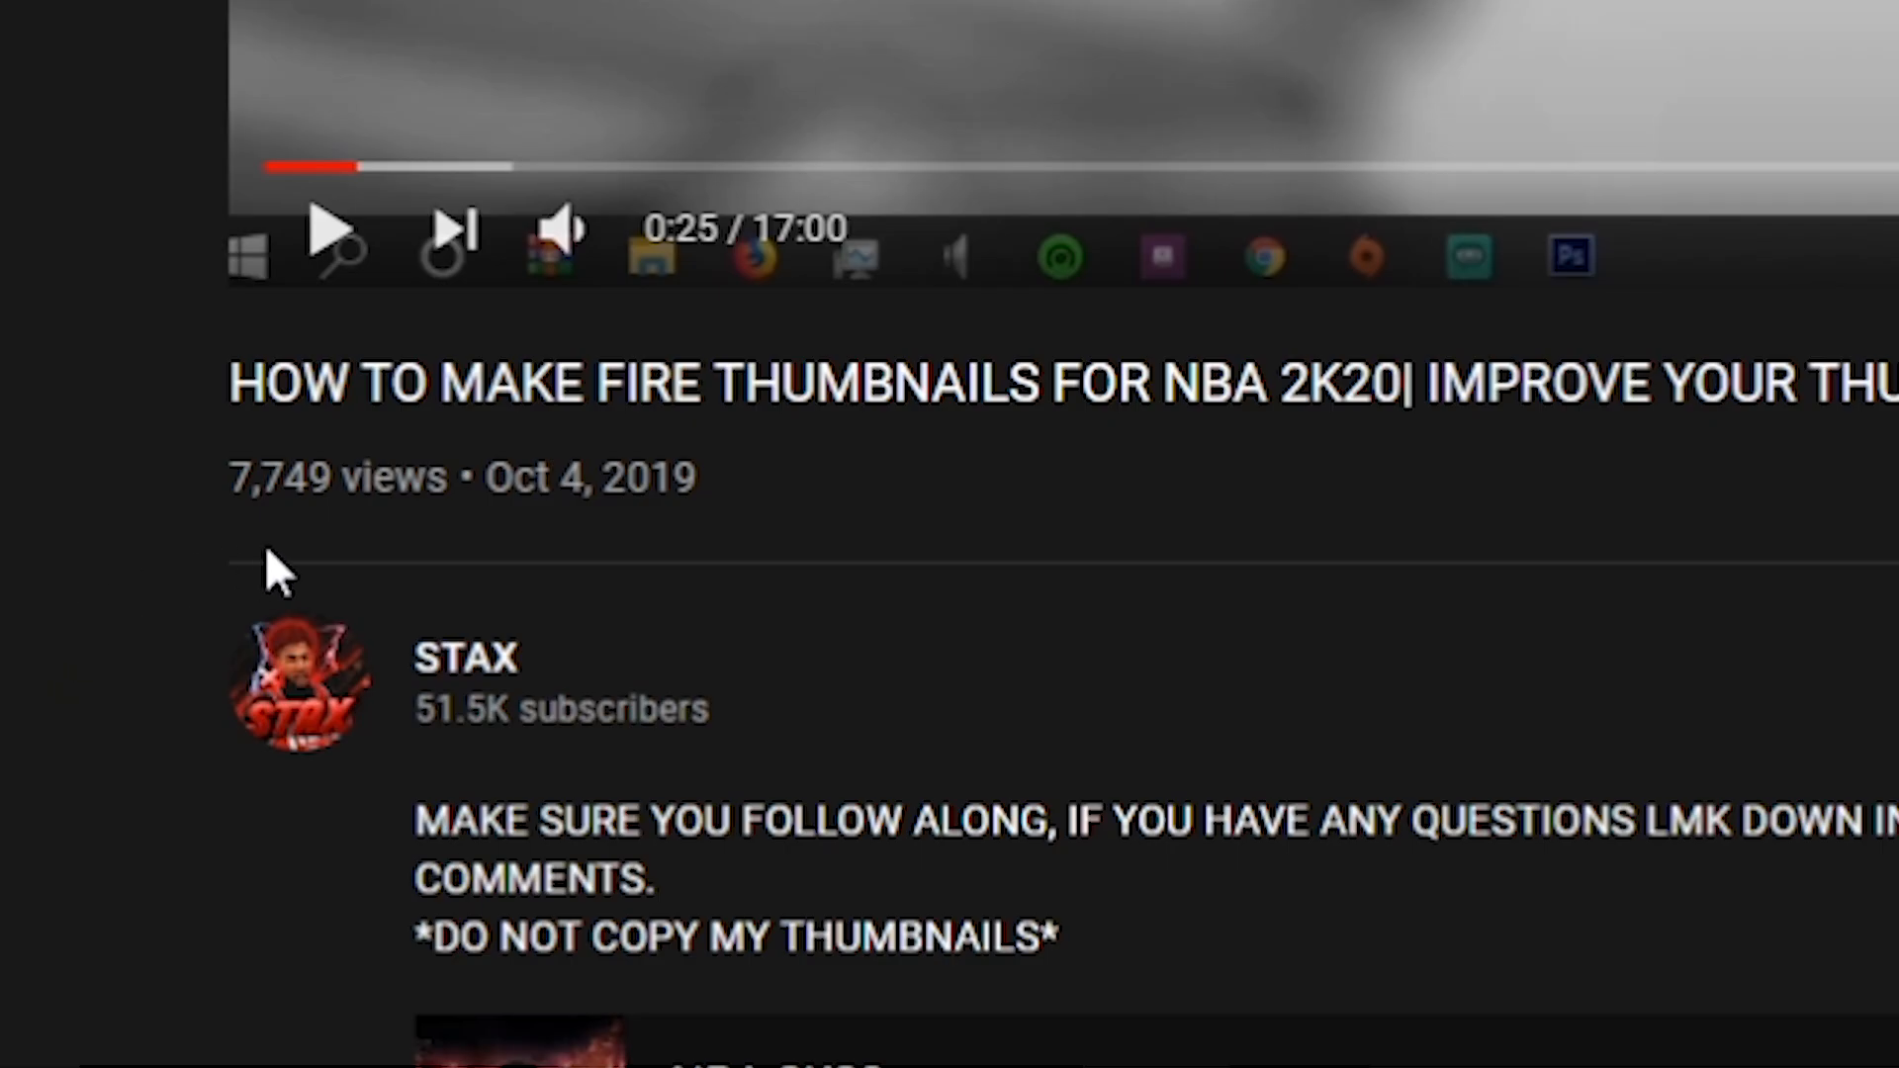
Step: Examine the title, date and description of the NBA 2K20 thumbnail tutorial on its video page
scroll(294, 584, "up", 1)
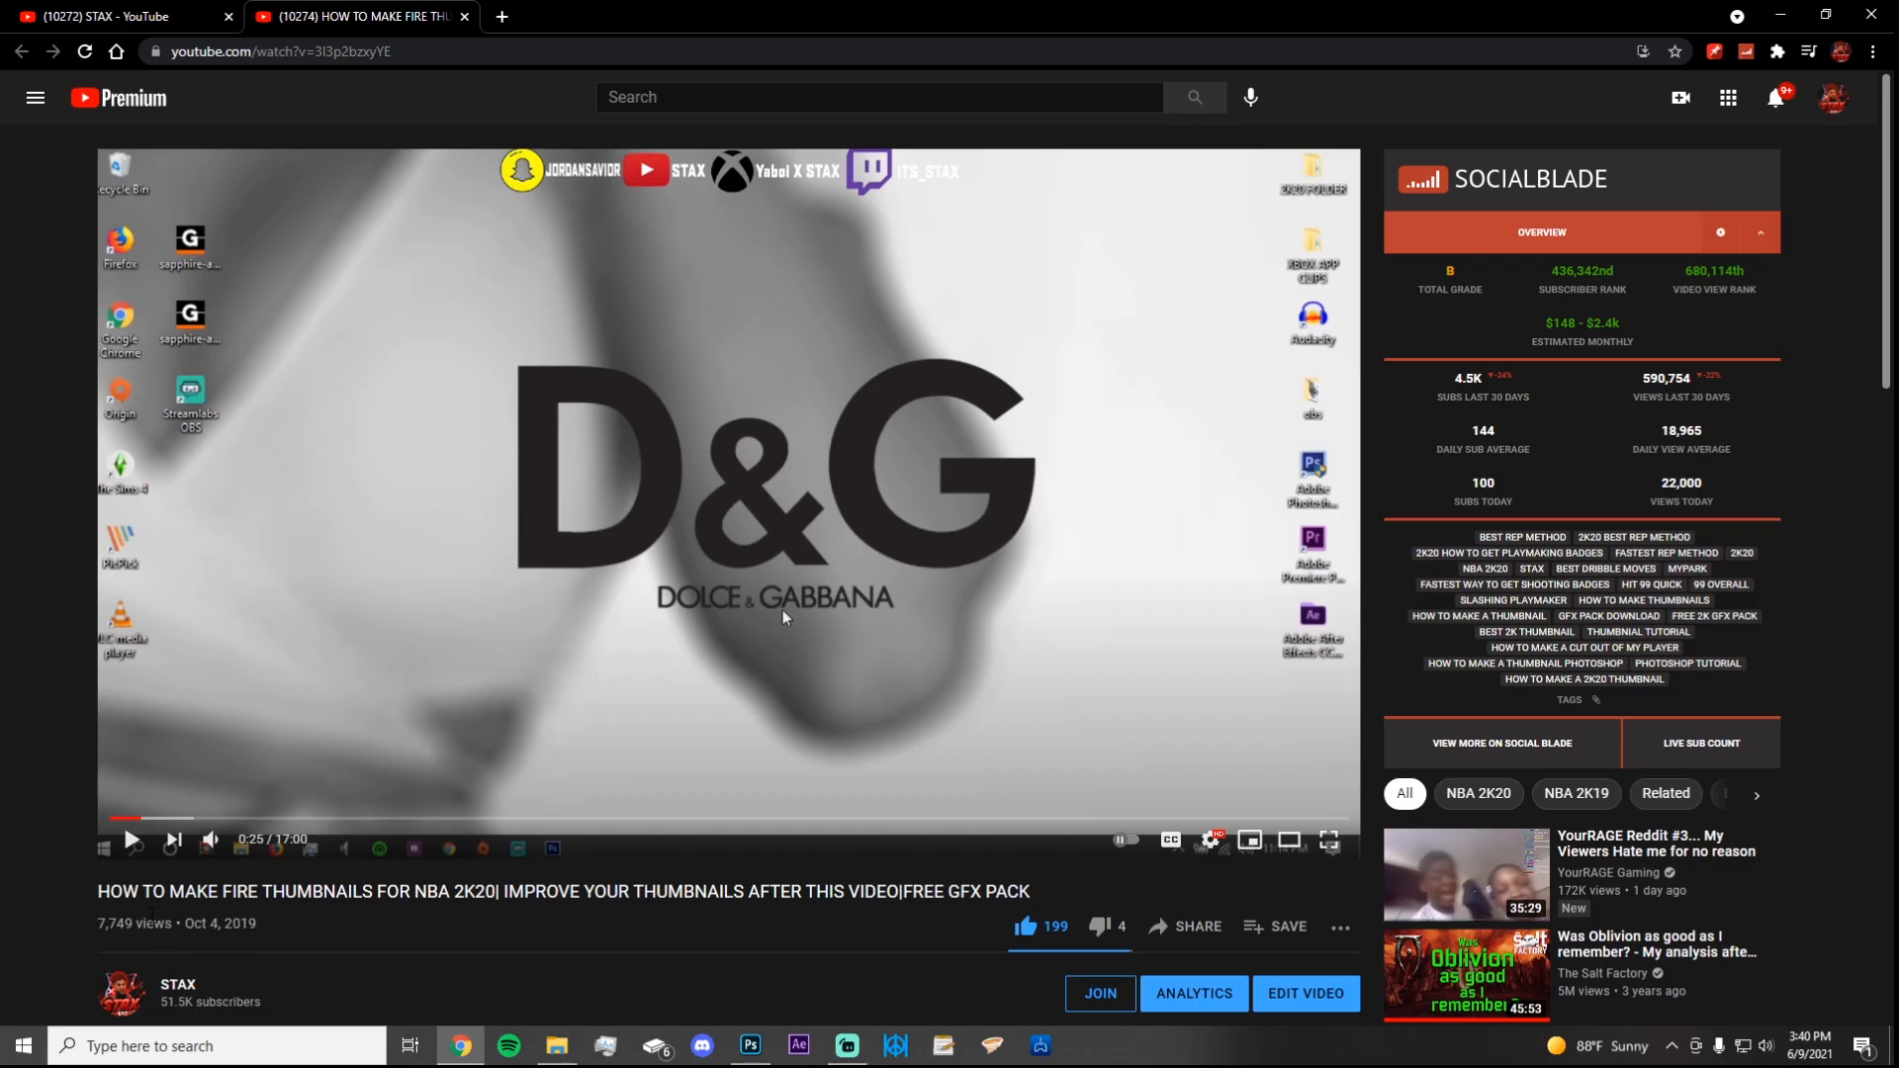
left_click_drag(98, 891, 984, 891)
left_click(982, 893)
scroll(210, 730, "down", 8)
scroll(188, 514, "up", 1)
Step: Browse the STAX channel's oldest uploads and examine the NBA 2K20 thumbnail designs
left_click(198, 538)
left_click(1895, 1064)
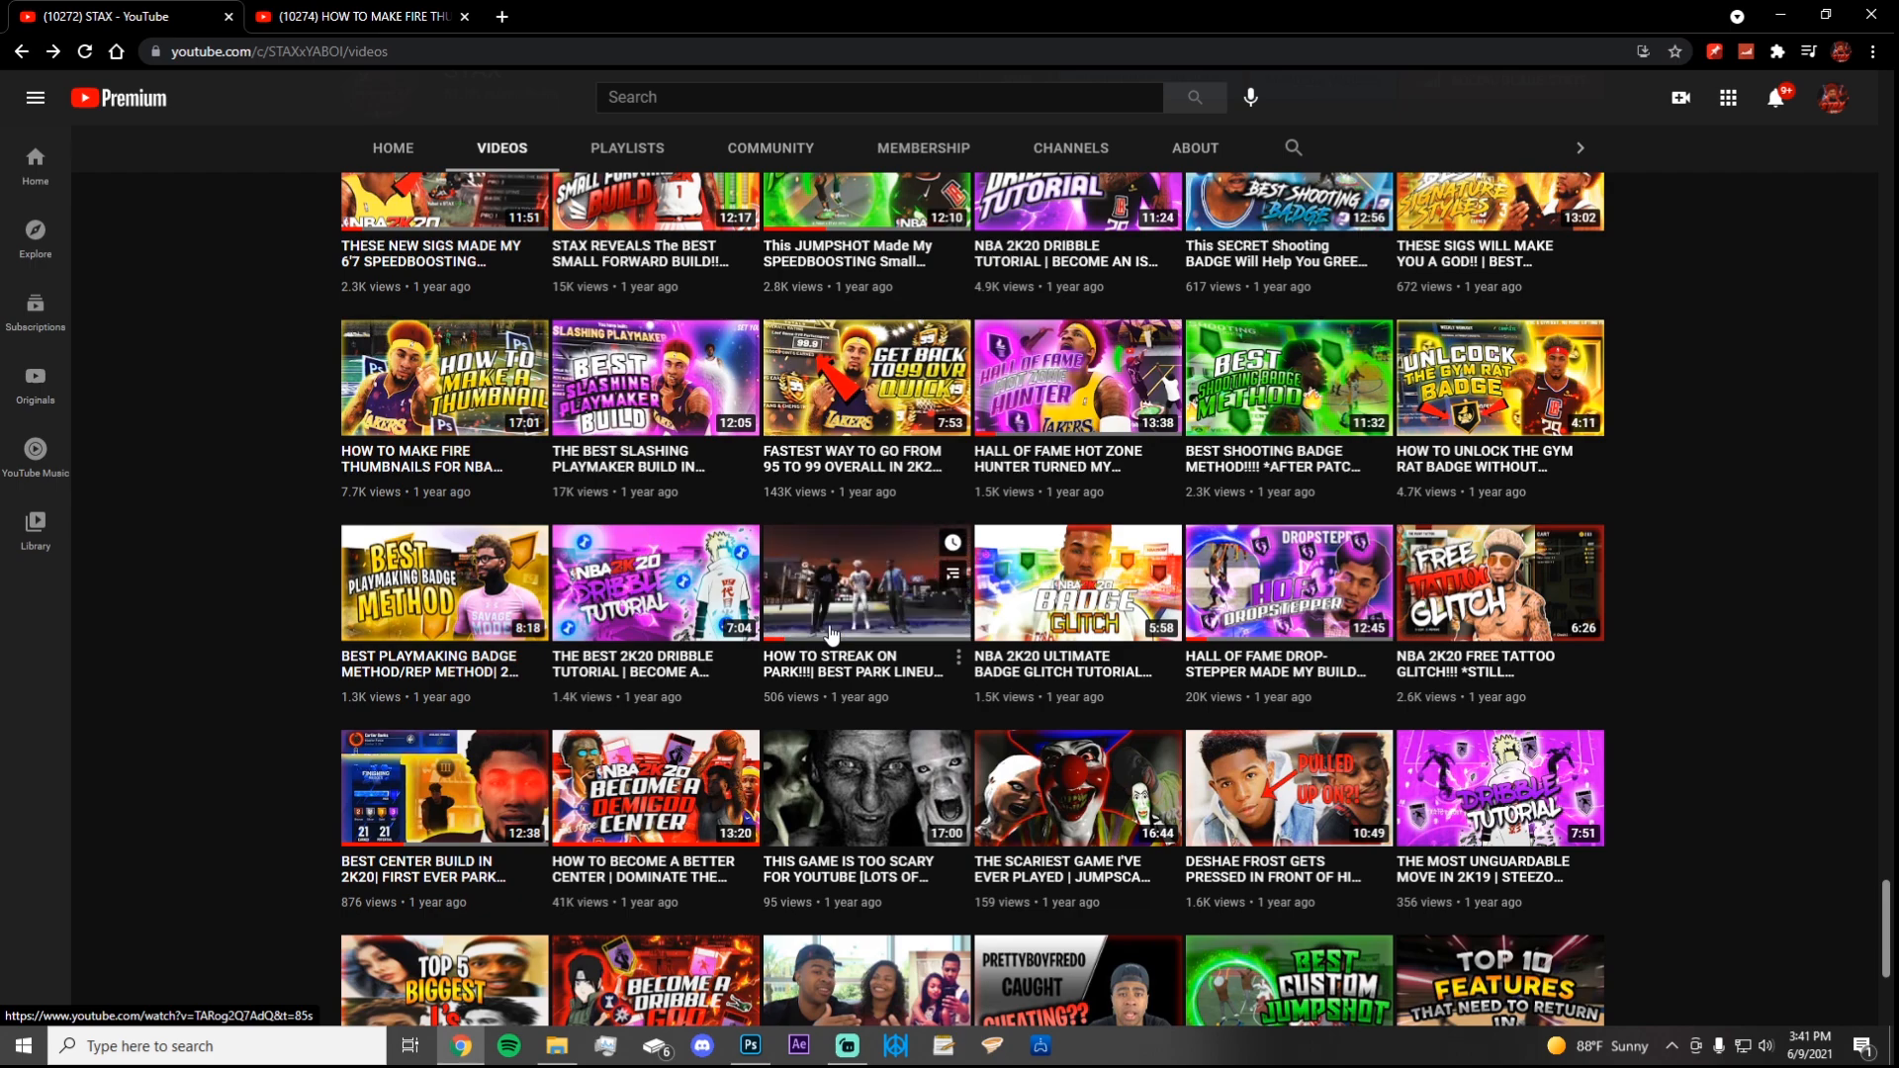
scroll(1054, 722, "down", 4)
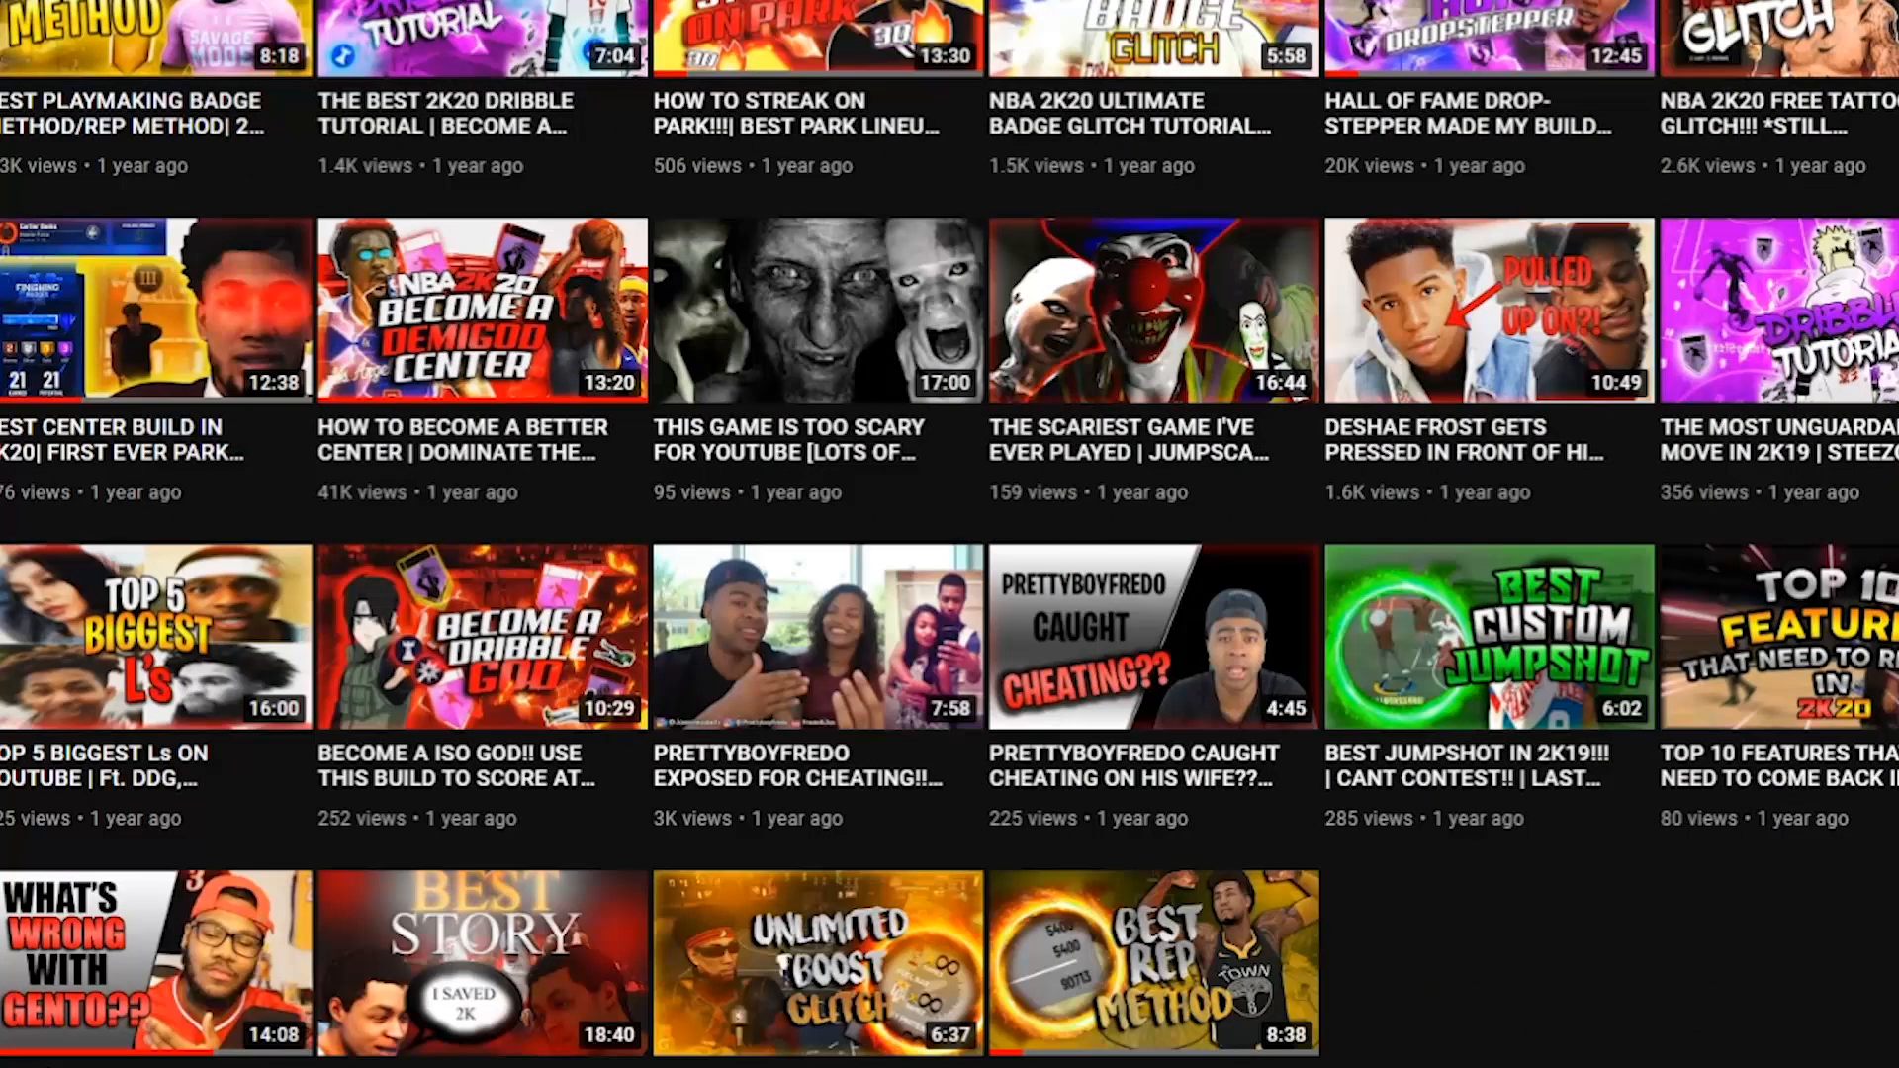
scroll(949, 534, "up", 5)
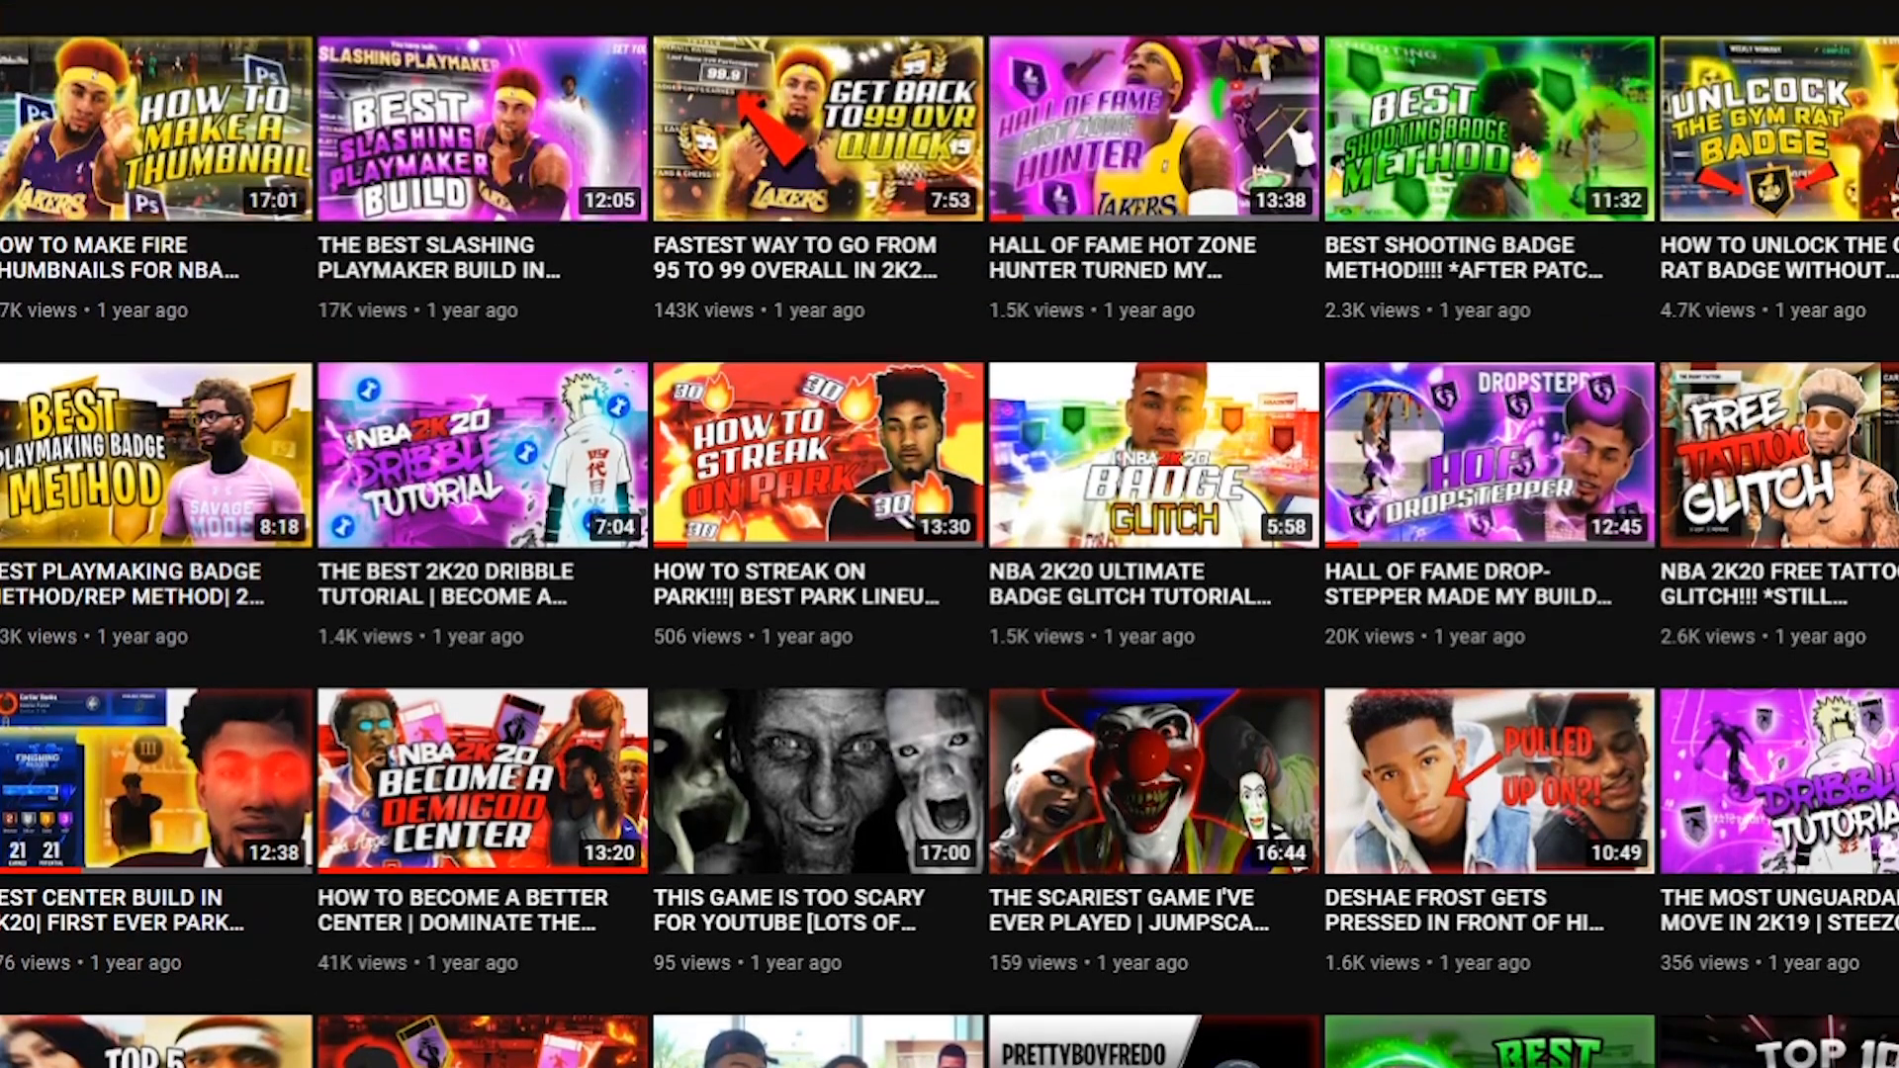
scroll(950, 534, "up", 6)
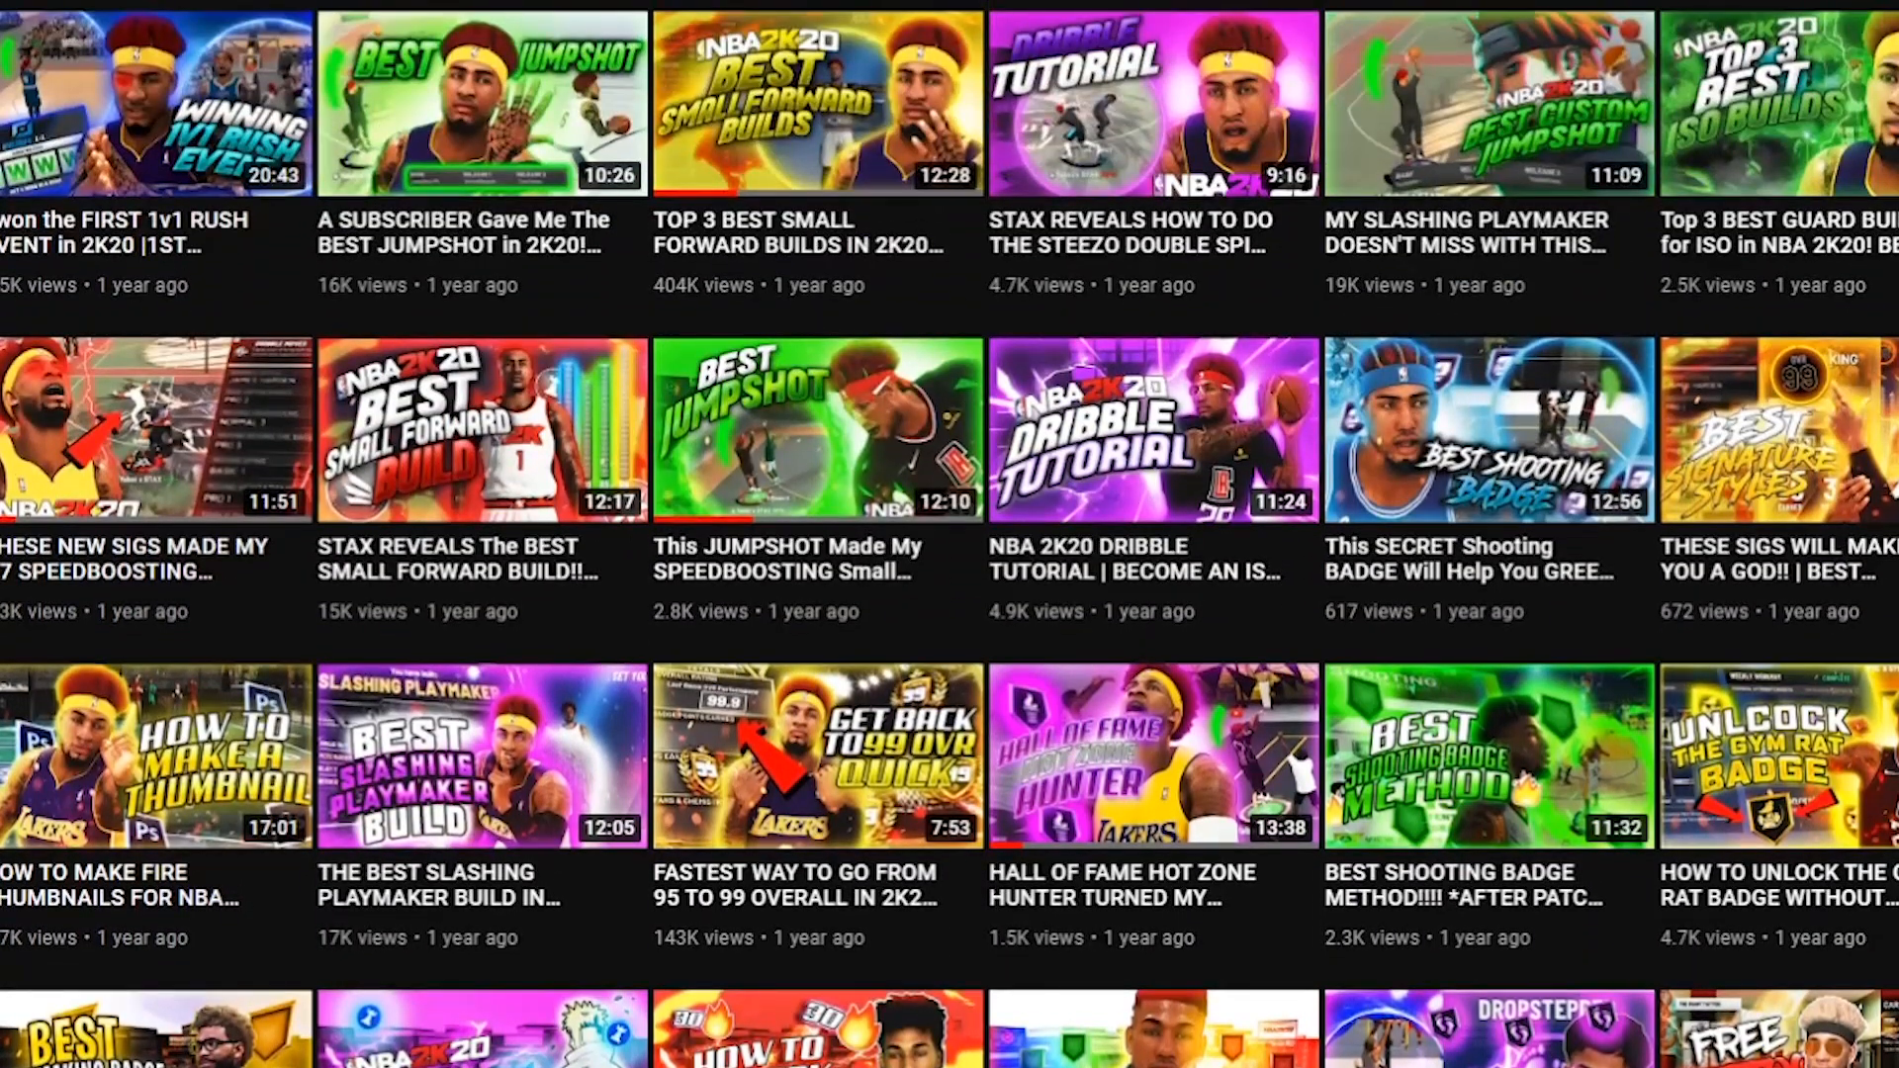
scroll(949, 534, "up", 2)
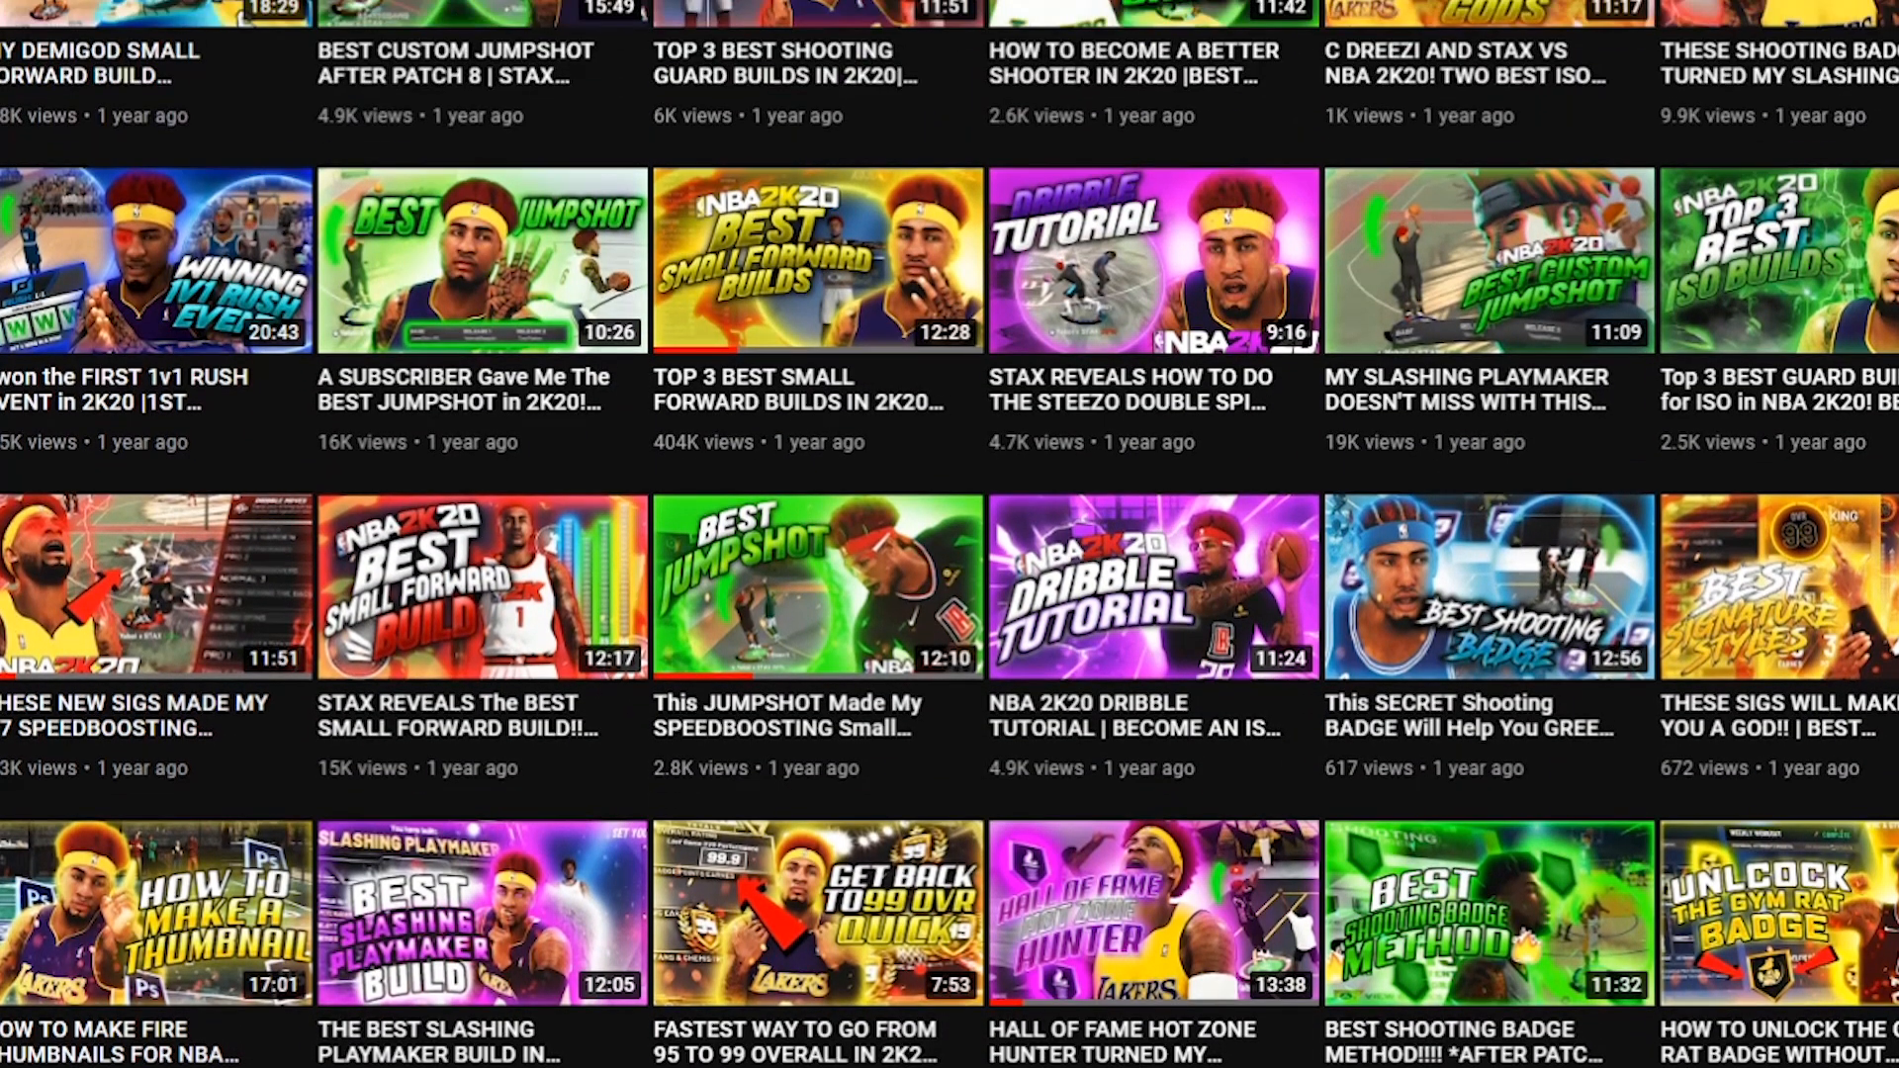
scroll(949, 534, "up", 2)
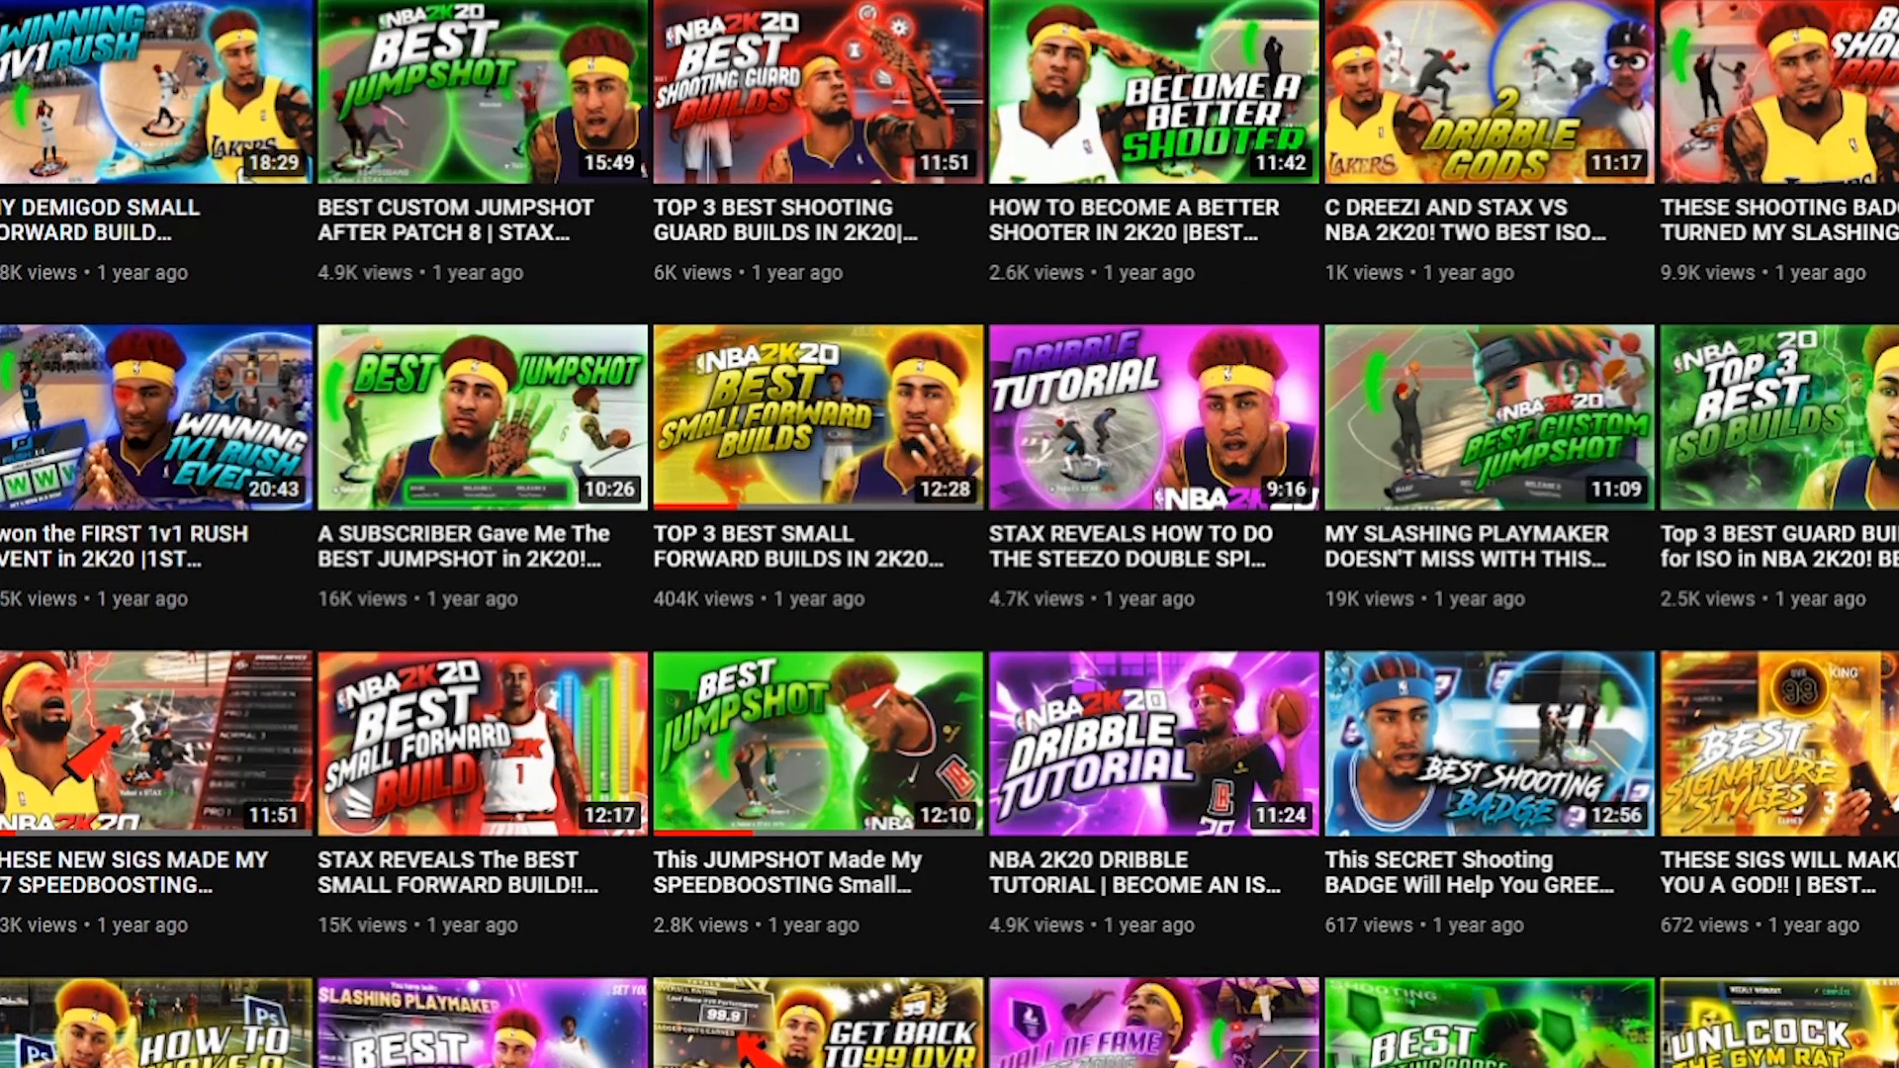
scroll(950, 534, "up", 5)
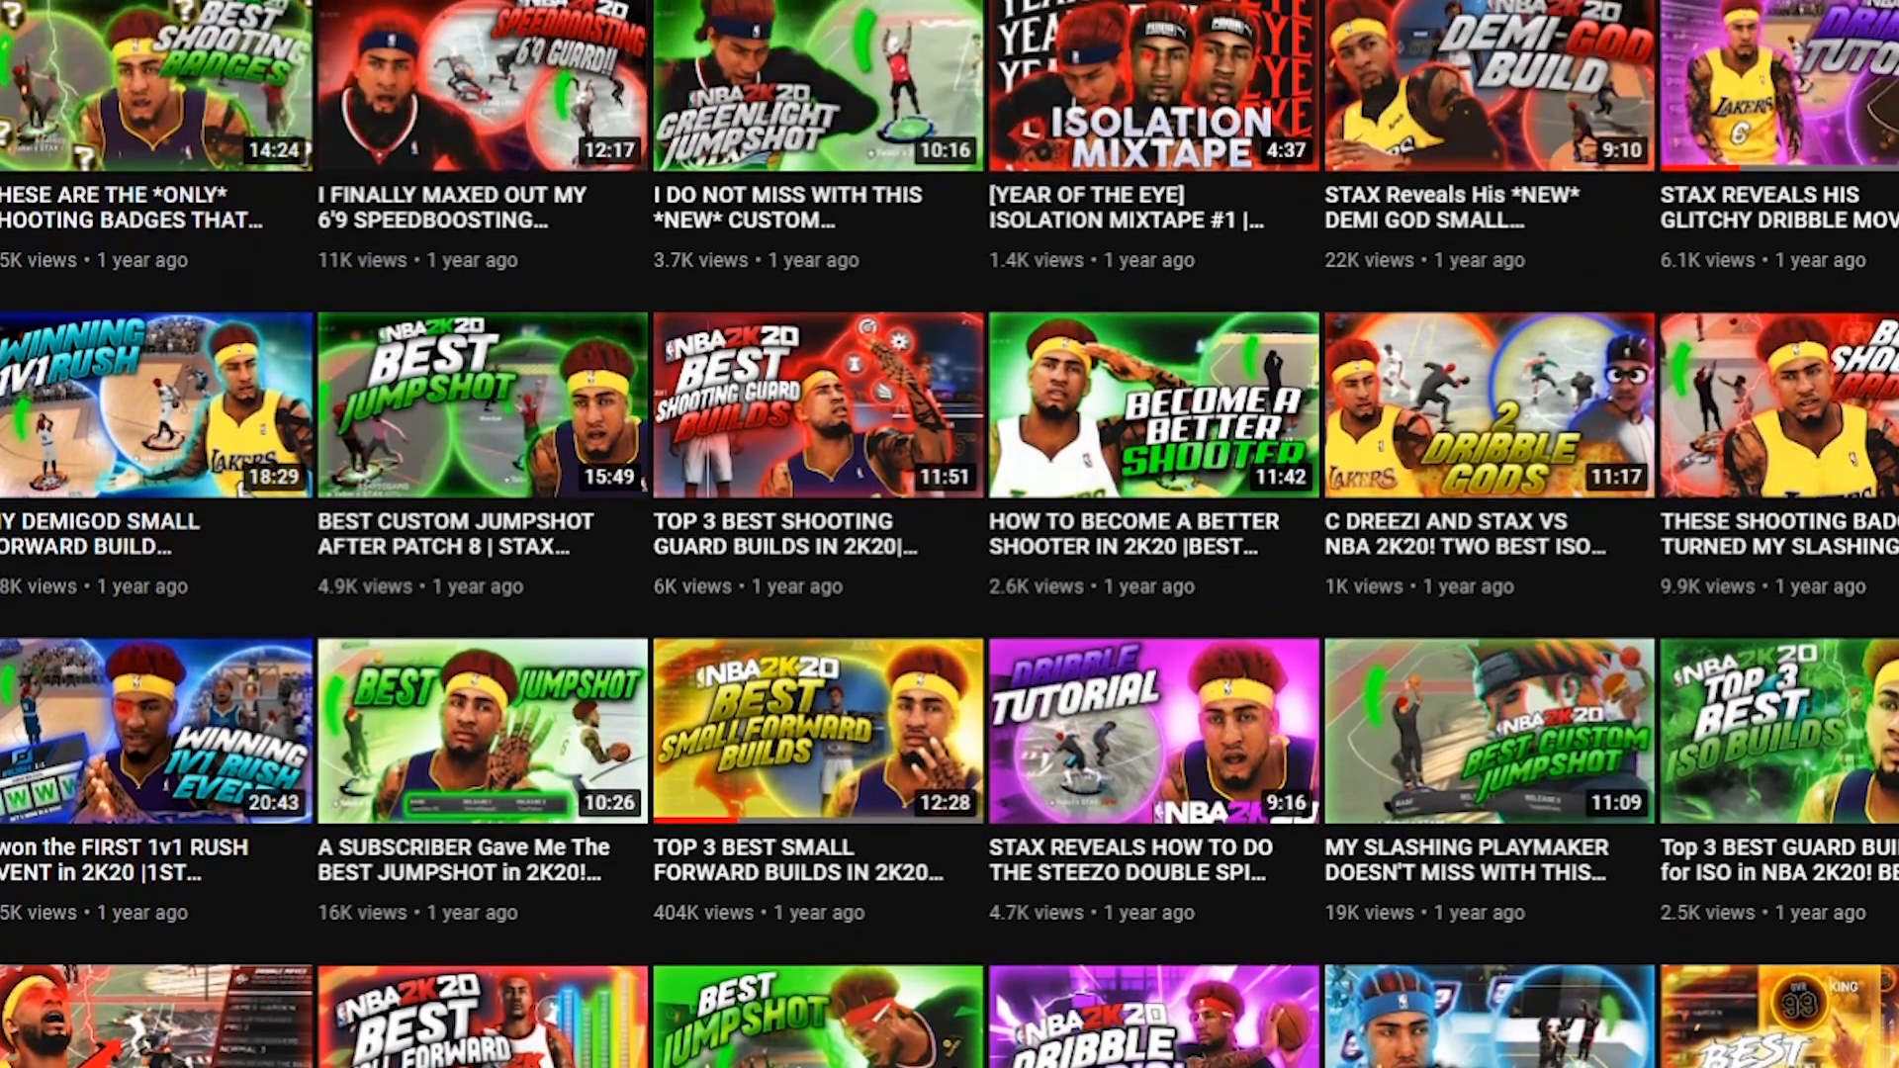
scroll(950, 534, "up", 1)
scroll(950, 534, "up", 6)
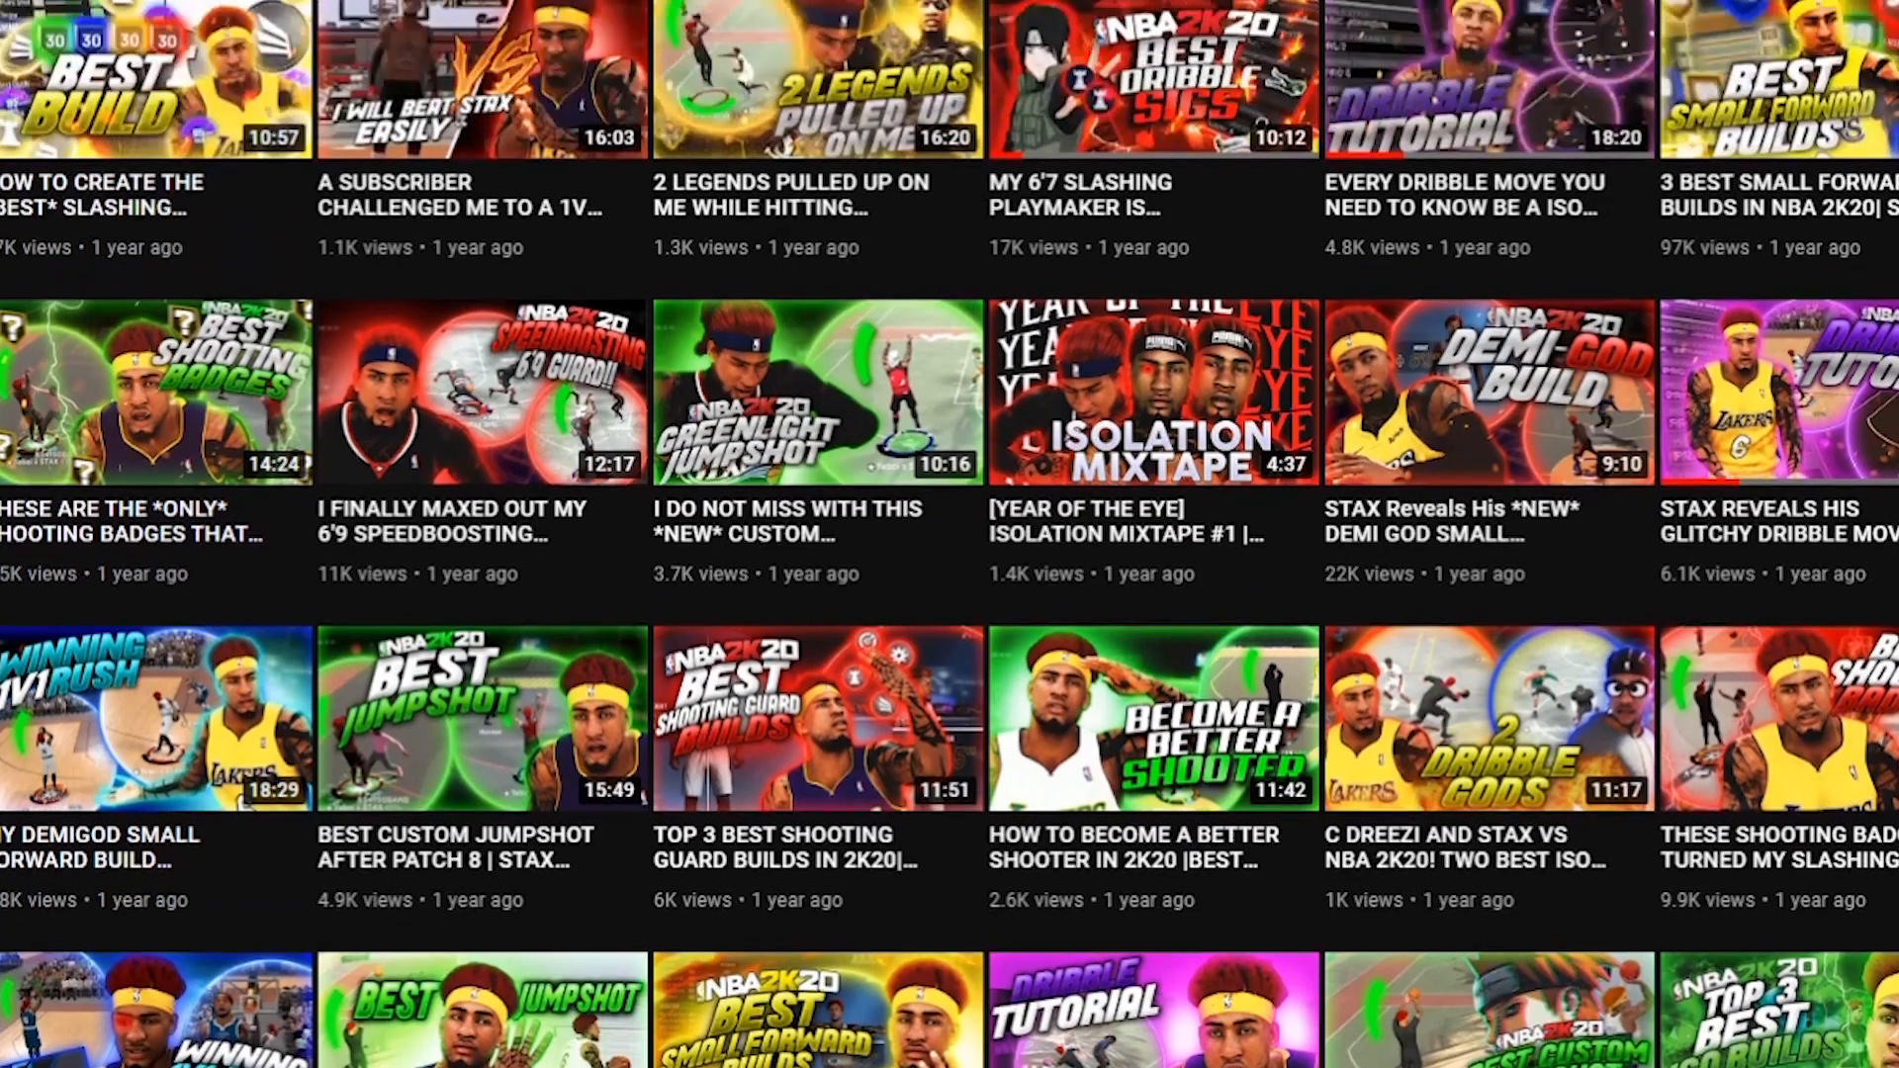
scroll(950, 534, "up", 2)
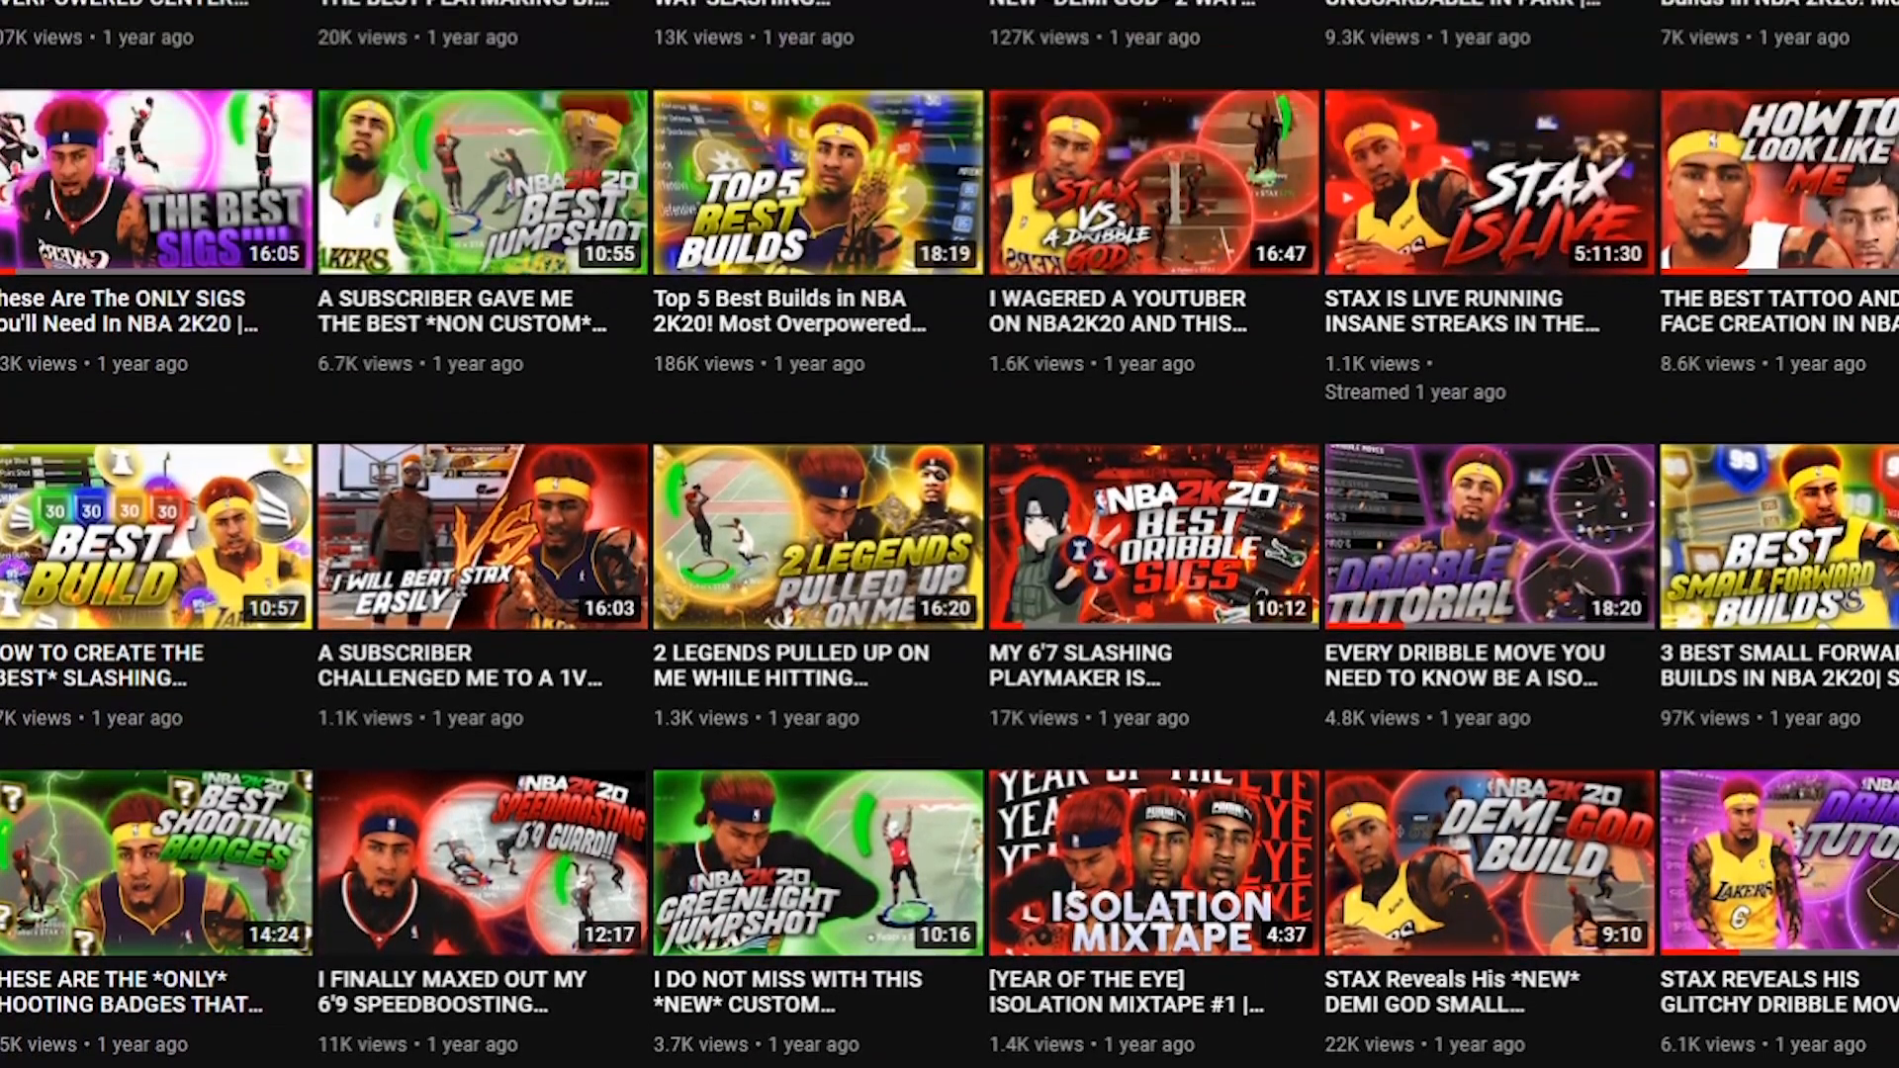
scroll(949, 535, "up", 2)
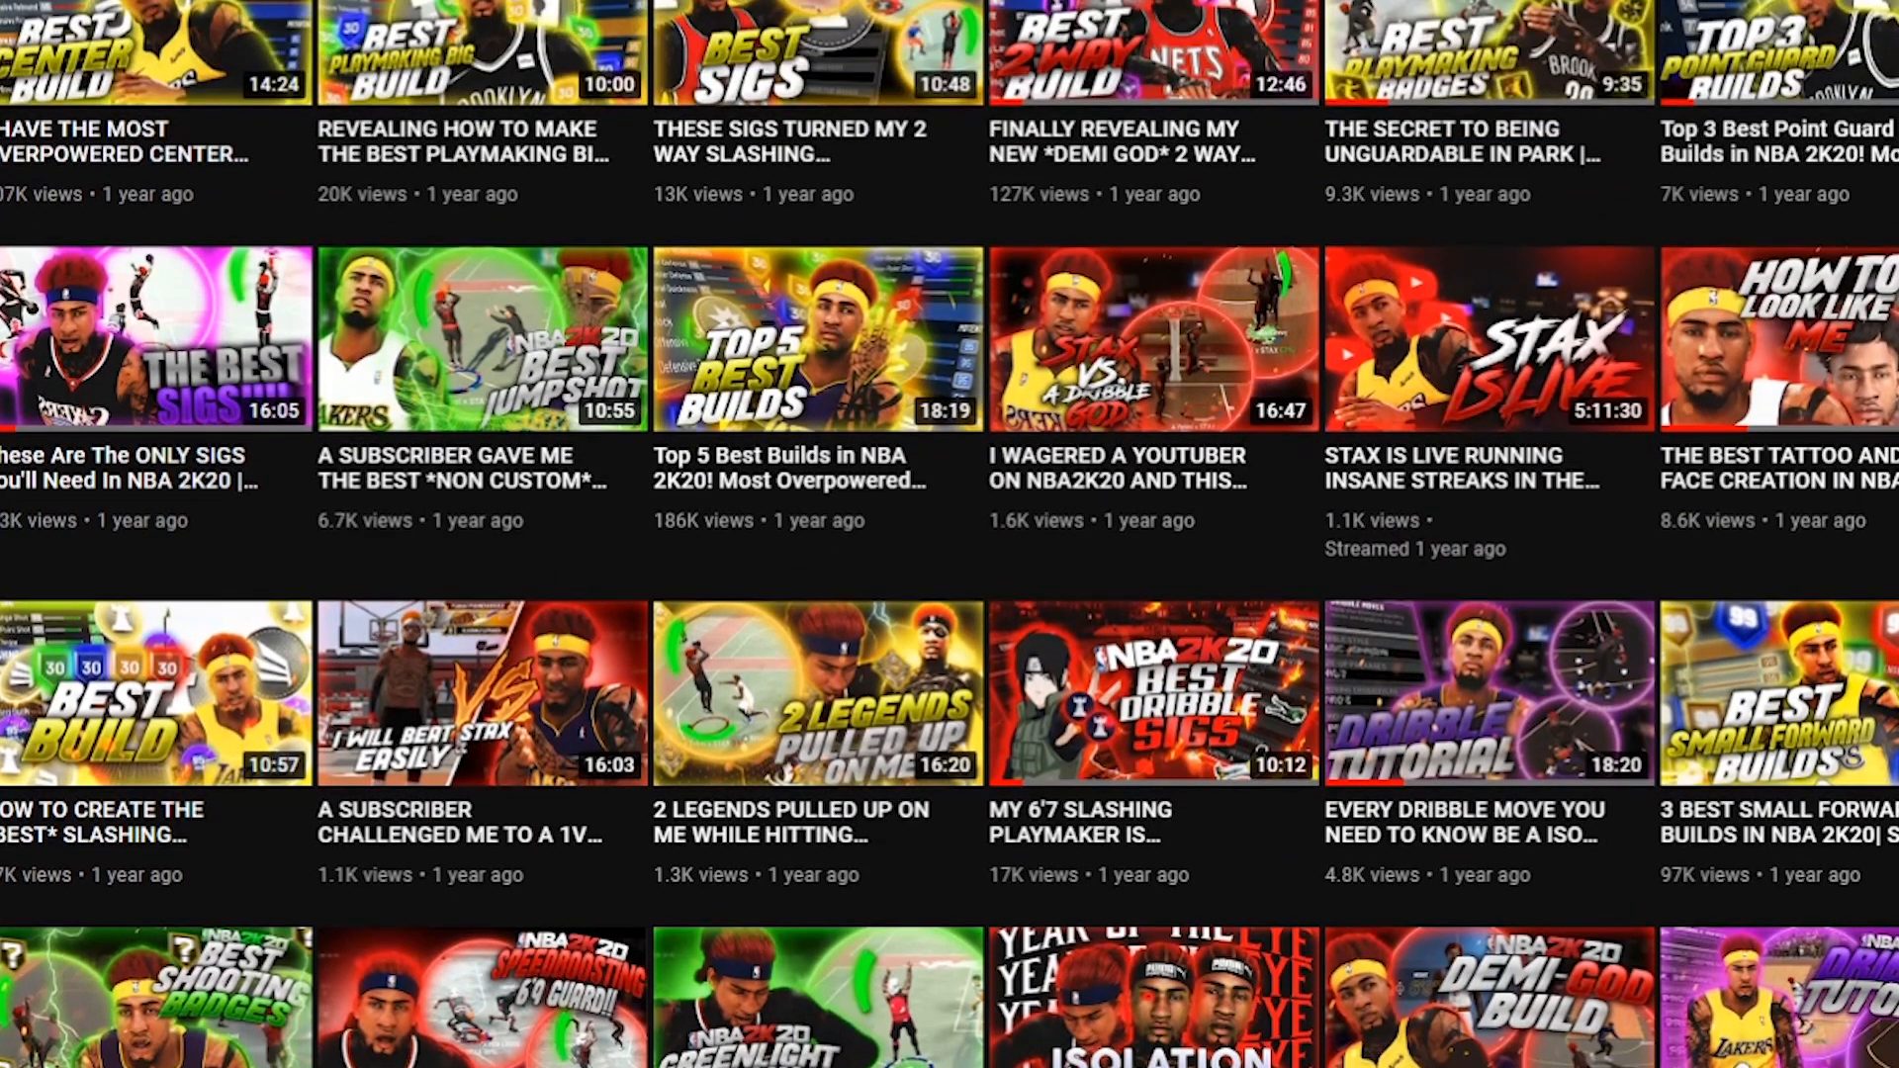
scroll(950, 534, "up", 20)
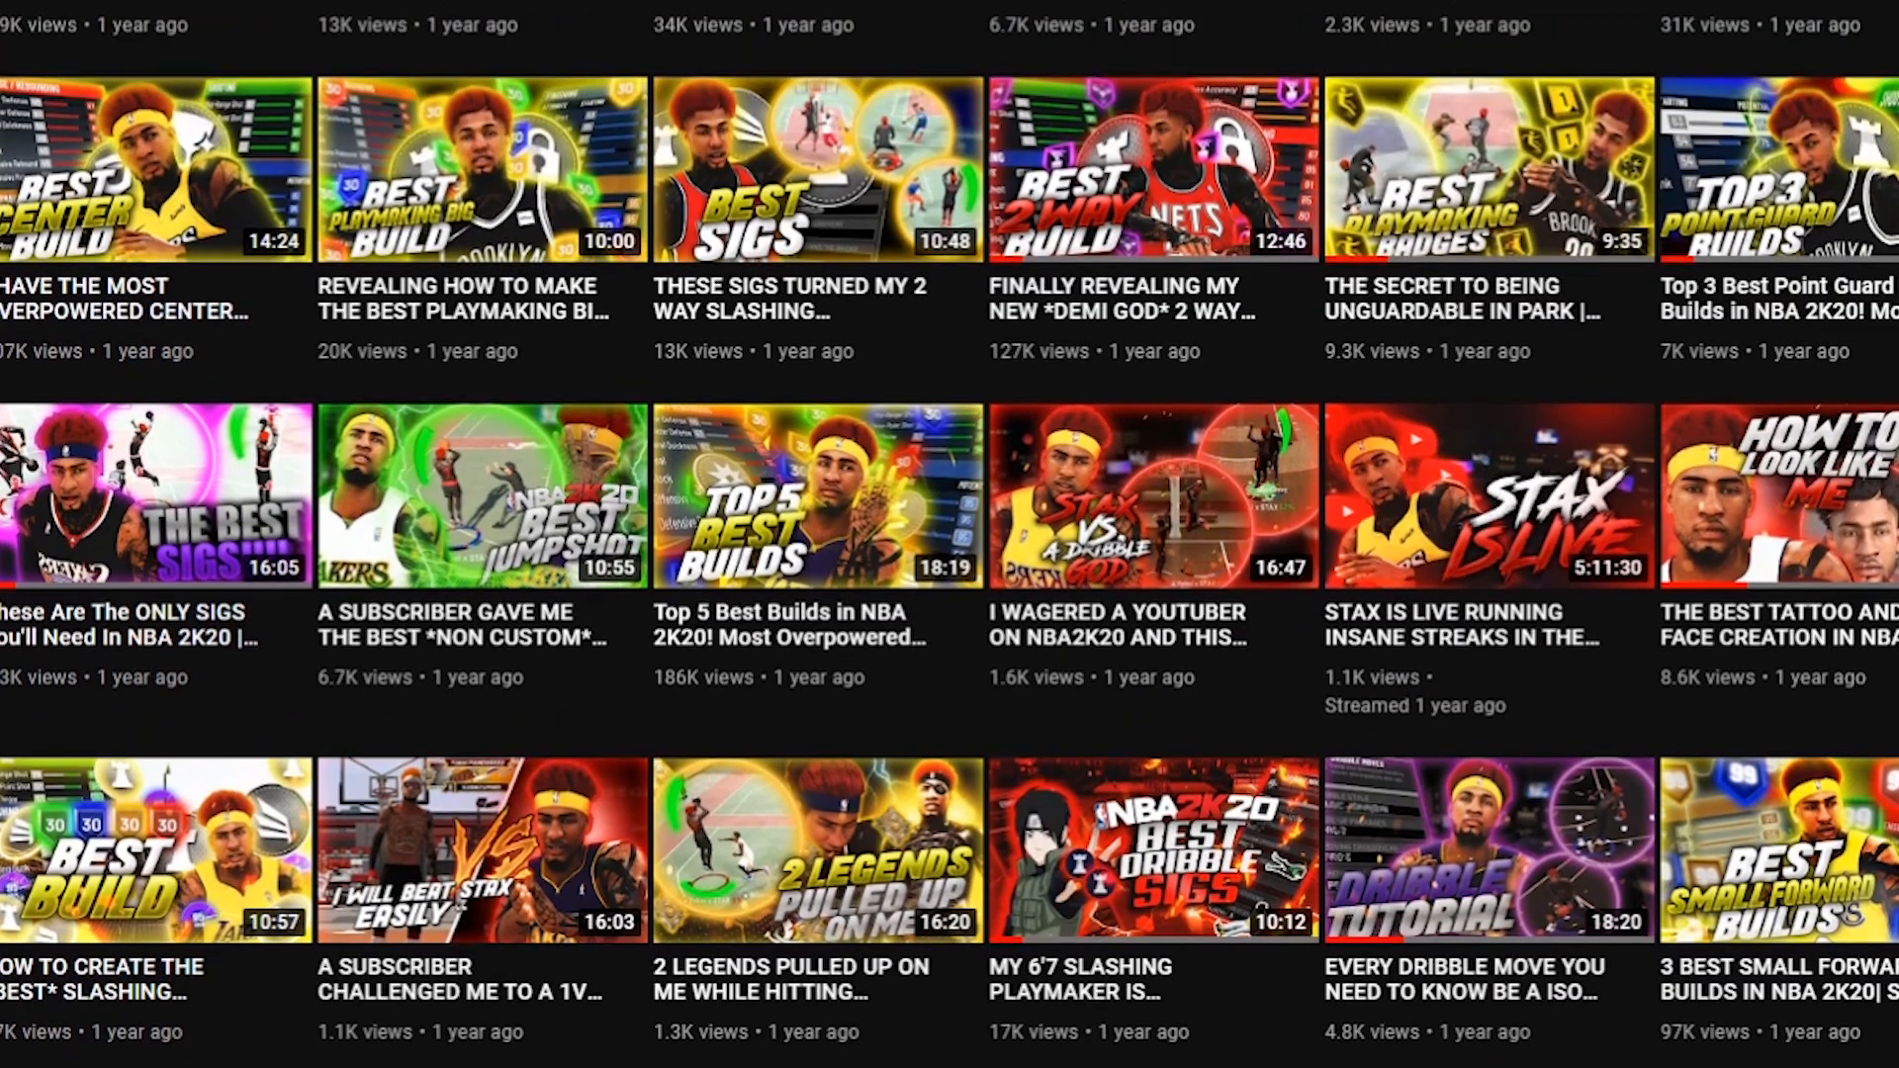
Step: Examine the channel's NBA 2K21 thumbnails from the older ones up to the most recent uploads
scroll(949, 534, "up", 20)
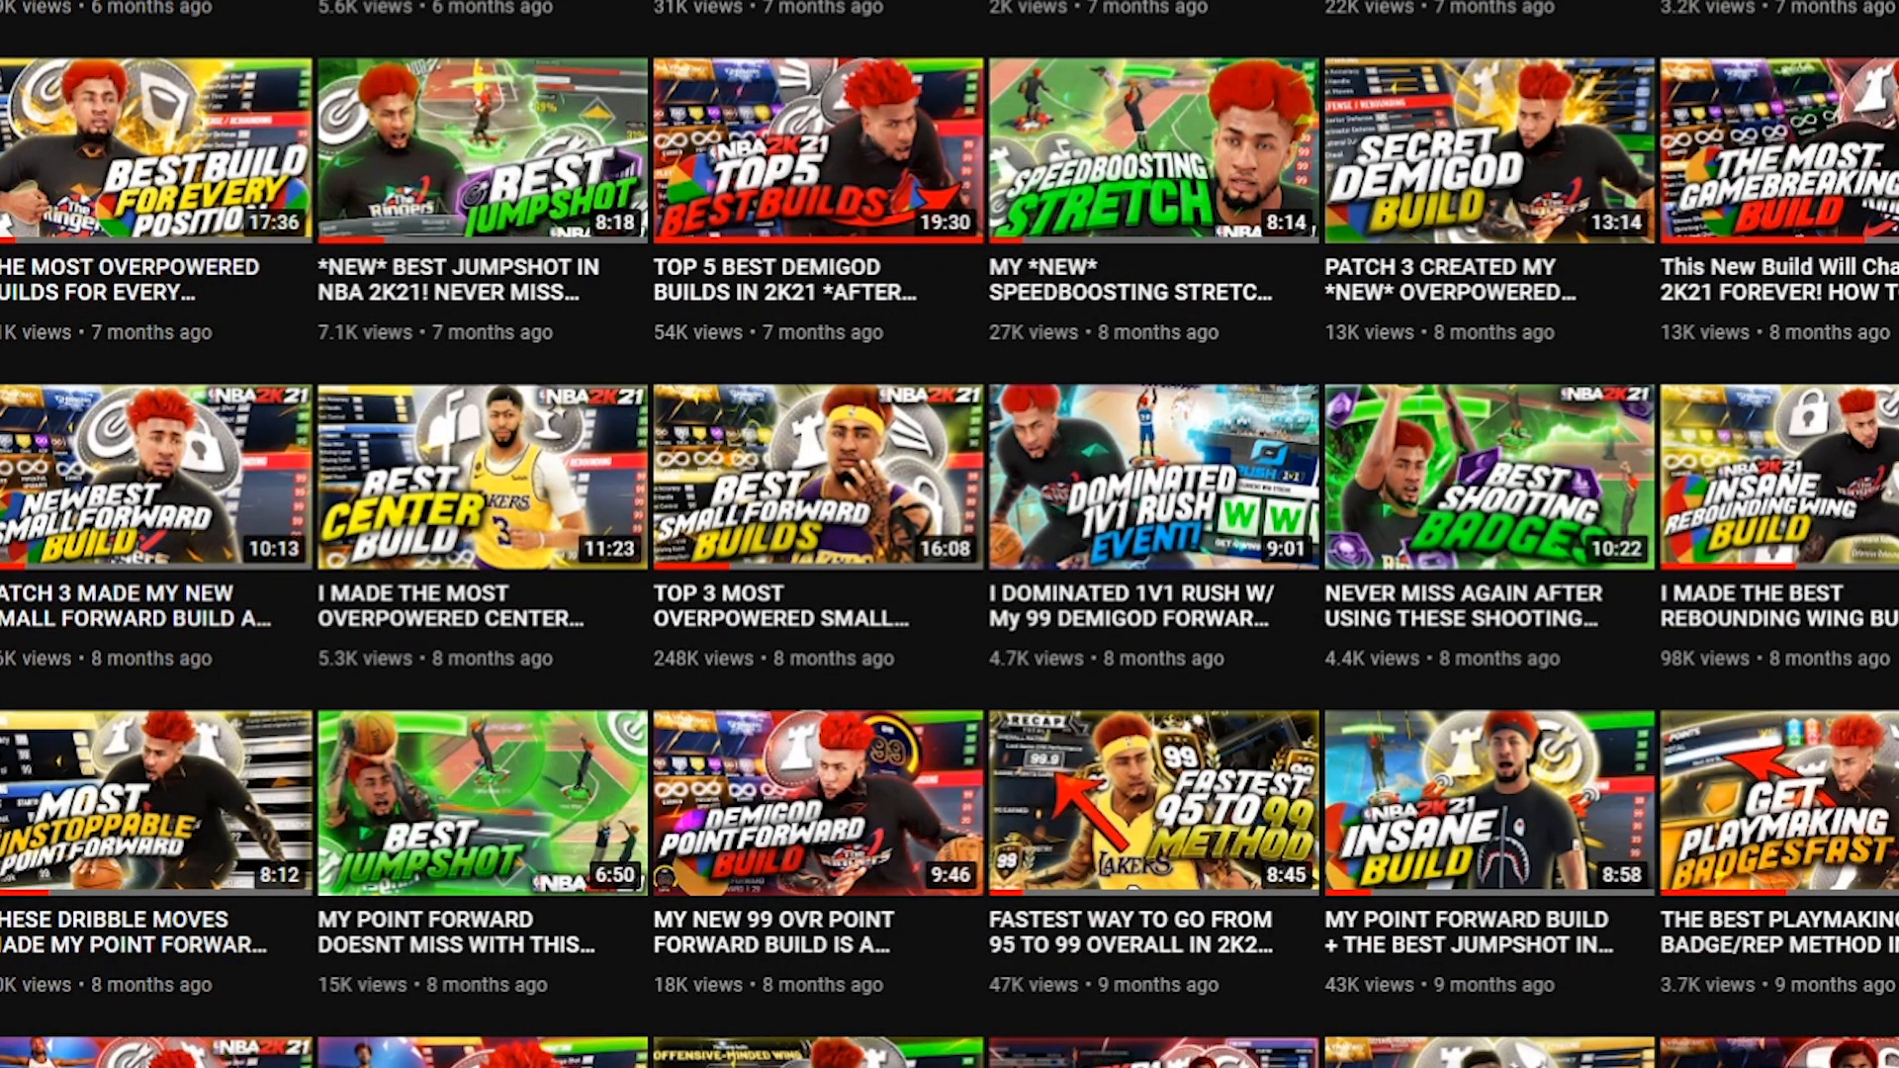
scroll(93, 656, "up", 2)
scroll(10, 506, "up", 2)
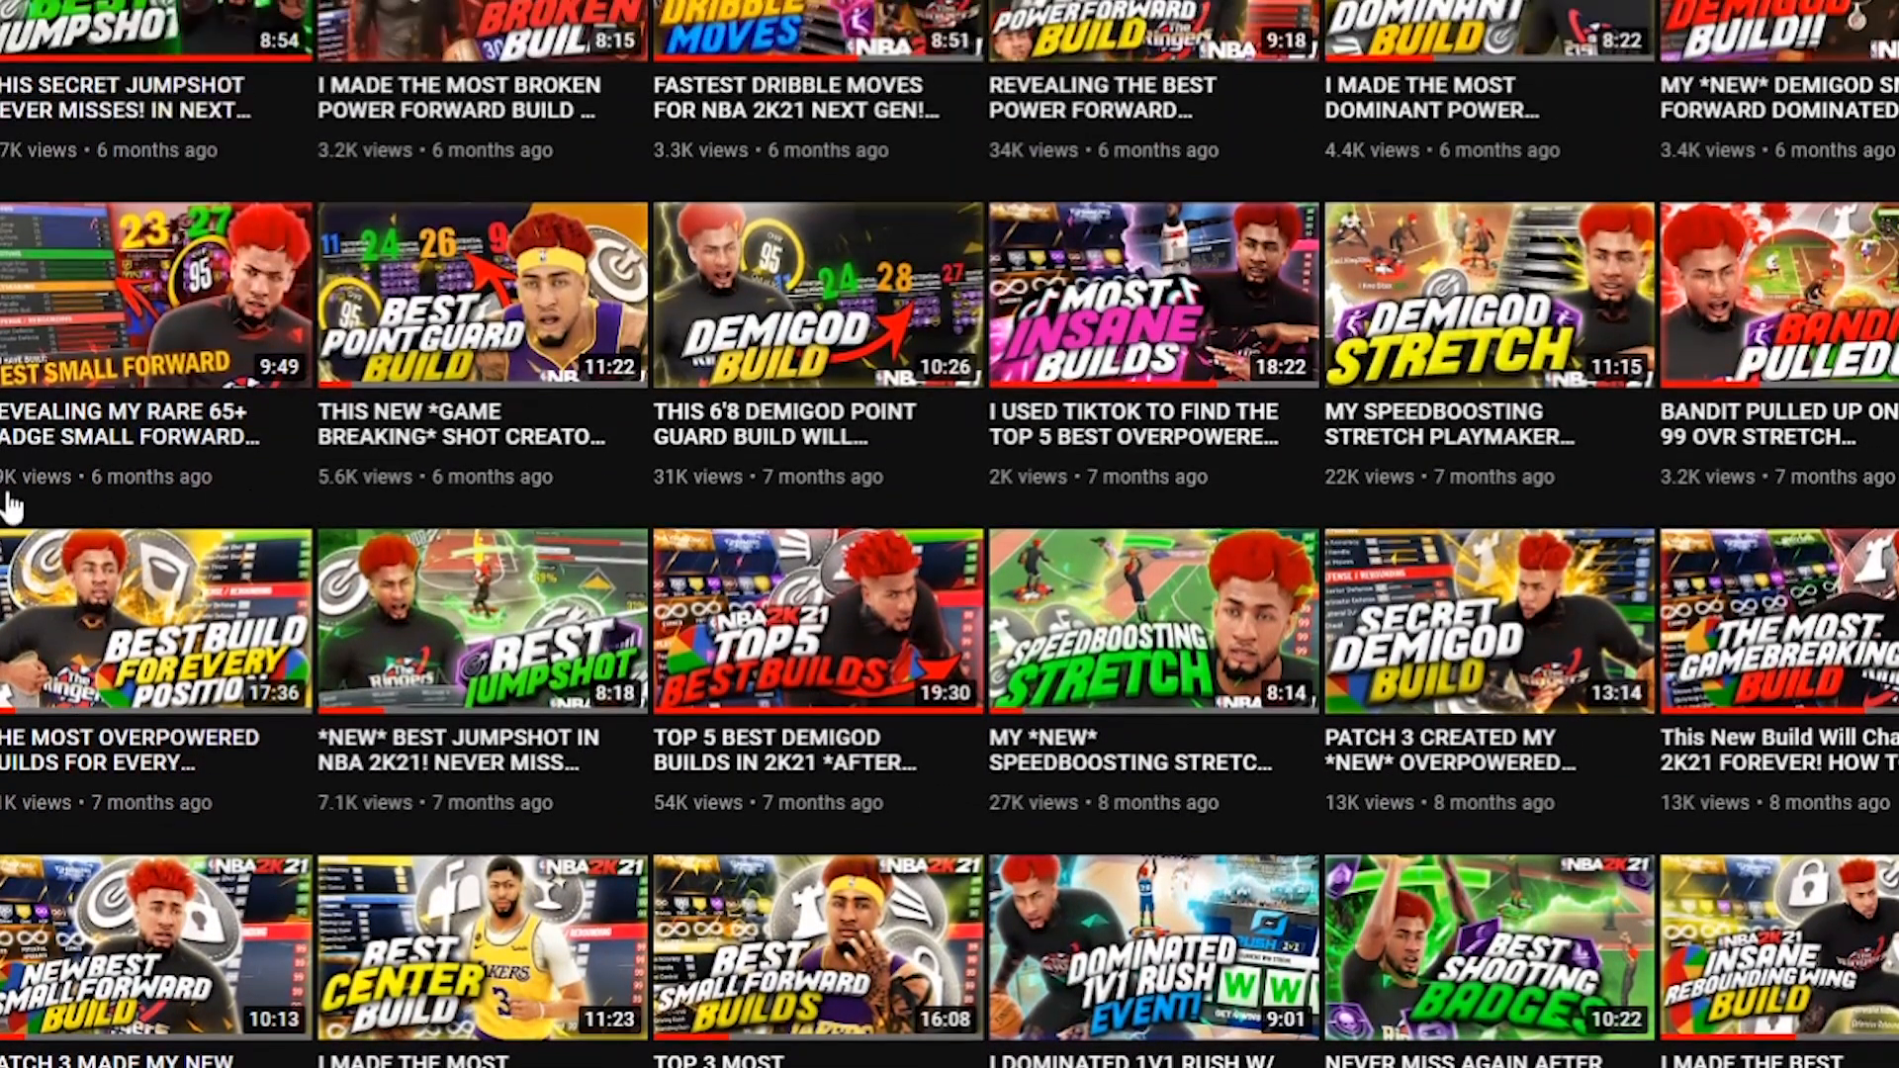
scroll(187, 336, "up", 3)
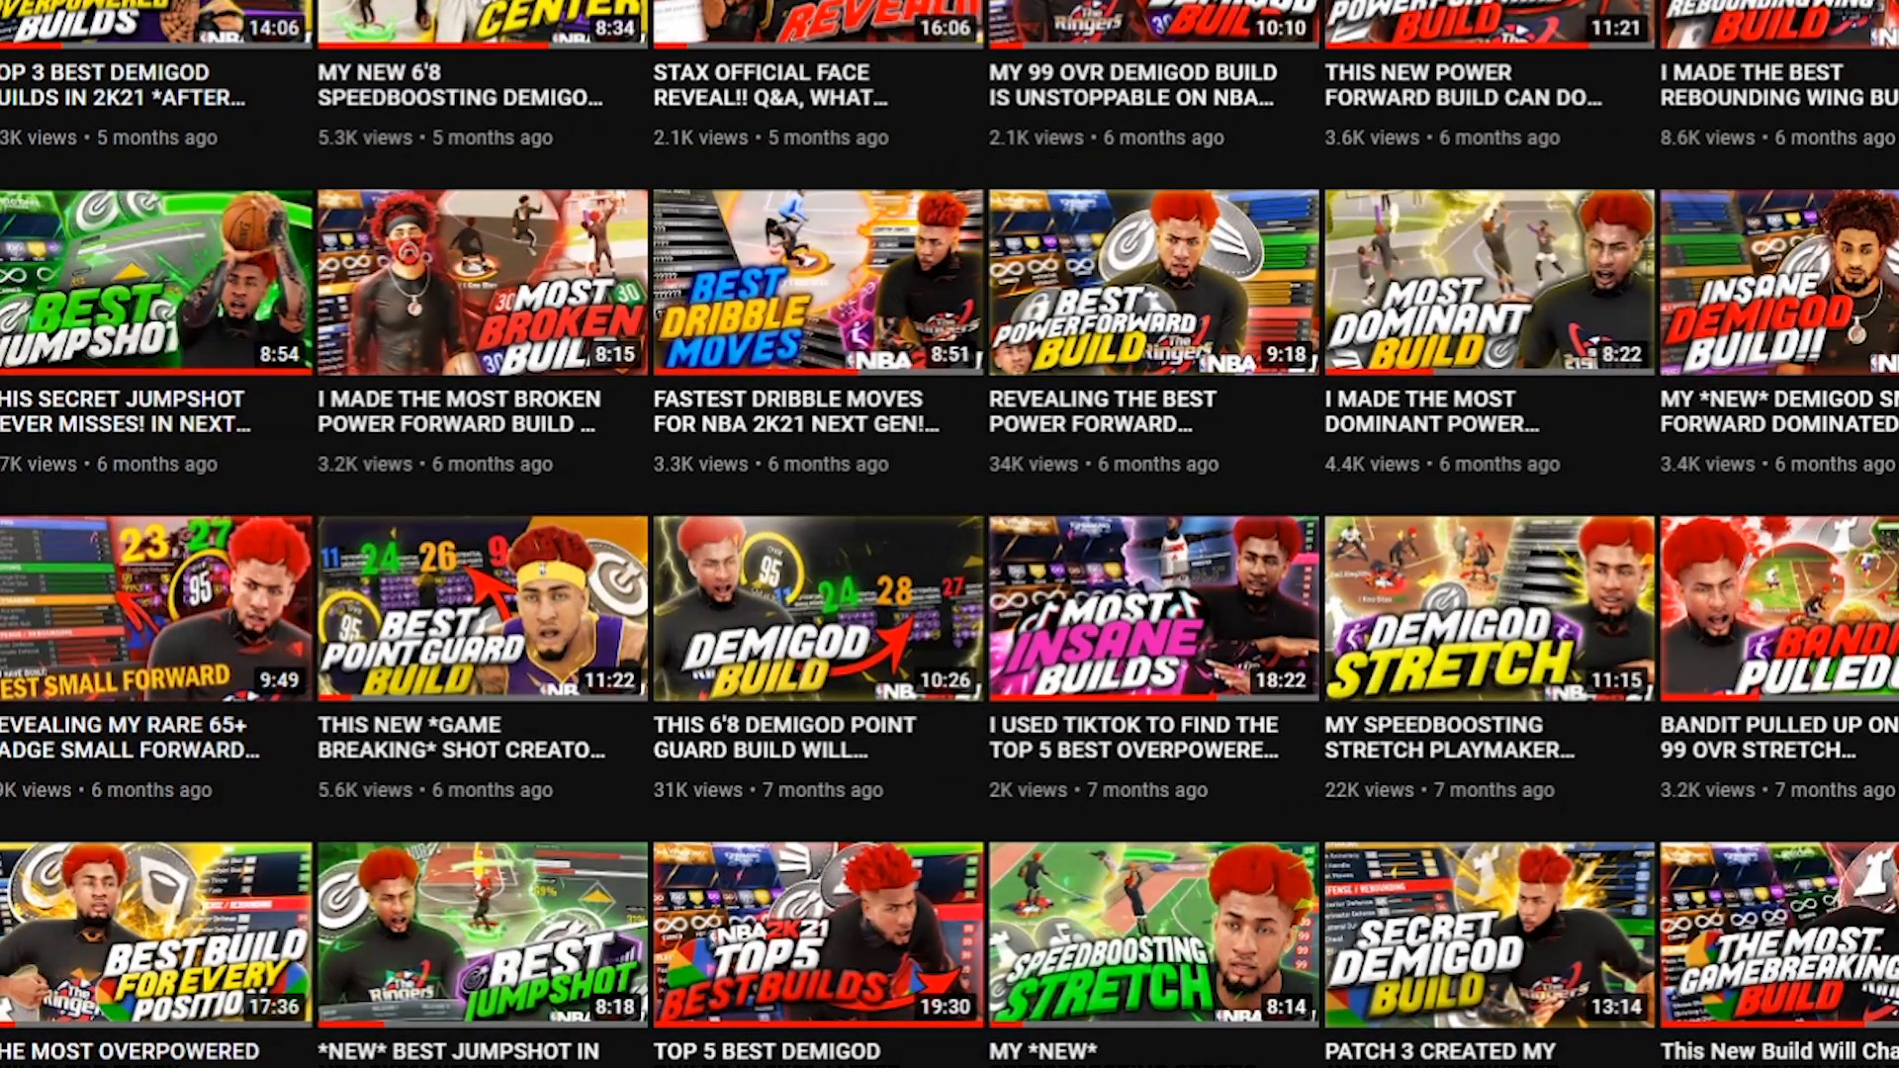
scroll(949, 535, "up", 3)
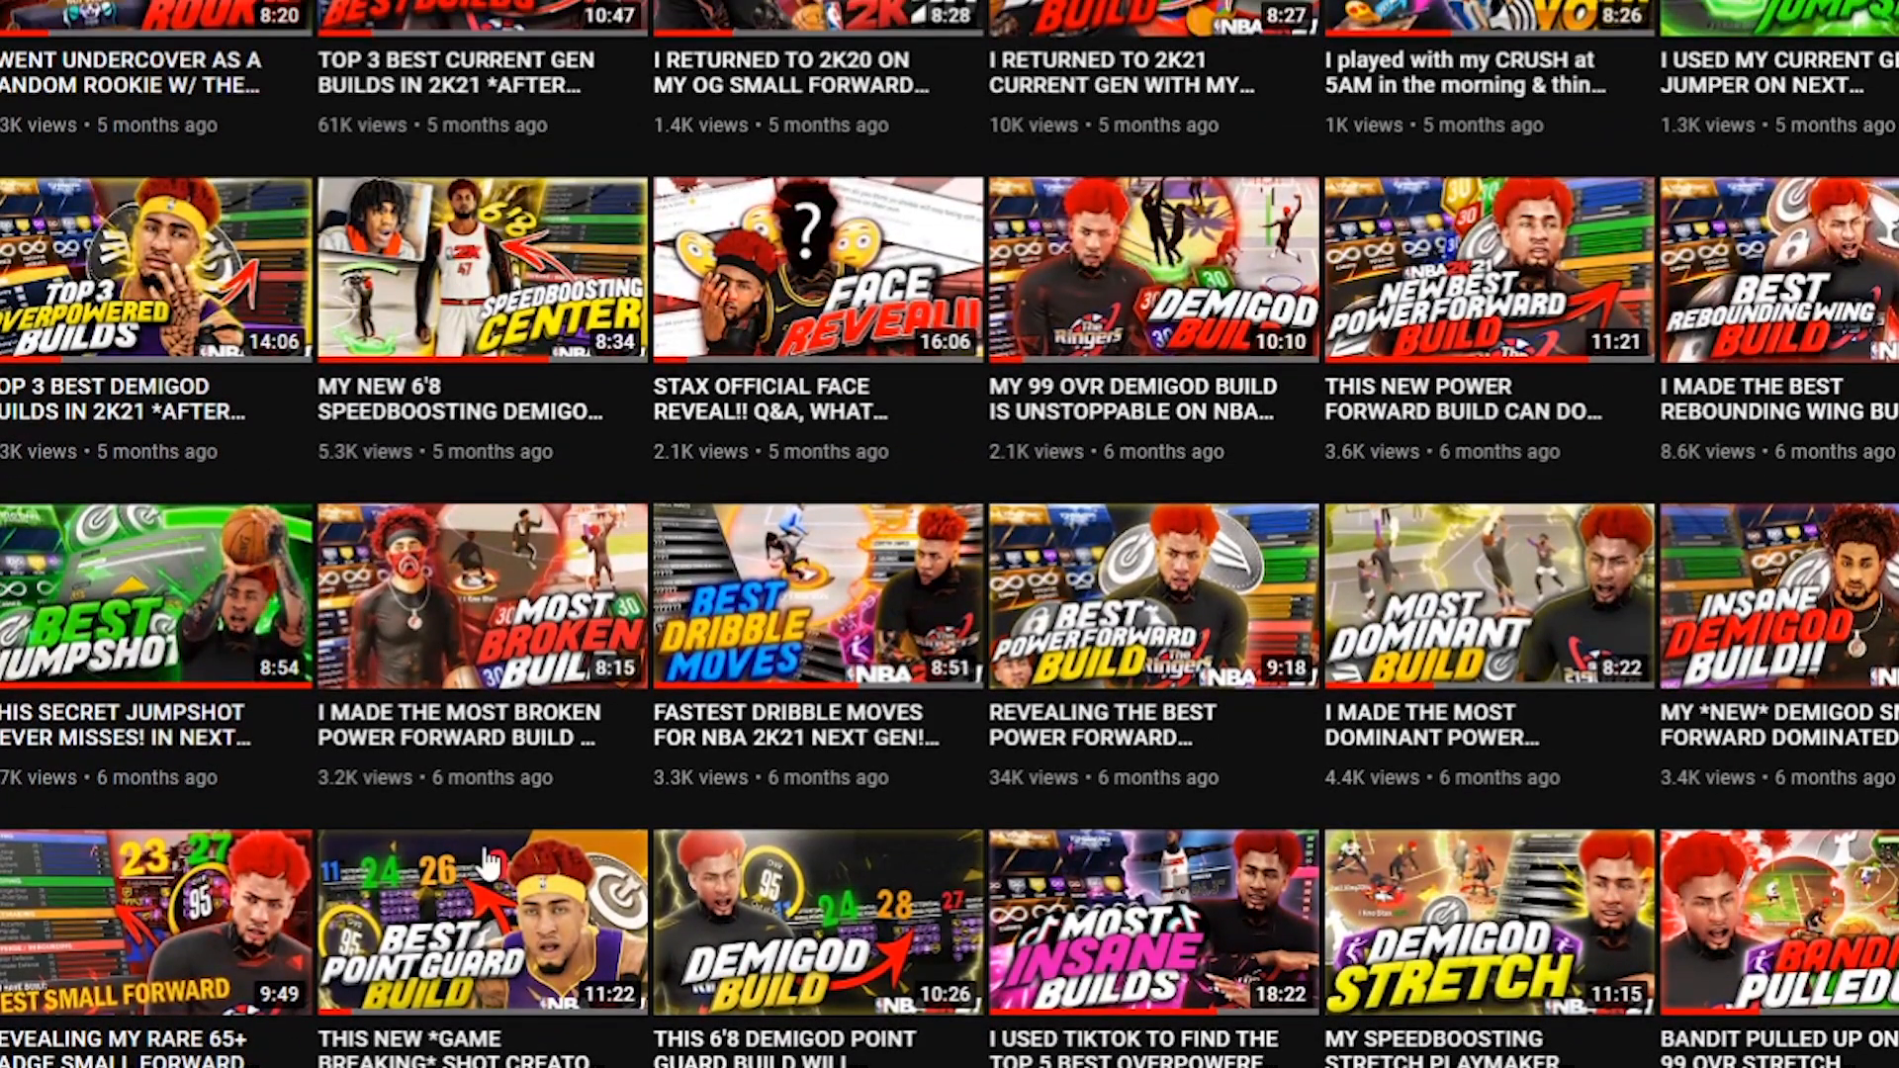
scroll(254, 756, "up", 3)
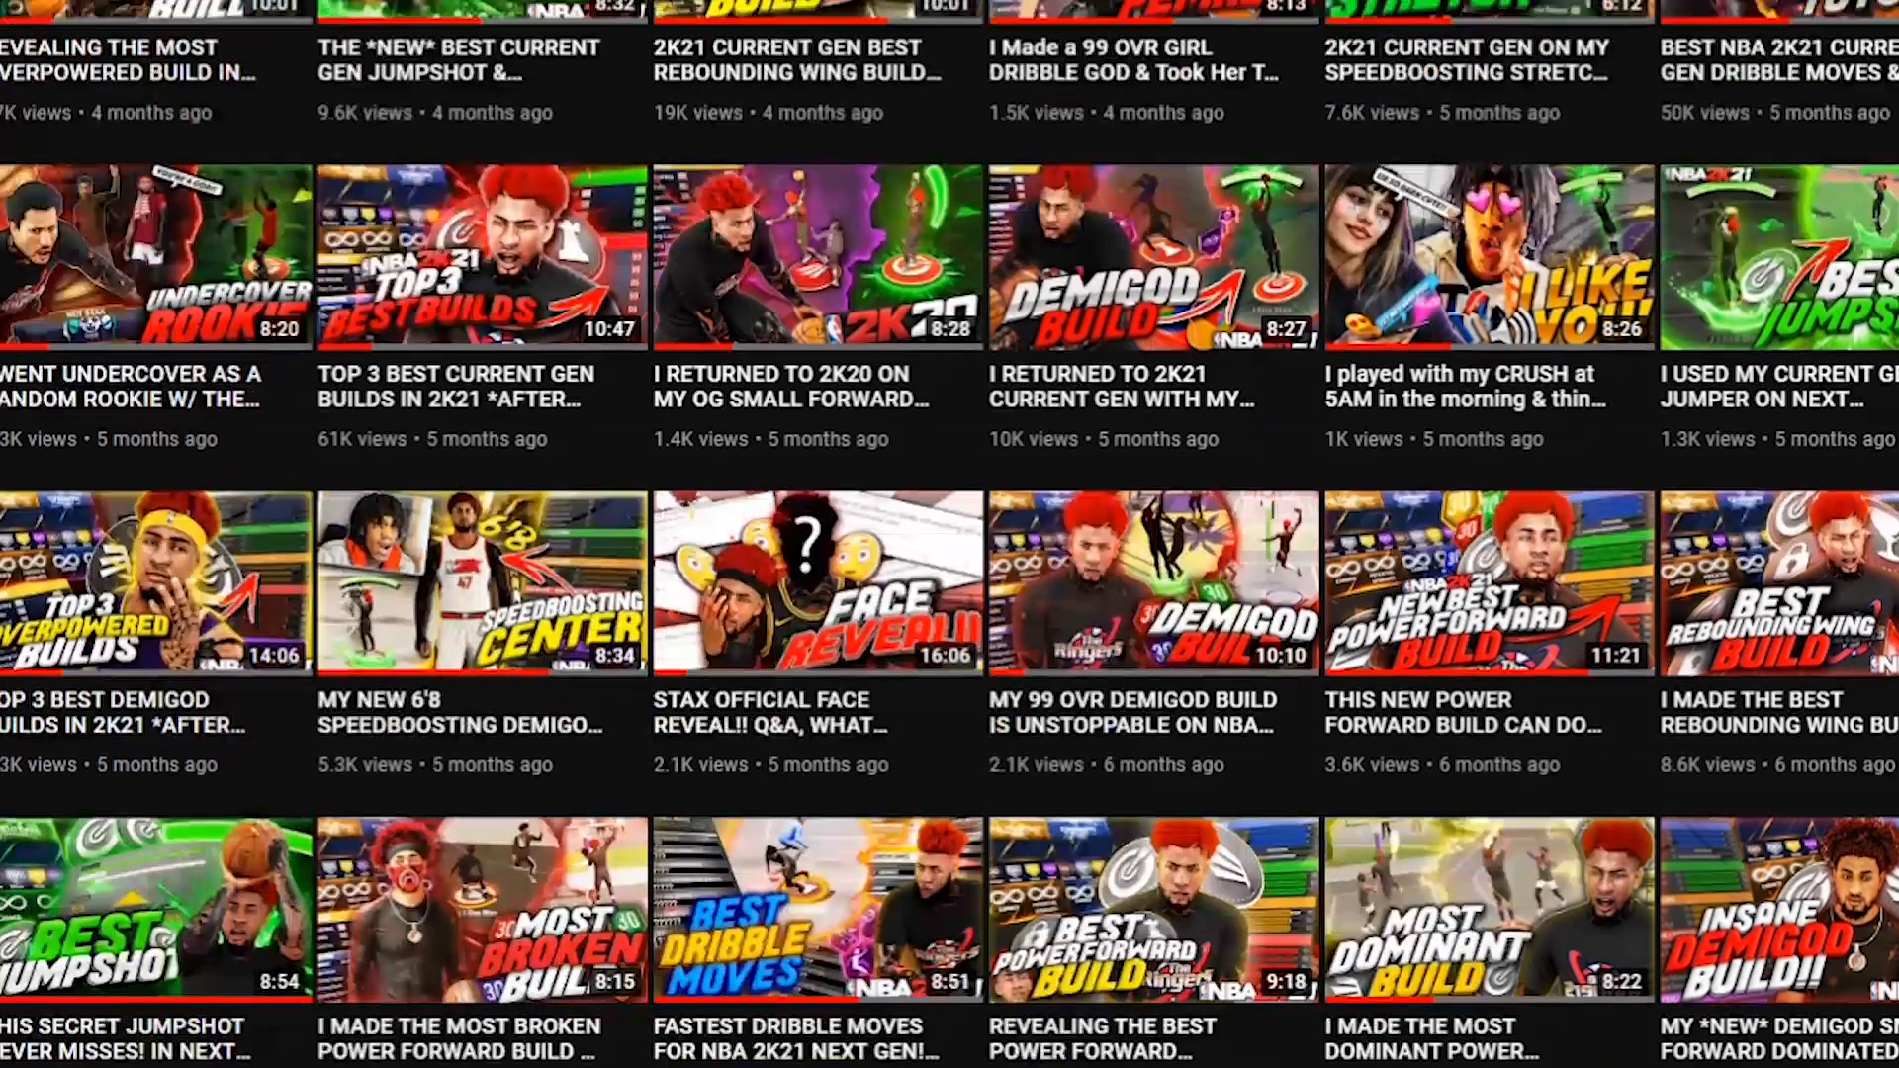
scroll(1751, 539, "up", 2)
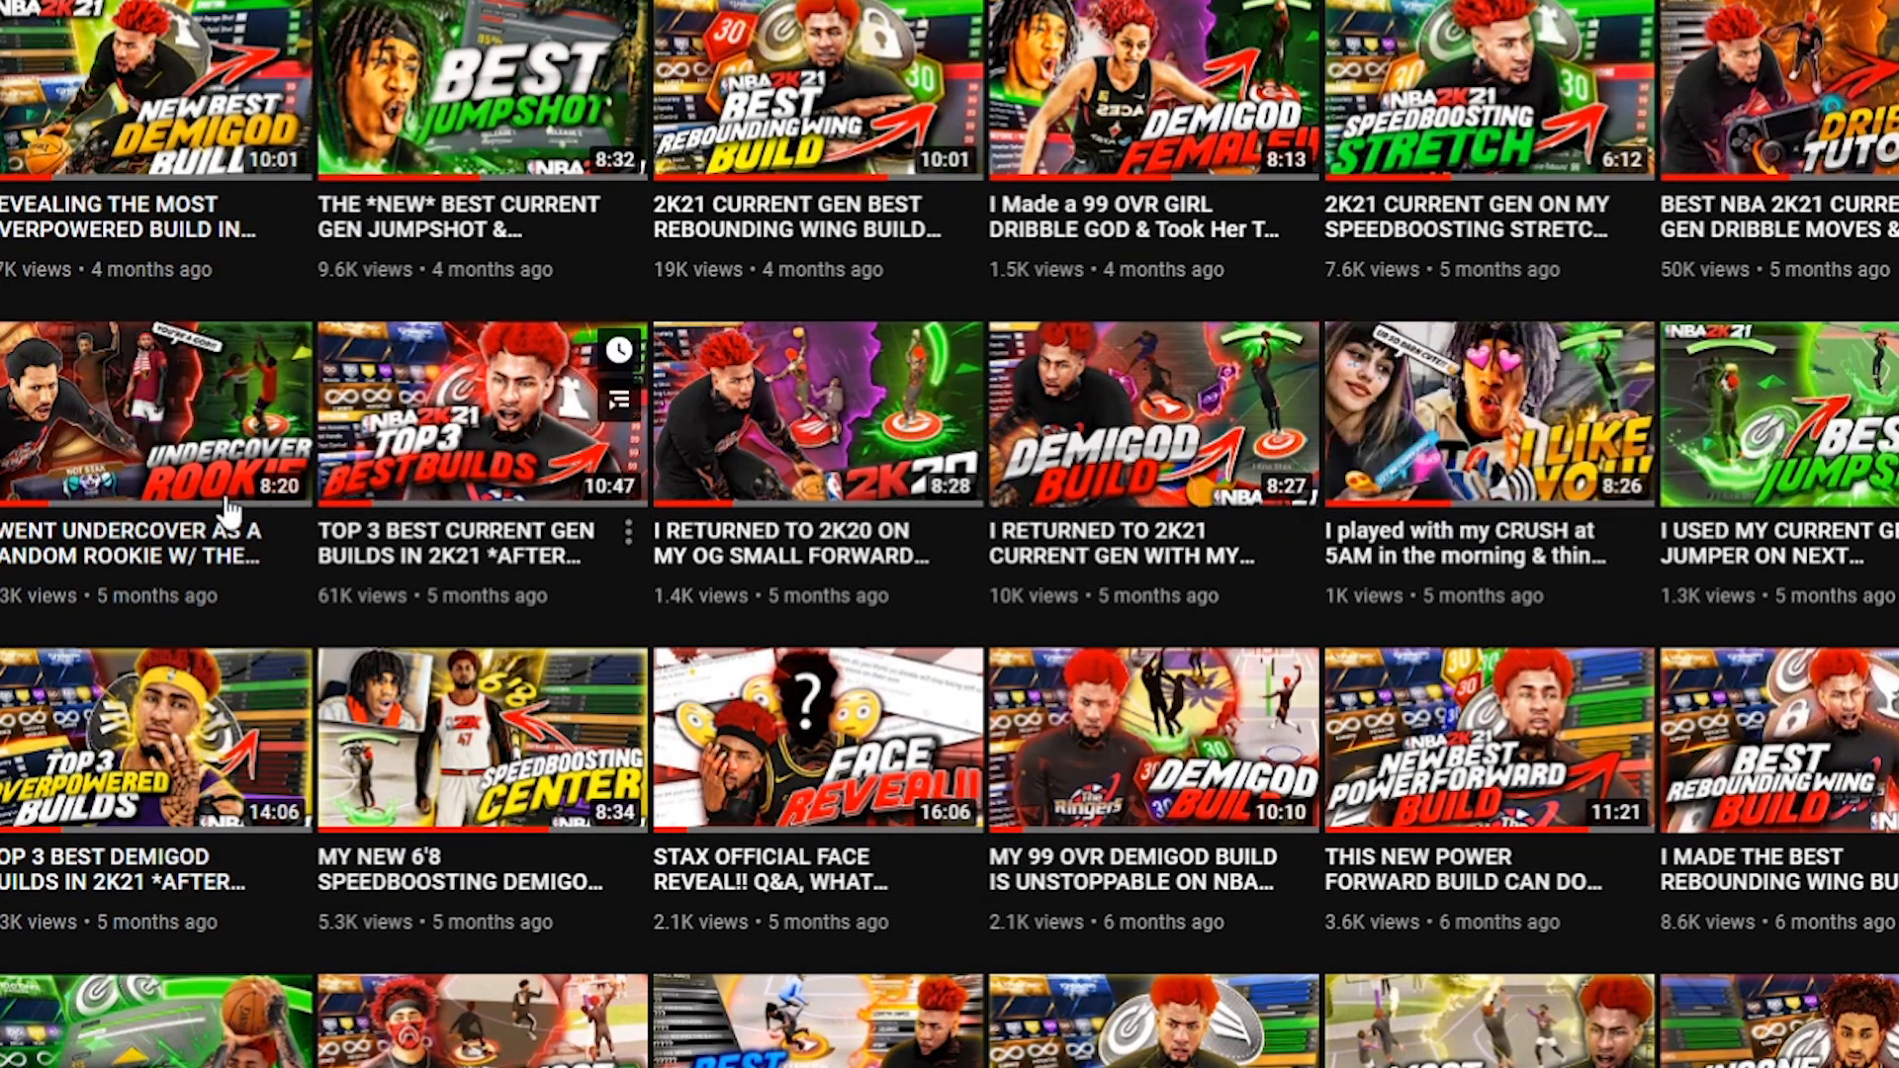
scroll(79, 554, "up", 5)
scroll(79, 554, "up", 2)
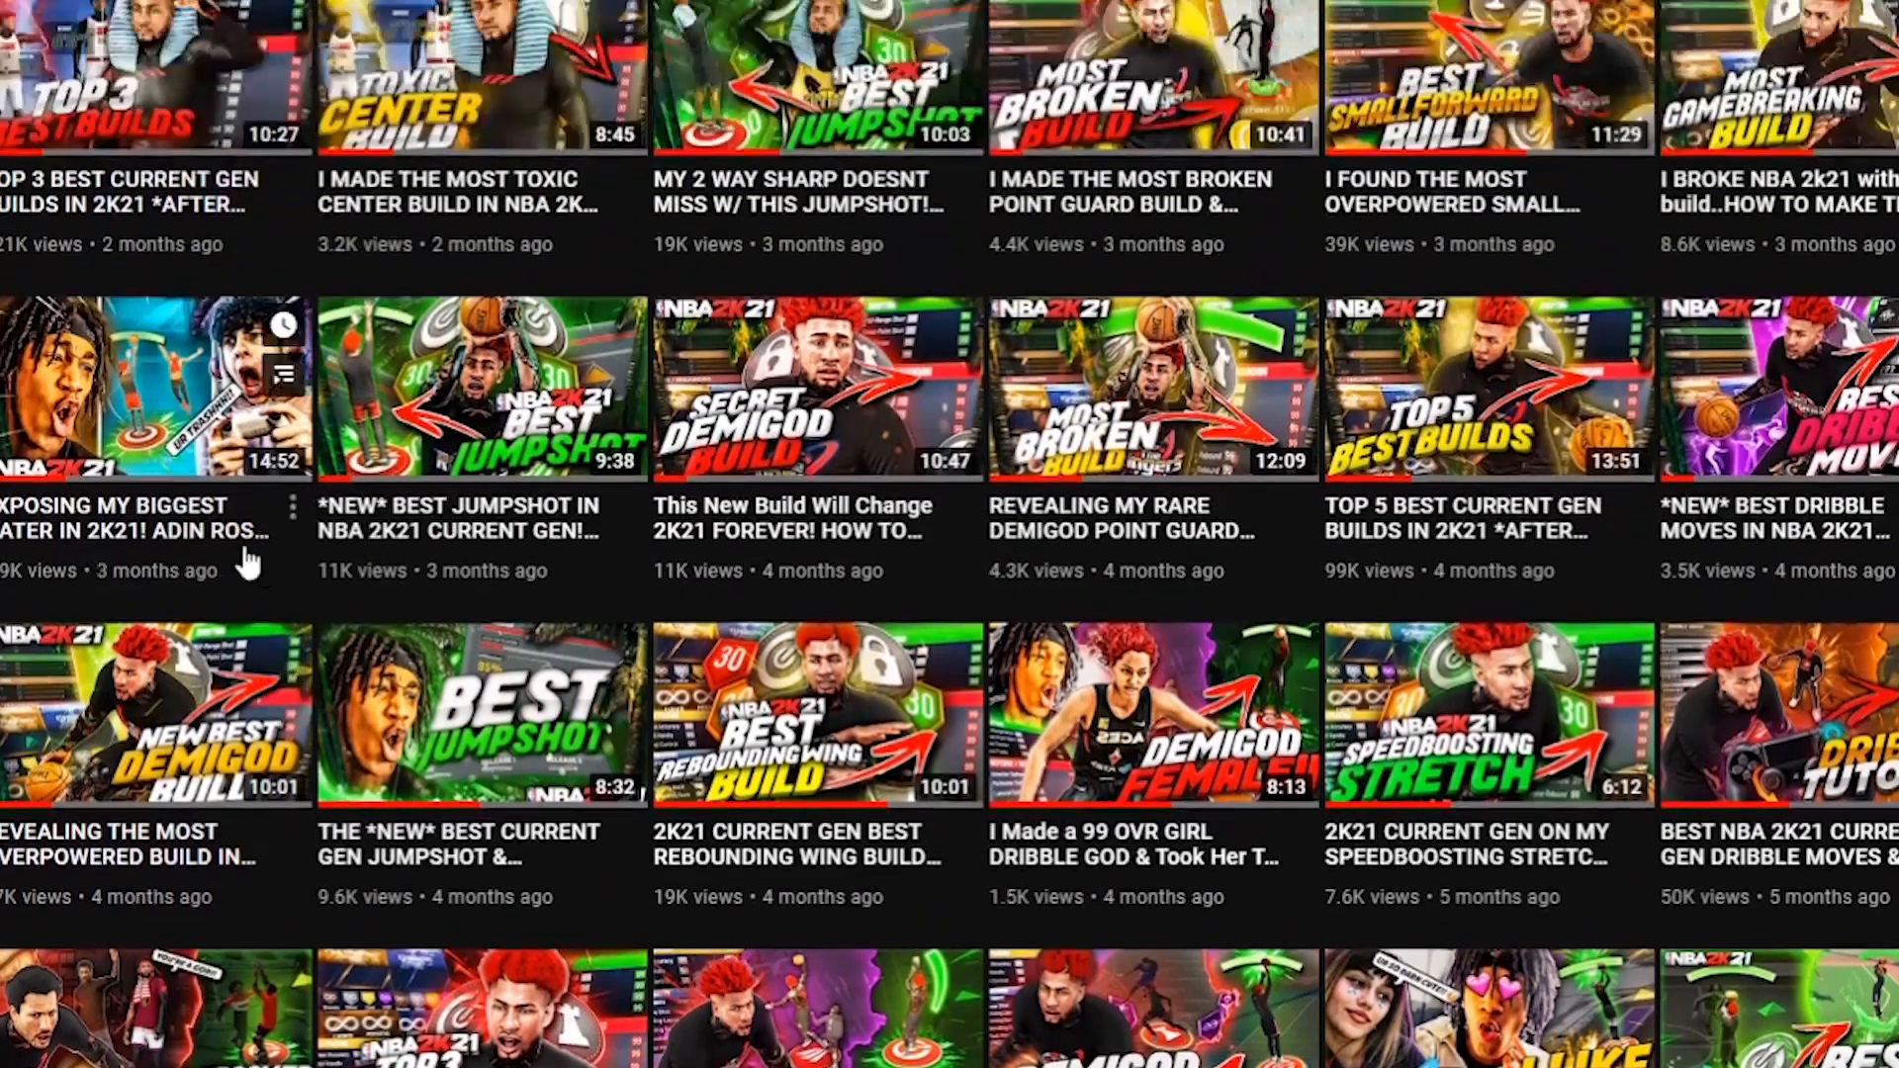
scroll(247, 552, "up", 2)
scroll(950, 534, "up", 1)
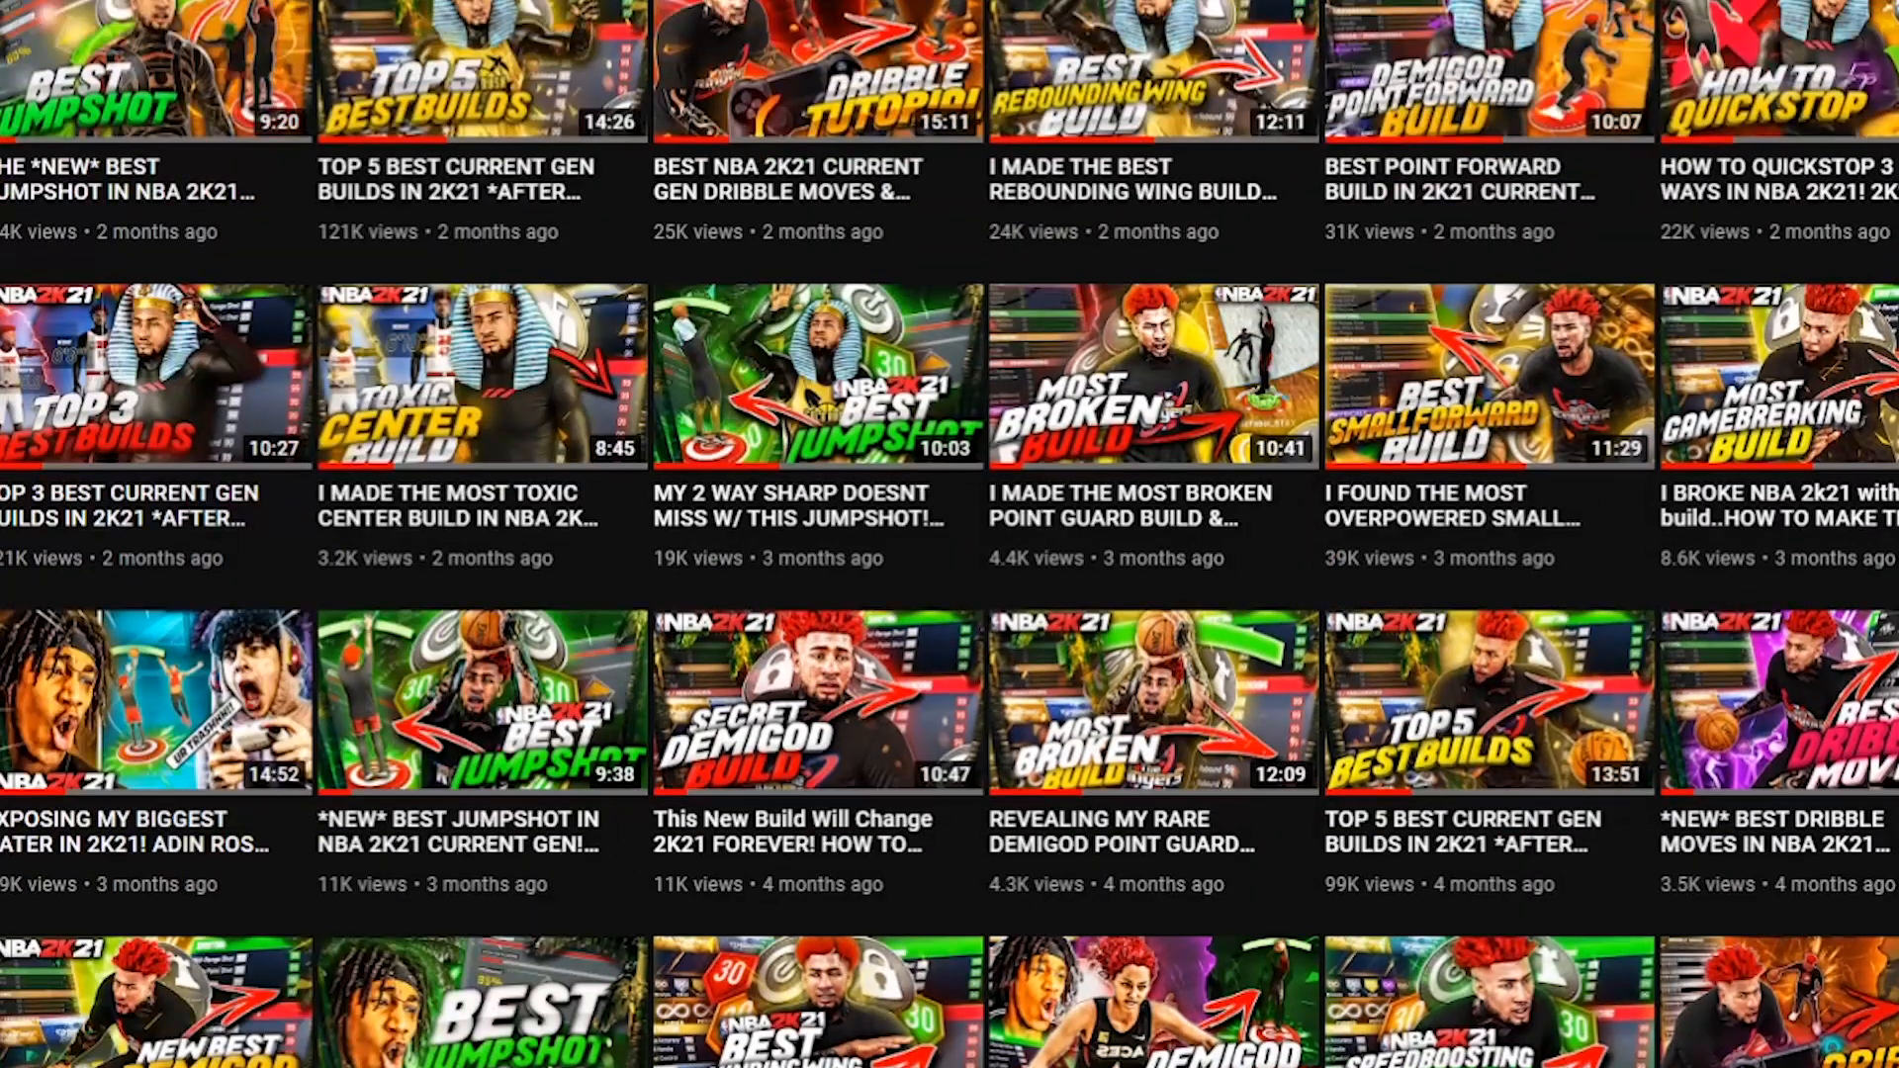
scroll(949, 534, "up", 2)
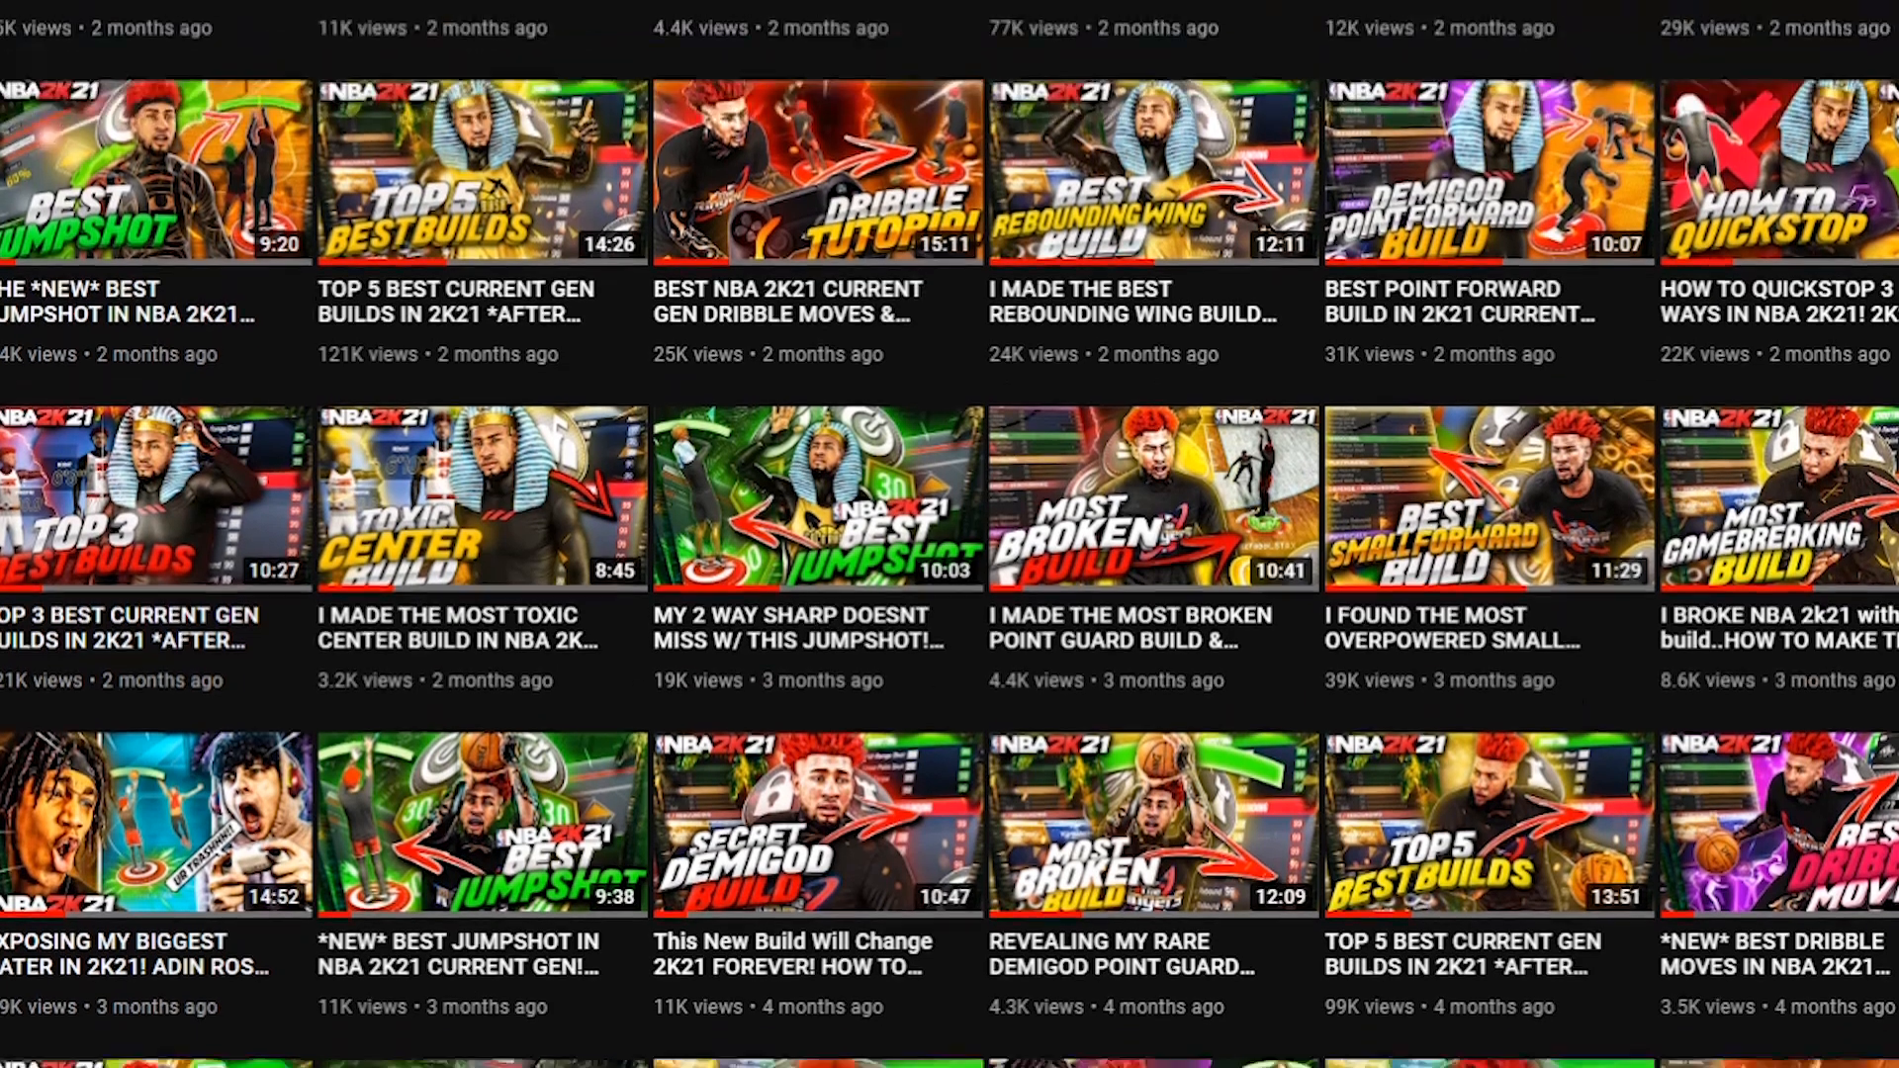
scroll(950, 534, "up", 4)
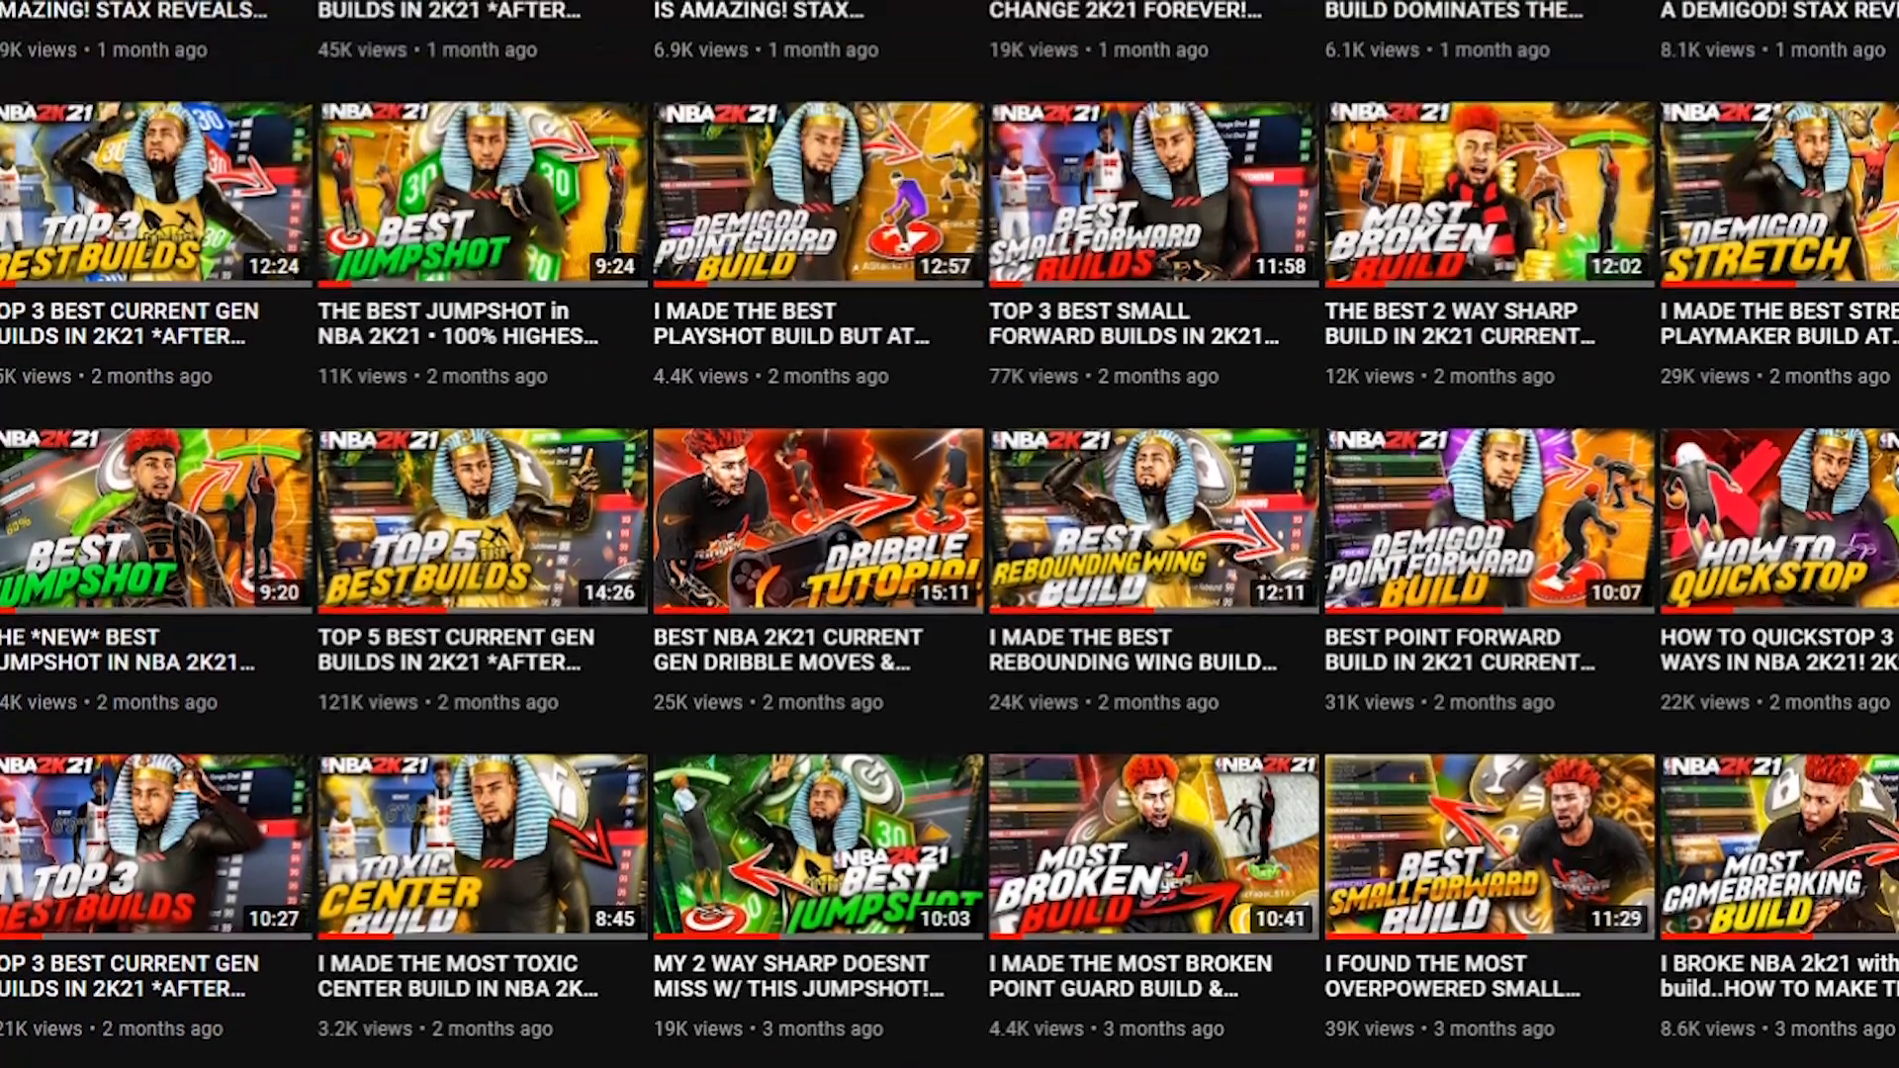
scroll(949, 535, "up", 2)
scroll(950, 534, "up", 8)
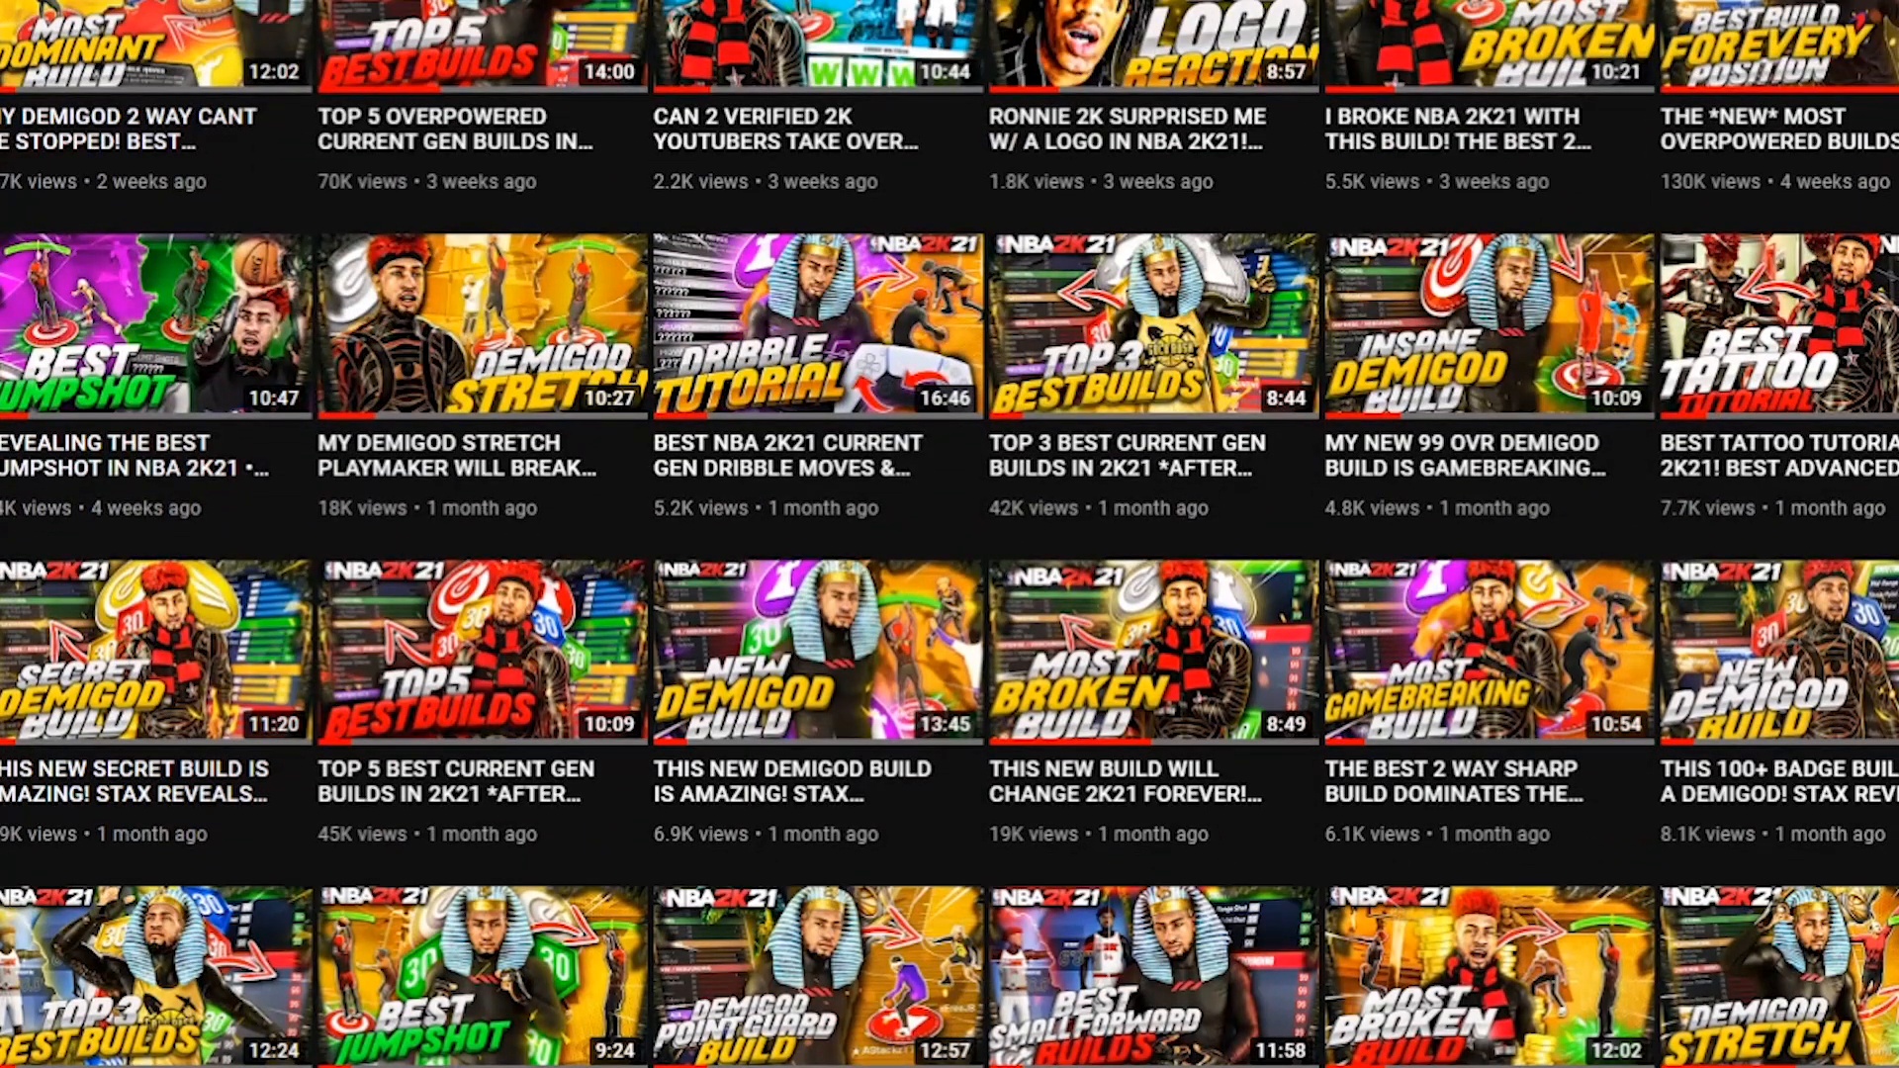
scroll(950, 534, "up", 2)
scroll(950, 534, "up", 5)
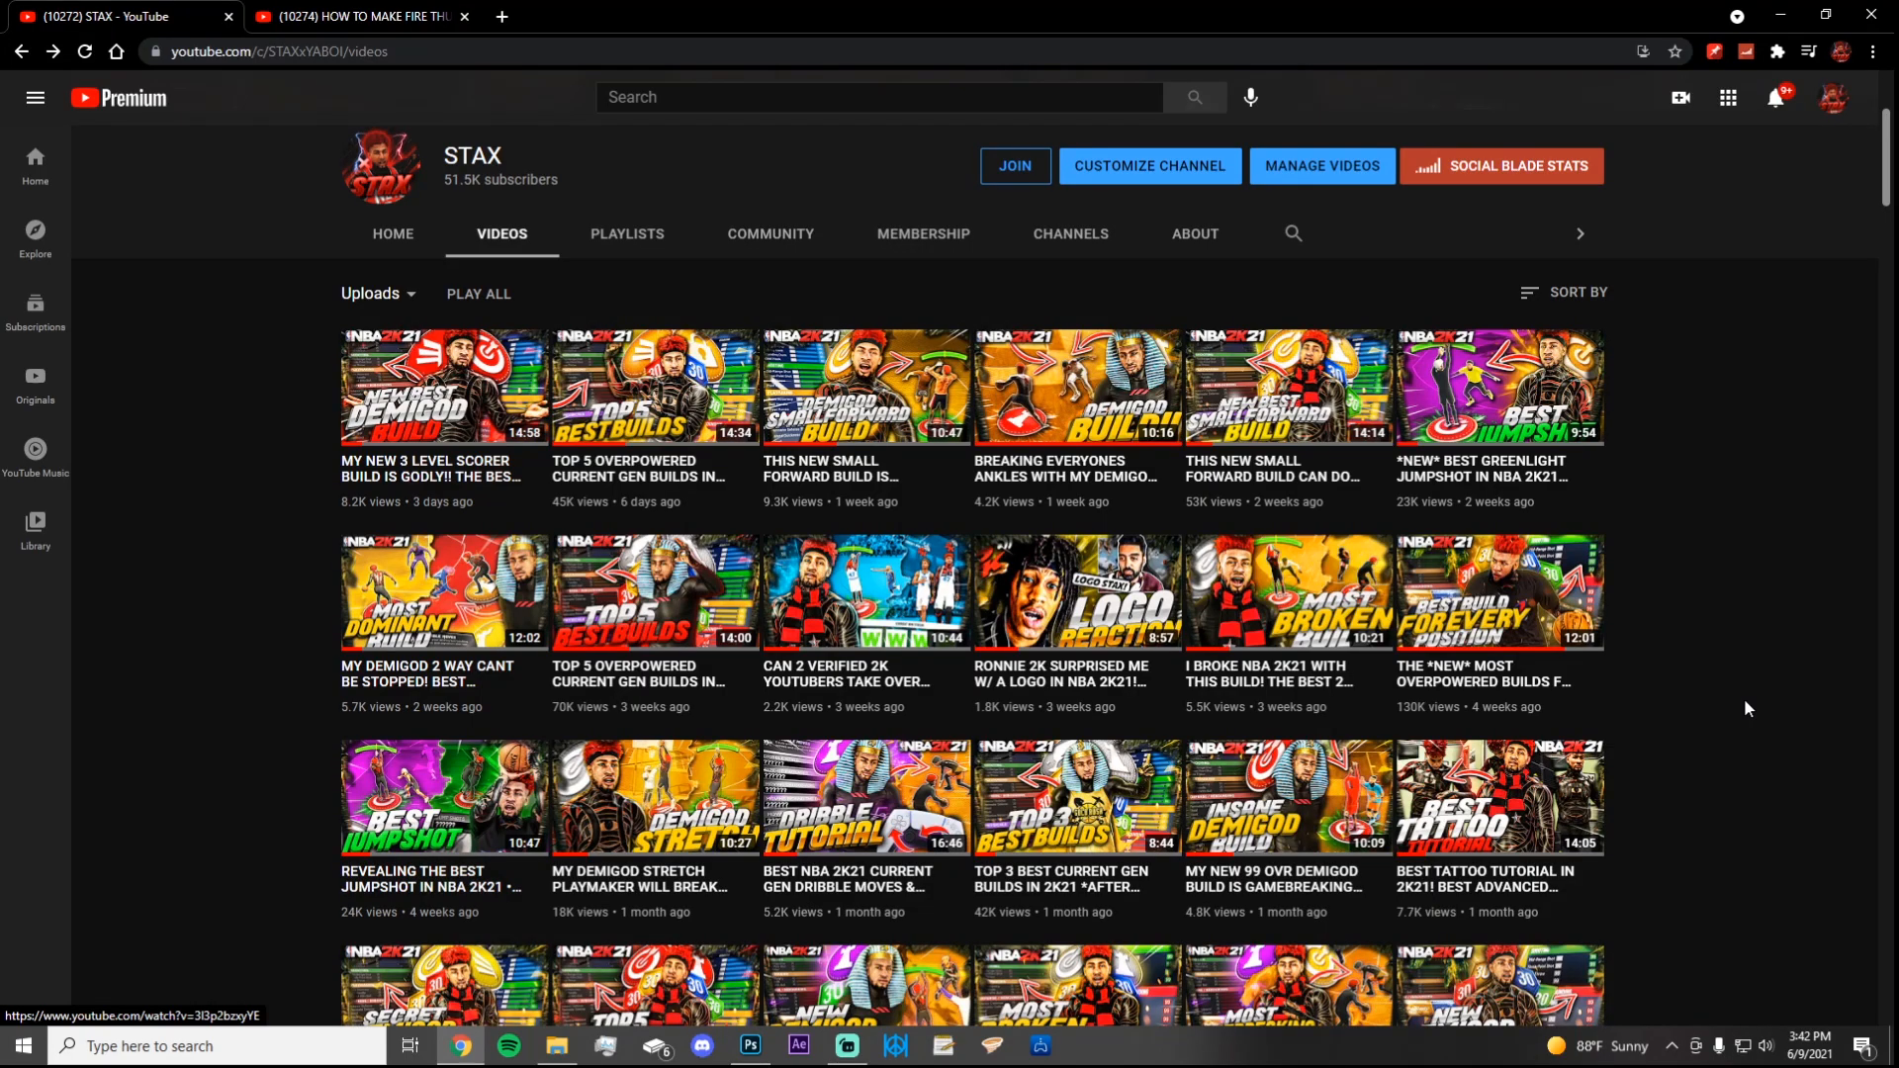
Step: Compare the newest thumbnails with the channel's oldest uploads, ending back at the recent videos
scroll(1855, 956, "down", 20)
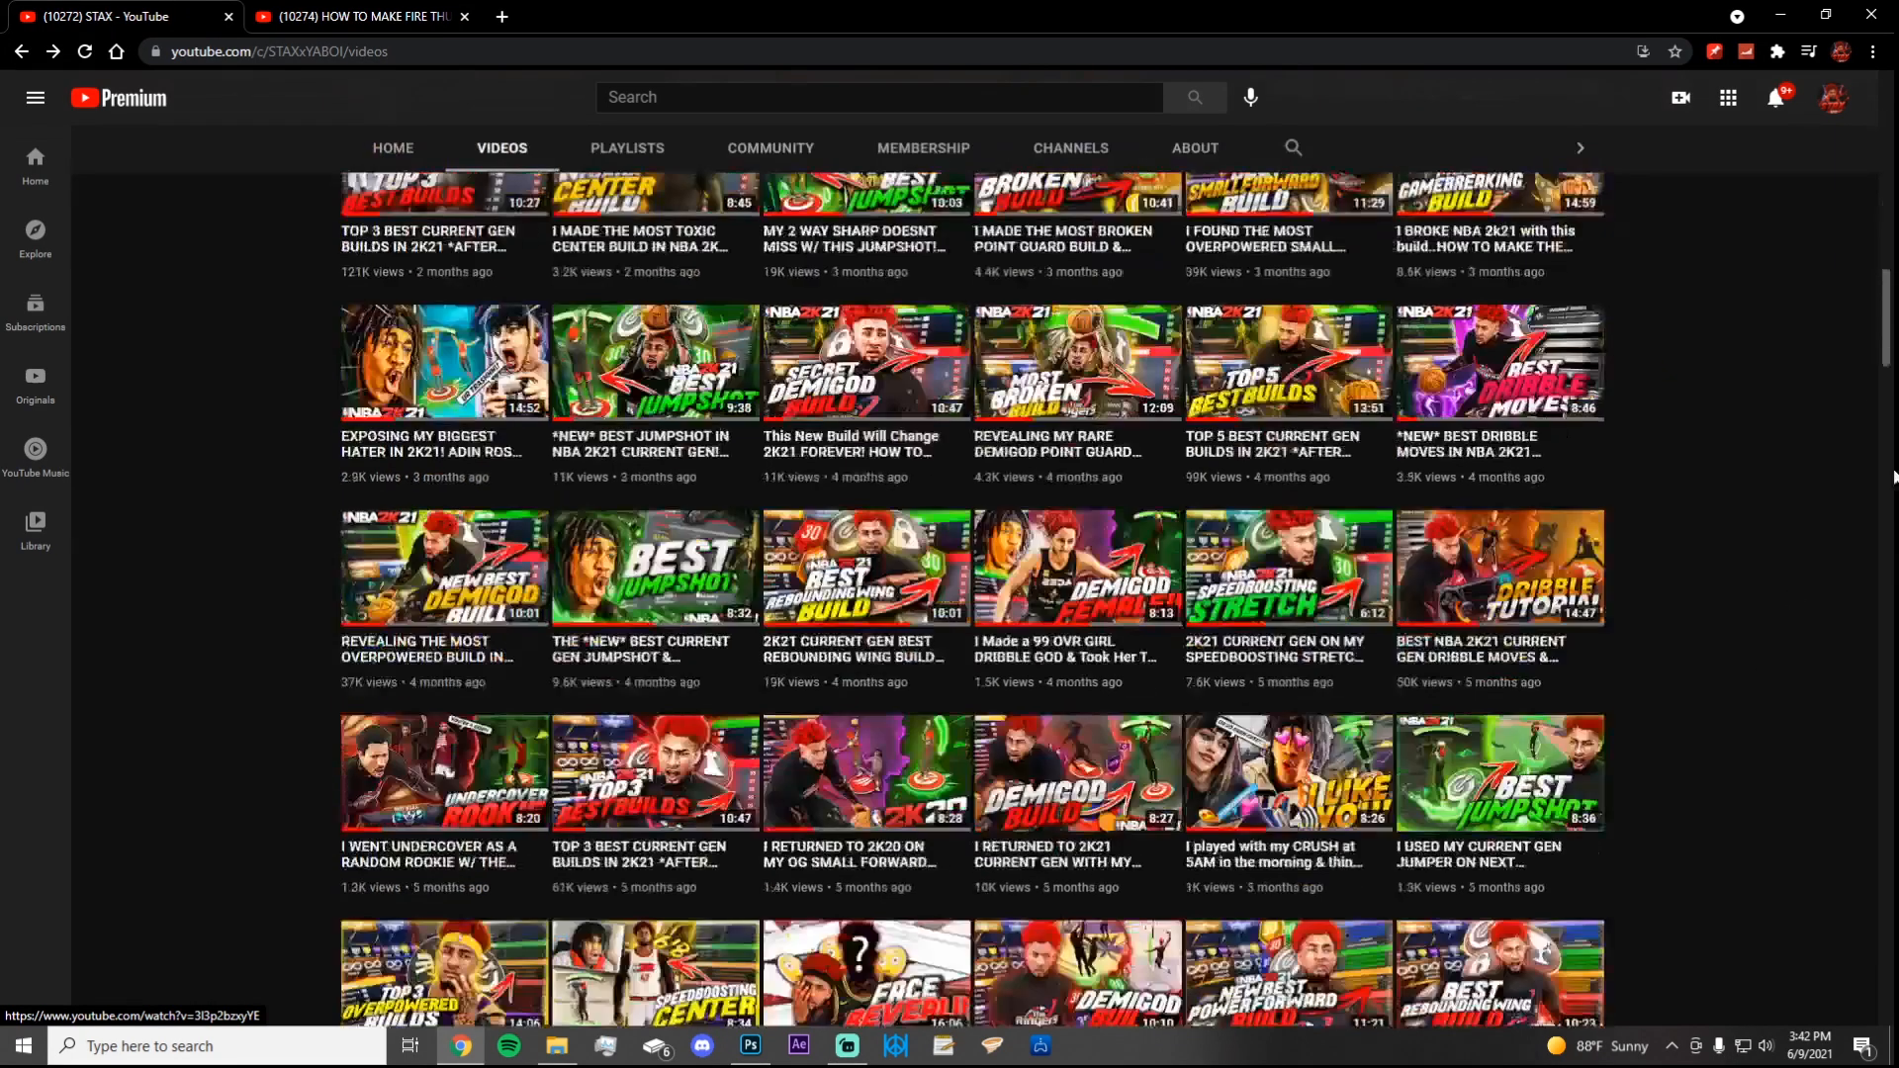
scroll(1855, 955, "down", 6)
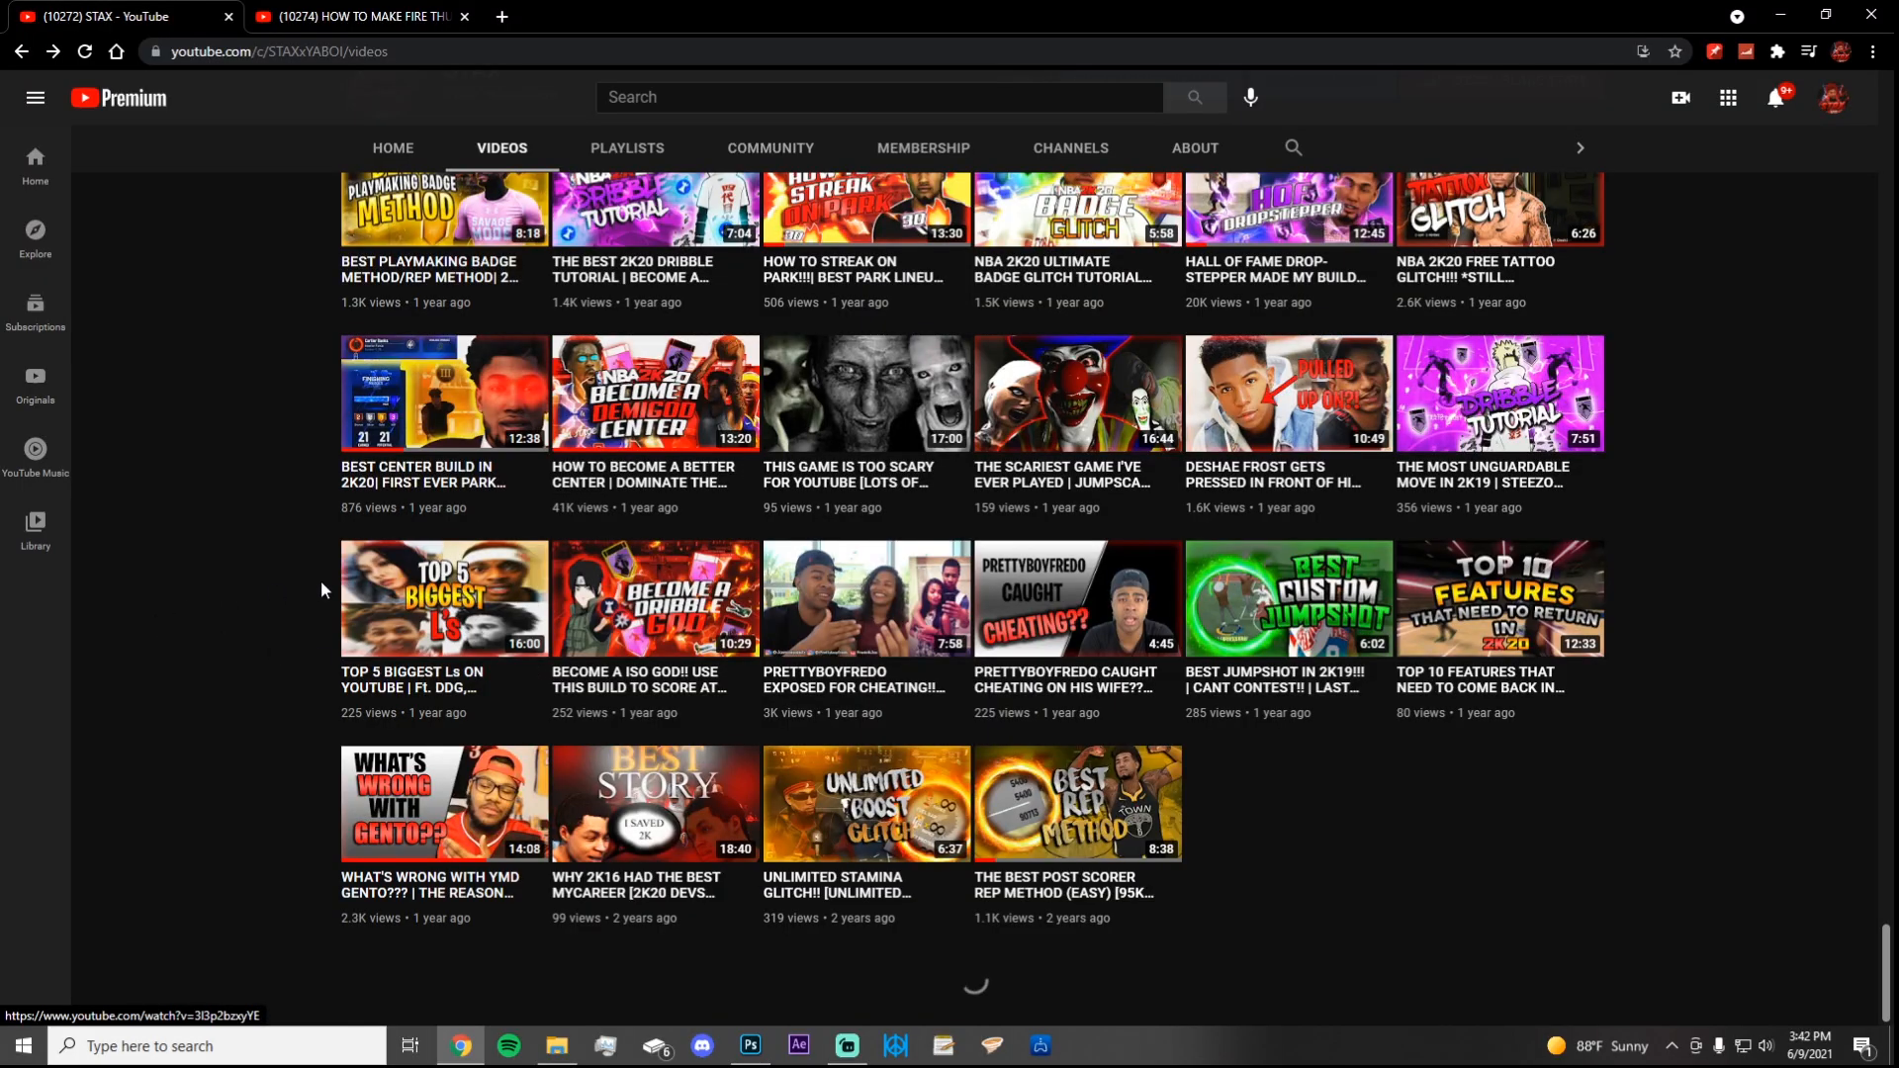
scroll(162, 602, "up", 3)
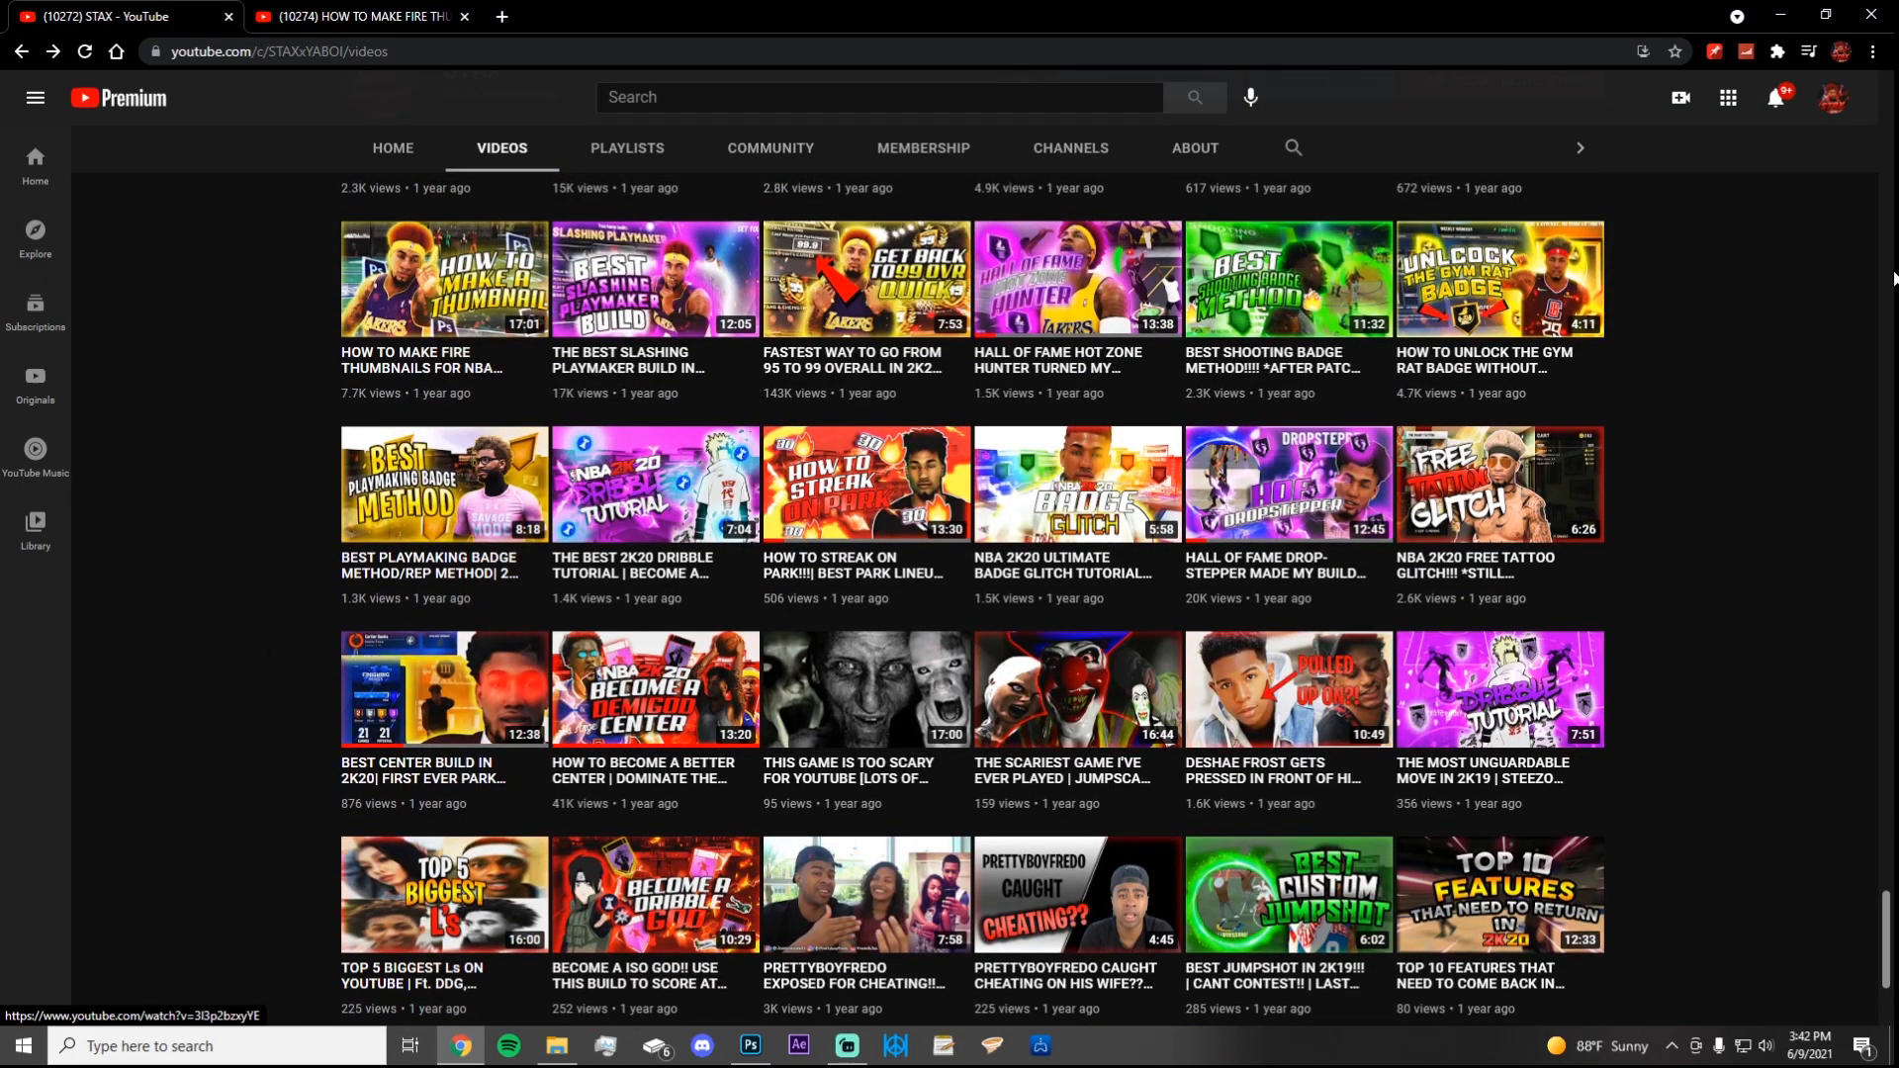
left_click(1885, 255)
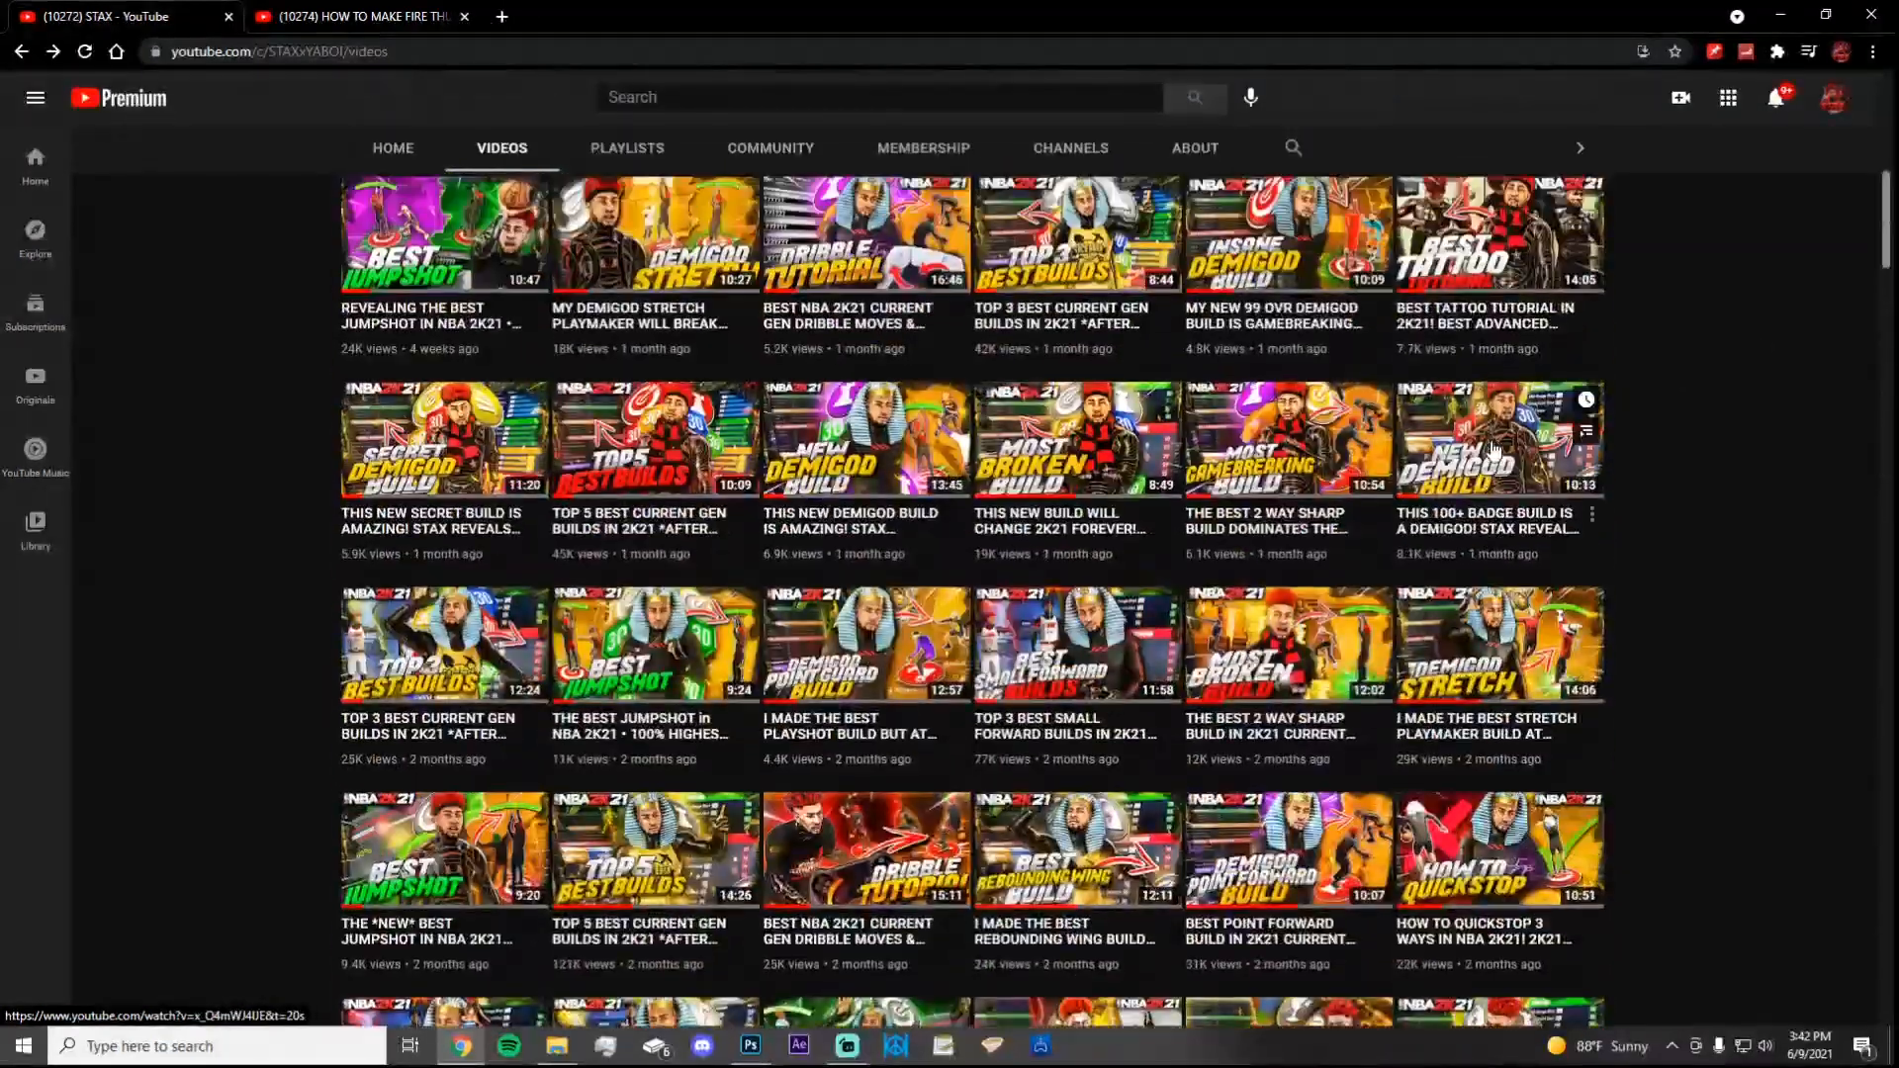
scroll(910, 435, "up", 6)
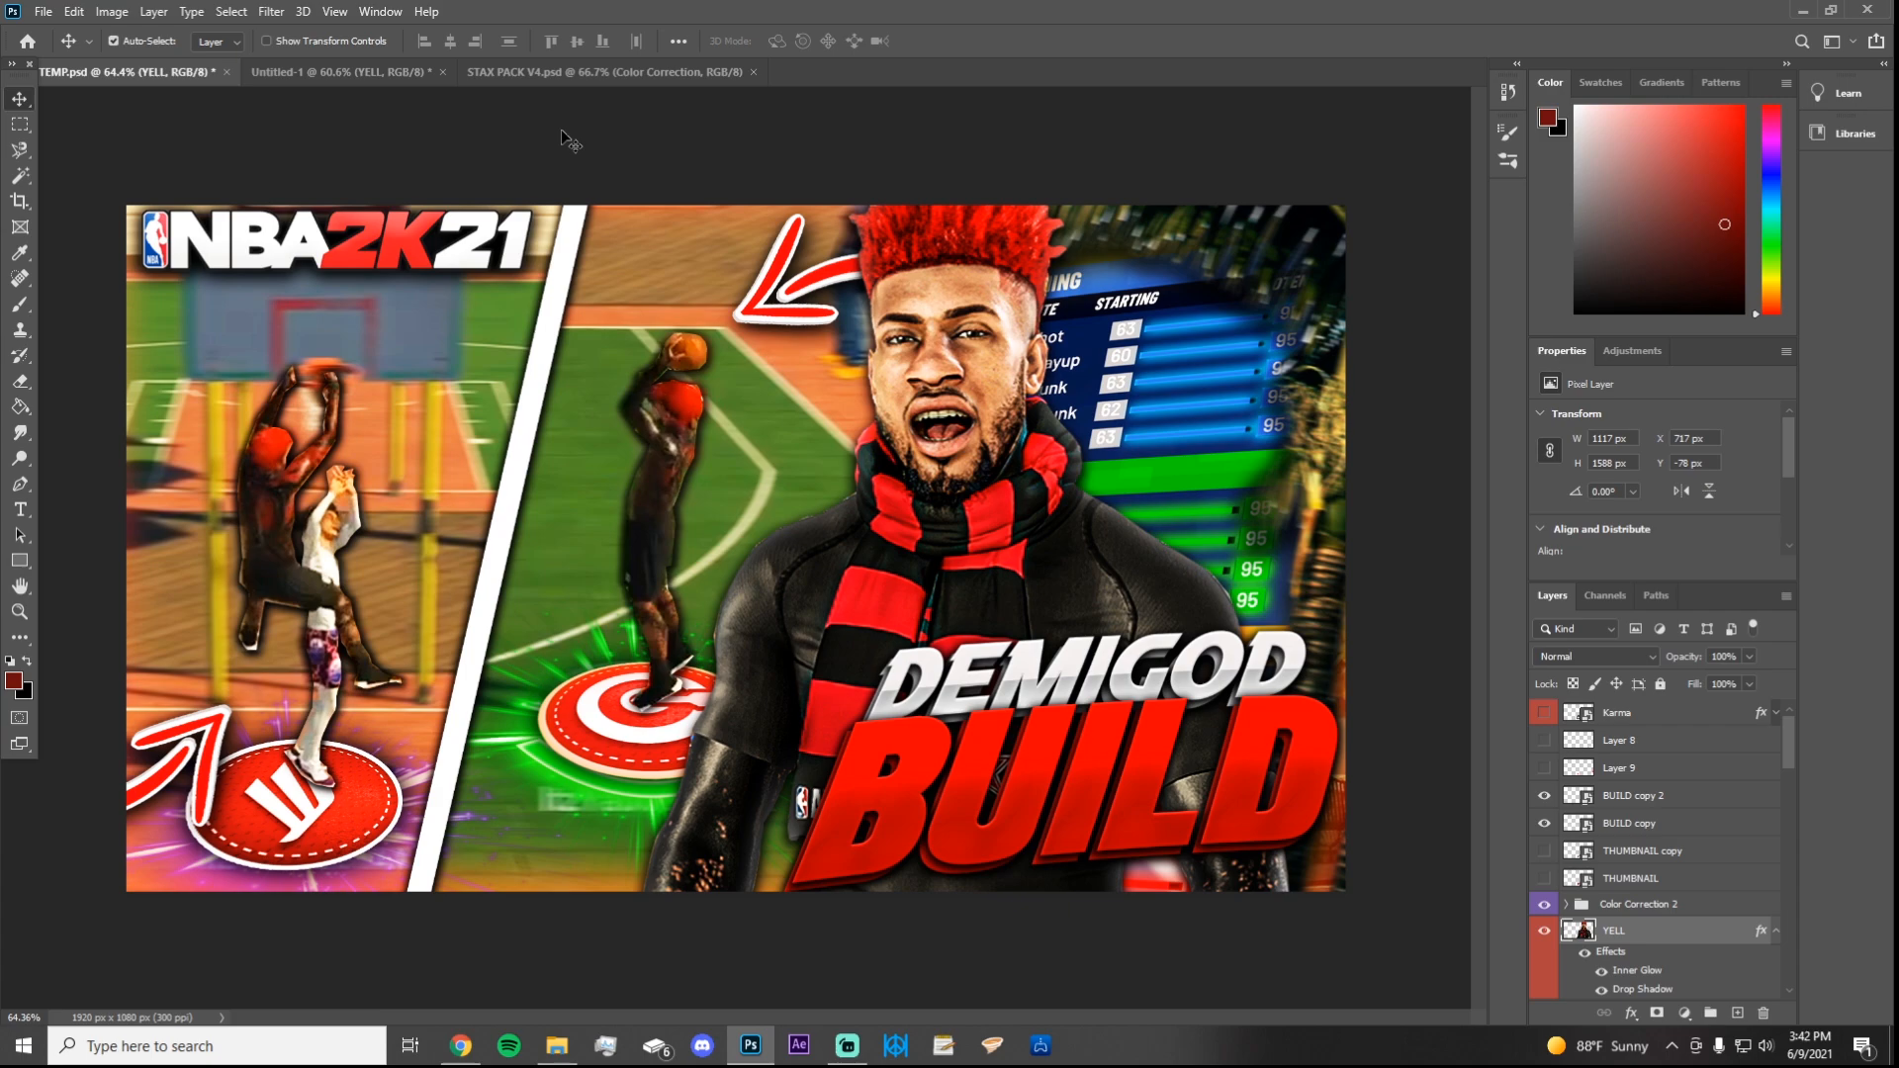
Step: Switch to Photoshop, view its home screen with the recent files, and return to the open thumbnail document
left_click(48, 11)
left_click(51, 8)
left_click(15, 11)
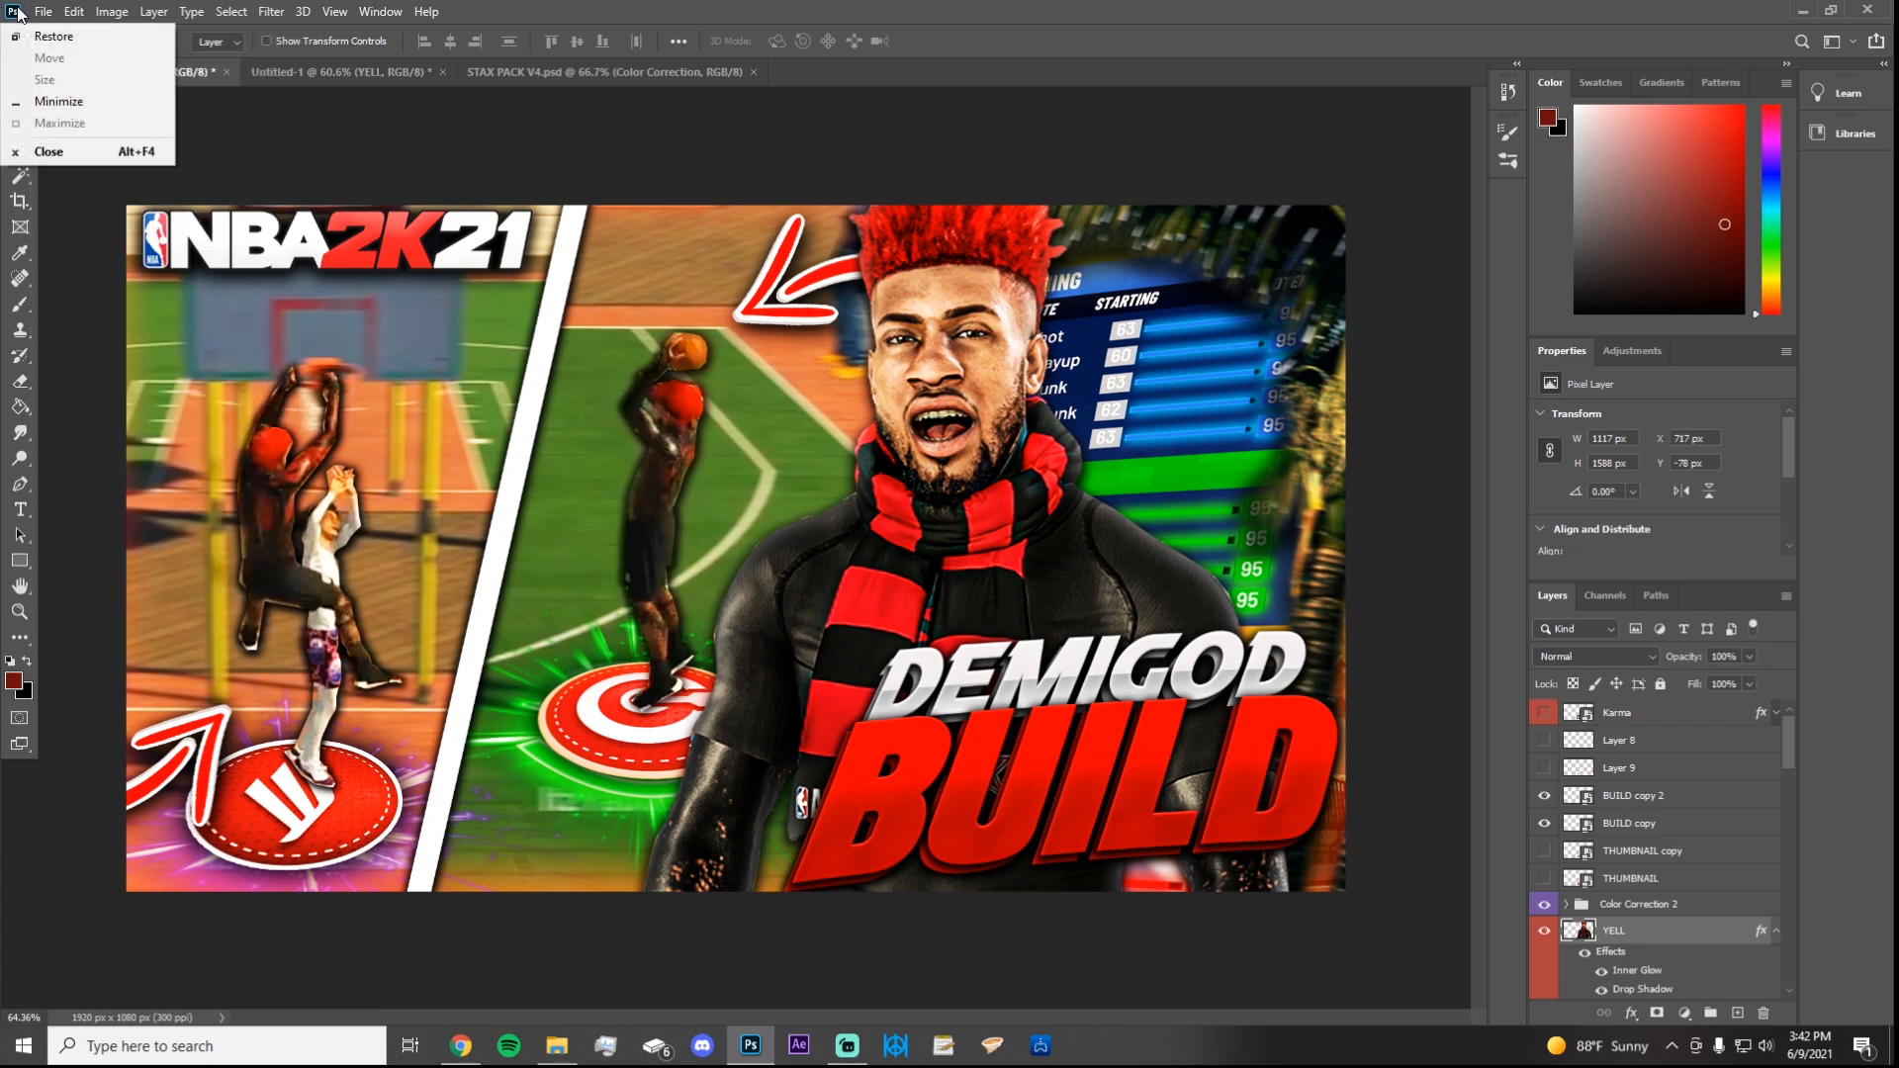
left_click(17, 11)
left_click(25, 45)
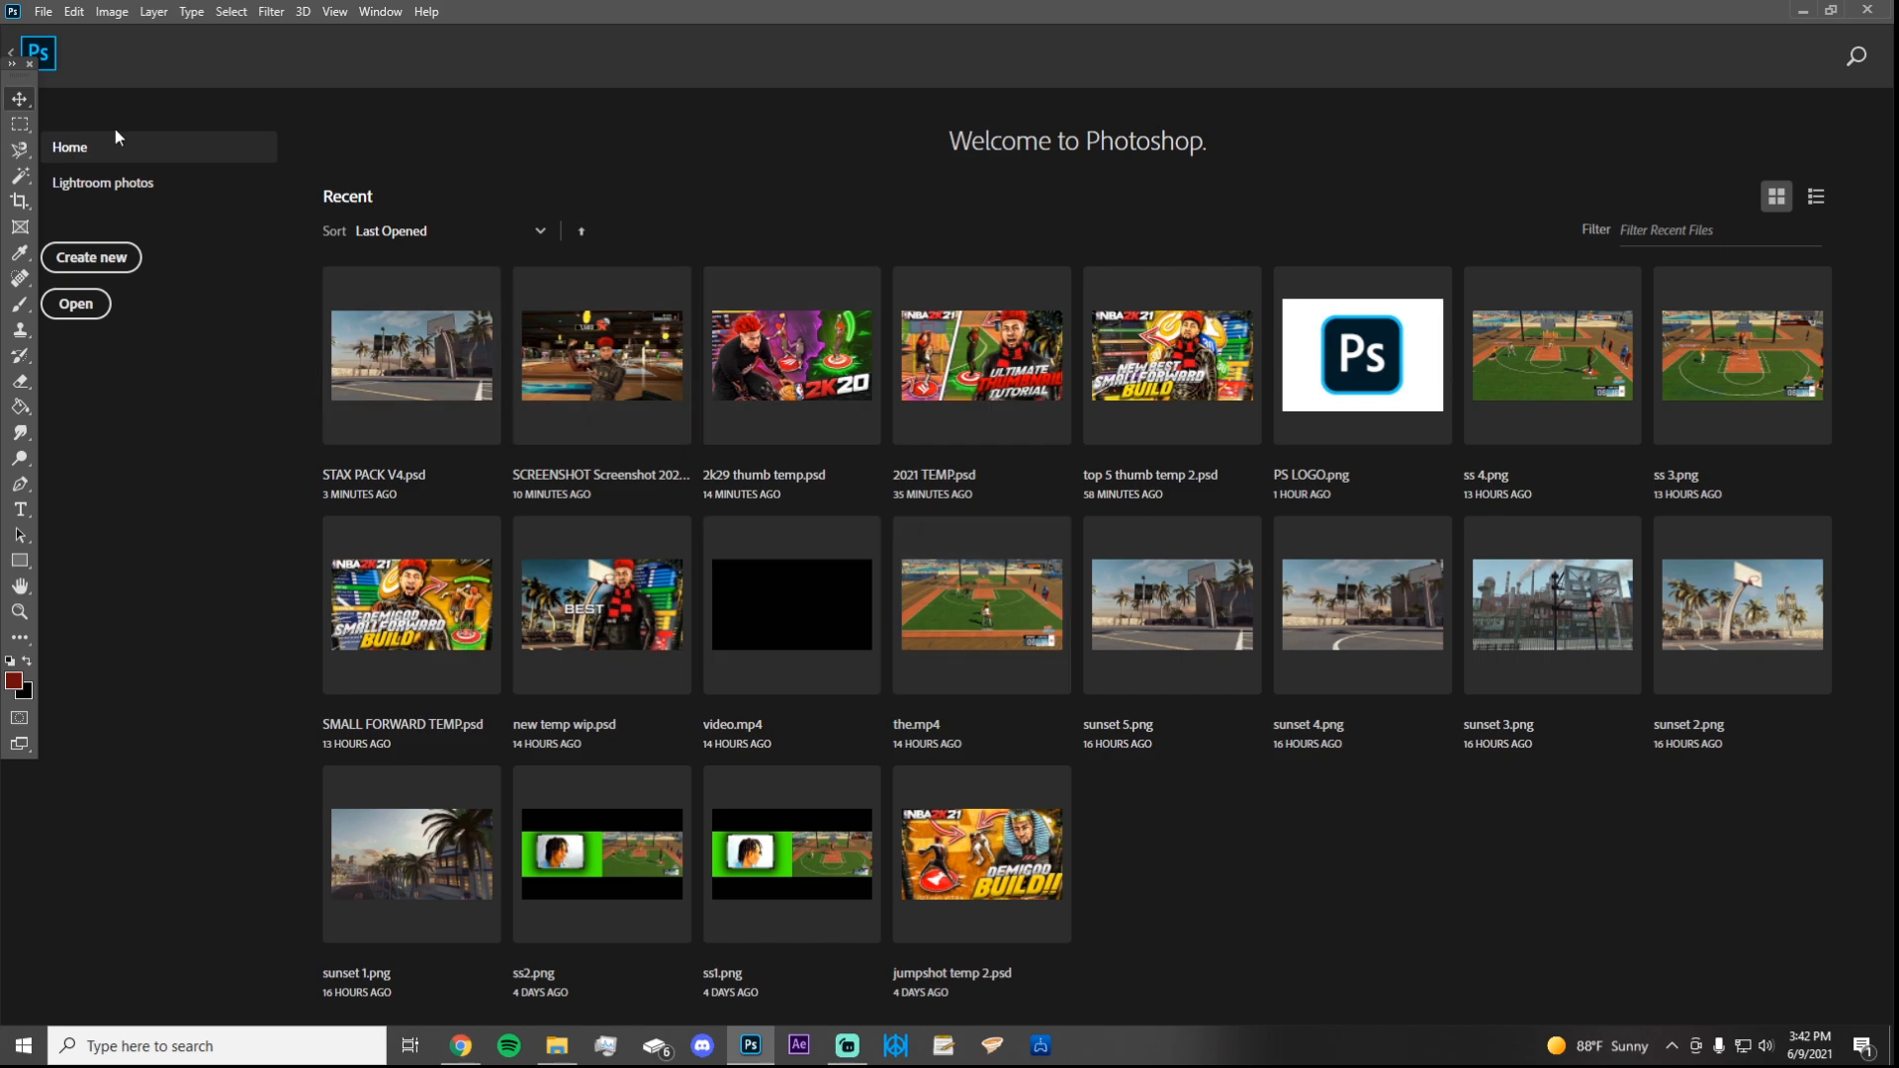
key("Escape")
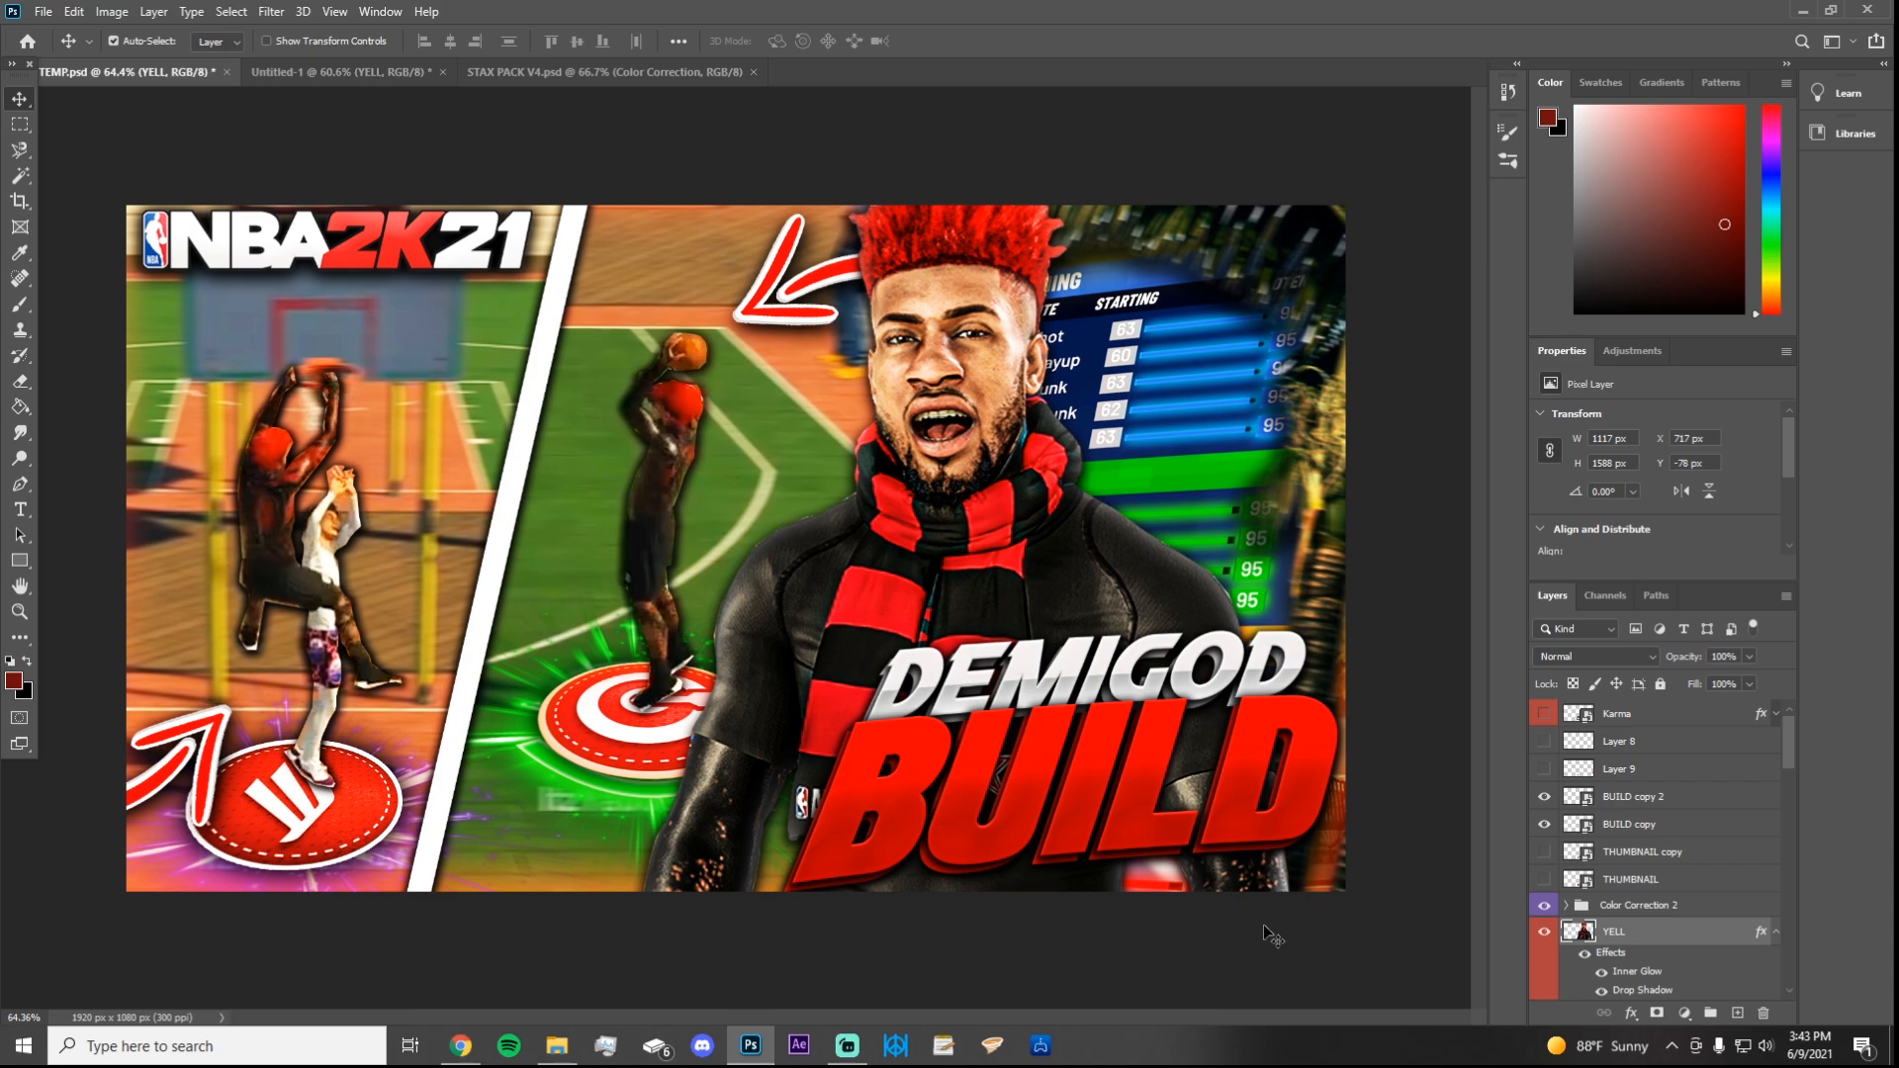
Step: Bring up the STAX PACK V4.psd document and make its Arrows layer group visible
left_click(554, 71)
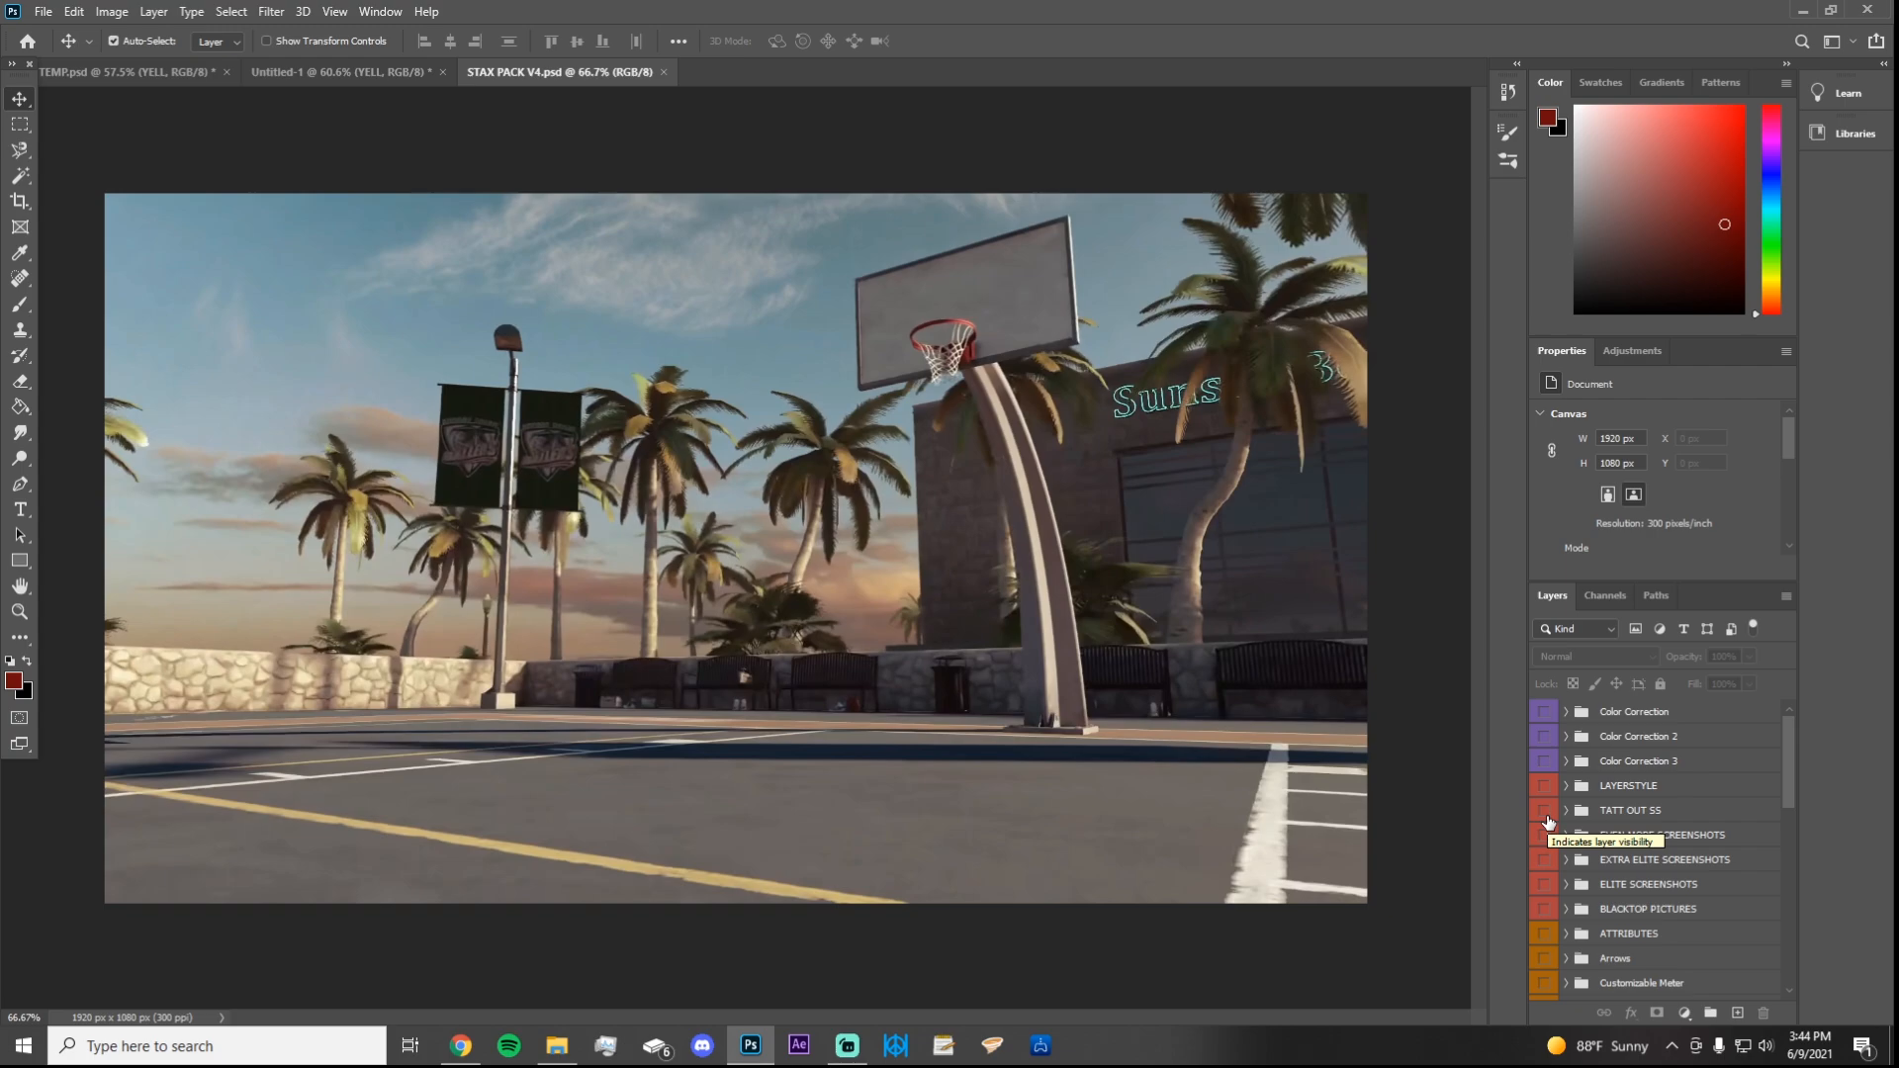
scroll(1549, 846, "down", 2)
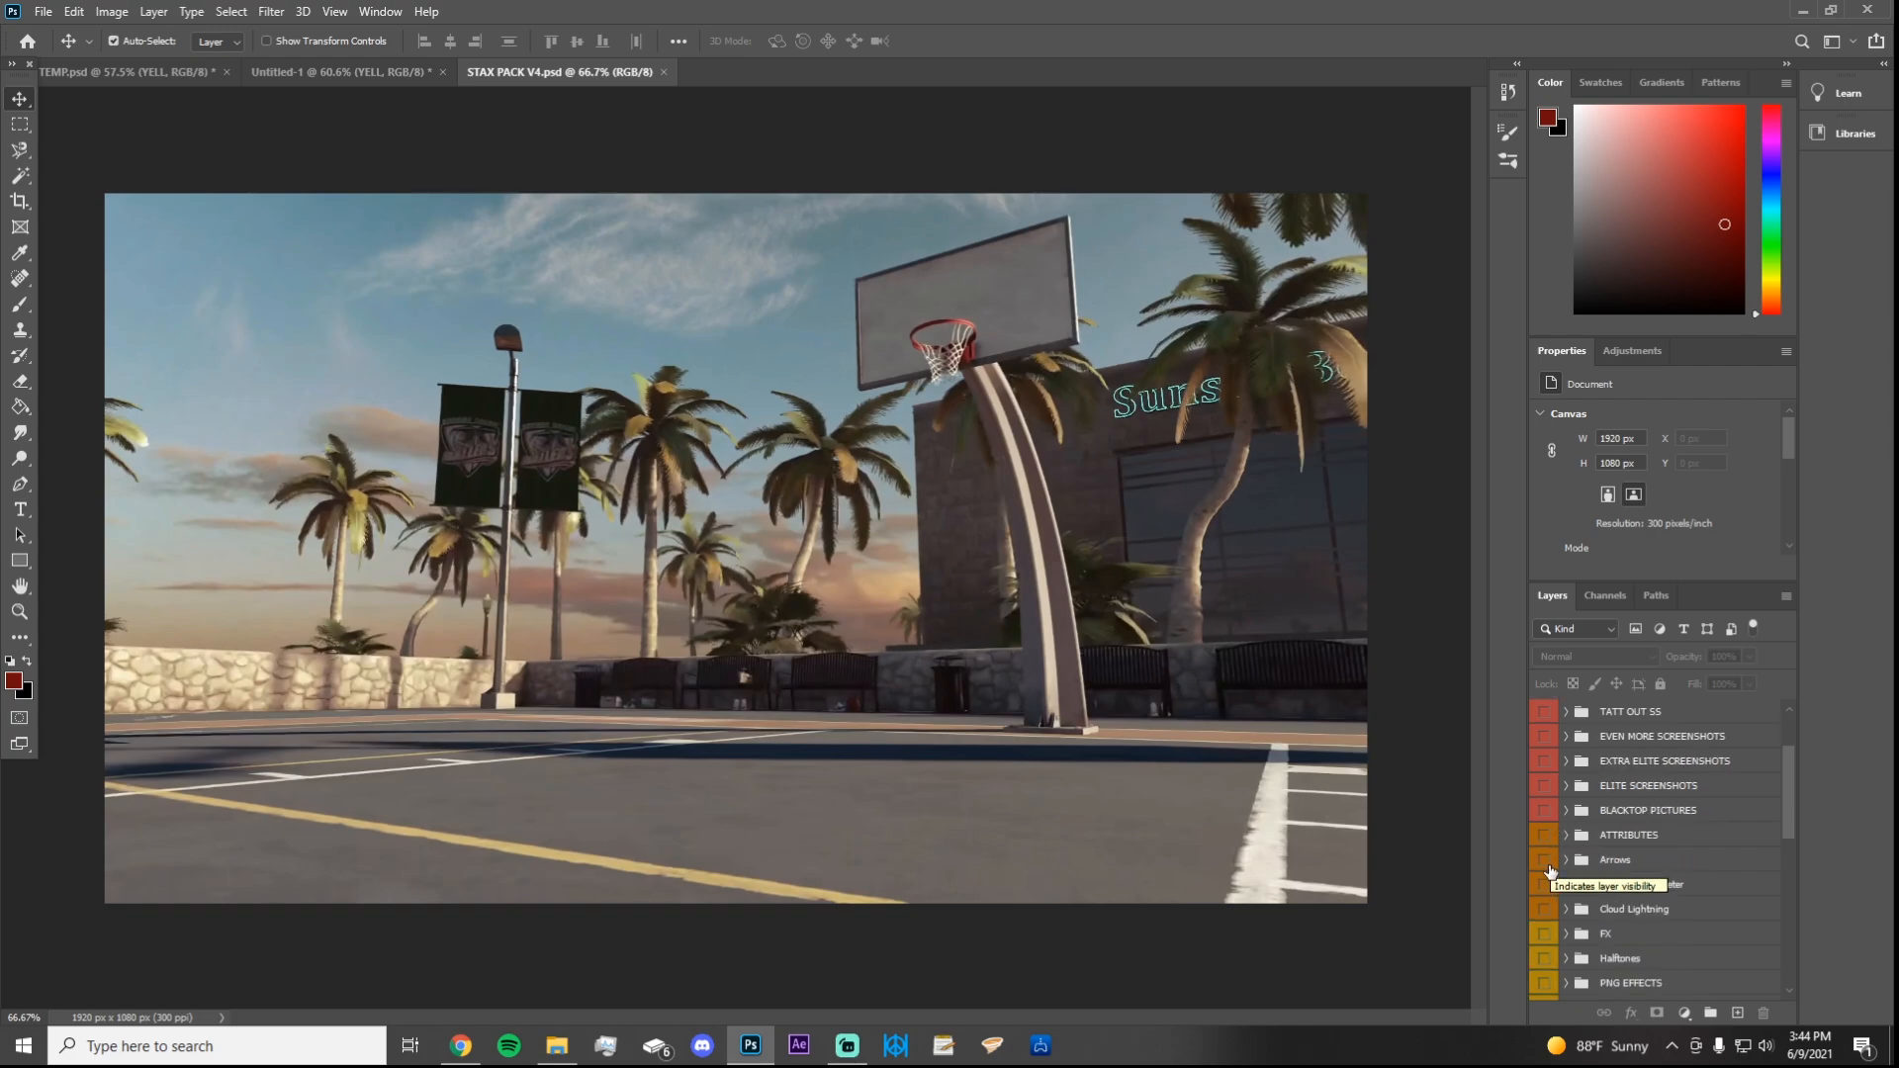
left_click(1546, 862)
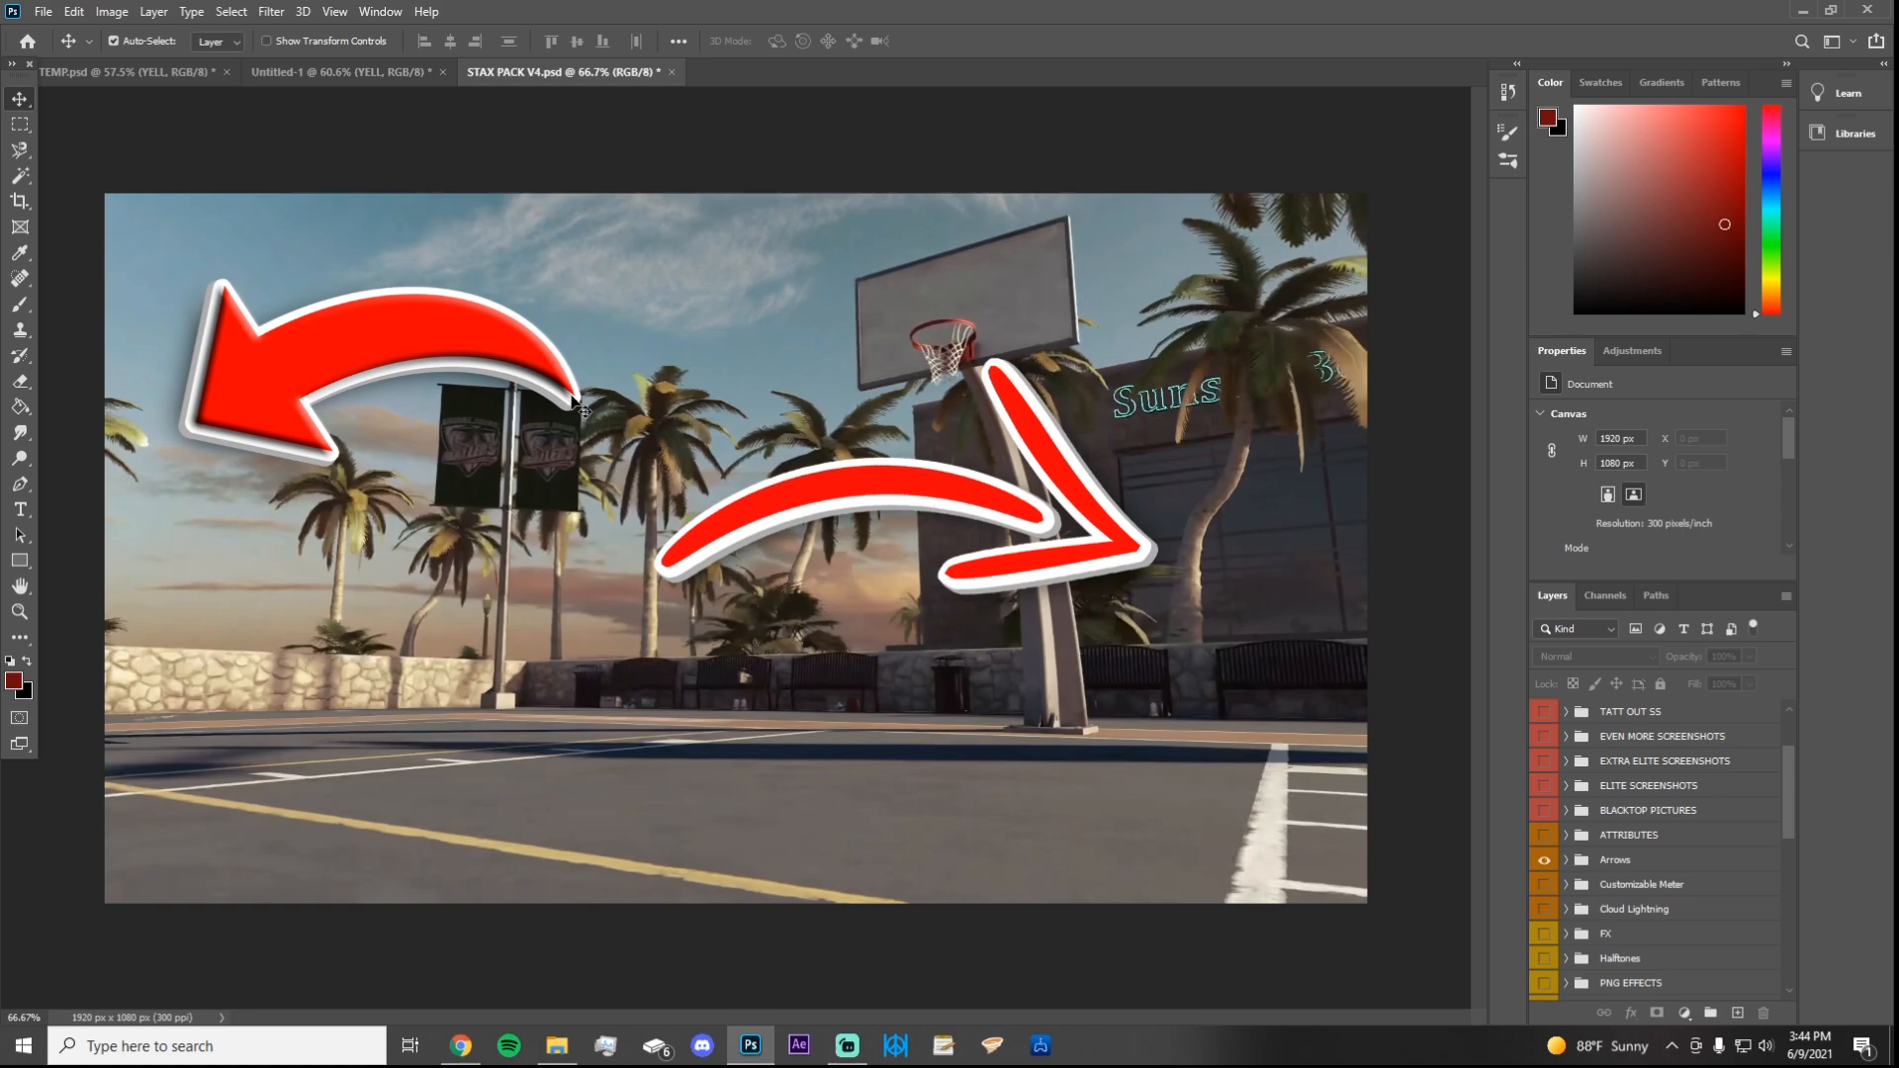
Step: Hide the Arrows group and briefly preview the Customizable Meter and OUTLINES groups
left_click(1541, 861)
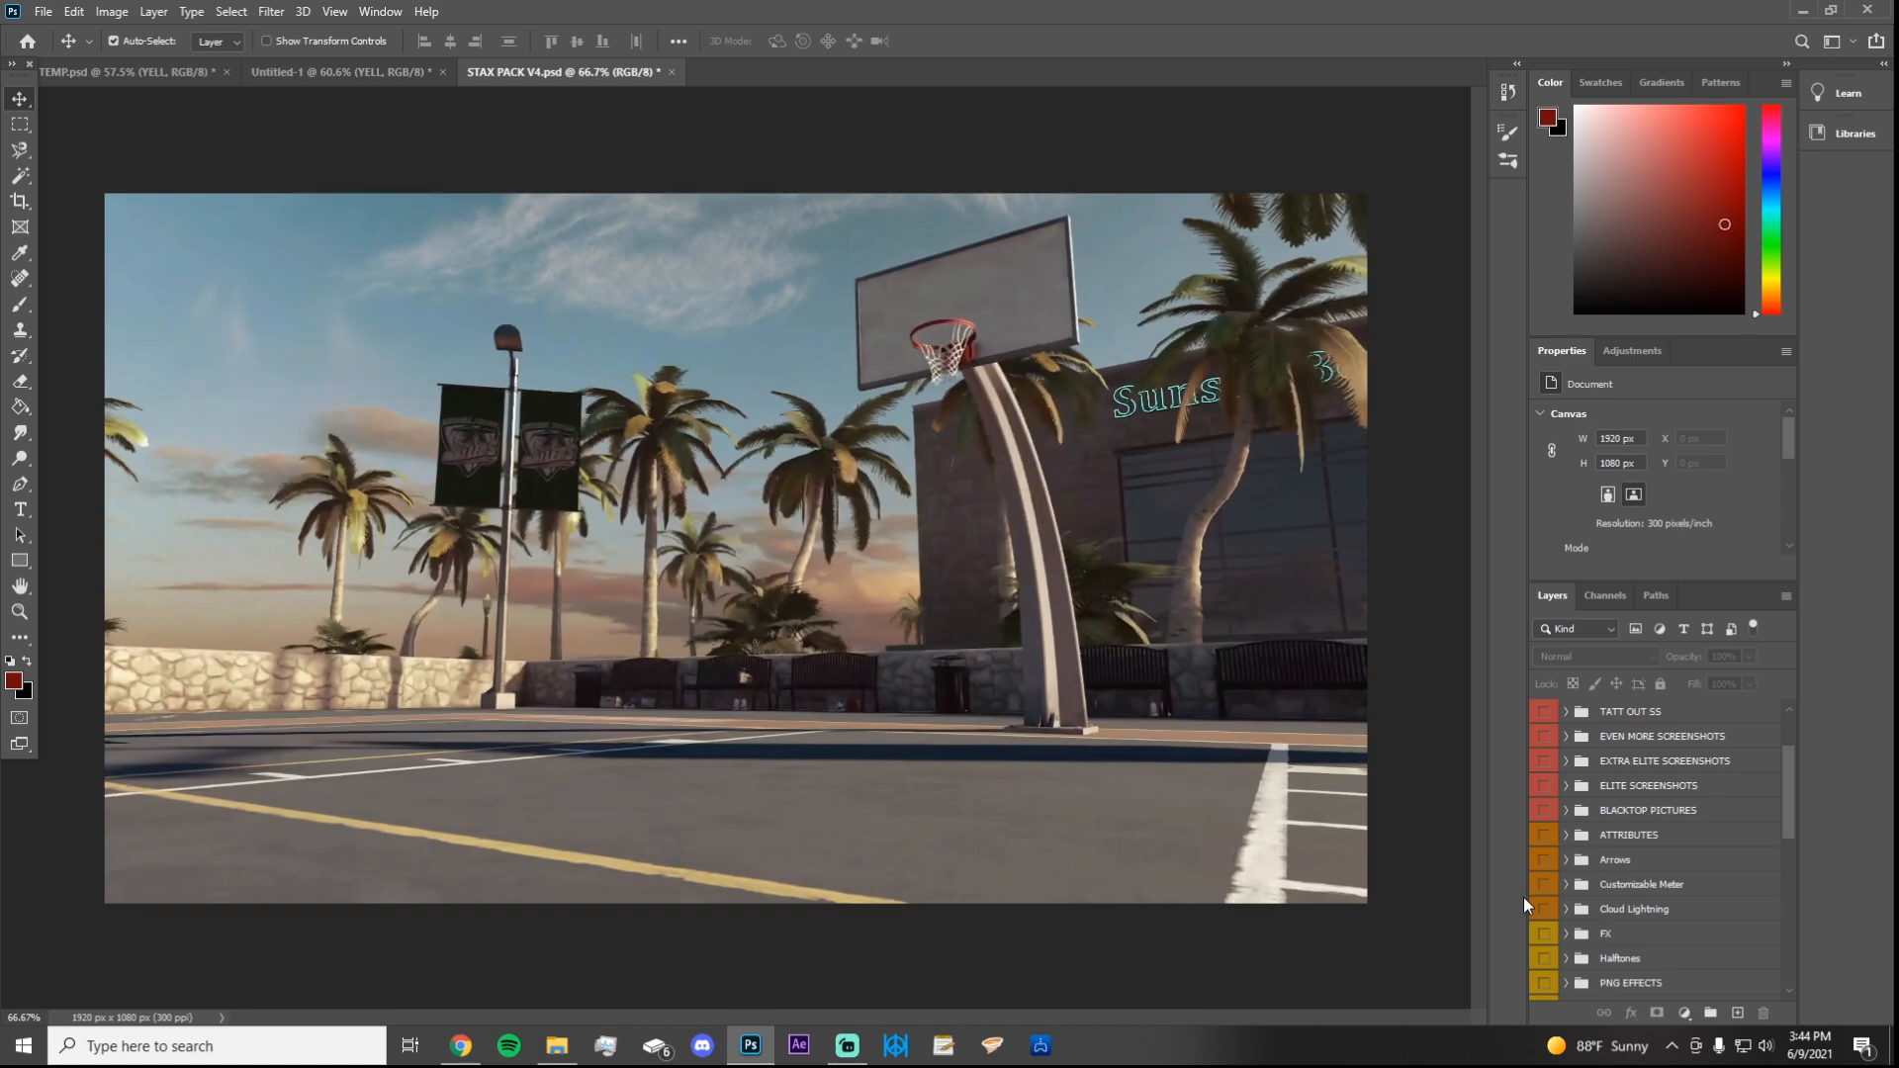
left_click(1541, 885)
left_click(1539, 886)
scroll(1539, 890, "down", 2)
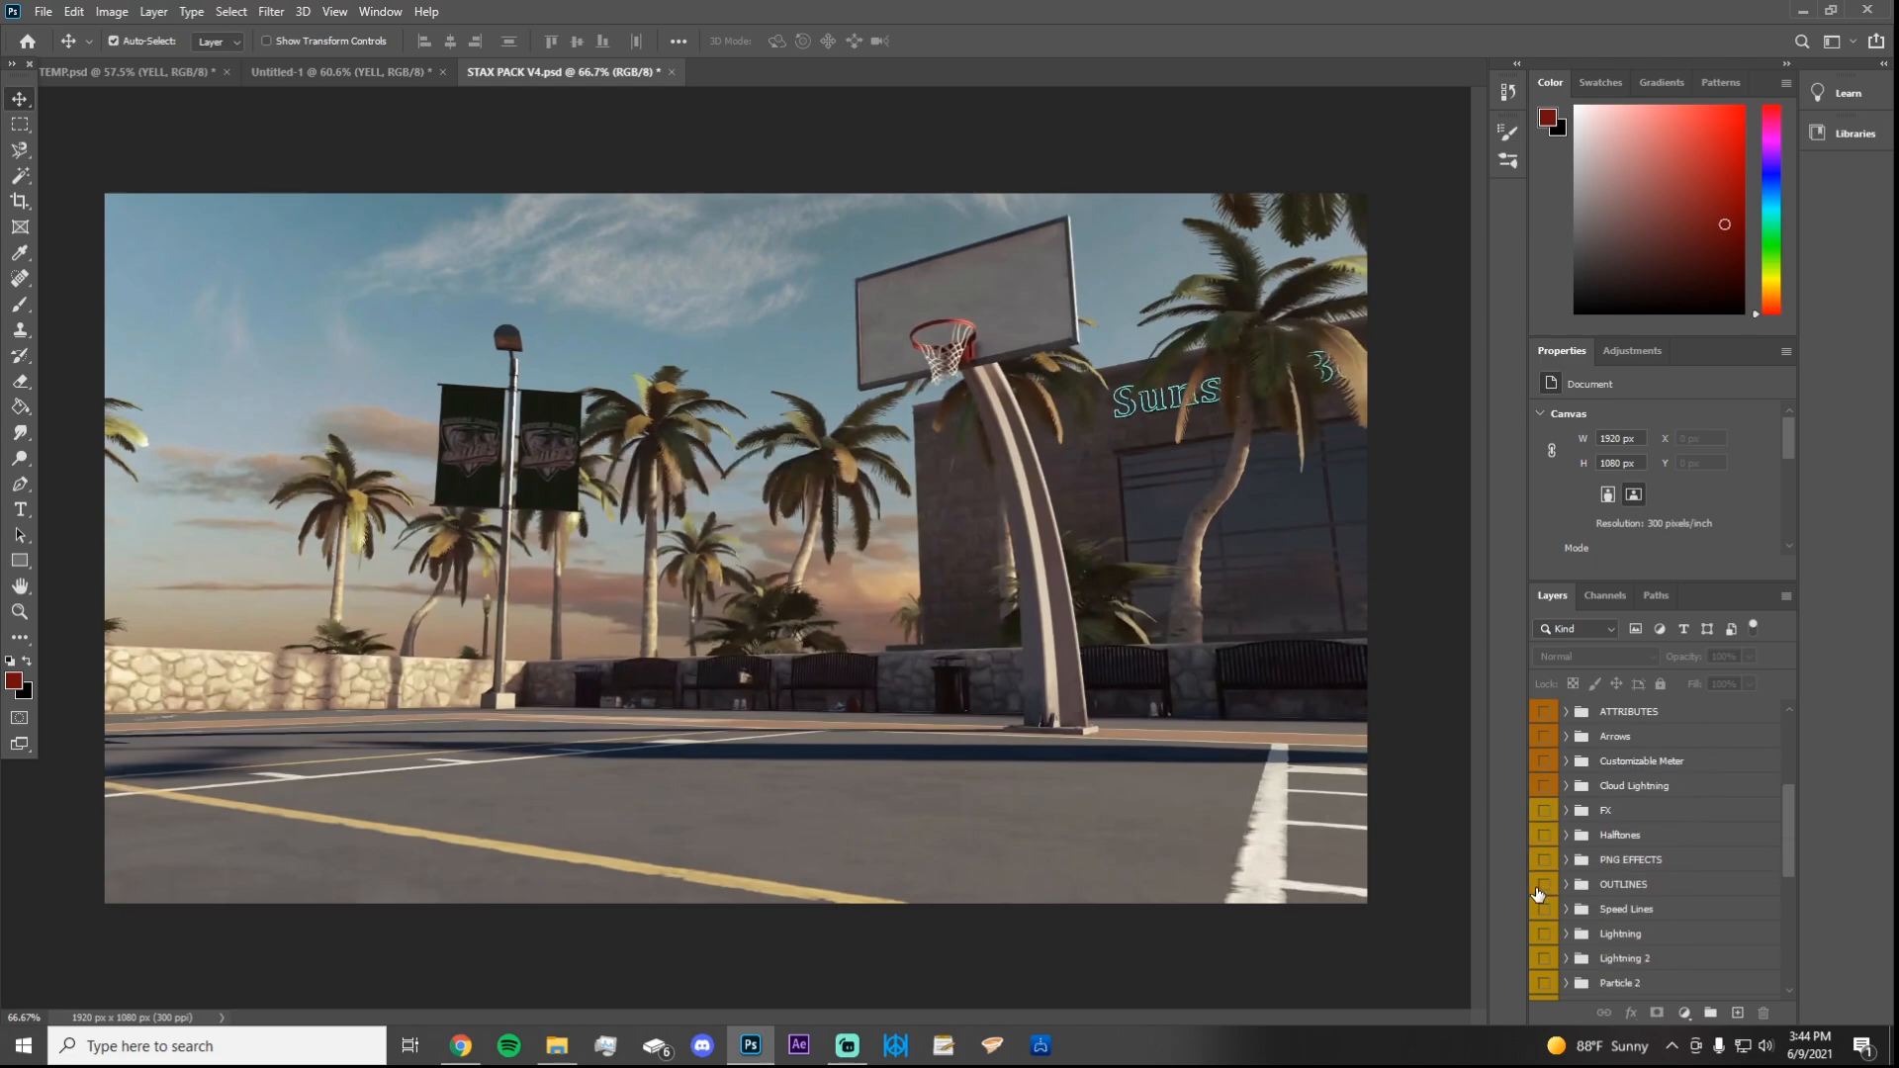
left_click(1543, 884)
left_click(1541, 885)
Step: Make the TATT OUT SS group visible and slightly shift its BIG FLEX and BIG YELL layers
scroll(1559, 823, "up", 3)
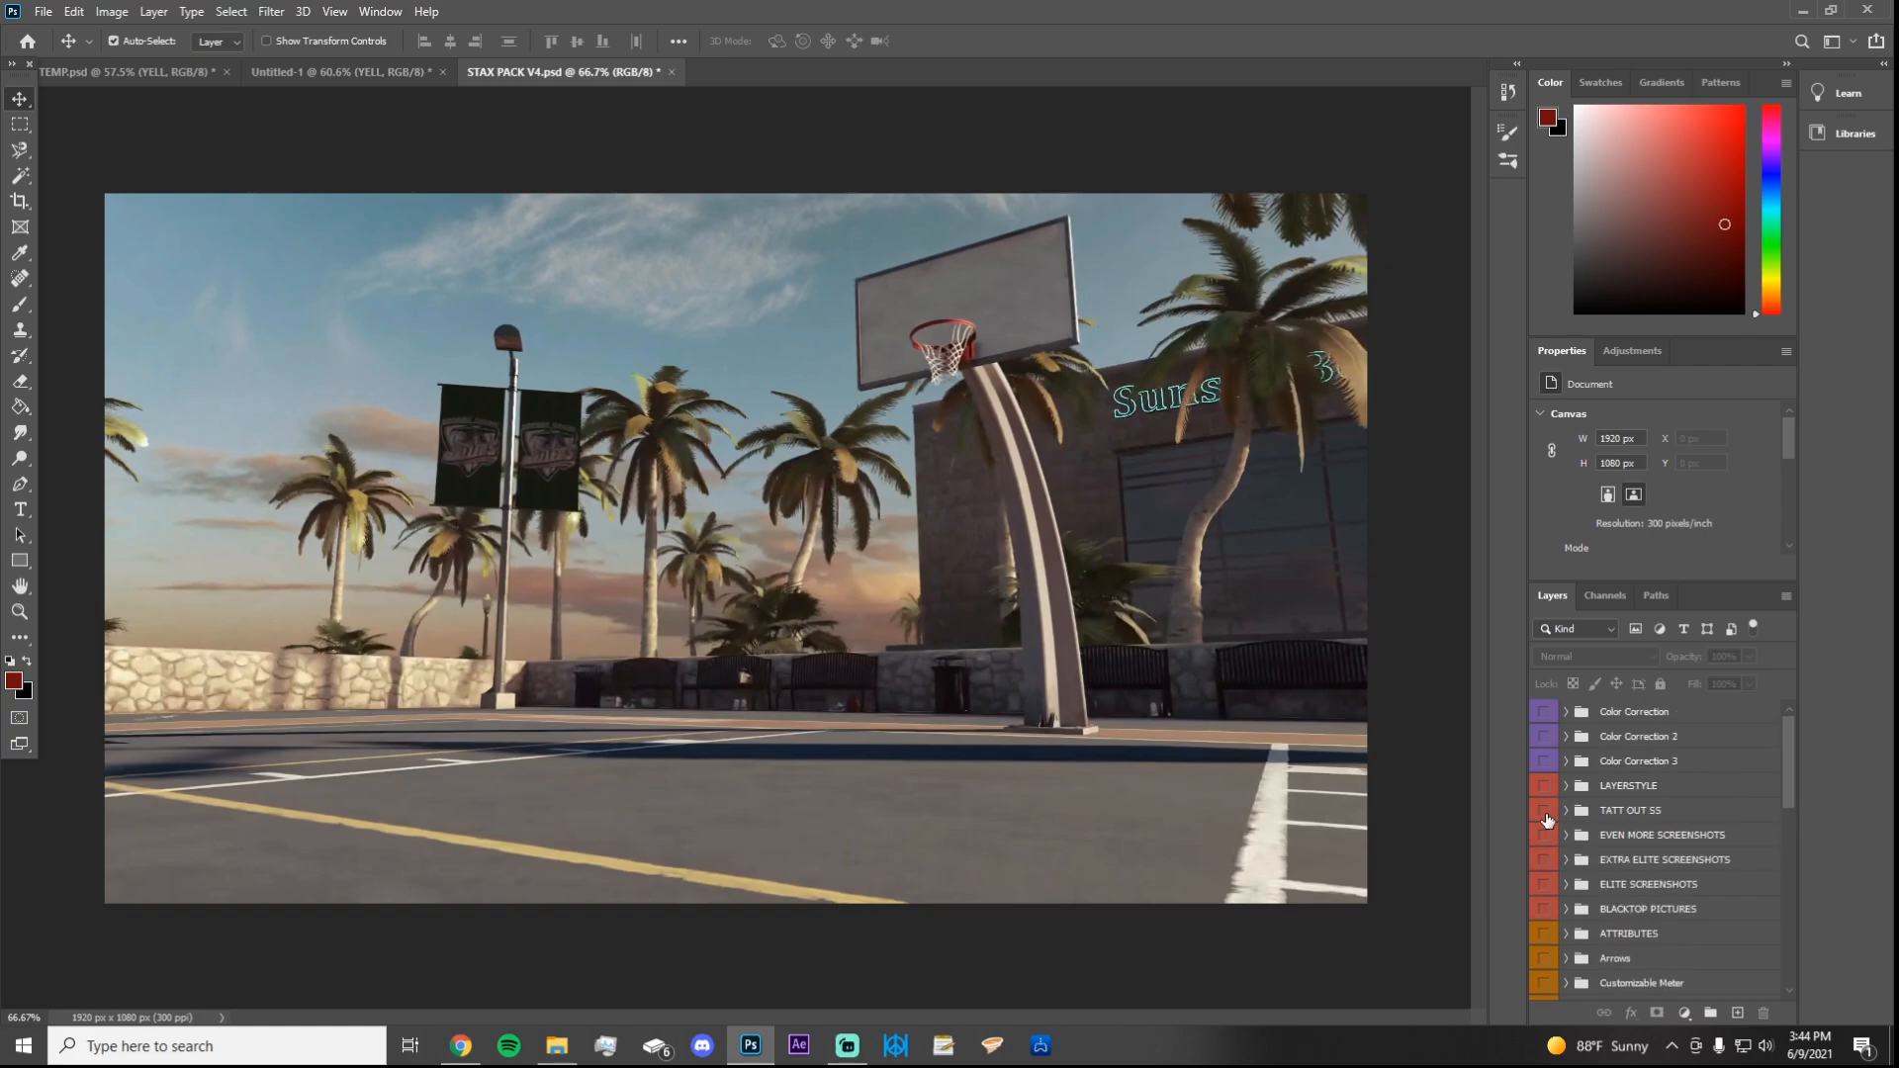
left_click(1545, 811)
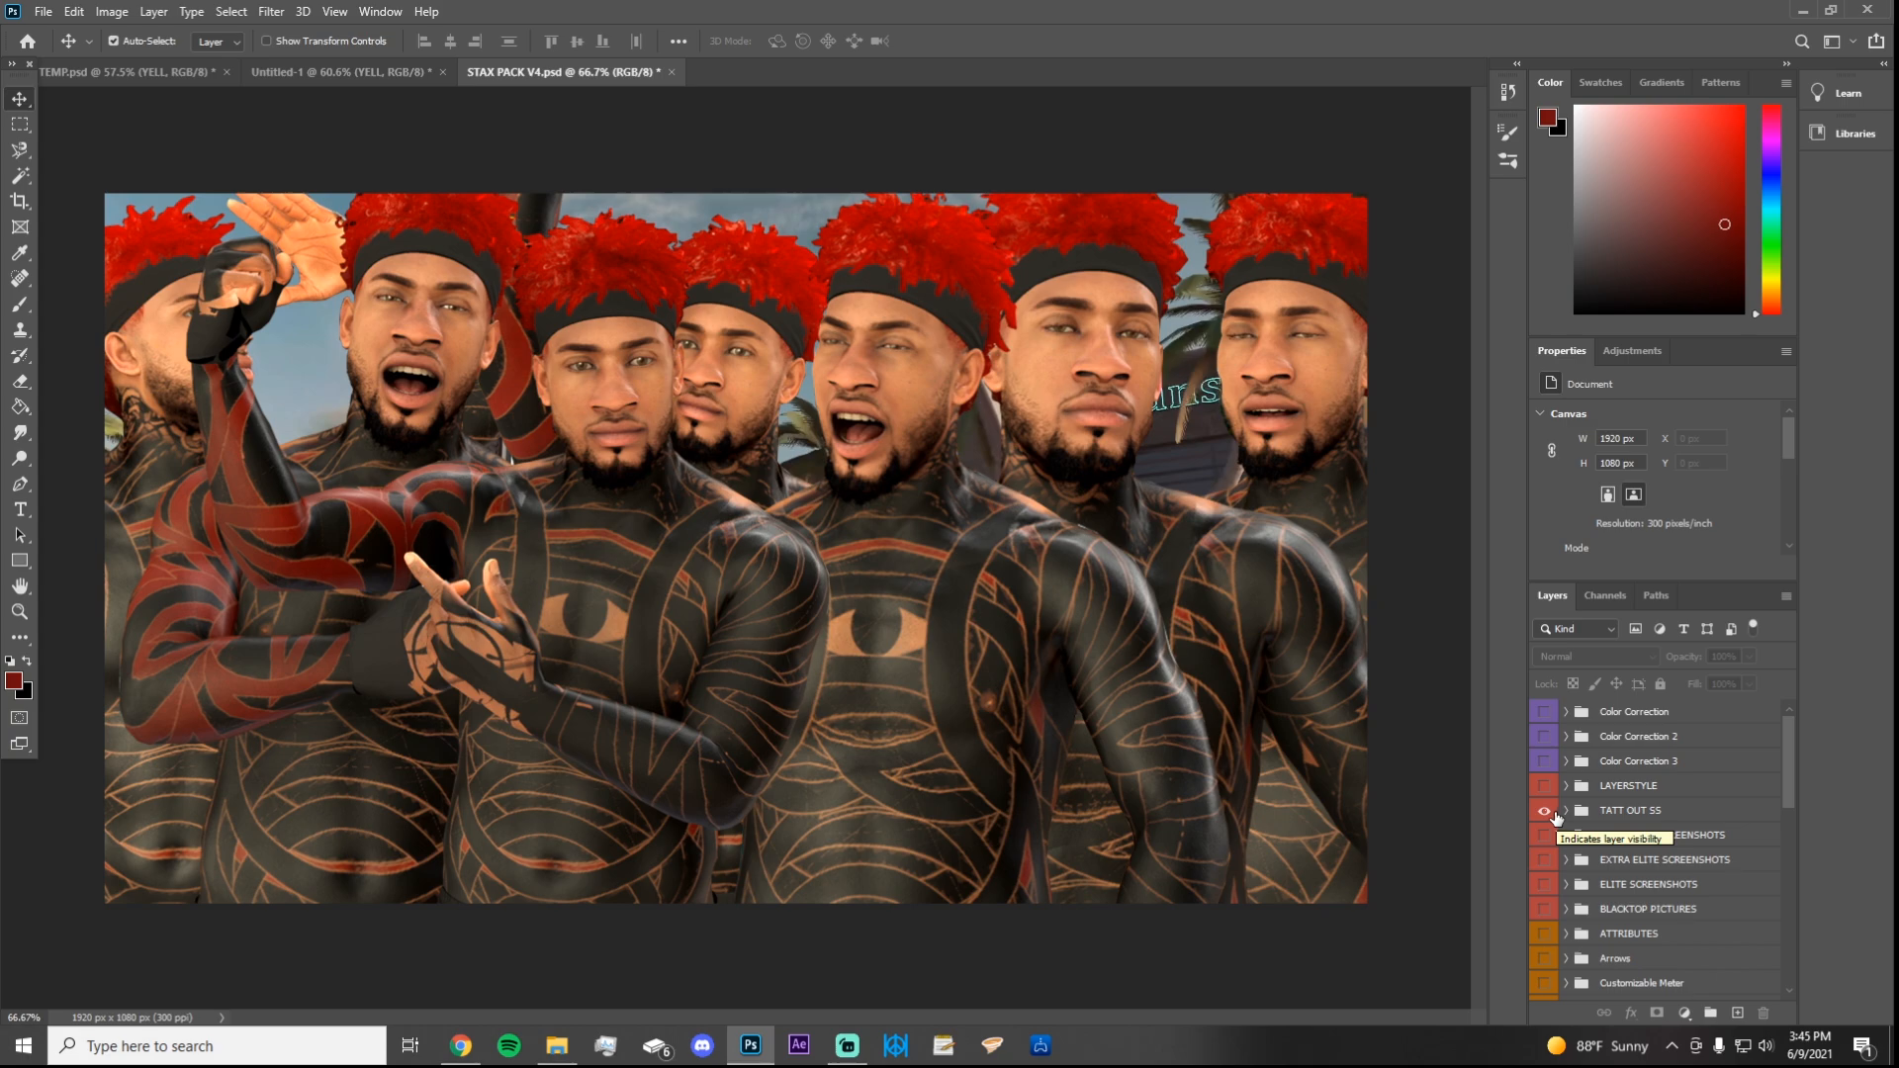
mouse_move(551, 586)
left_mouse_down()
mouse_move(726, 579)
mouse_move(565, 586)
mouse_move(607, 580)
mouse_move(569, 569)
left_mouse_up()
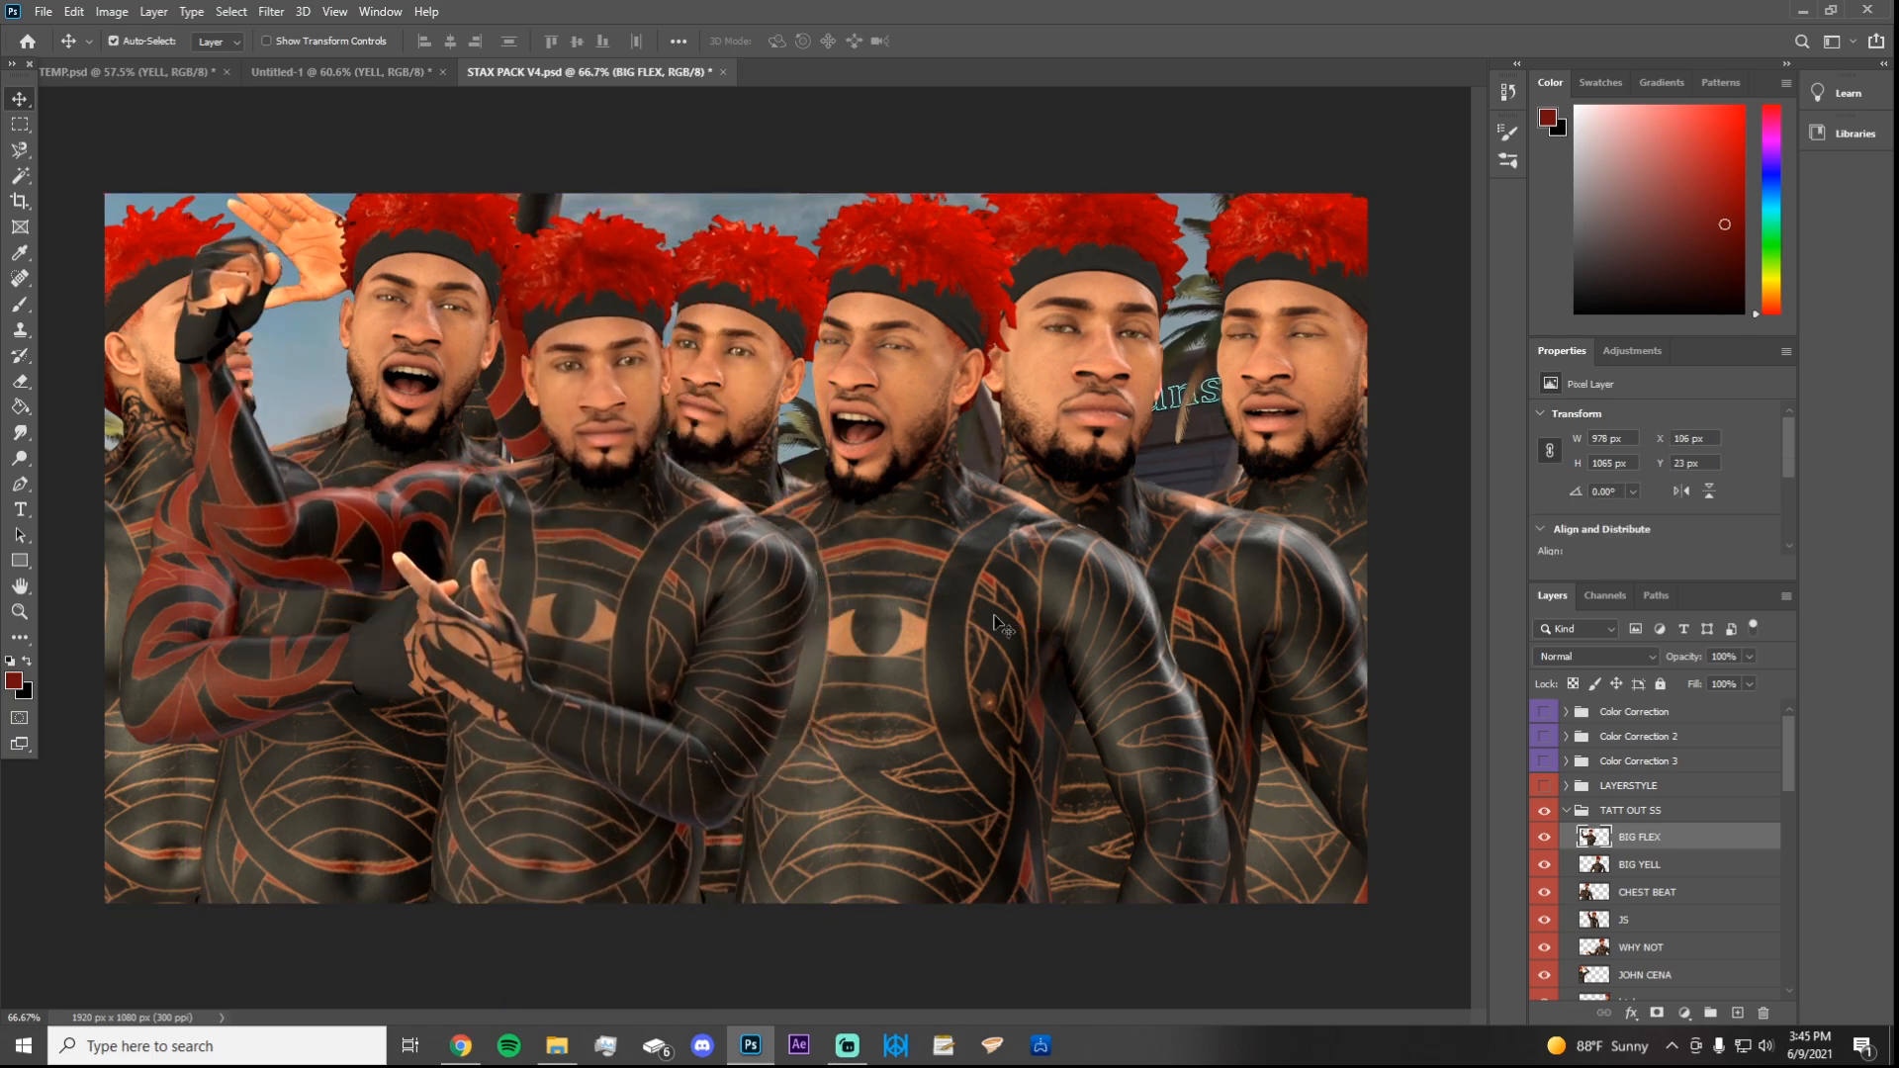
mouse_move(994, 623)
left_mouse_down()
mouse_move(1187, 584)
mouse_move(1019, 591)
mouse_move(974, 621)
left_mouse_up()
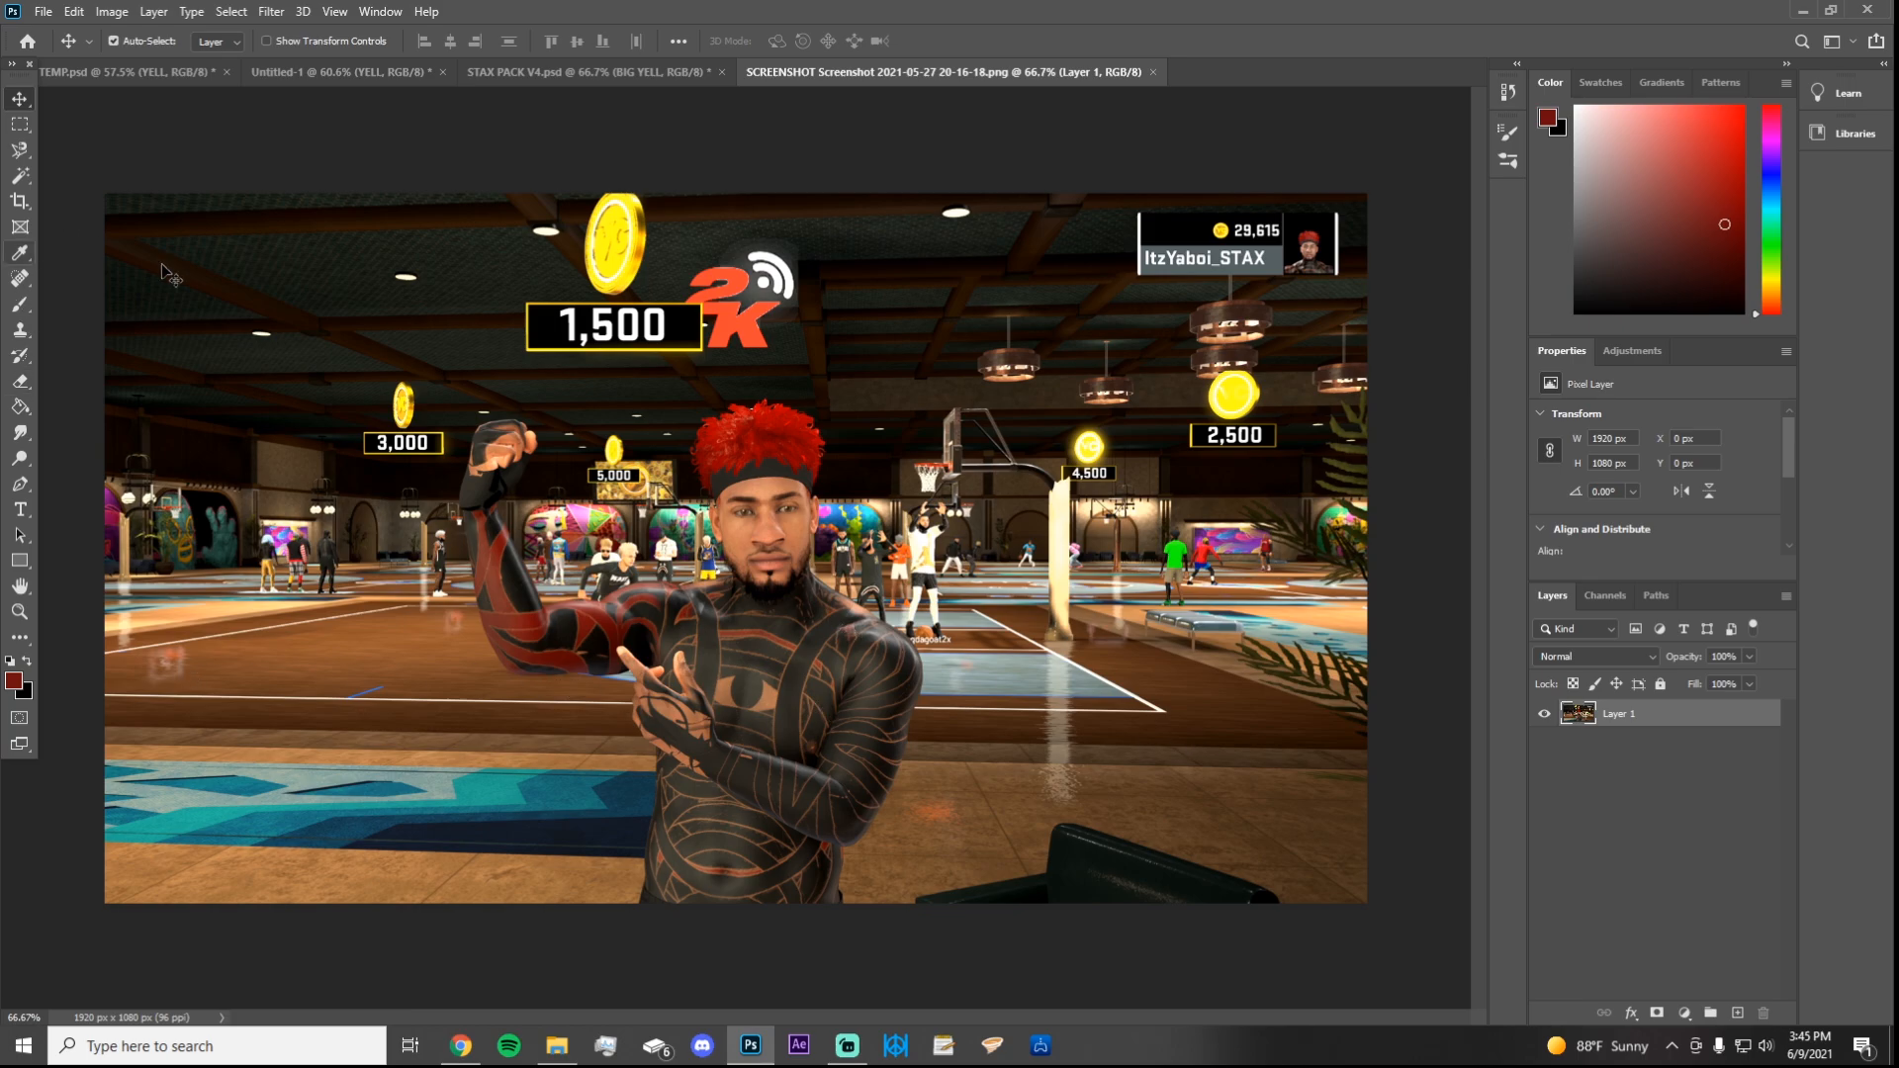
Step: Examine the flexing player in the basketball court screenshot both up close and in full view
scroll(670, 657, "up", 4)
scroll(672, 665, "down", 4)
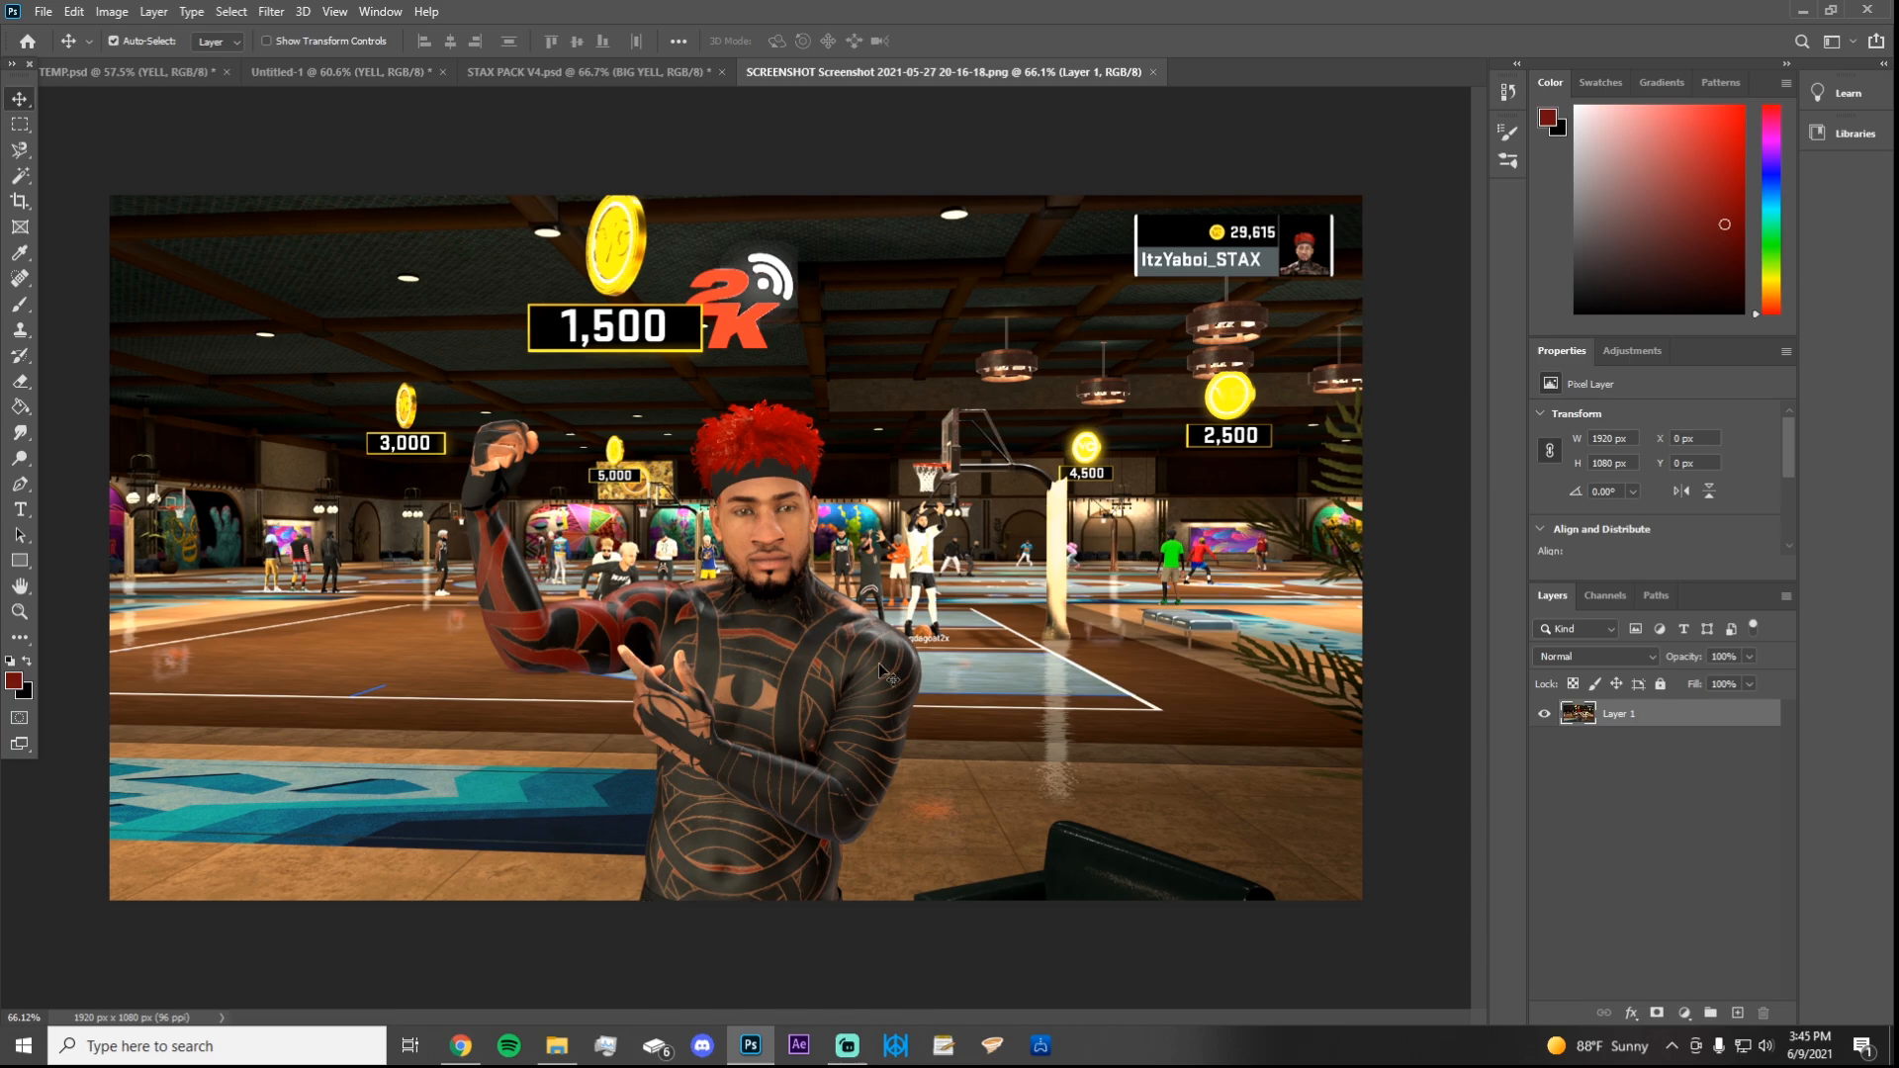
right_click(880, 624)
left_click(722, 930)
scroll(869, 774, "up", 4)
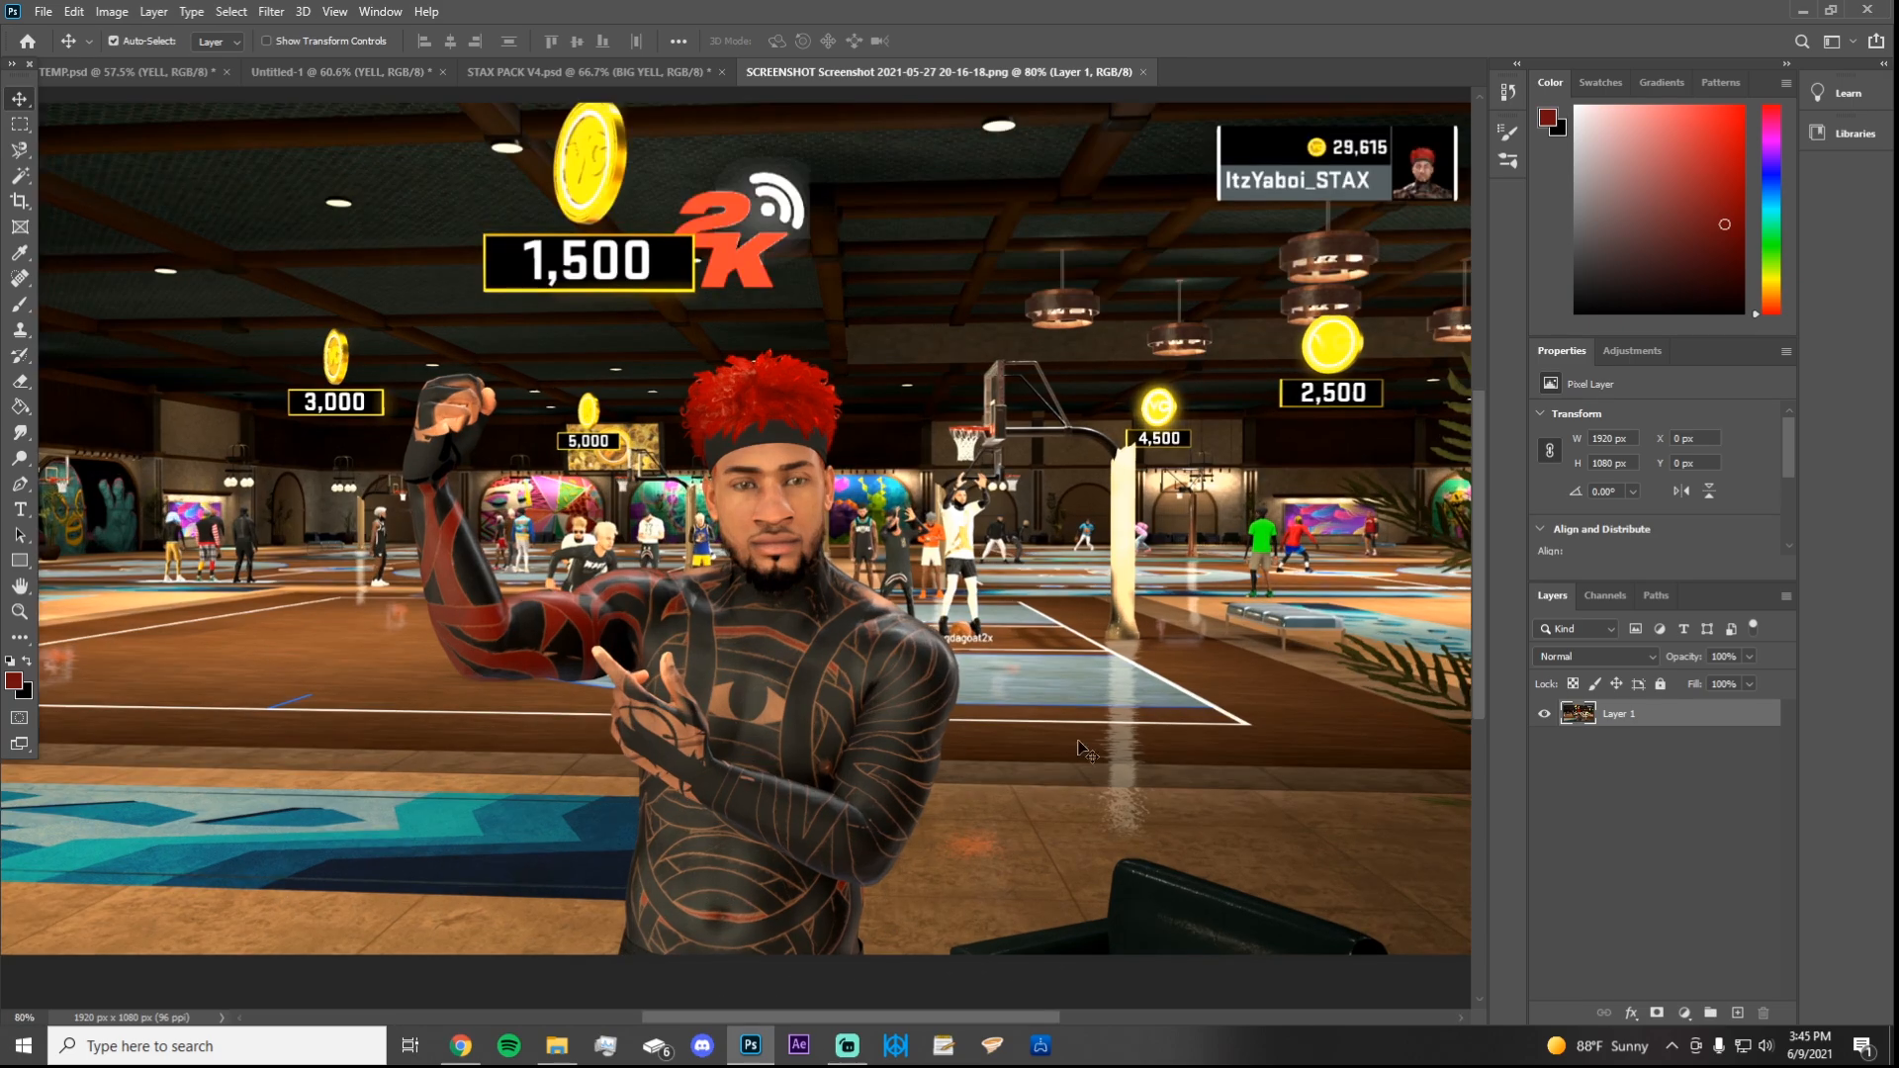
scroll(754, 824, "down", 1)
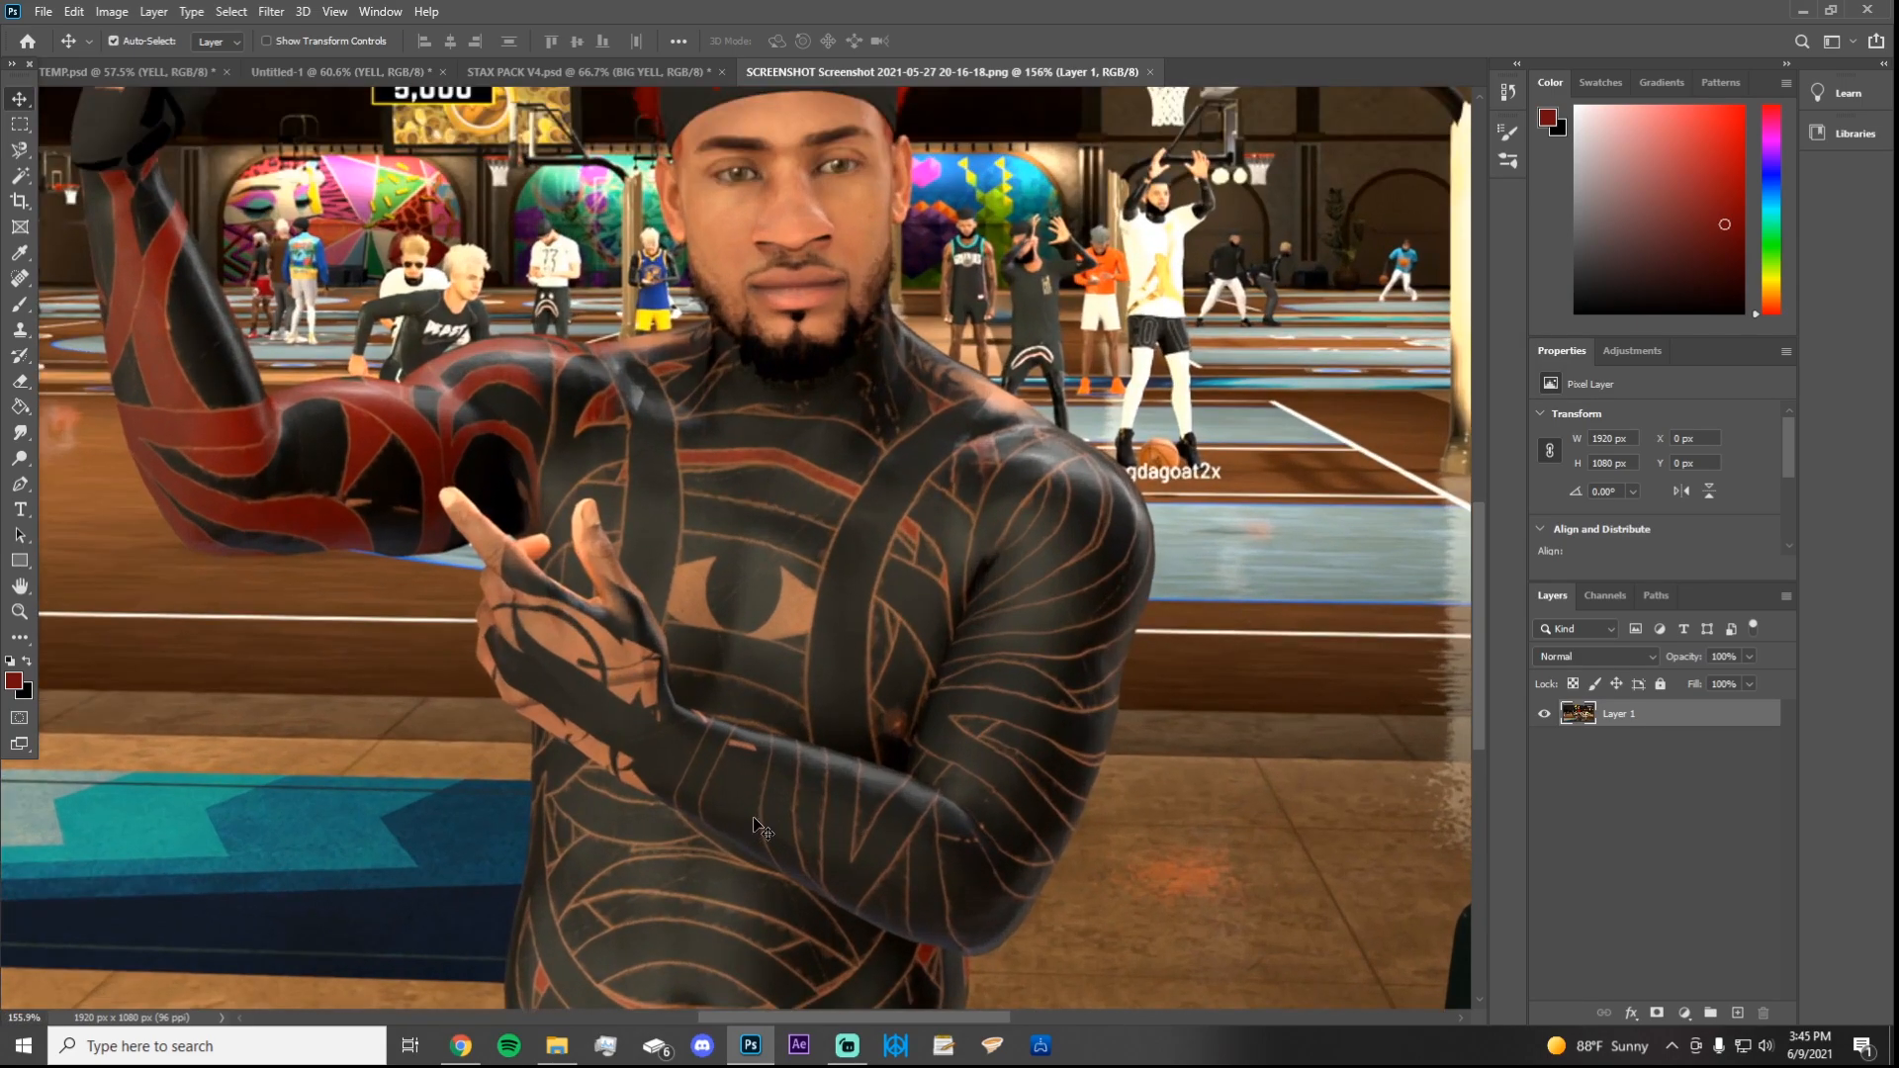
scroll(754, 824, "up", 3)
scroll(753, 824, "down", 3)
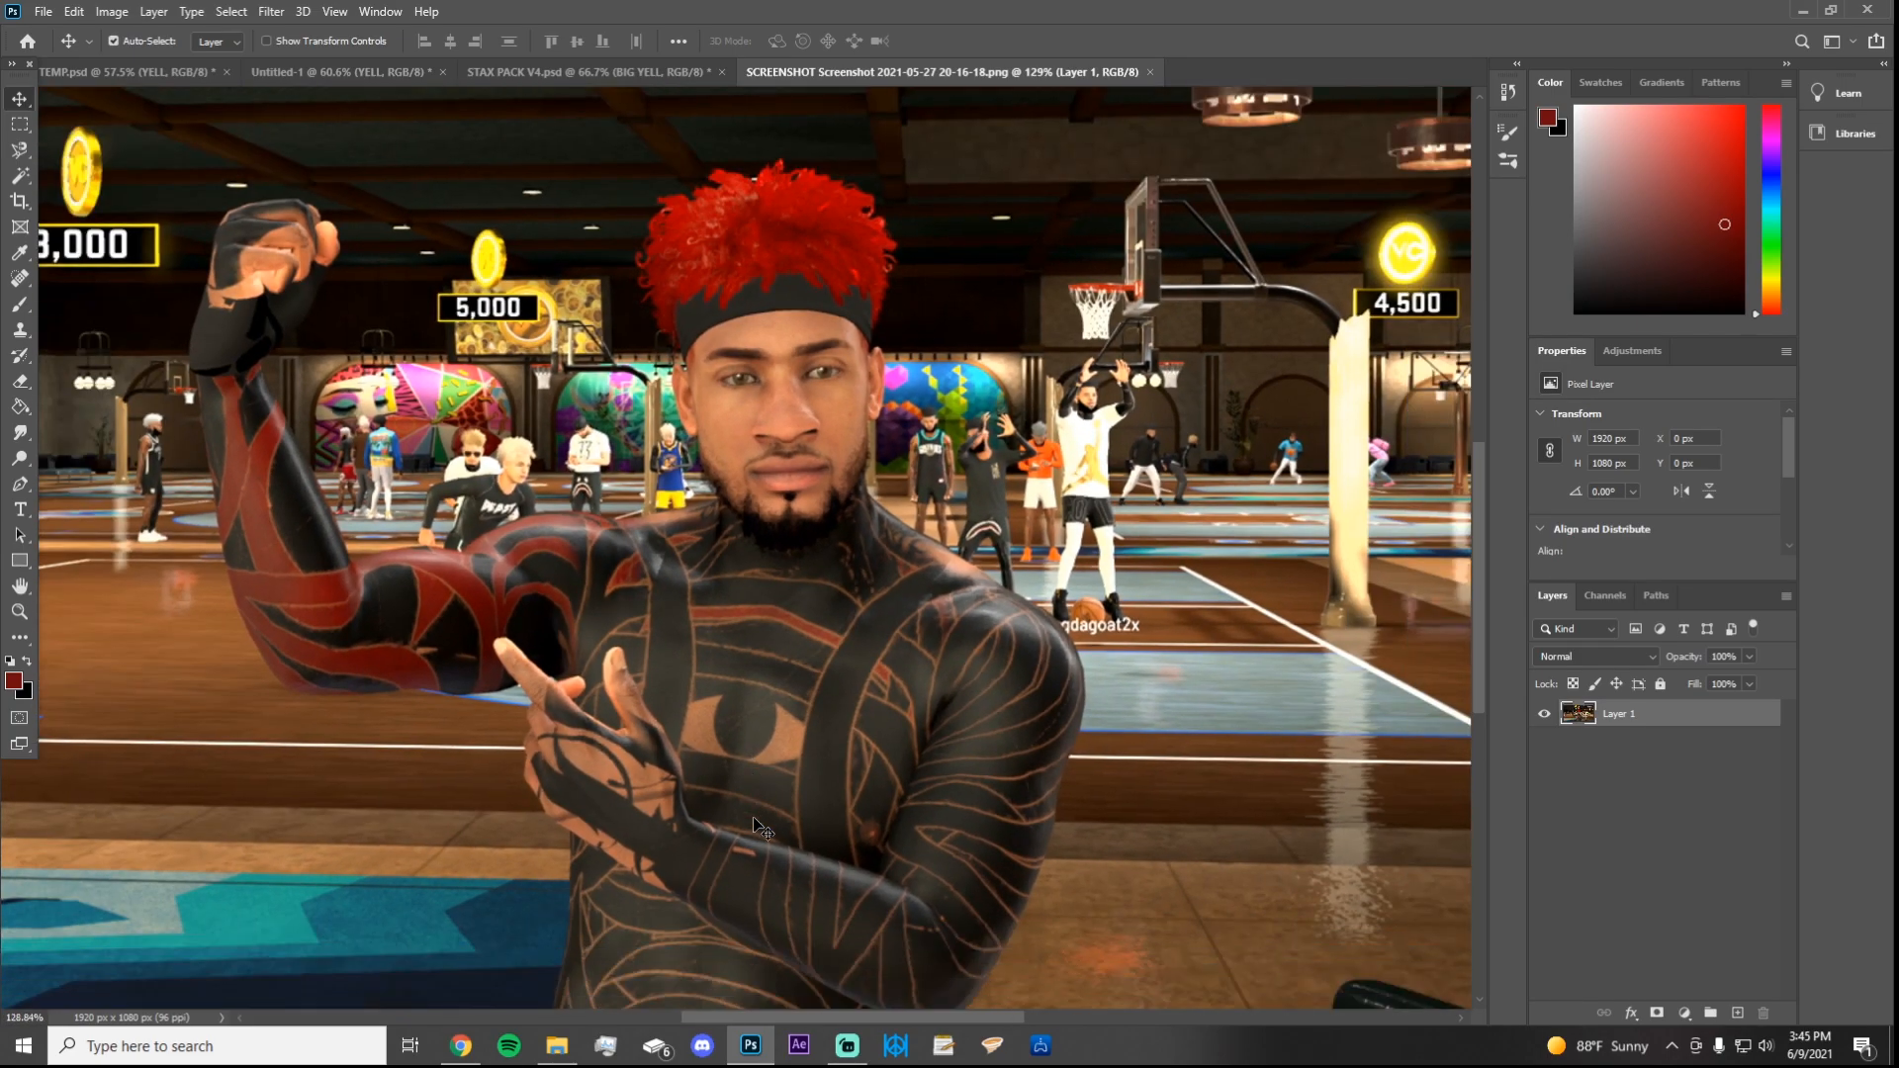
scroll(752, 816, "down", 1)
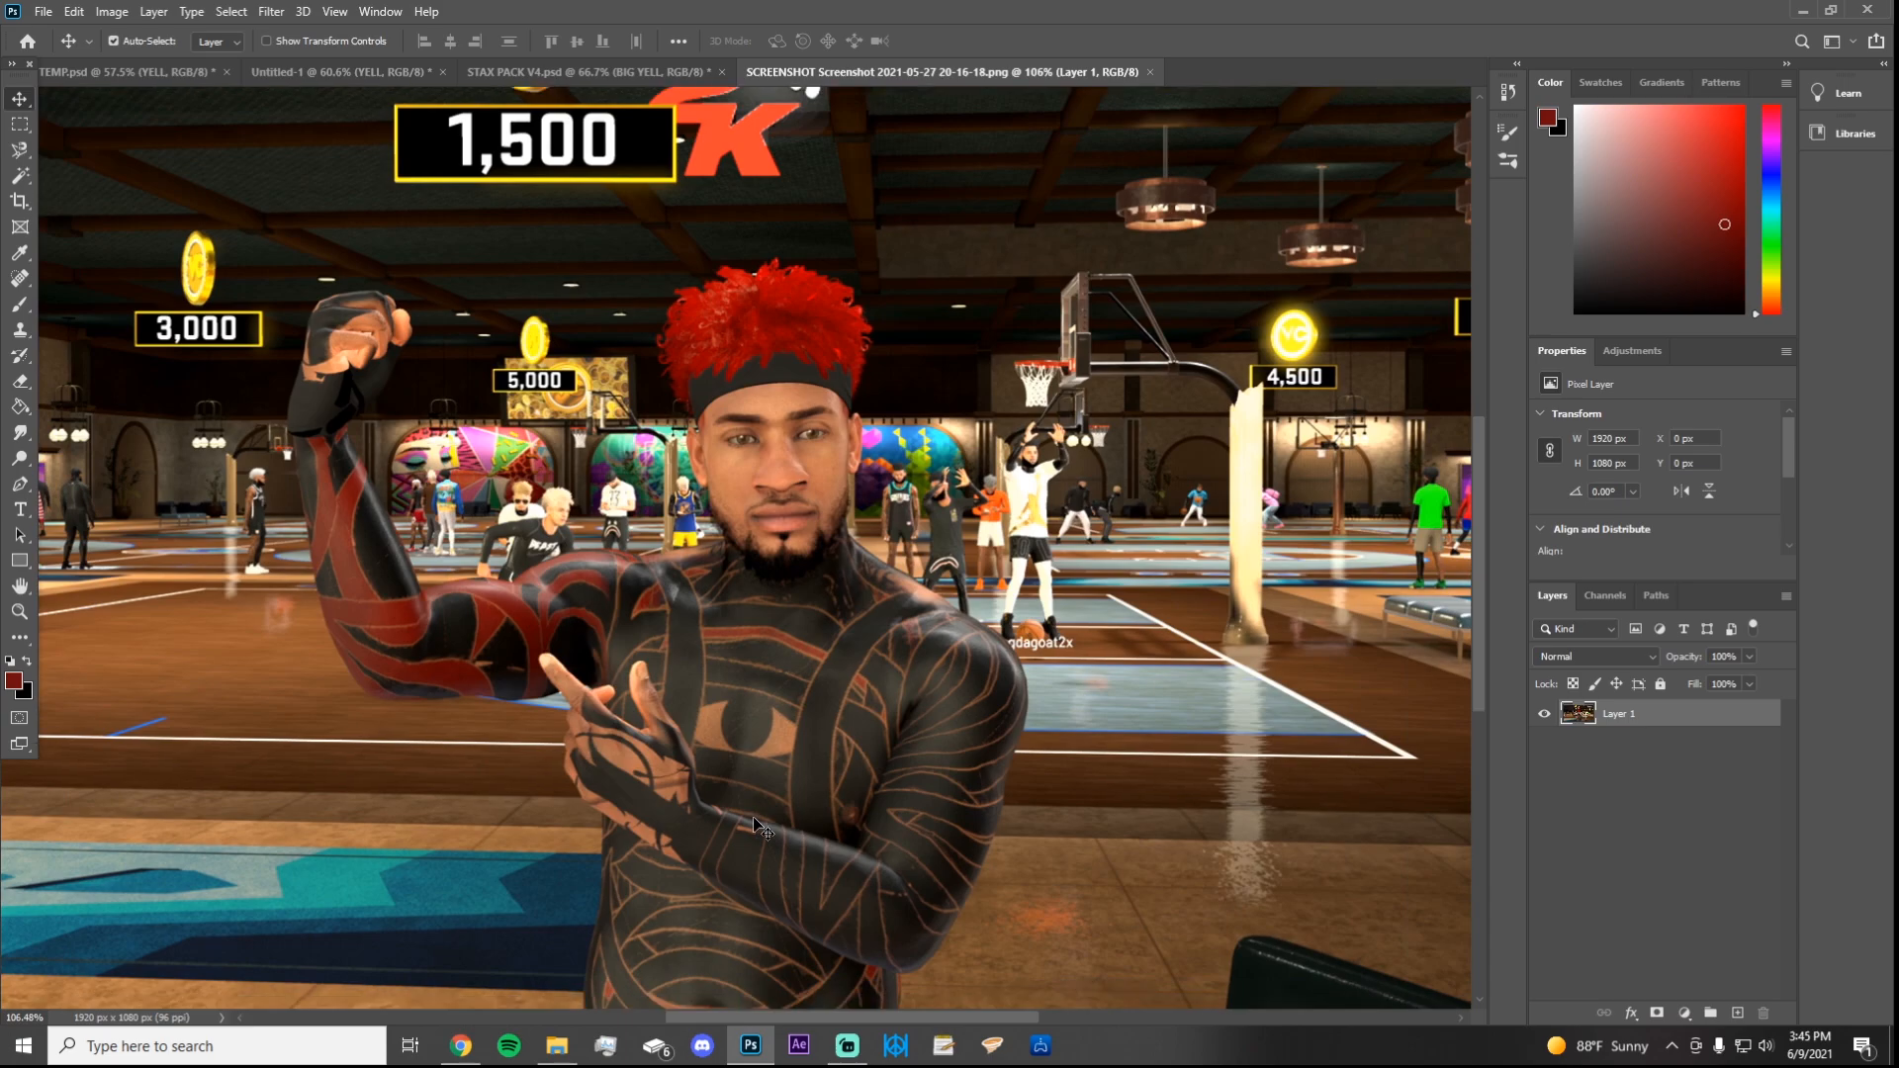
scroll(782, 949, "down", 3)
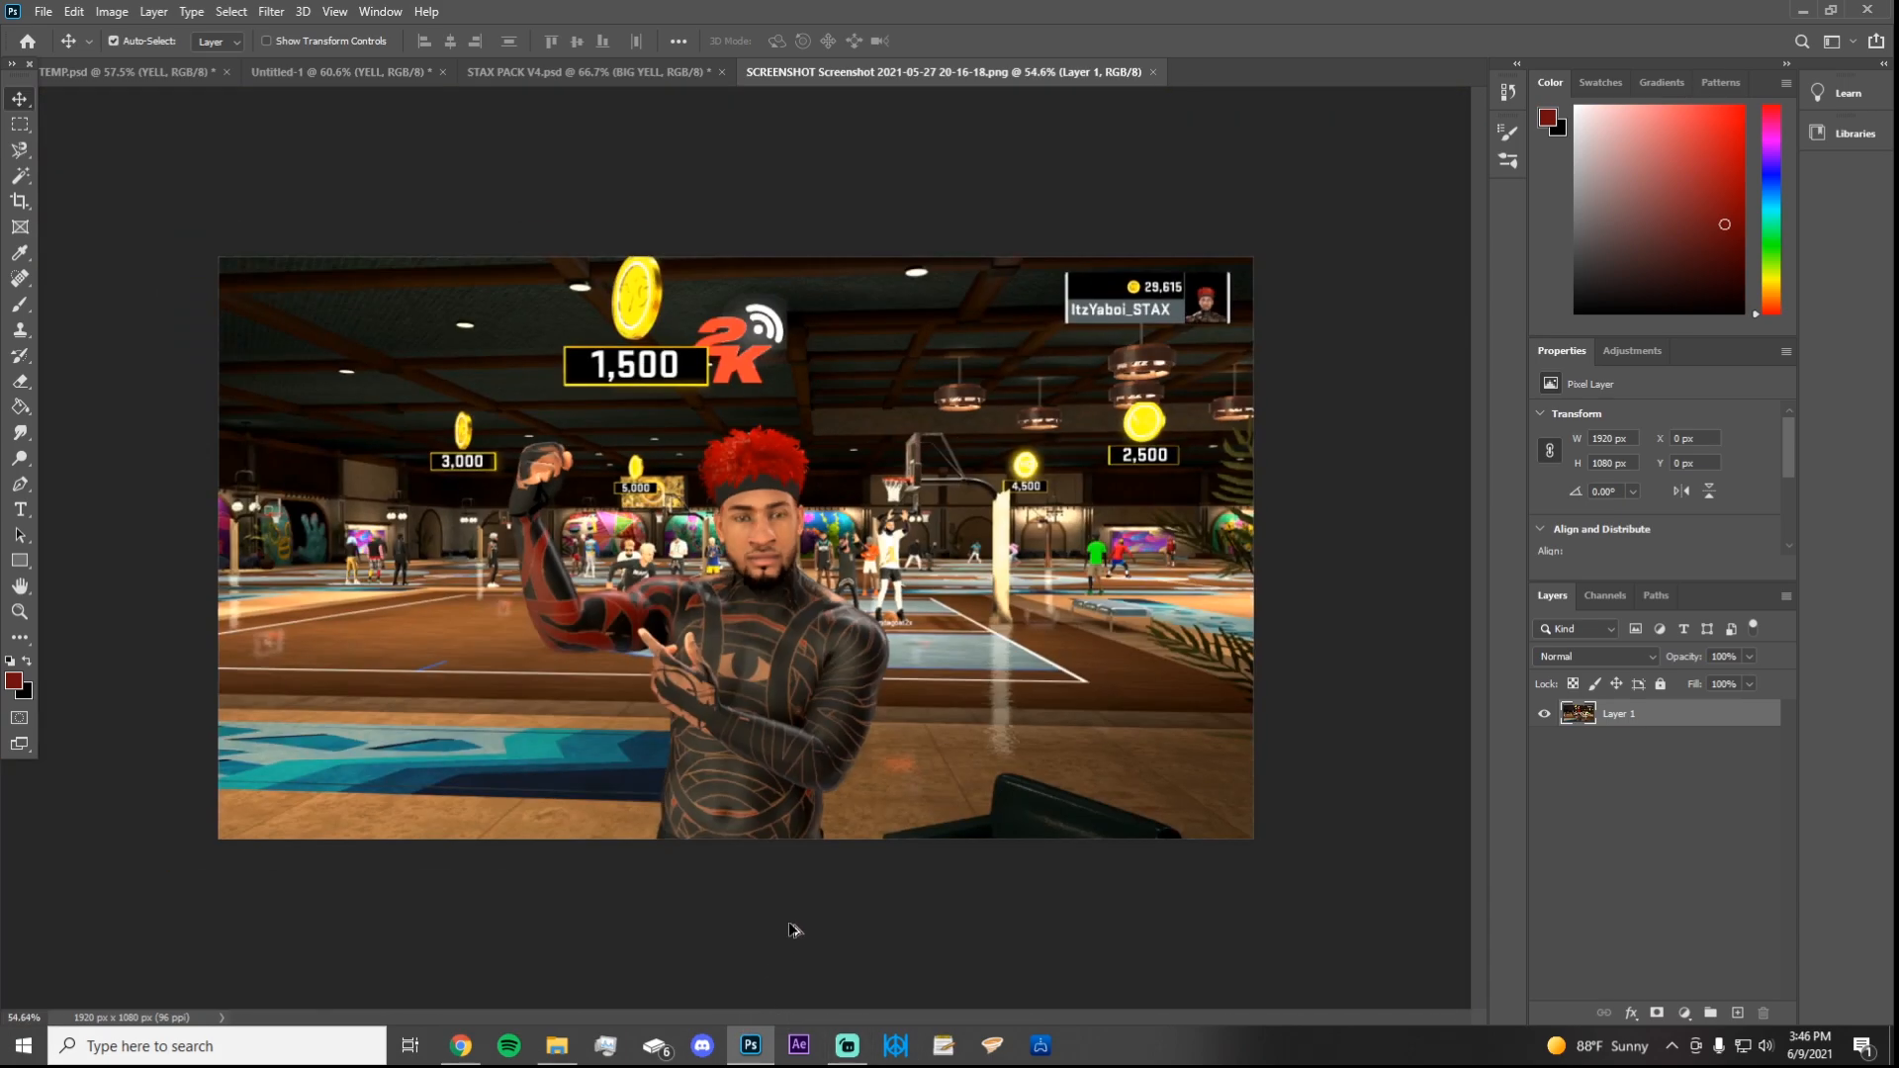
scroll(821, 880, "up", 1)
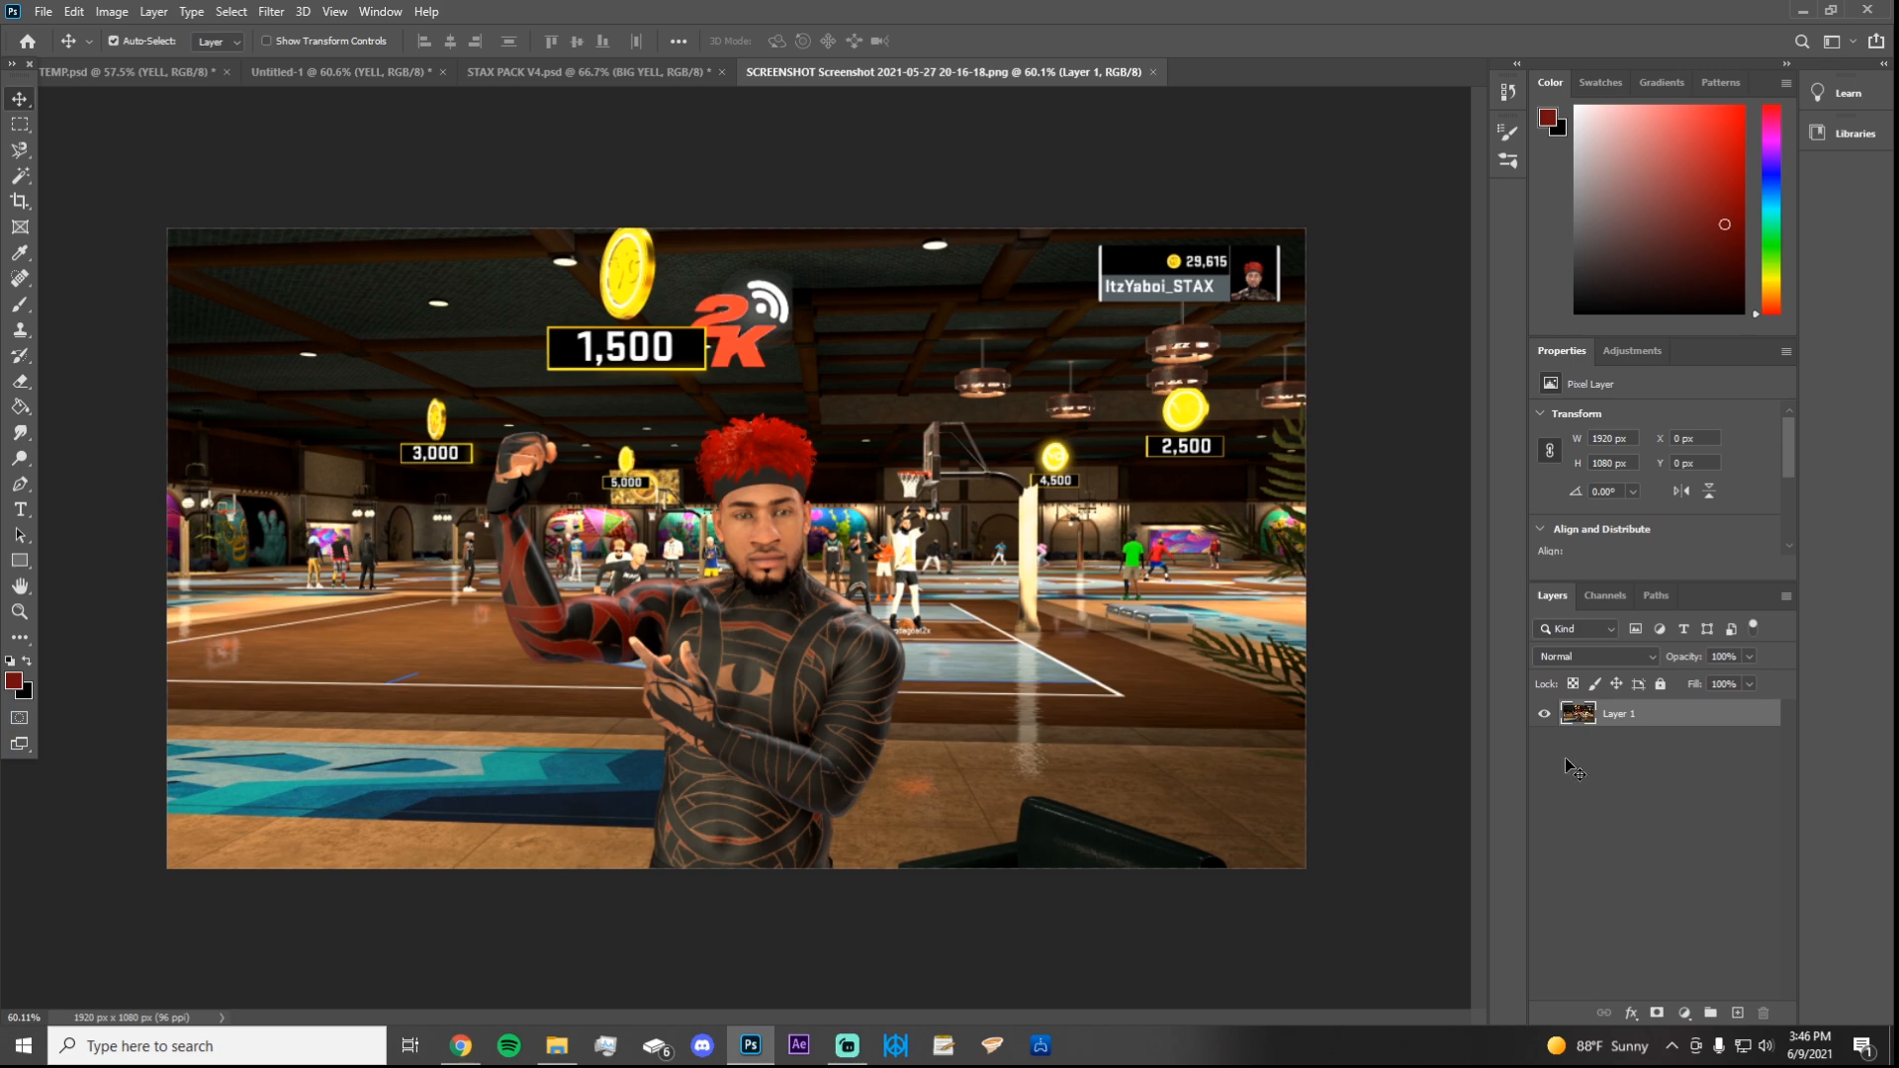
left_click(20, 150)
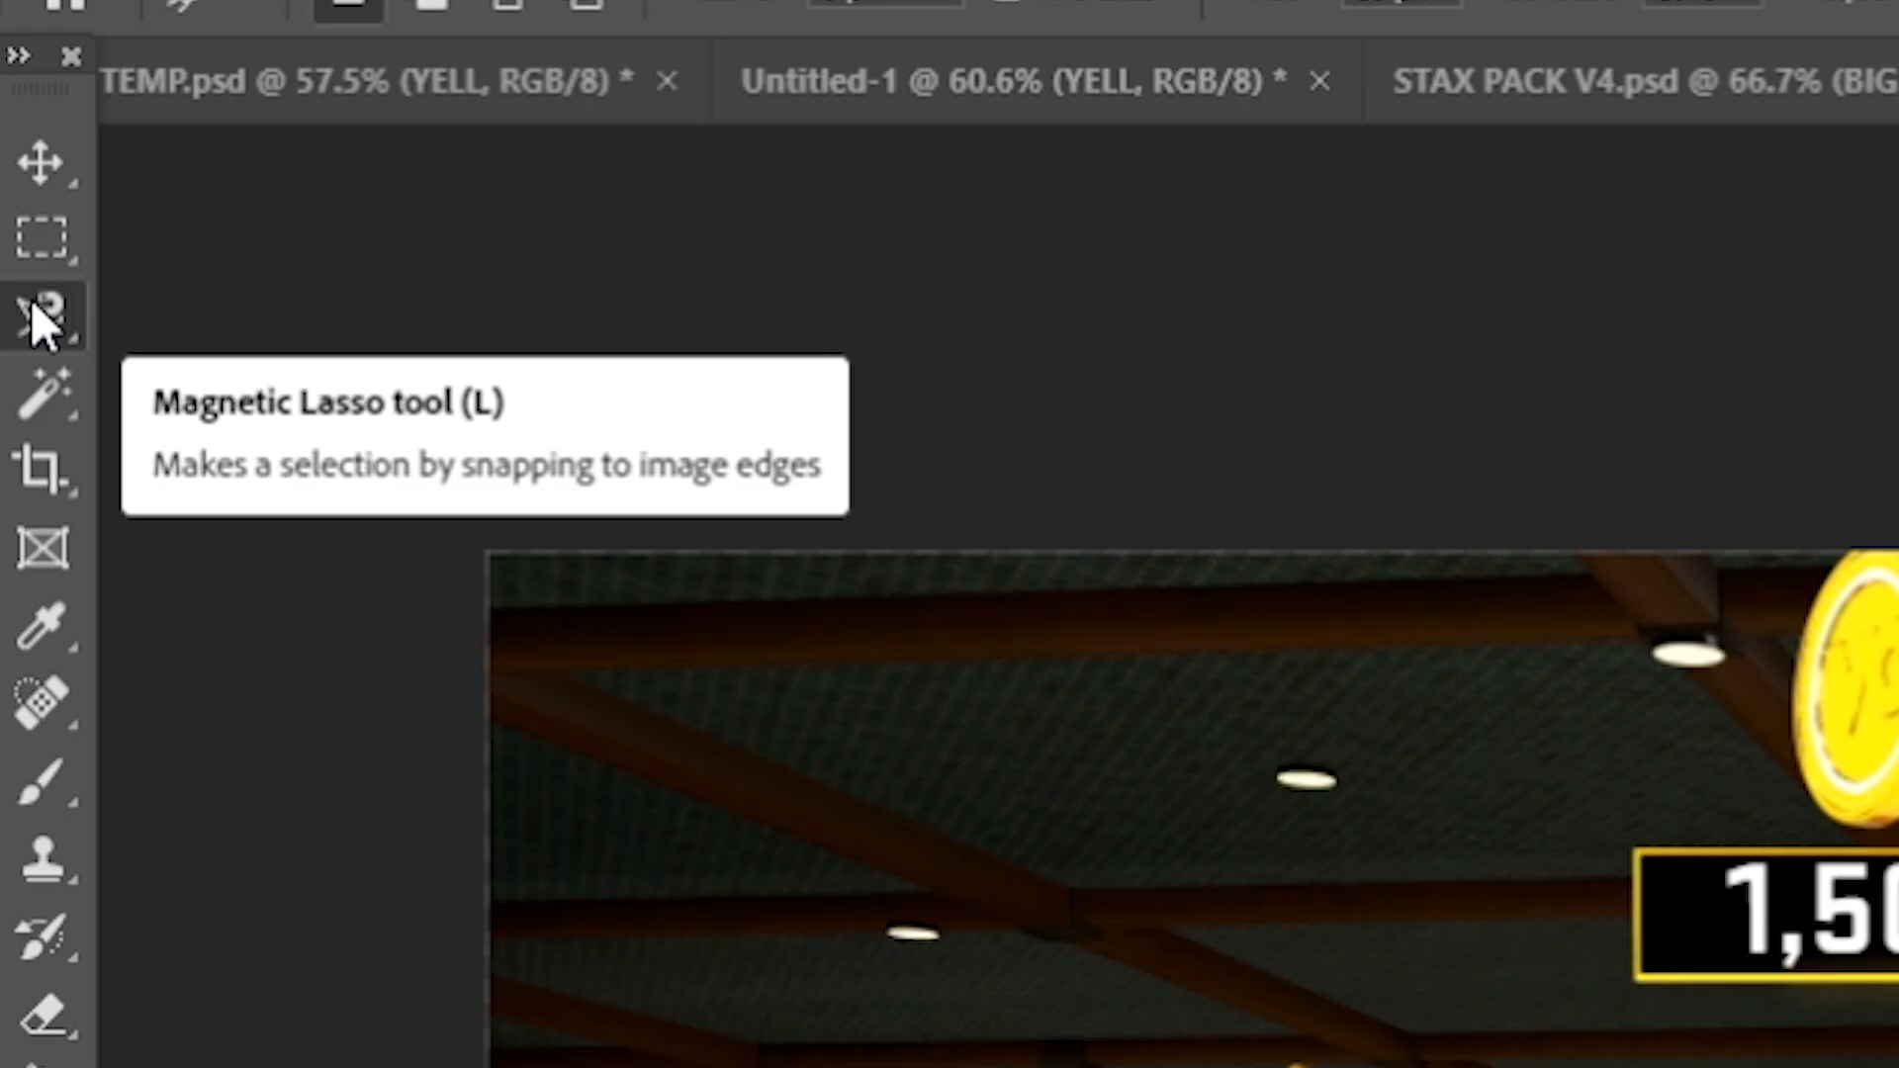
right_click(37, 311)
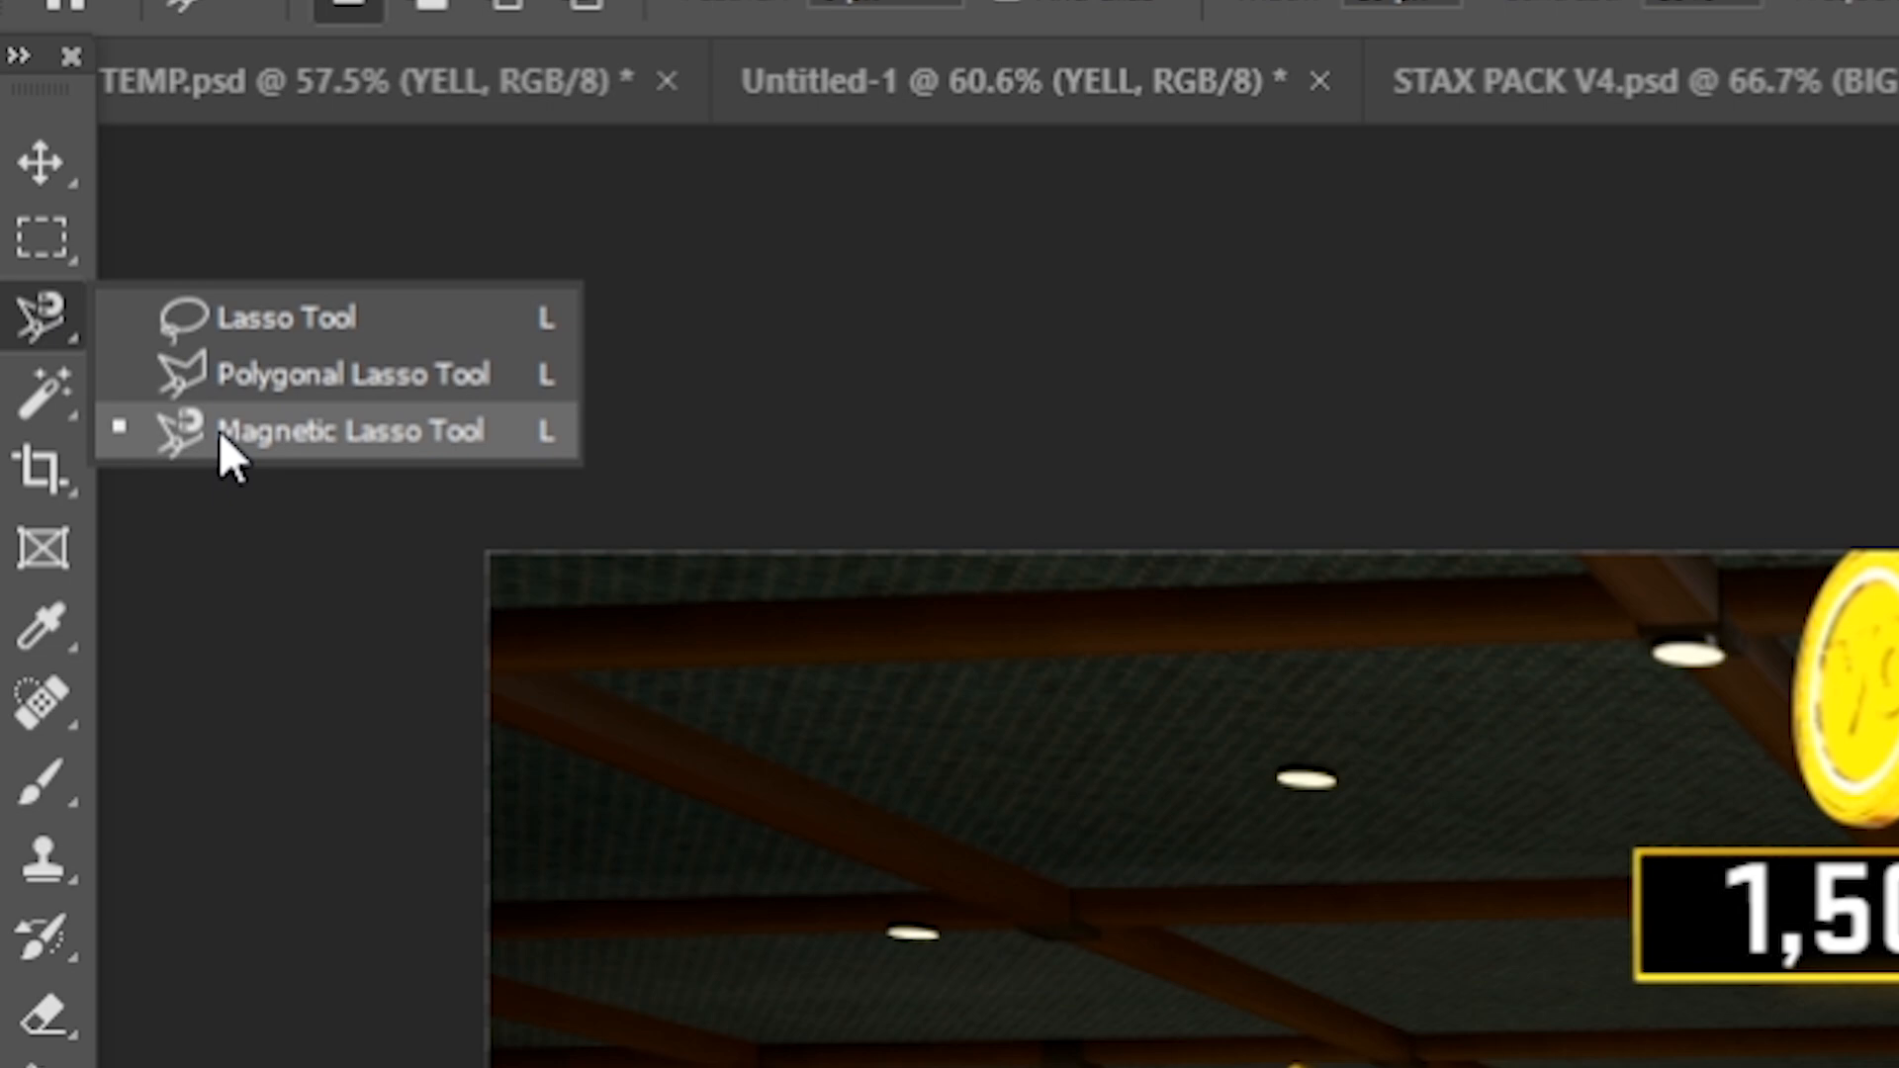
left_click(37, 330)
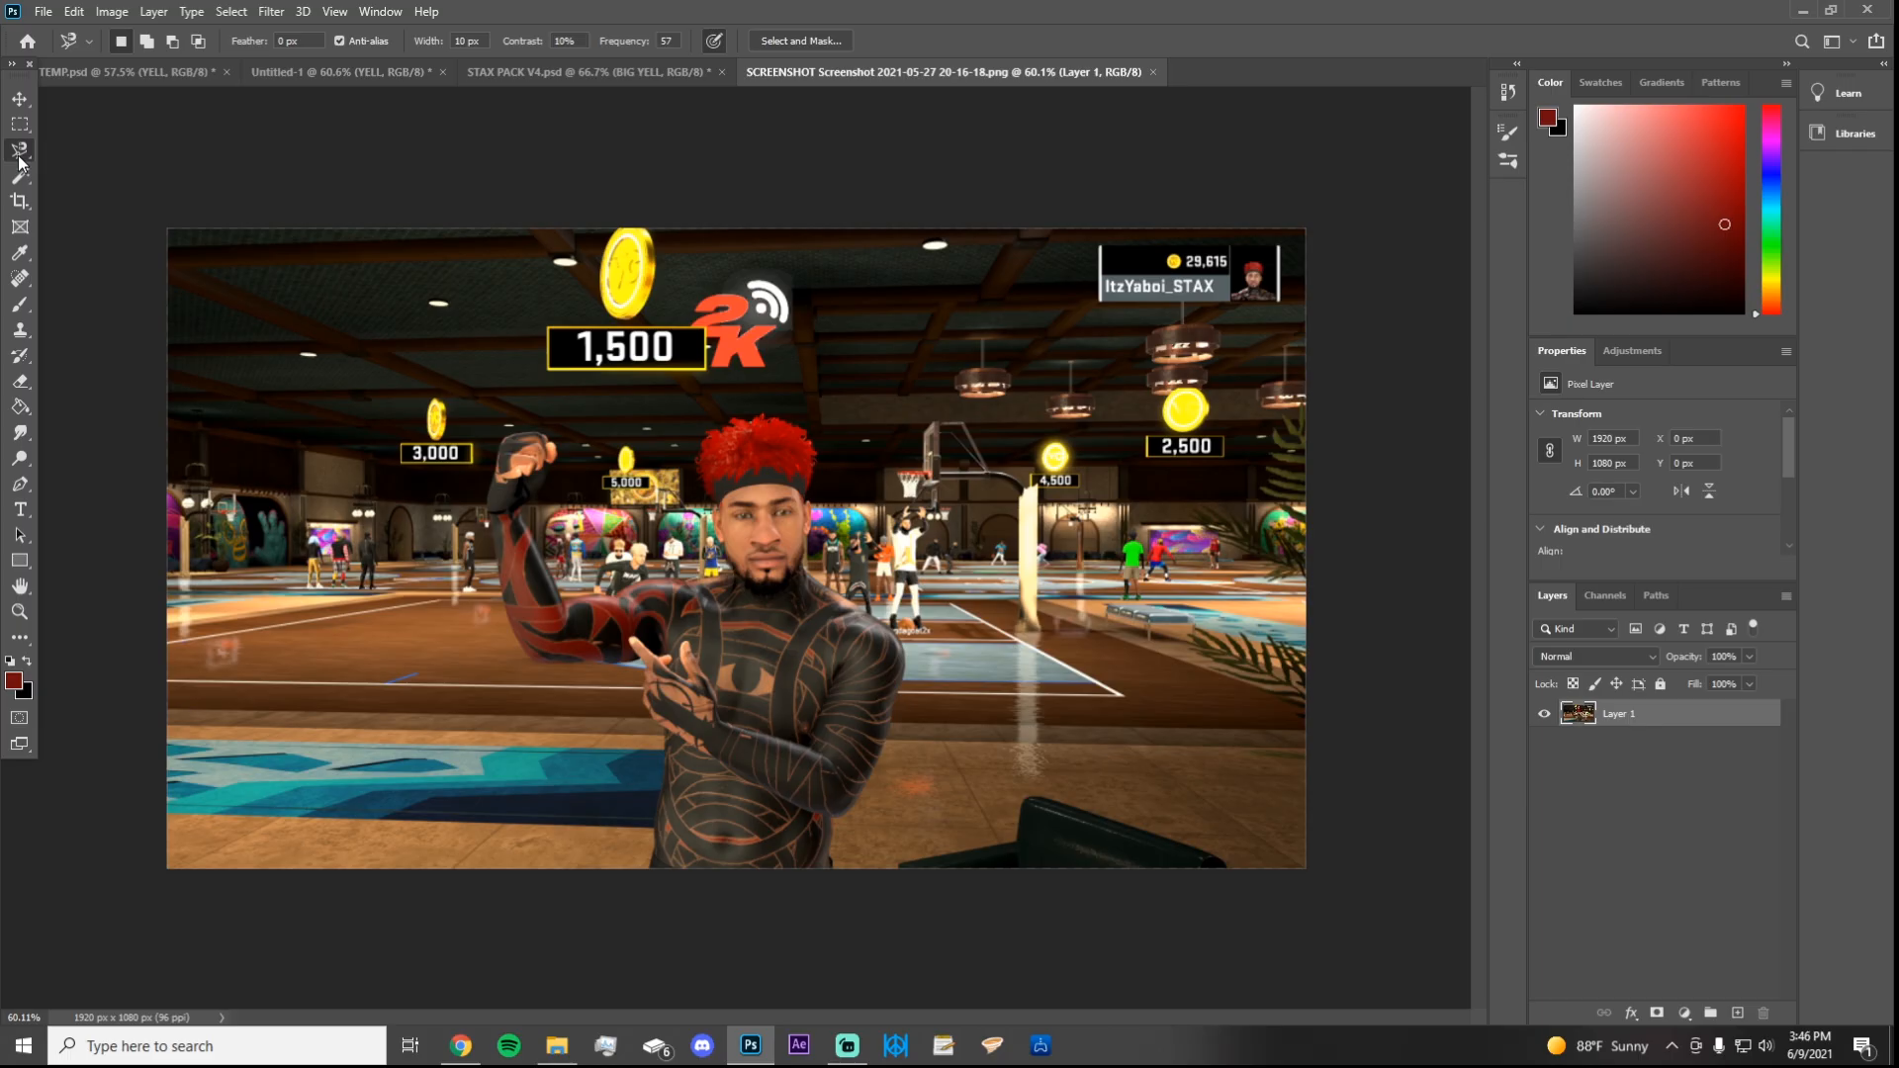
left_click(838, 866)
key("Escape")
left_click(20, 99)
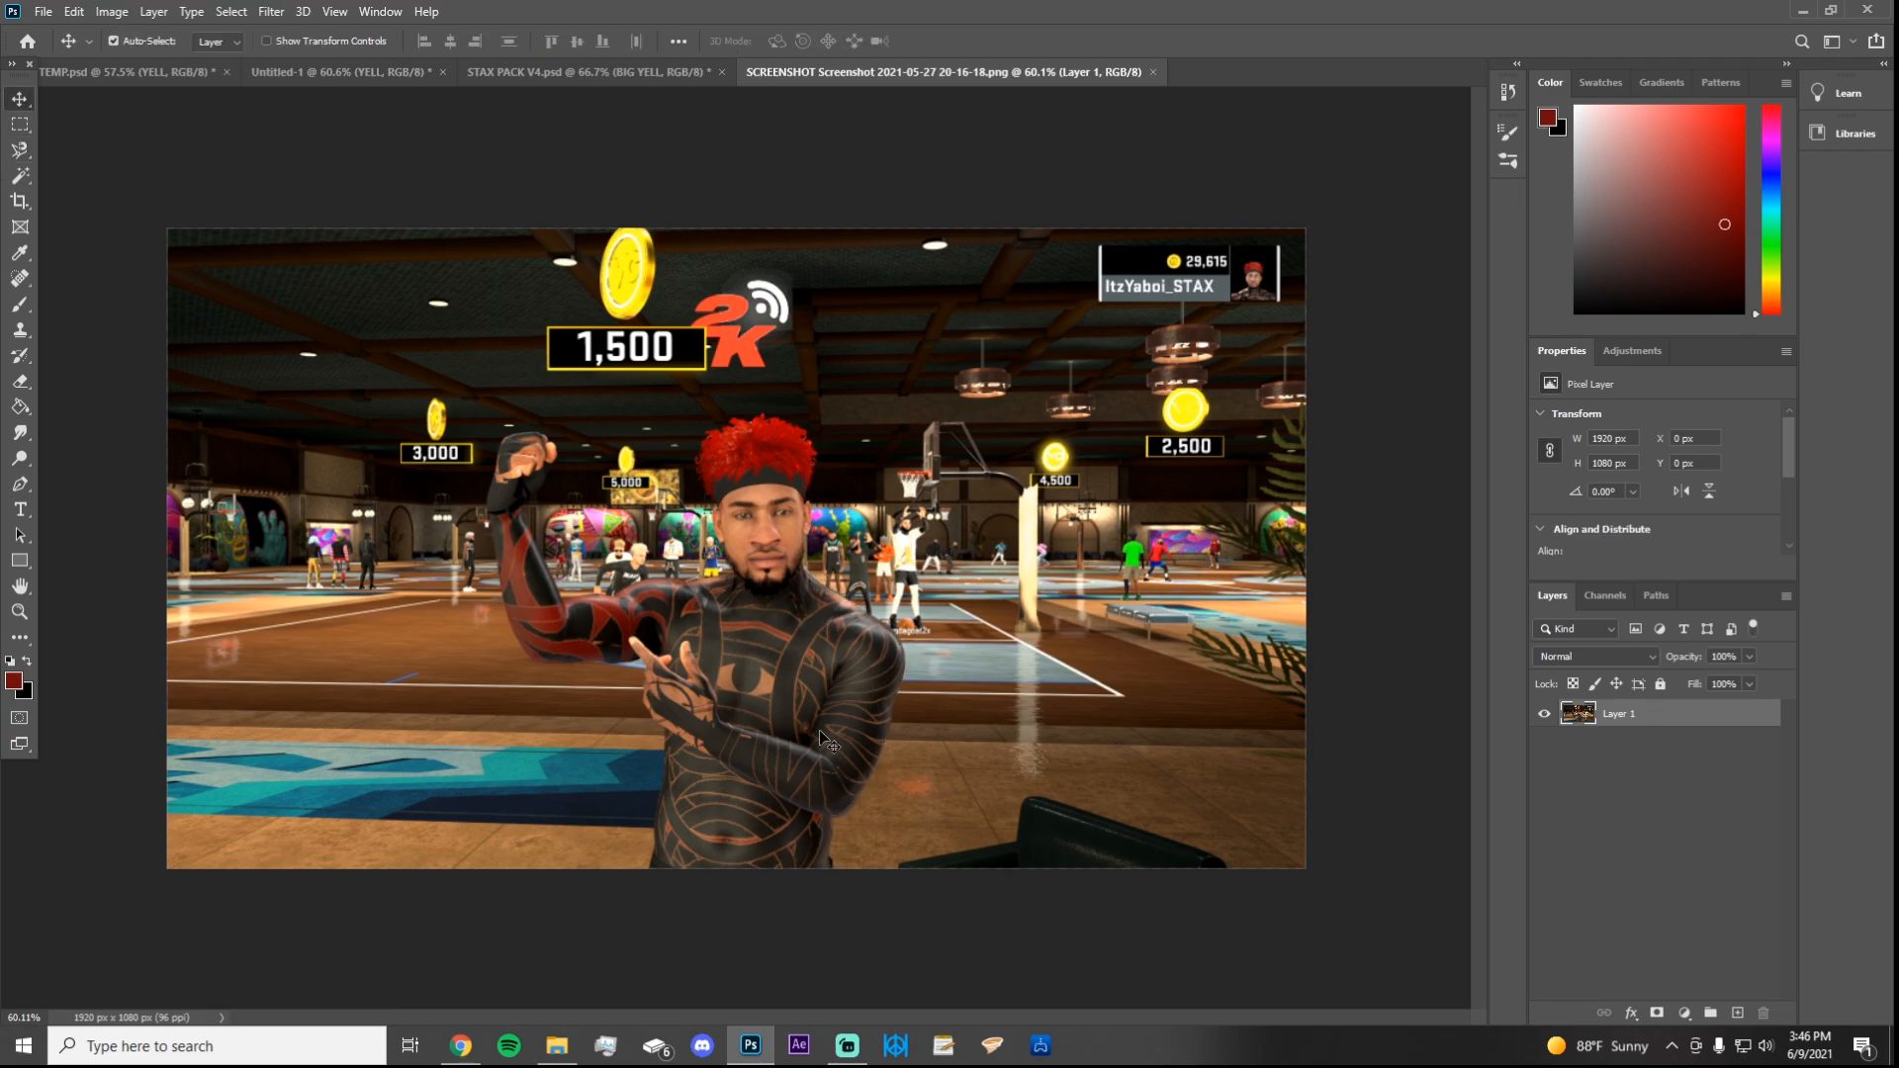
Step: Activate the standard Pen tool among the pen variants for outlining the player
scroll(829, 742, "up", 1)
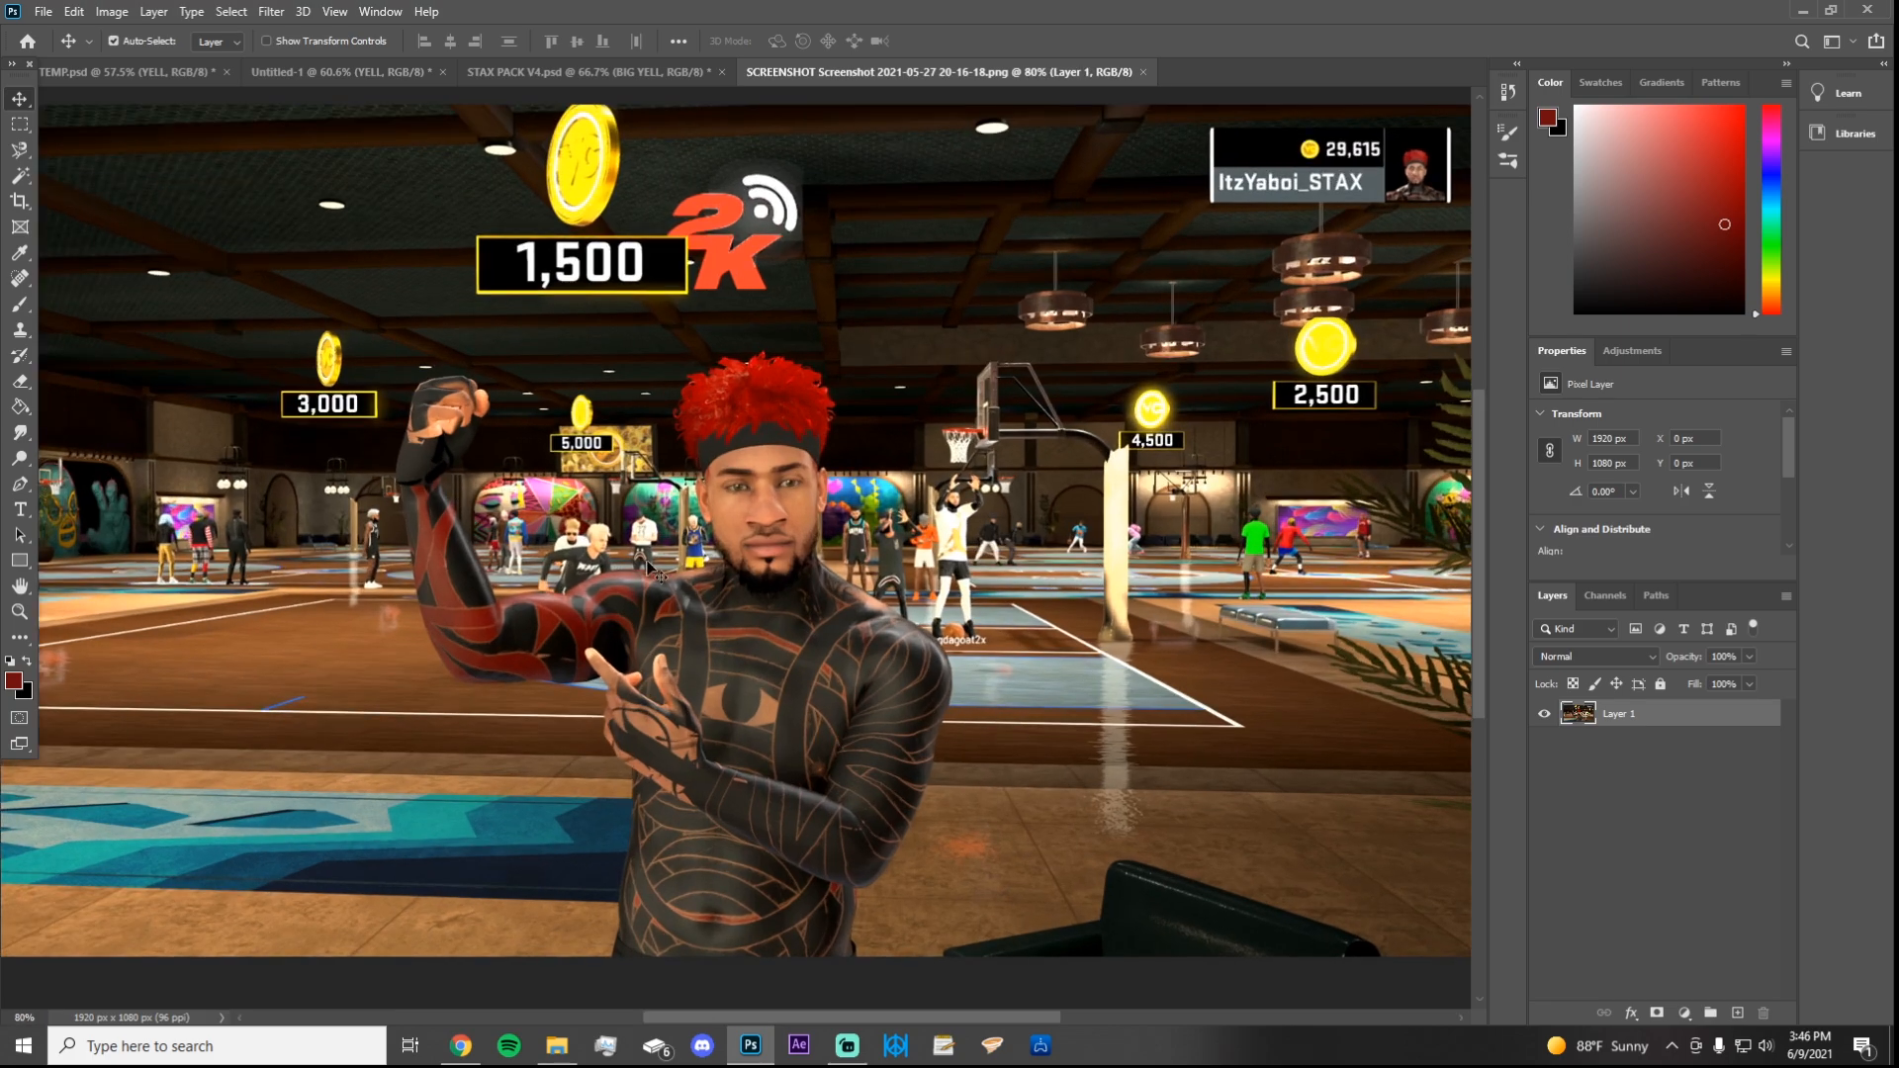
left_click(21, 486)
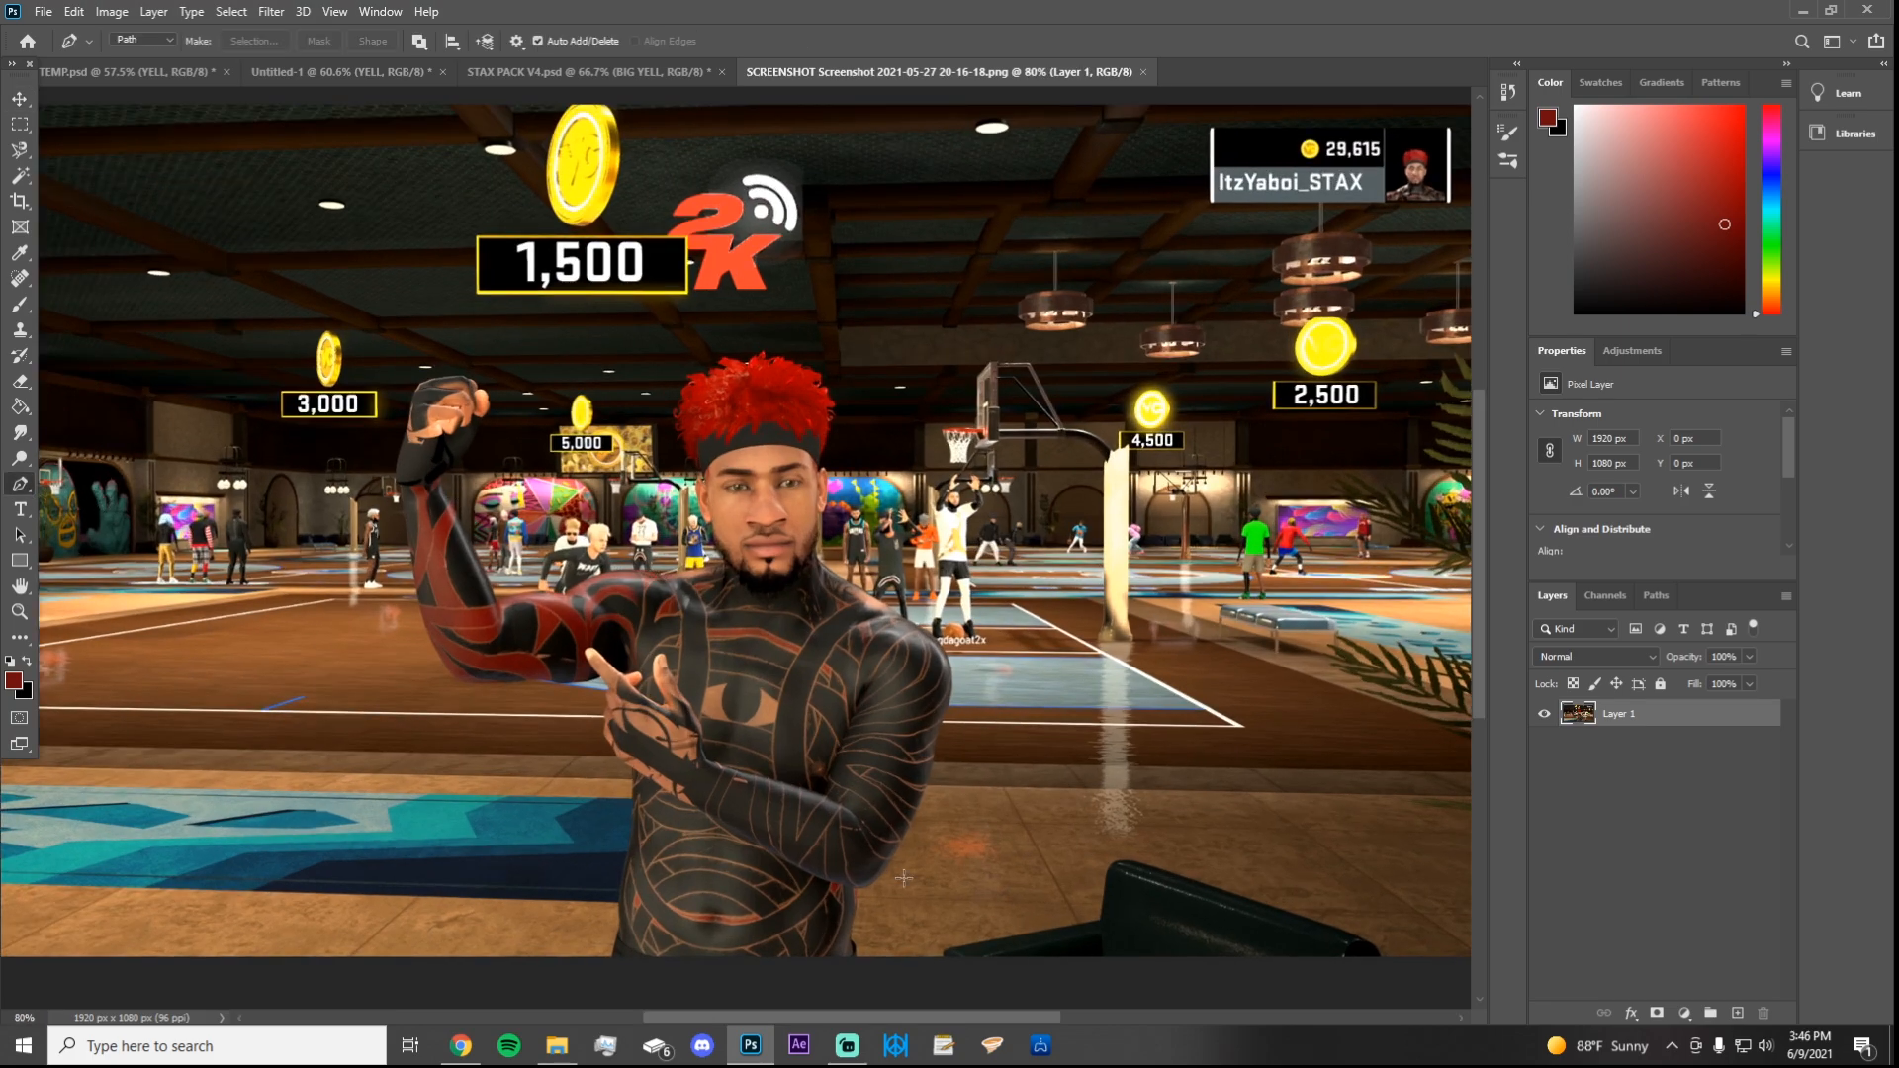
scroll(903, 877, "up", 1)
scroll(868, 930, "down", 1)
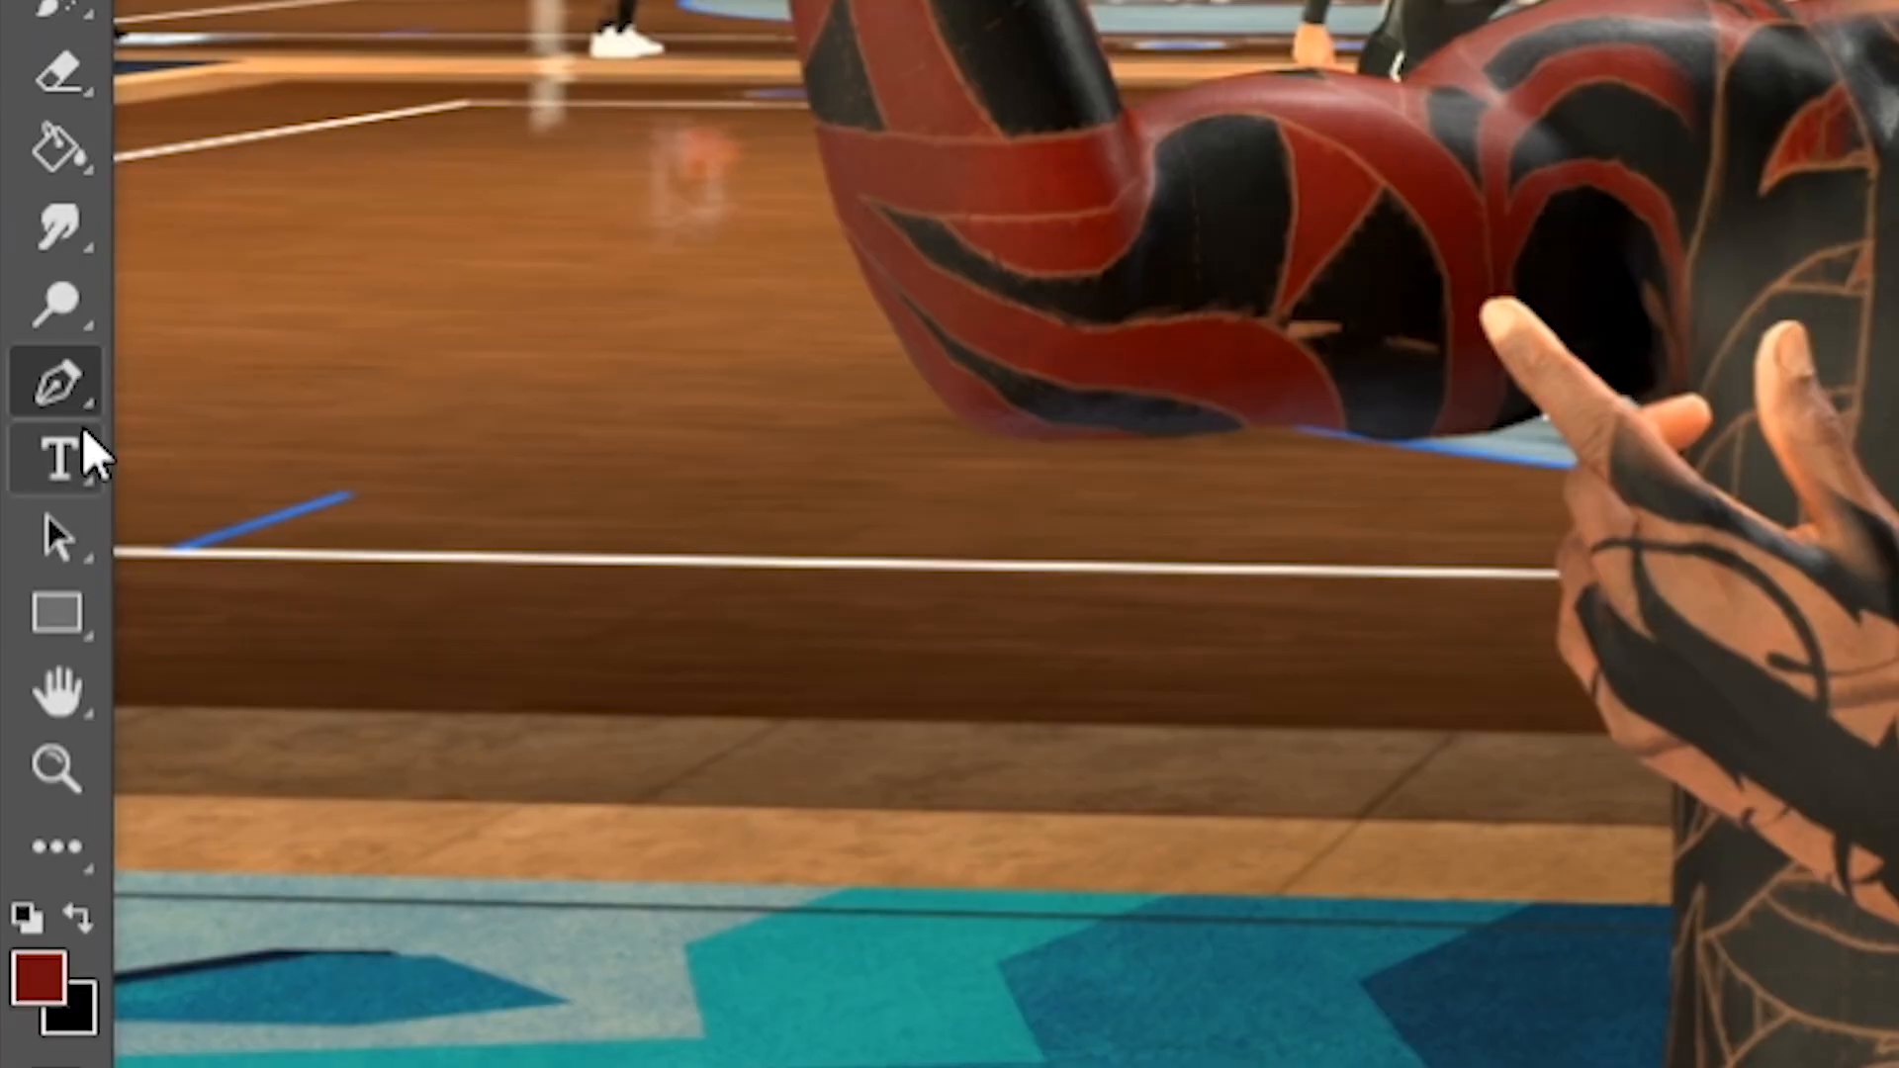
right_click(87, 388)
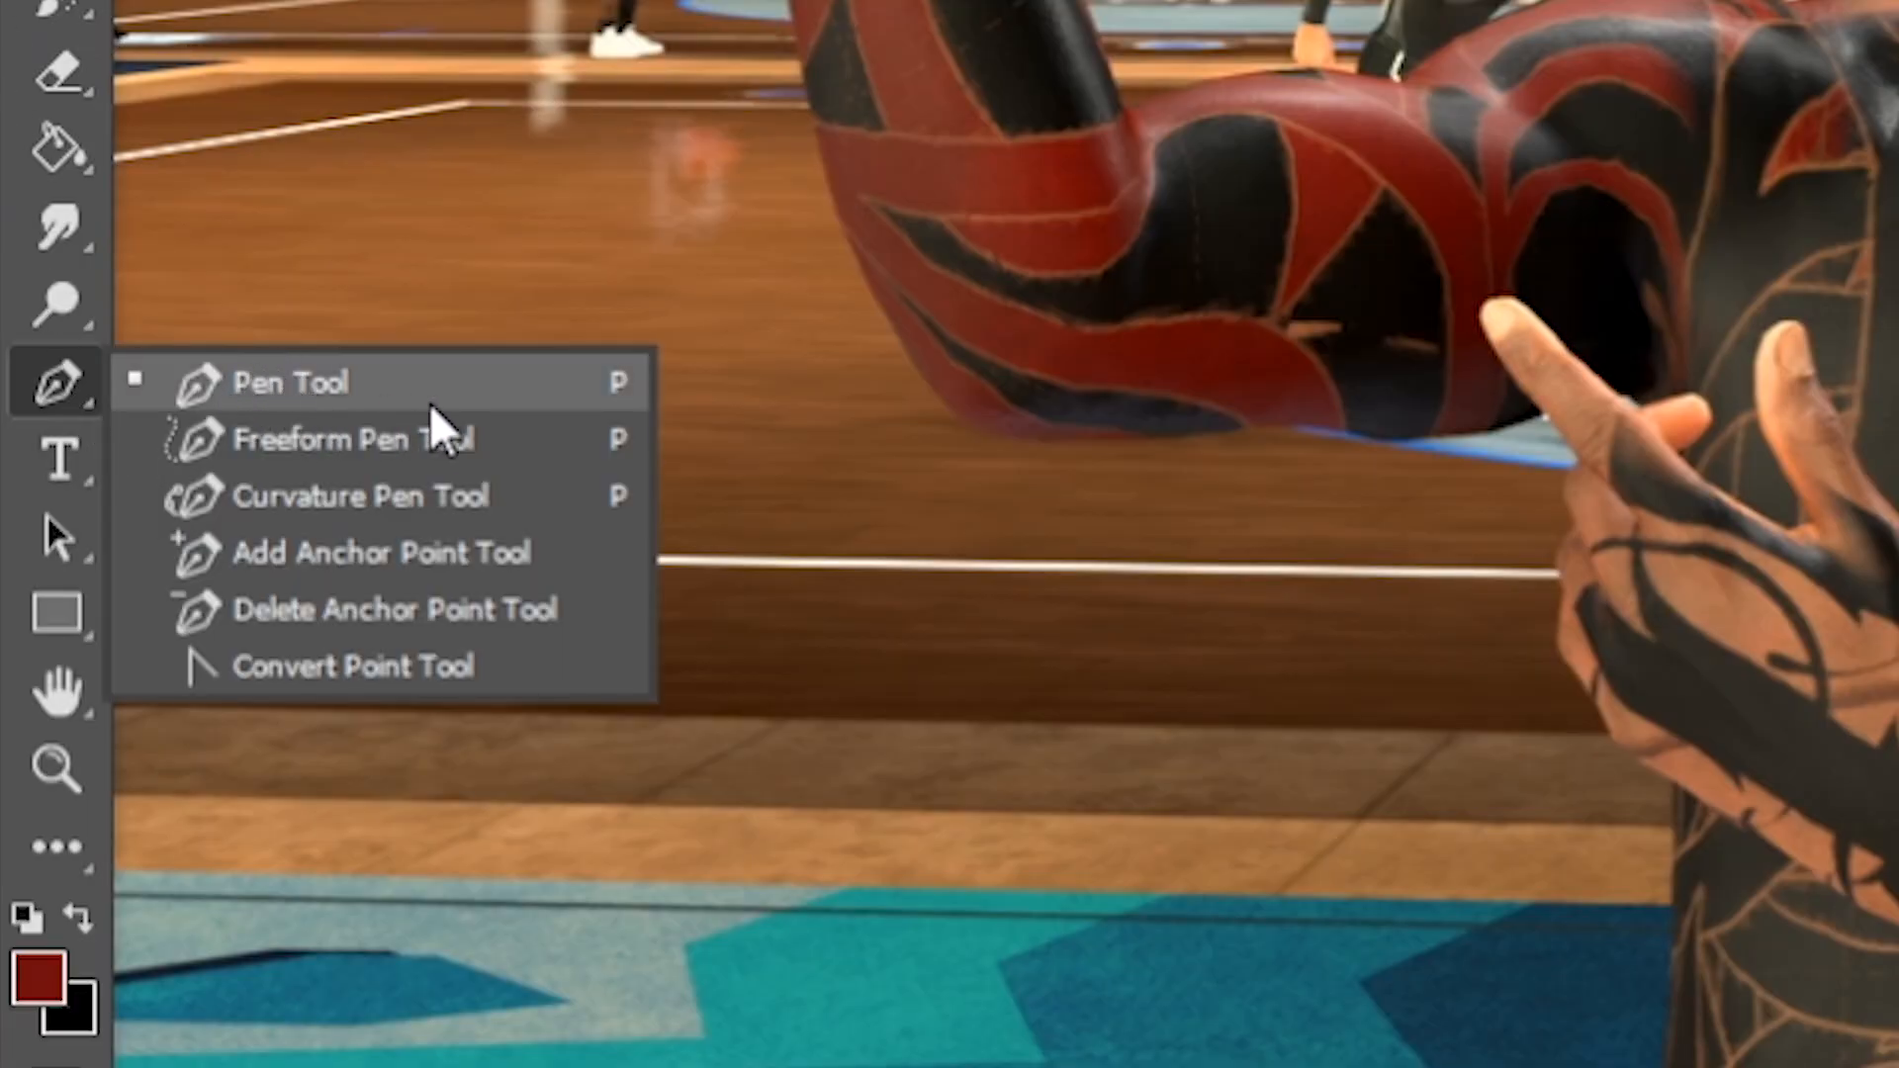
left_click(60, 387)
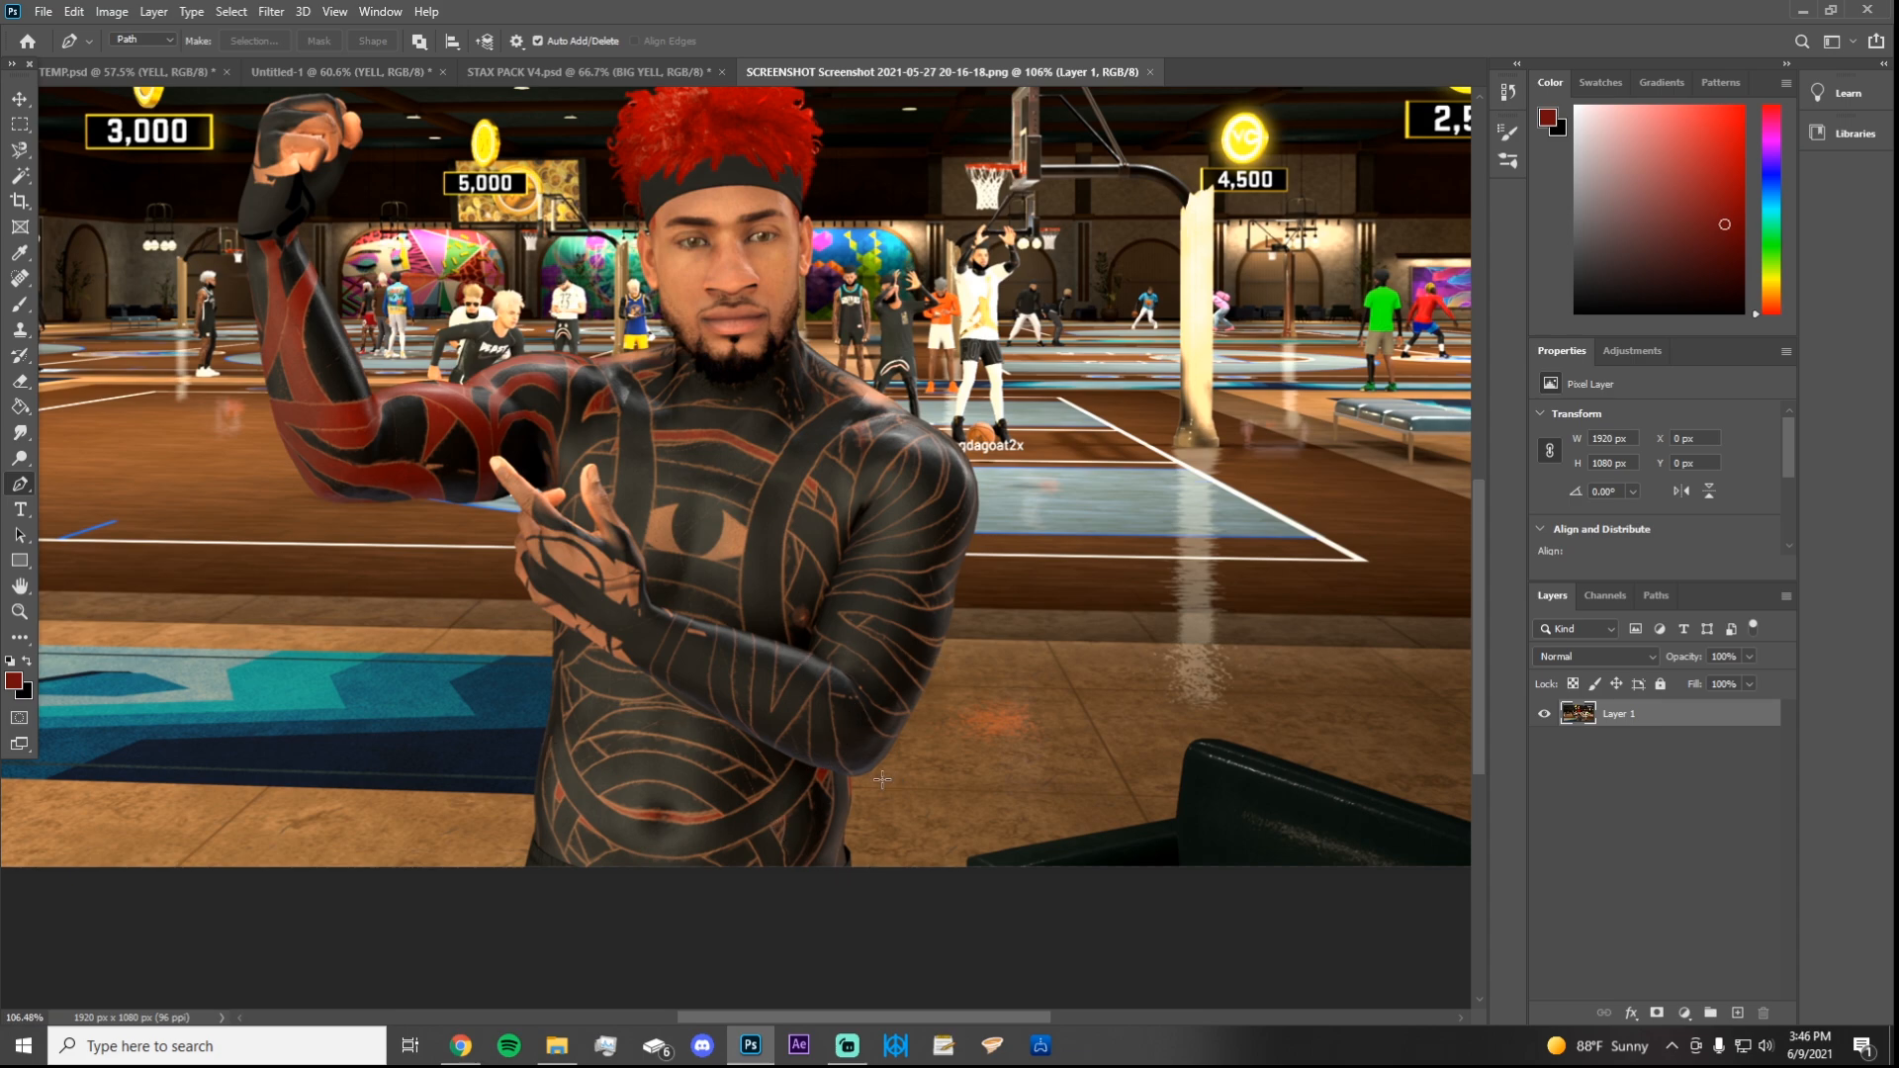
Step: Demonstrate magnifying, shrinking and moving around the screenshot while keeping the player's outline in sight
scroll(882, 779, "up", 8)
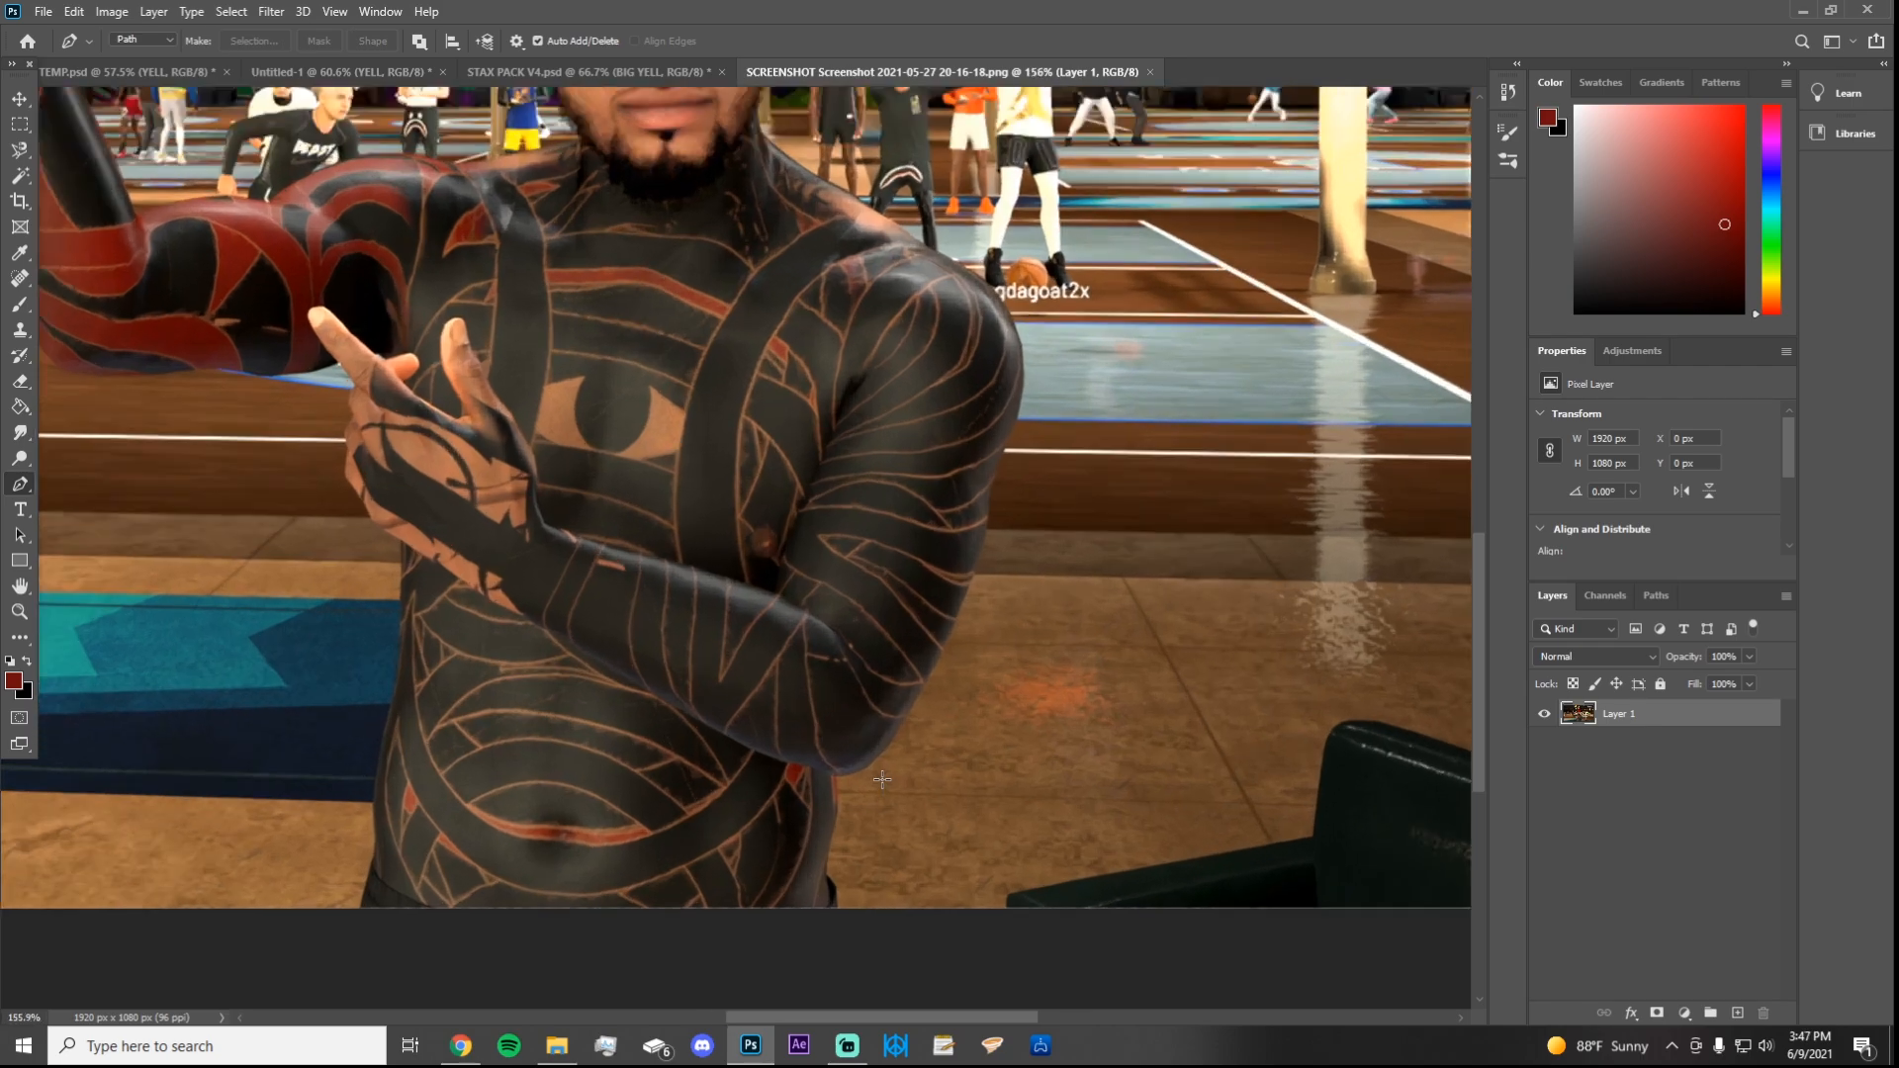
scroll(882, 780, "down", 6)
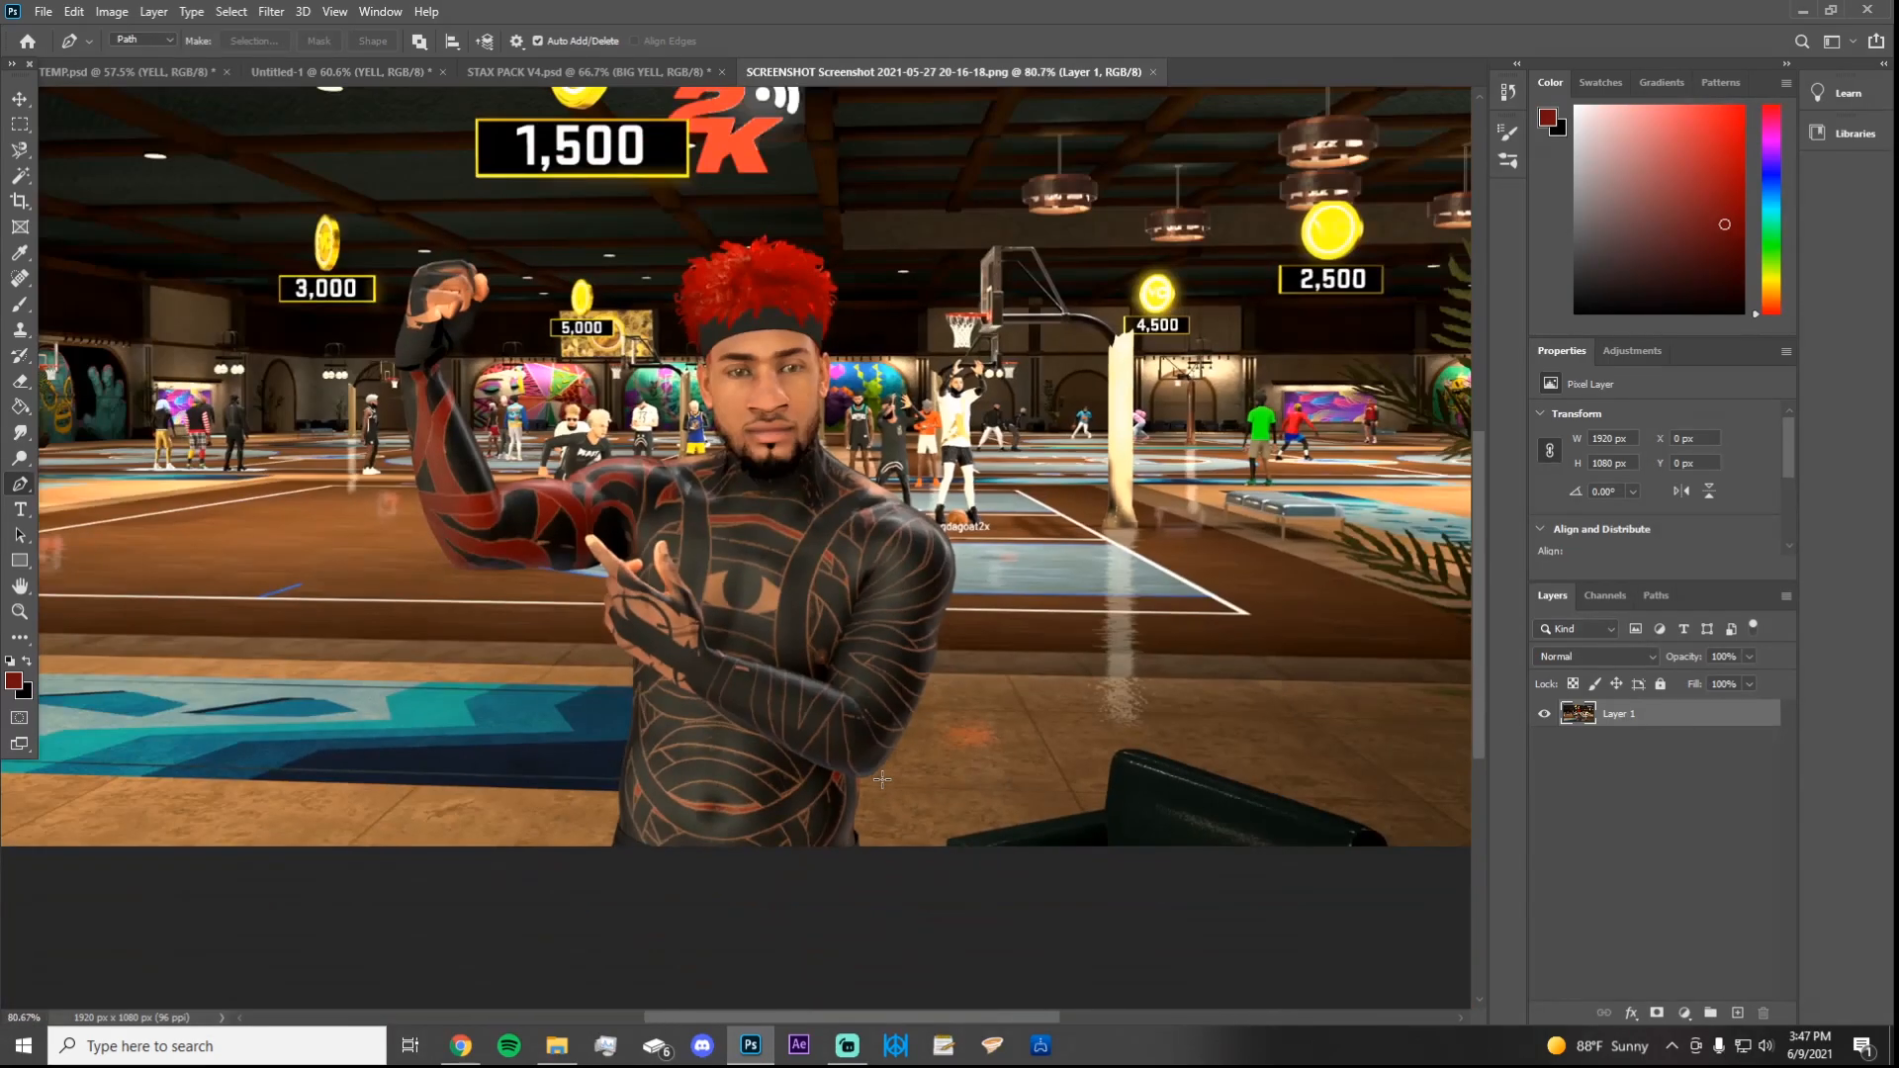
scroll(882, 779, "down", 4)
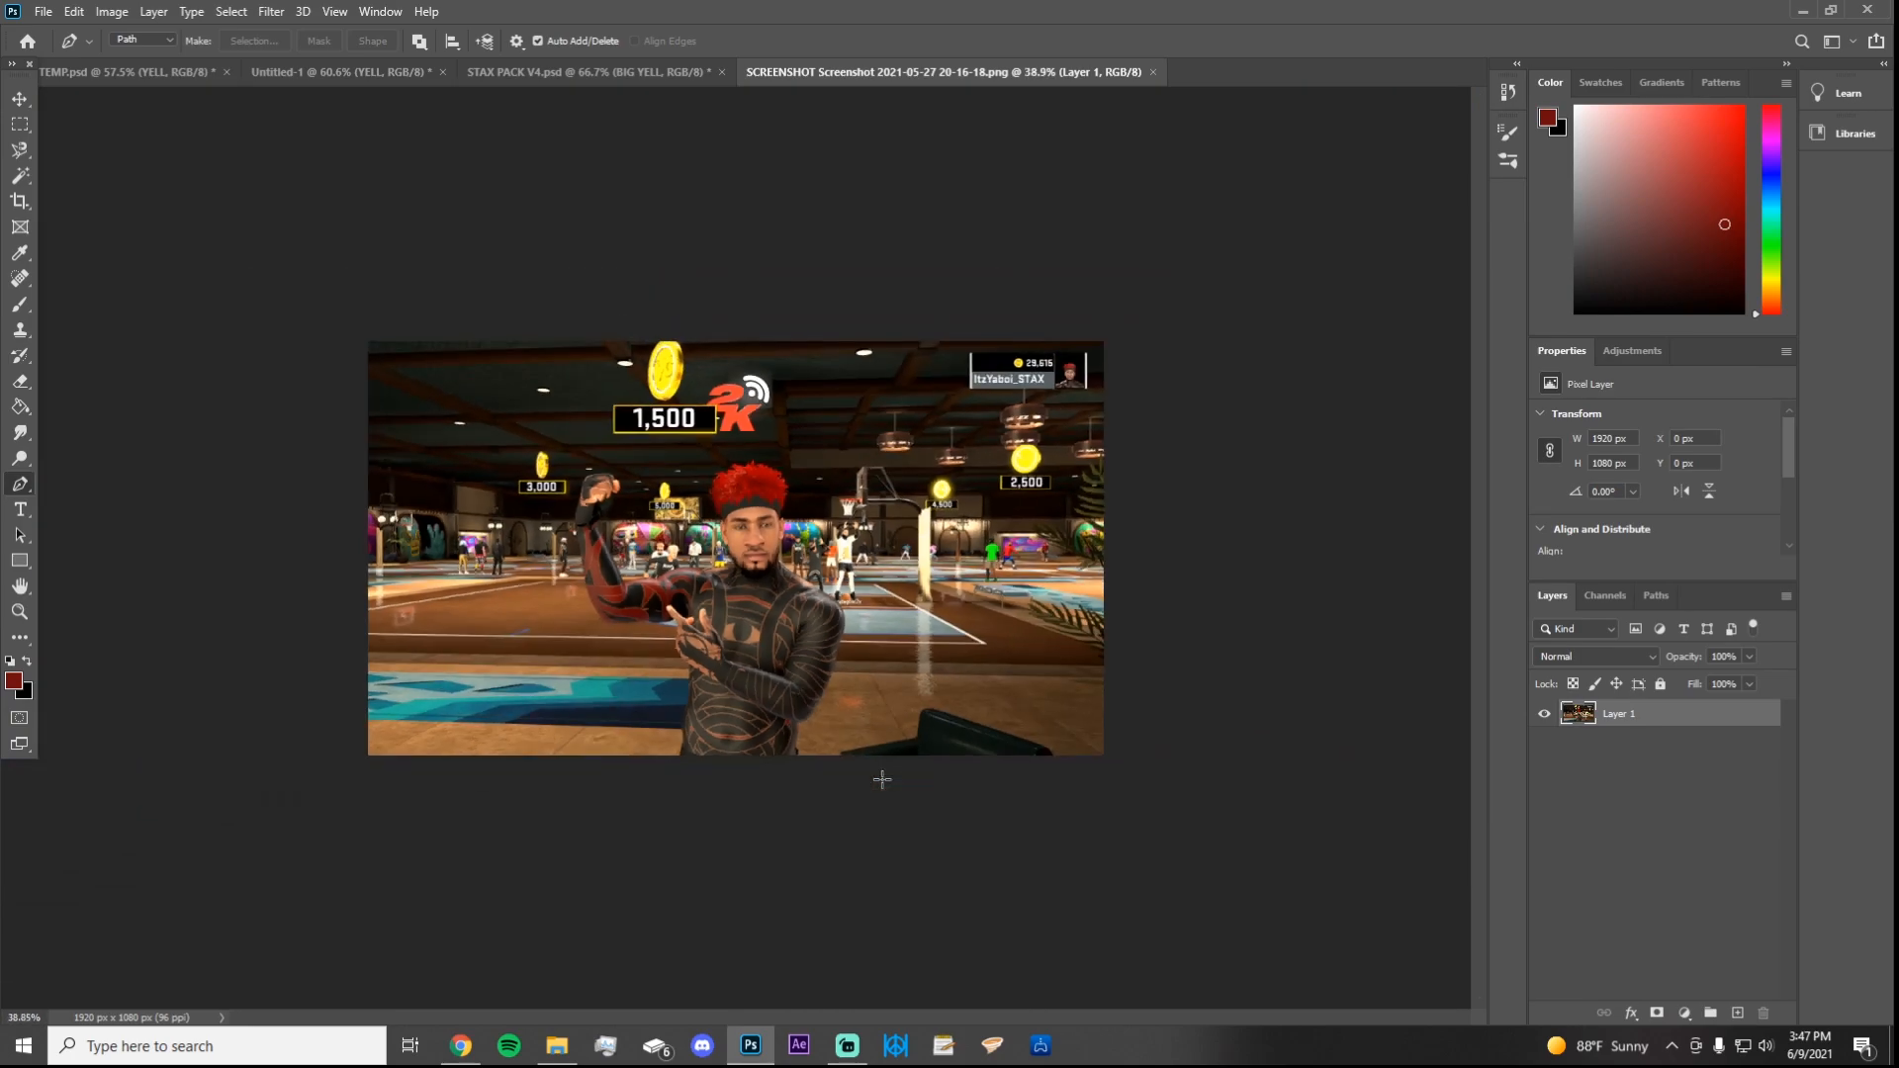
scroll(882, 779, "up", 3)
scroll(882, 779, "left", 5)
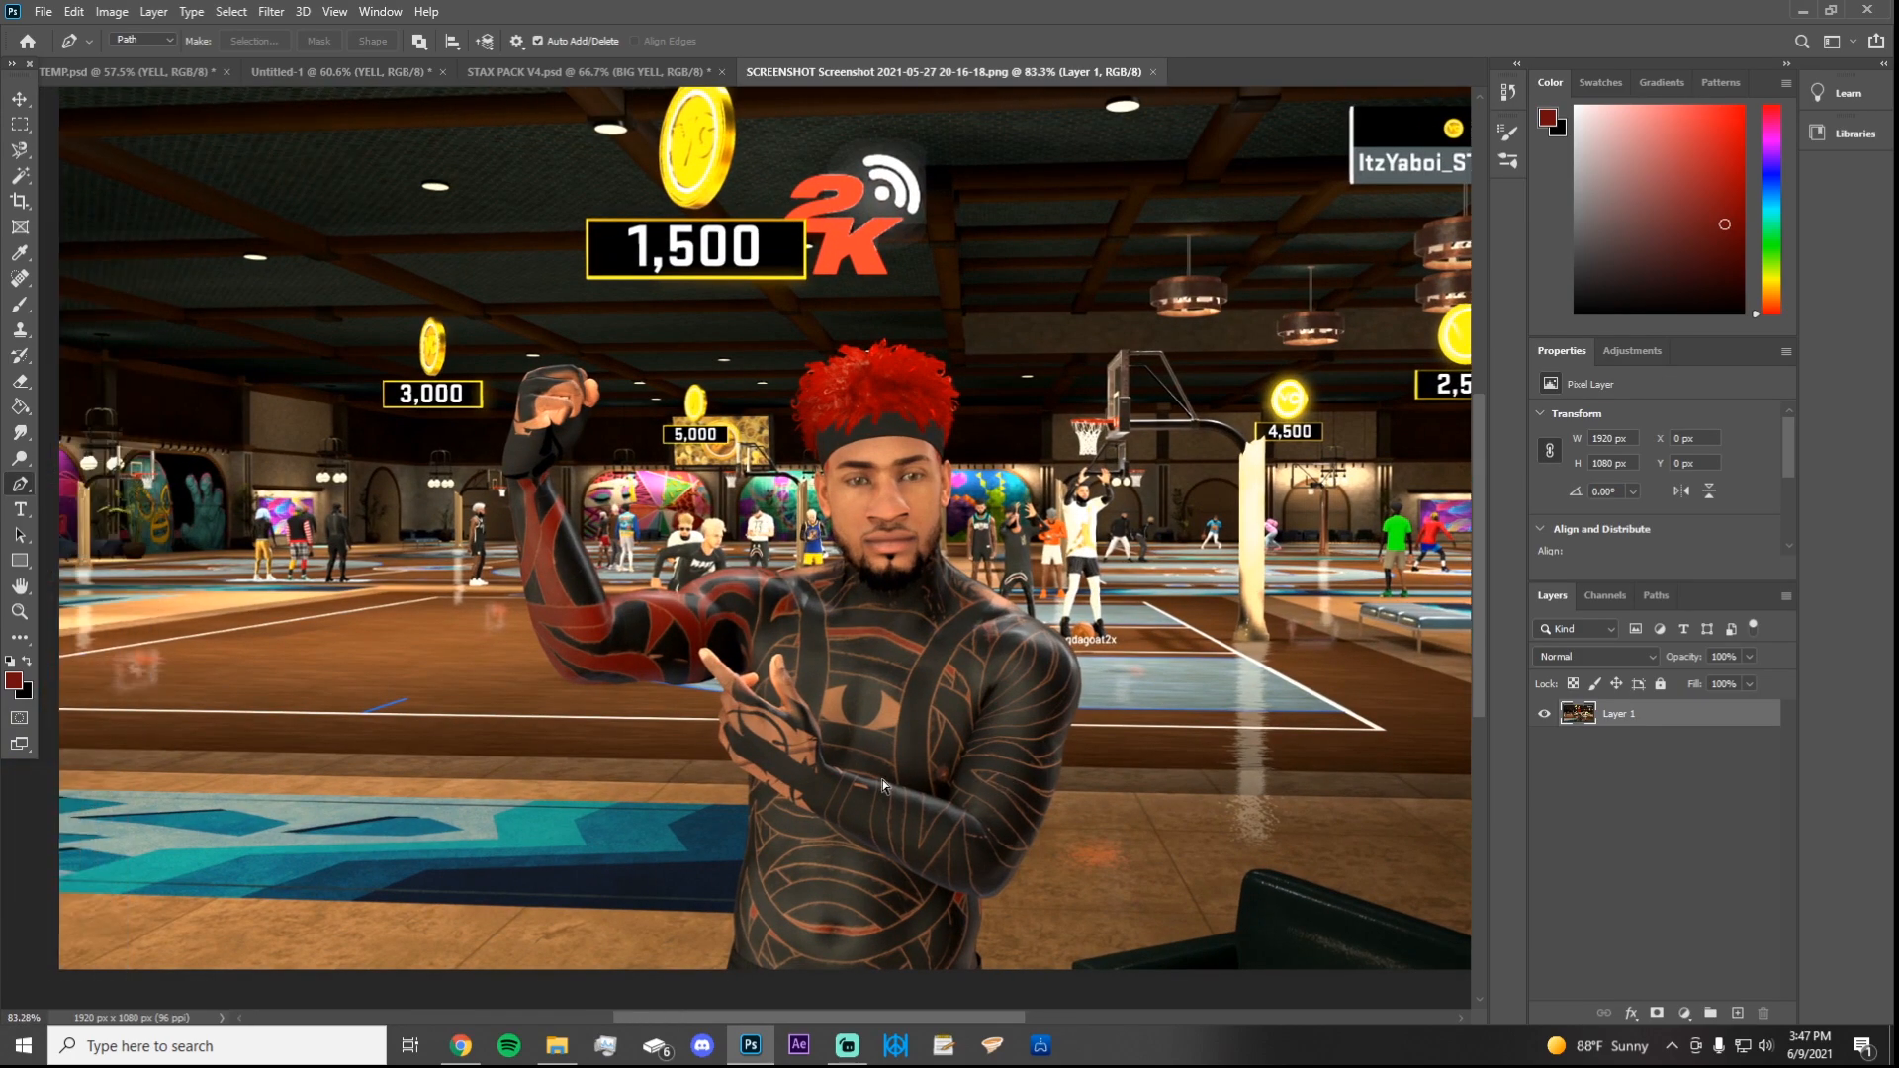
scroll(883, 780, "right", 8)
scroll(882, 780, "left", 3)
scroll(882, 779, "down", 3)
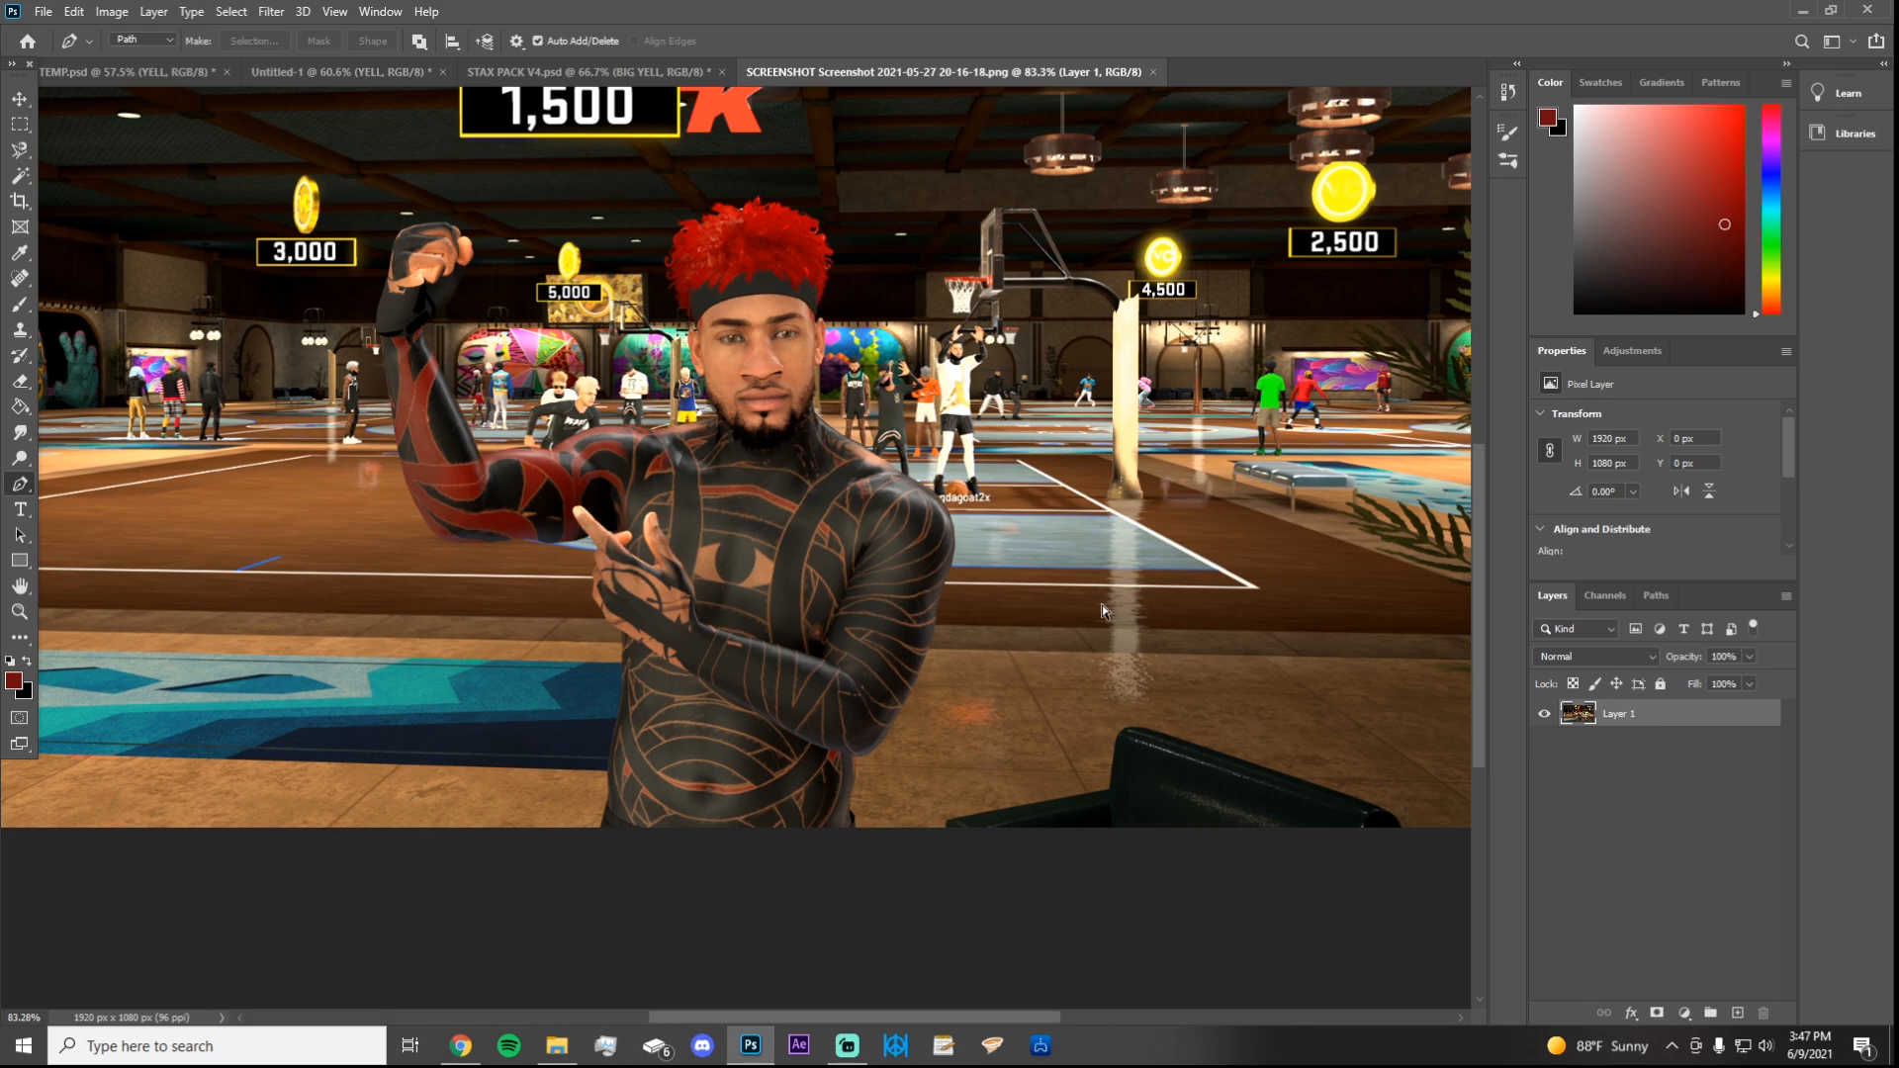
key("ctrl+plus")
key("ctrl+plus")
key("ctrl+minus")
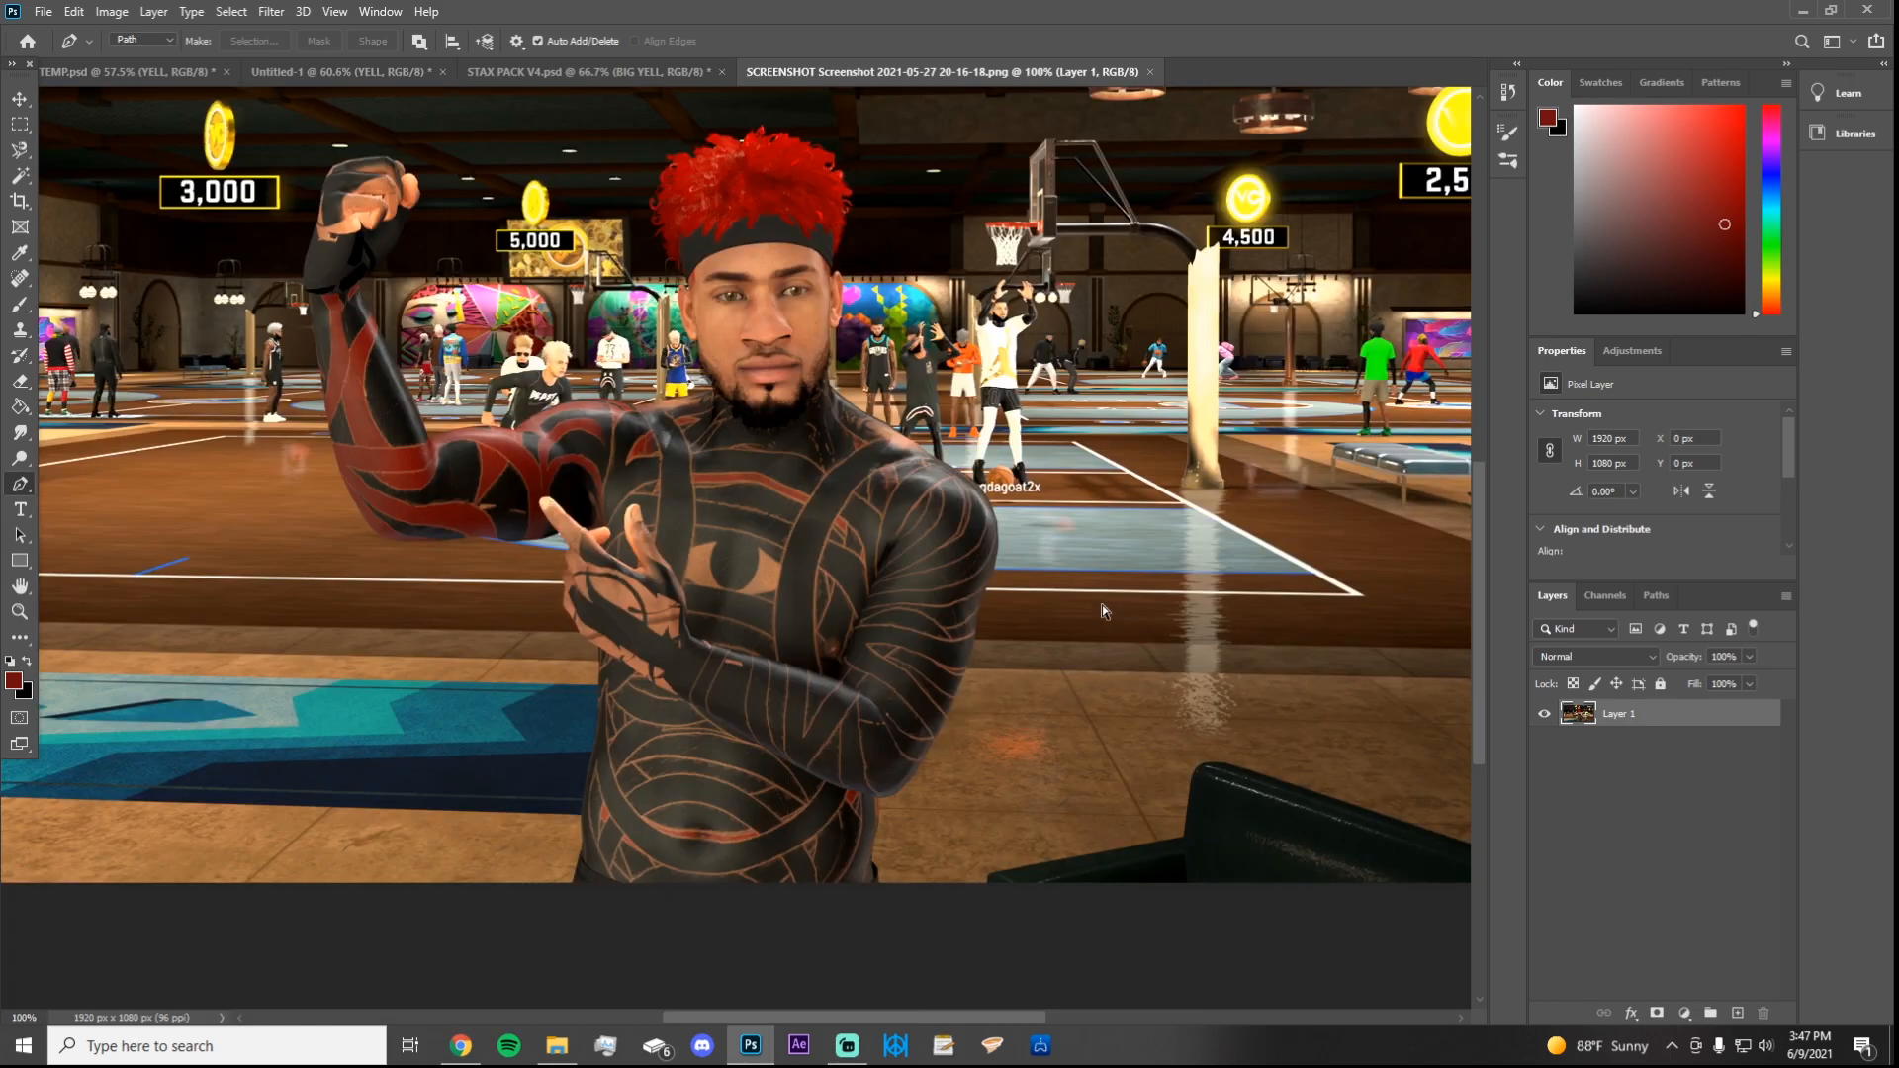
Step: Start a Pen tool path at the image's lower edge by the player's waist and trace up the torso's right edge towards the elbow
scroll(954, 838, "up", 2)
scroll(885, 833, "down", 2)
scroll(848, 839, "up", 2)
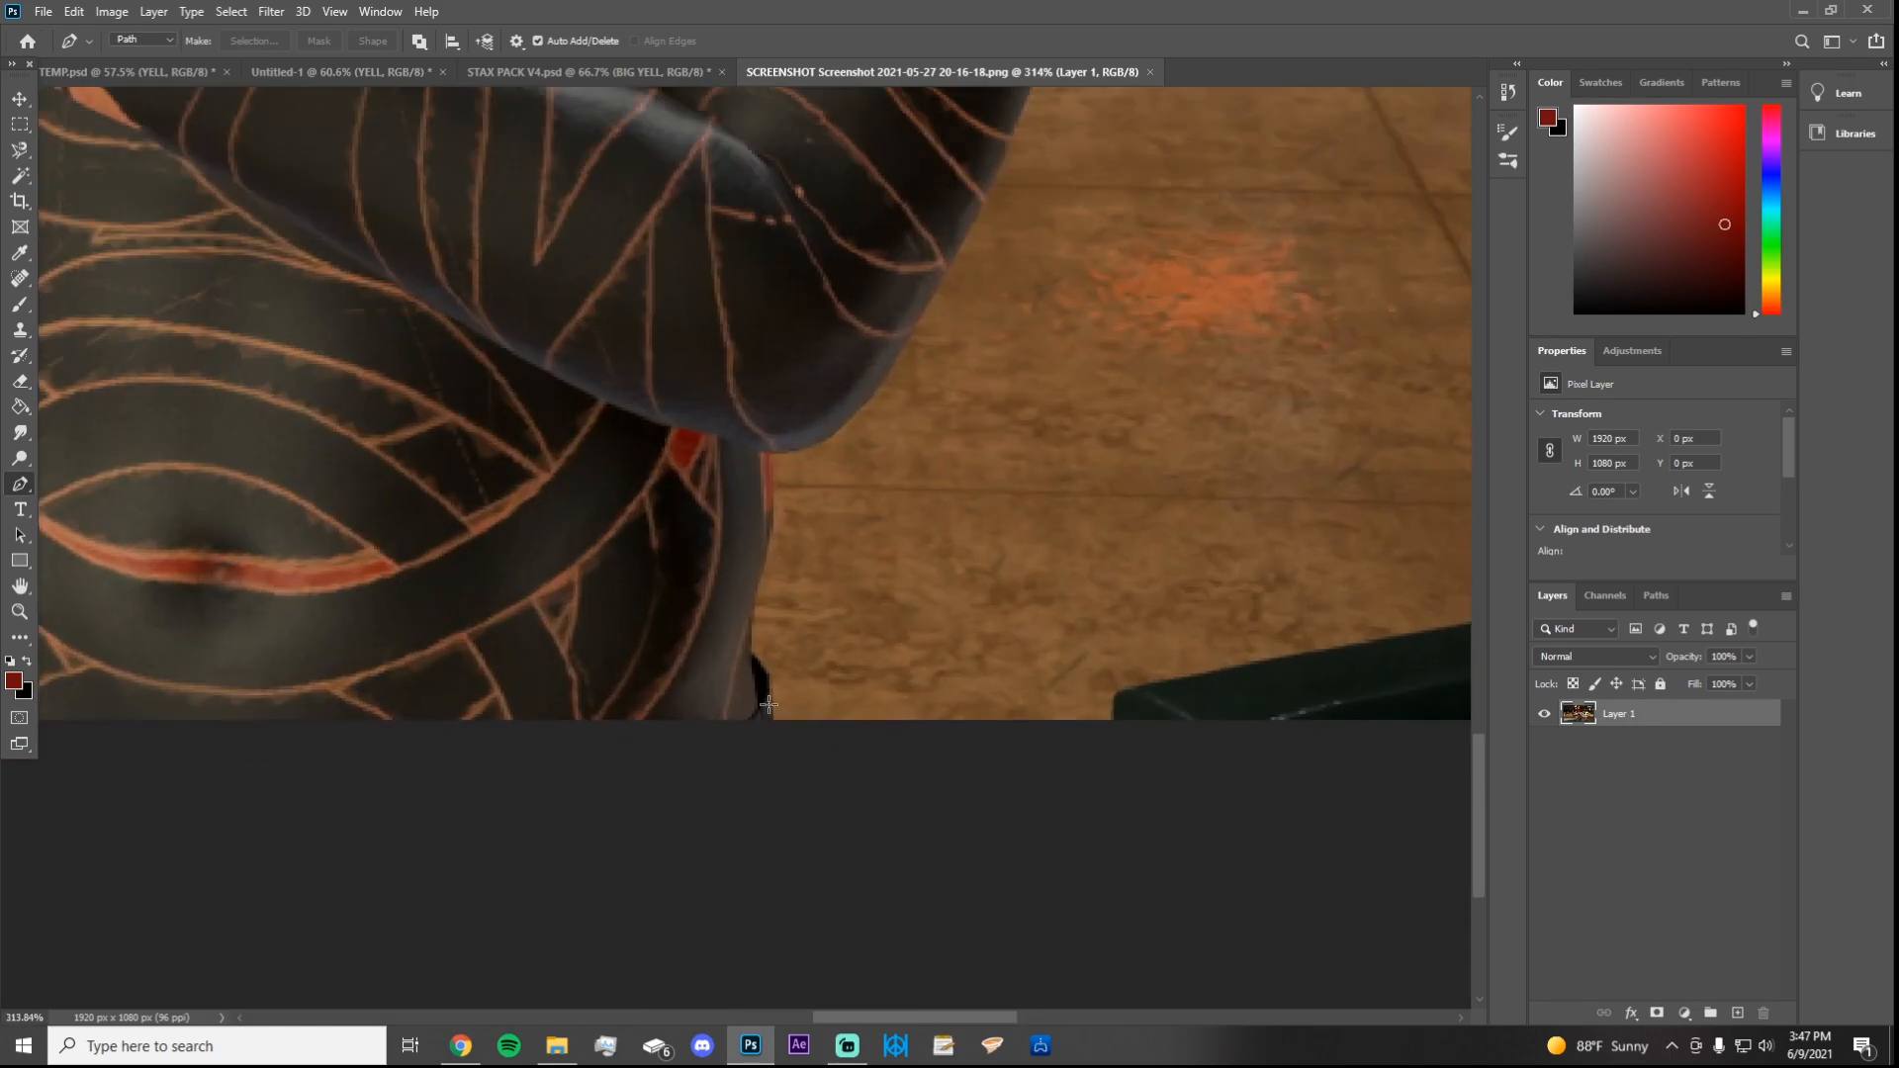
right_click(16, 489)
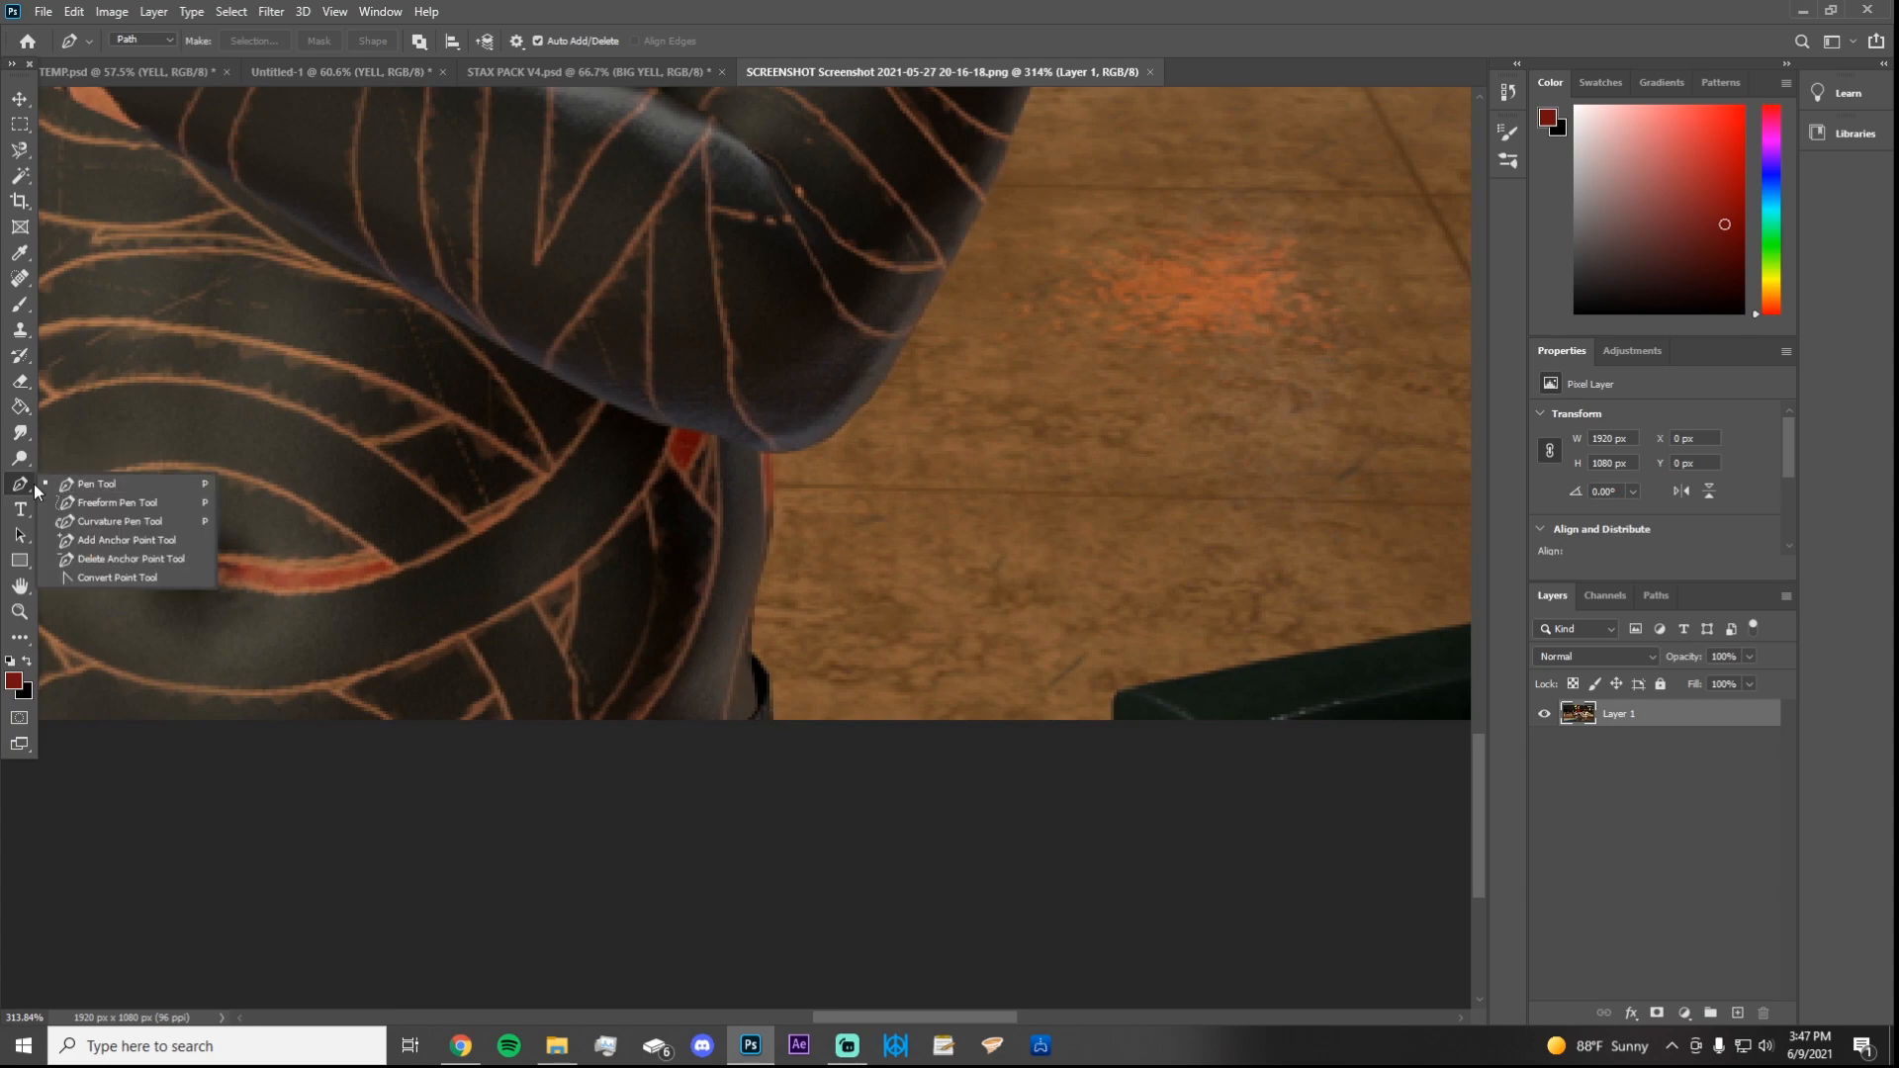
left_click(60, 484)
left_click(769, 716)
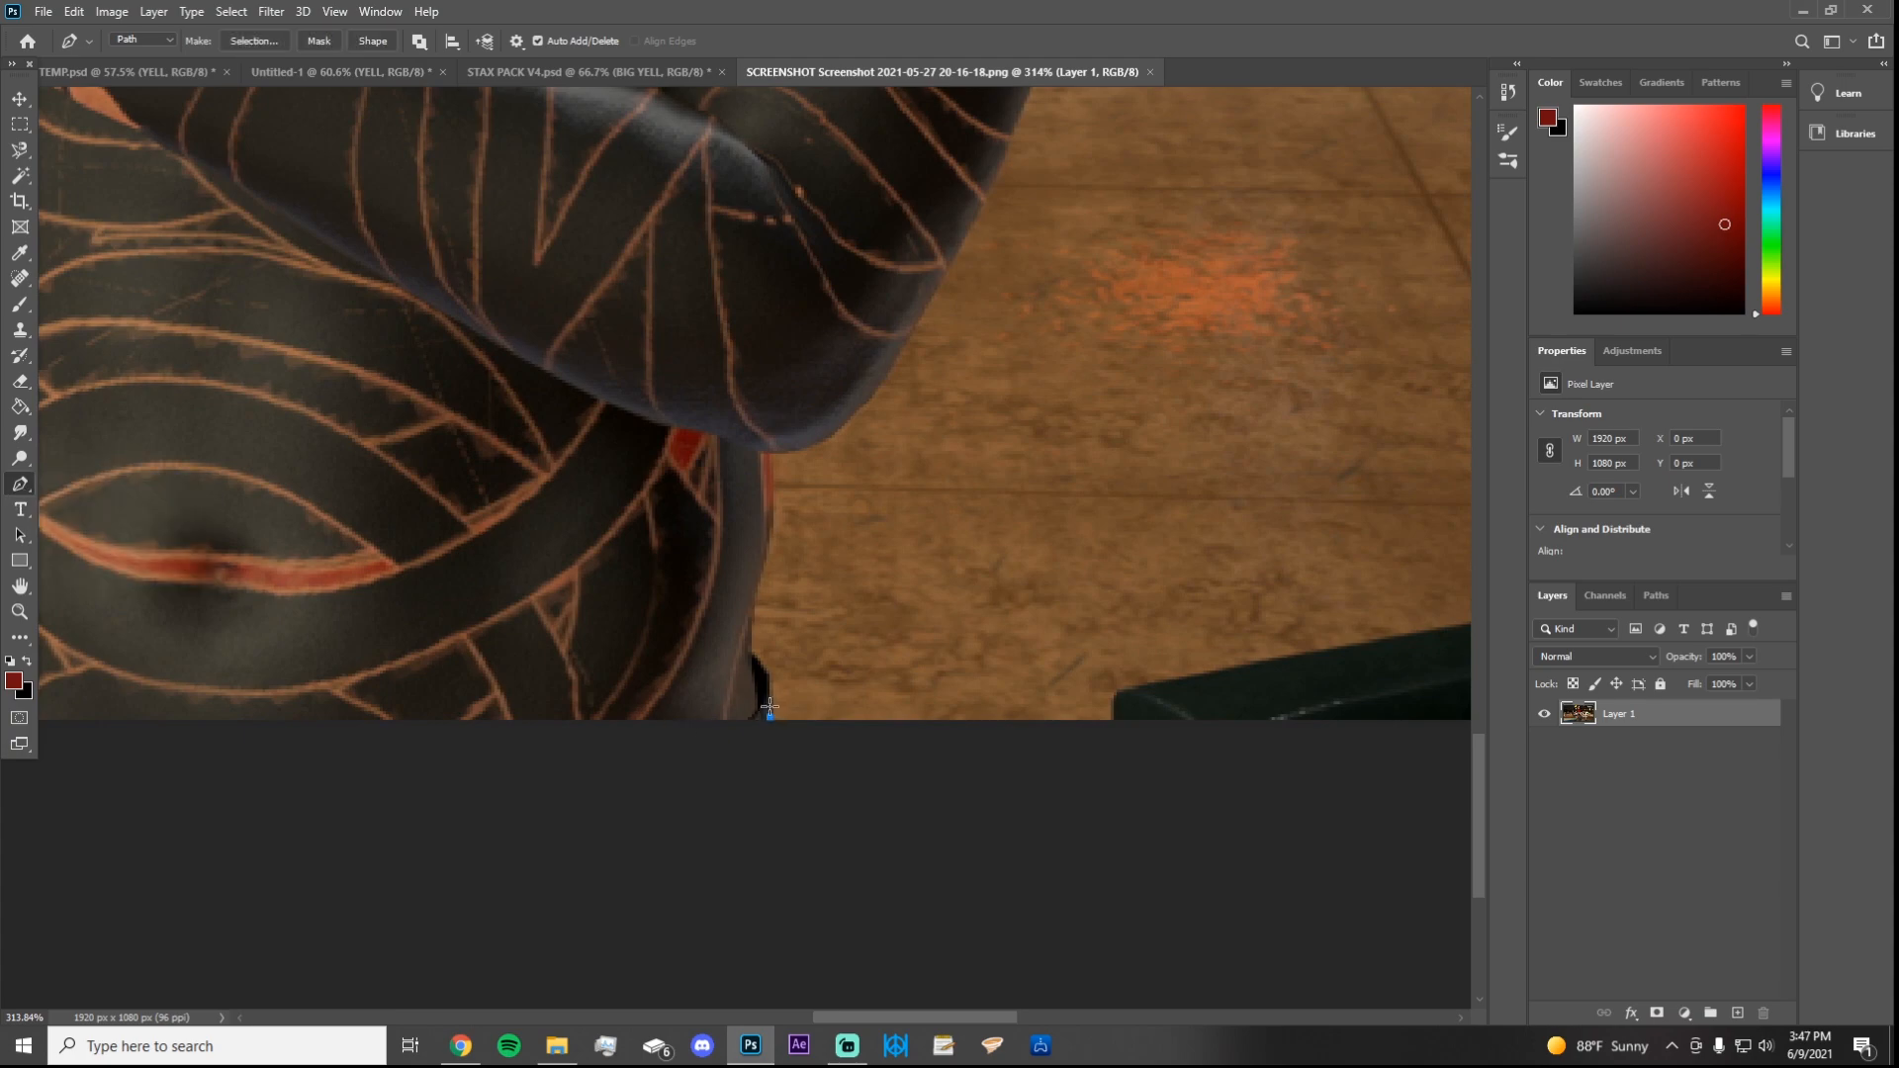
left_click(769, 685)
left_click(766, 670)
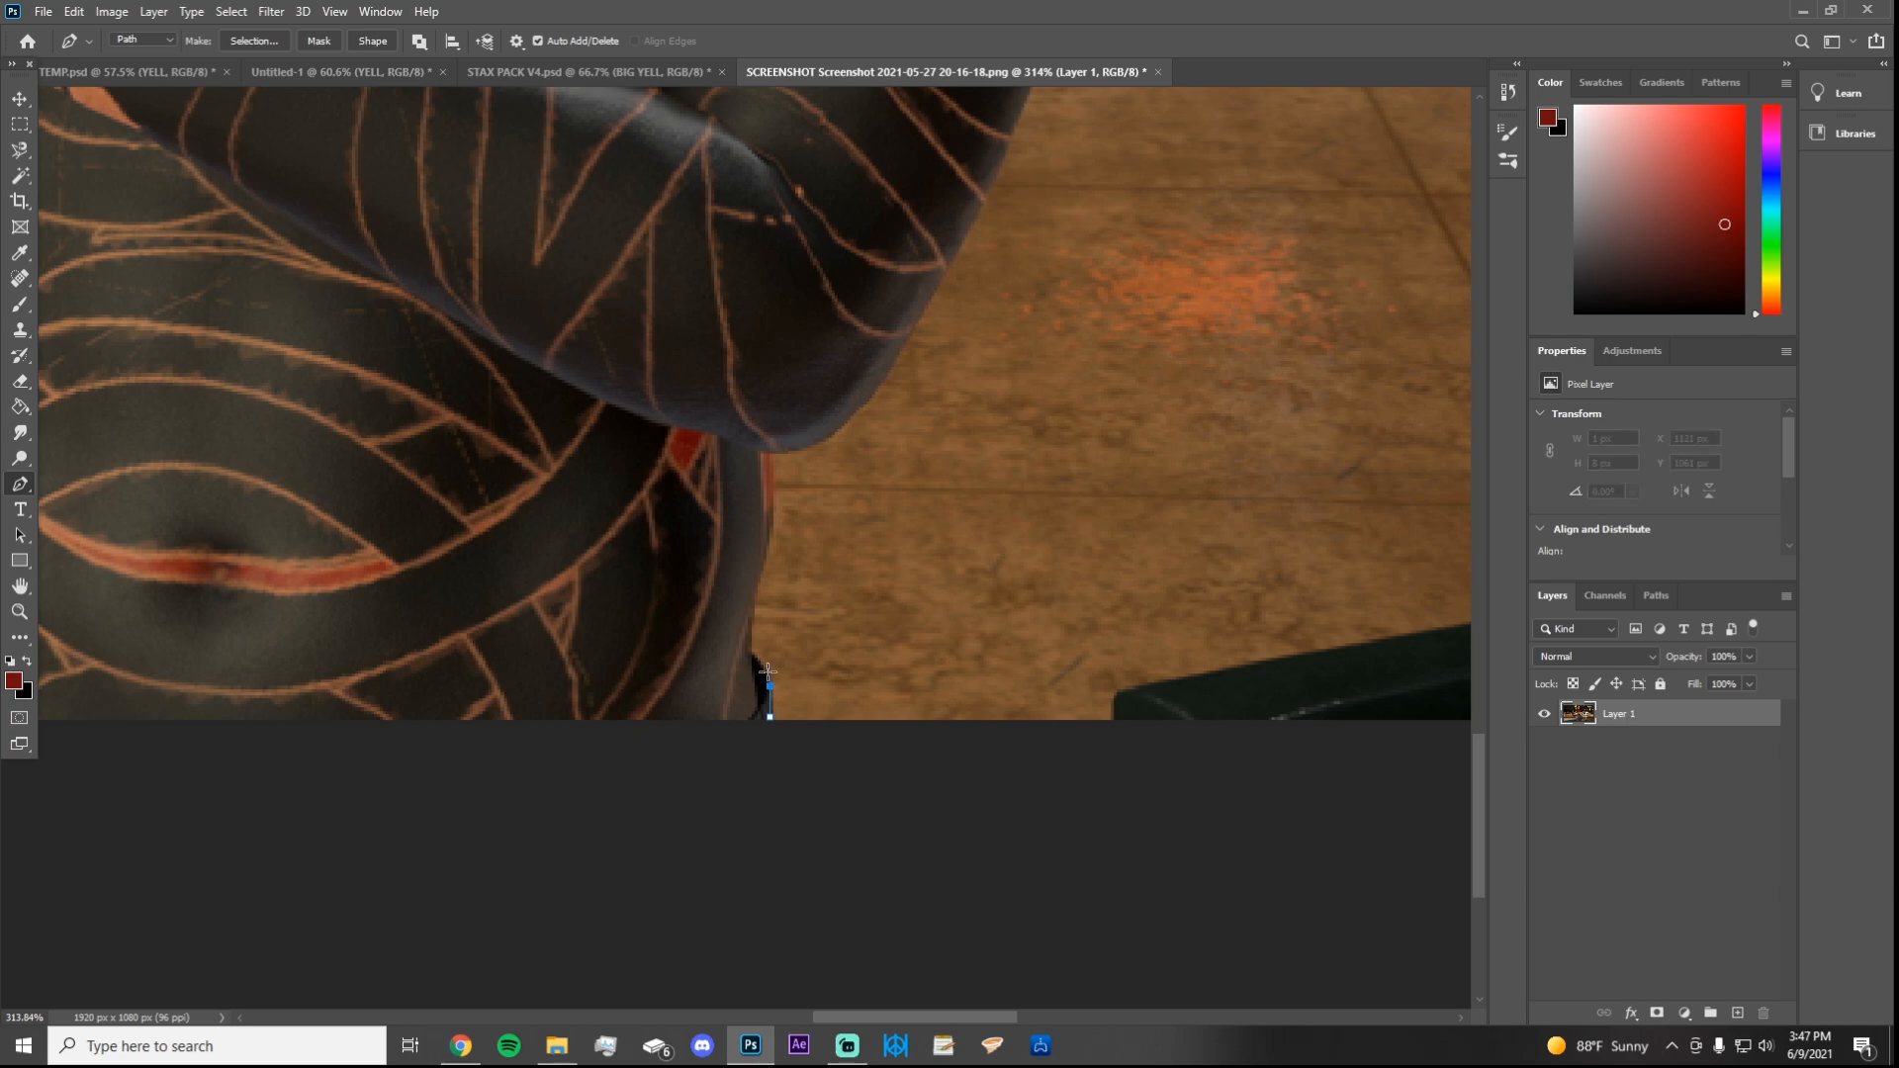
left_click(748, 651)
left_click(751, 633)
left_click(757, 609)
left_click(764, 557)
left_click(771, 537)
left_click(776, 512)
left_click(777, 485)
Step: Continue the Pen tool path around the underside of the player's elbow and onto the lower part of the upper arm
scroll(922, 446, "down", 3)
left_click(859, 446)
left_click(896, 407)
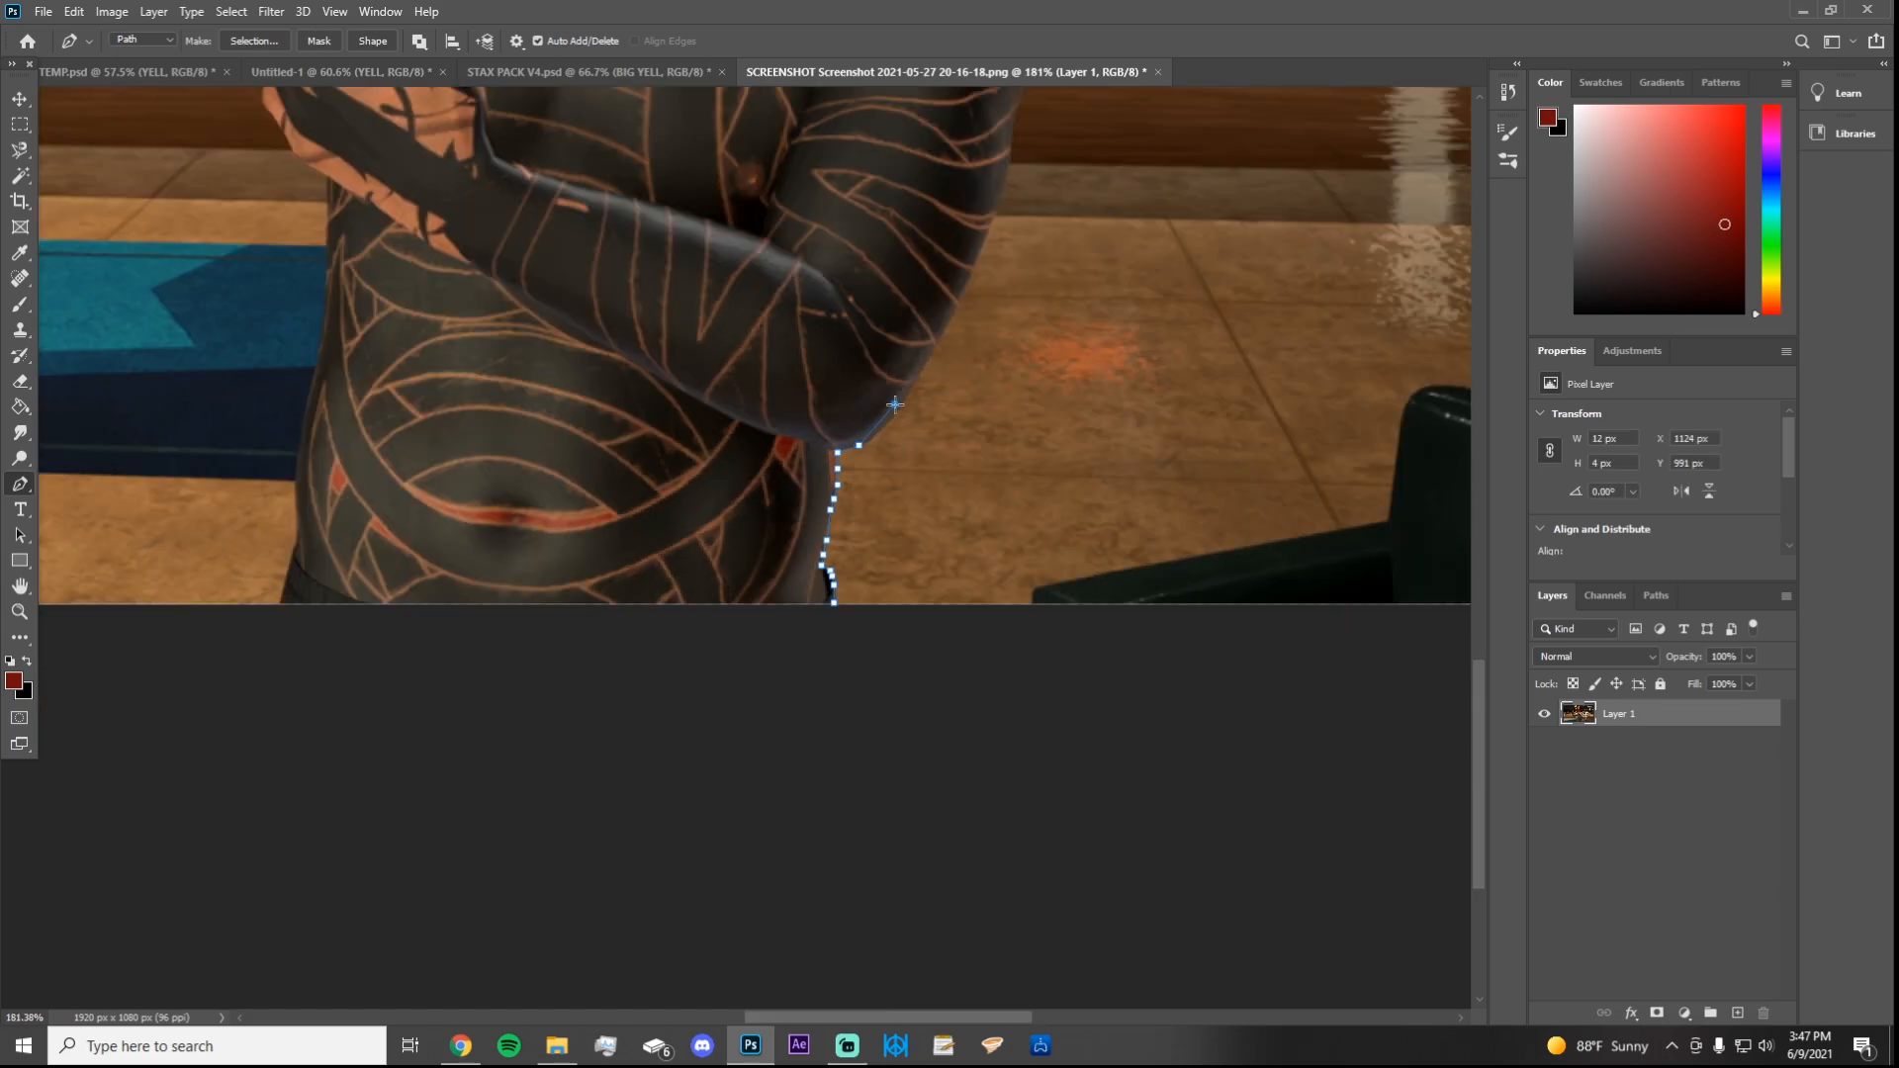
left_click(955, 307)
scroll(927, 416, "down", 3)
scroll(927, 416, "up", 2)
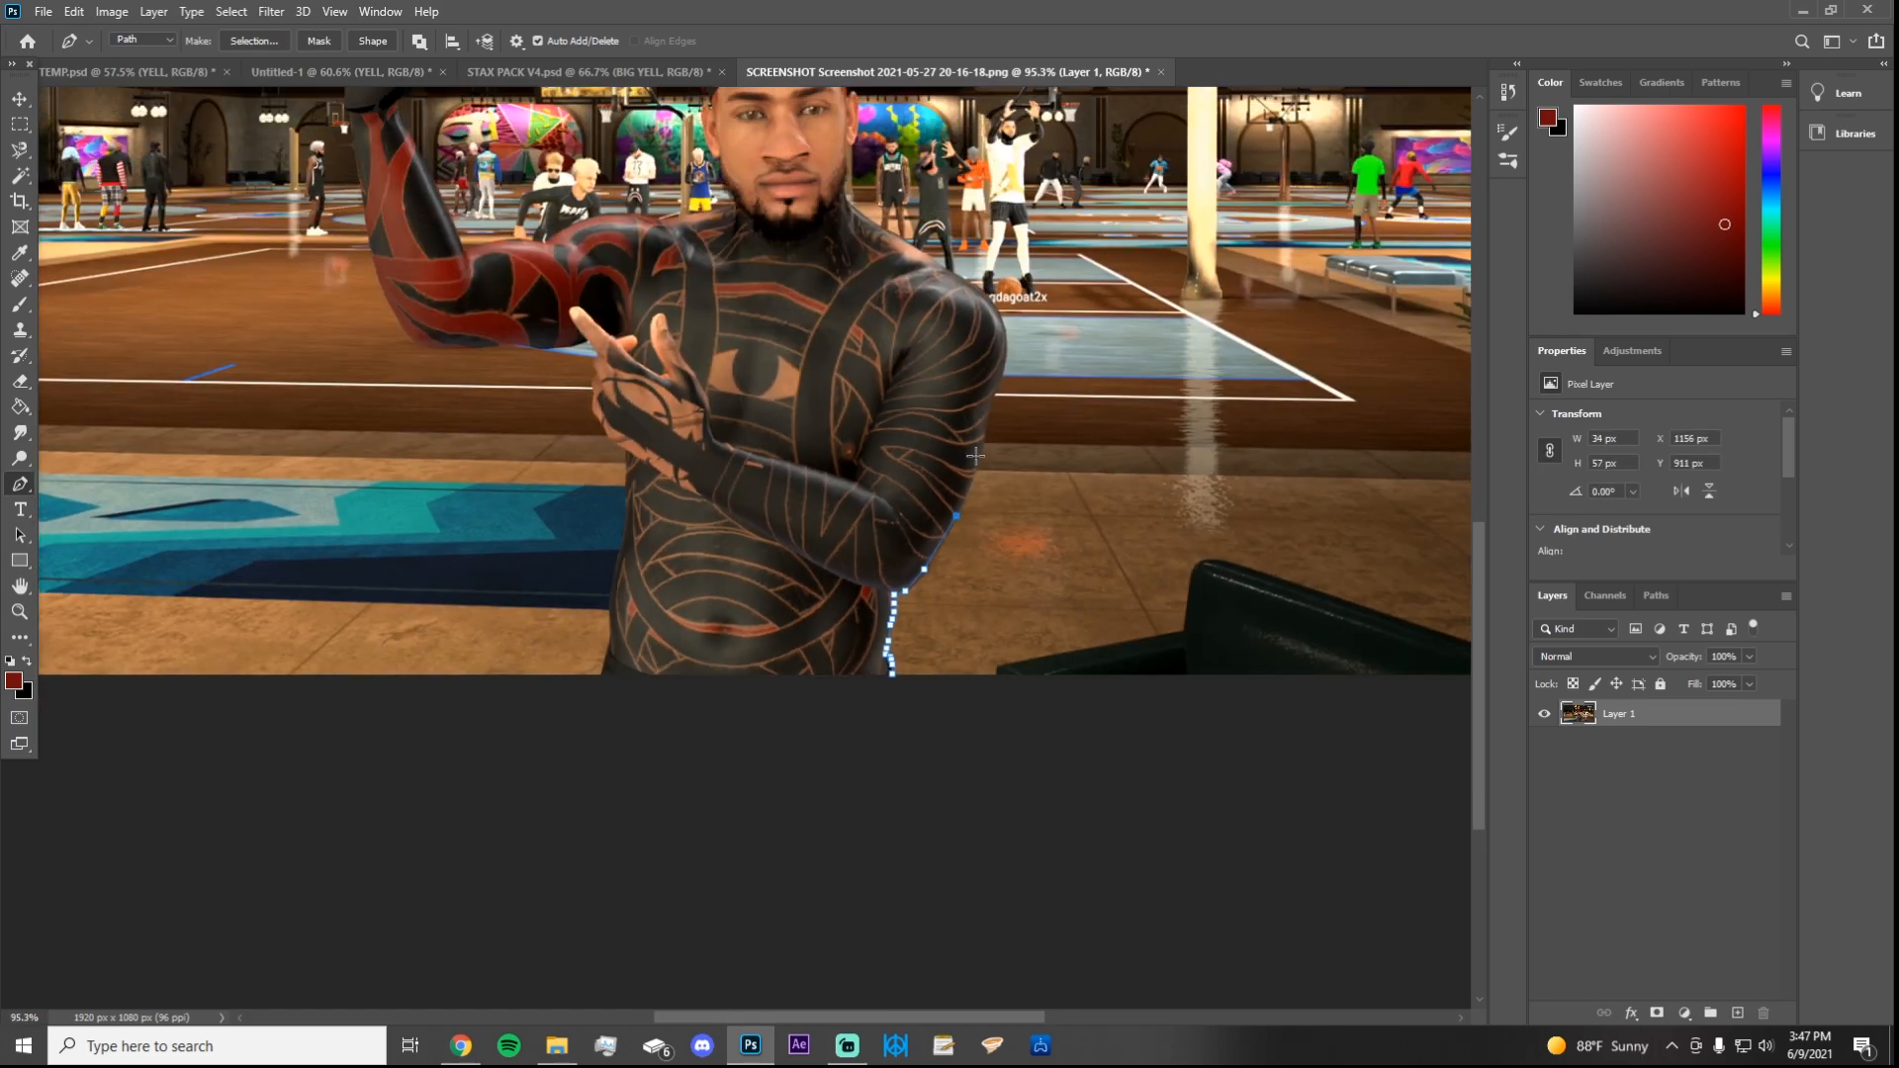
Step: Extend the path up the outer edge of the player's upper arm to the shoulder
left_click(974, 465)
left_click(992, 432)
left_click(990, 420)
left_click(990, 391)
left_click(1007, 352)
left_click(1008, 310)
scroll(984, 295, "up", 3)
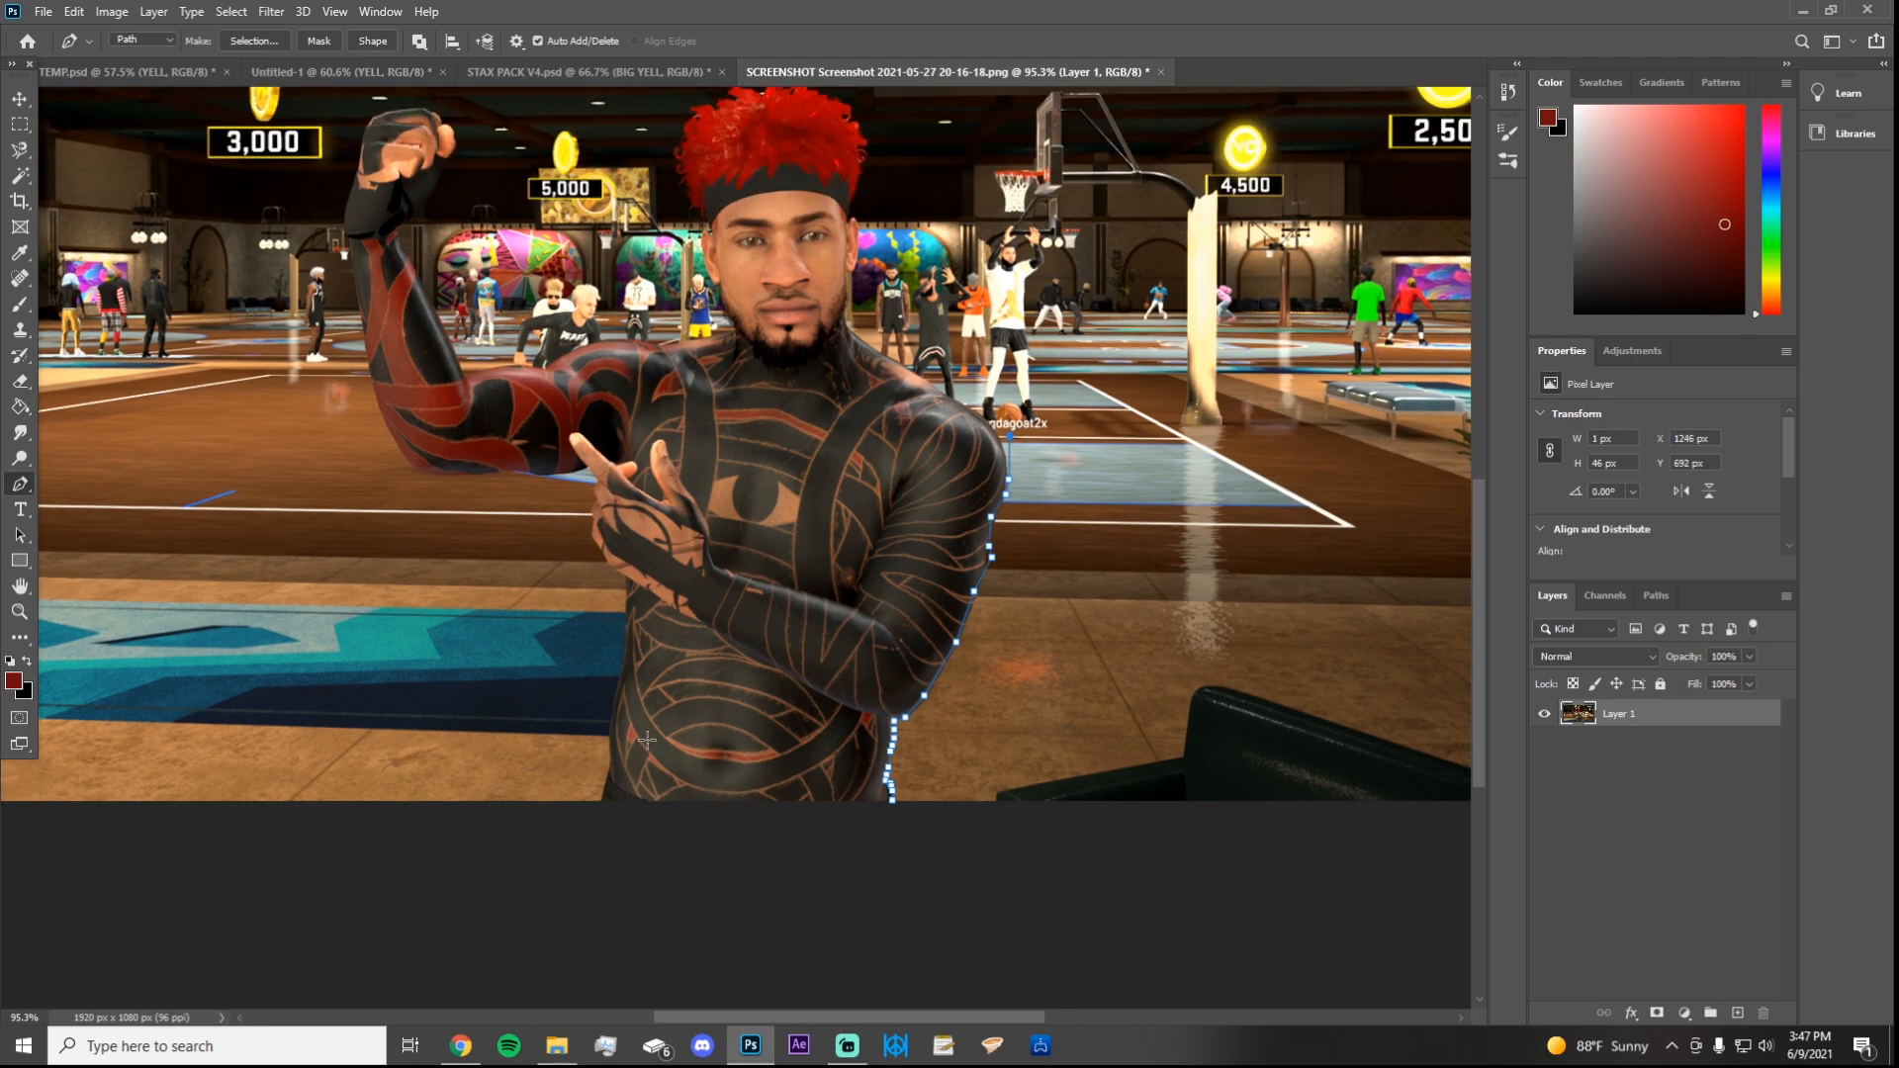
Step: Run the path over the shoulder, roughly down across the torso and along the image's lower edge, closing it at the starting anchor
scroll(1018, 579, "up", 4)
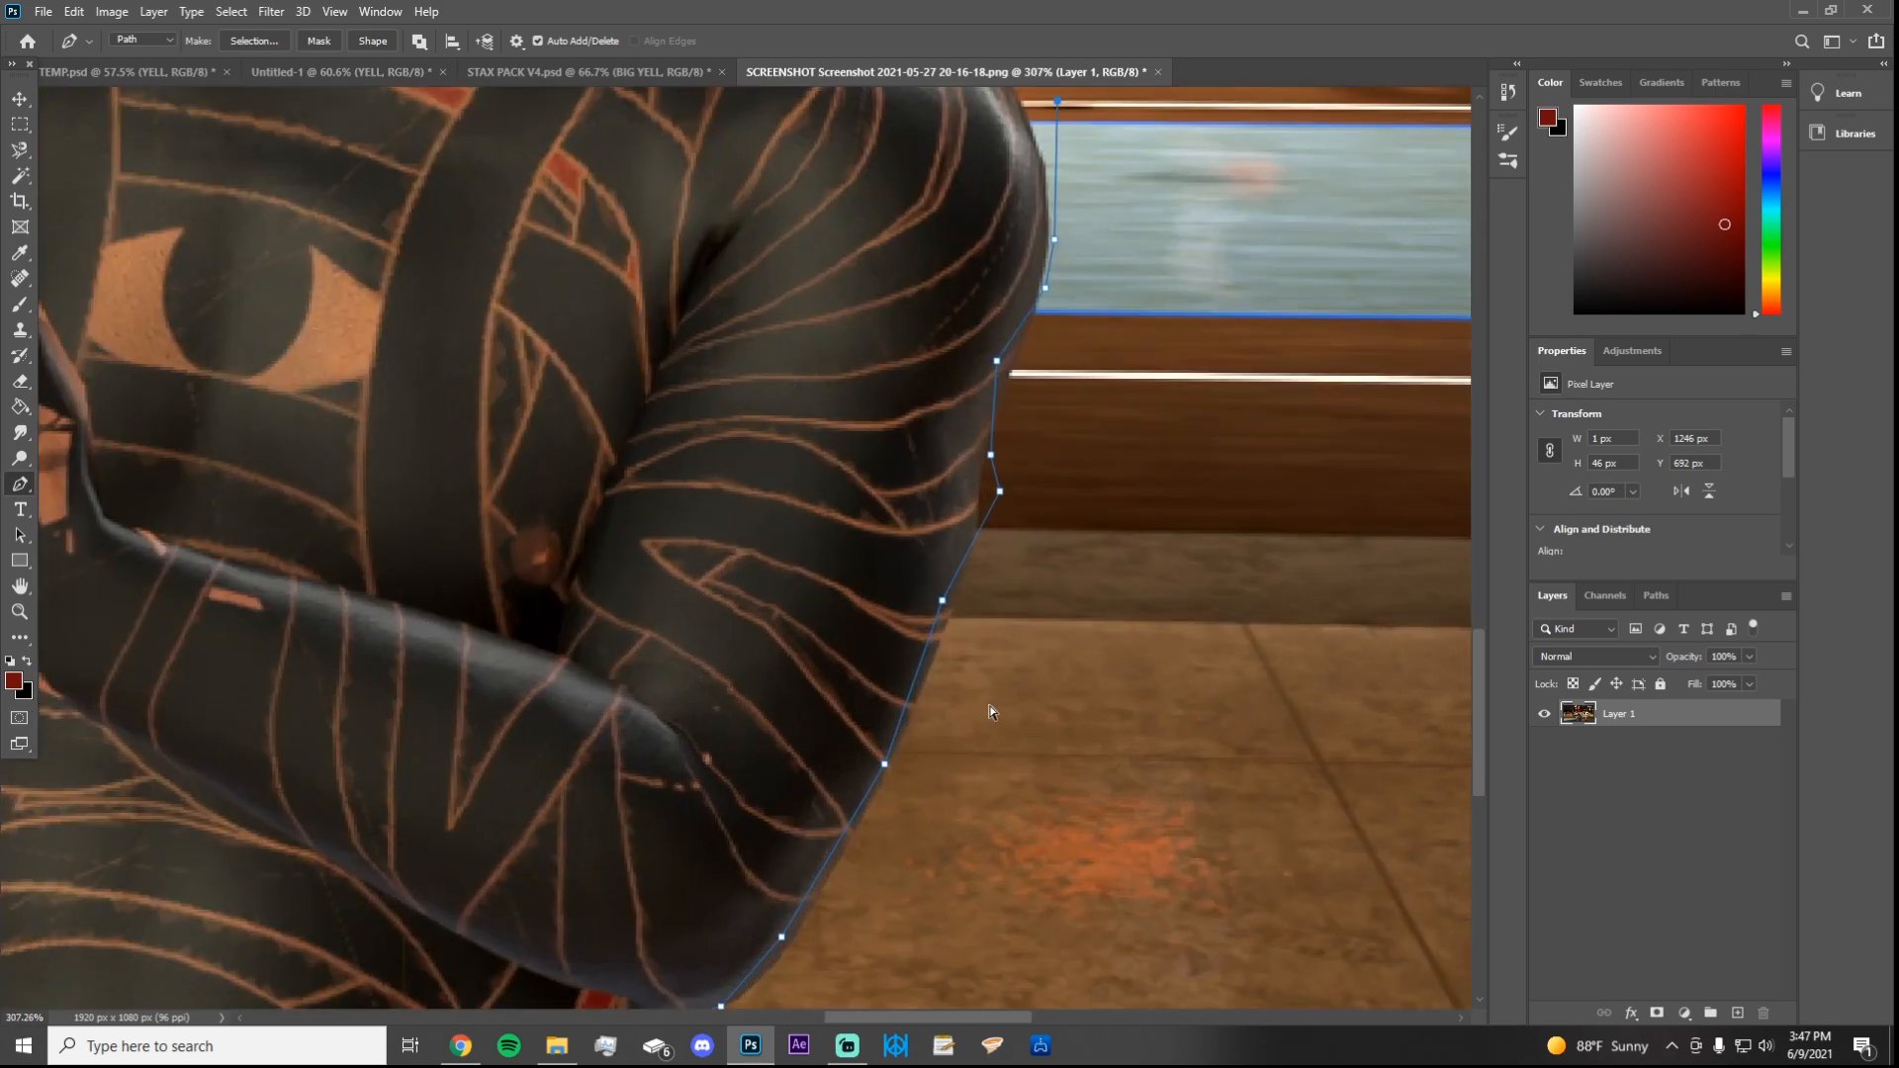
scroll(990, 706, "down", 2)
scroll(989, 705, "down", 2)
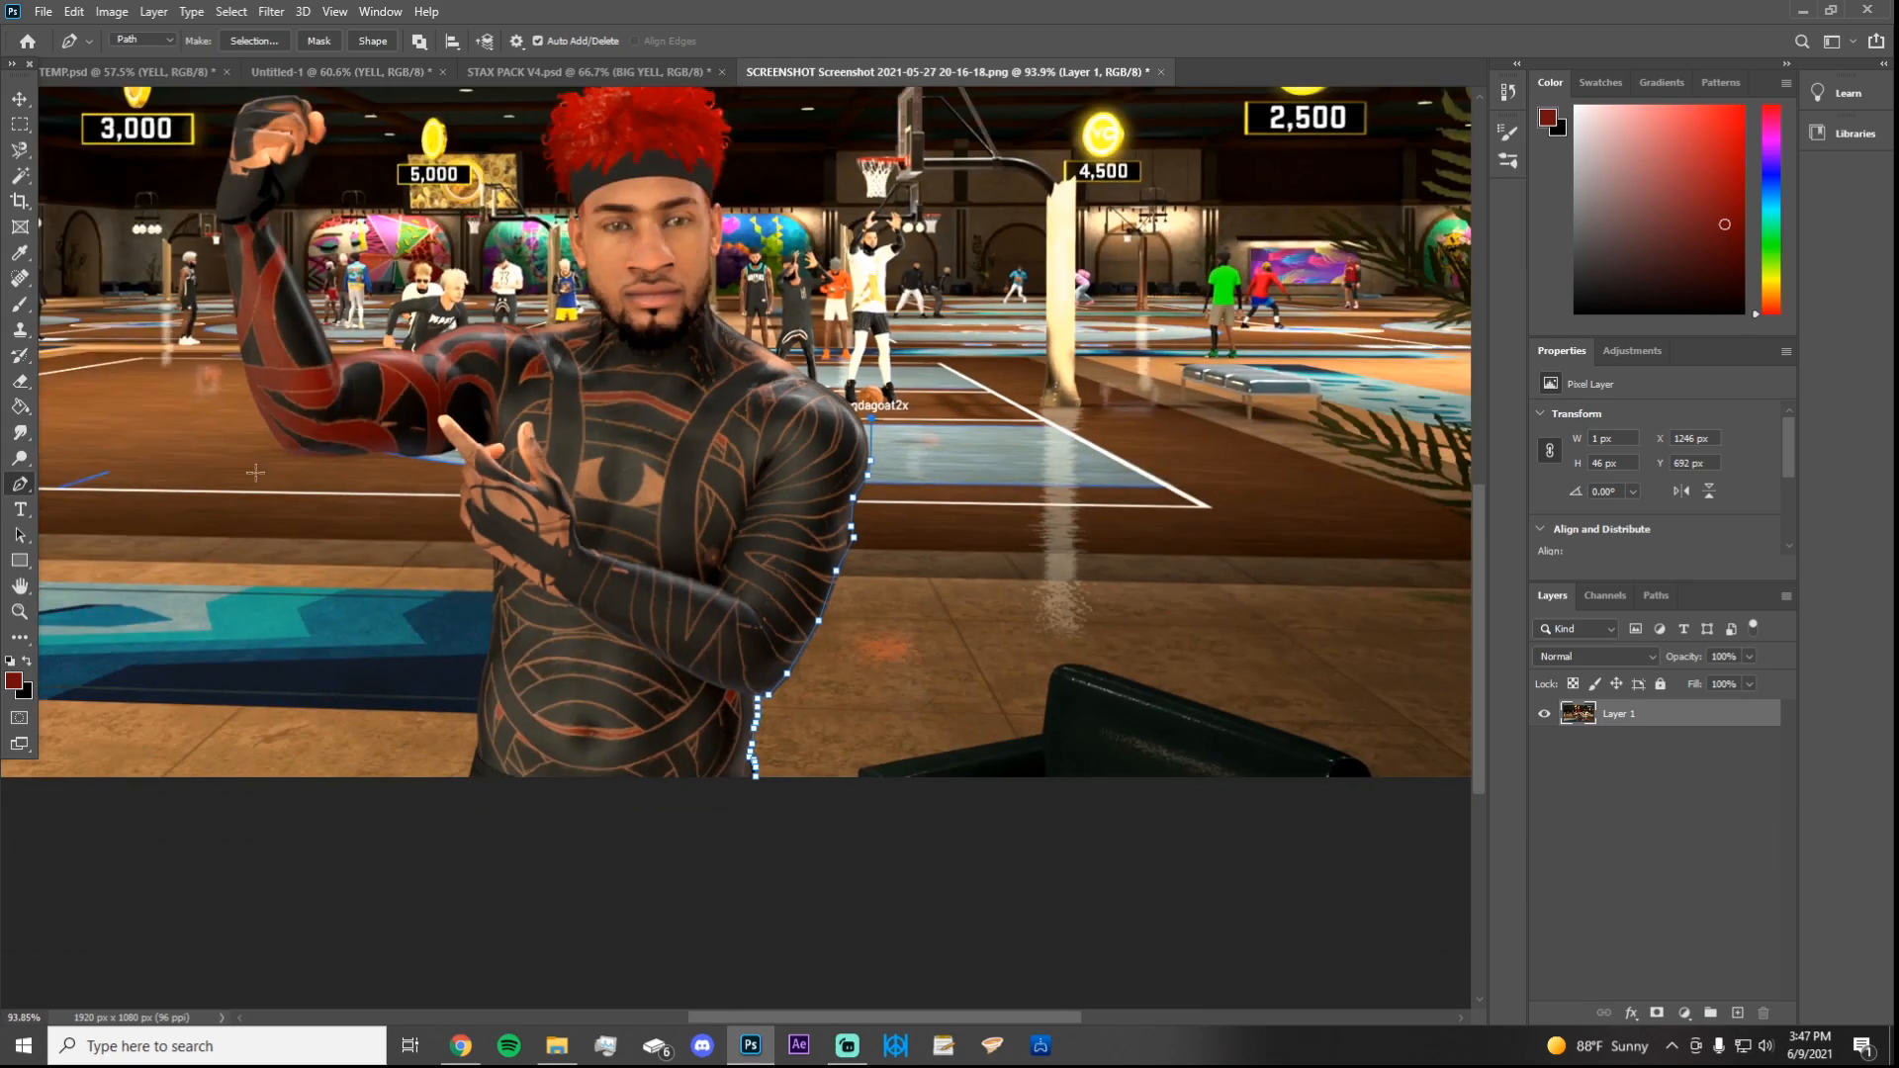
left_click(781, 364)
left_click(690, 324)
left_click(510, 461)
left_click(601, 732)
left_click(638, 768)
scroll(754, 786, "up", 5)
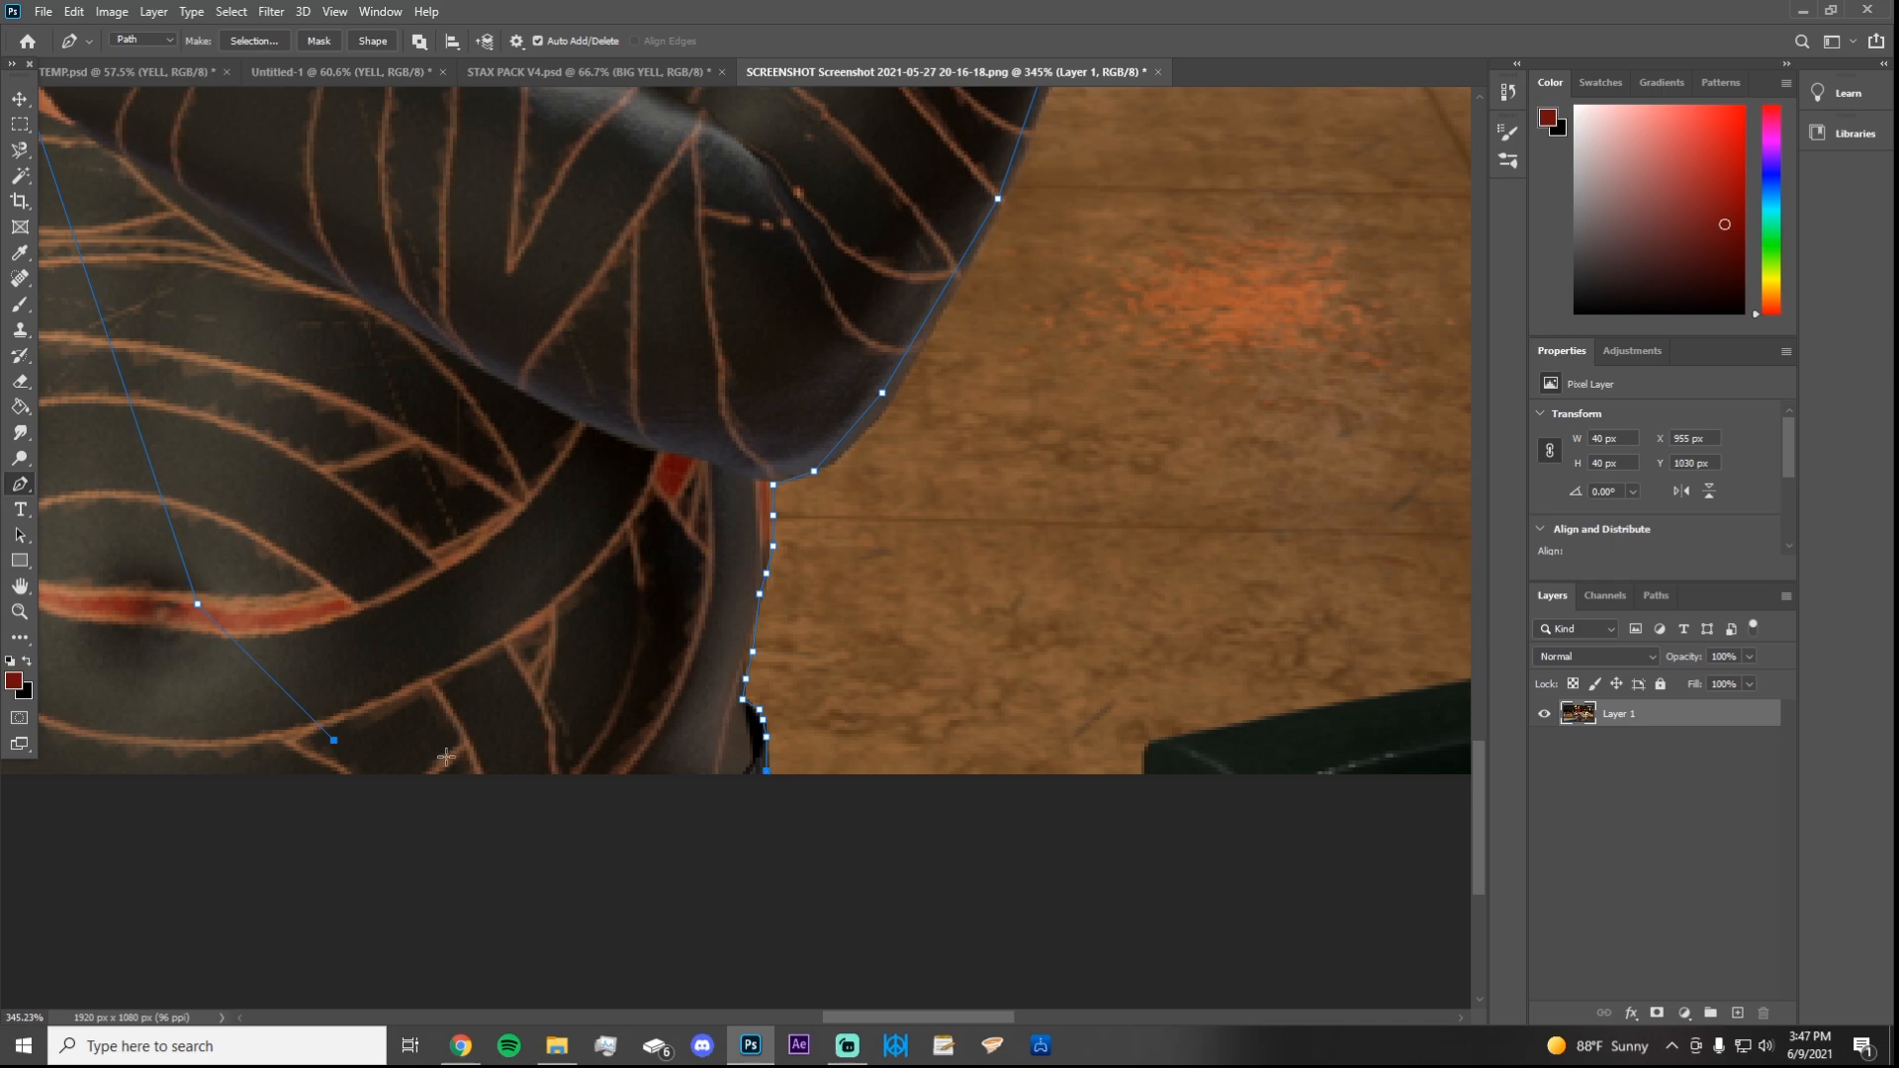
left_click(493, 753)
left_click(664, 770)
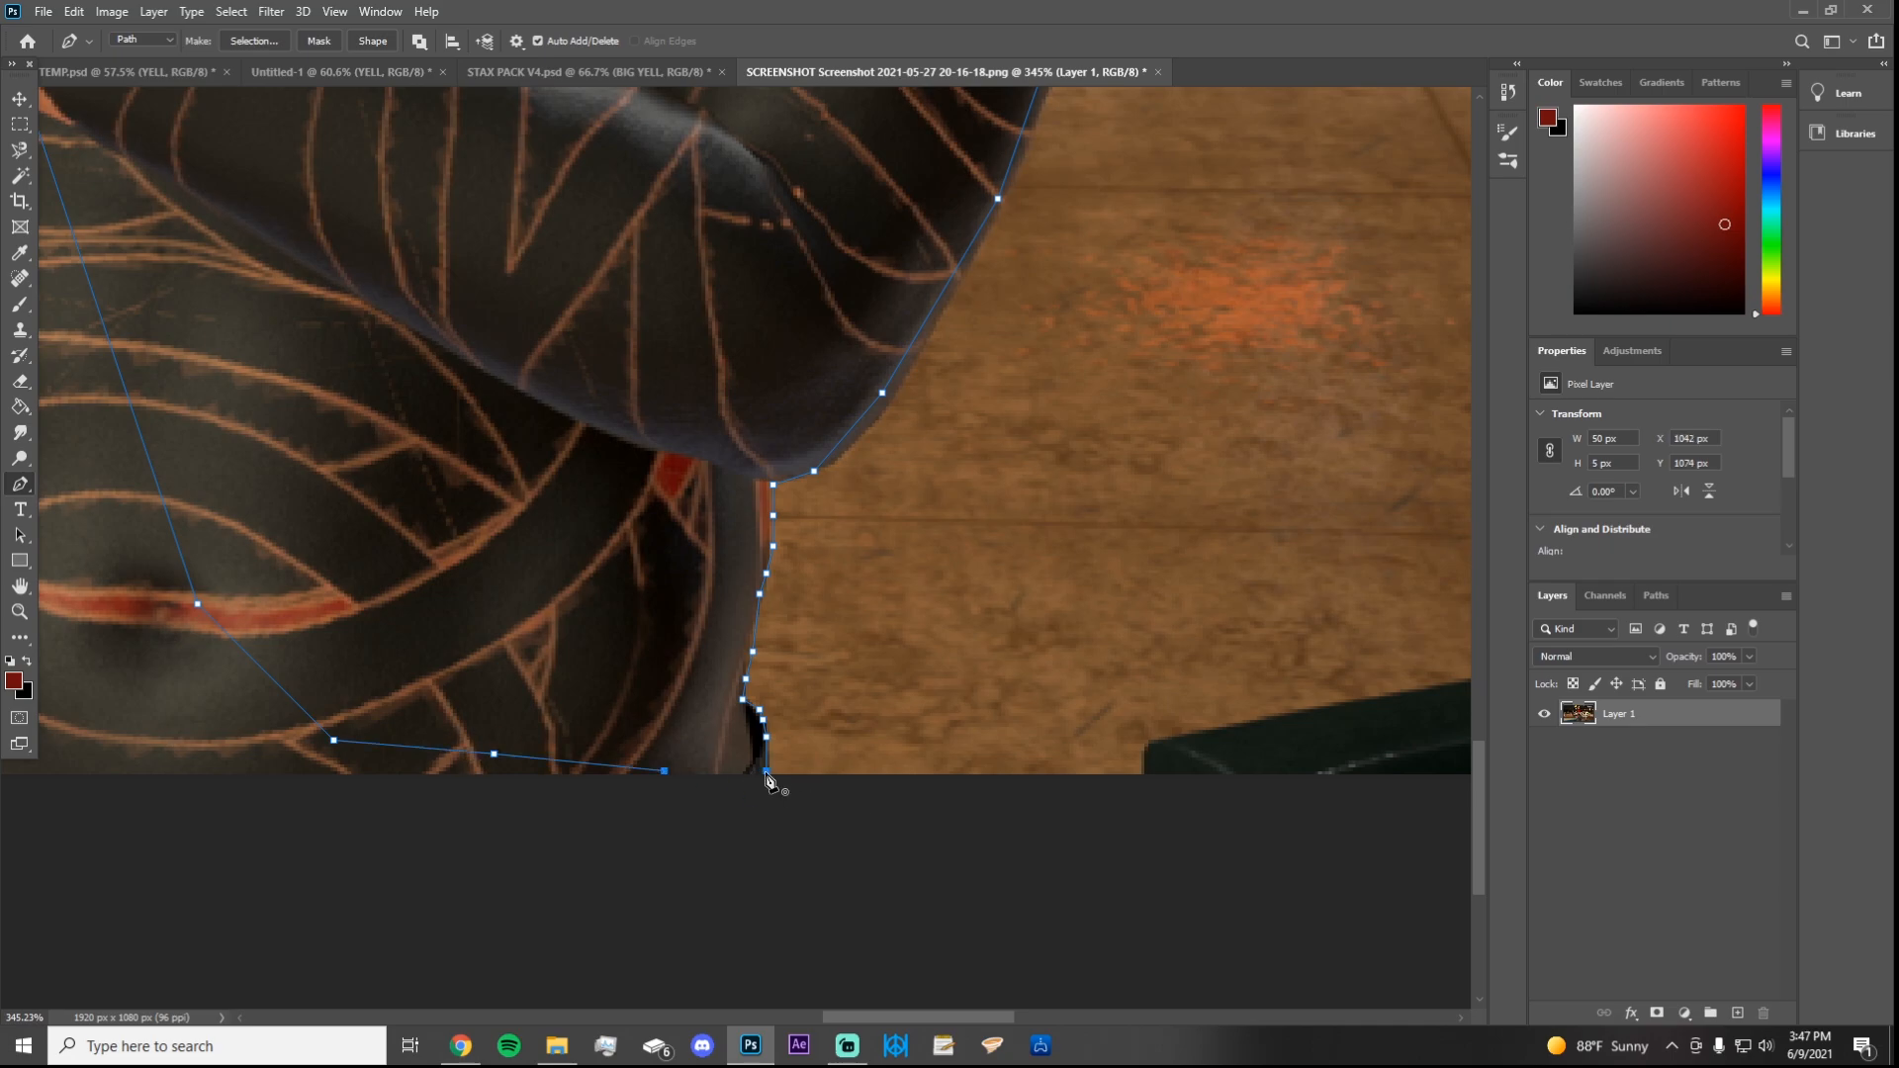
left_click(767, 771)
Step: Convert the closed path into a new anti-aliased selection with a feather radius of 0 pixels
scroll(550, 462, "down", 8)
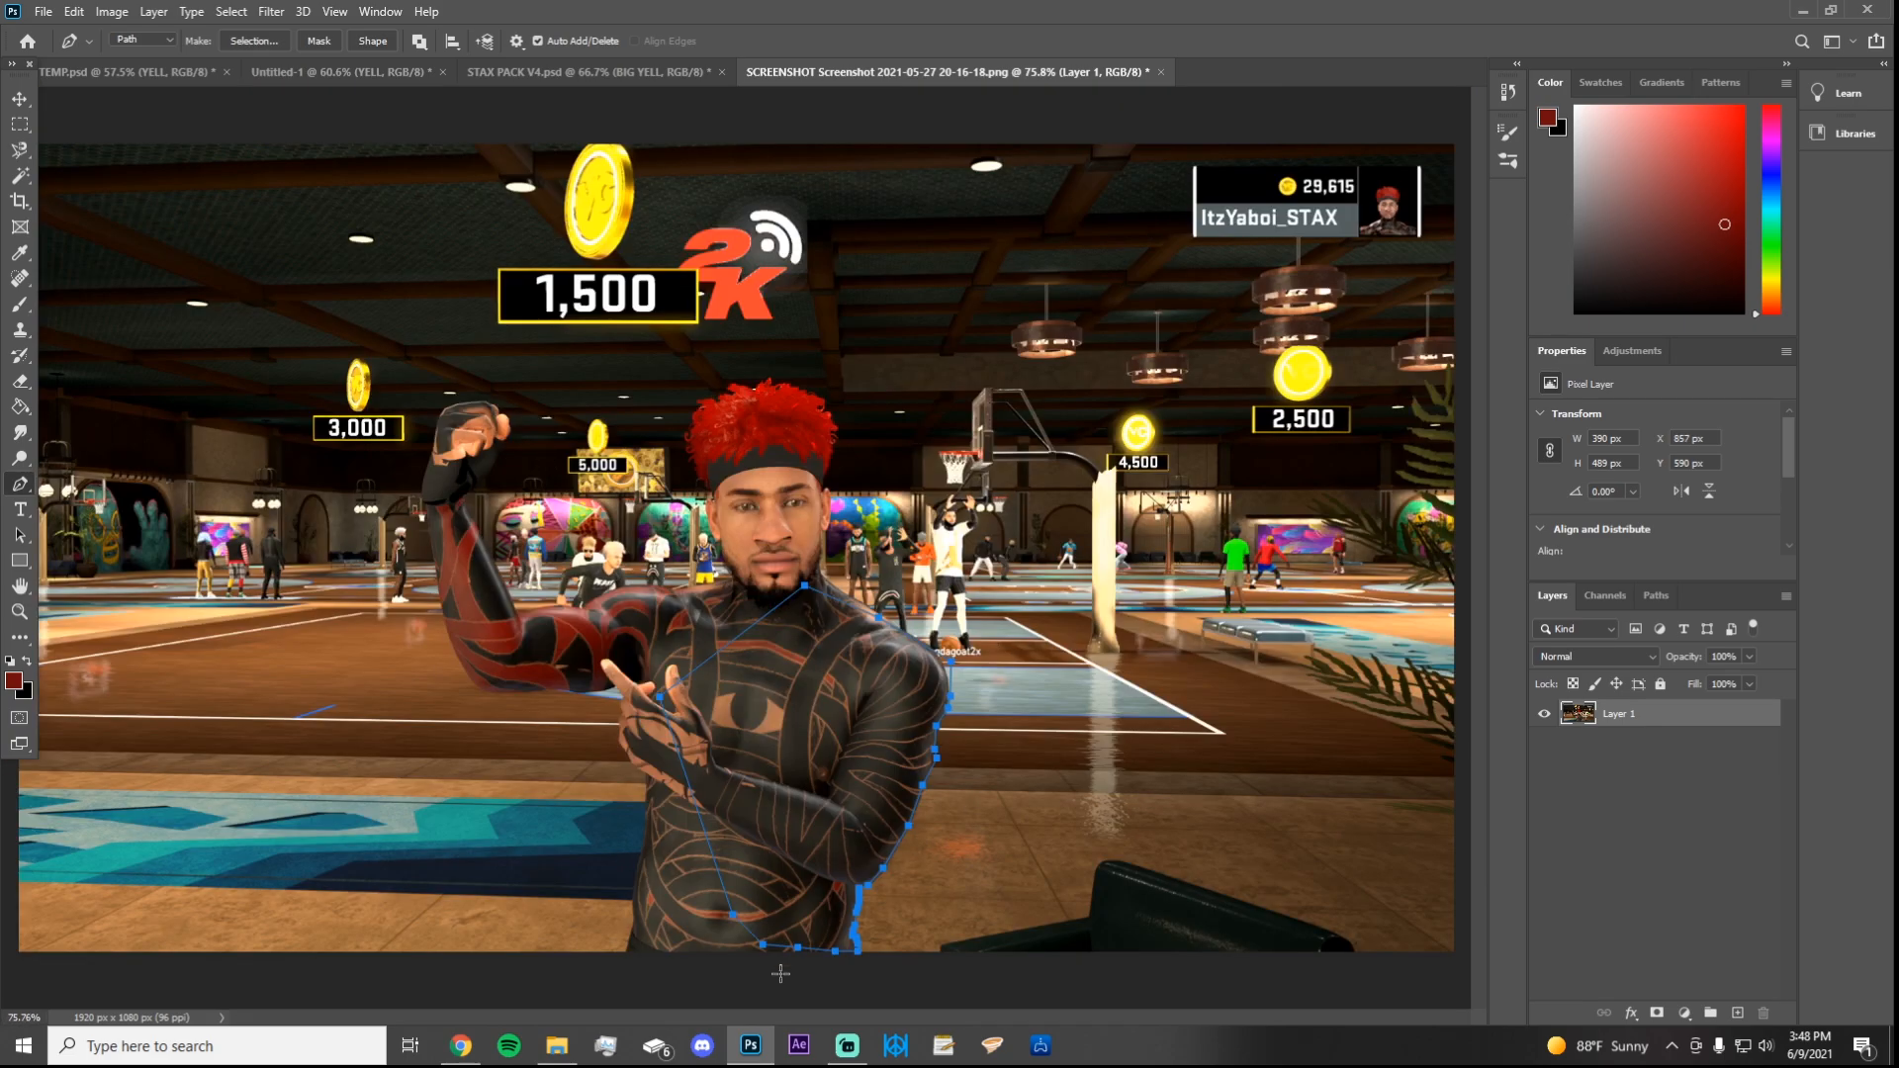
right_click(779, 694)
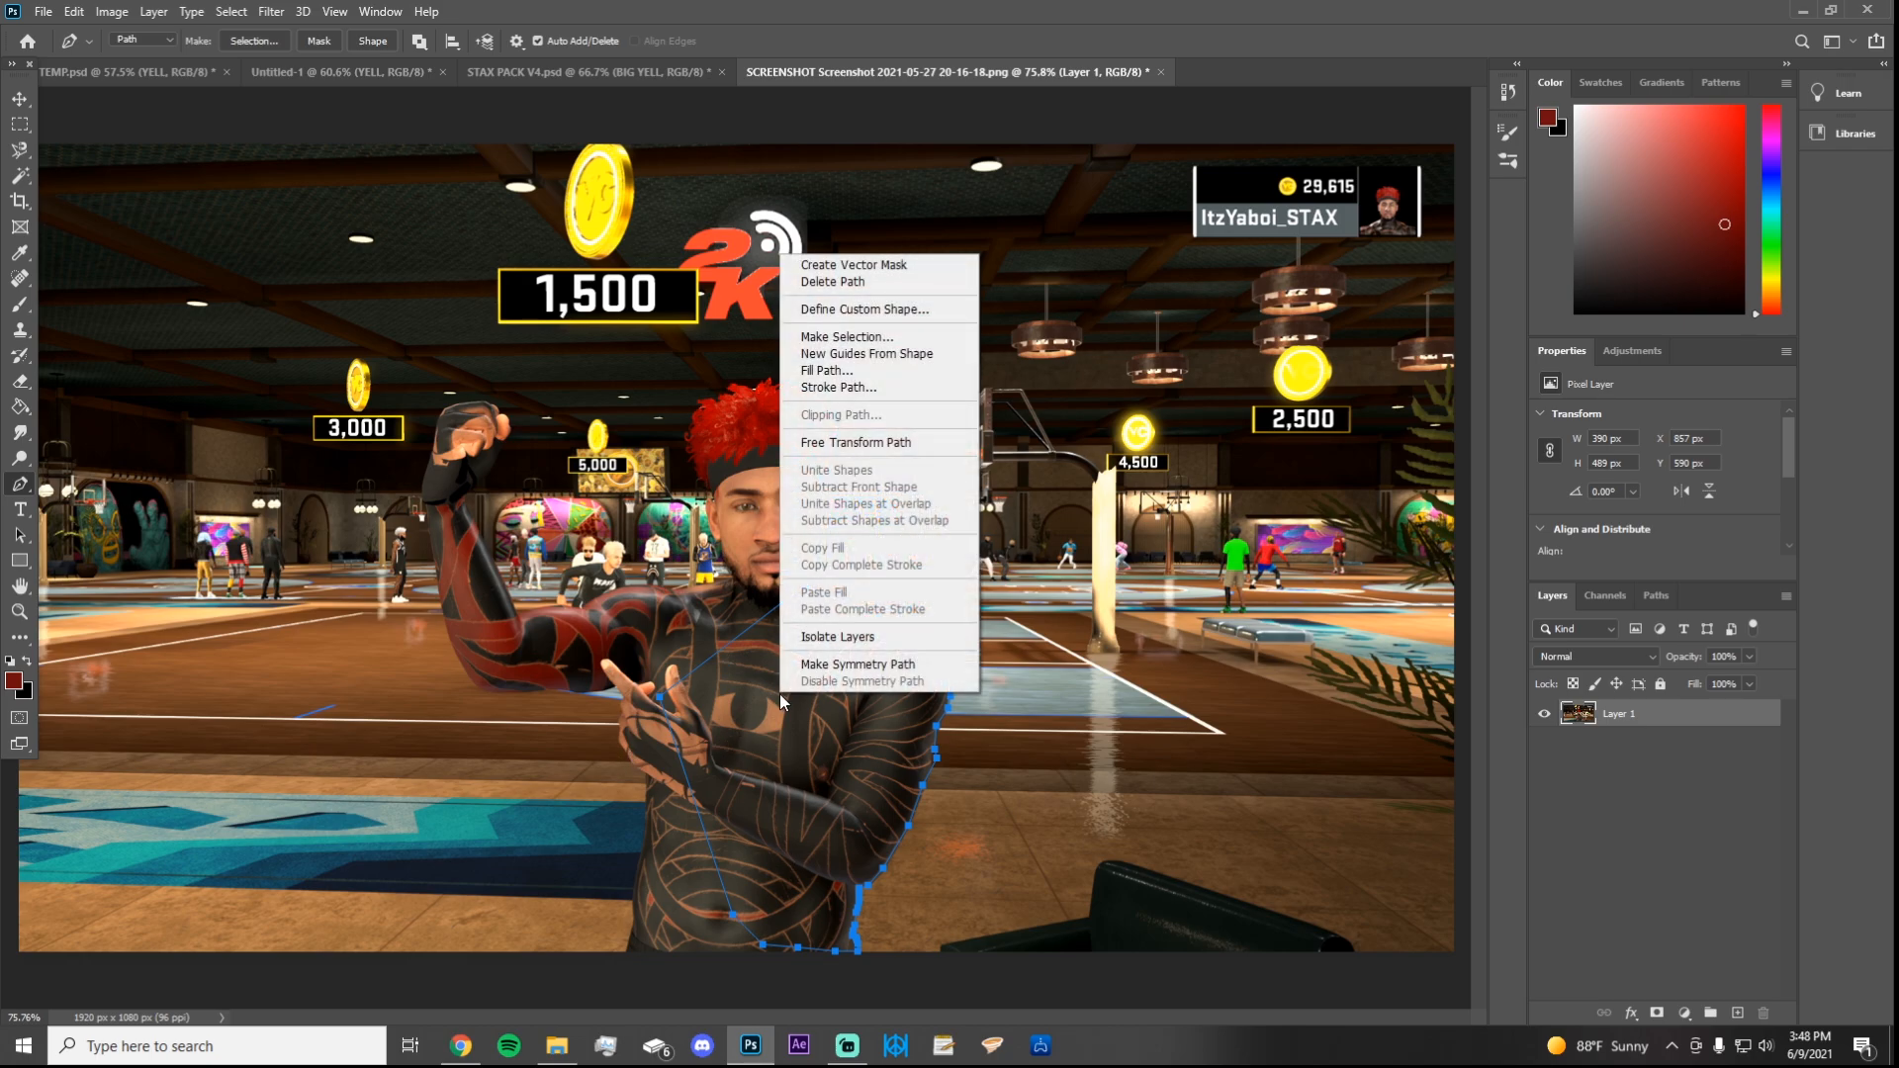
left_click(834, 337)
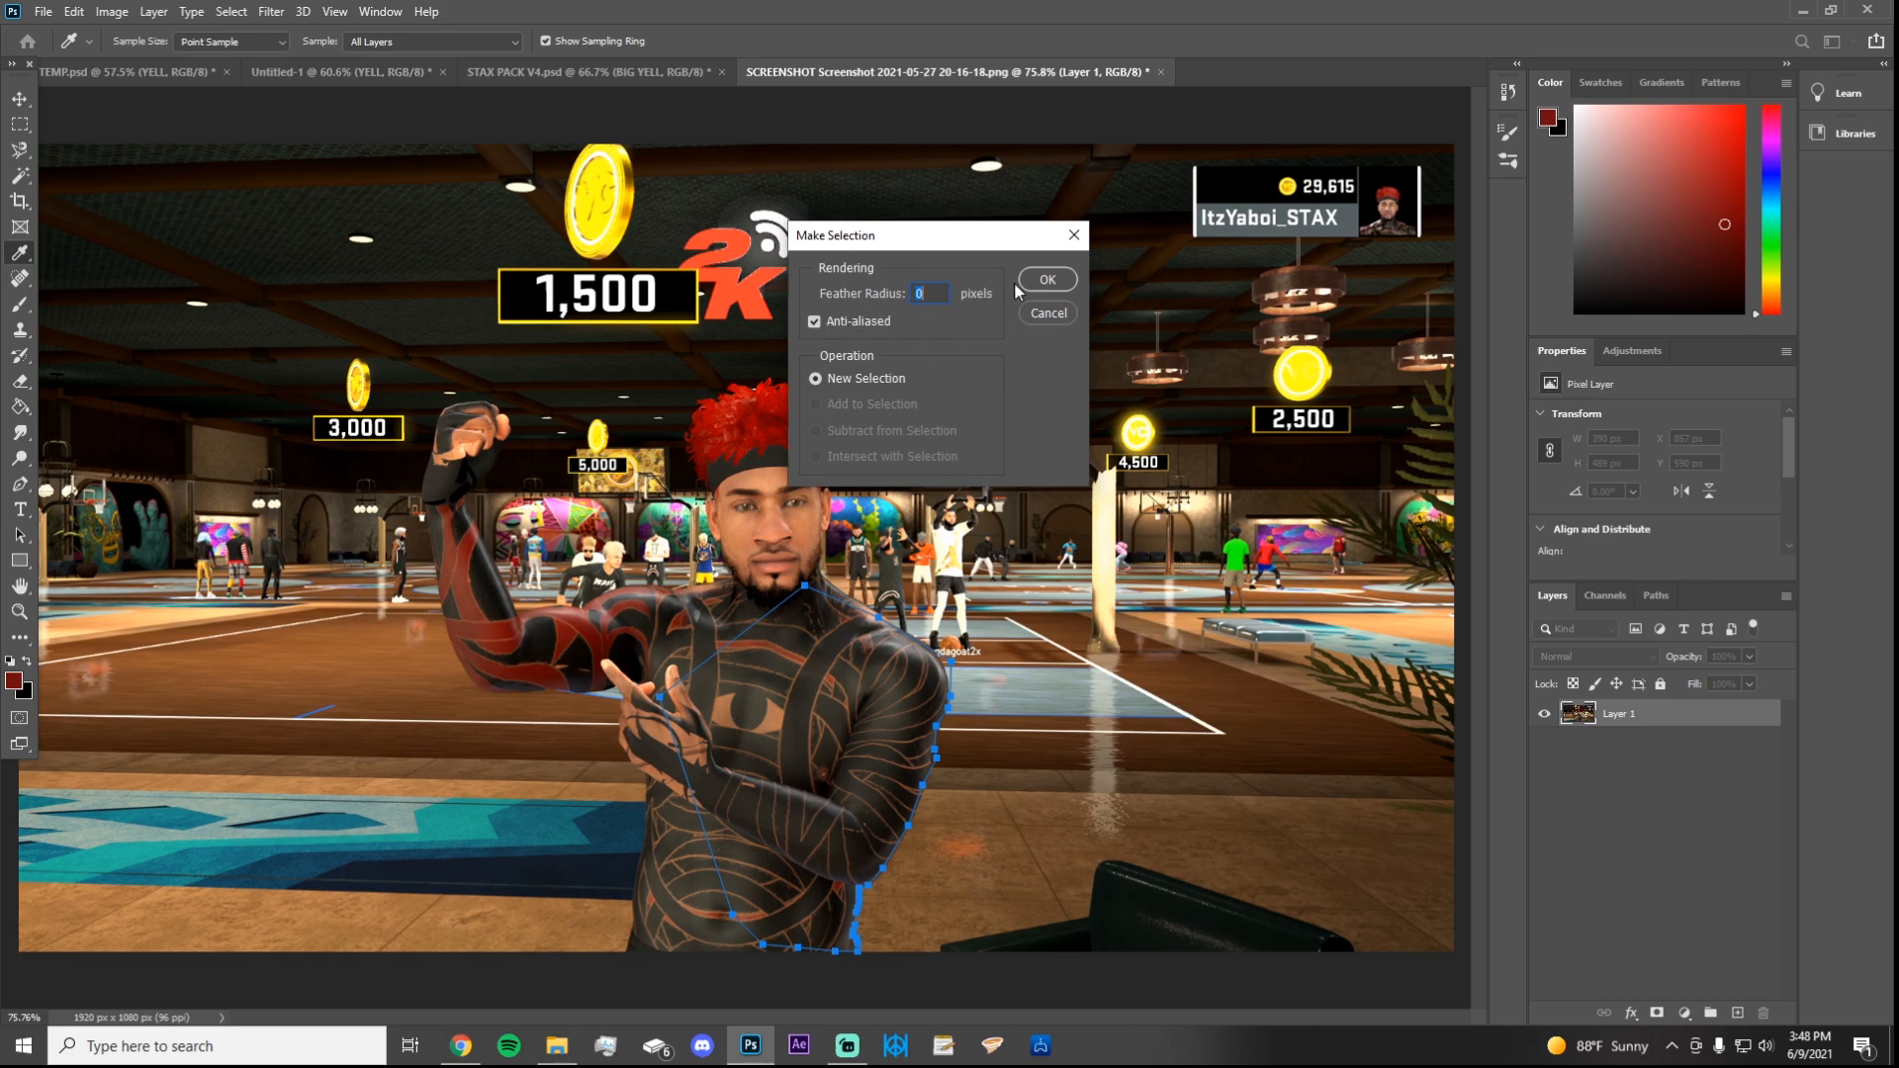
left_click(931, 294)
left_click_drag(938, 234, 1125, 338)
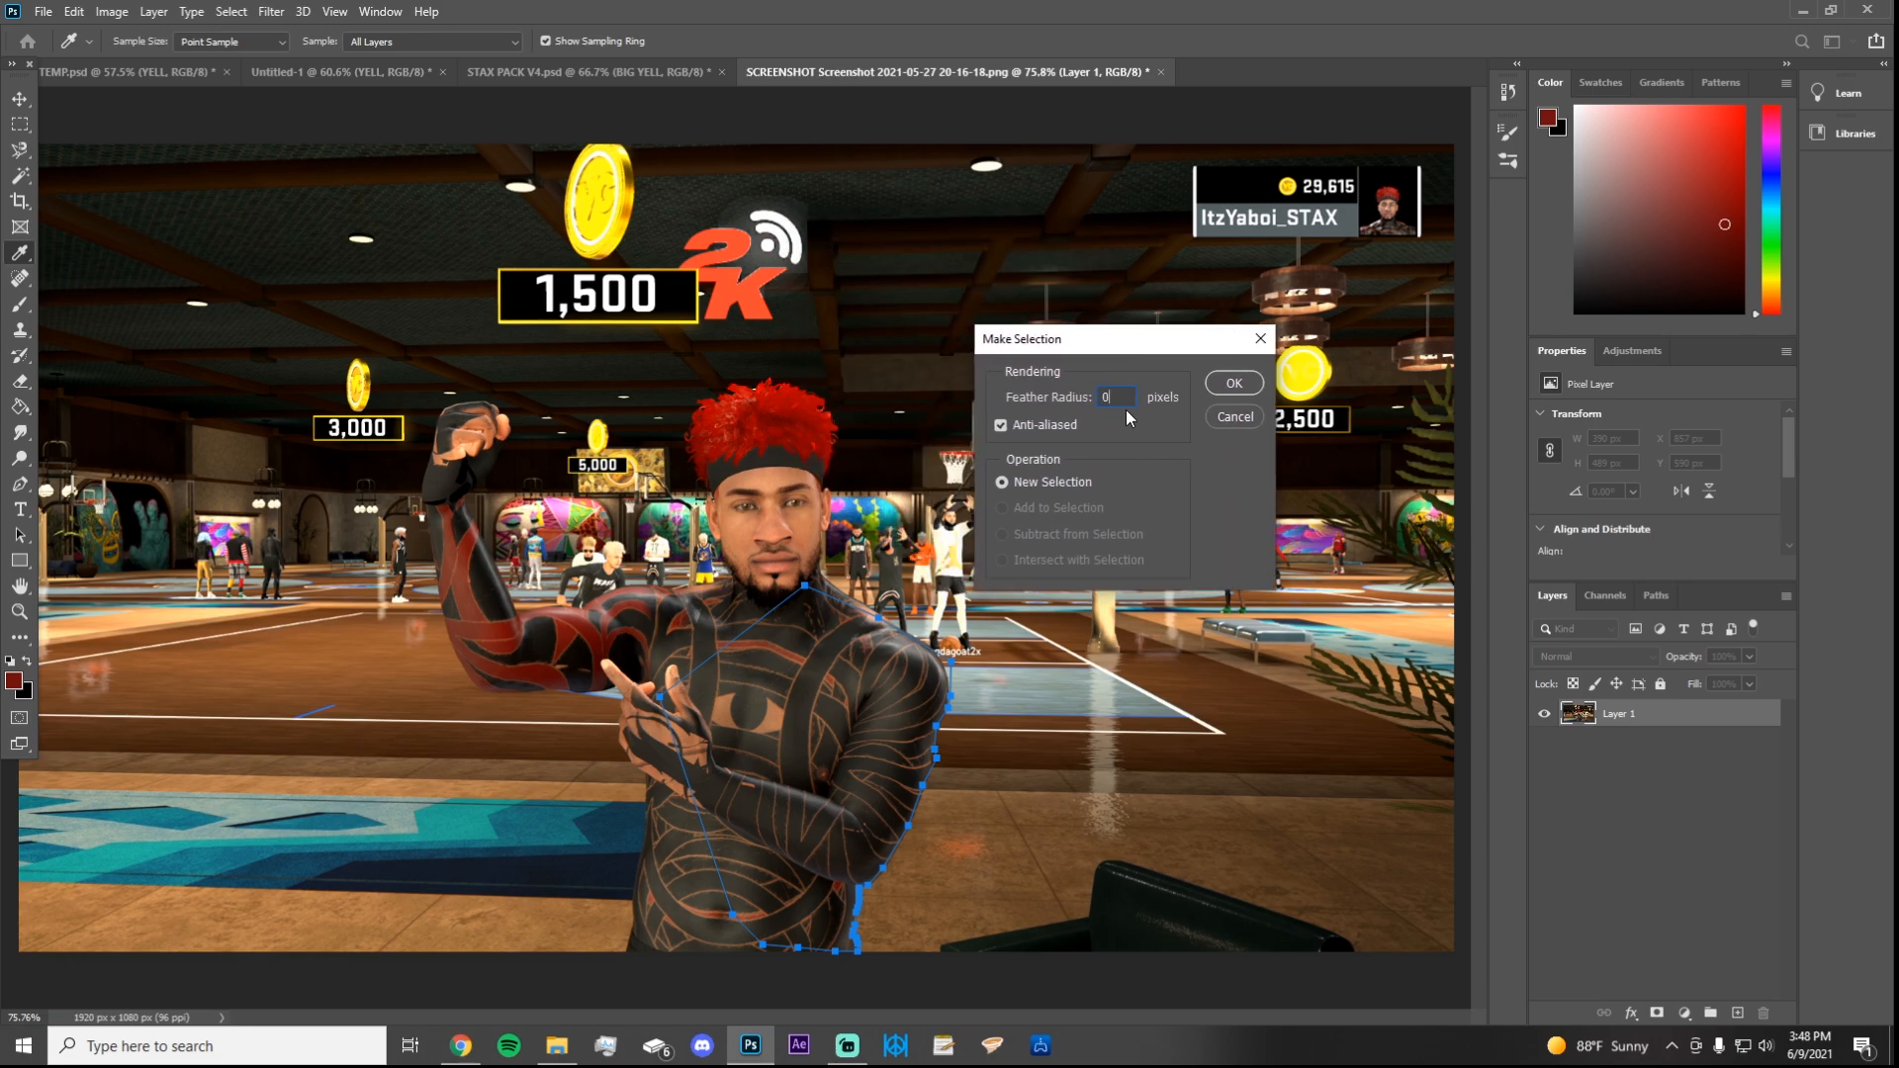
left_click(1226, 384)
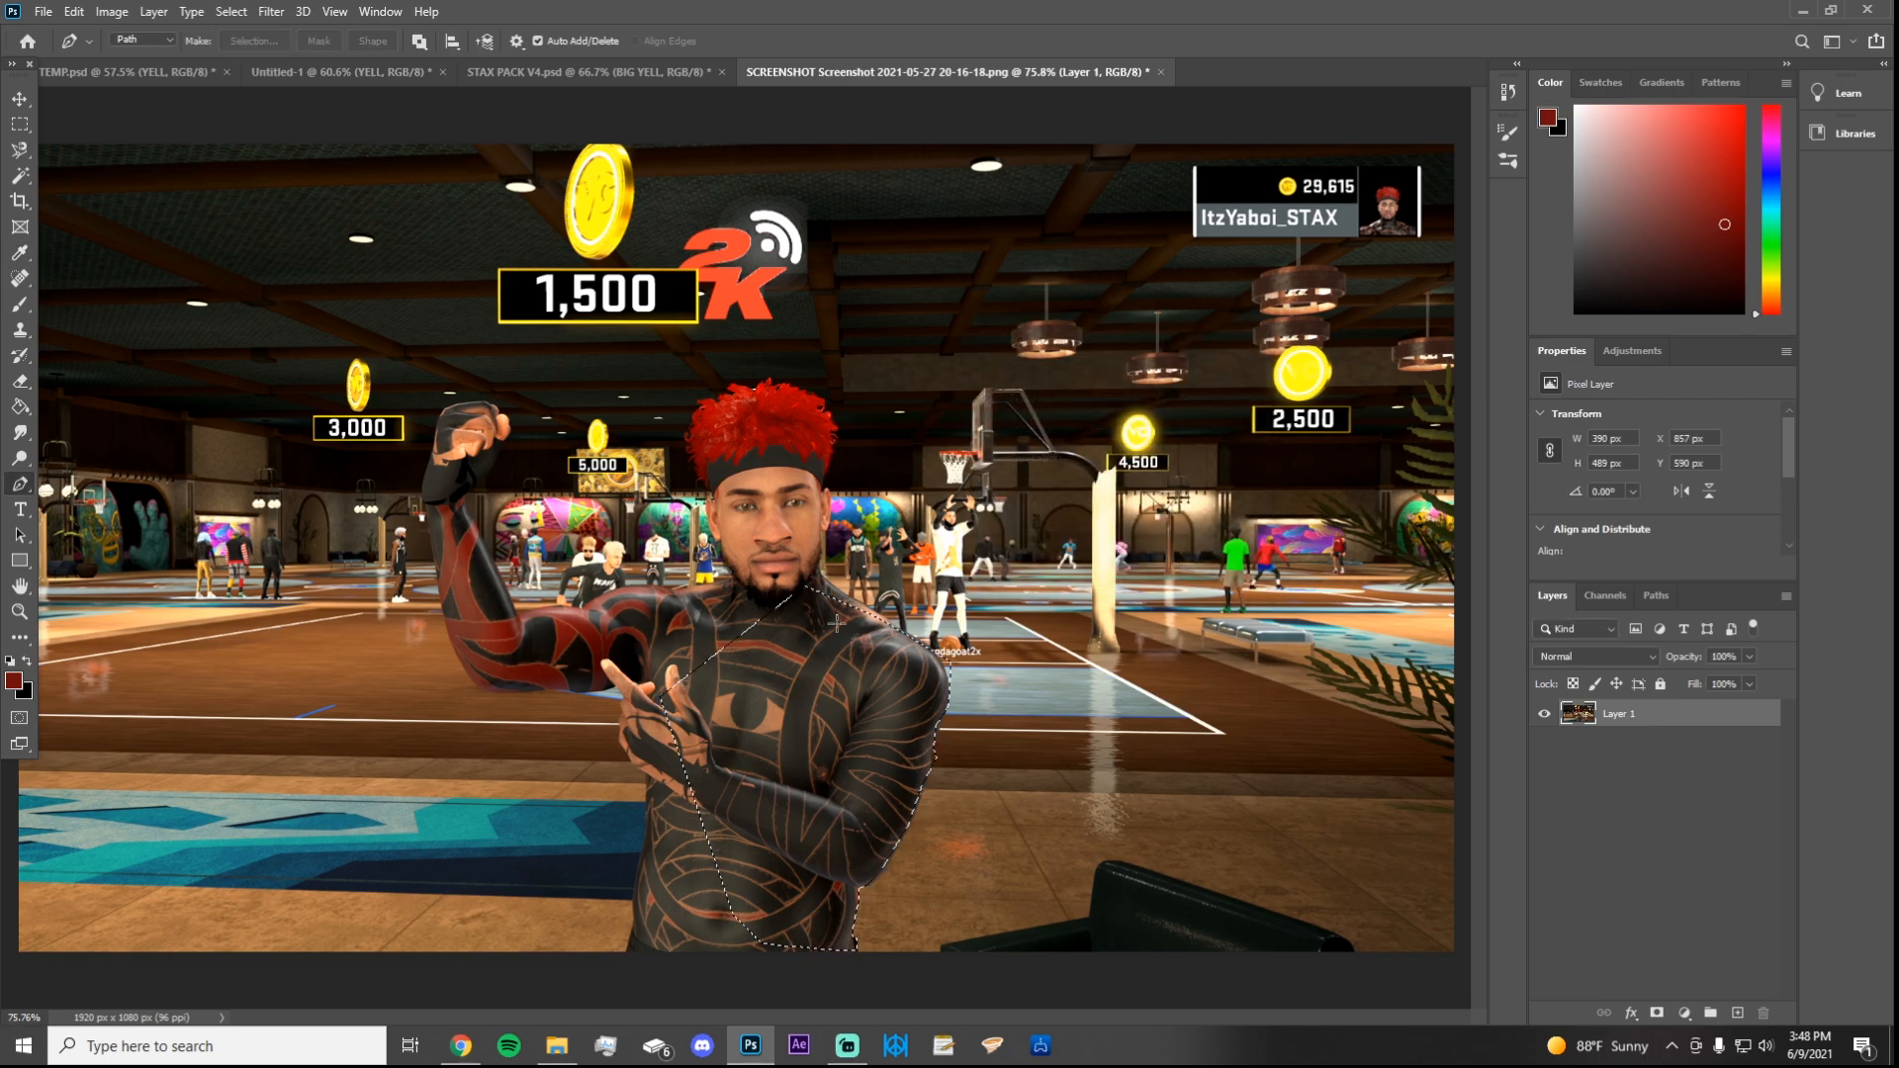
Step: Try moving the selected torso piece away from the player with the Move tool, and undo it back to the path
left_click(17, 101)
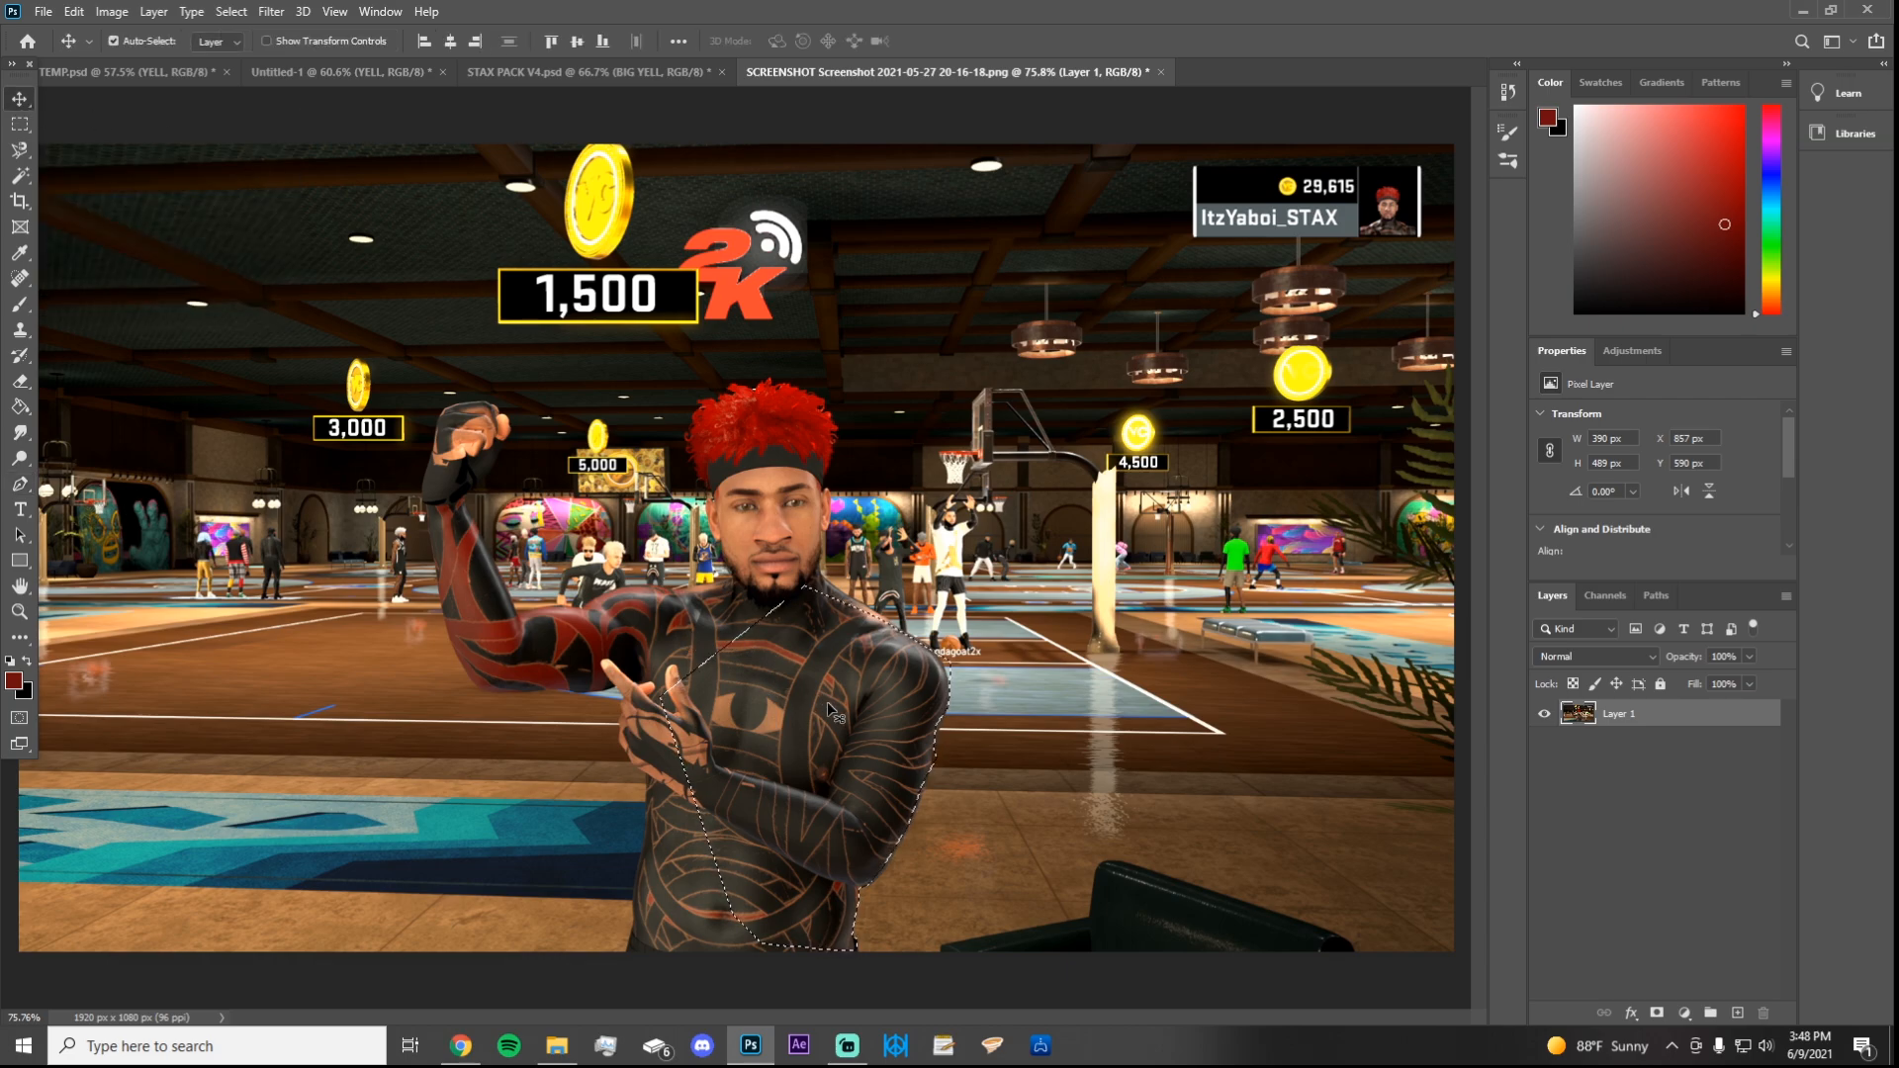
left_click_drag(815, 699, 1032, 436)
key("ctrl+z")
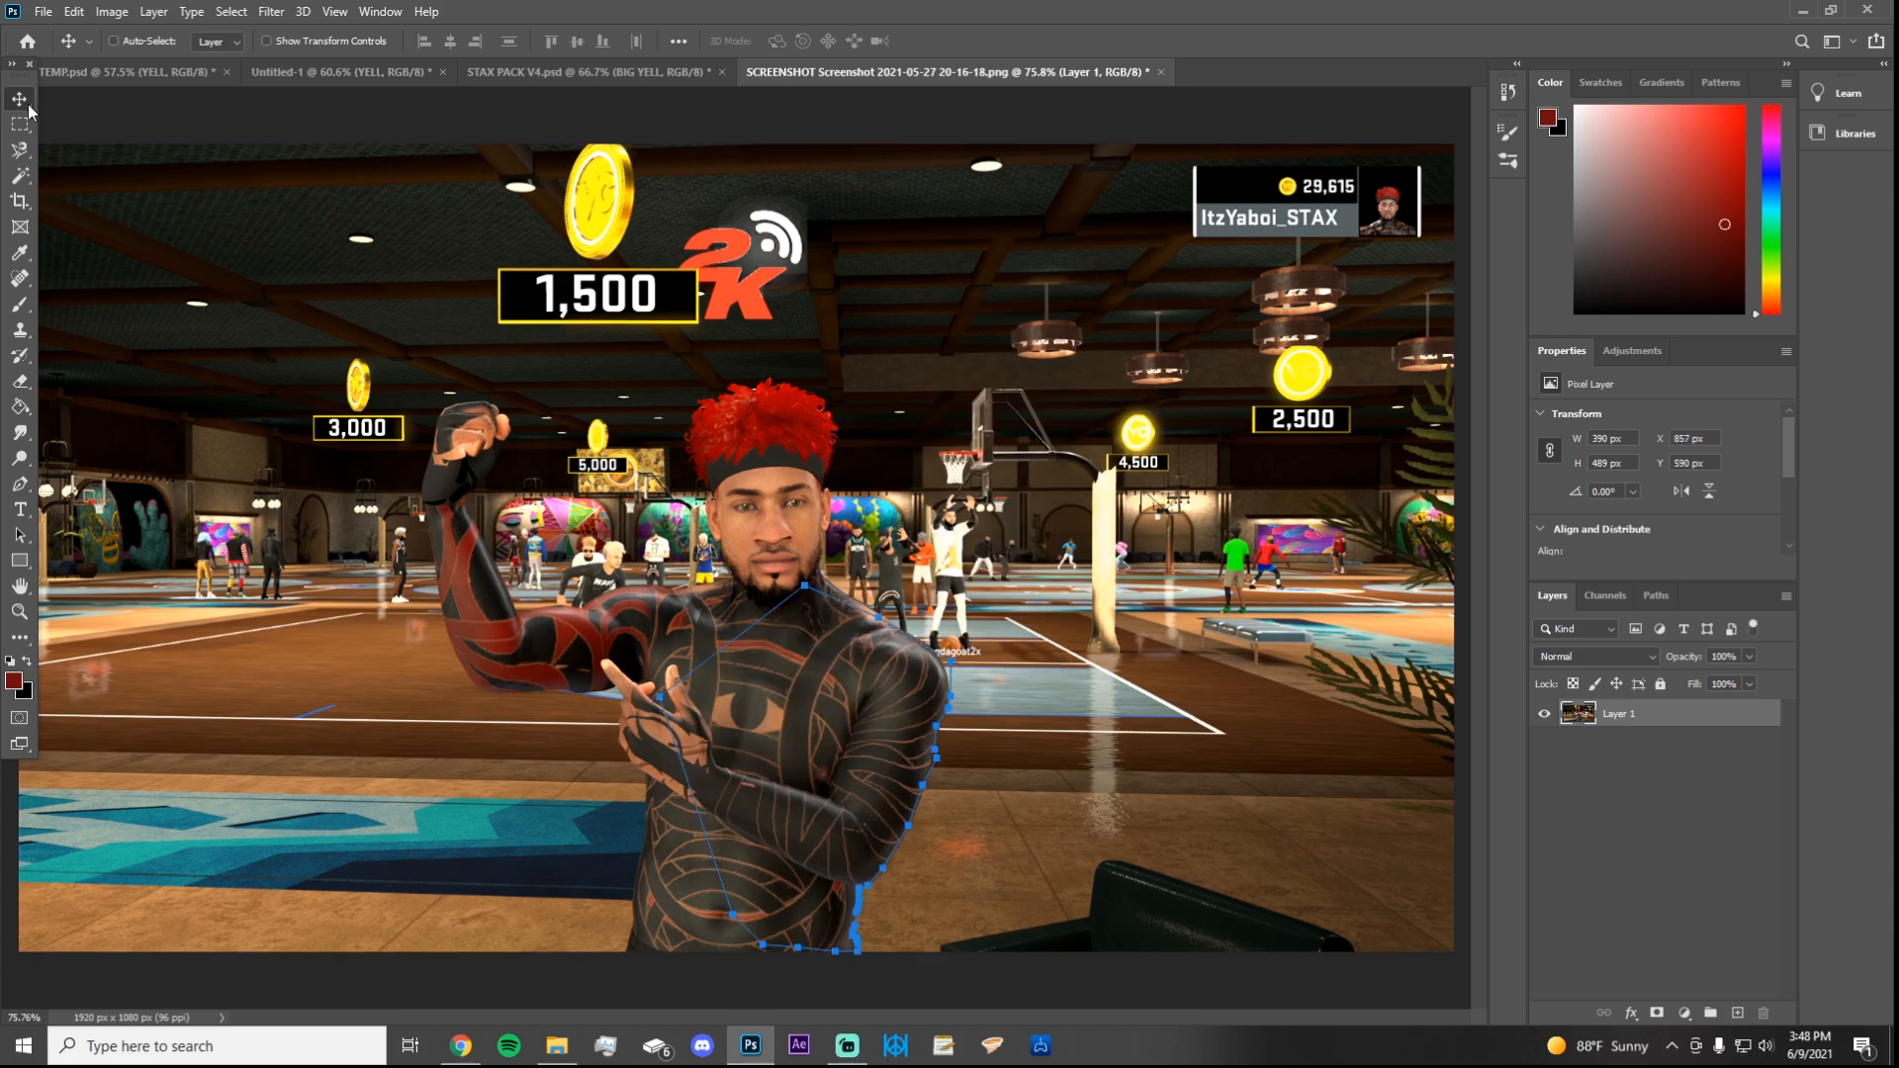
Step: Make a selection from the closed path and copy the selected torso piece onto a new layer
right_click(790, 666)
left_click(14, 486)
right_click(781, 744)
left_click(881, 395)
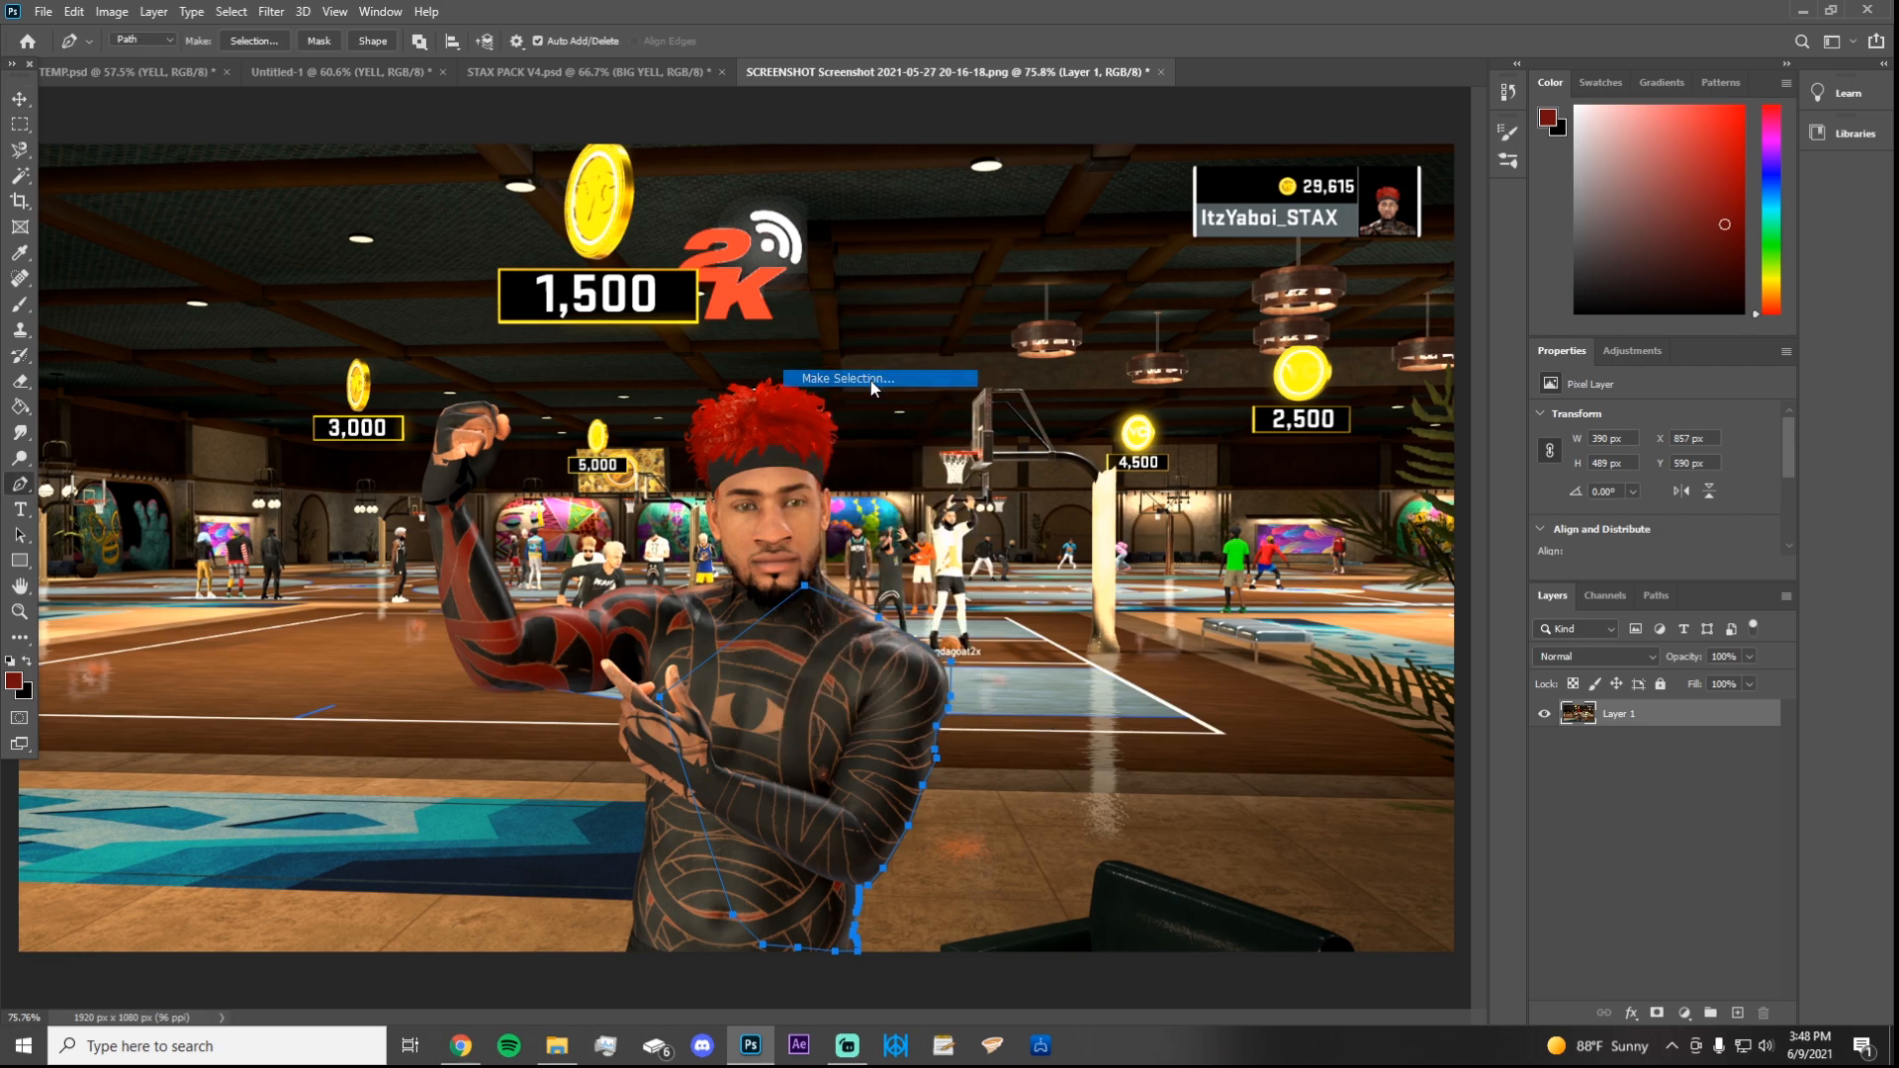
left_click(1252, 386)
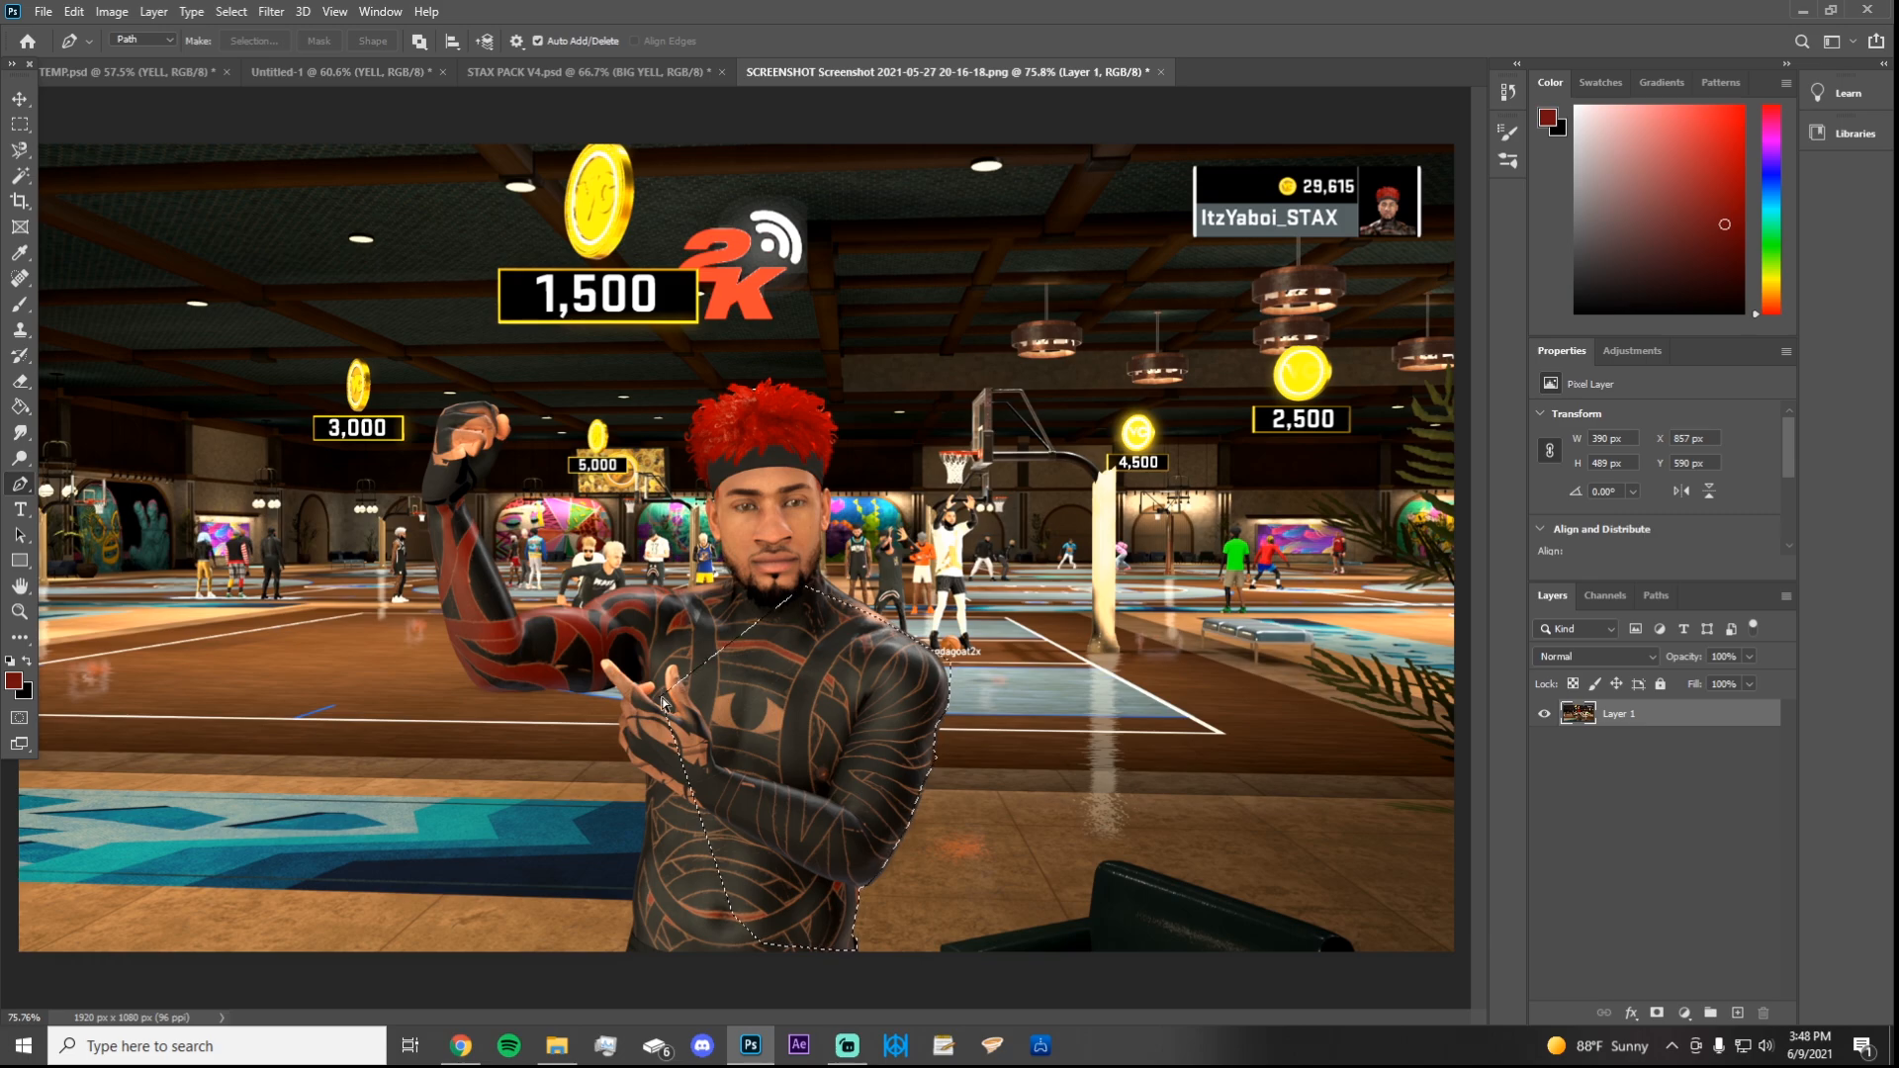
key("ctrl+j")
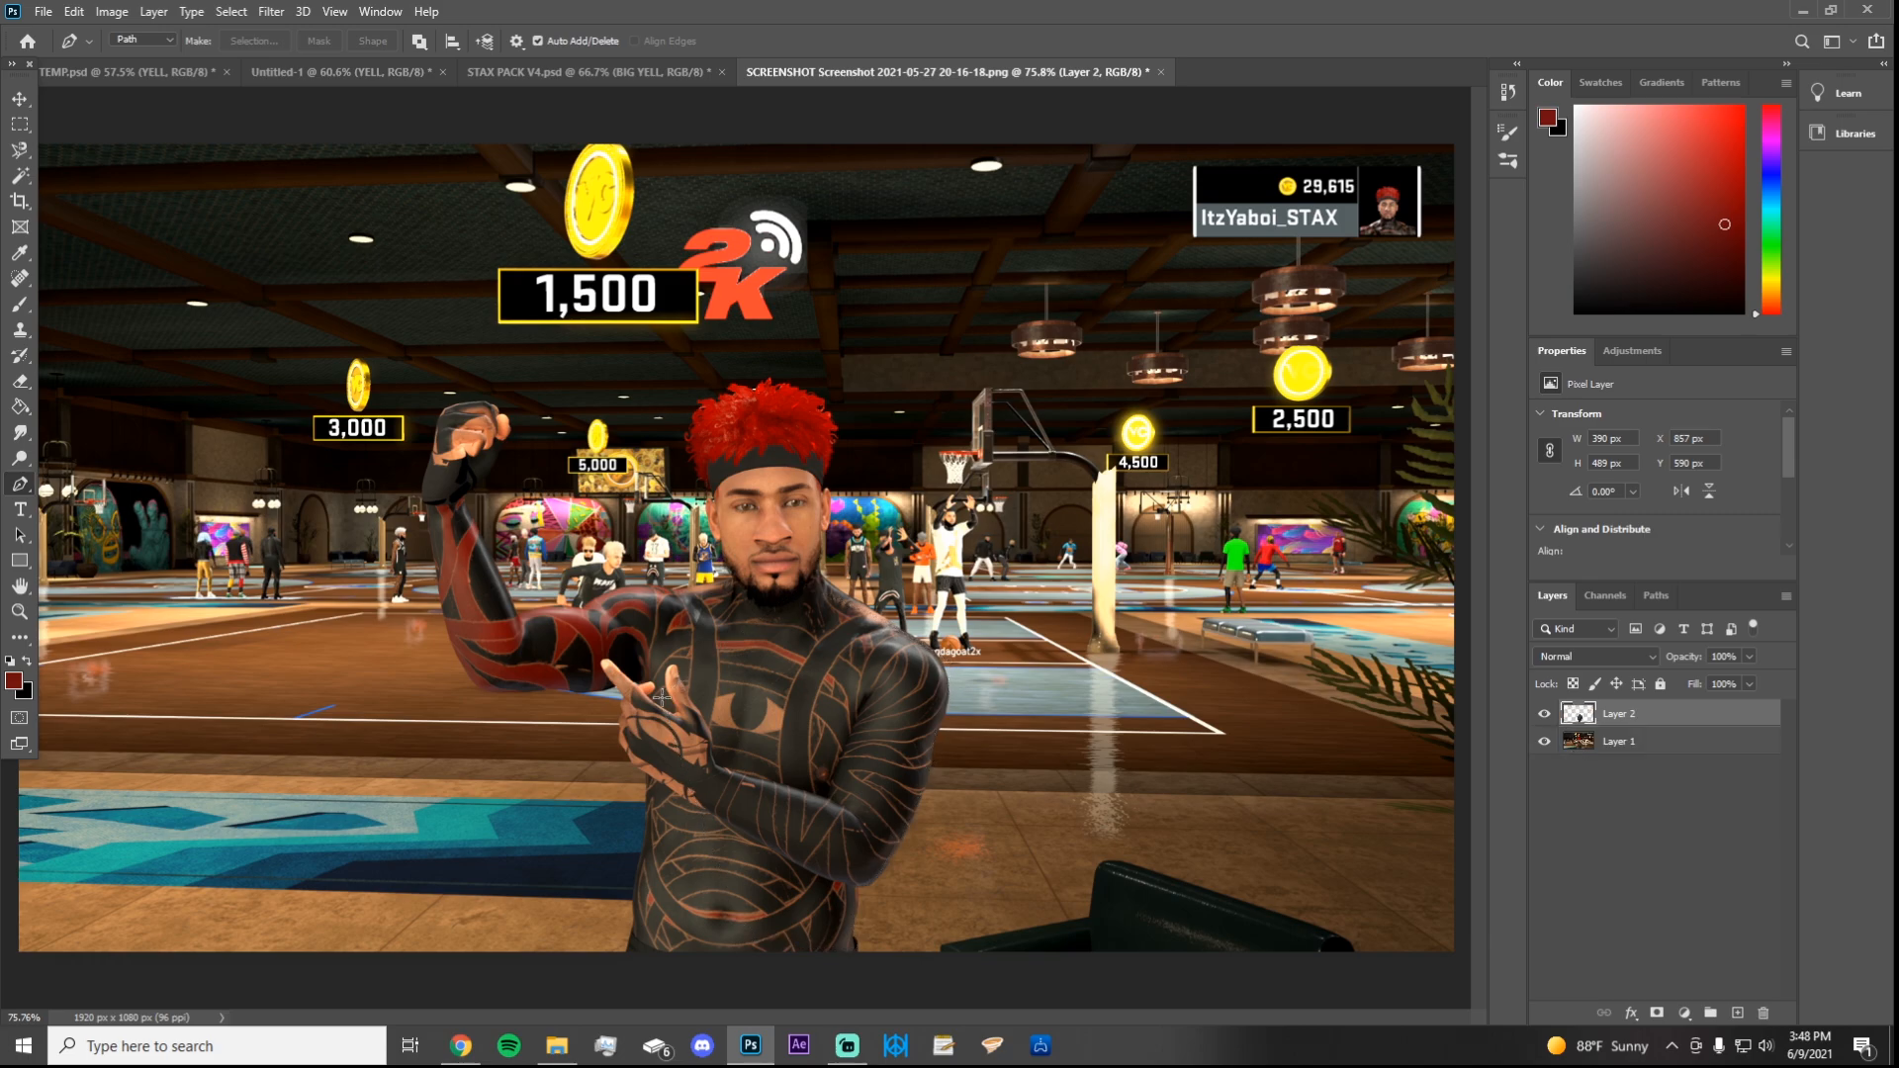
Step: Move the copied torso piece up beside the player's head, over the basketball hoop in the background
left_click(19, 99)
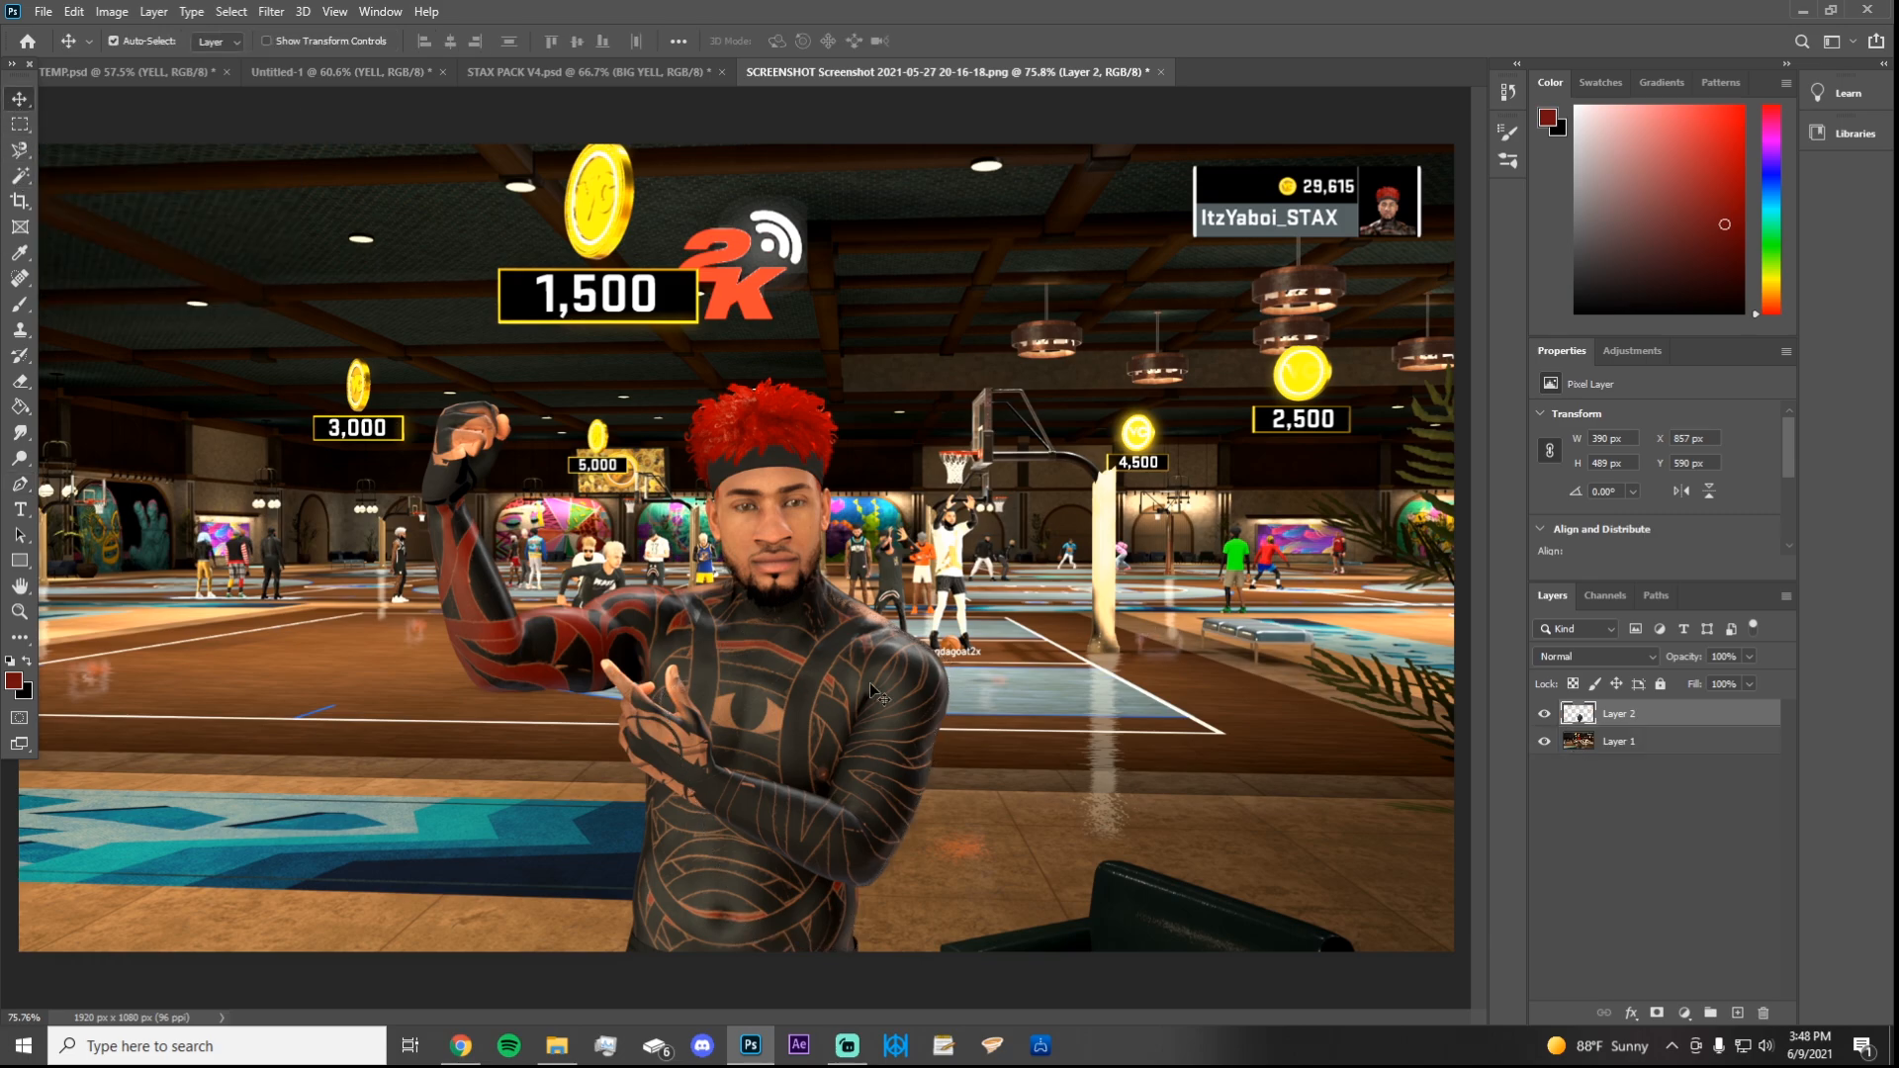
left_click_drag(856, 685, 1088, 504)
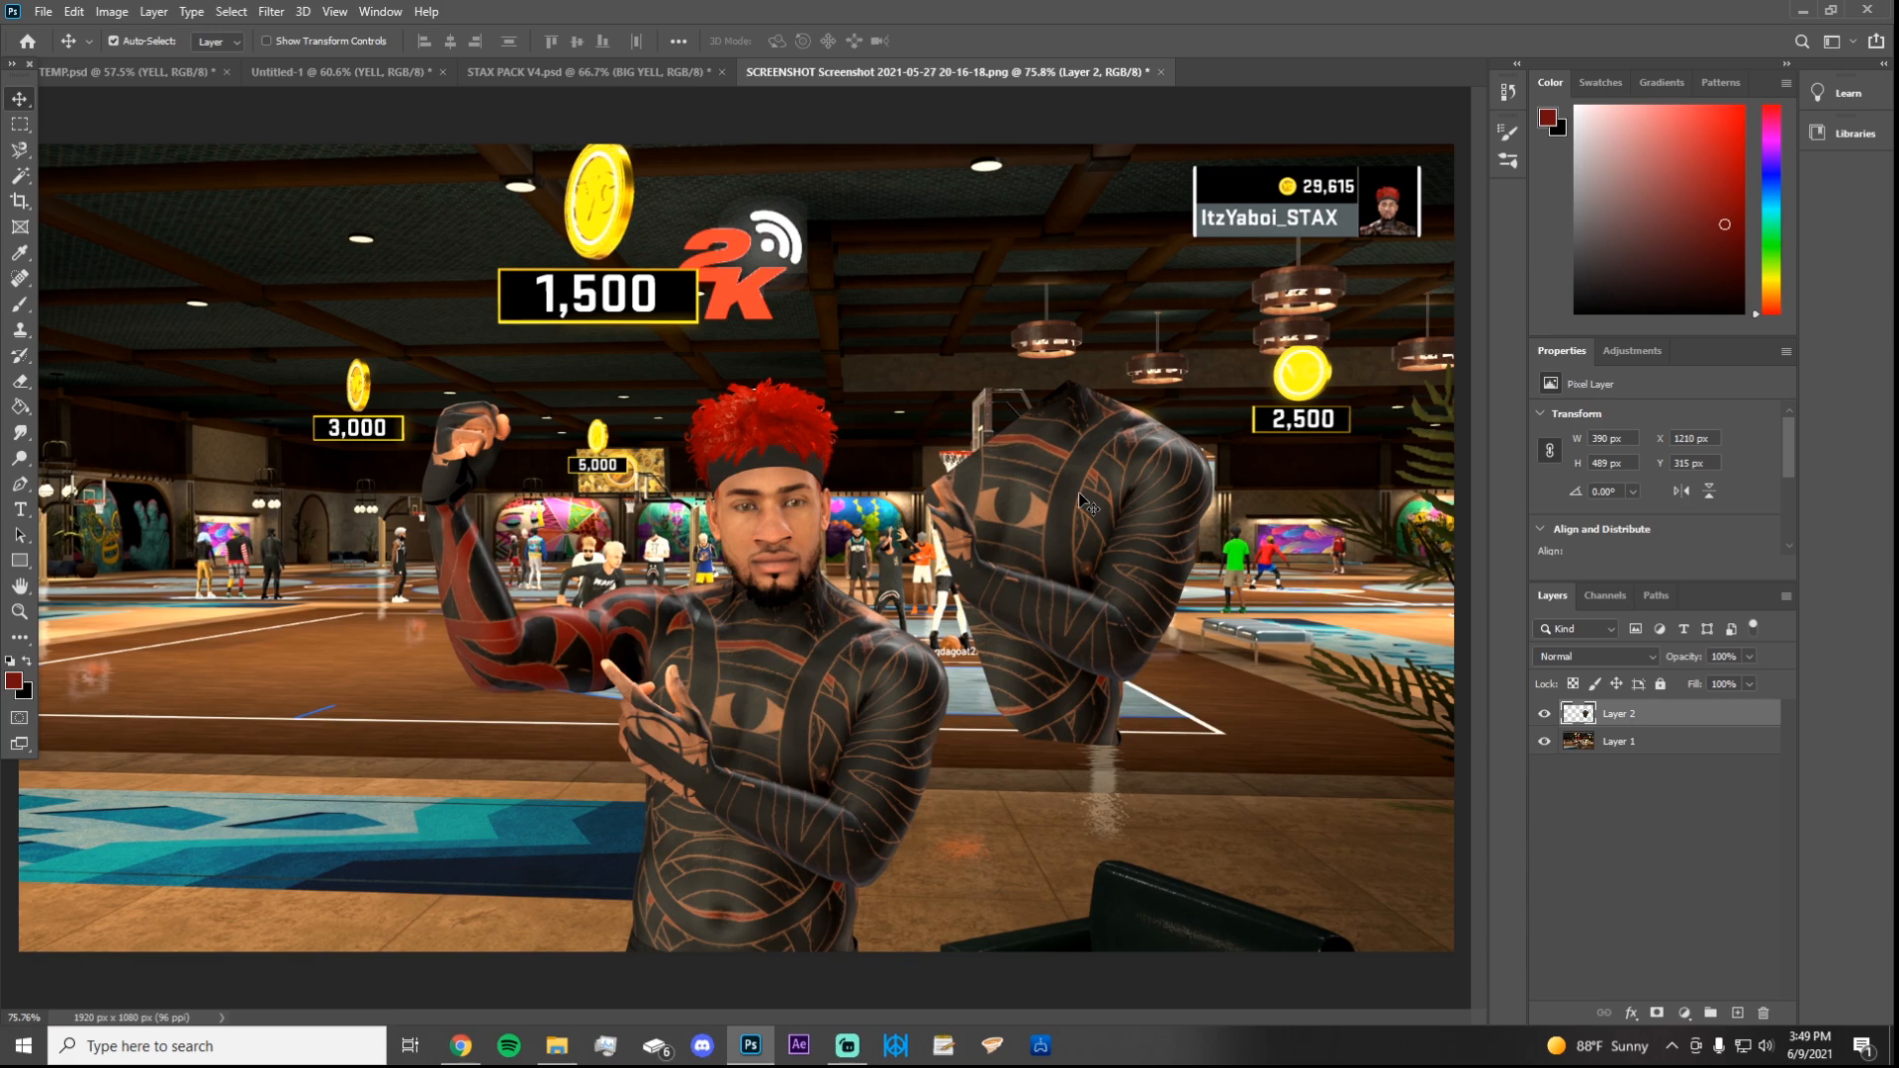
key("ctrl+j")
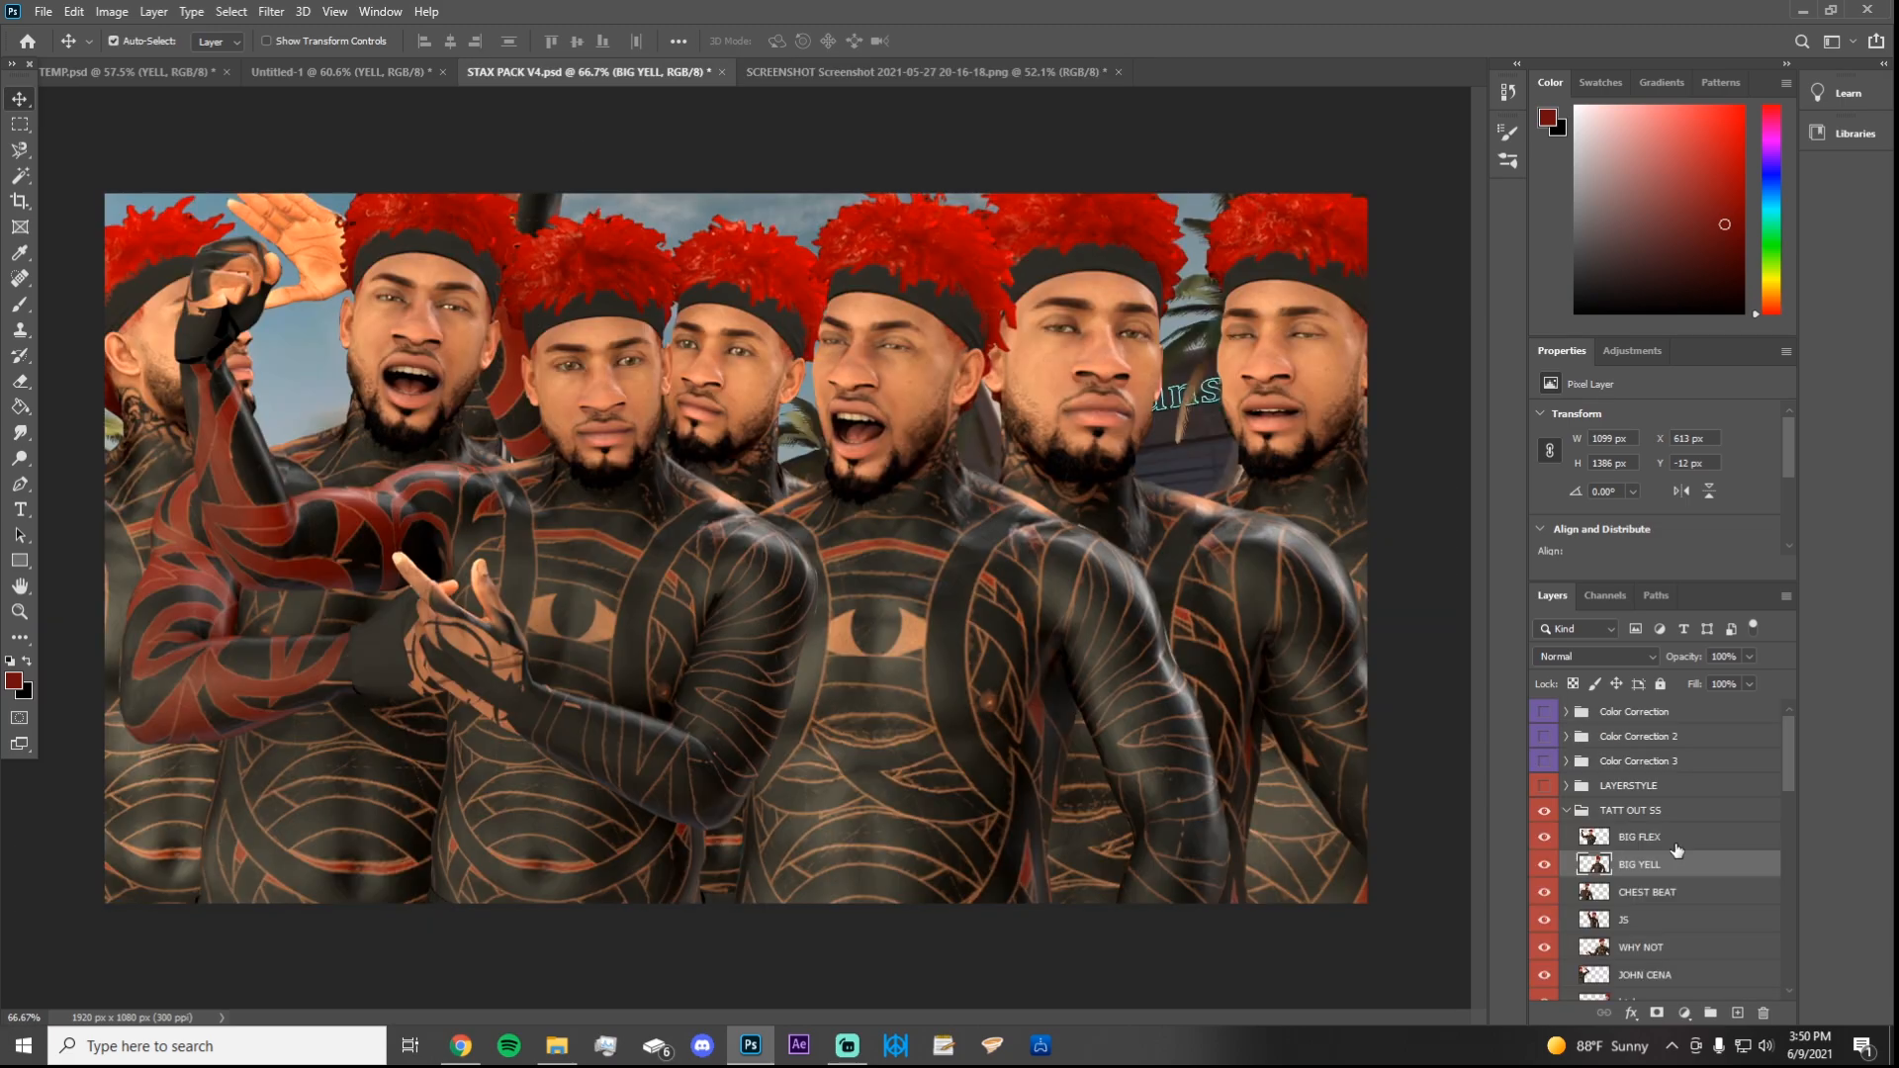
Step: Hide all the player cutouts in the TATT OUT SS group, from BIG FLEX down to high eyes
scroll(1677, 850, "down", 3)
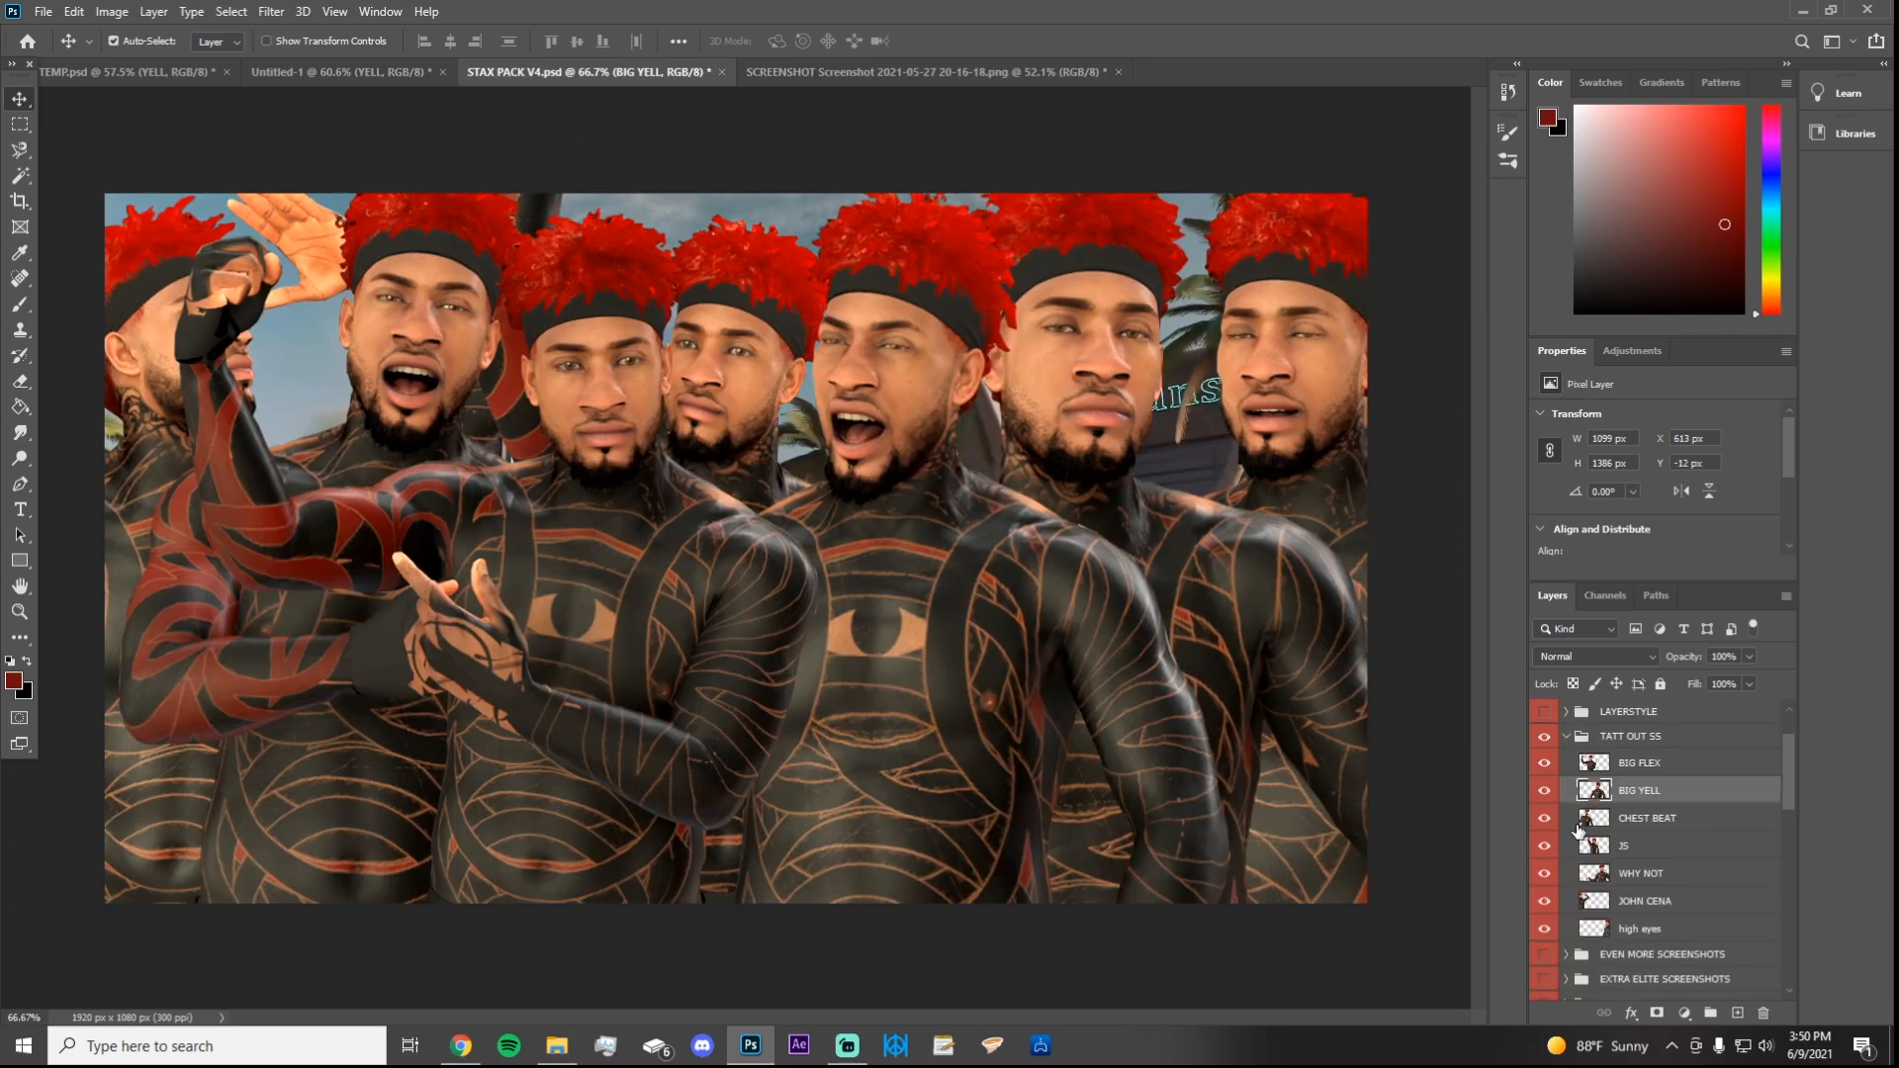
left_click_drag(1553, 772, 1536, 883)
left_click_drag(1175, 615, 1424, 908)
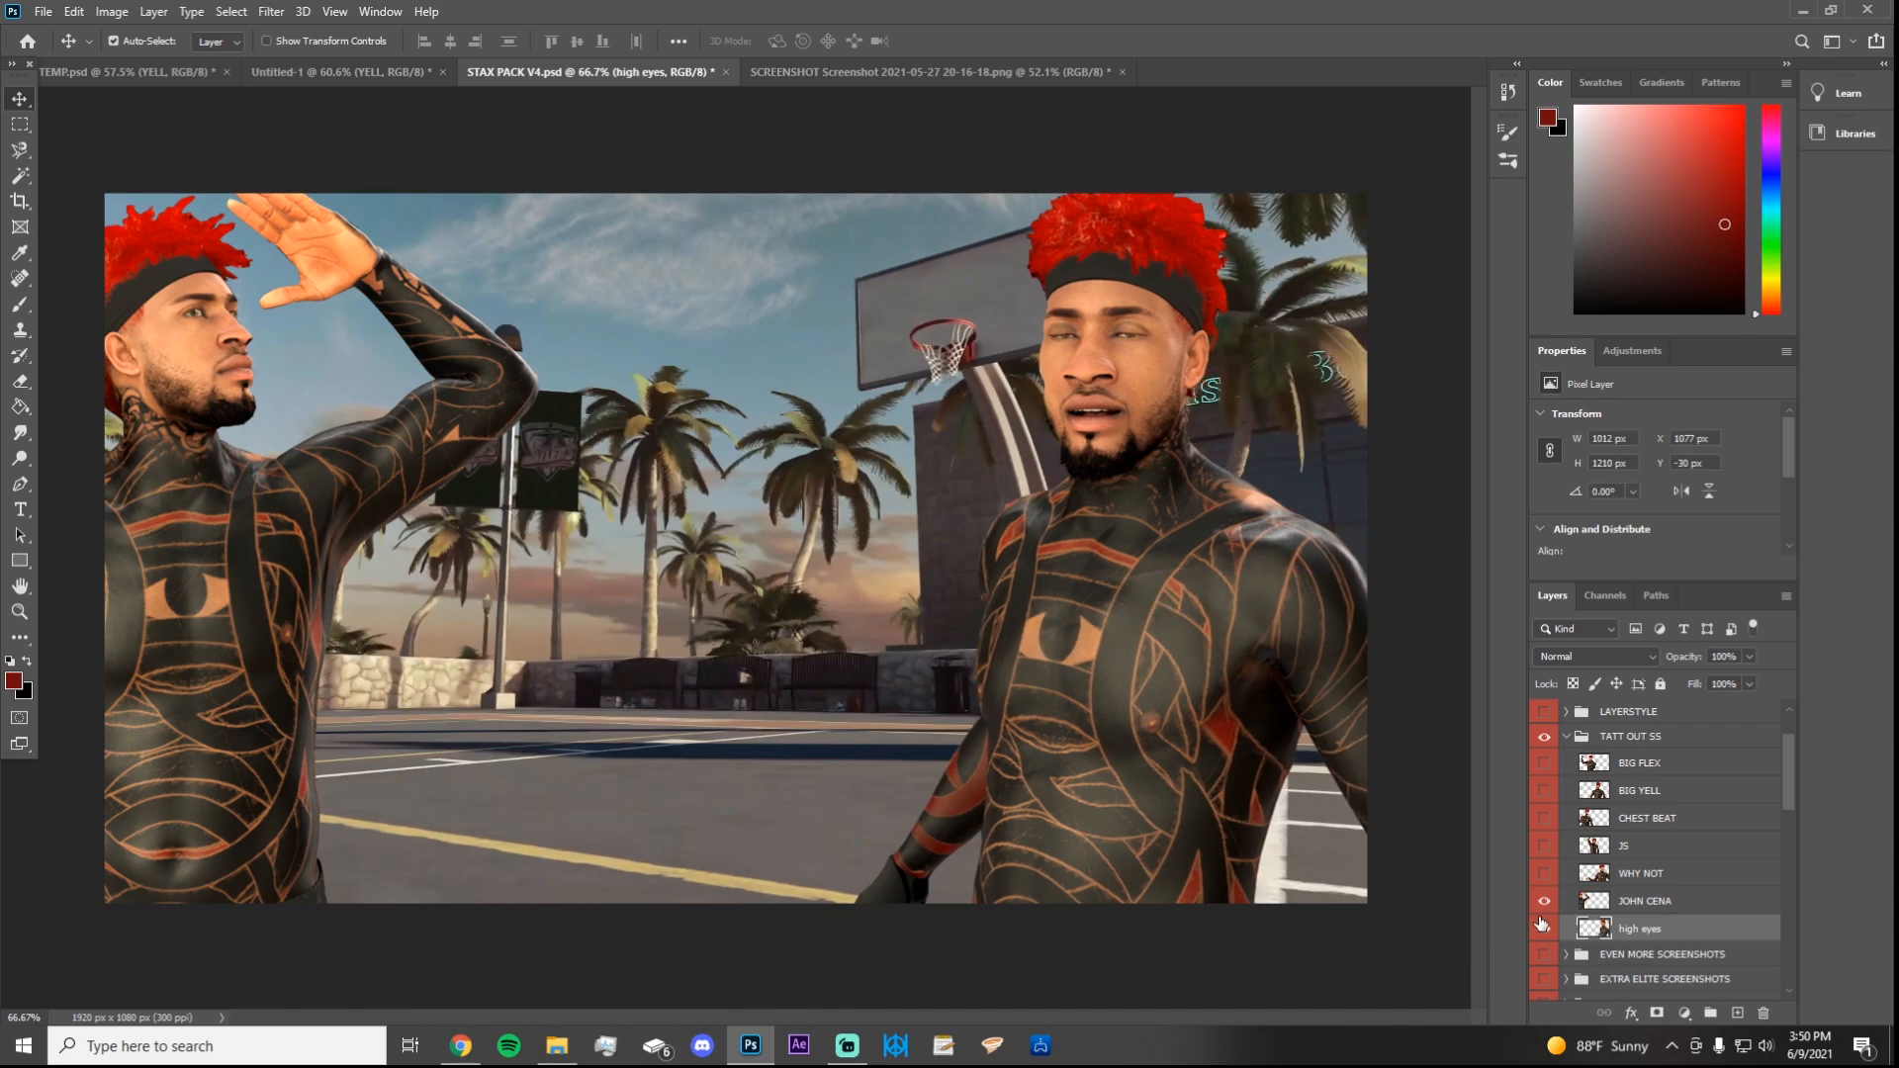
left_click(1544, 901)
left_click(1544, 929)
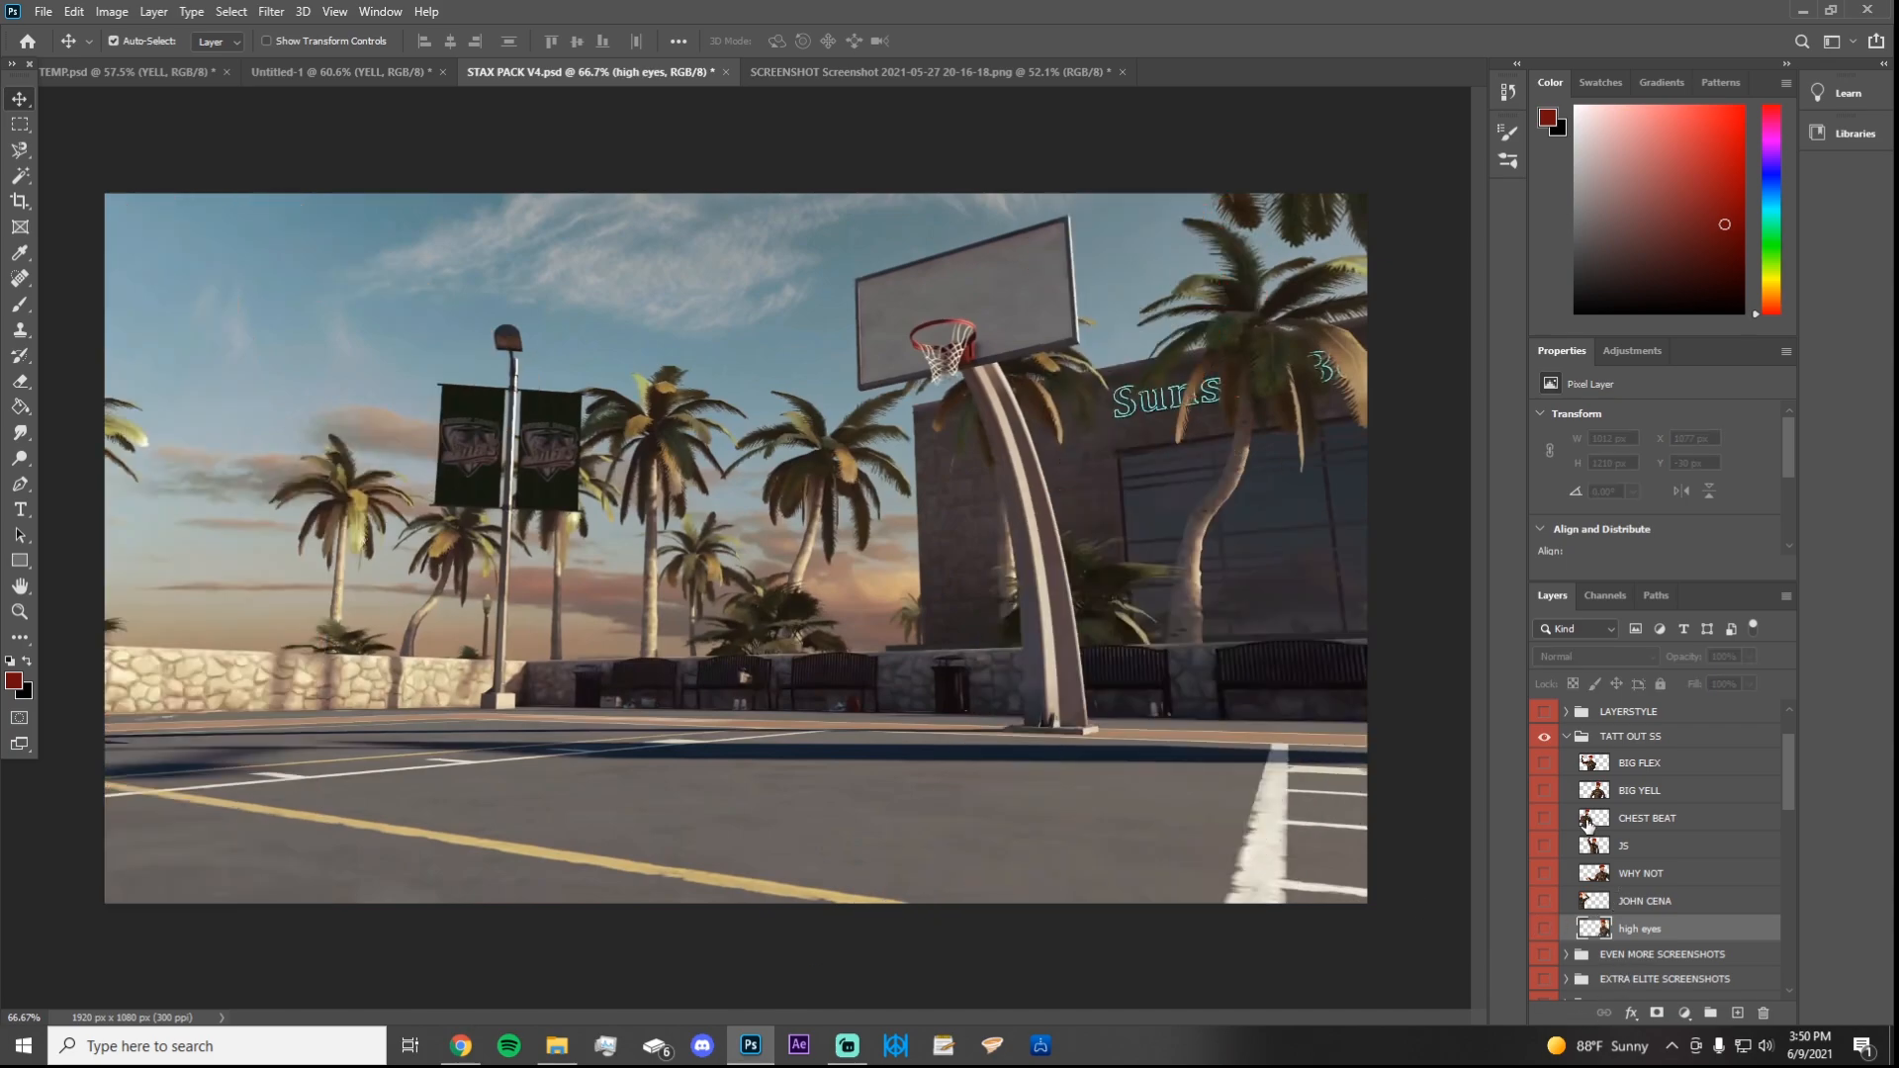
Step: Preview the BIG FLEX, BIG YELL, CHEST BEAT and JS cutouts one at a time, hiding each again
left_click(1544, 763)
left_click(1544, 763)
left_click(1544, 790)
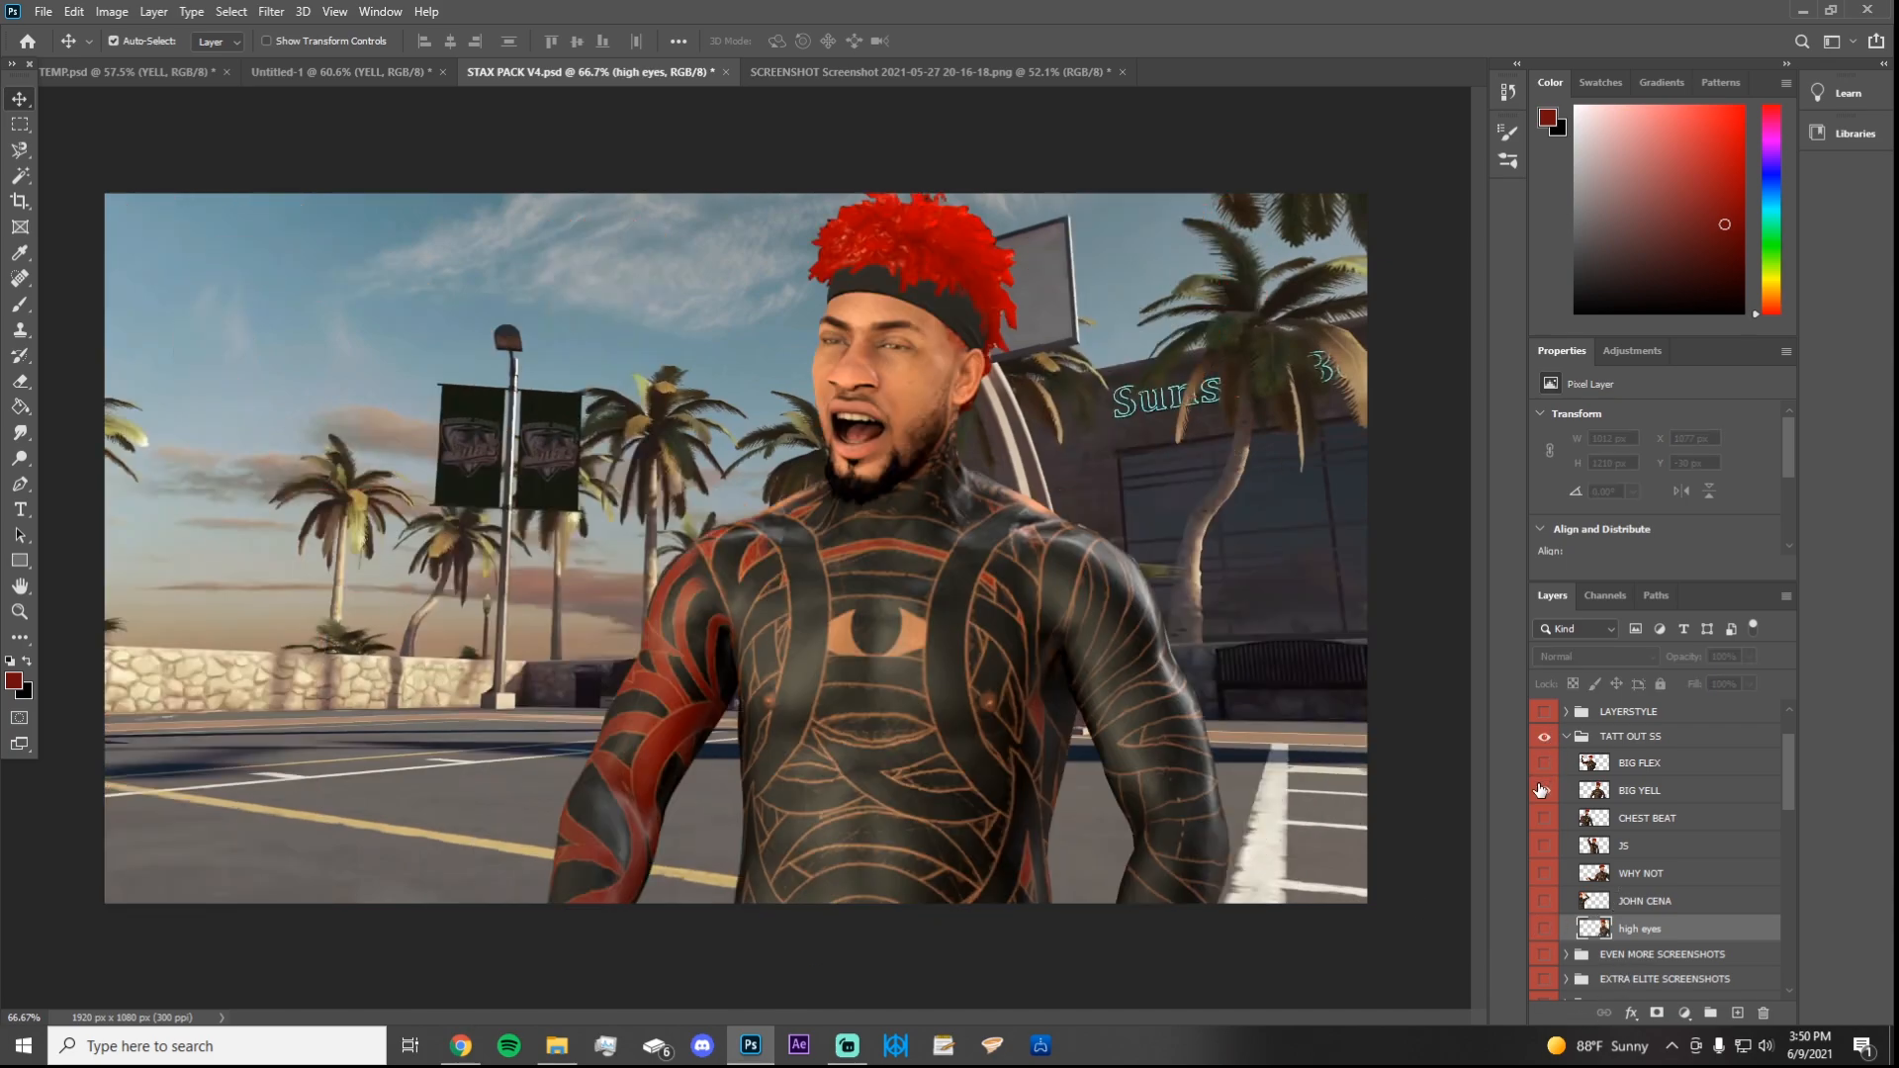
left_click(1543, 790)
left_click(1543, 818)
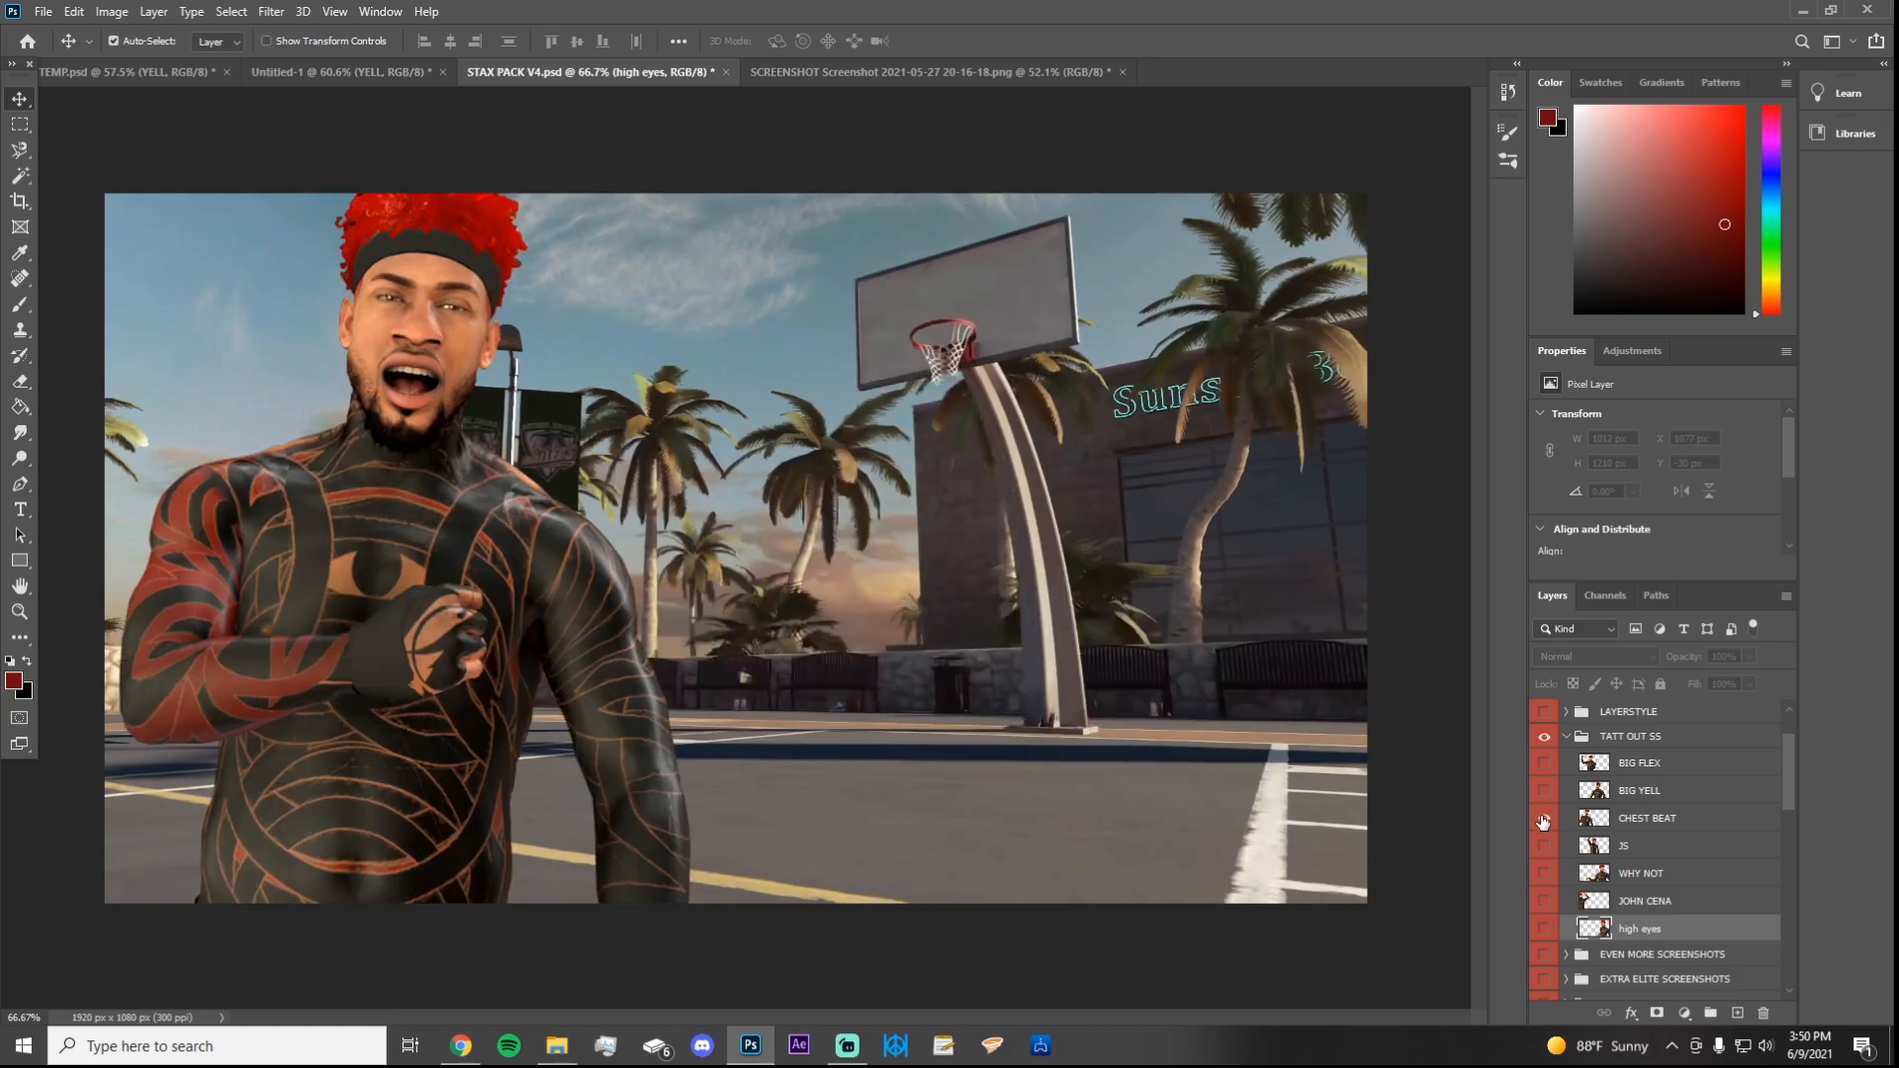
left_click(1543, 818)
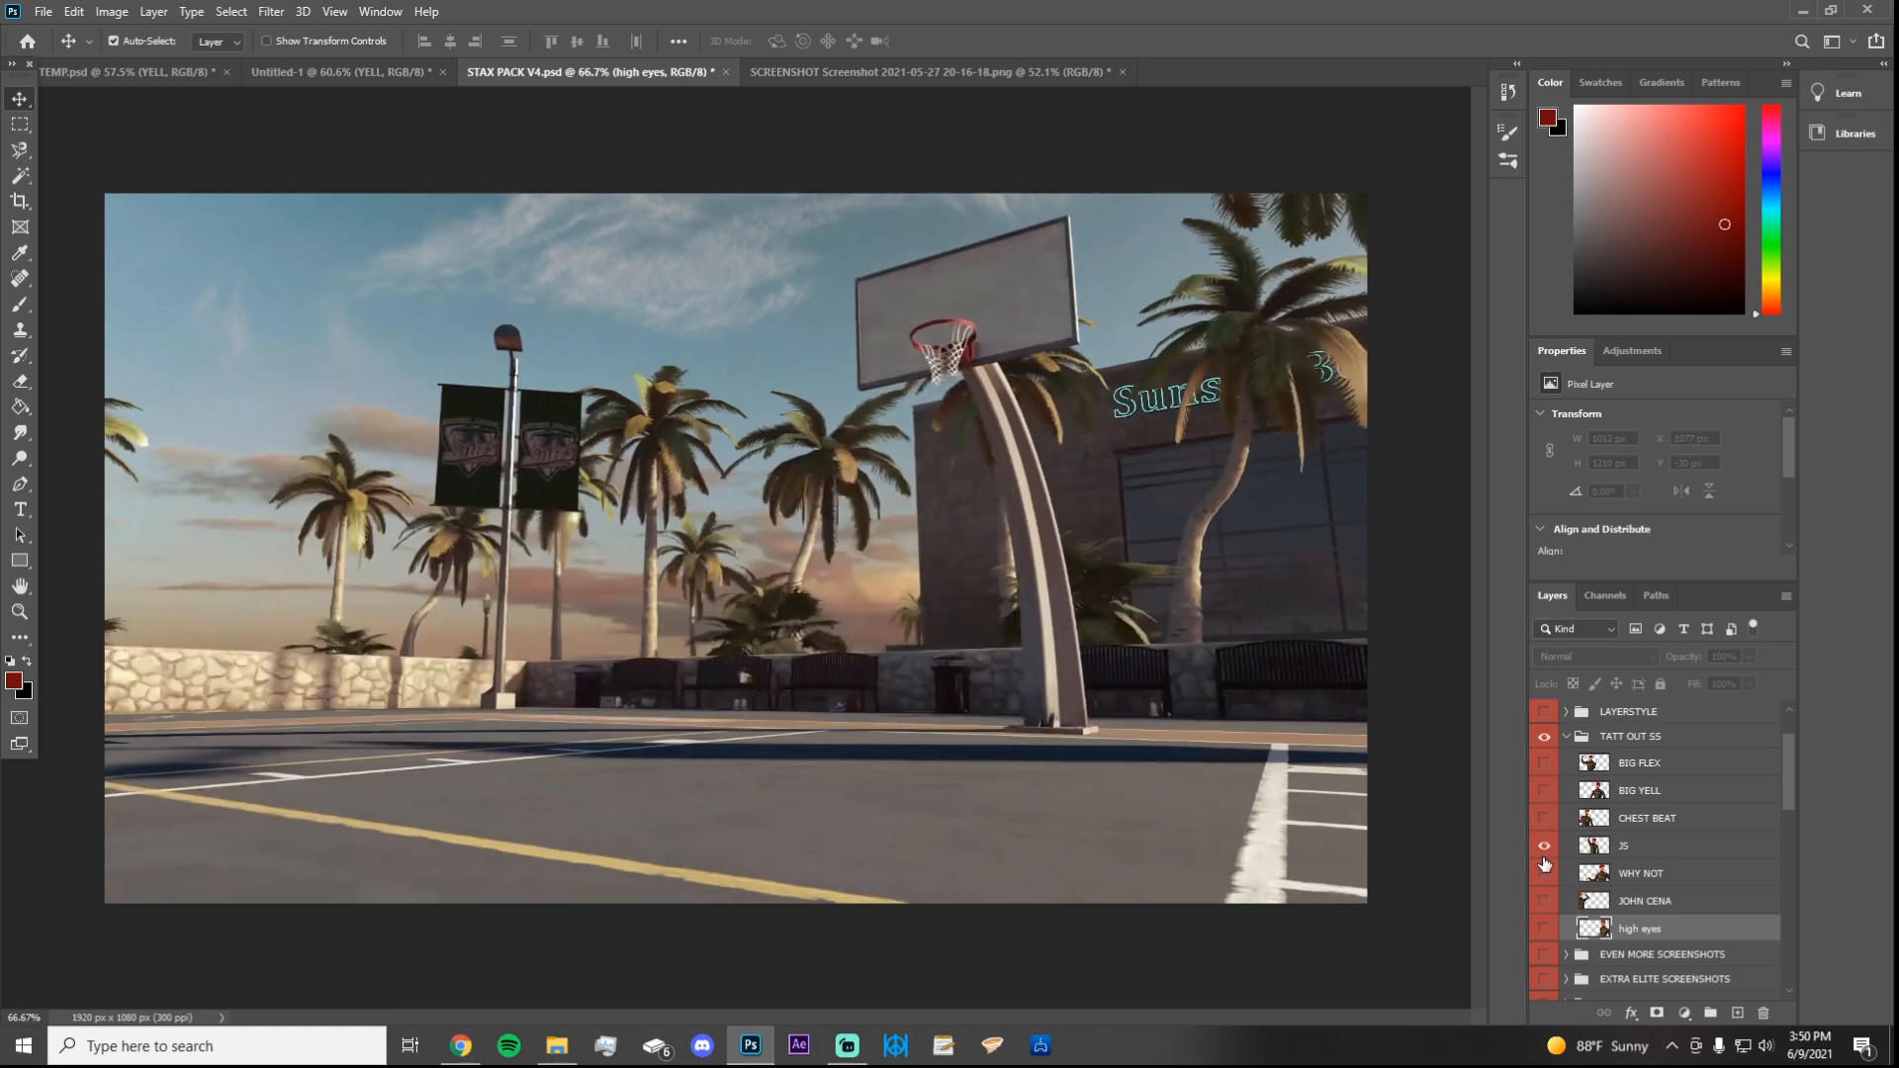
left_click(1544, 848)
left_click(1544, 857)
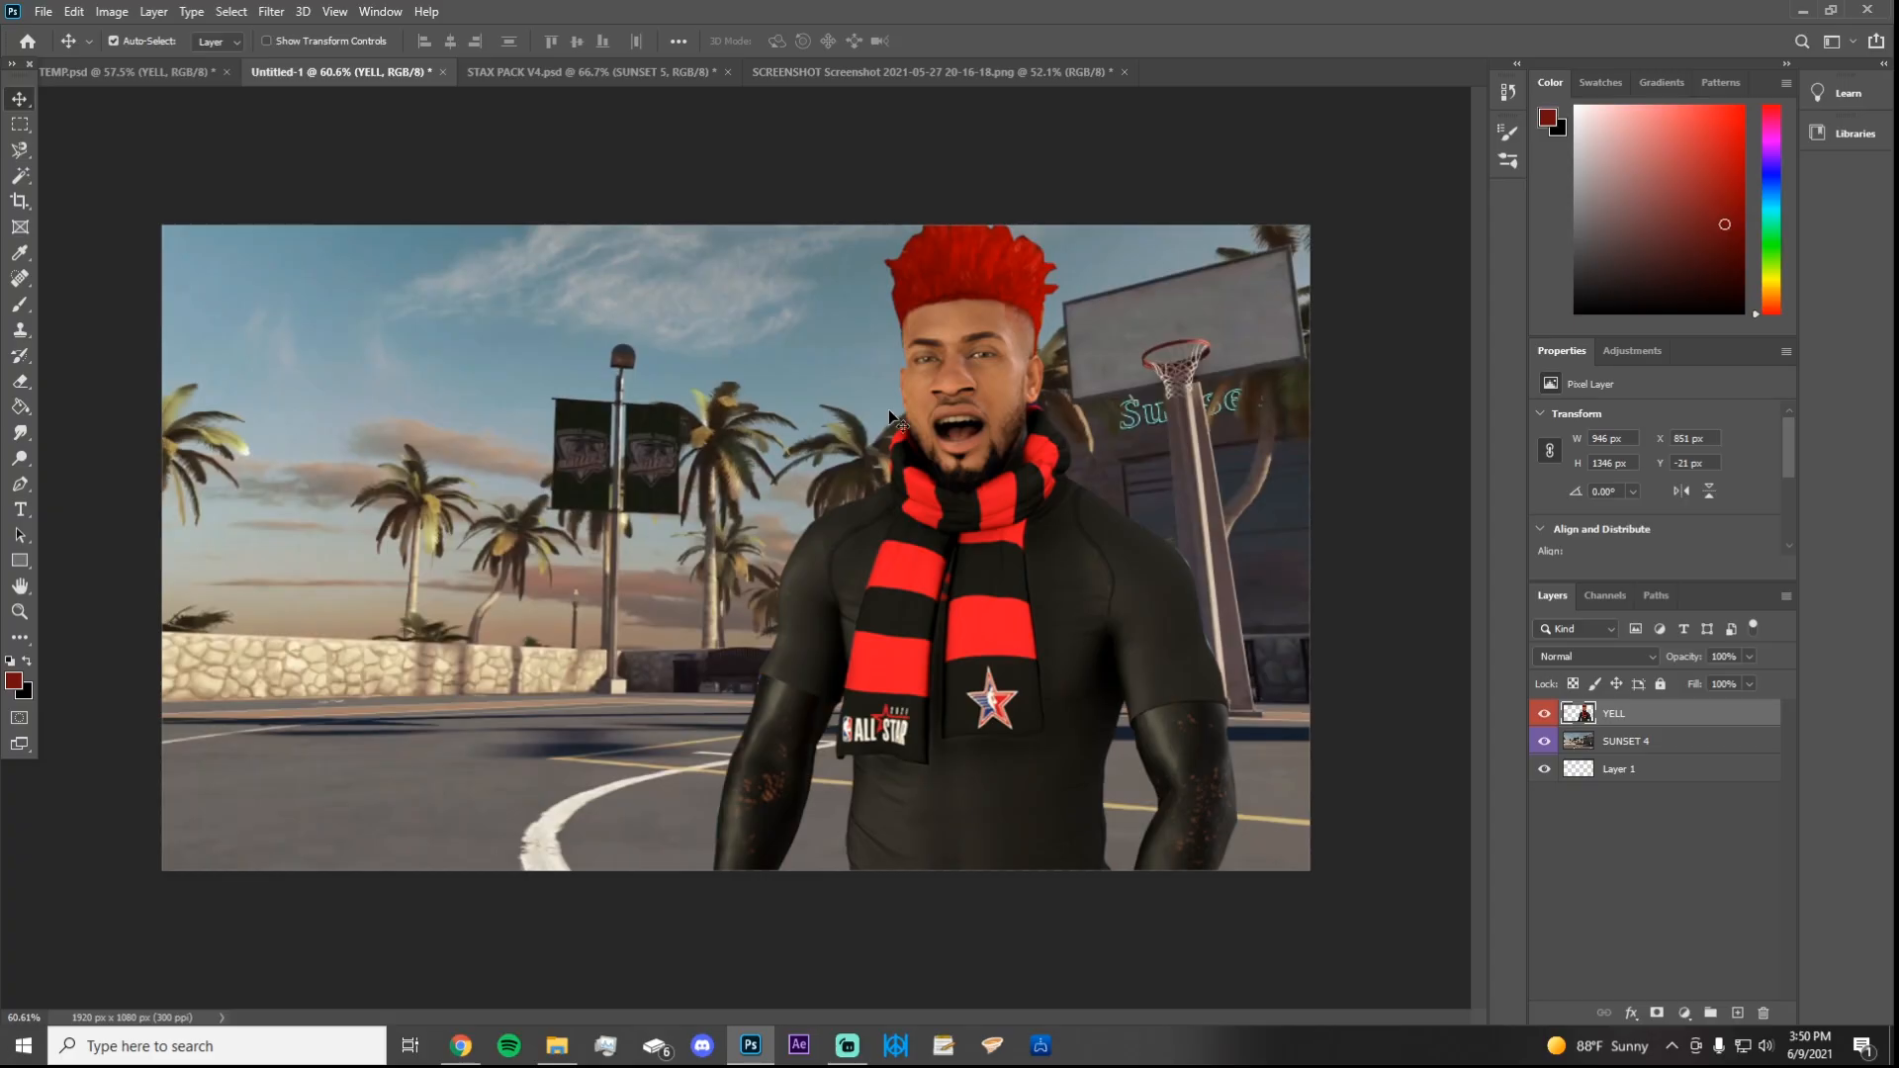
Step: Inspect the size, resolution and background settings for a new document, closing the setup without creating one
left_click(552, 482)
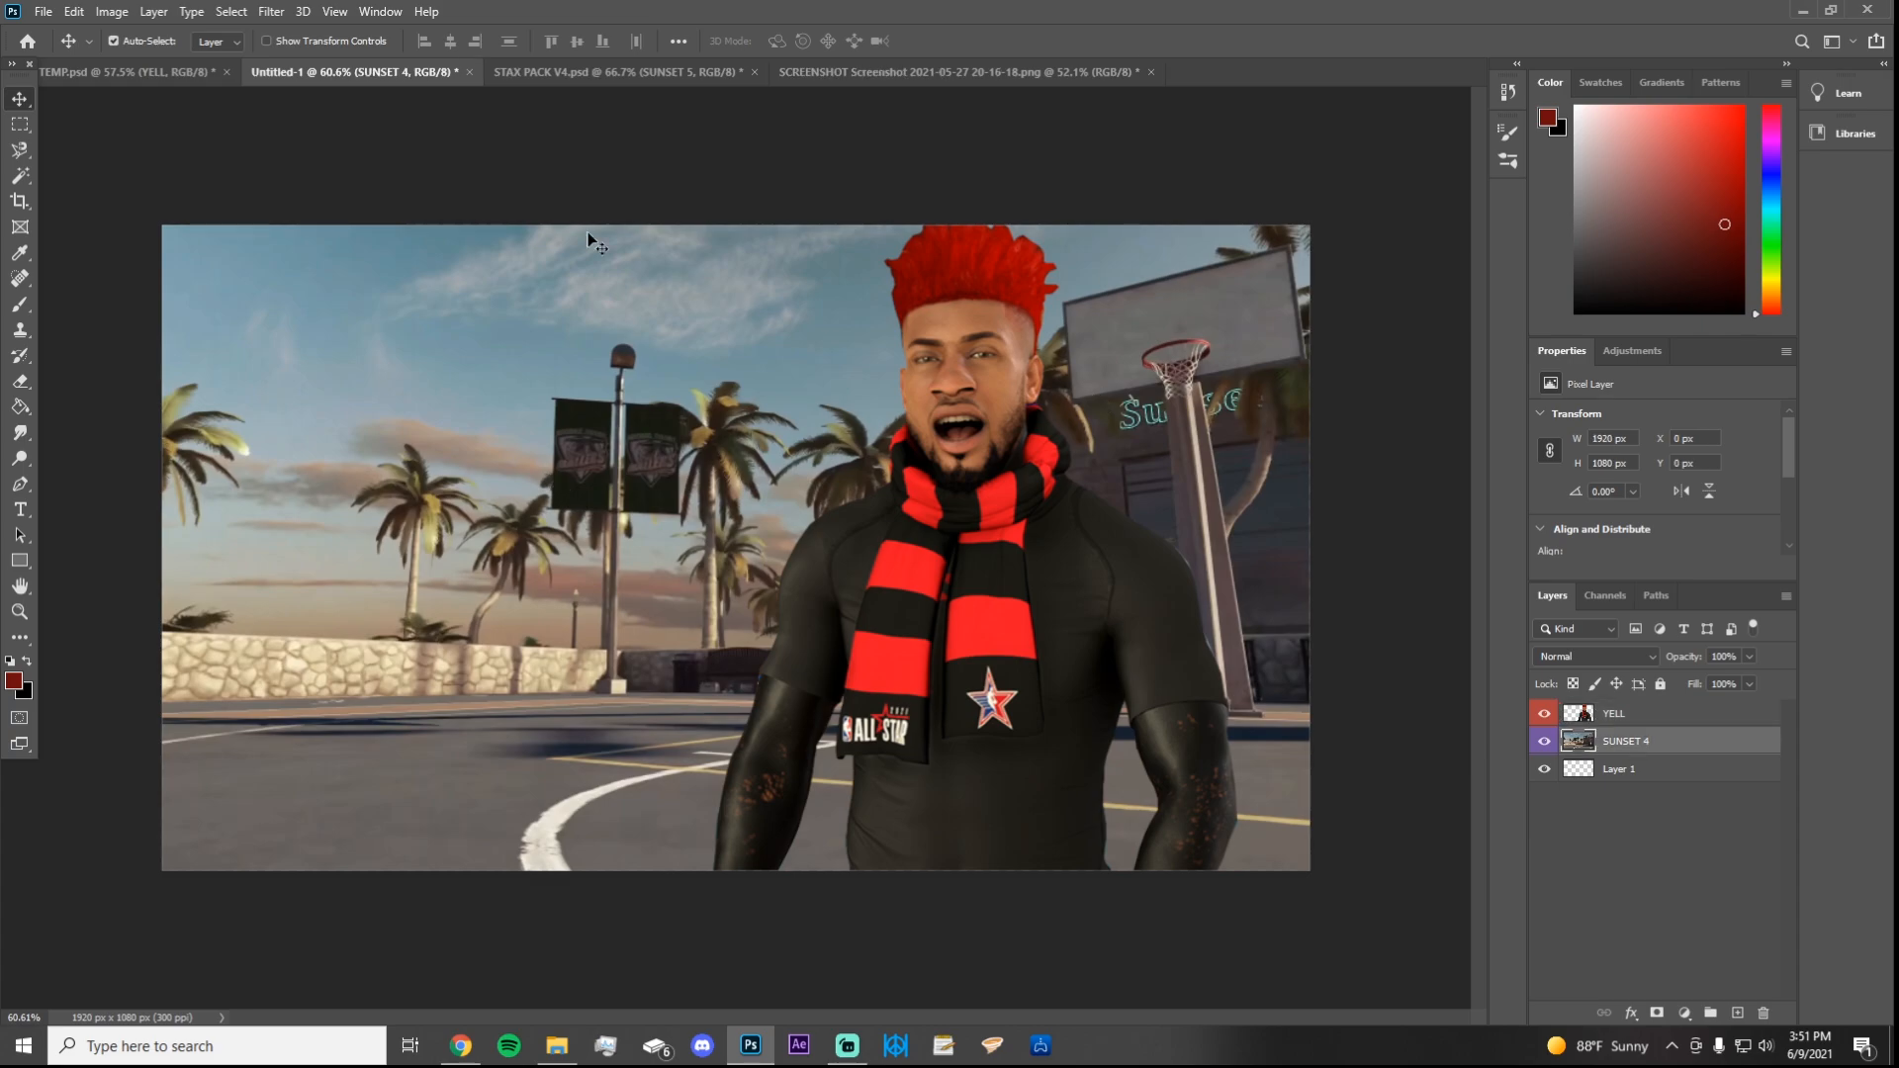
left_click(52, 14)
left_click(63, 32)
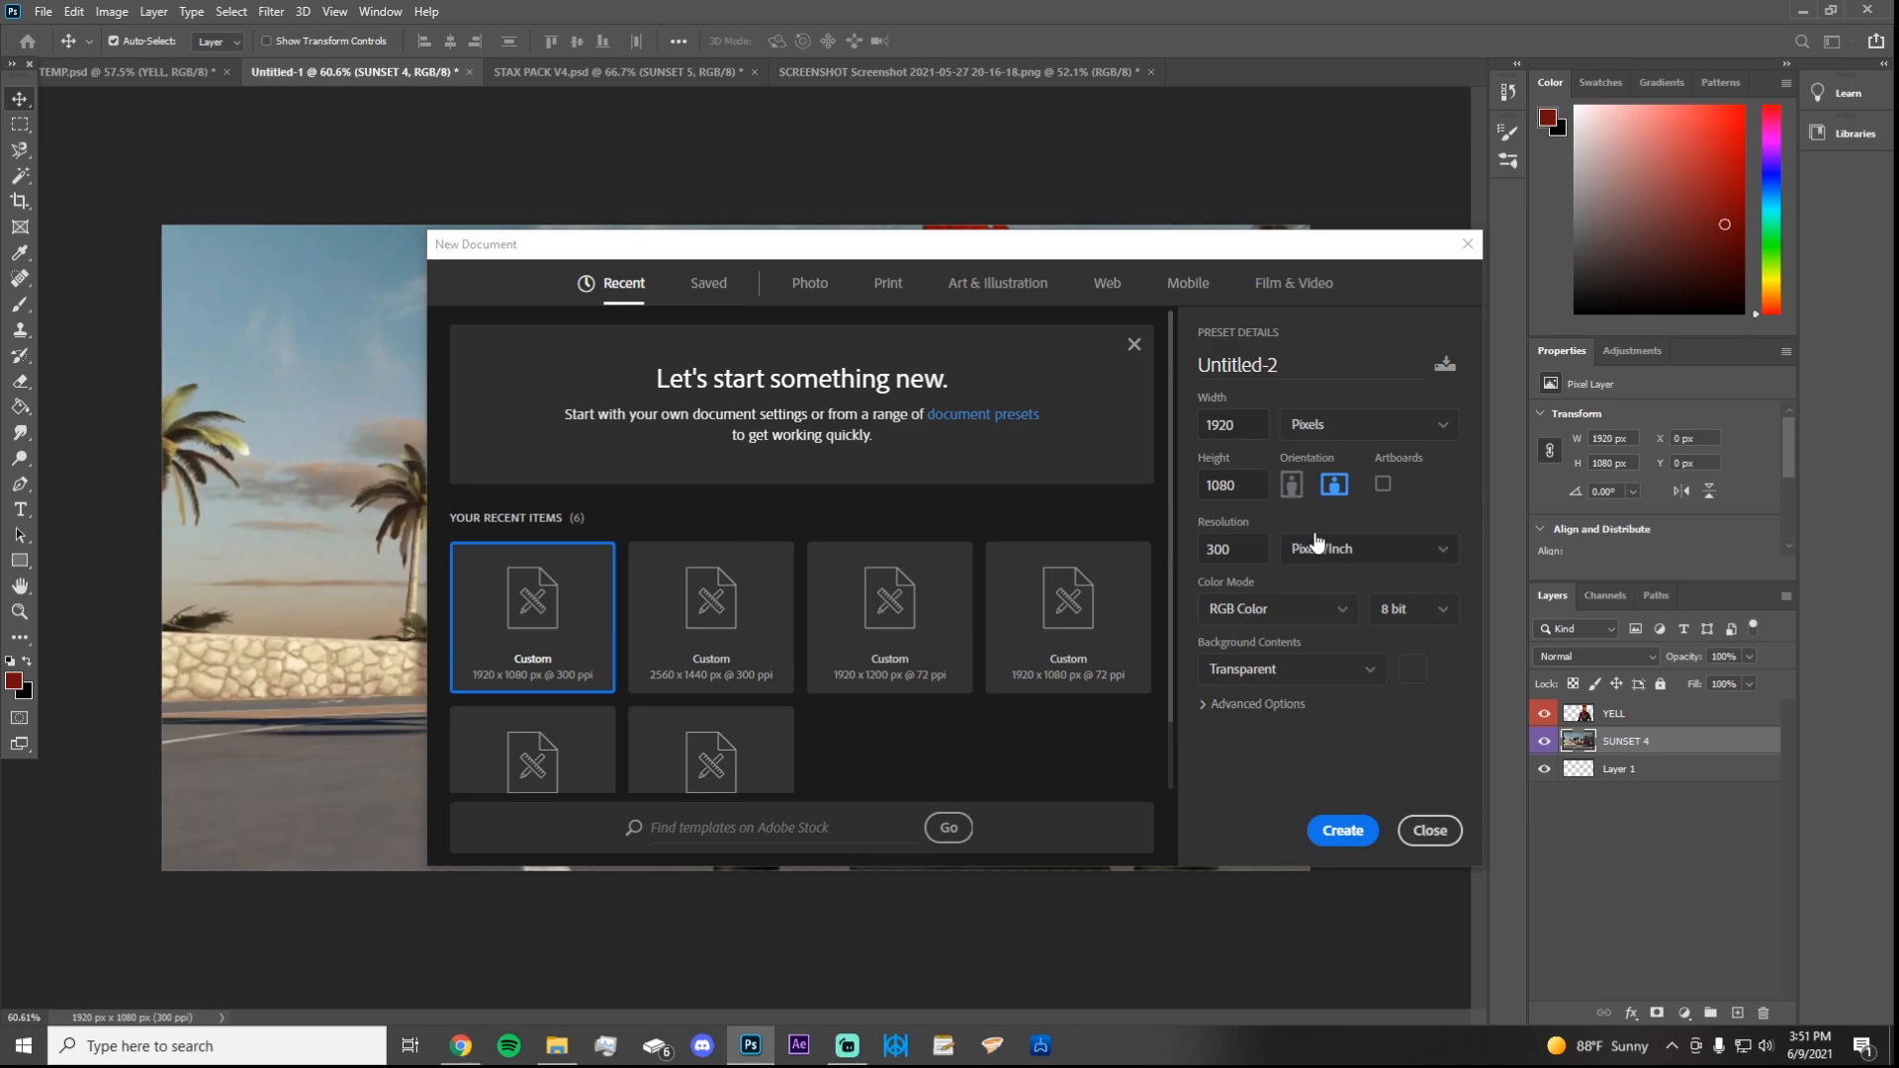
left_click(1246, 422)
left_click(1227, 487)
left_click_drag(879, 249, 903, 163)
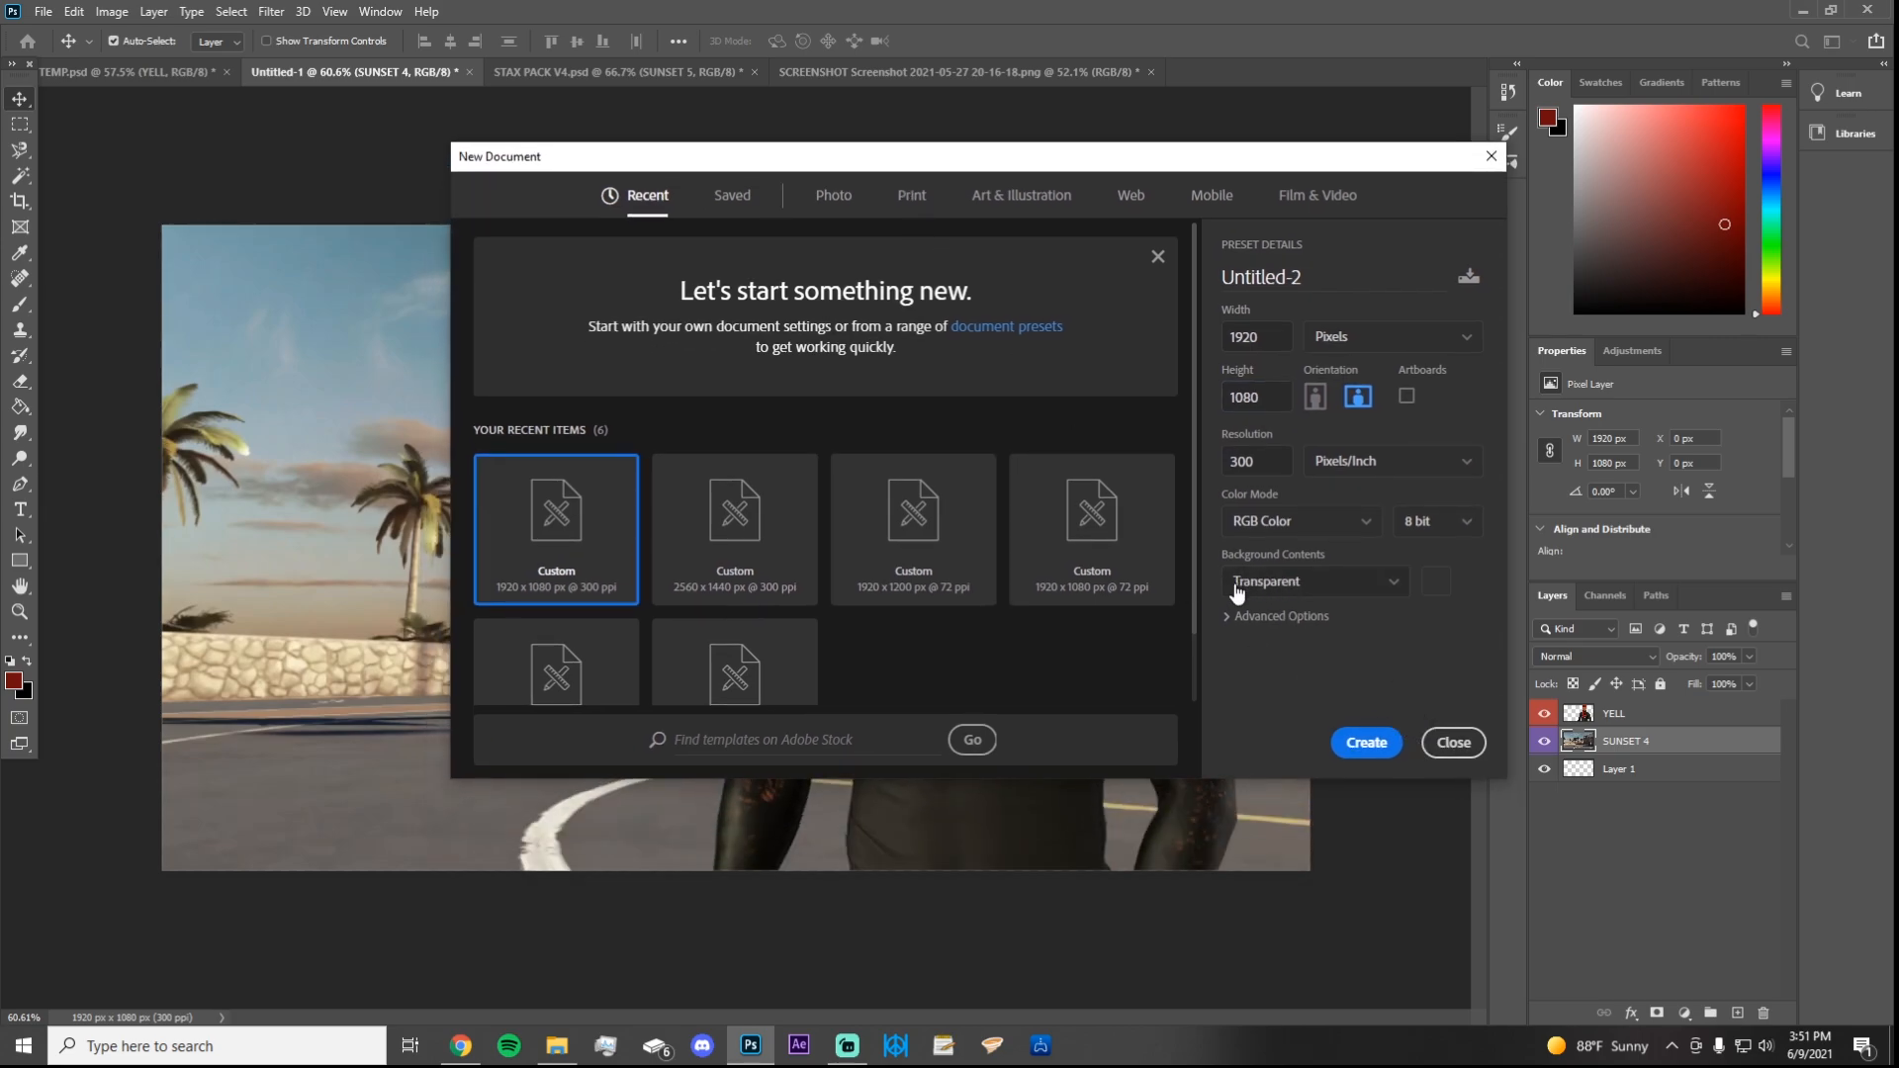
left_click(1453, 742)
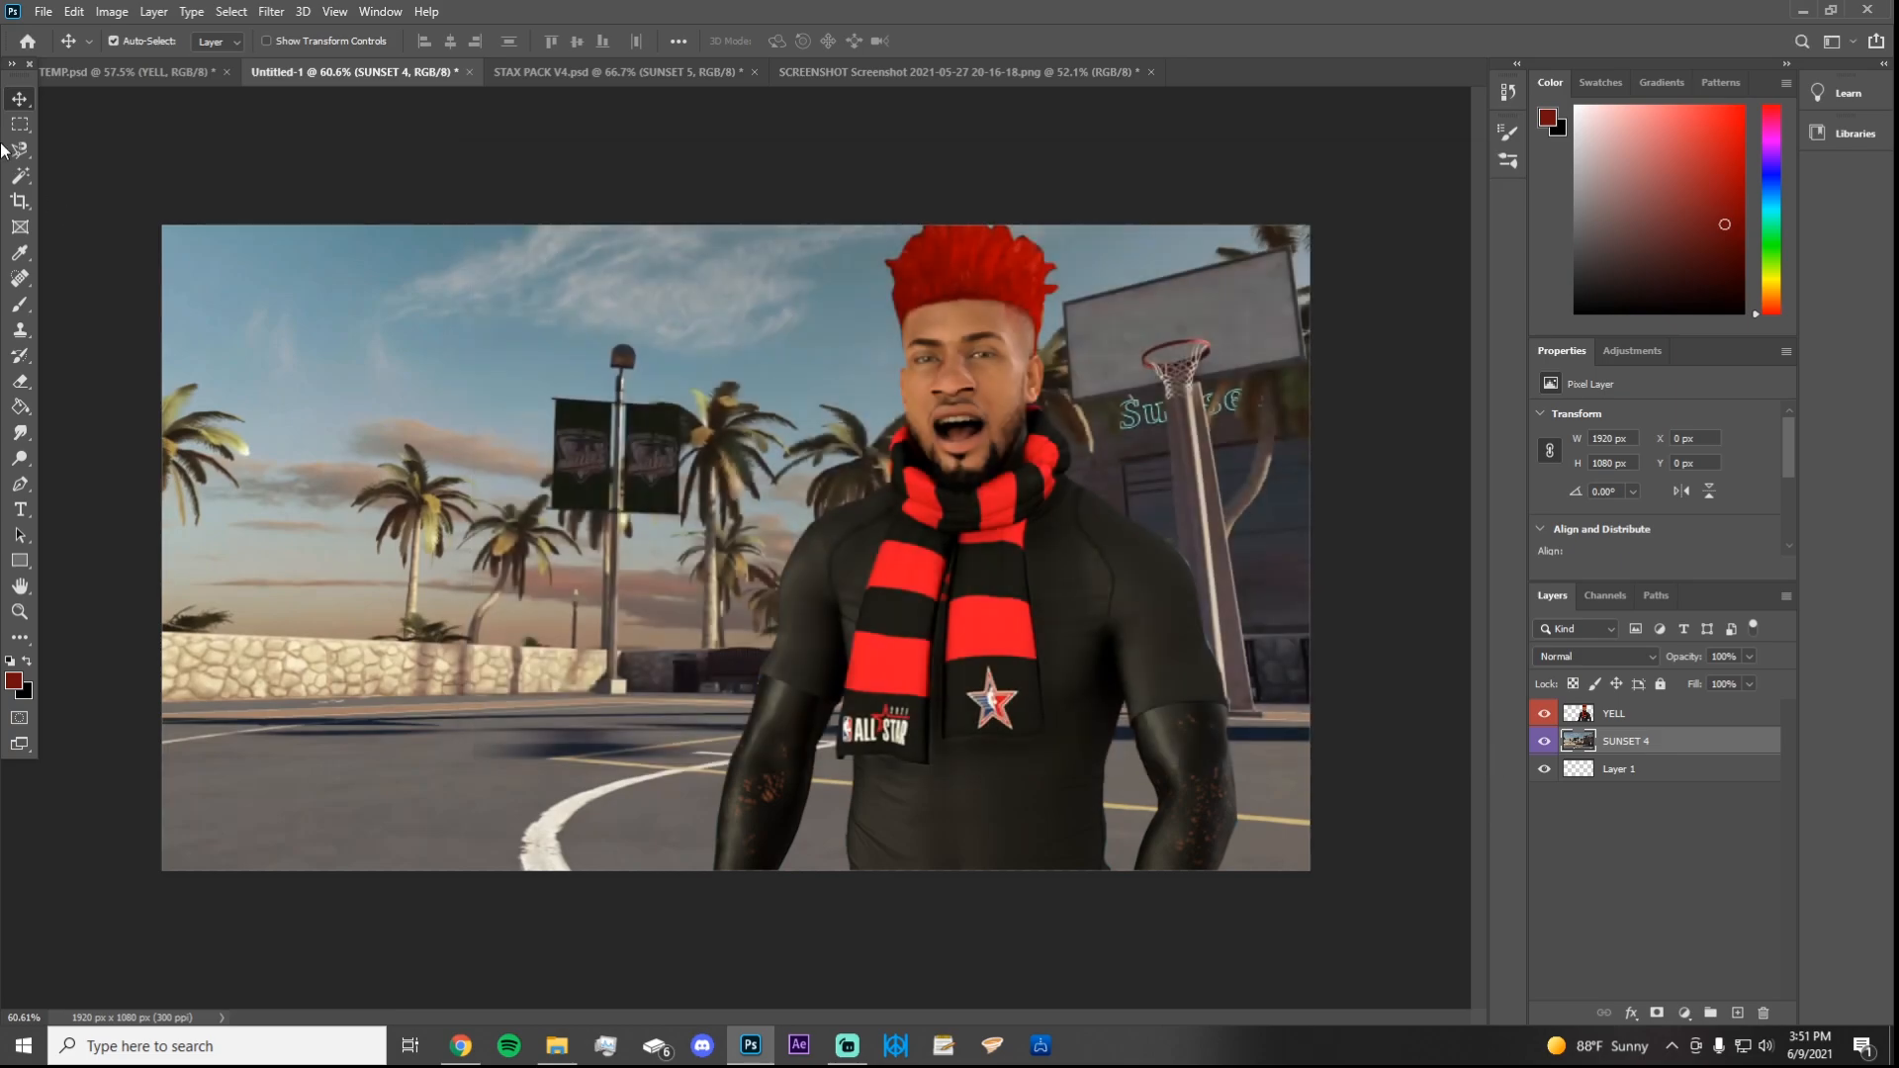
Step: Switch to the finished DEMIGOD BUILD thumbnail document and examine how it reads at small and larger sizes
left_click(141, 73)
scroll(922, 584, "down", 5)
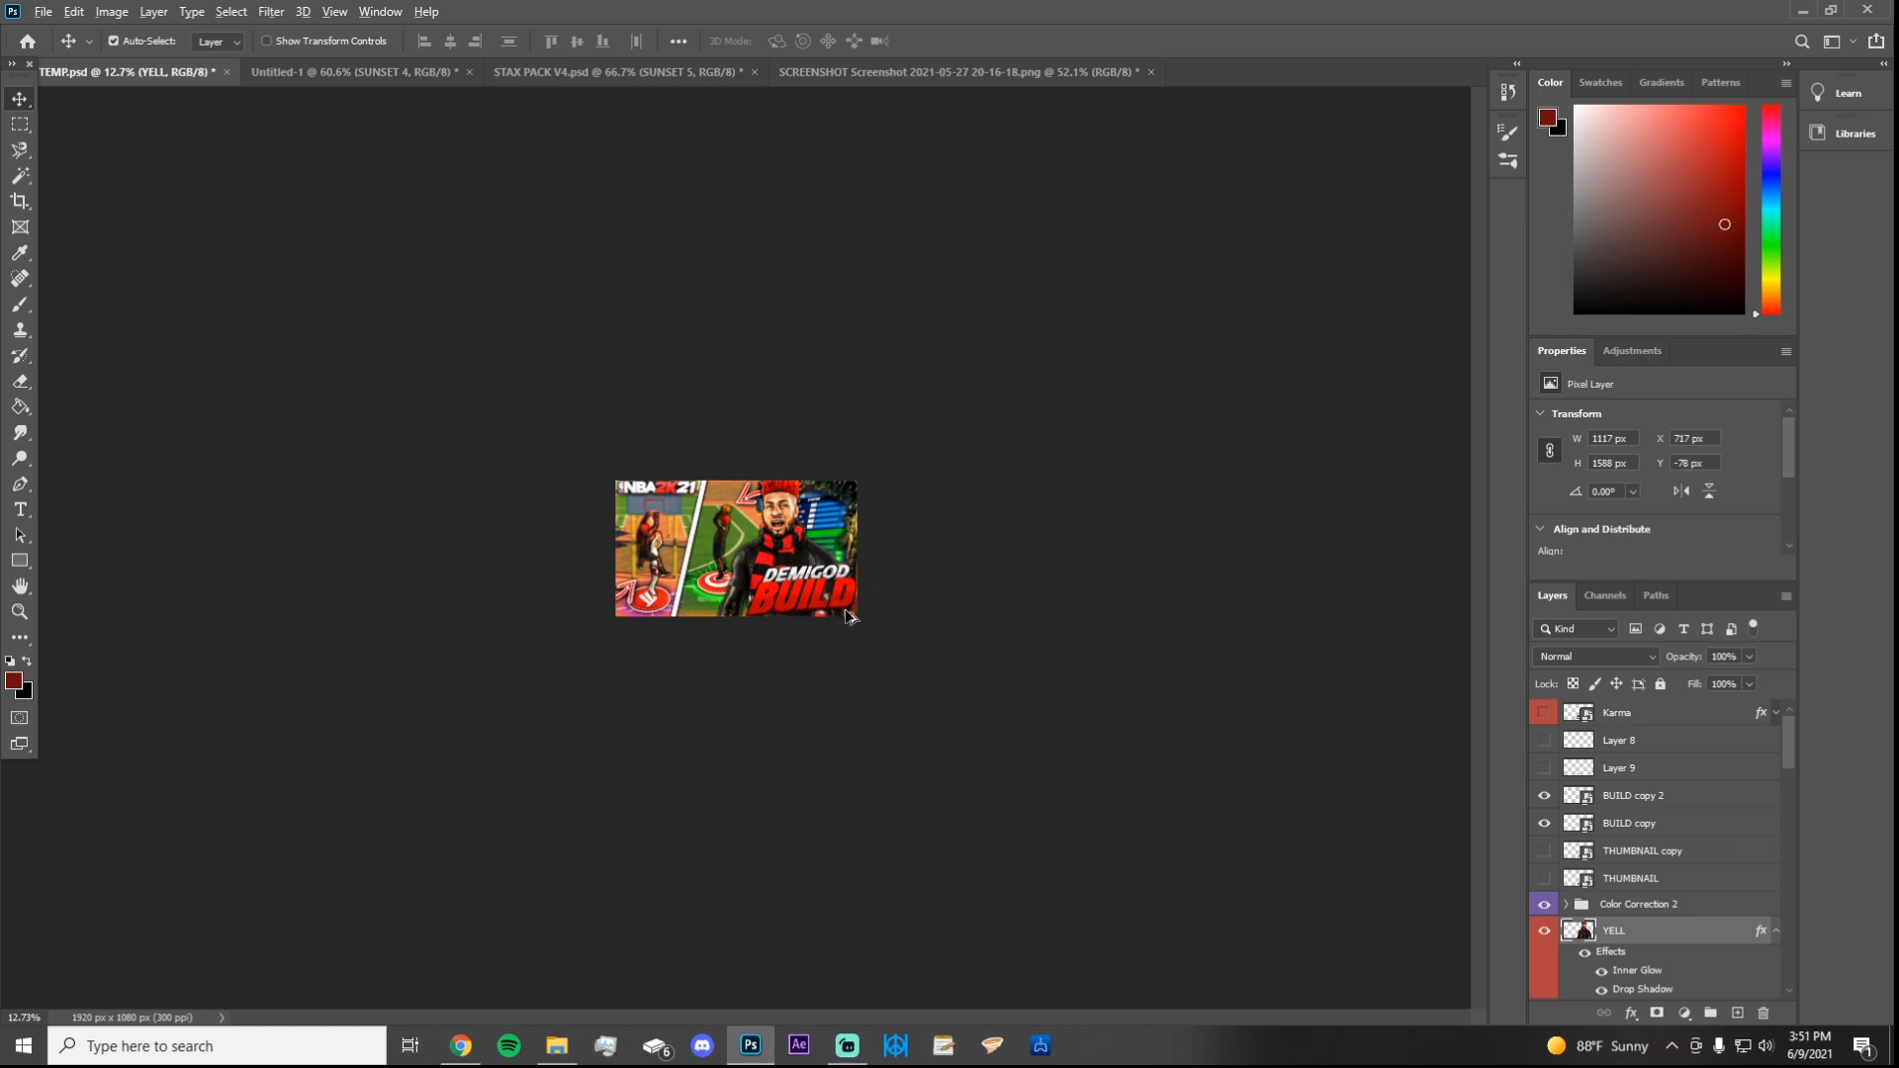
scroll(853, 617, "up", 4)
scroll(849, 617, "up", 1)
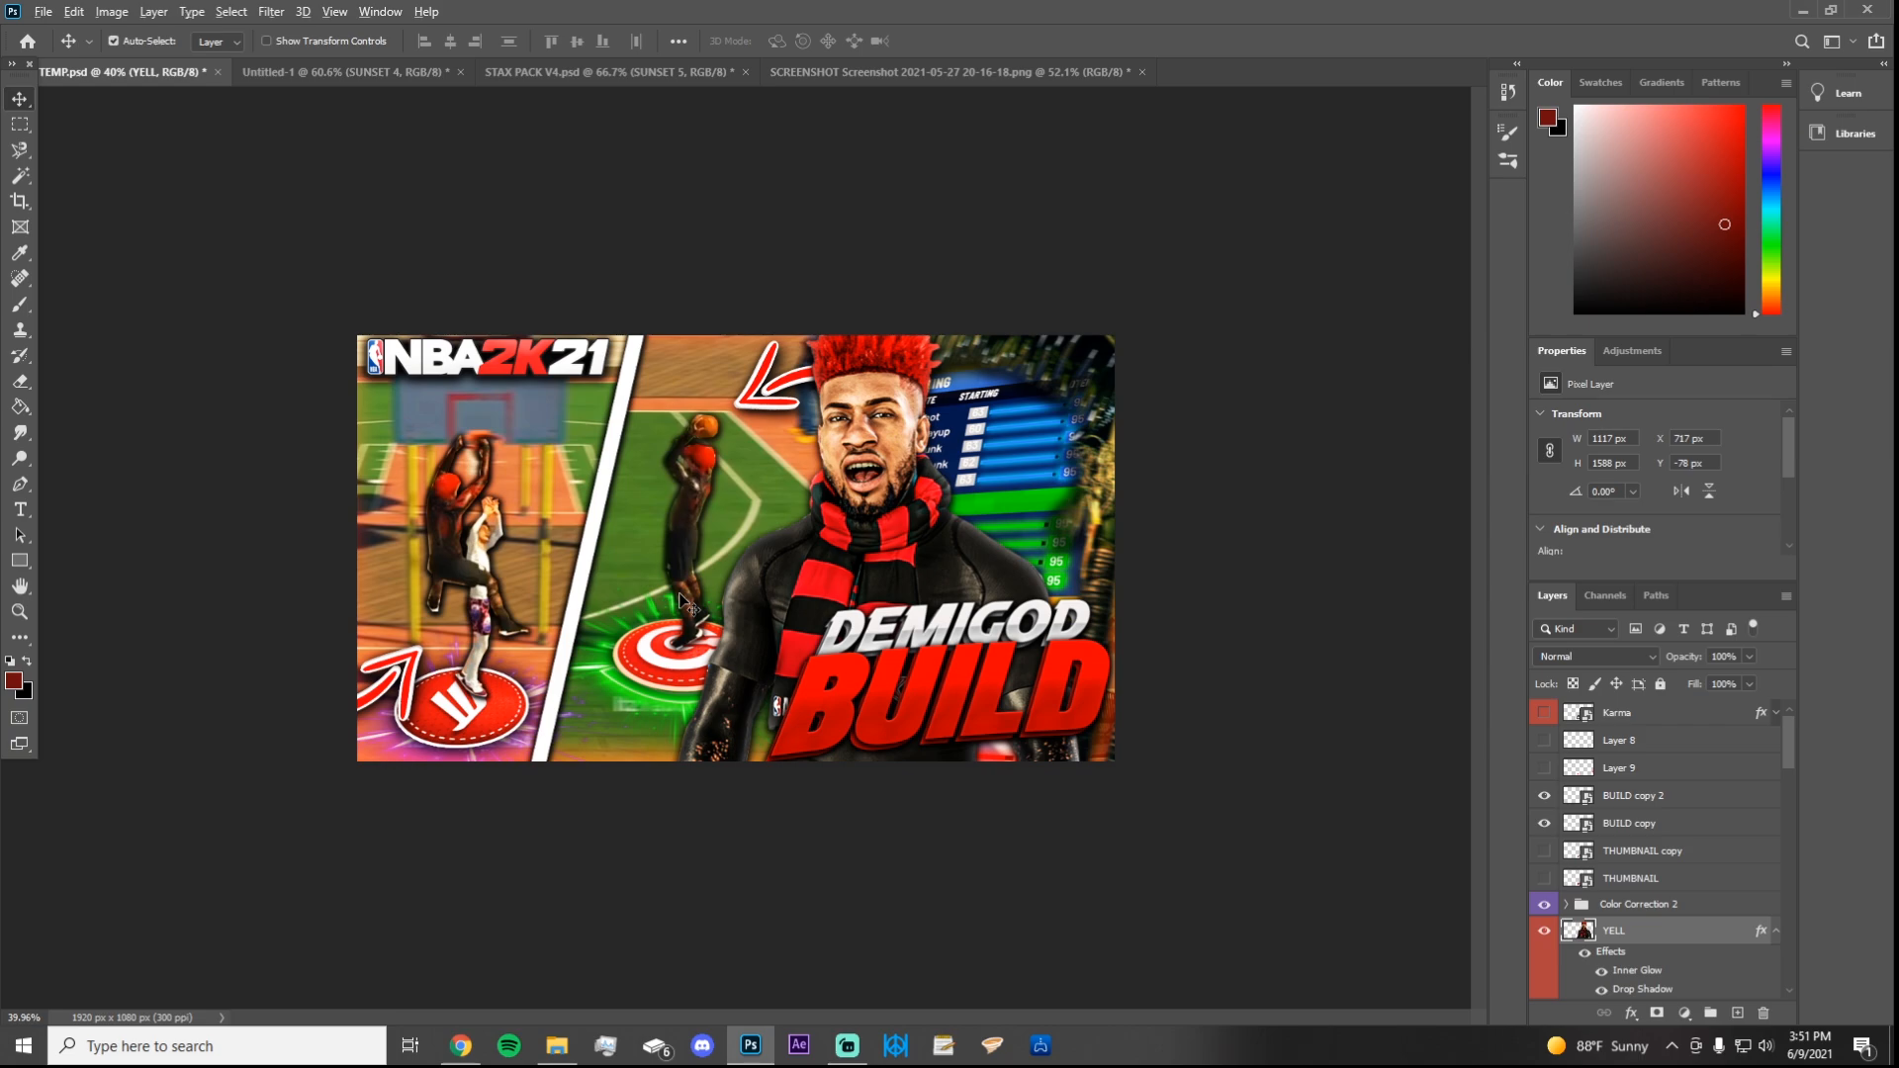
scroll(681, 597, "down", 3)
scroll(681, 597, "down", 4)
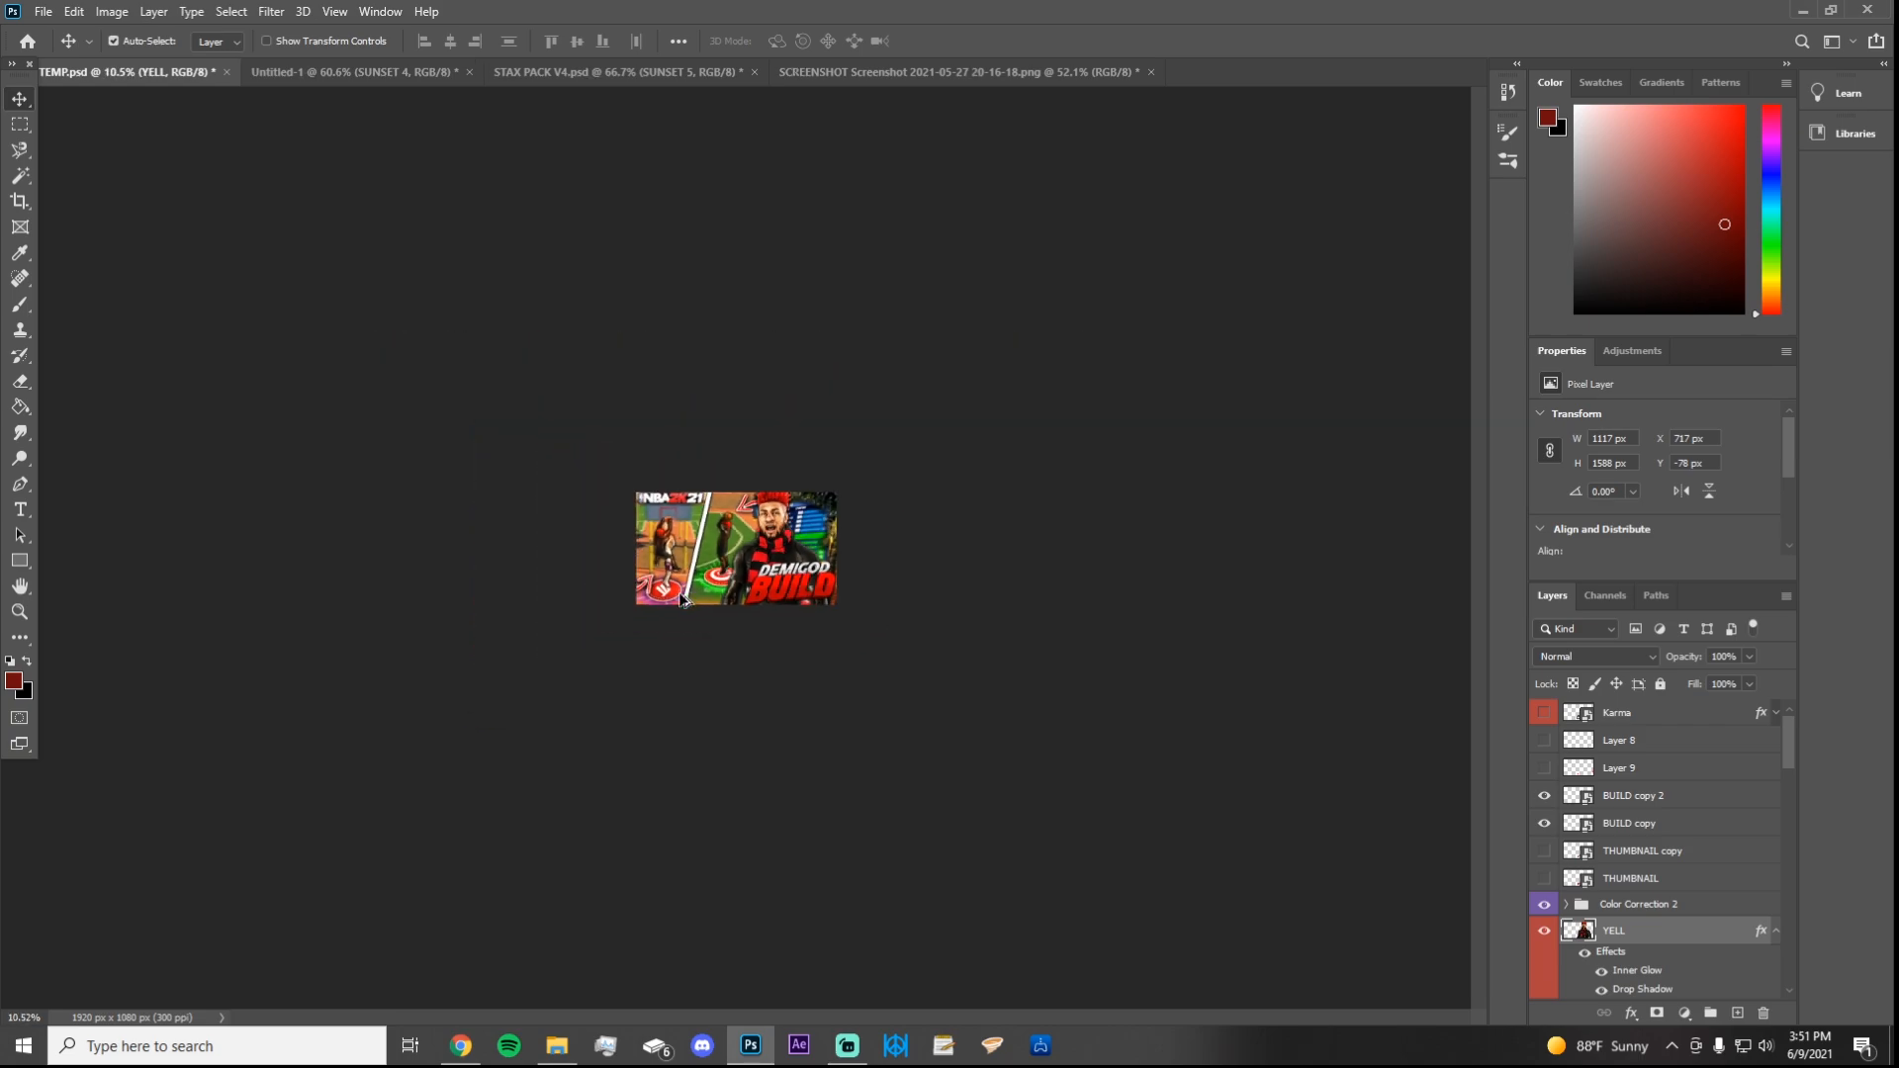
scroll(681, 597, "up", 4)
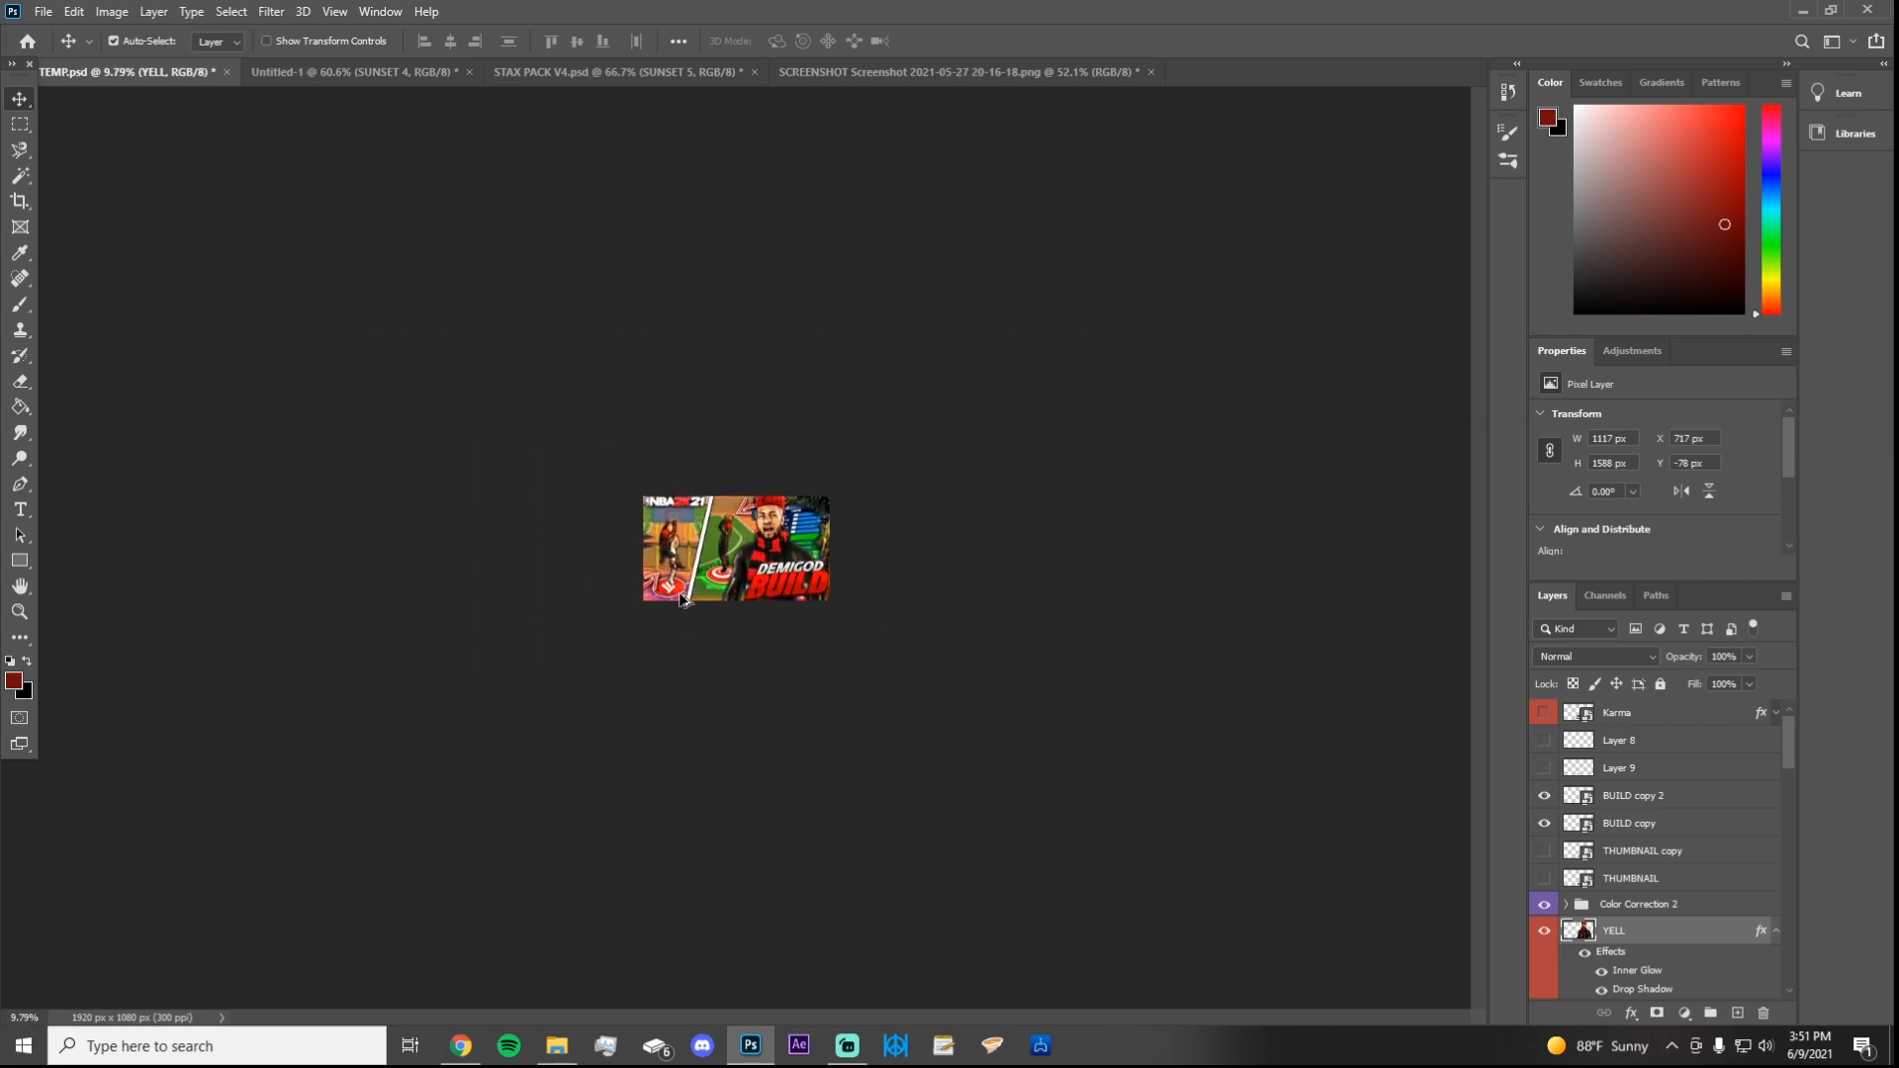
Step: Switch to the Untitled-1 document and open the Camera Raw Filter on the YELL player layer
scroll(681, 598, "up", 3)
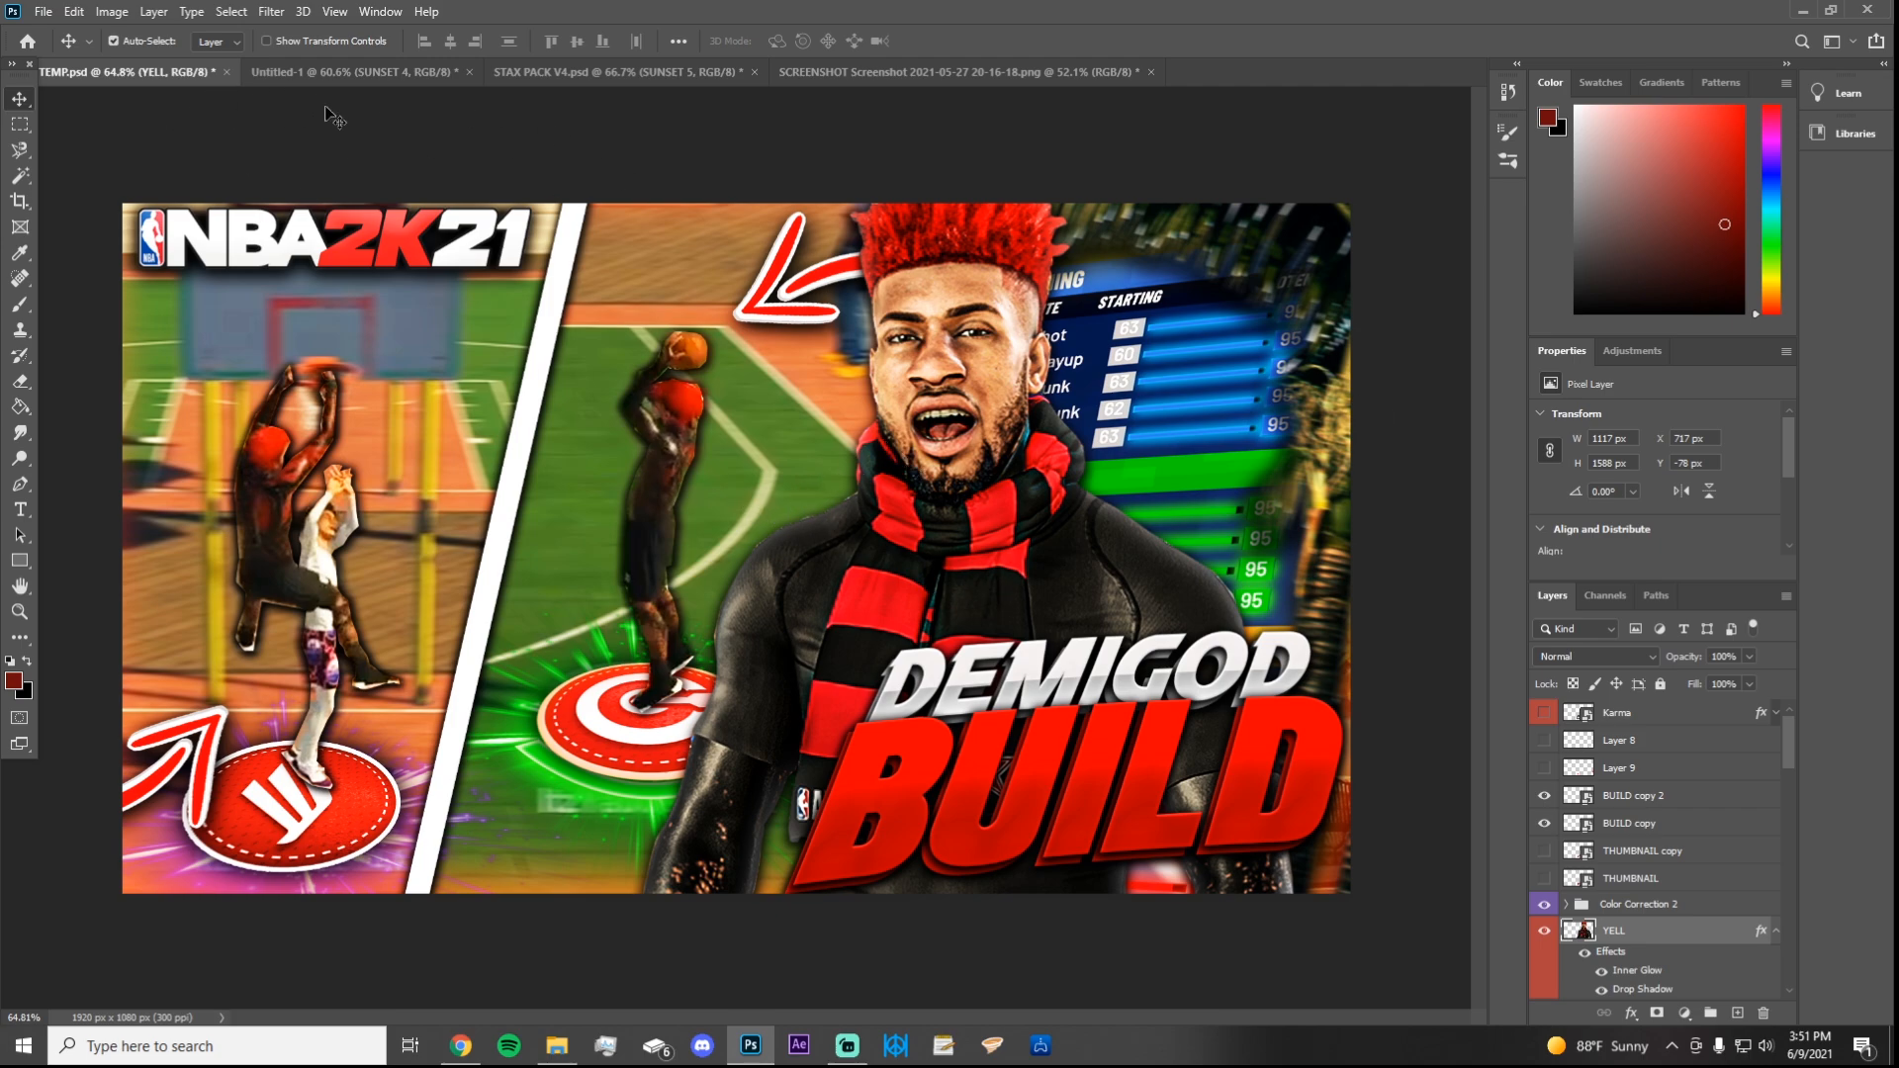
left_click(317, 77)
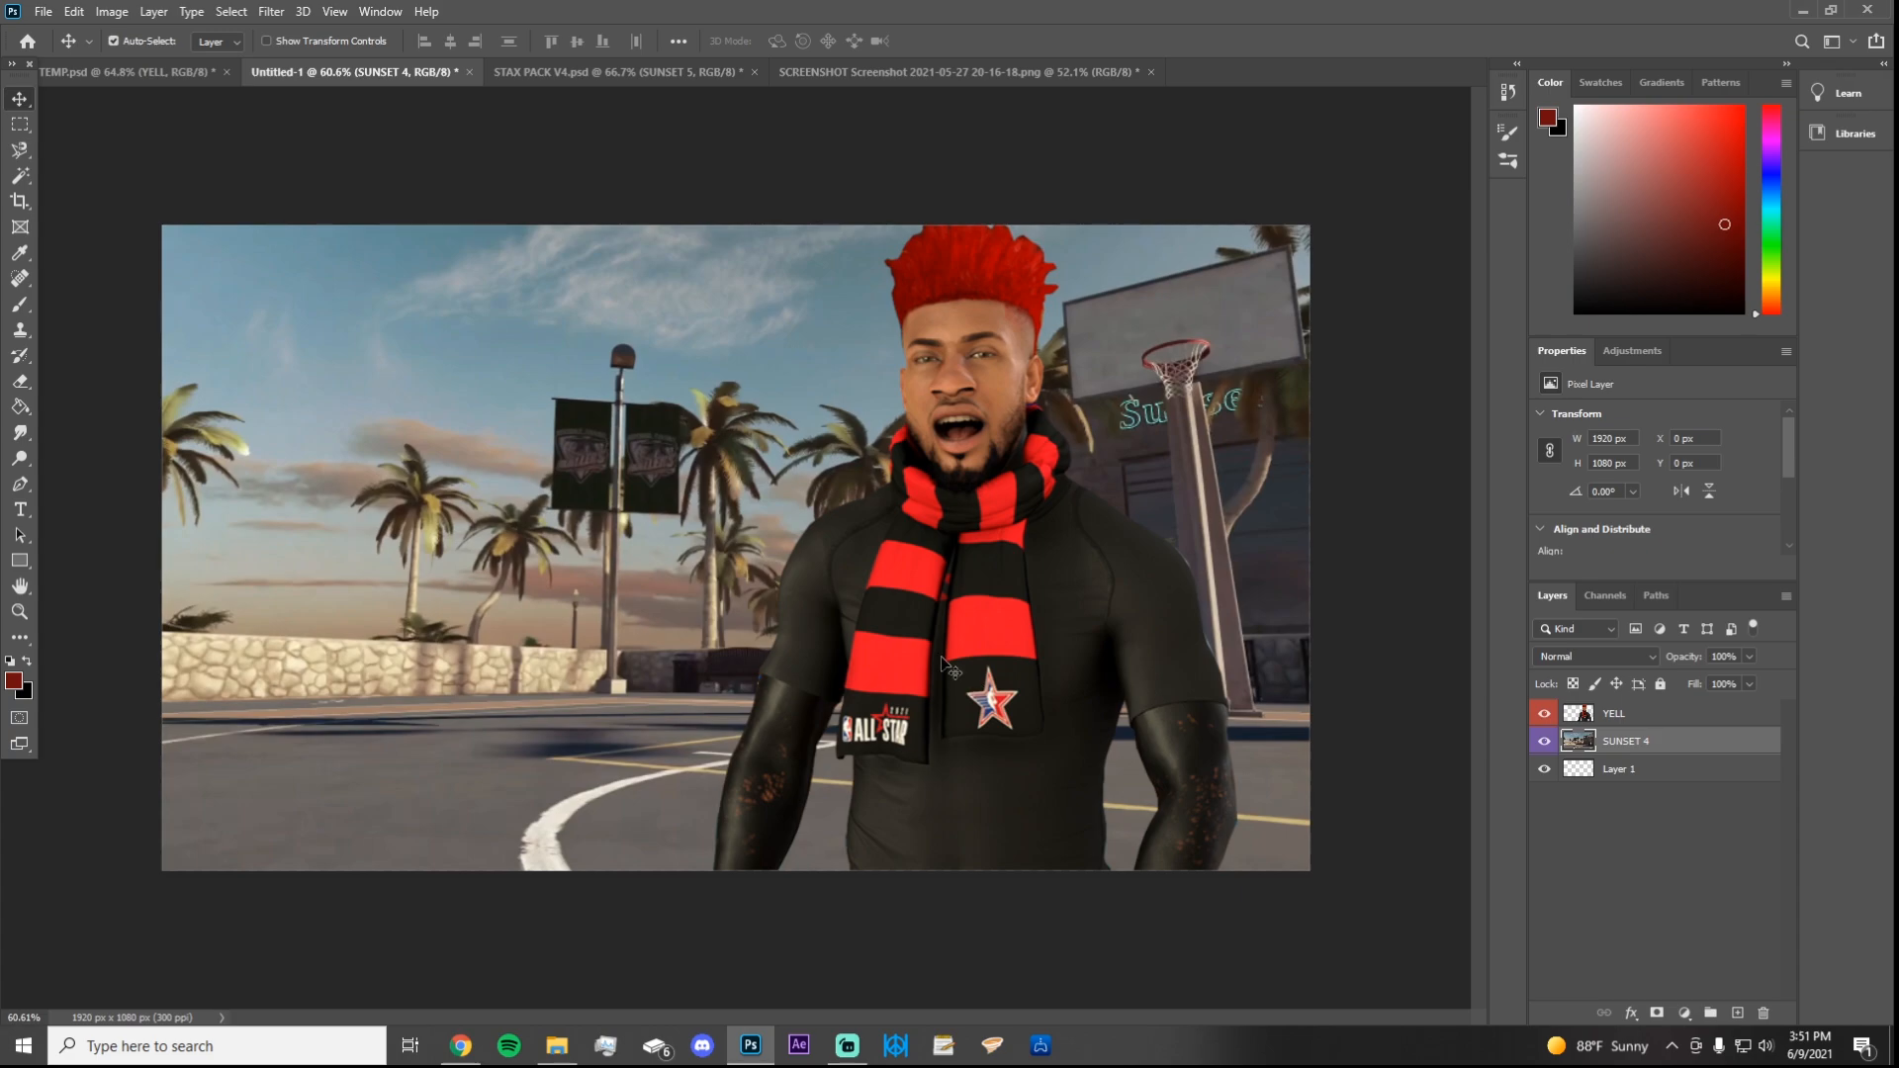
left_click(950, 544)
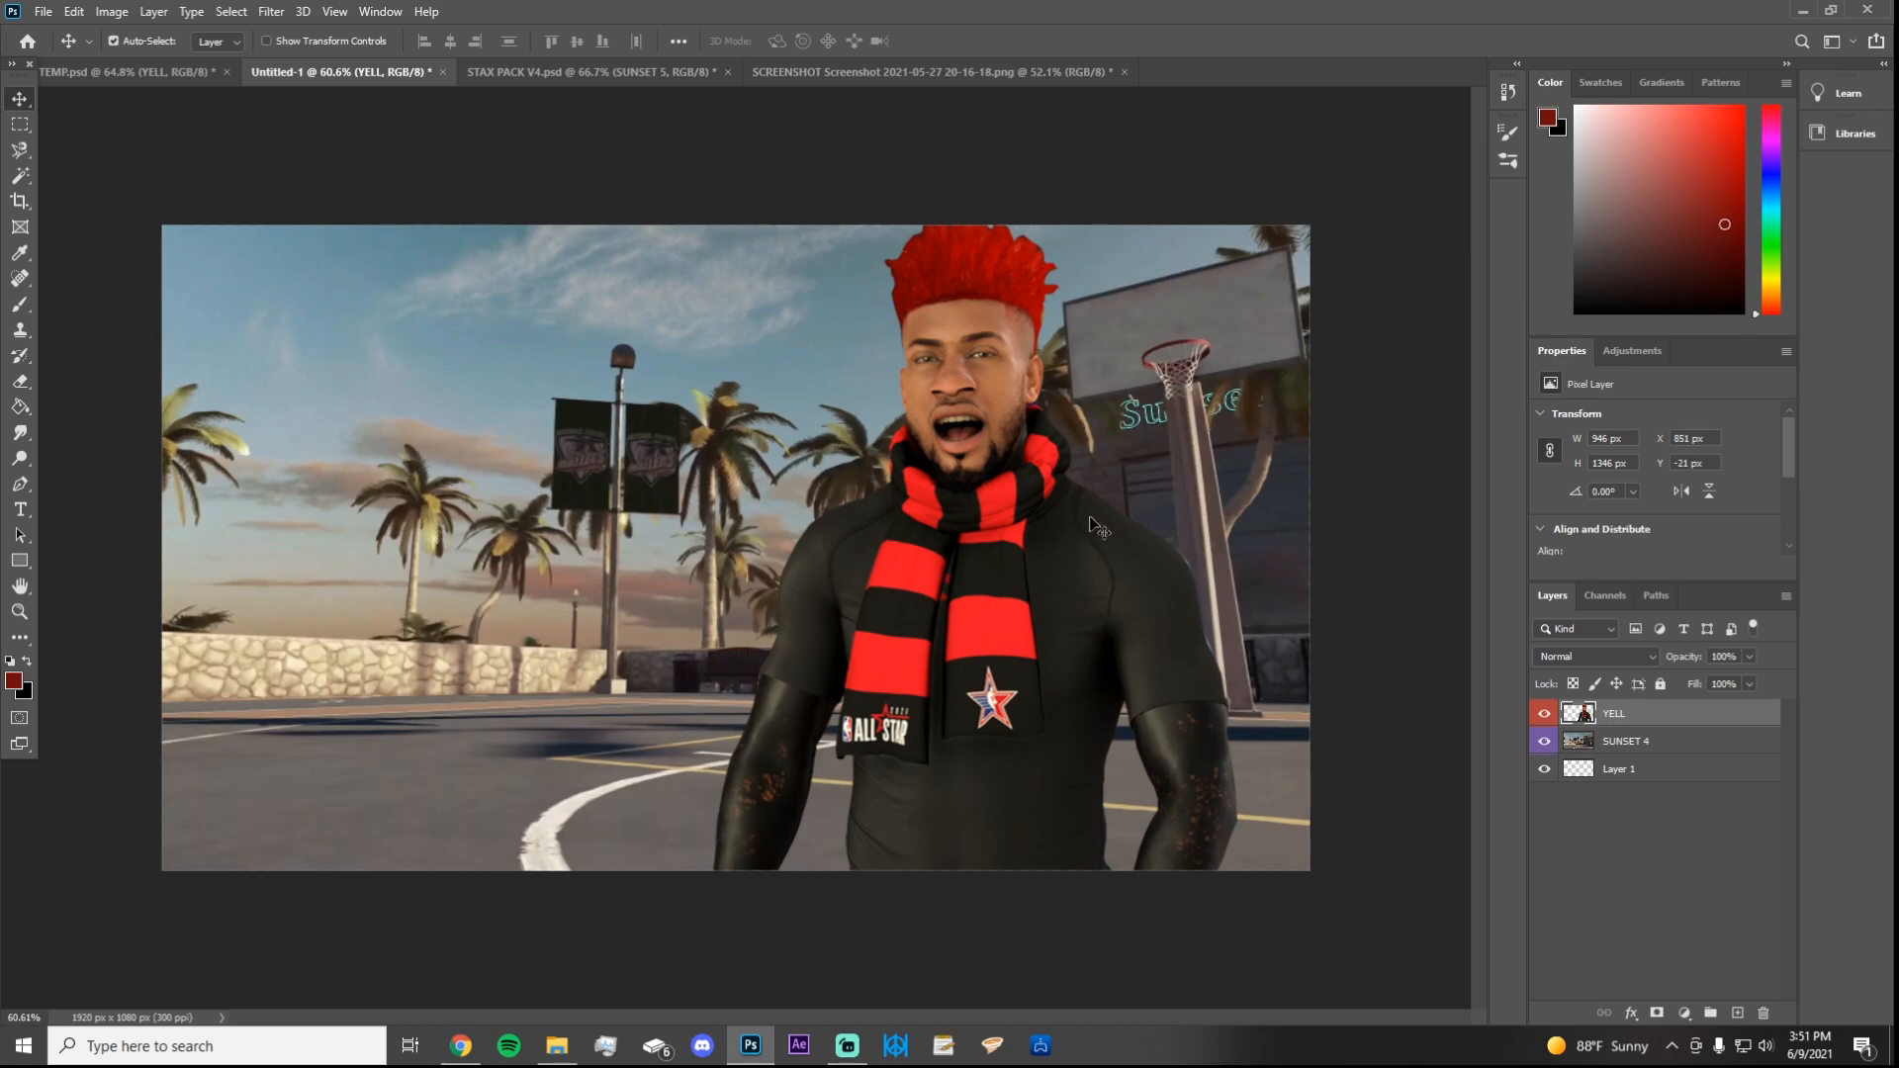
left_click(280, 17)
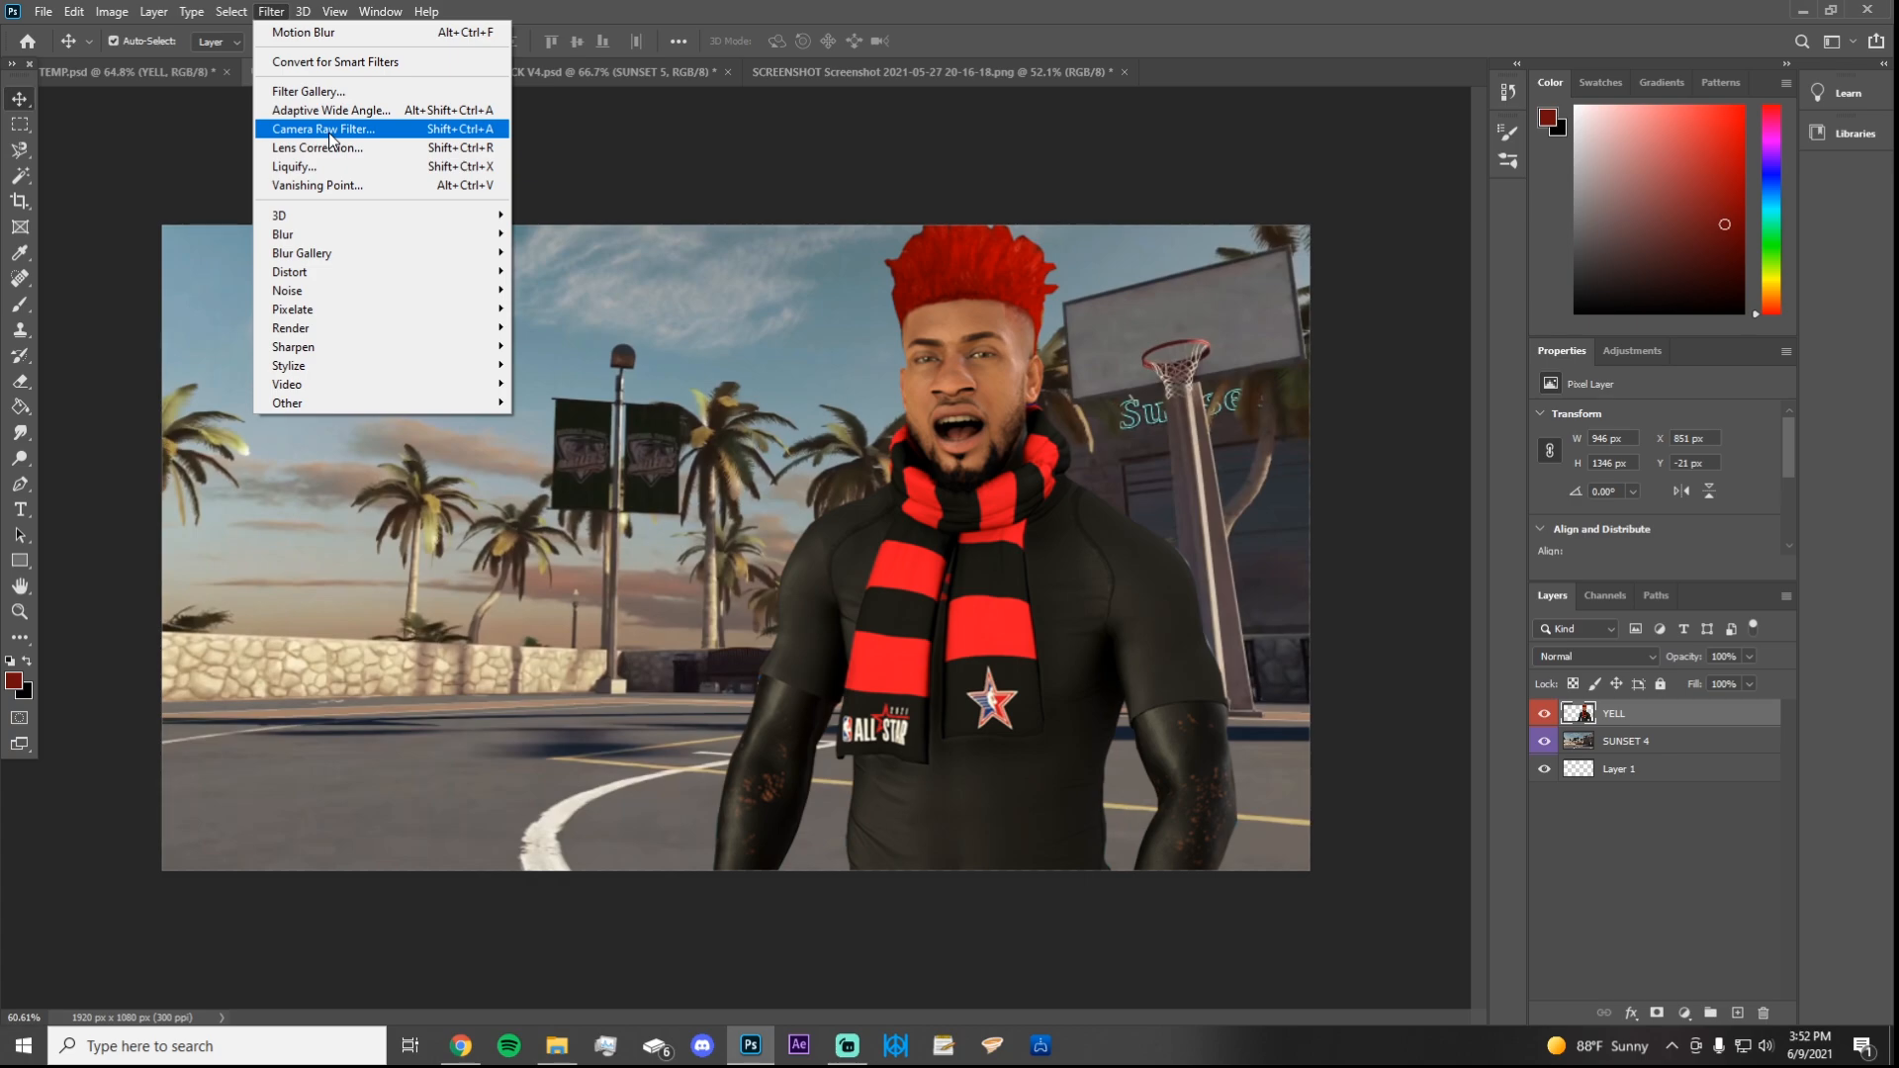
left_click(432, 130)
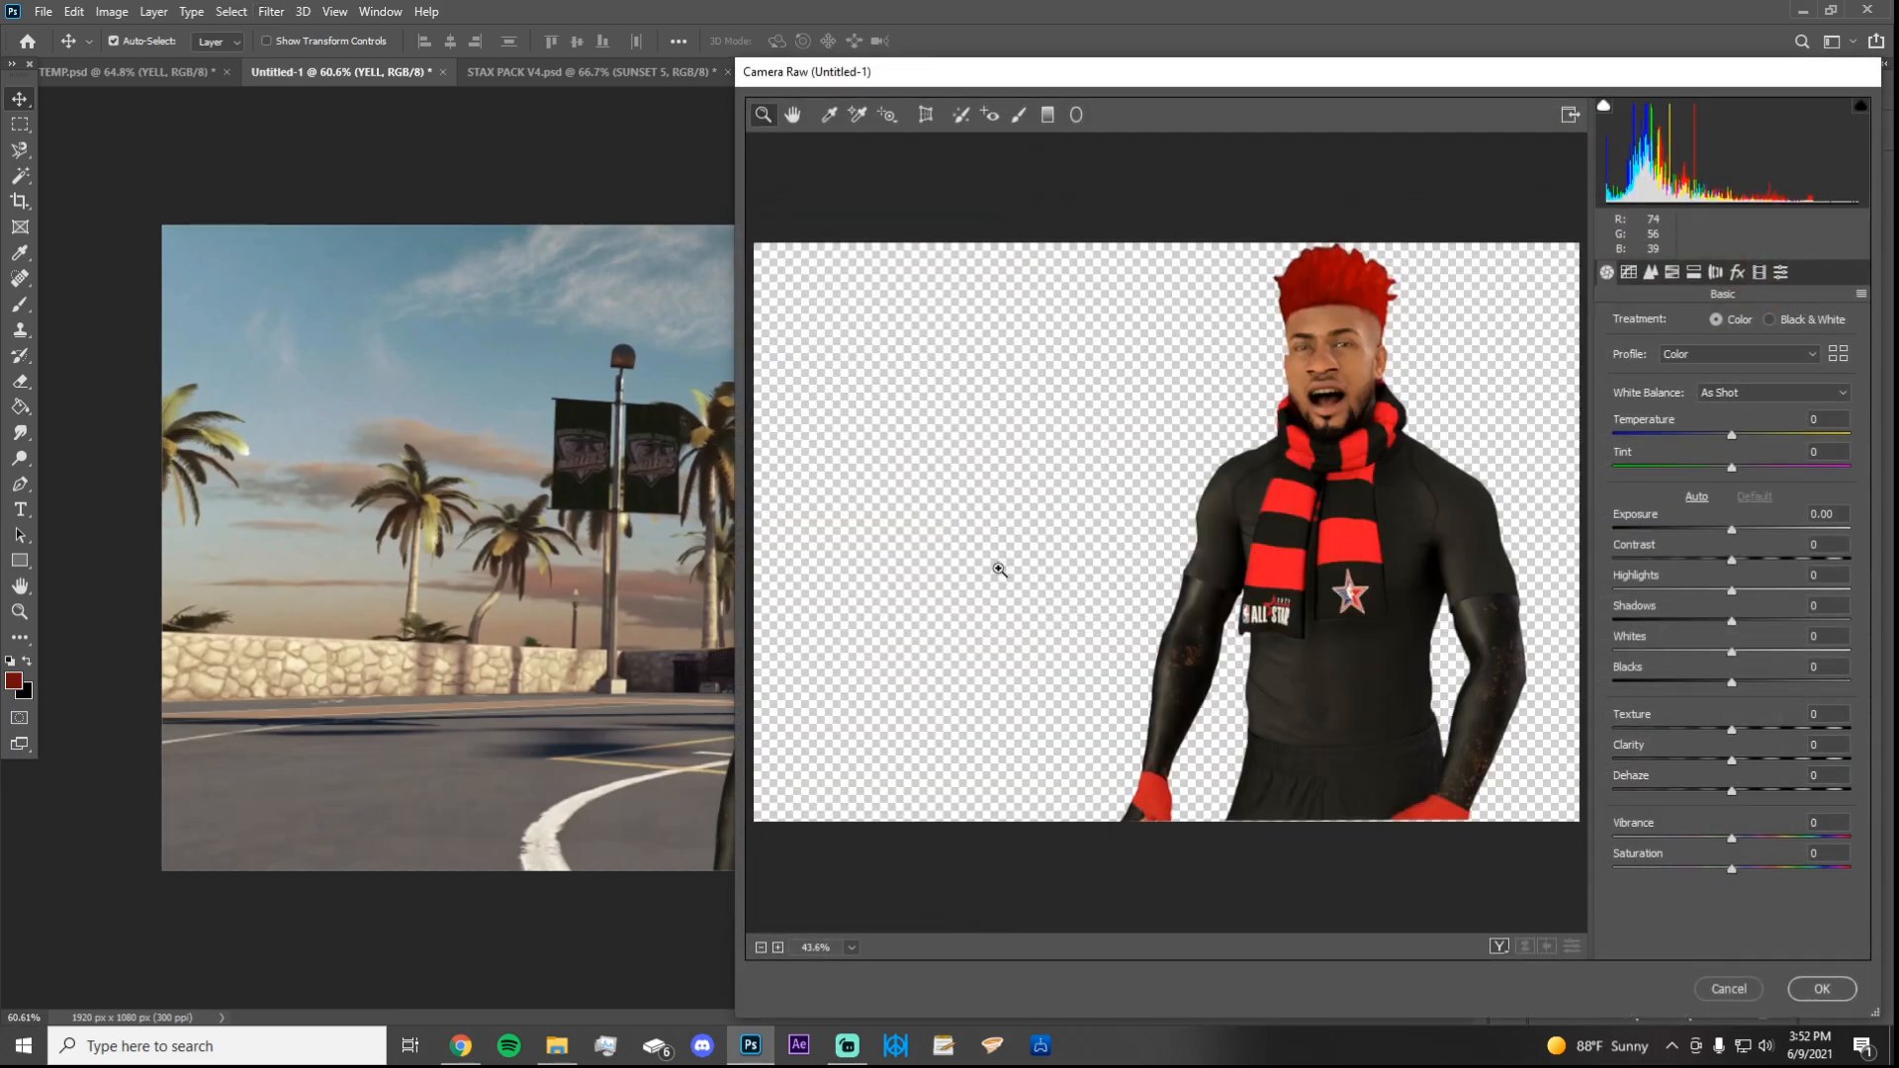
left_click_drag(1111, 75, 733, 78)
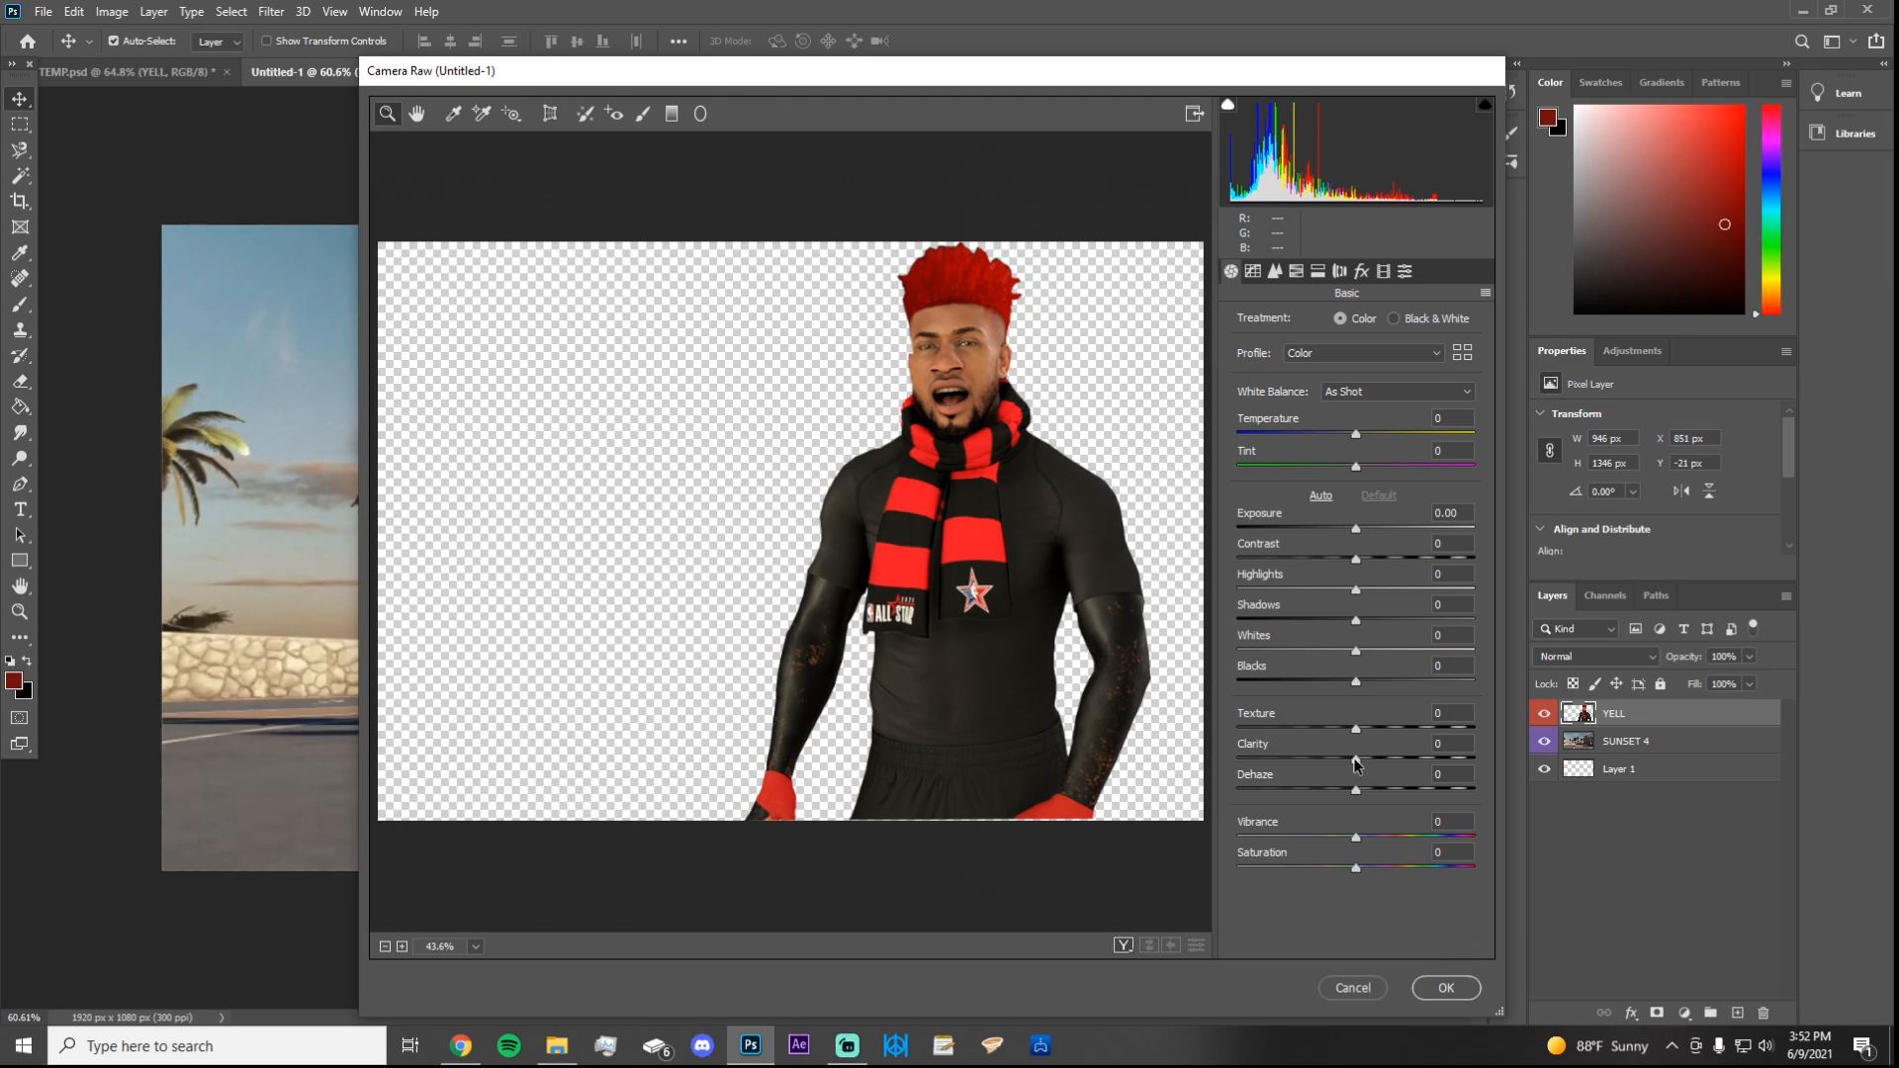
Step: Set Clarity and Texture to +100 for the YELL player and apply the filter
type("100")
key("Return")
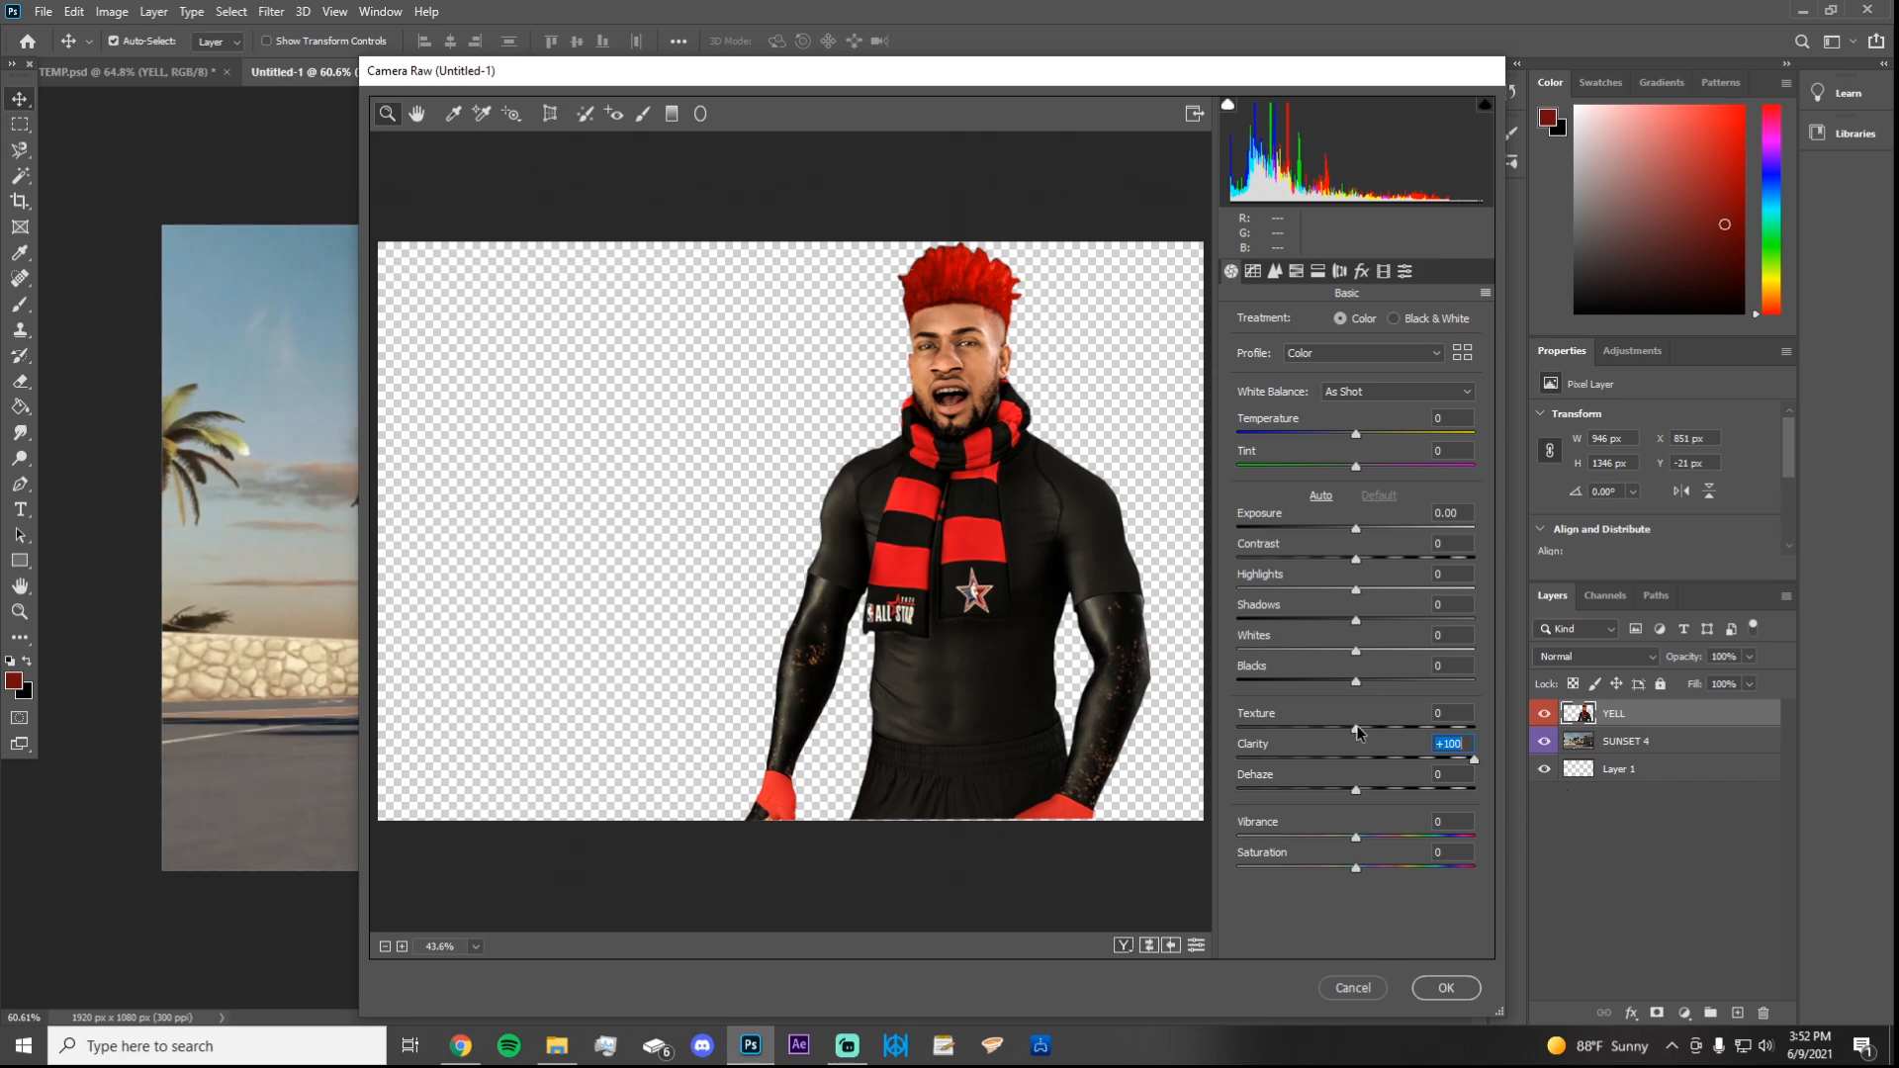
left_click_drag(1356, 729, 1660, 734)
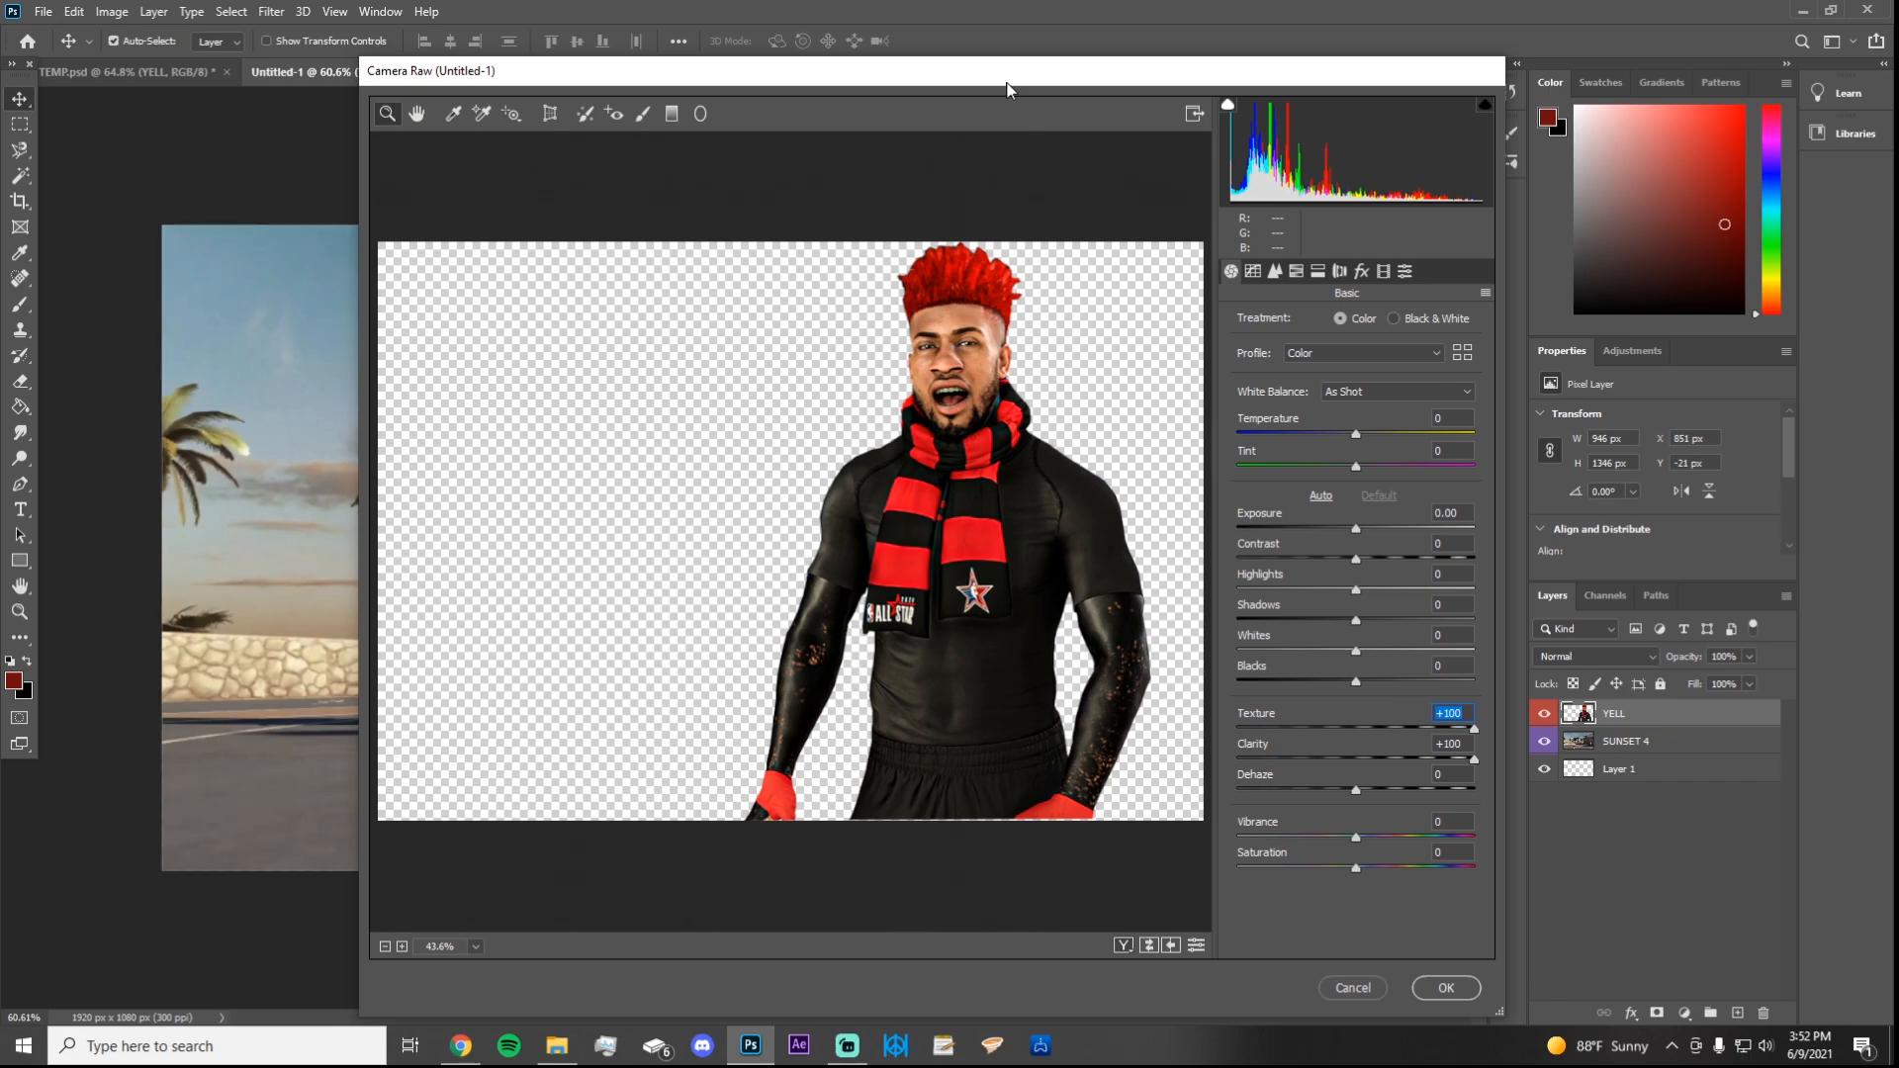
left_click_drag(1000, 78, 377, 70)
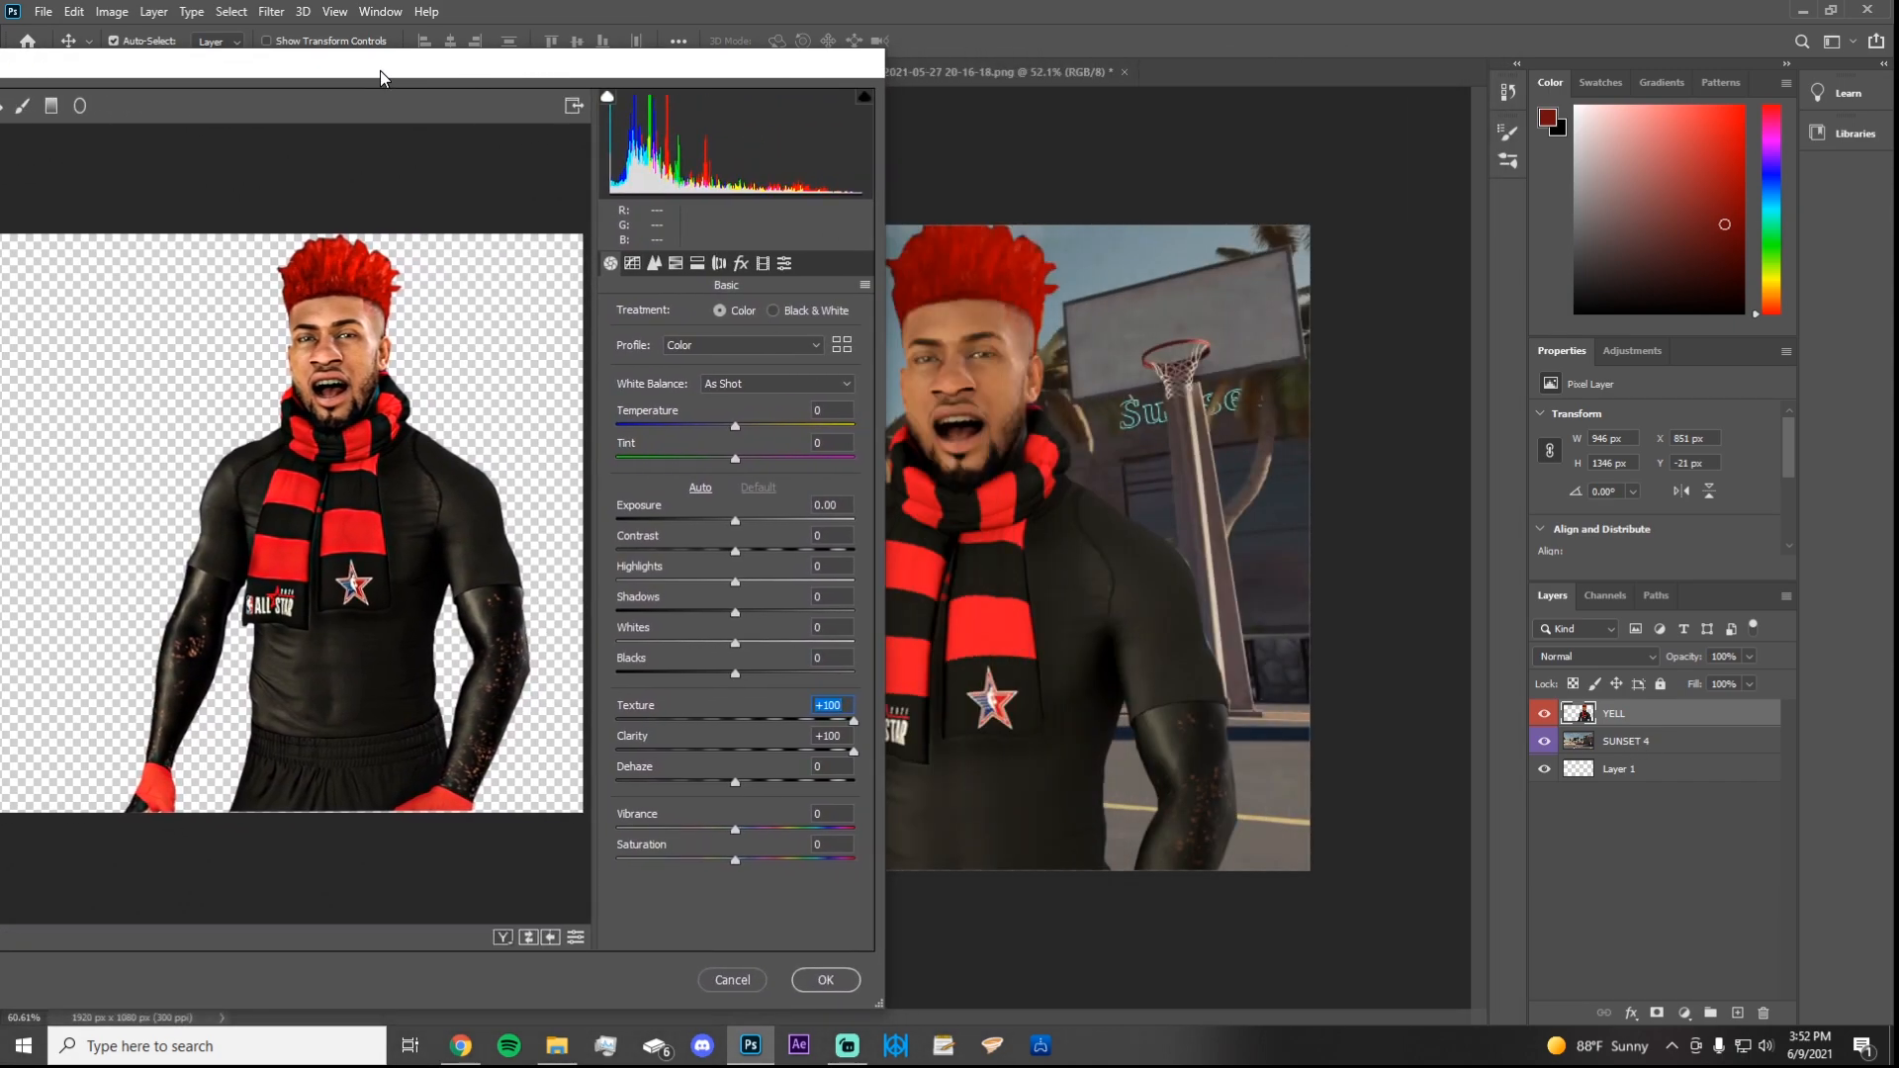
left_click(827, 979)
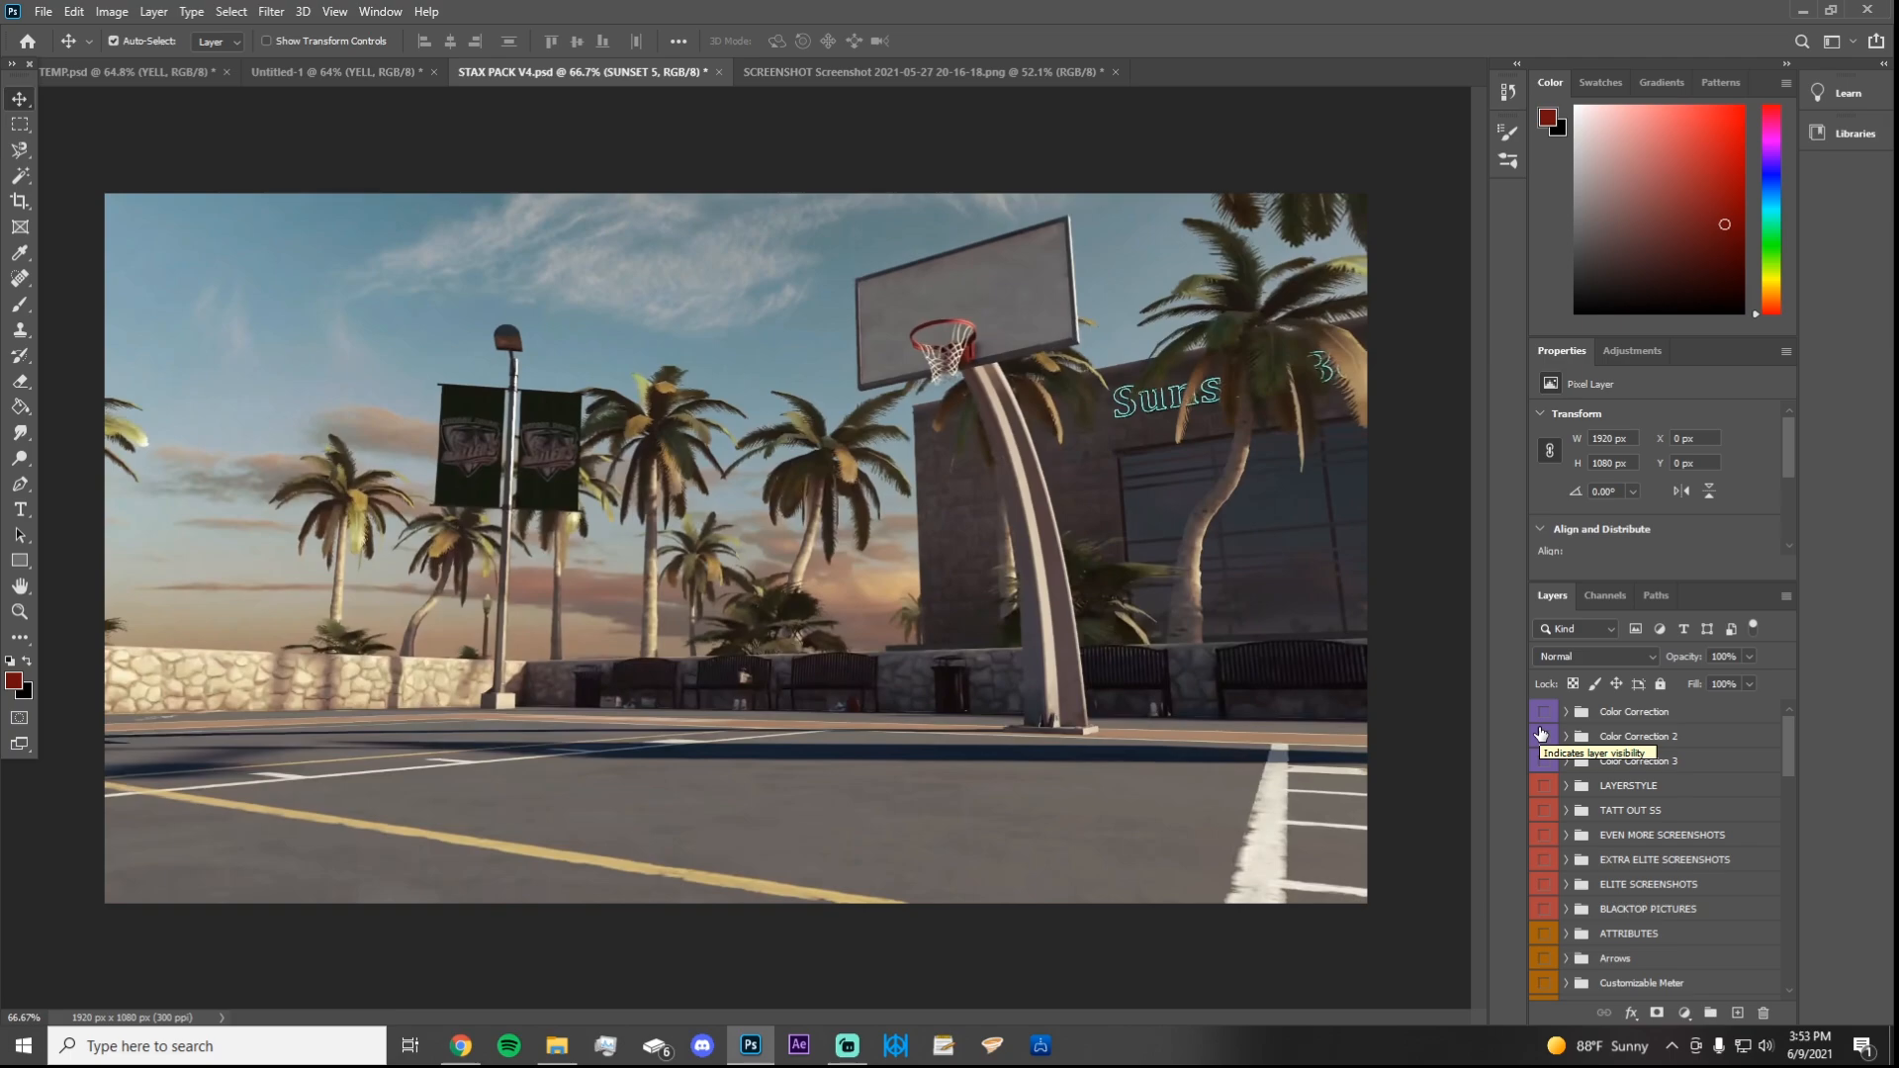
Step: Turn on the Color Correction 2 group in STAX PACK V4.psd and copy it into Untitled-1 above the YELL layer
left_click(1543, 736)
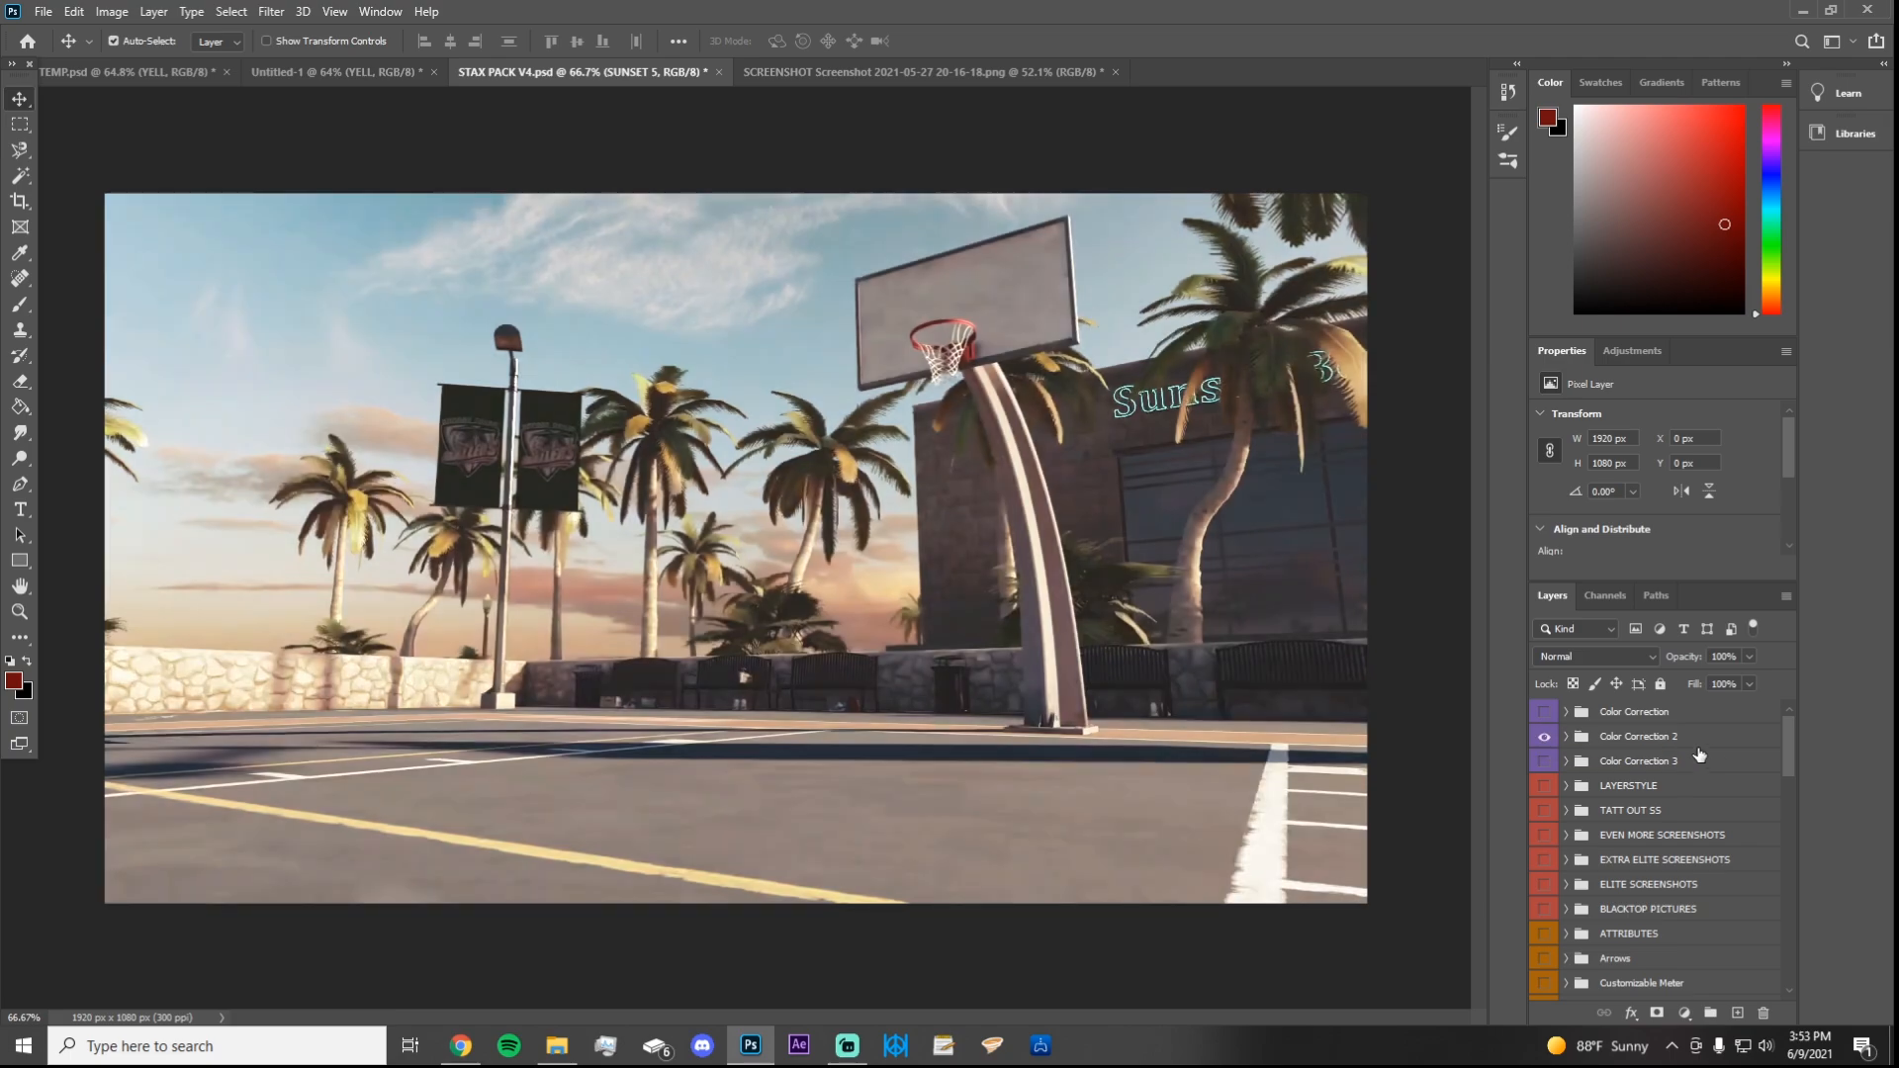
left_click(1658, 741)
left_click_drag(1659, 742, 1136, 806)
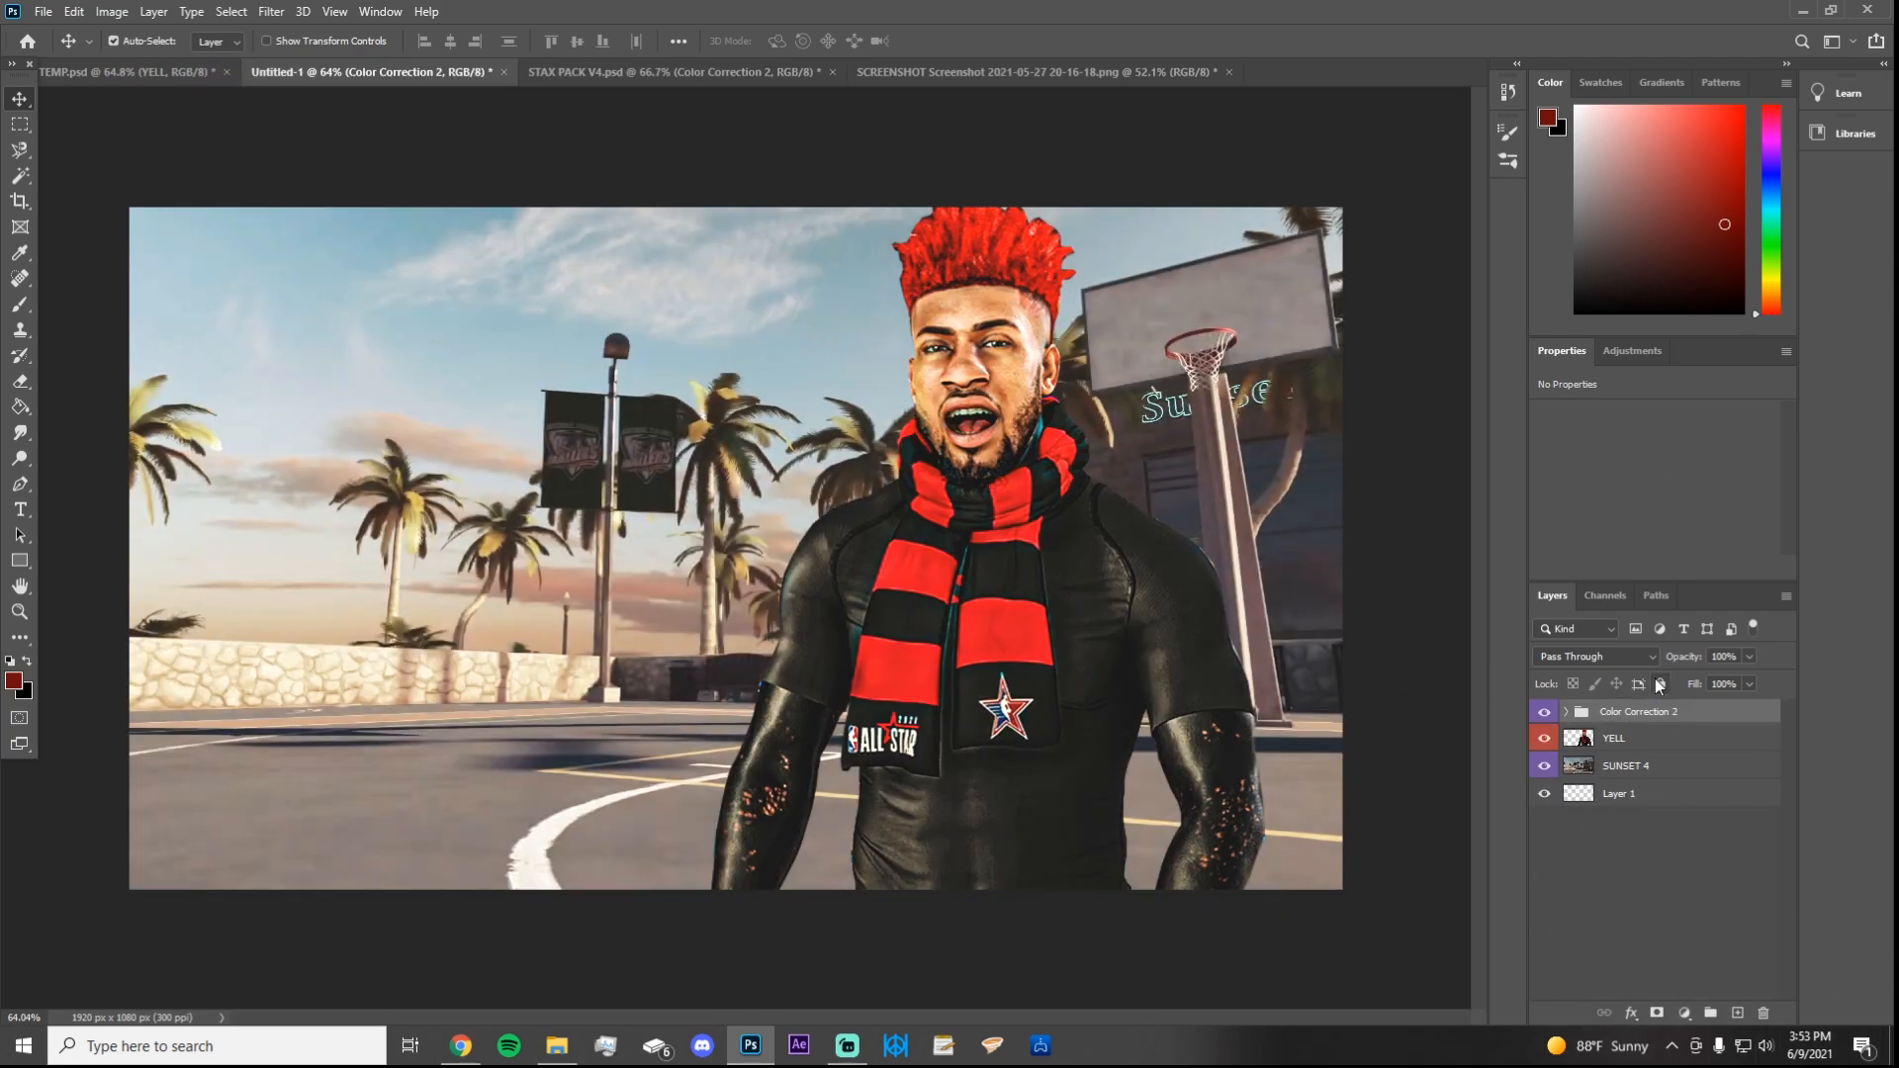
Step: Compare the image with and without the Color Fill layer in CC1 of Color Correction 2, leave it hidden, and collapse both groups
left_click(1565, 713)
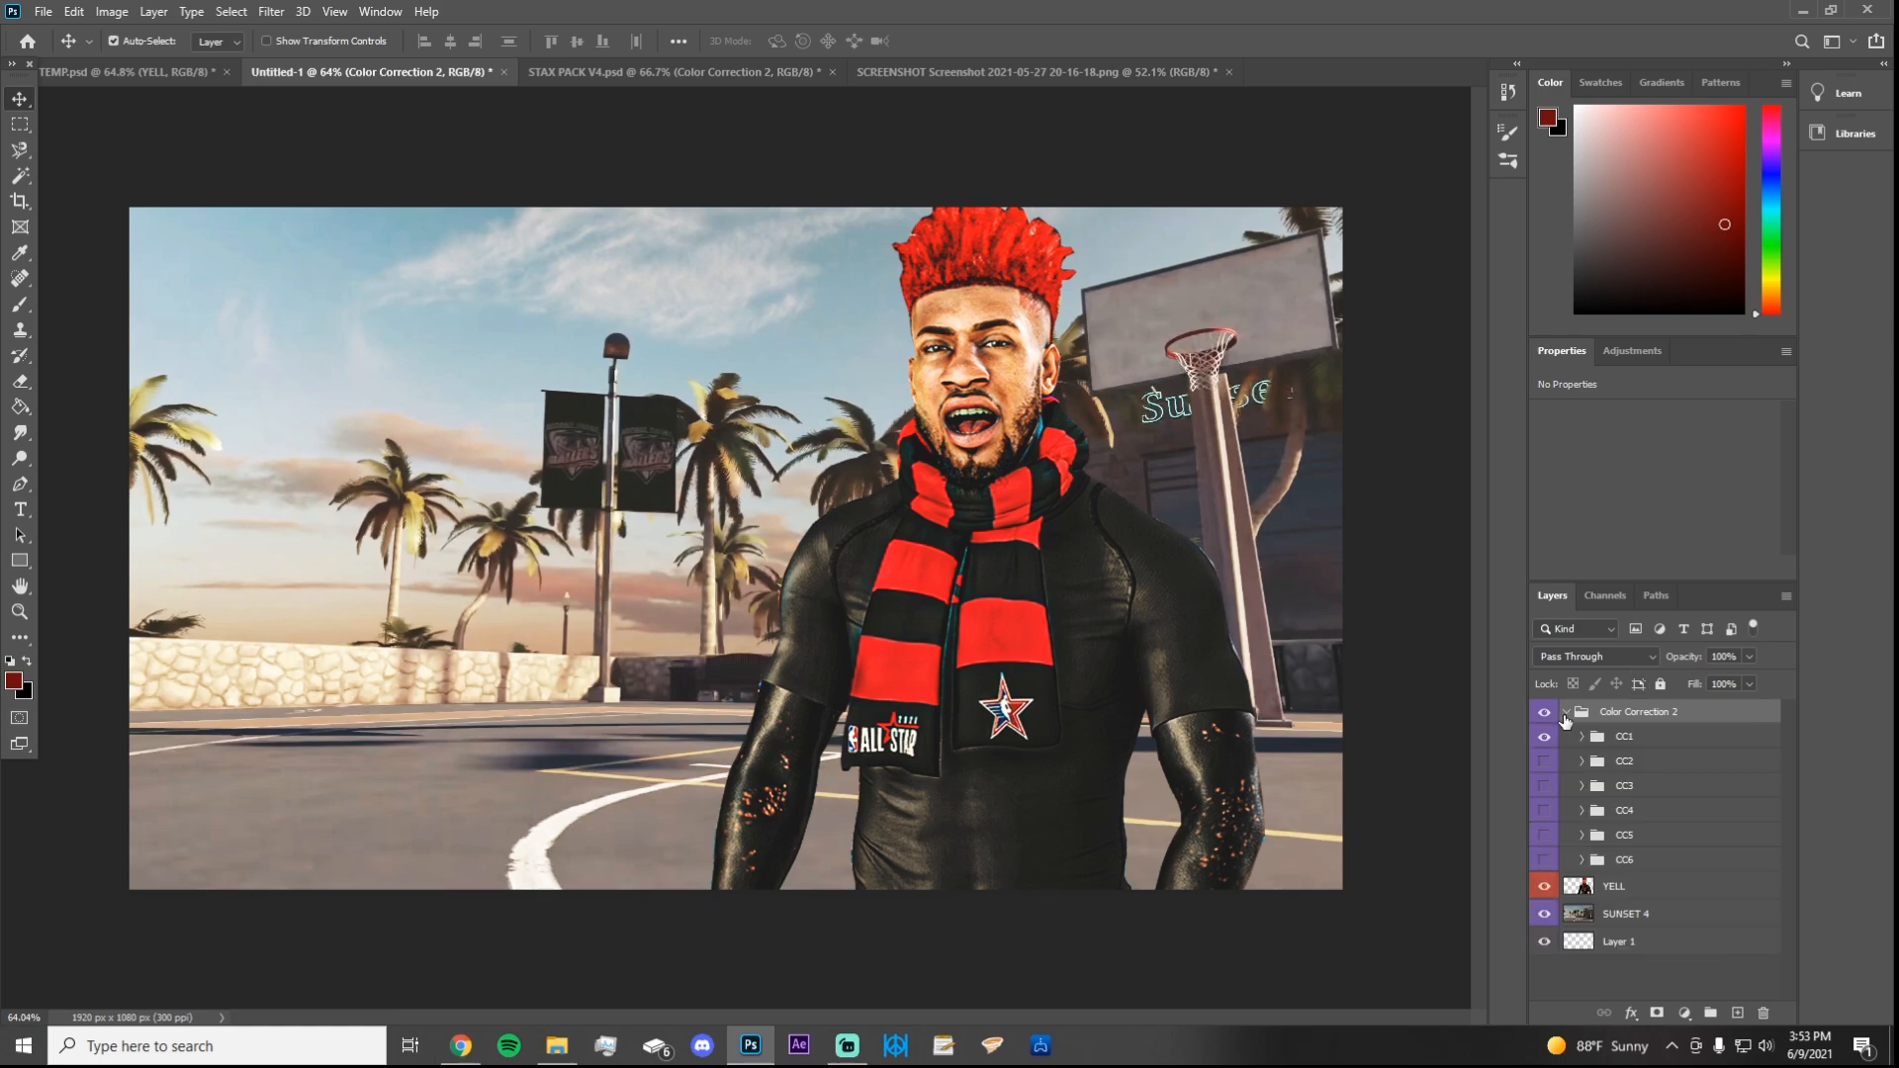
left_click(1581, 738)
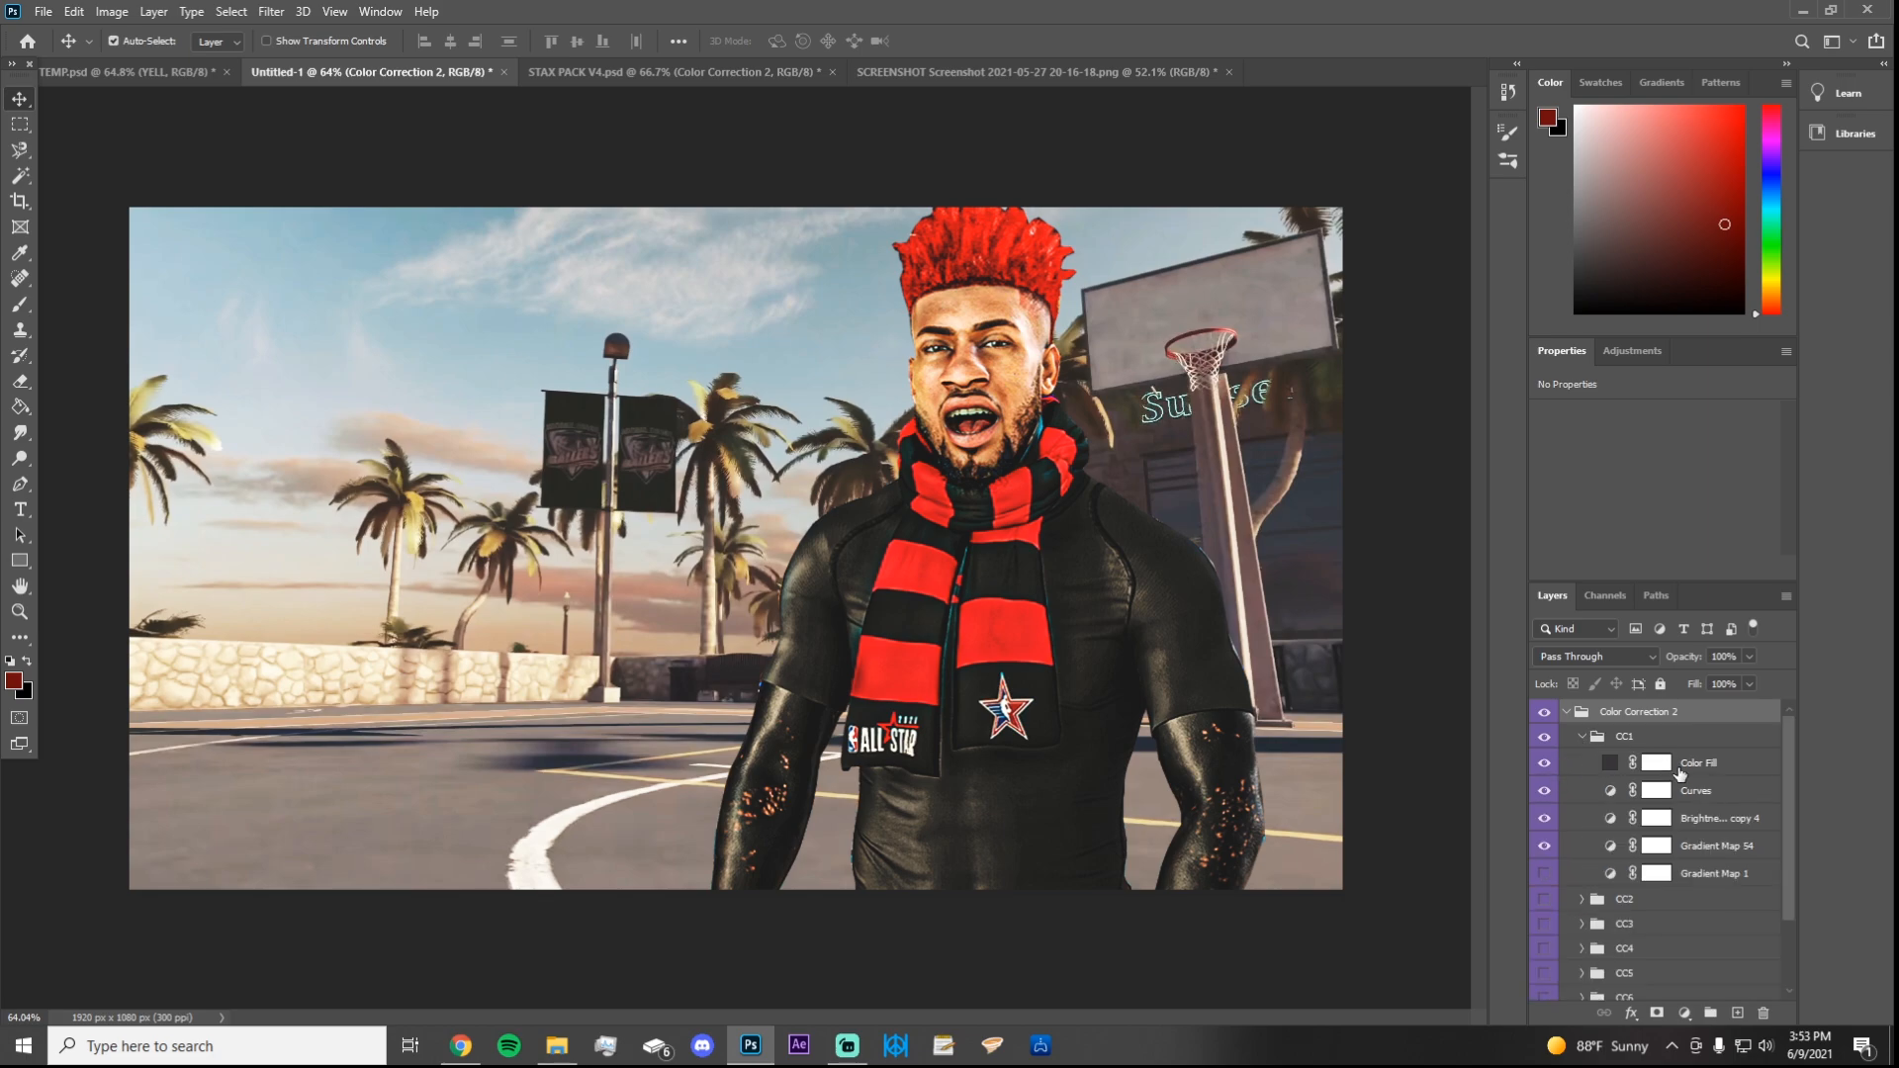
left_click(1543, 764)
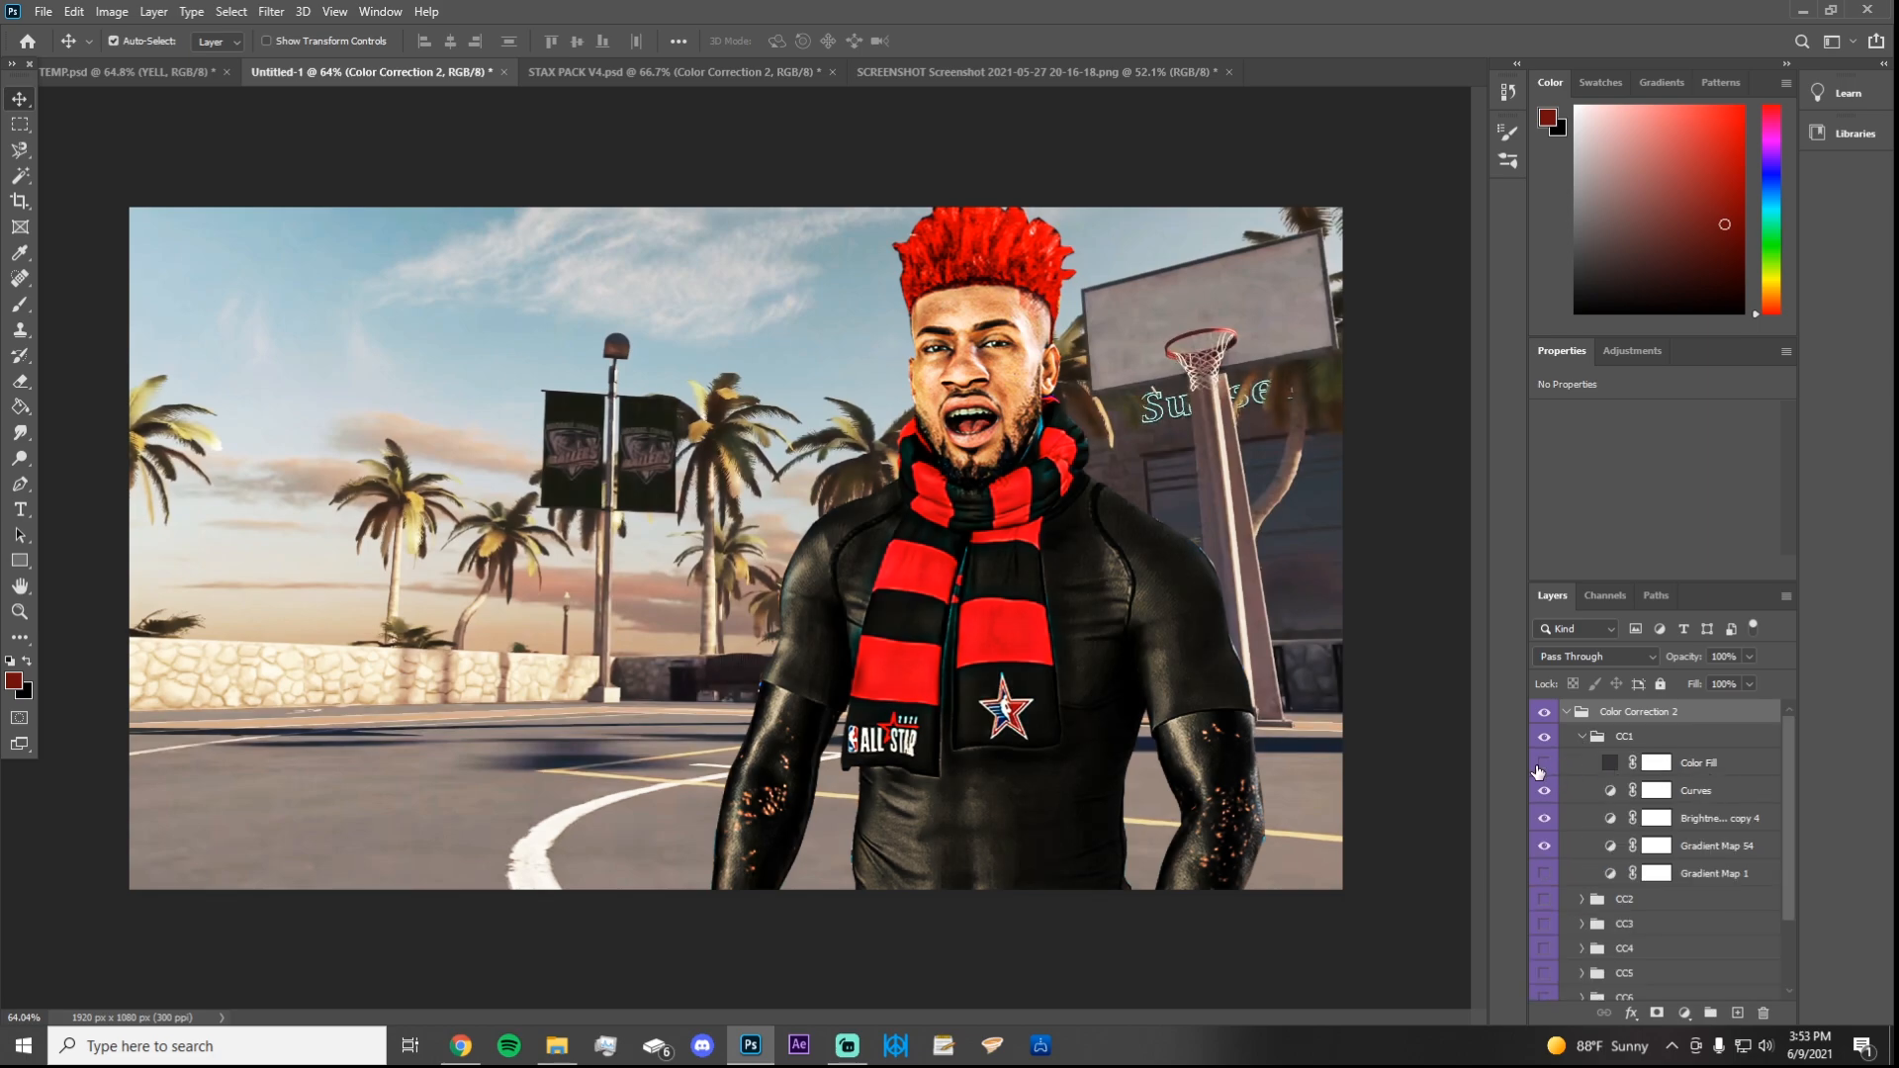
left_click(1541, 766)
left_click(1541, 767)
left_click(1541, 767)
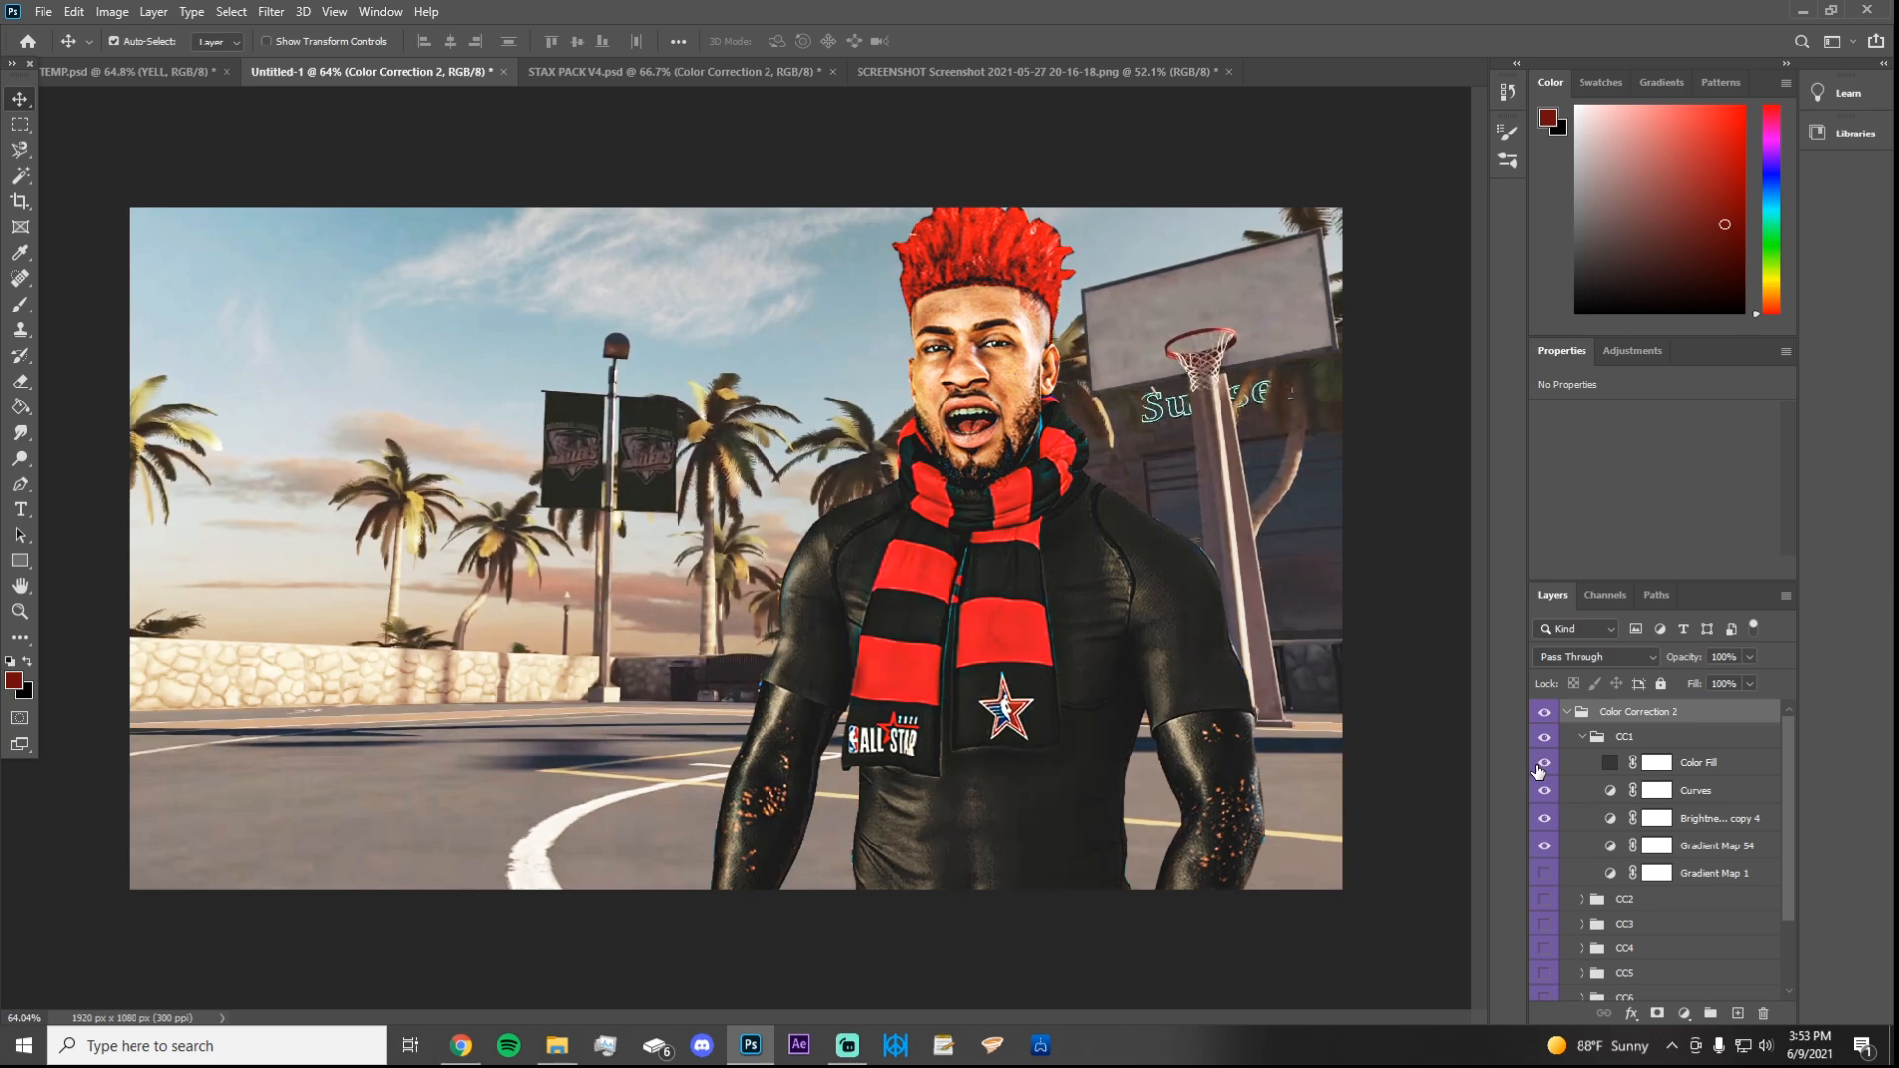
left_click(1541, 767)
left_click(1541, 767)
left_click(1541, 767)
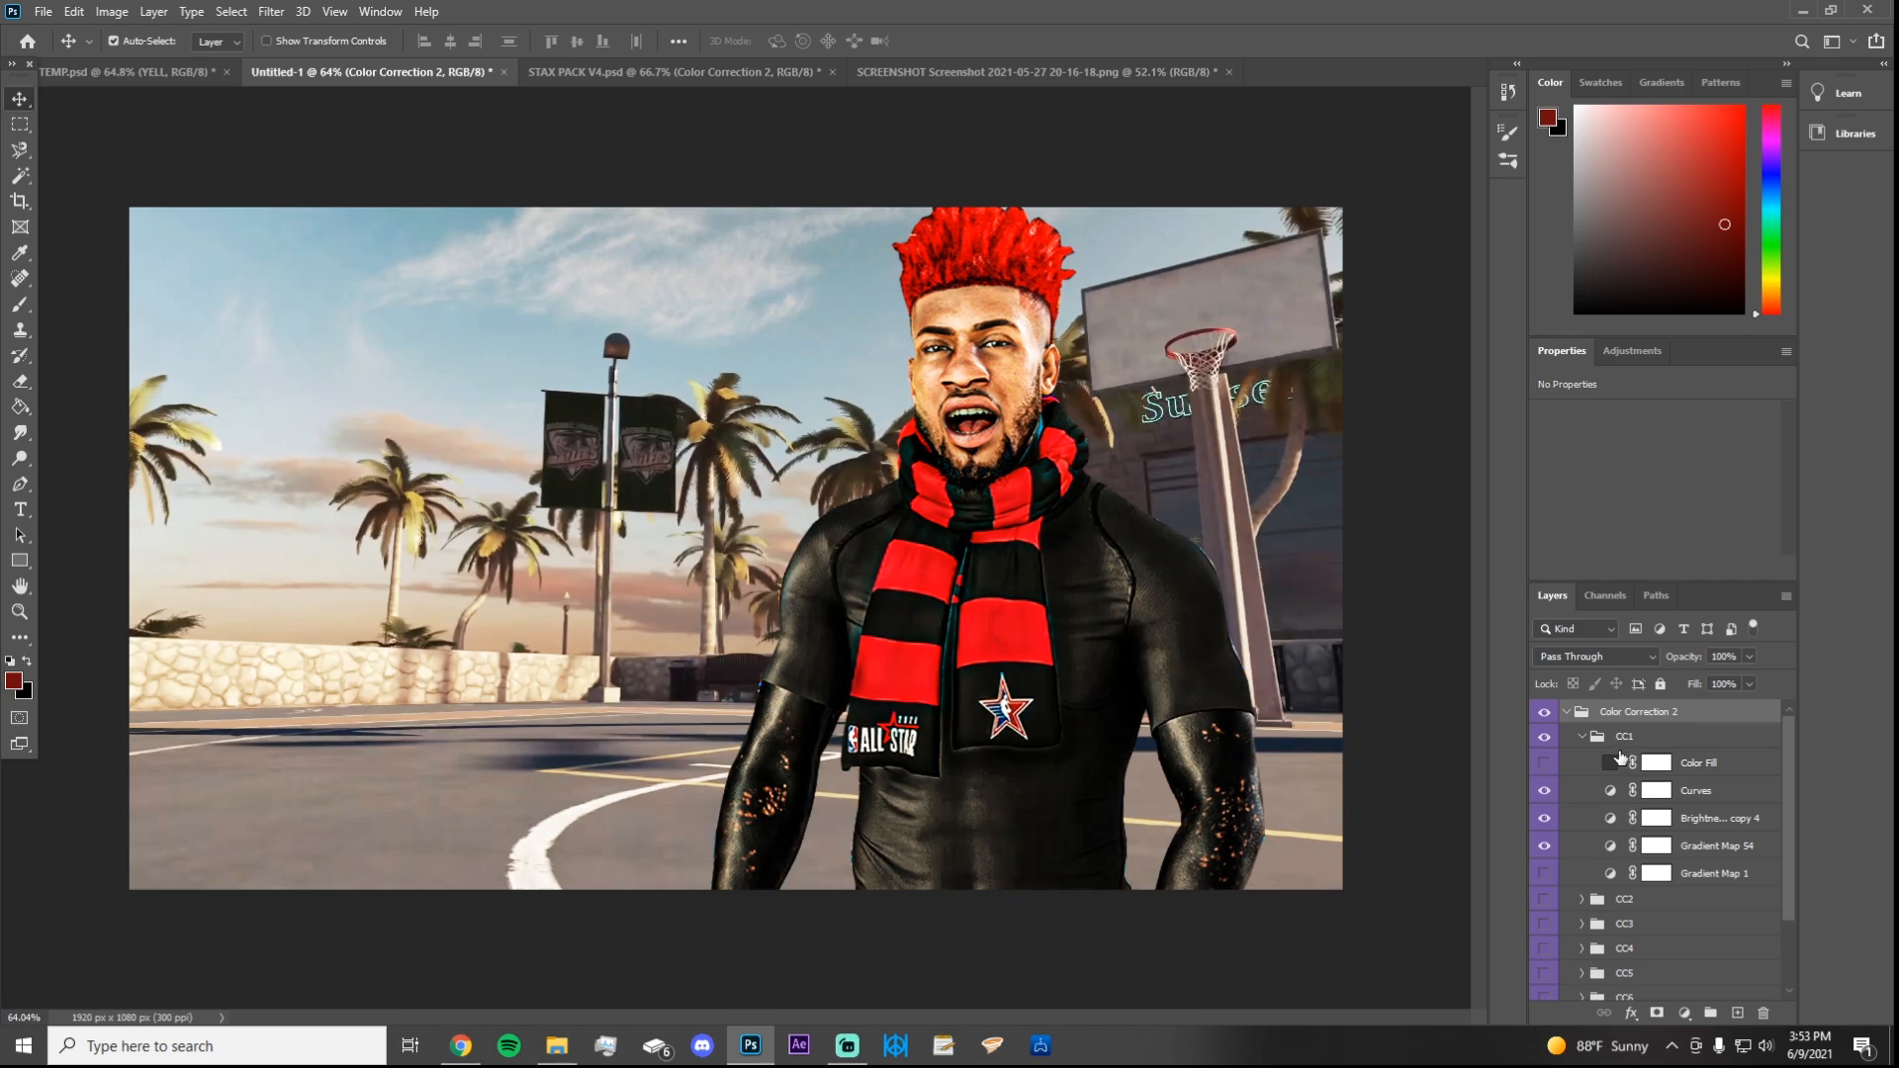
left_click(1582, 737)
left_click(1566, 713)
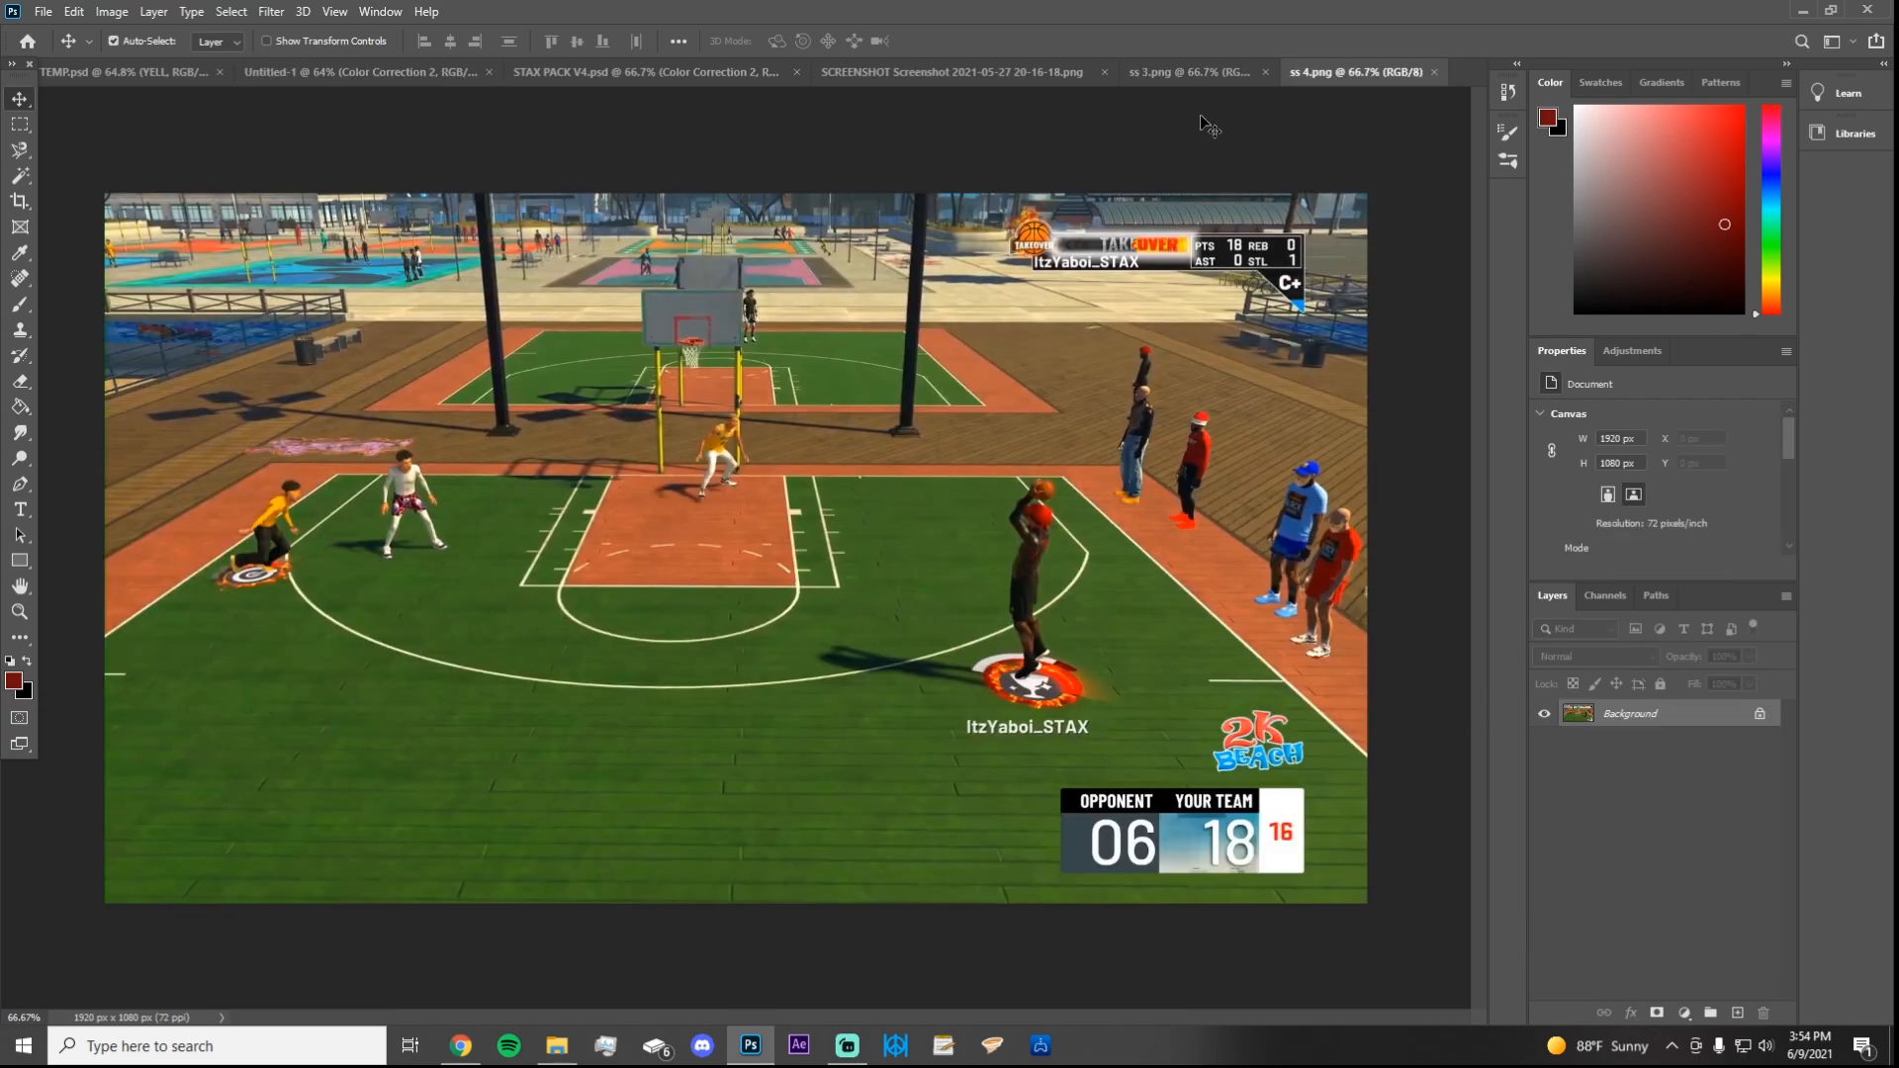
Step: Compare the gameplay screenshots ss 3.png and ss 4.png, examining the dunking player up close, and return to ss 3.png
left_click(1195, 78)
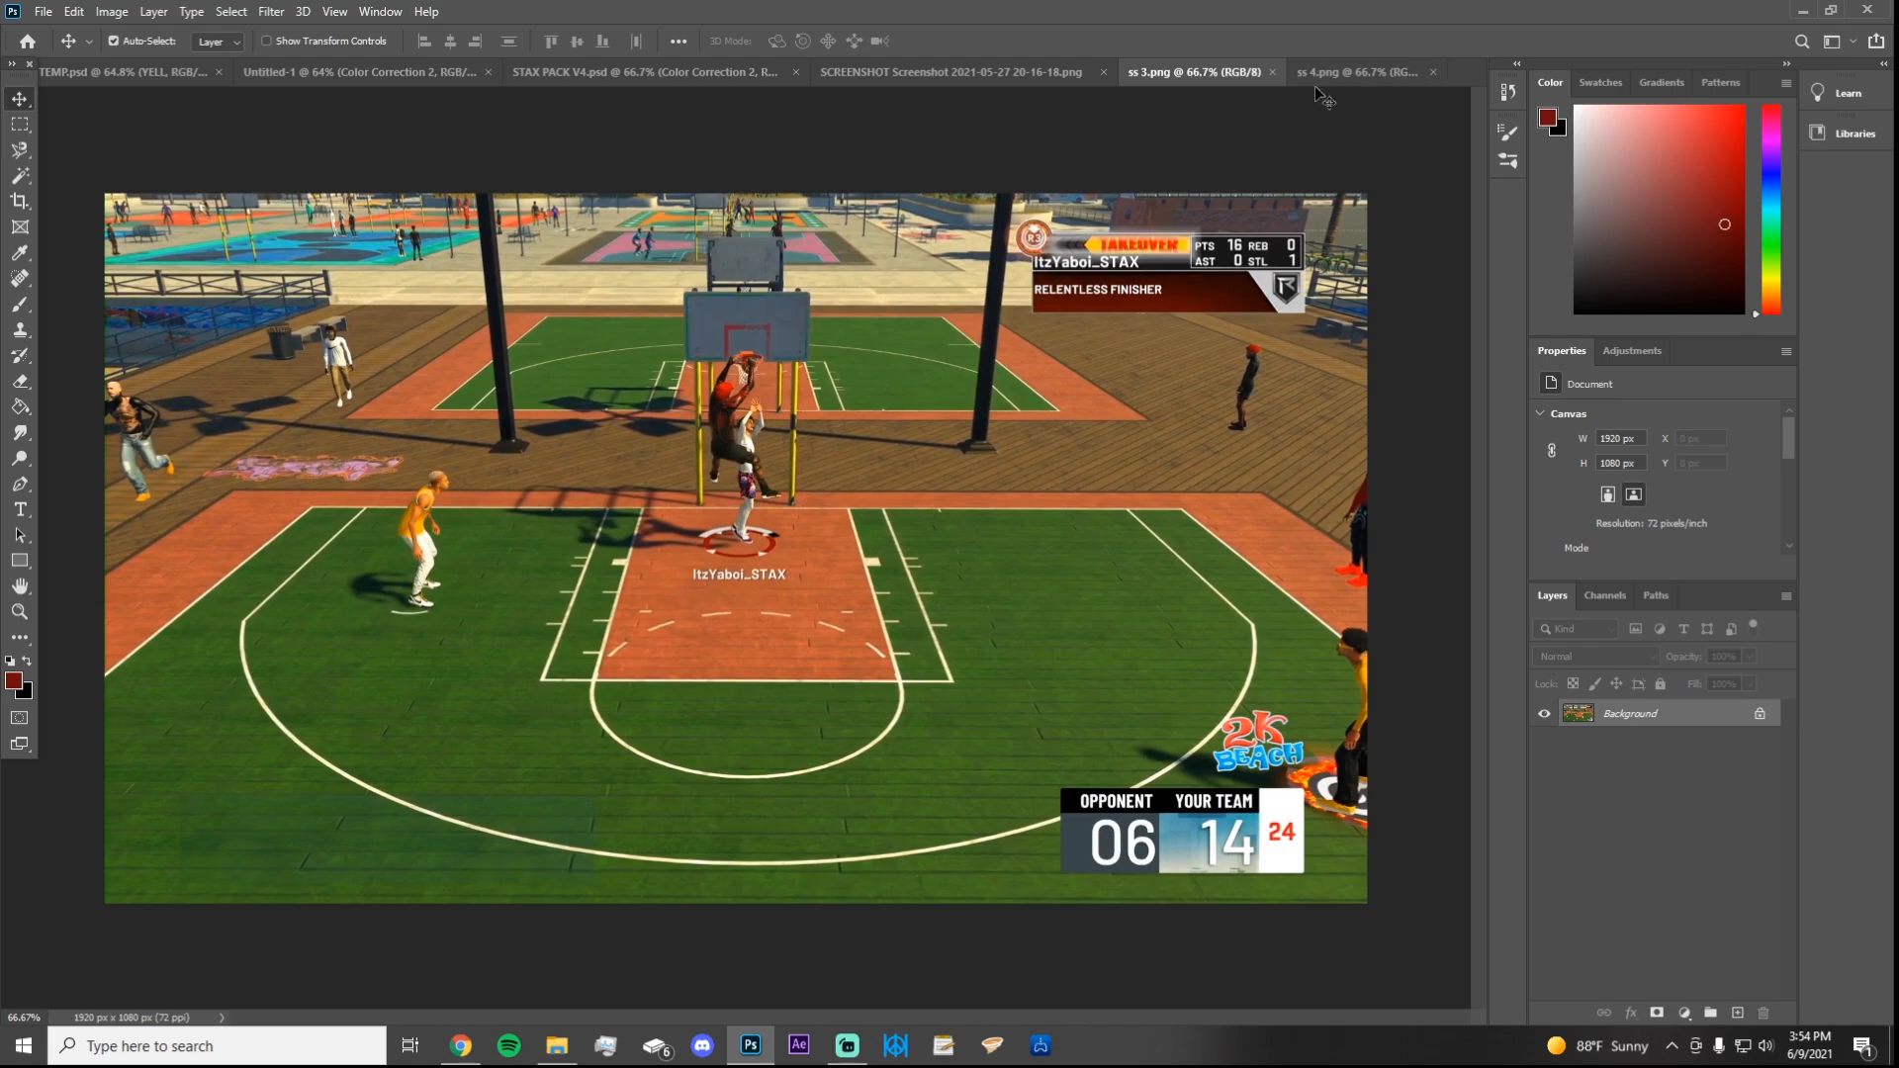
scroll(767, 449, "up", 10)
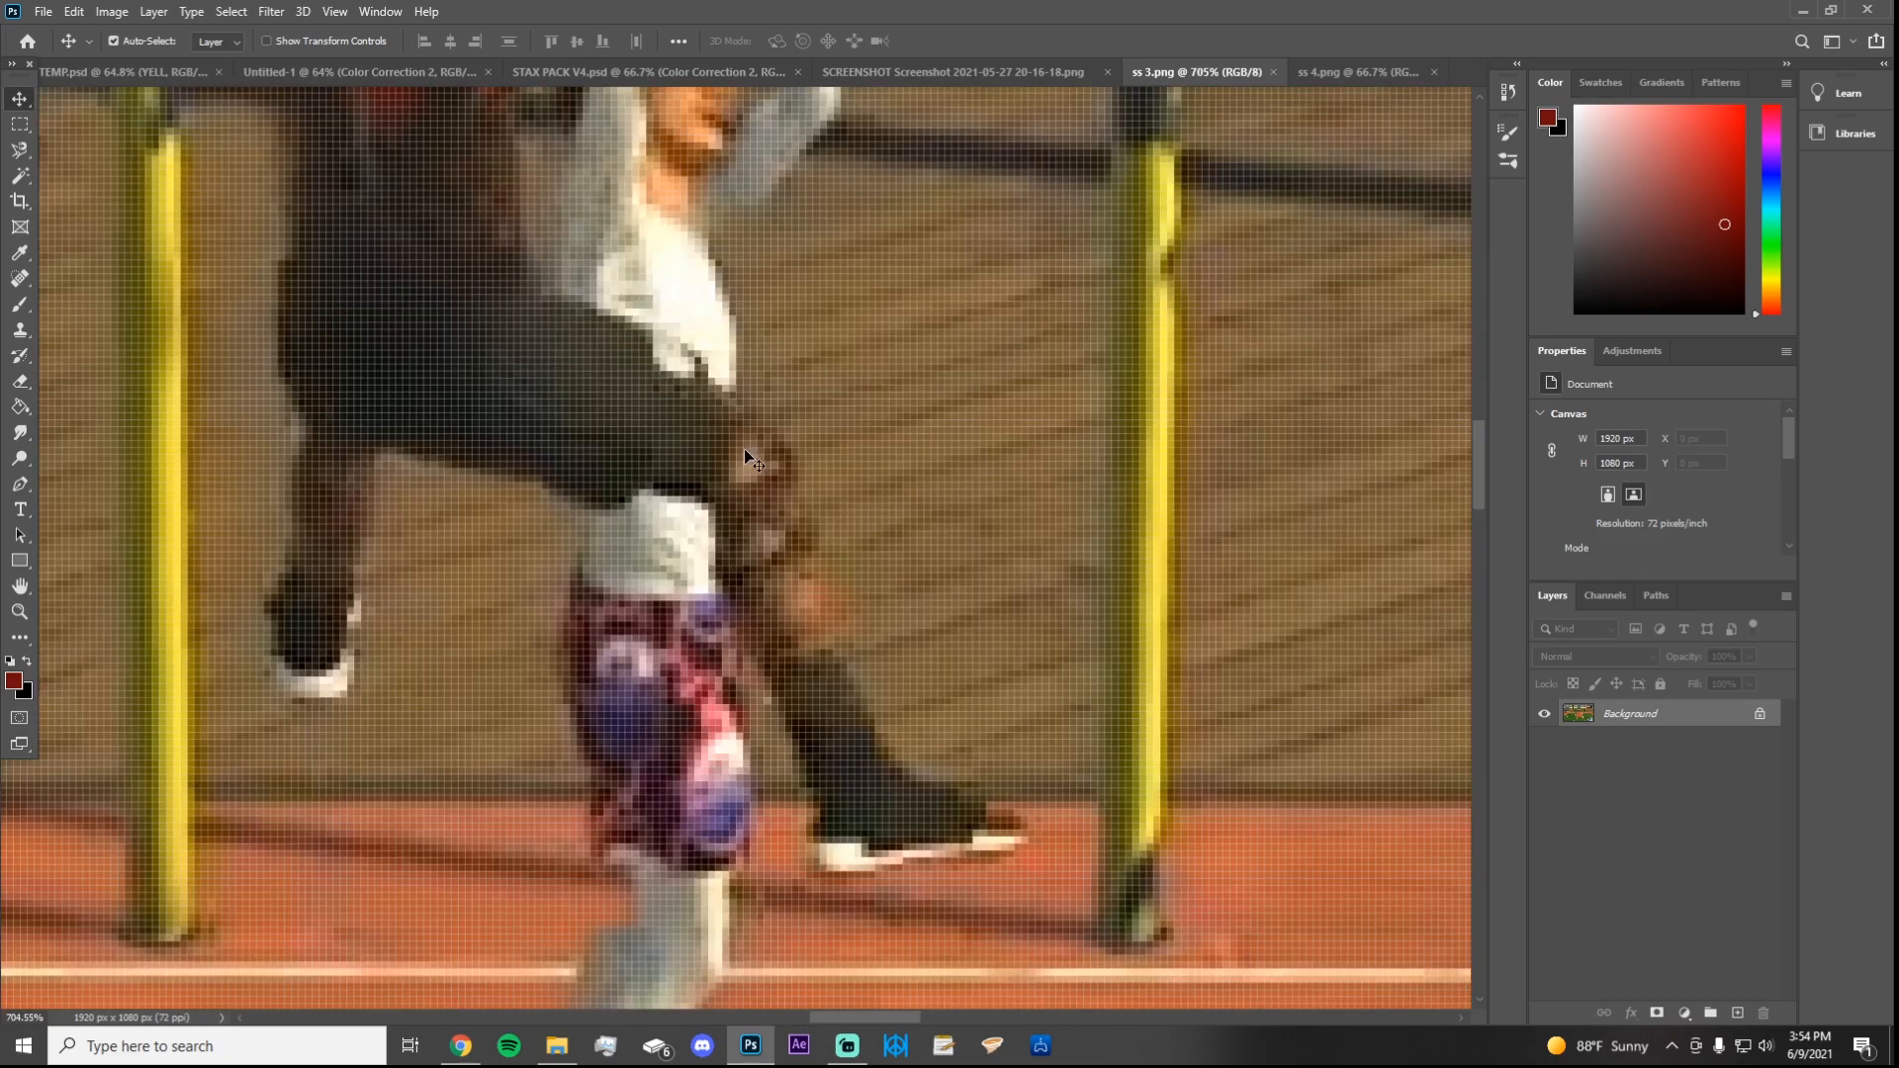
scroll(744, 448, "down", 4)
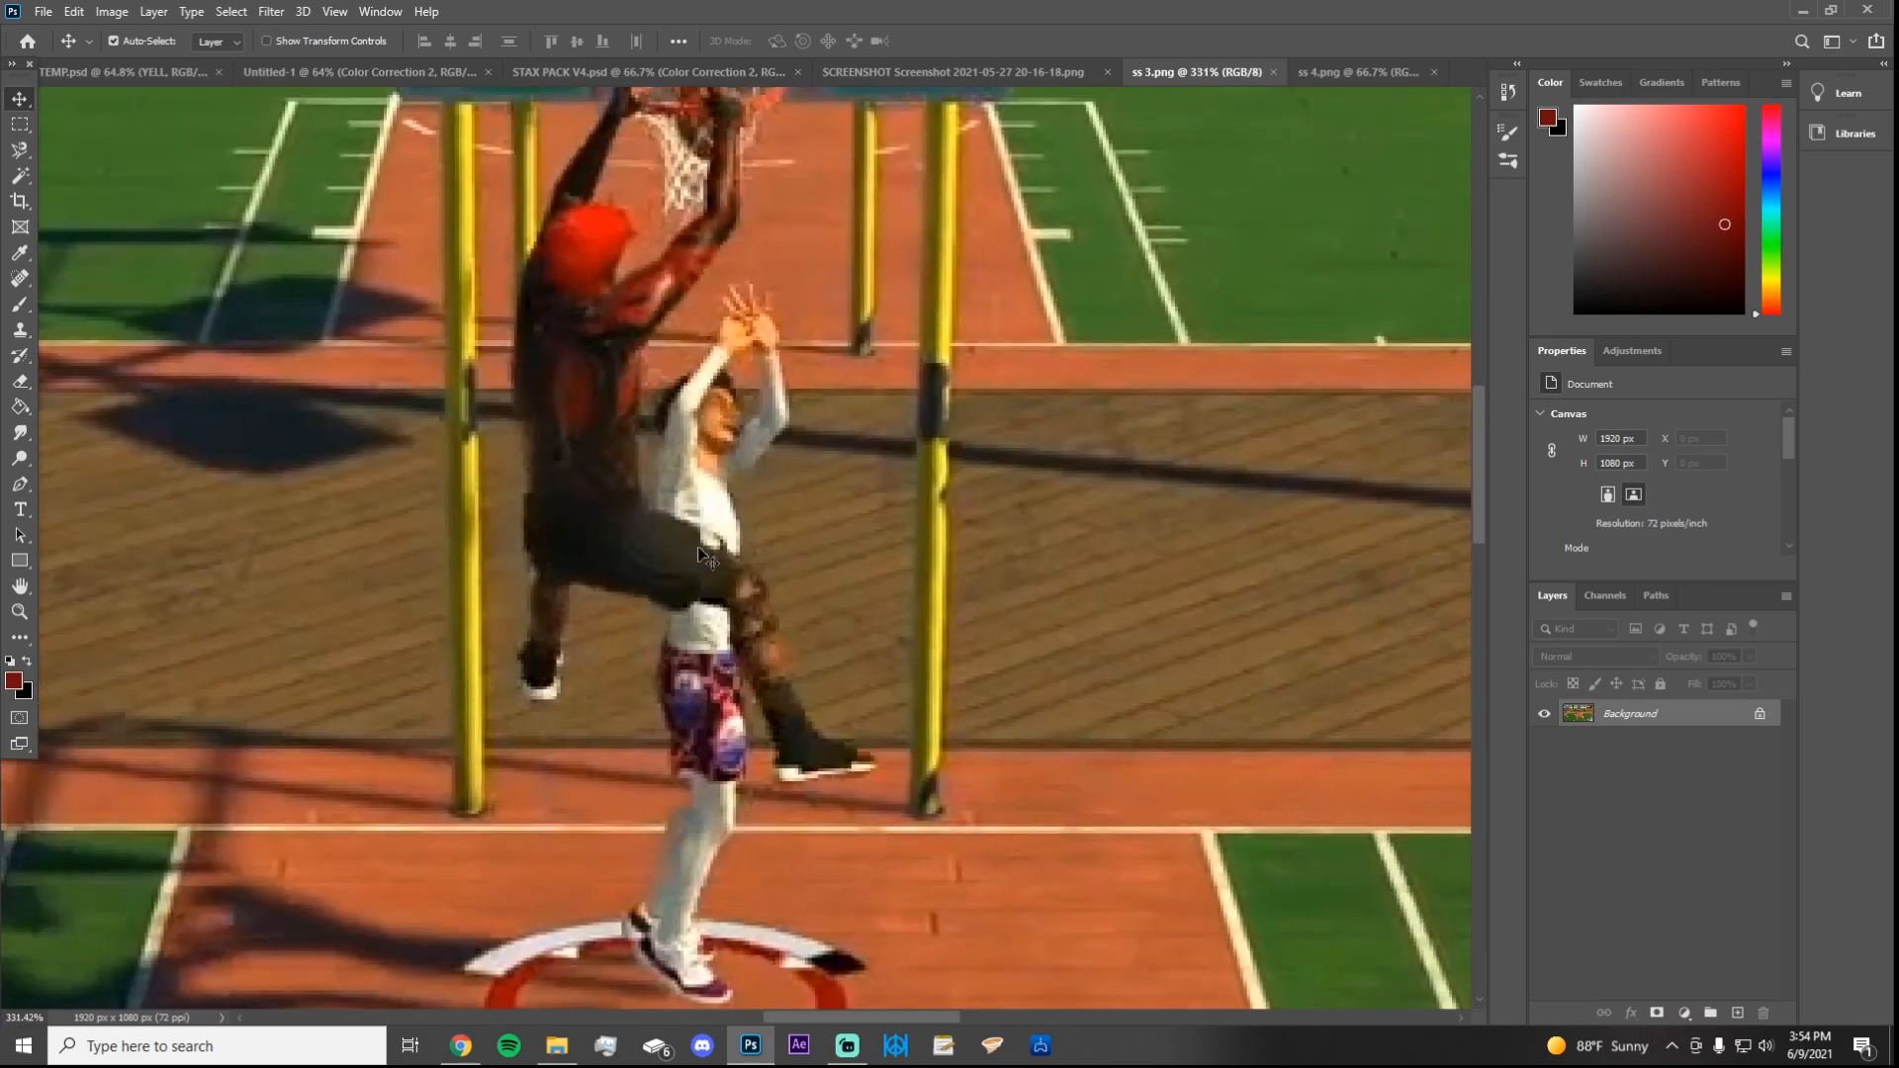
scroll(910, 447, "down", 8)
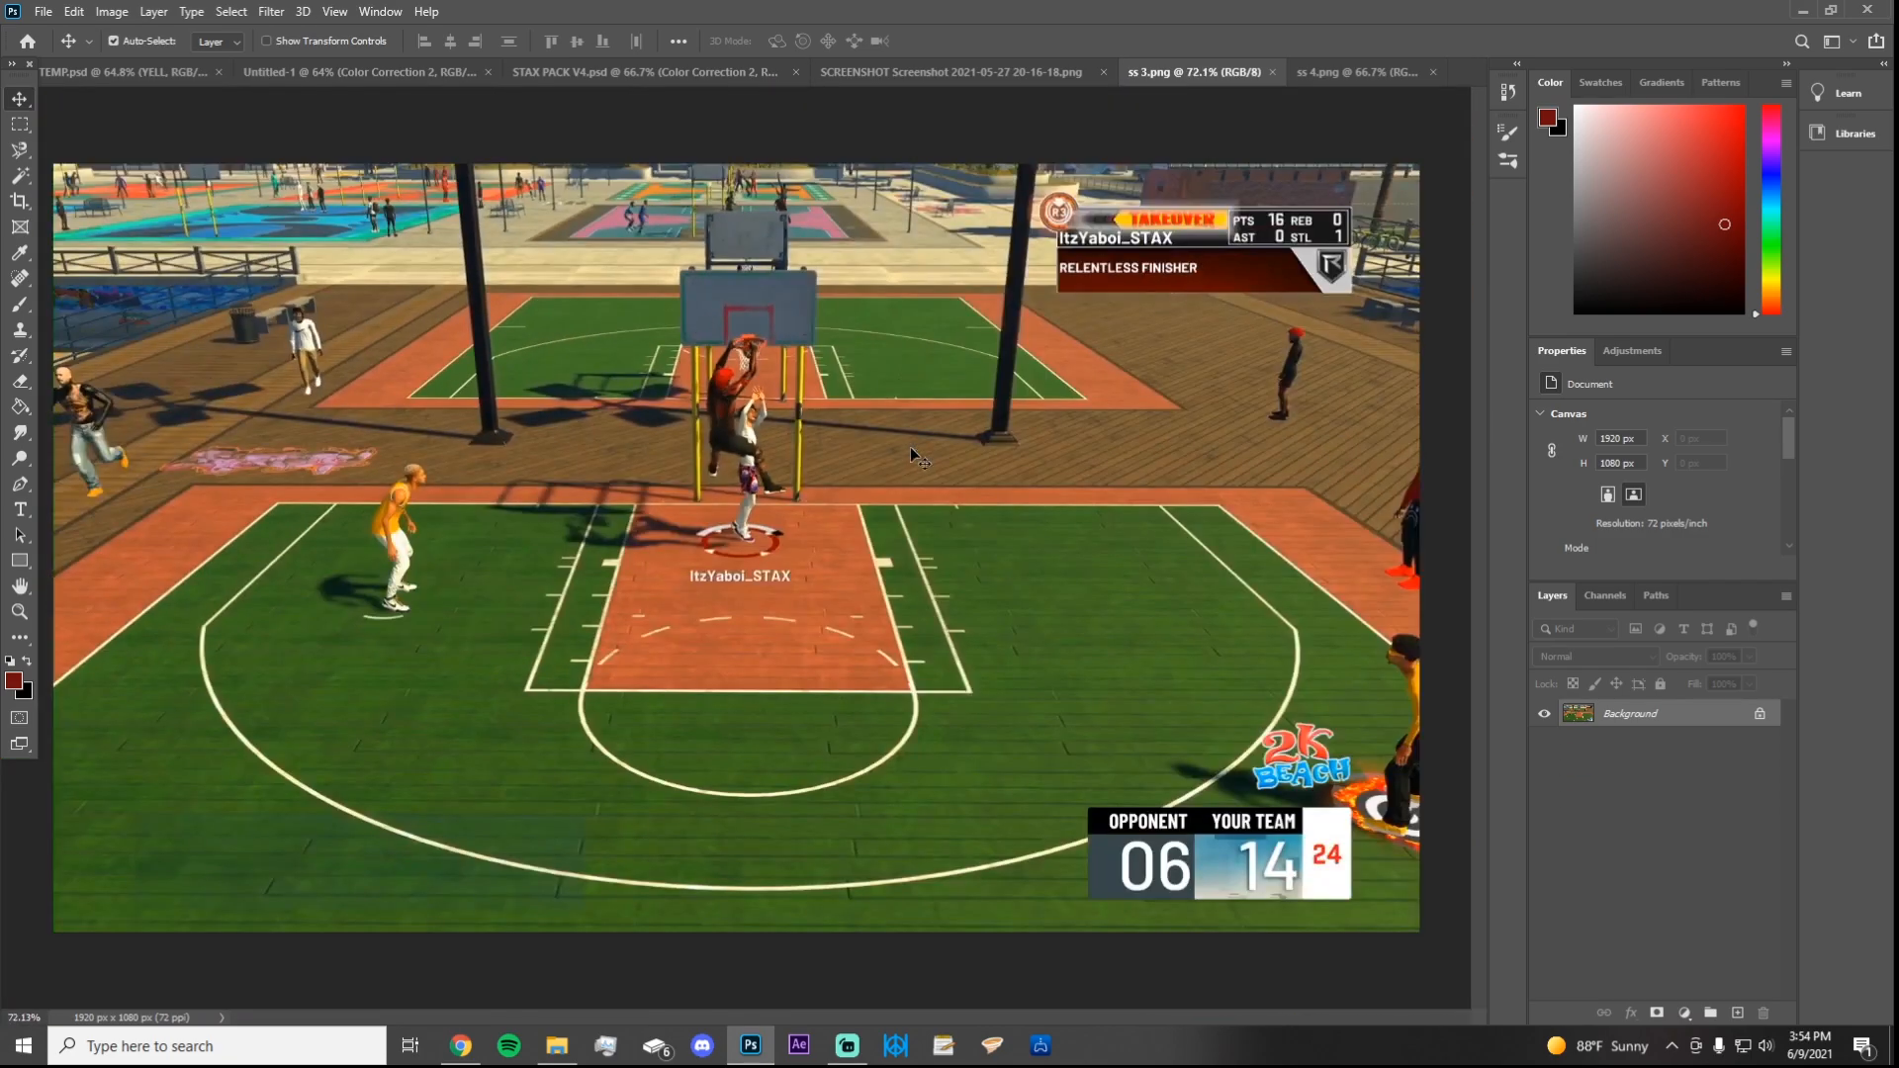
left_click(1332, 73)
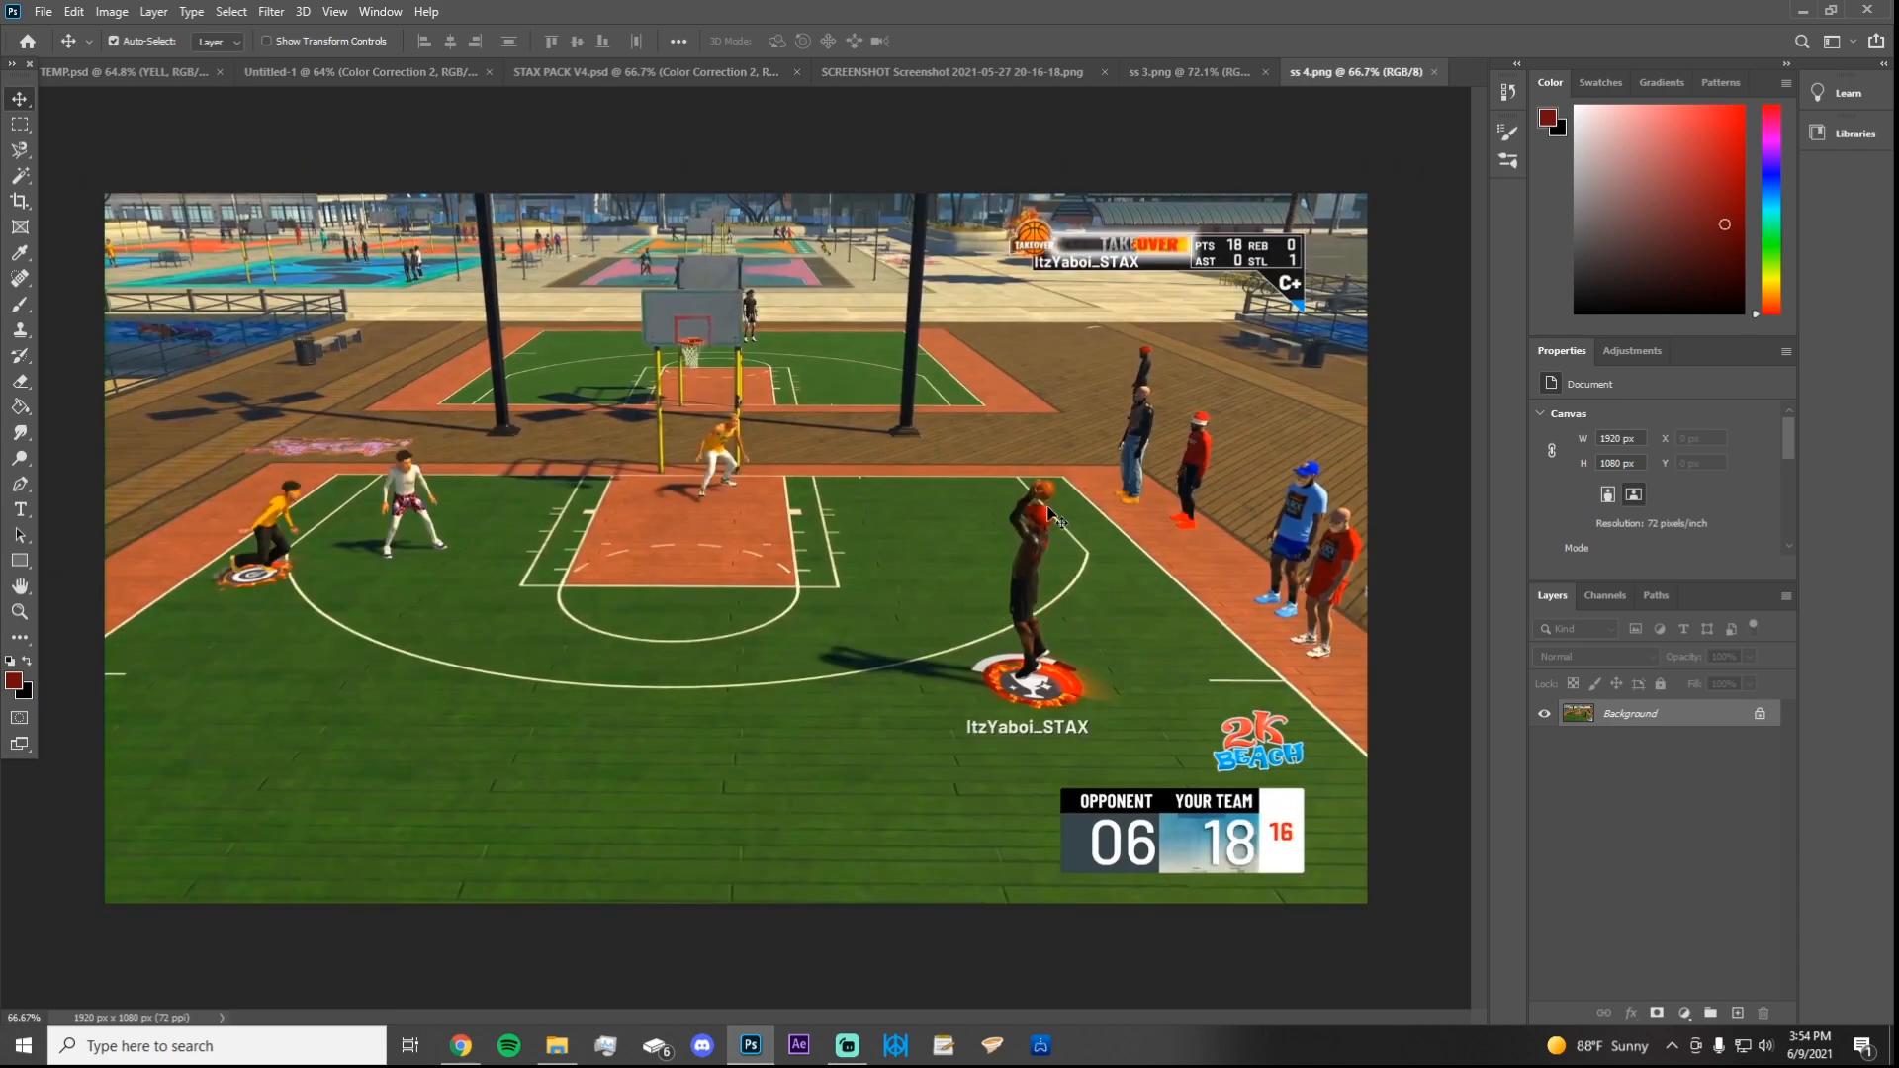
left_click(1179, 70)
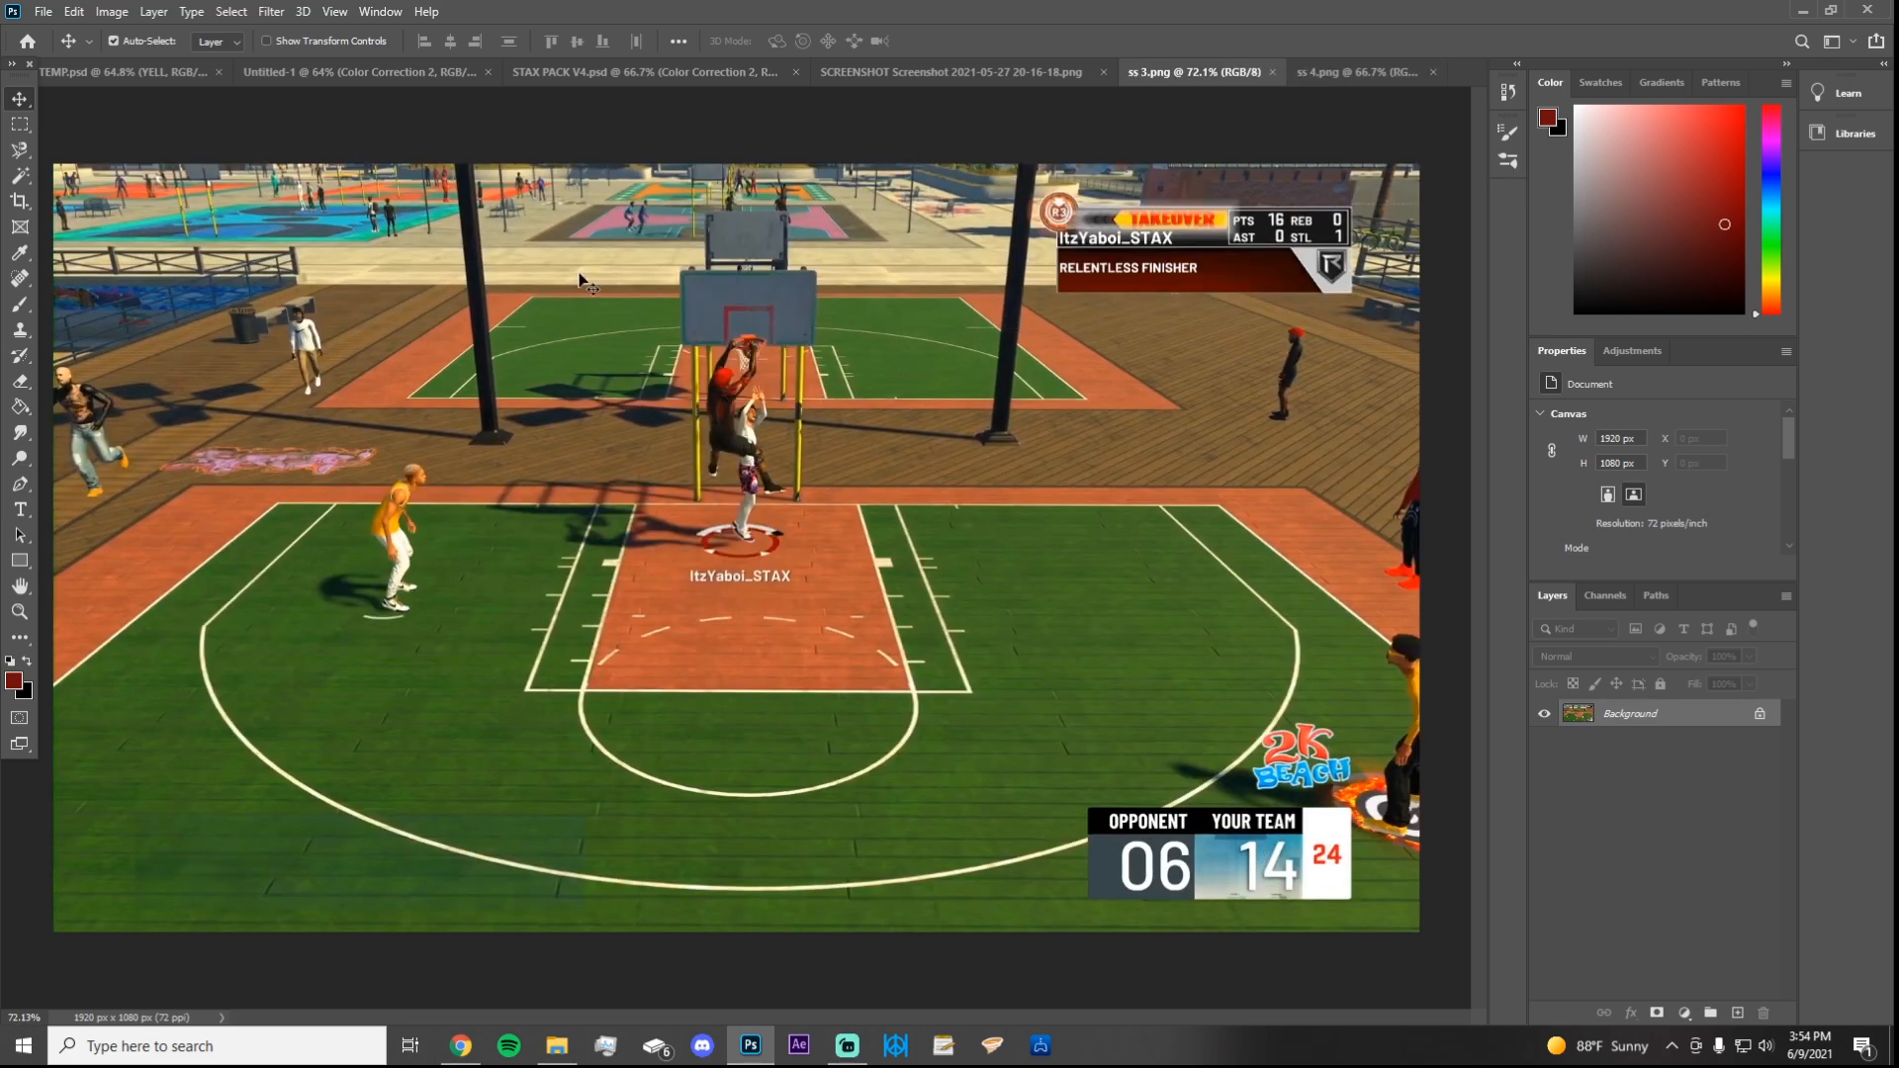
Step: Try circular Elliptical Marquee selections around the dunking player in ss 3.png, clearing each one
left_click(7, 127)
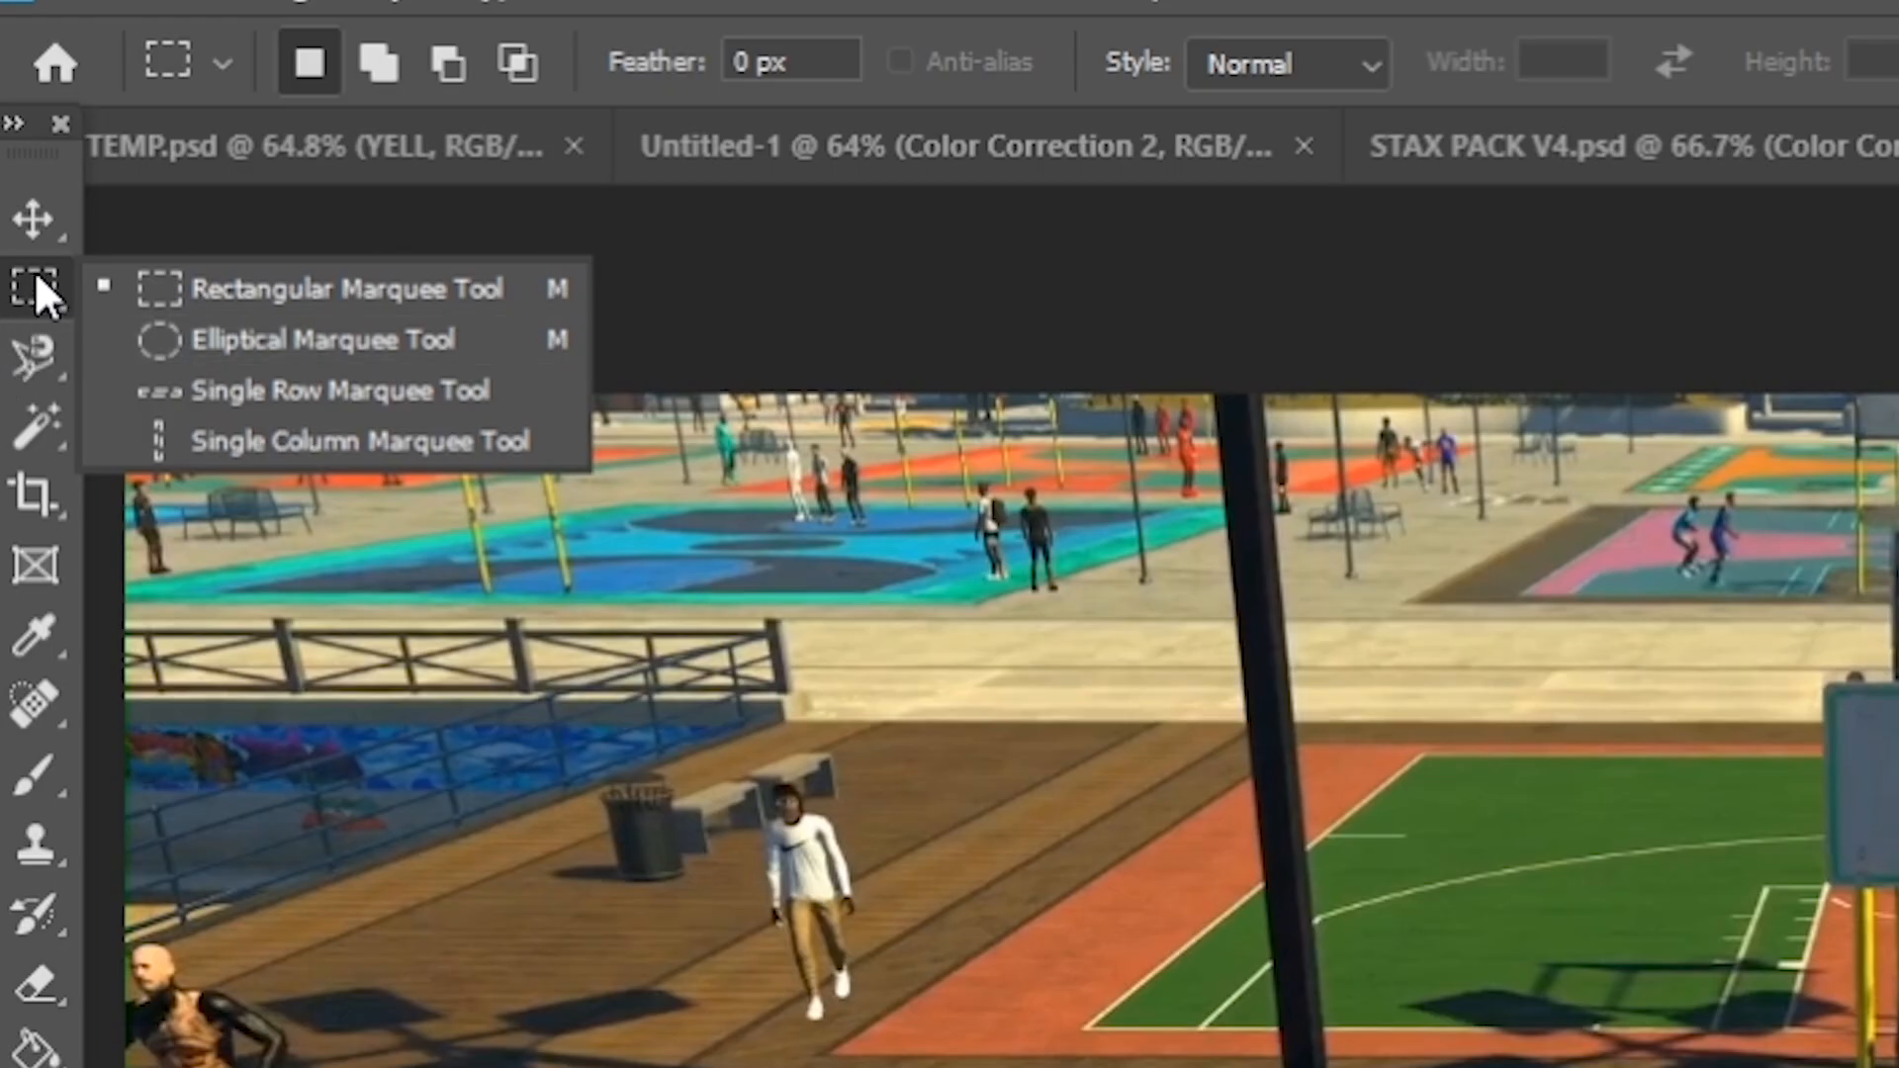
left_click(254, 354)
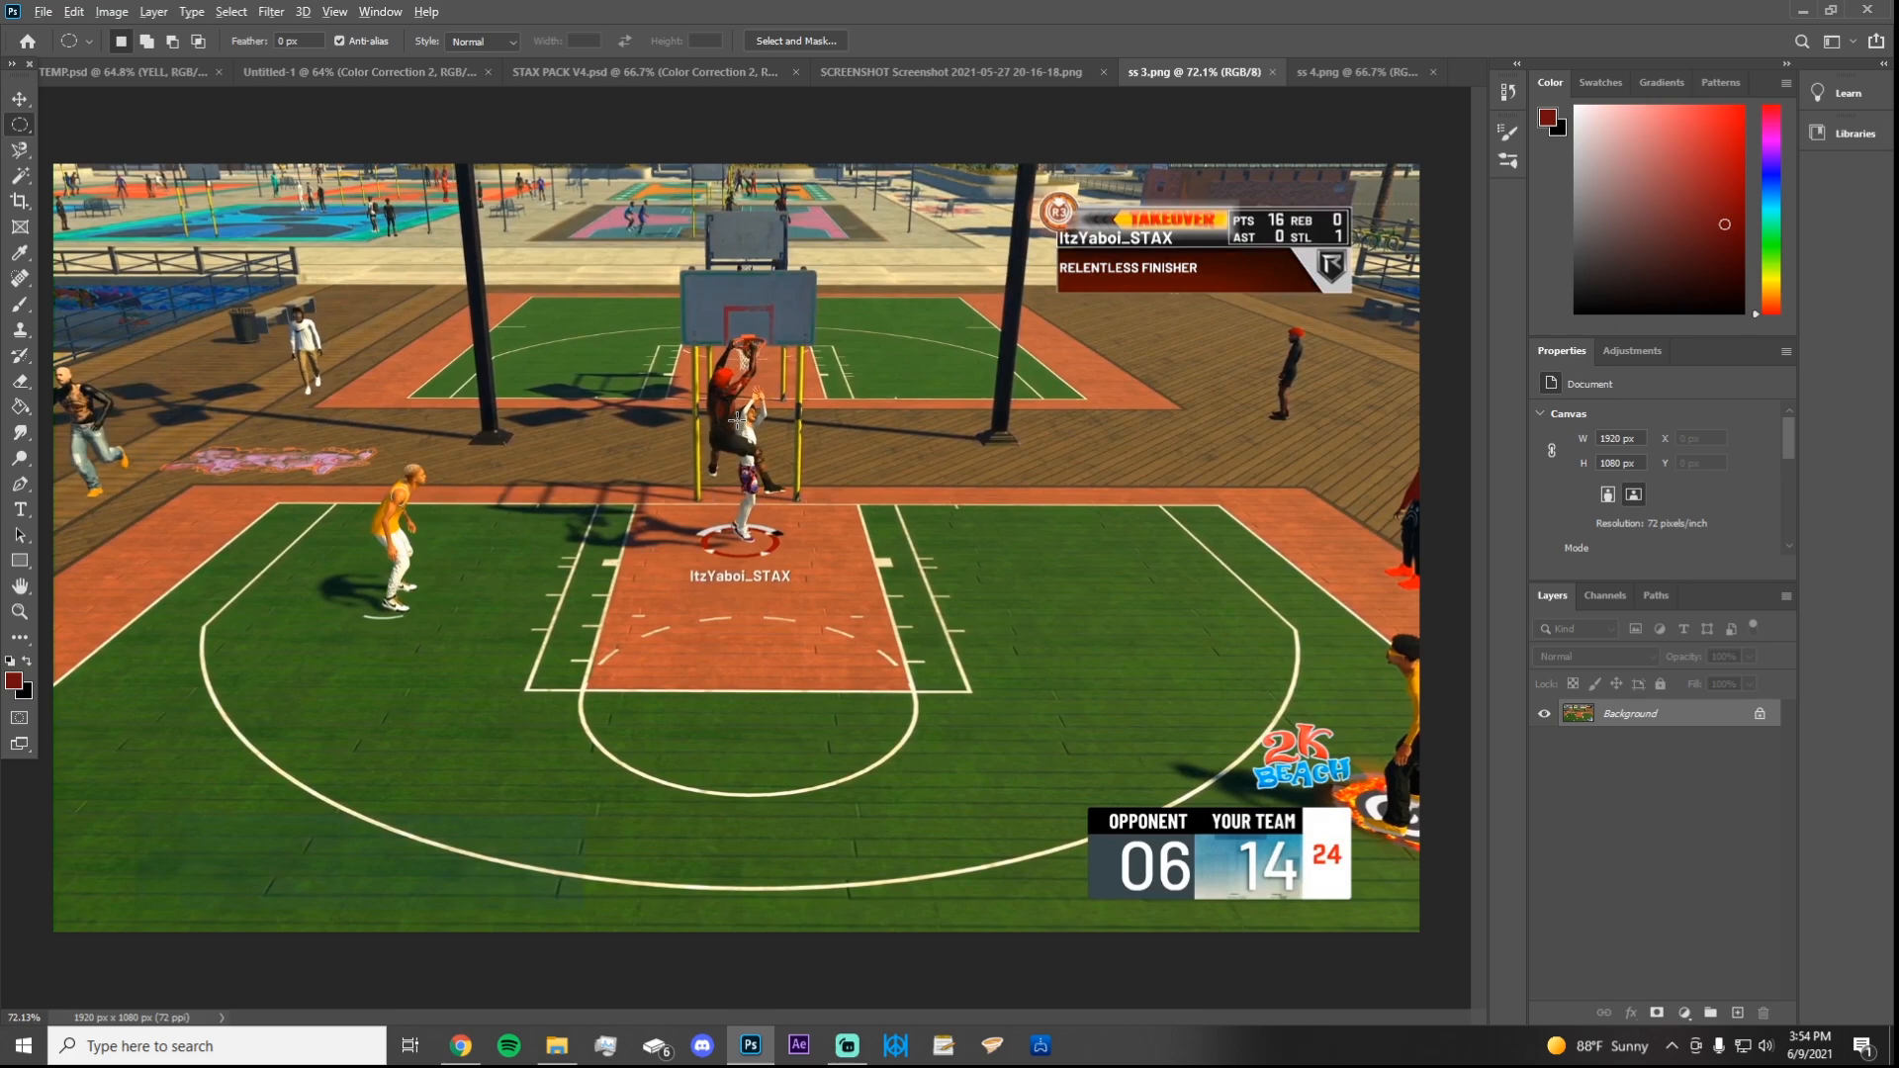
left_click_drag(737, 420, 901, 660)
key("ctrl+d")
left_click_drag(701, 353, 1225, 846)
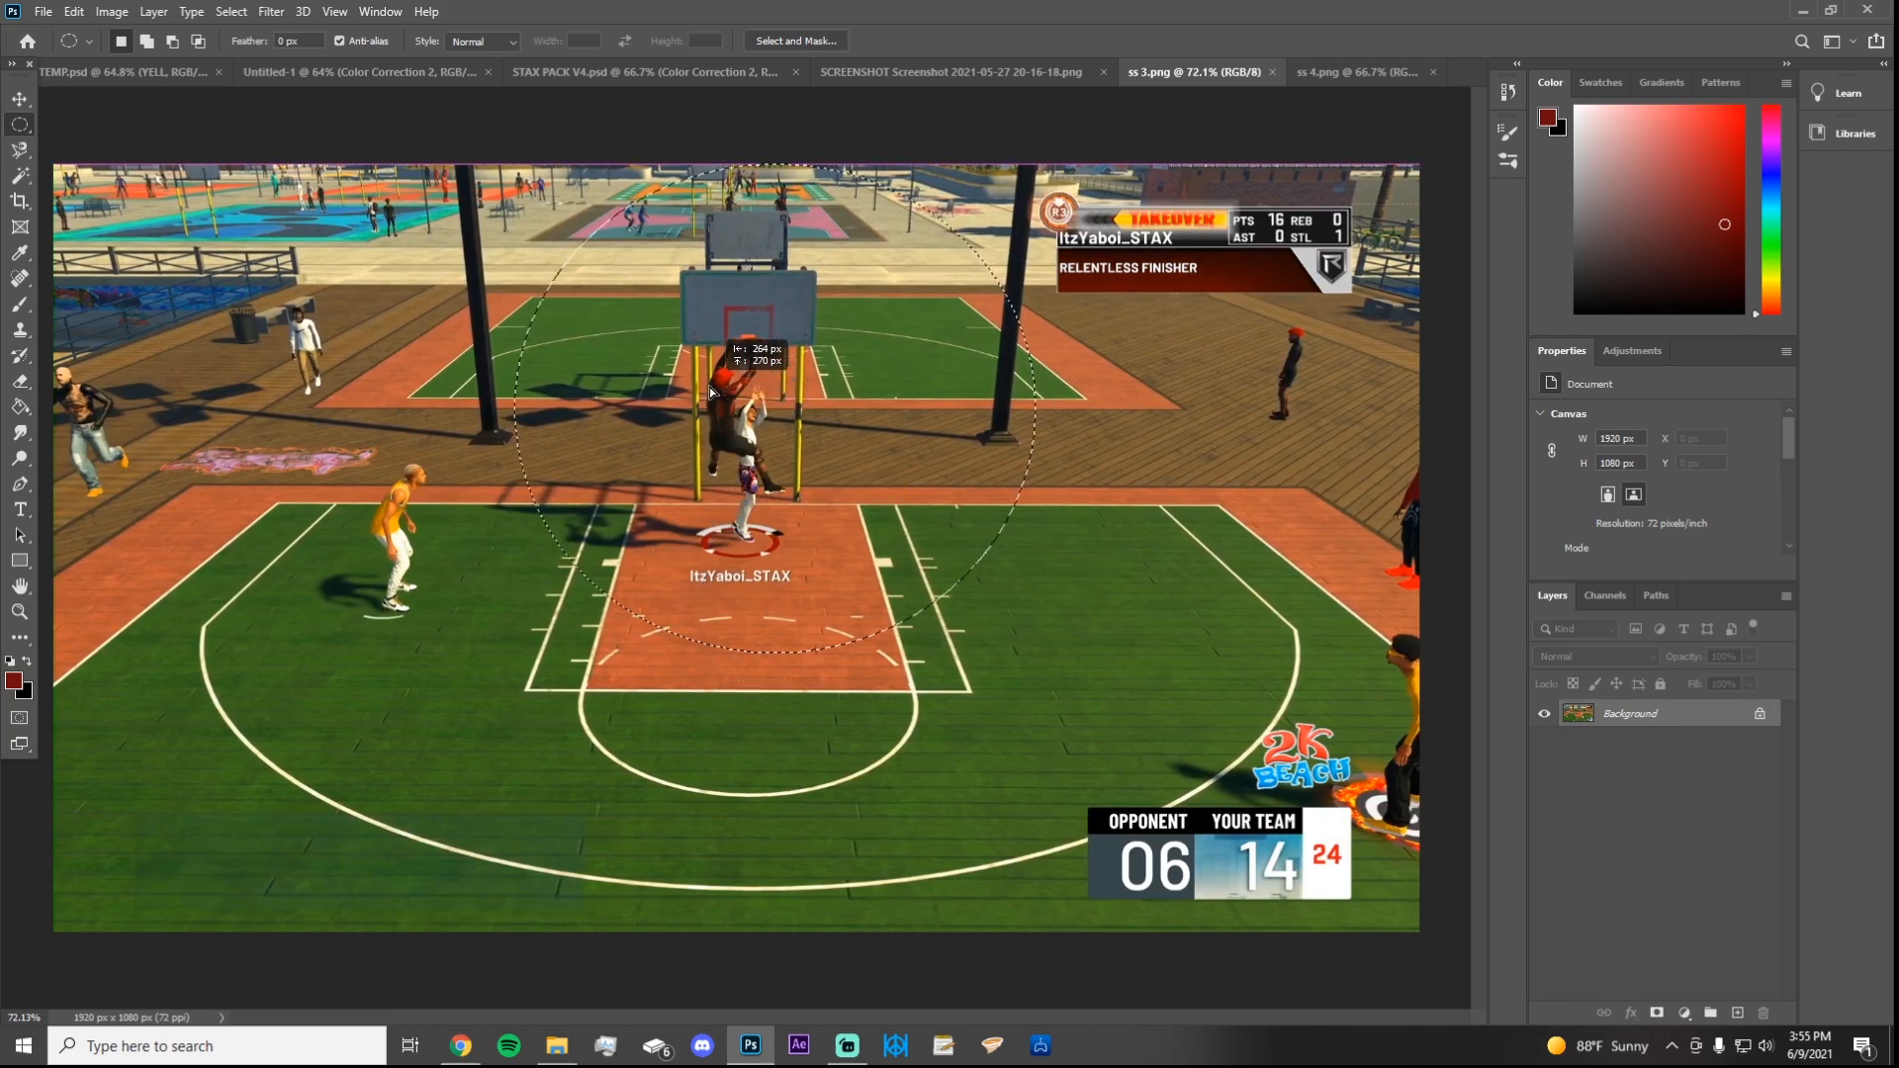
left_click(852, 472)
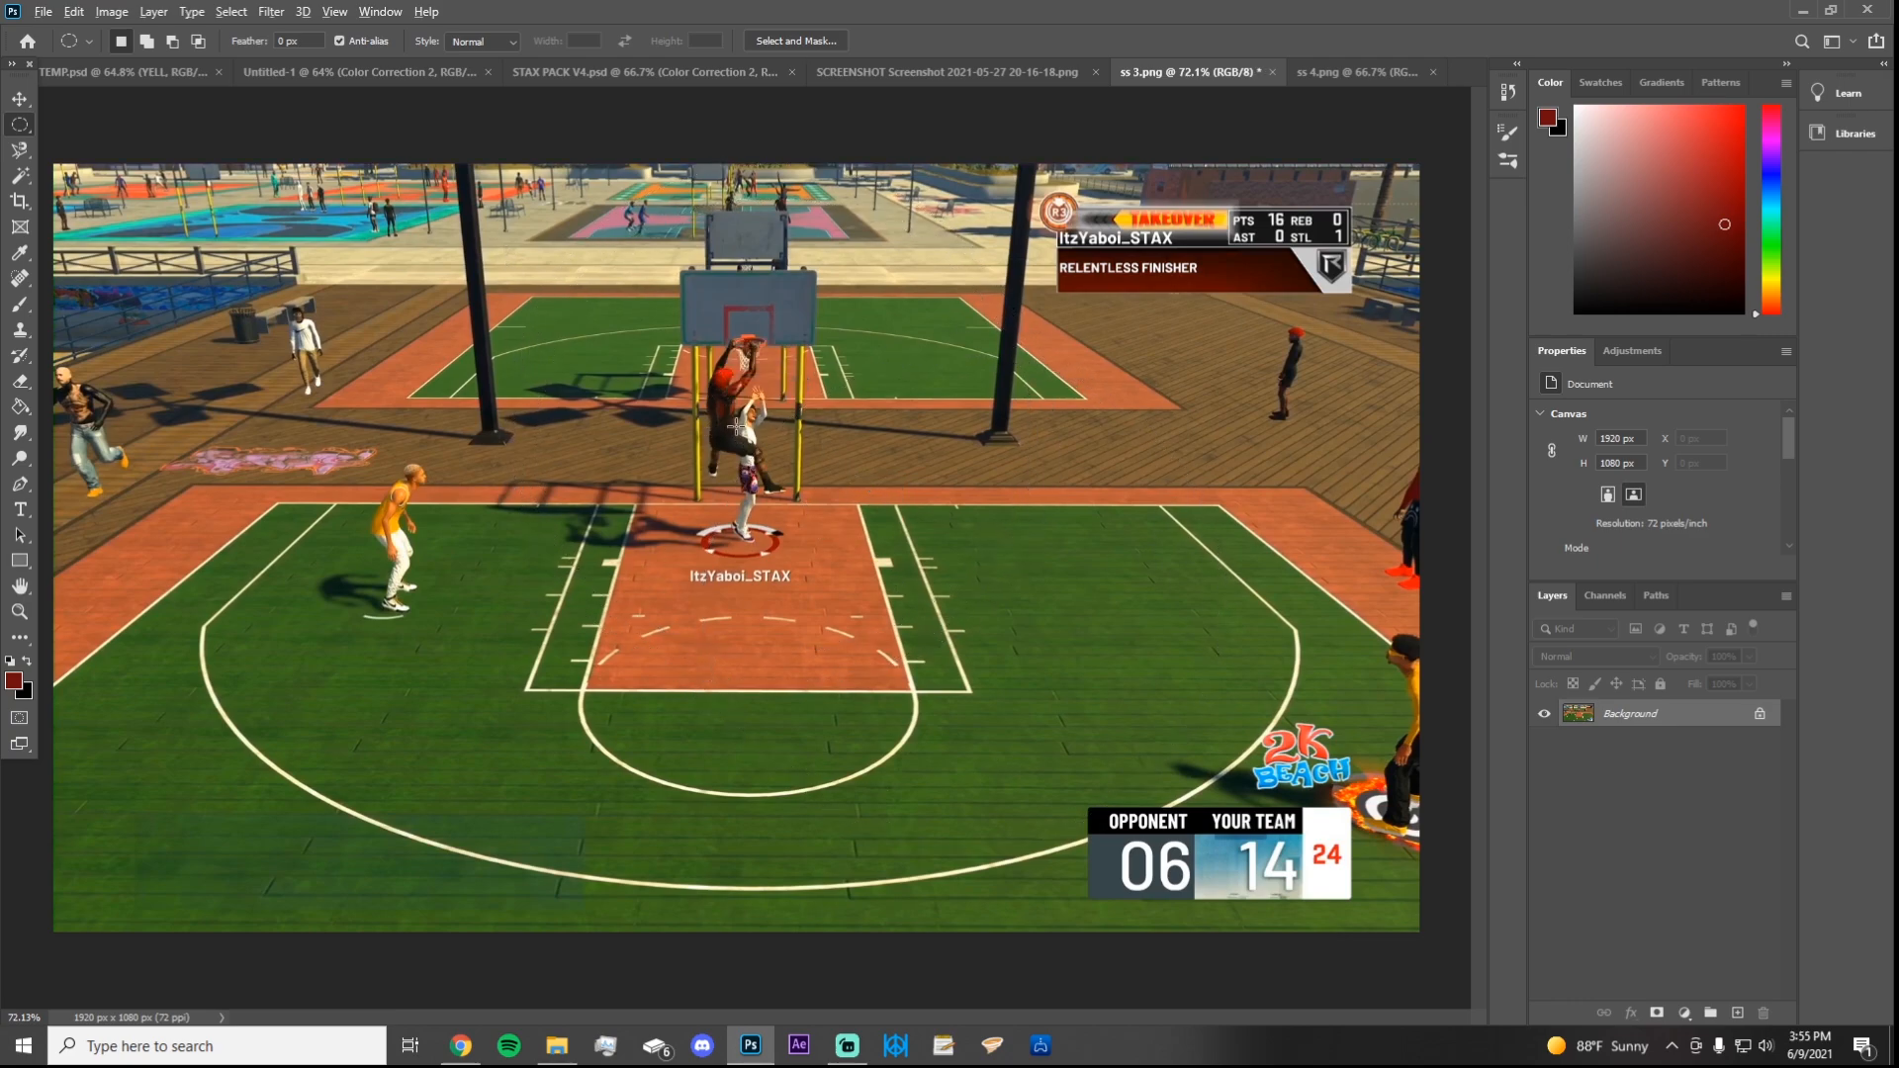
mouse_move(735, 423)
left_mouse_down()
mouse_move(890, 593)
mouse_move(960, 613)
mouse_move(959, 653)
left_mouse_up()
mouse_move(636, 448)
left_mouse_down()
mouse_move(665, 448)
mouse_move(635, 442)
left_mouse_up()
key("ctrl+d")
Step: Select a square area of about 569 px around the dunking player and hoop with the Rectangular Marquee, adjusting its position
right_click(20, 128)
left_click(77, 127)
left_click_drag(681, 324, 938, 587)
key("ctrl+d")
left_click_drag(738, 412, 939, 614)
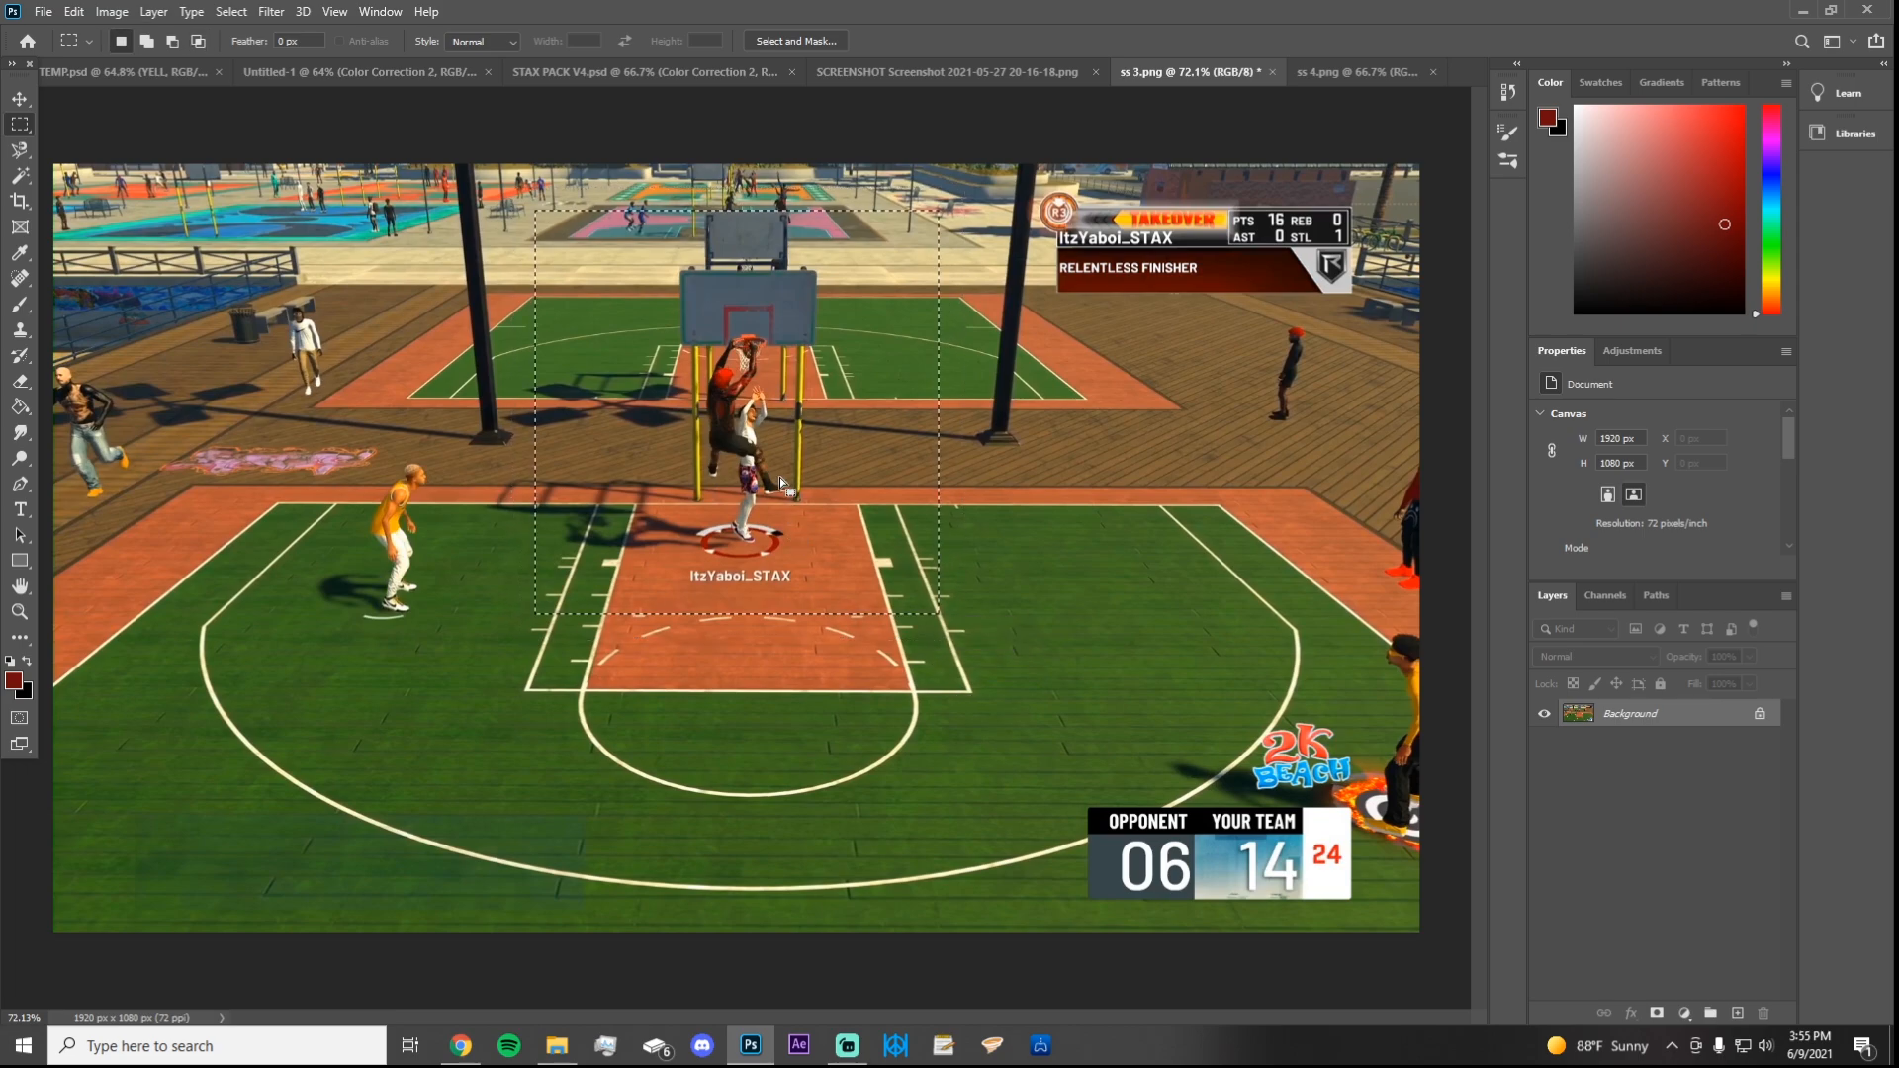
key("shift+Down")
key("shift+Down")
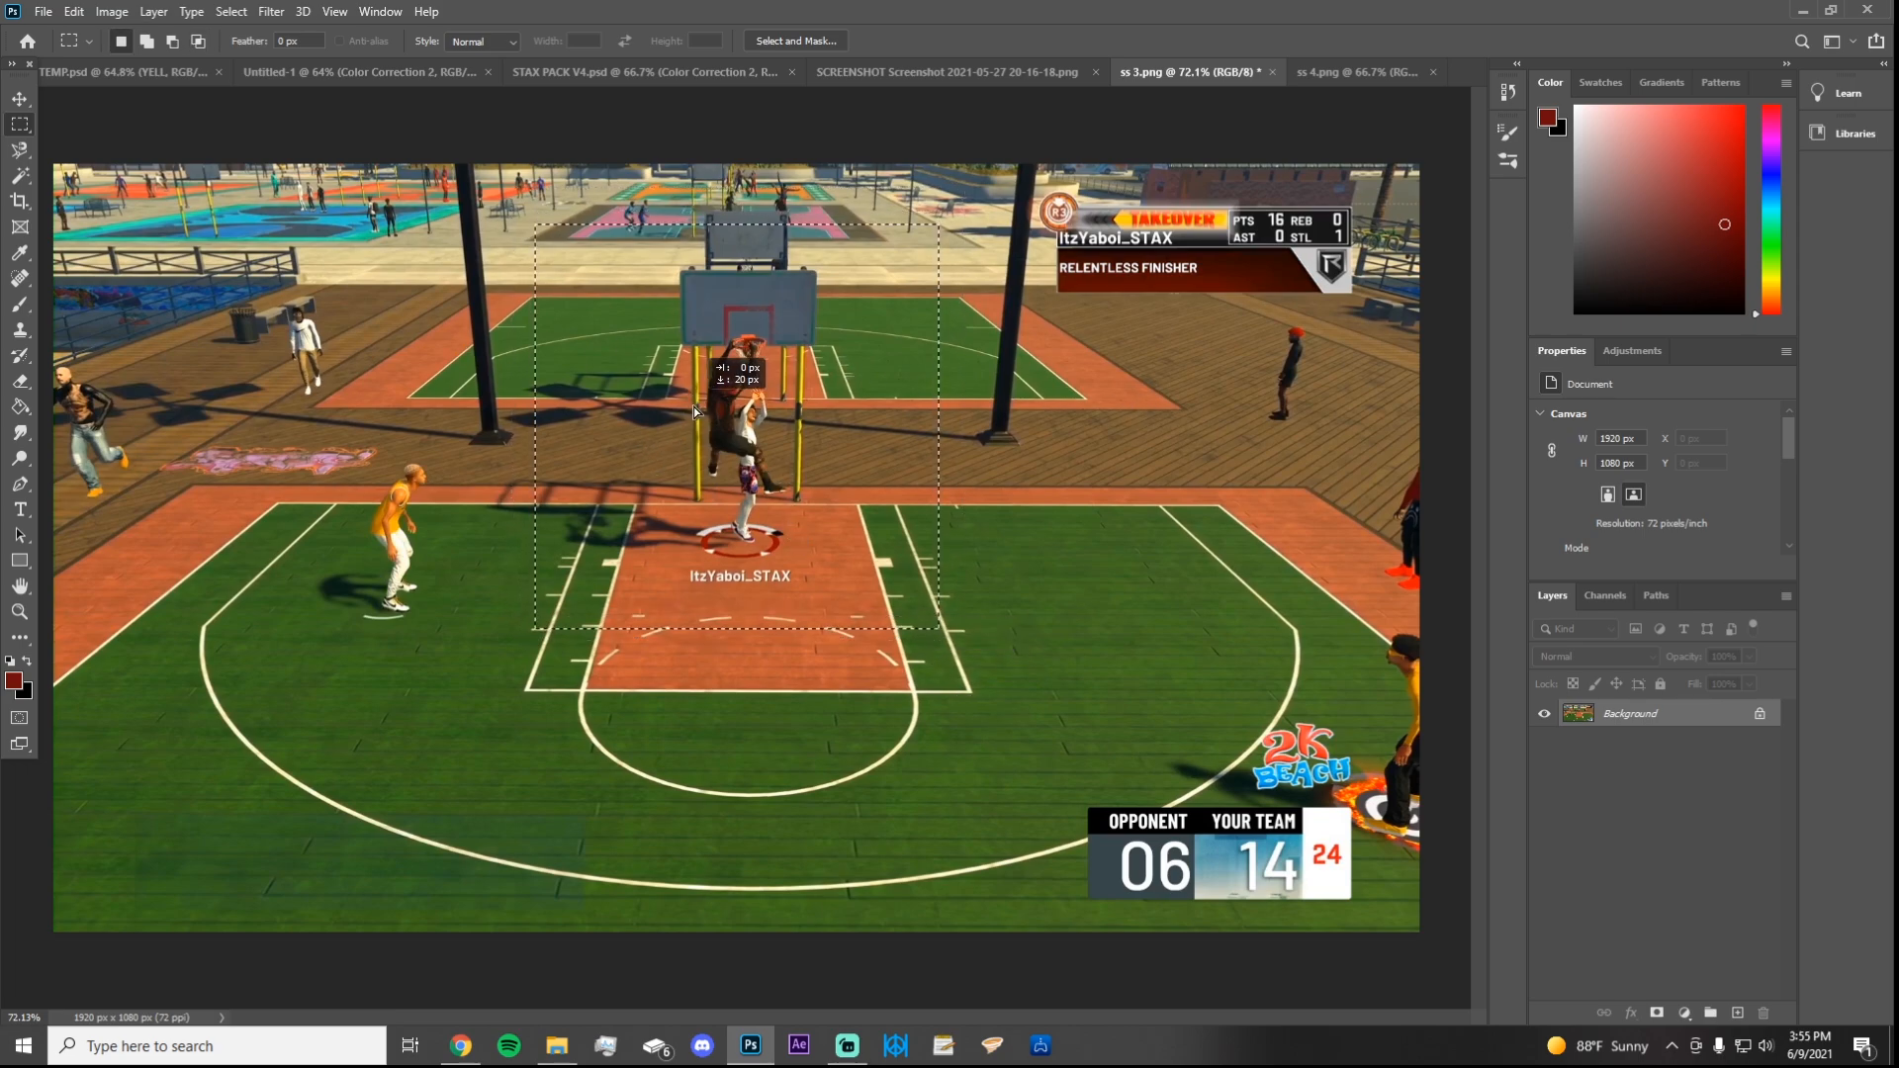
left_click_drag(694, 412, 710, 402)
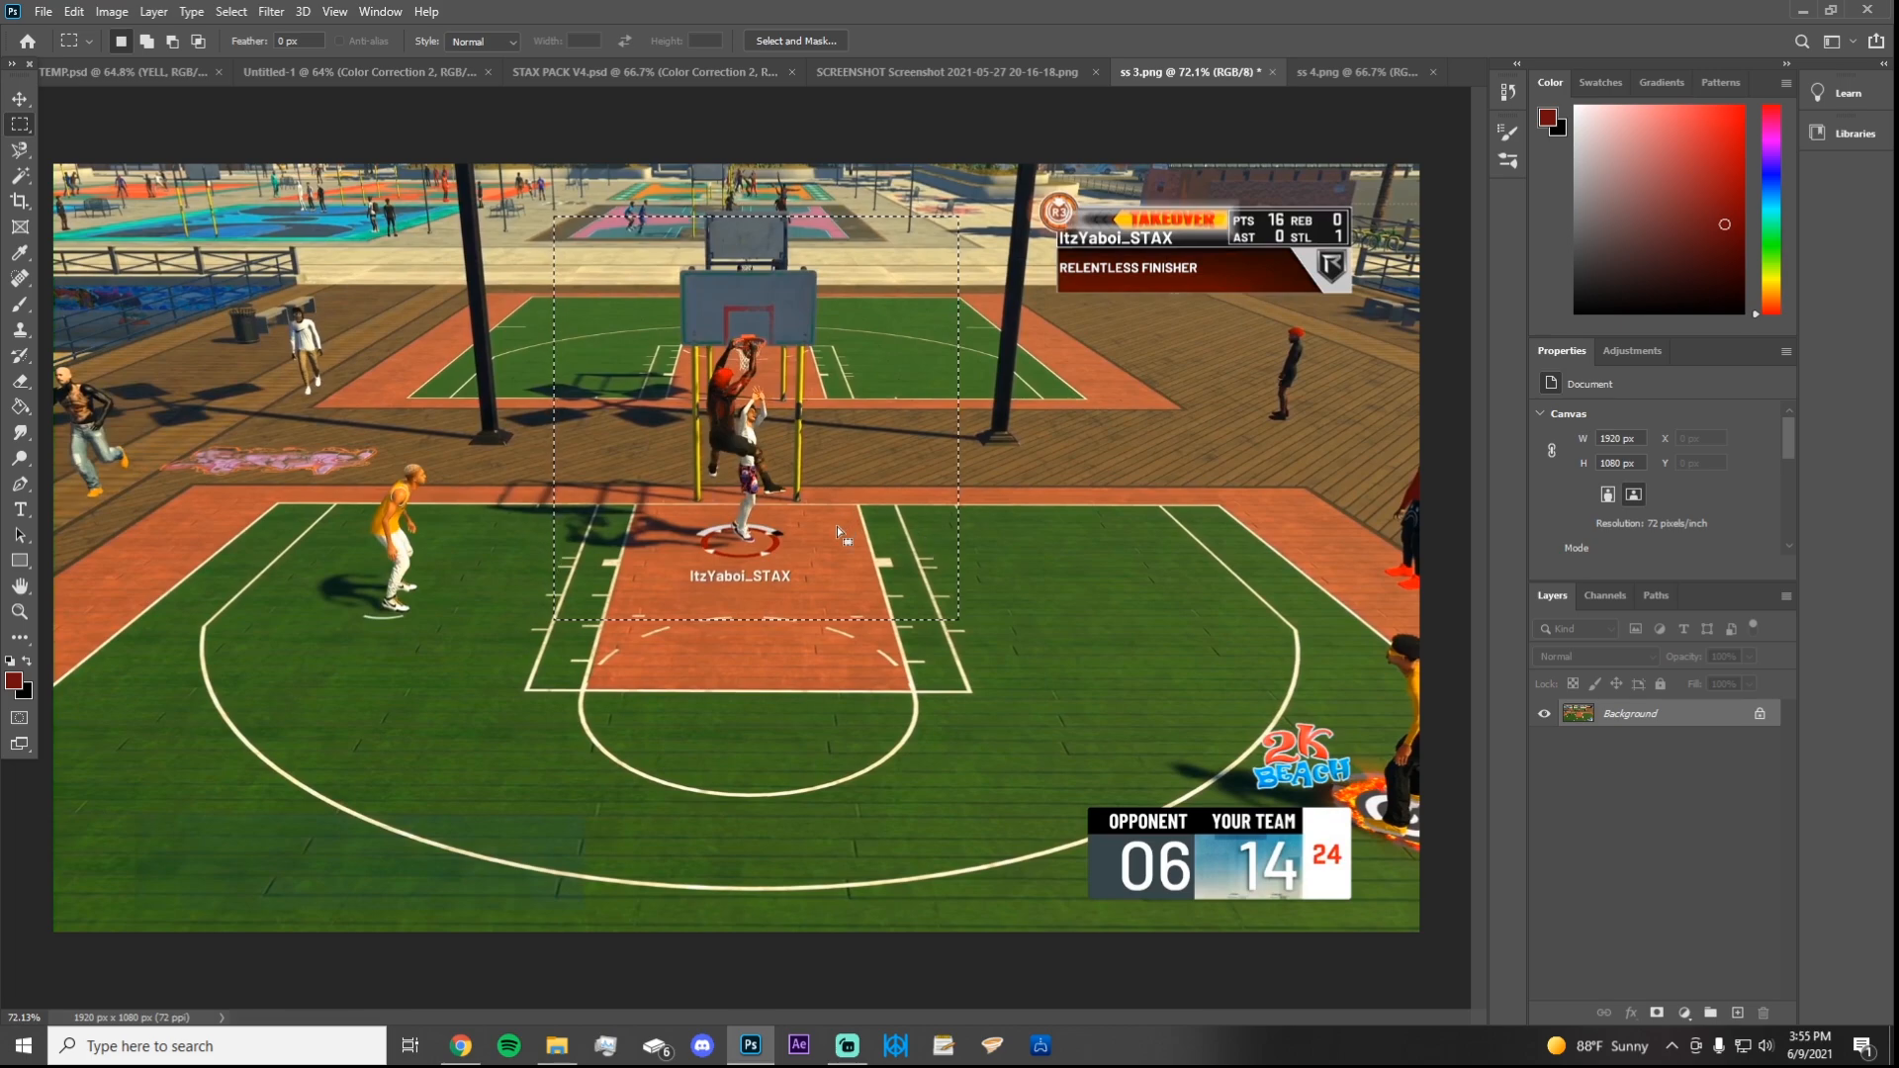
Step: Copy the selected square to a new layer and move it into Untitled-1, over the court beside the YELL player
key("ctrl+j")
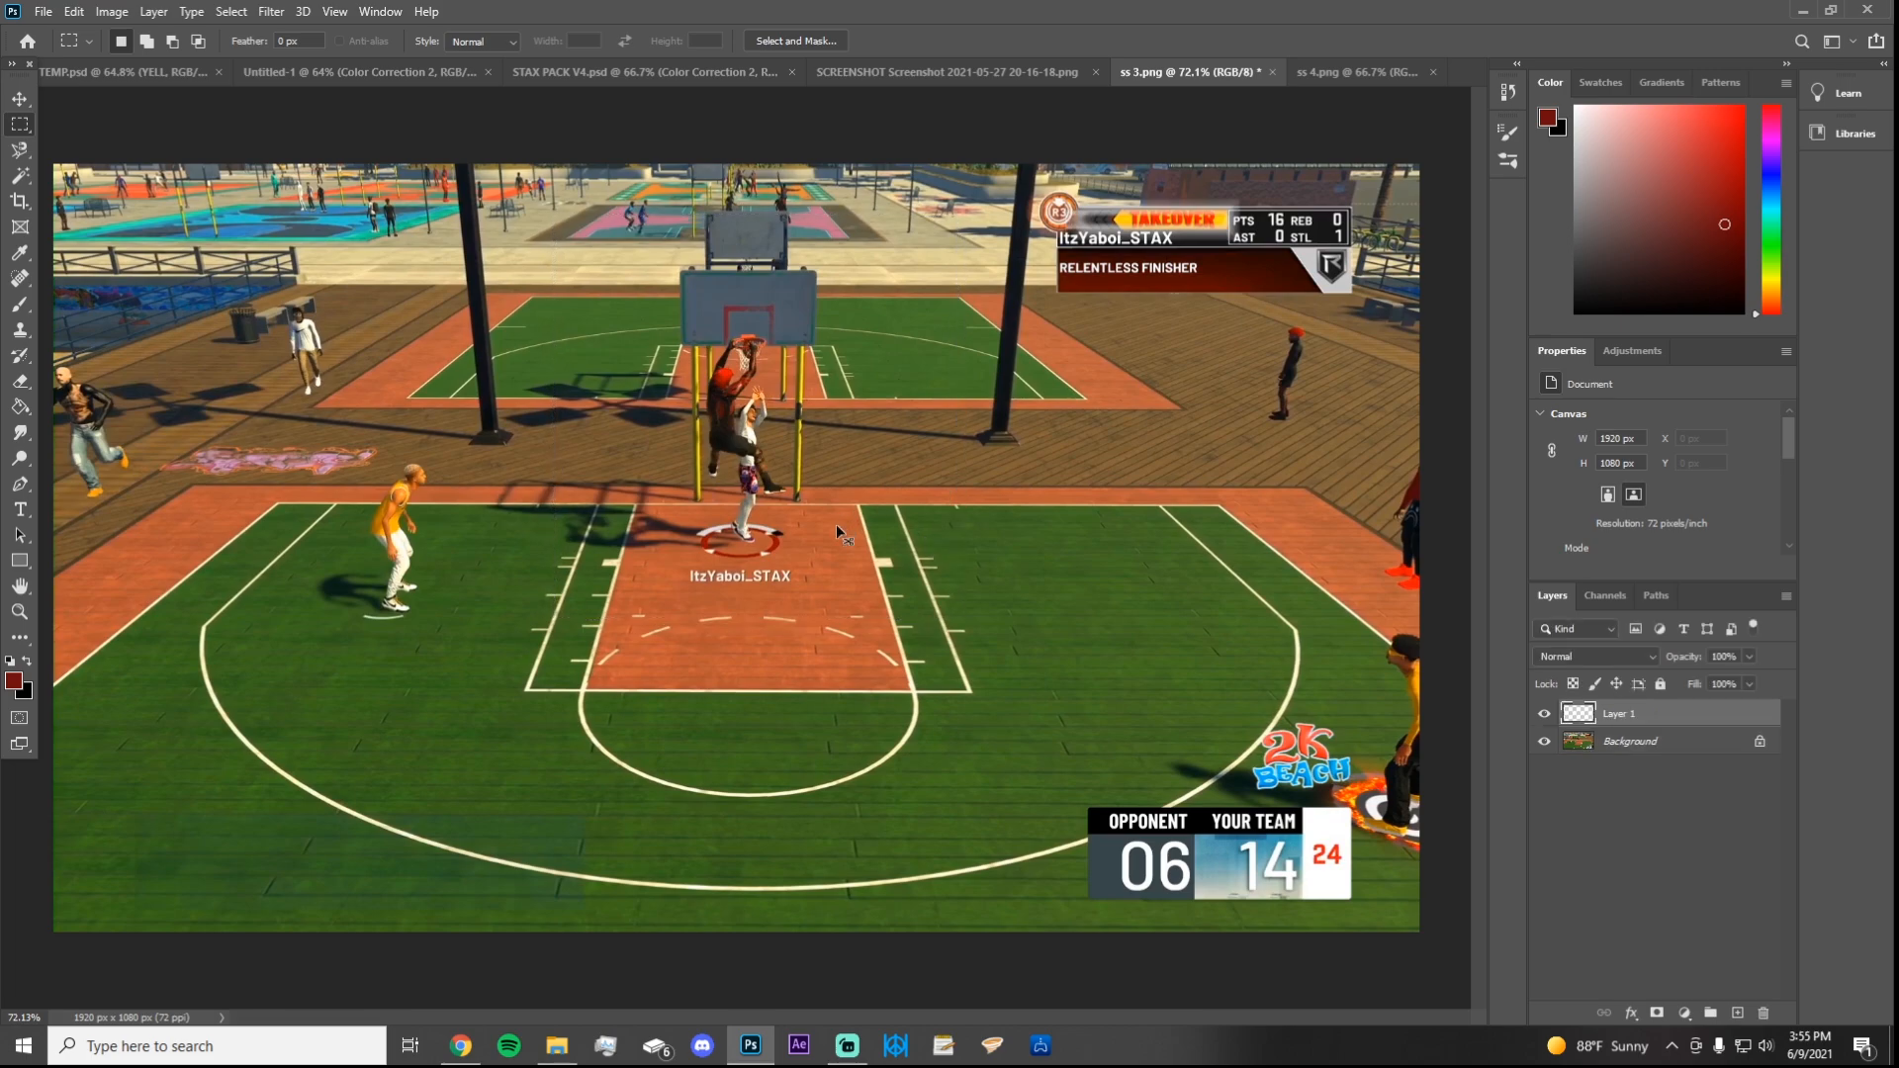
key("v")
left_click_drag(763, 412, 393, 549)
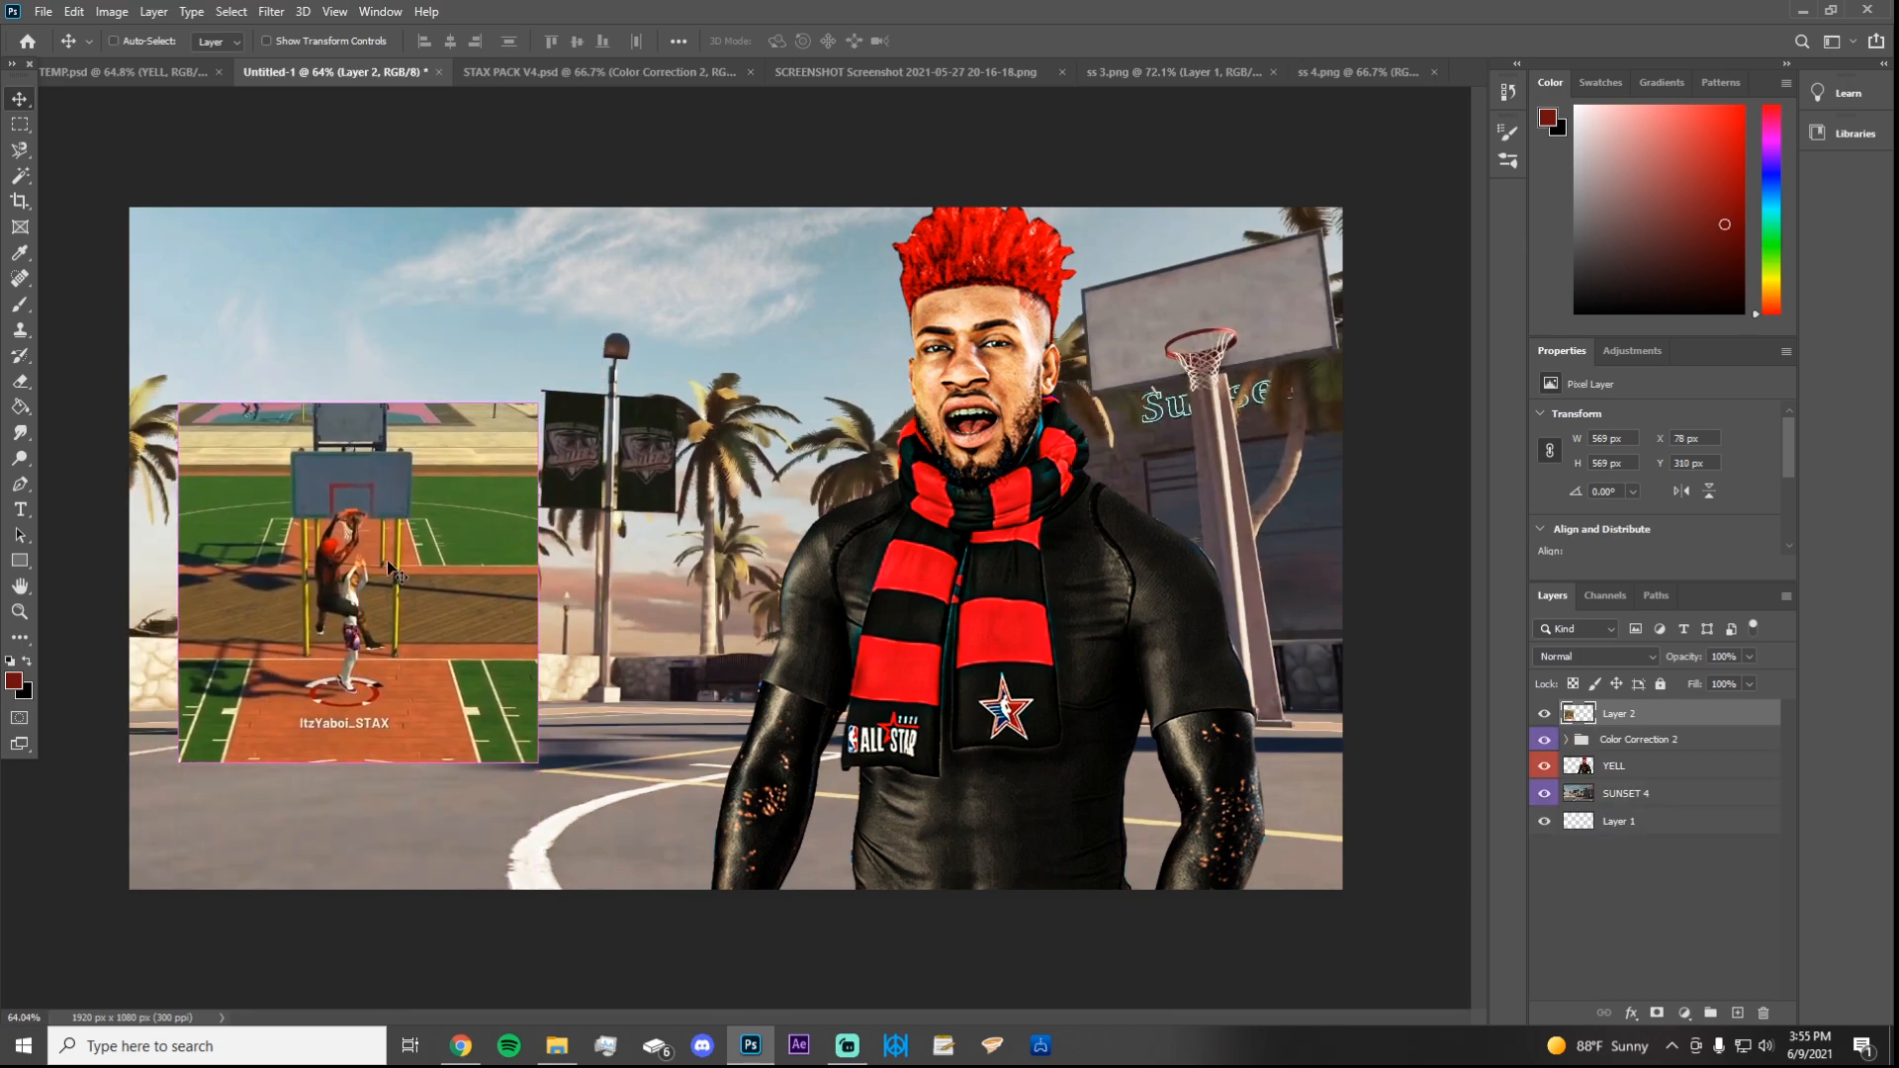
Step: Try stretching only the width of the pasted dunk screenshot in a free transform, returning it to 100%
key("ctrl+t")
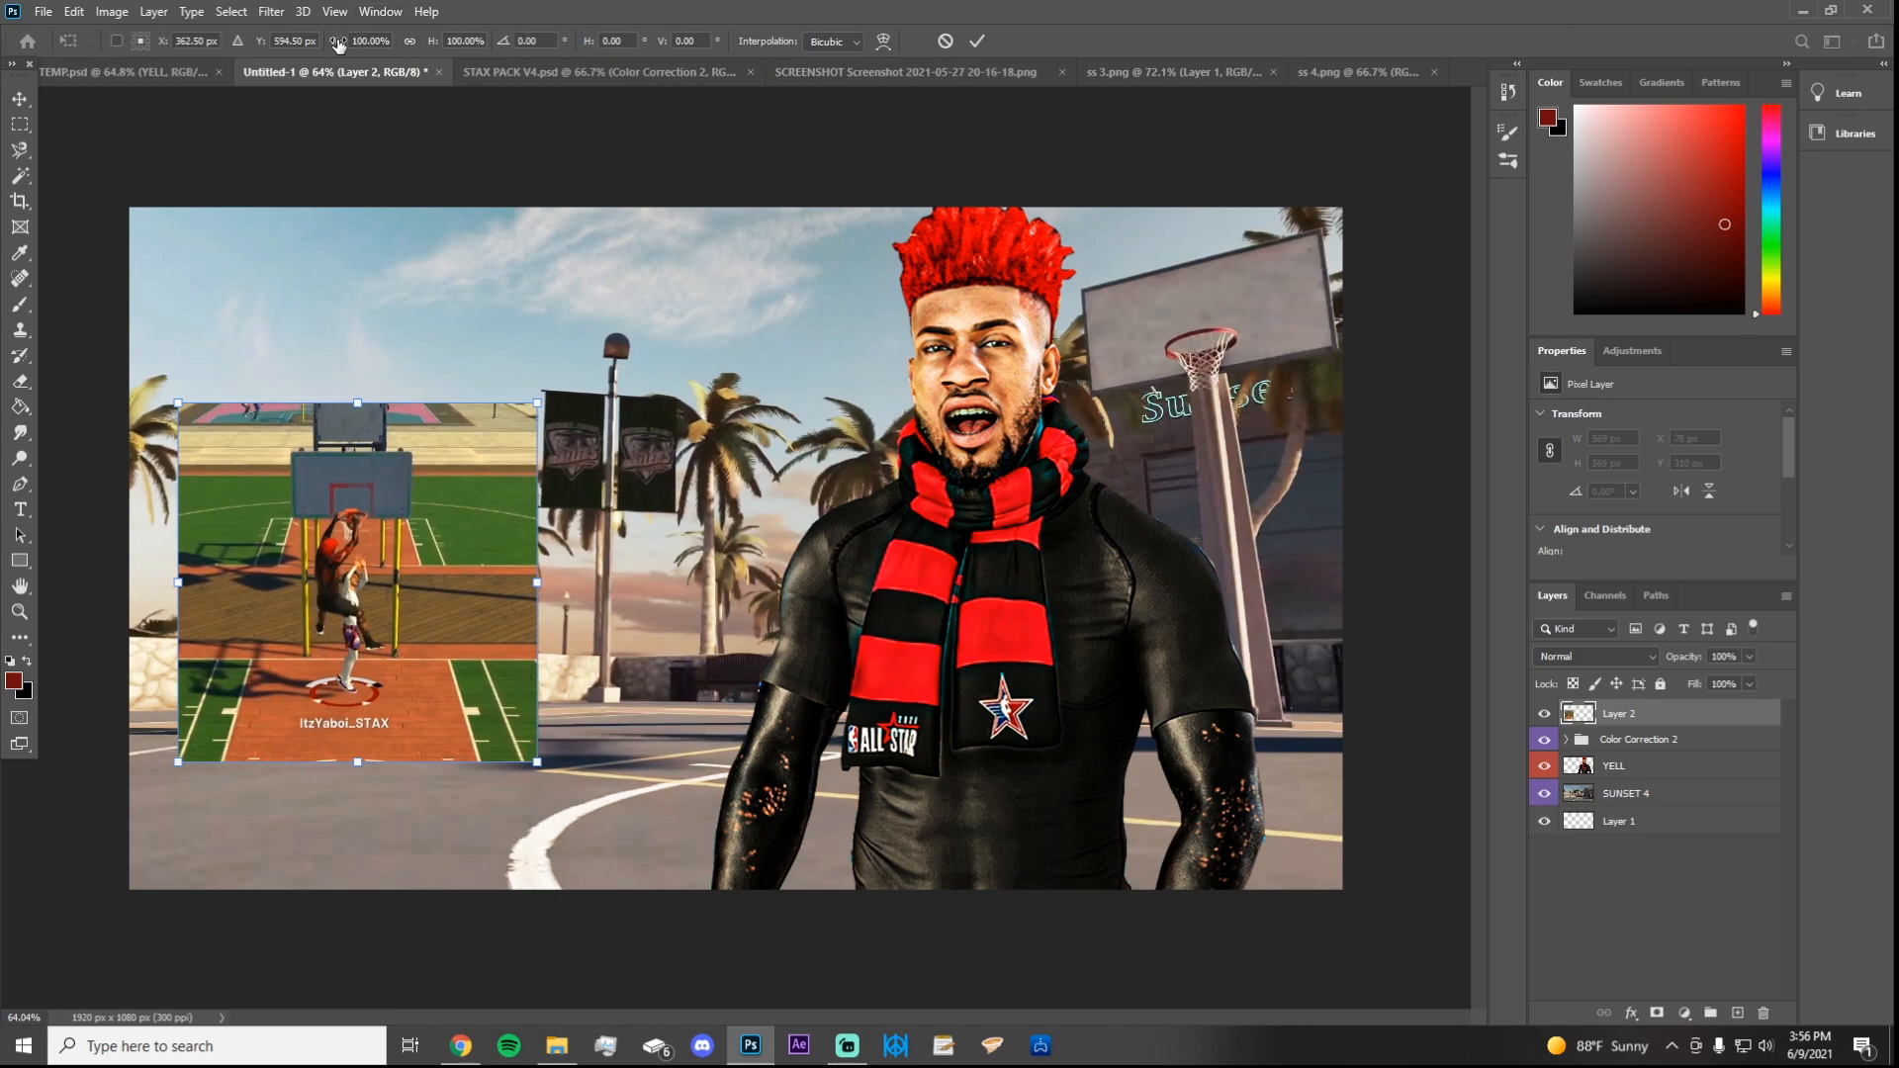
left_click_drag(337, 47, 376, 46)
key("Down")
key("Down")
key("Down")
key("Down")
key("Down")
key("Down")
key("Down")
key("Down")
key("Down")
key("Down")
key("Down")
key("Down")
key("Down")
key("Down")
key("Down")
key("Down")
key("Down")
key("Down")
key("Down")
key("Down")
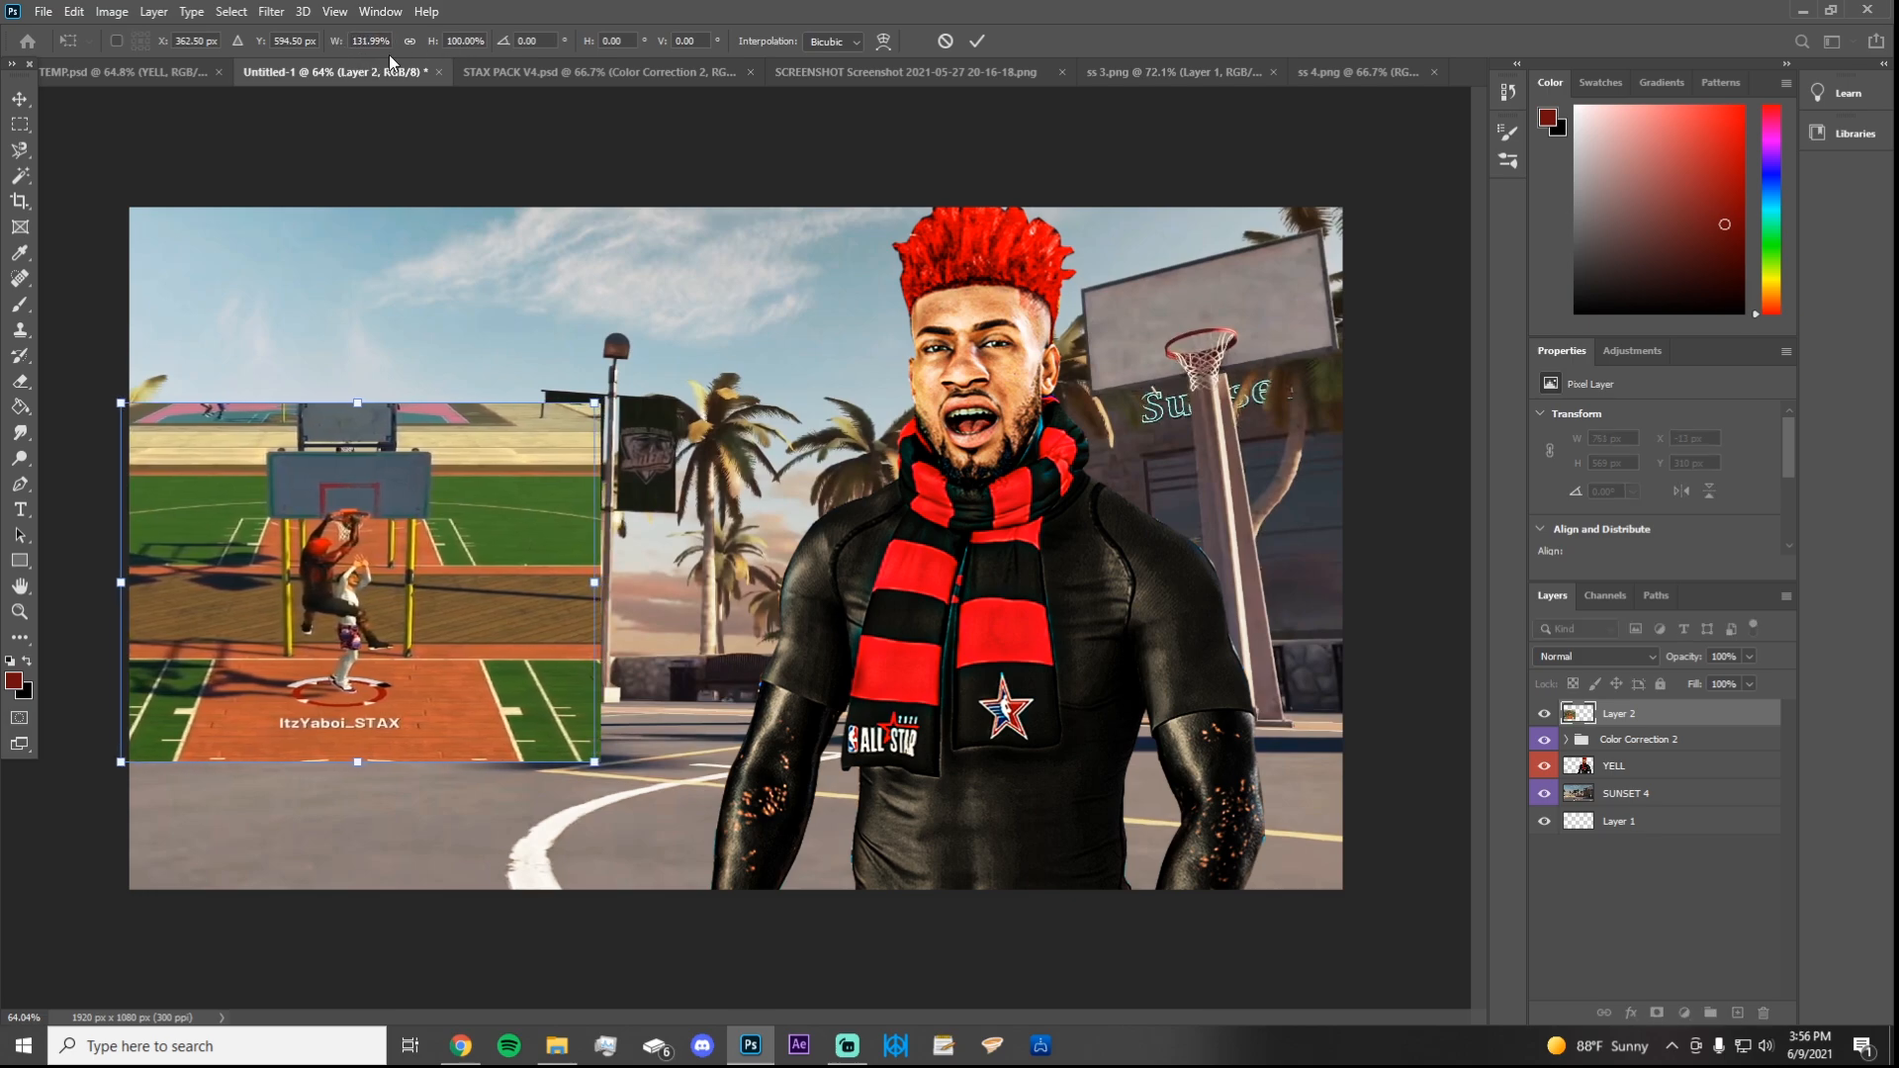
key("Down")
key("Down")
key("Down")
key("Down")
key("Down")
key("Down")
key("Down")
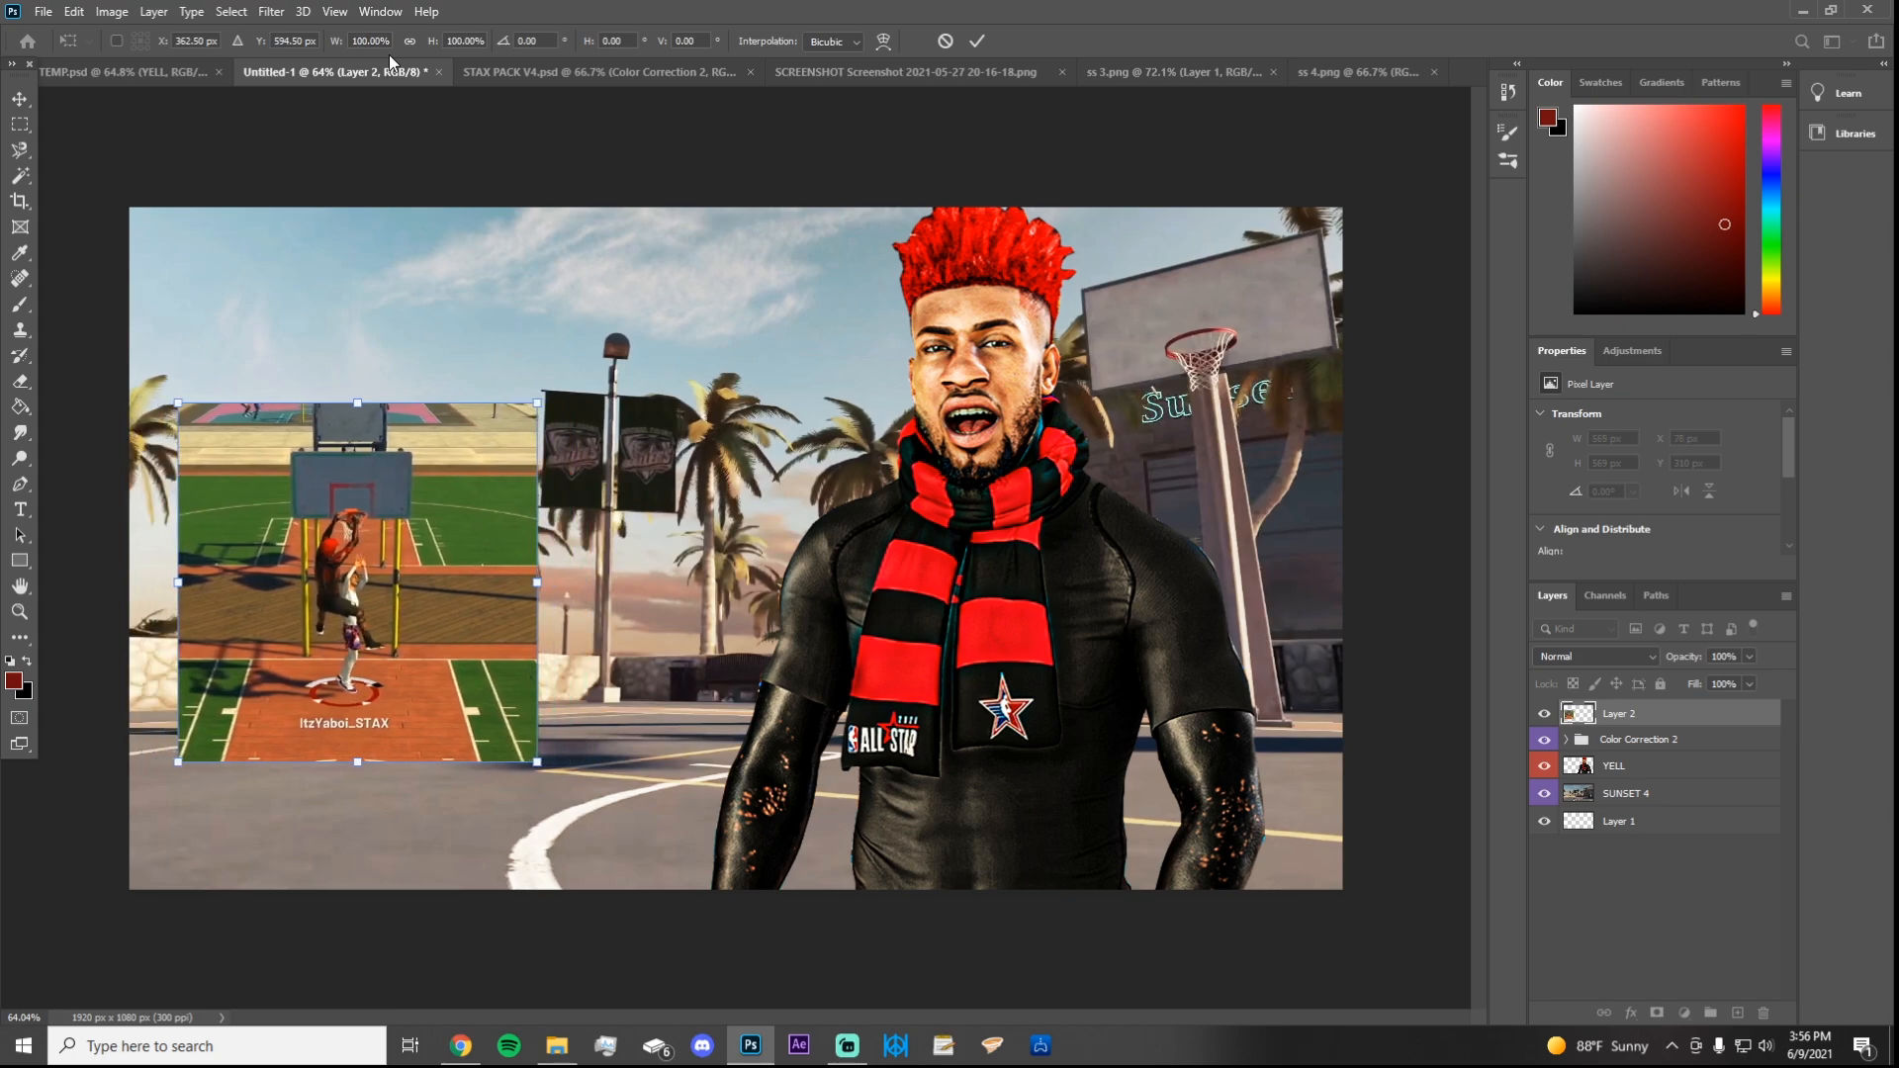
mouse_move(427, 48)
left_mouse_down()
mouse_move(479, 46)
mouse_move(427, 47)
left_mouse_up()
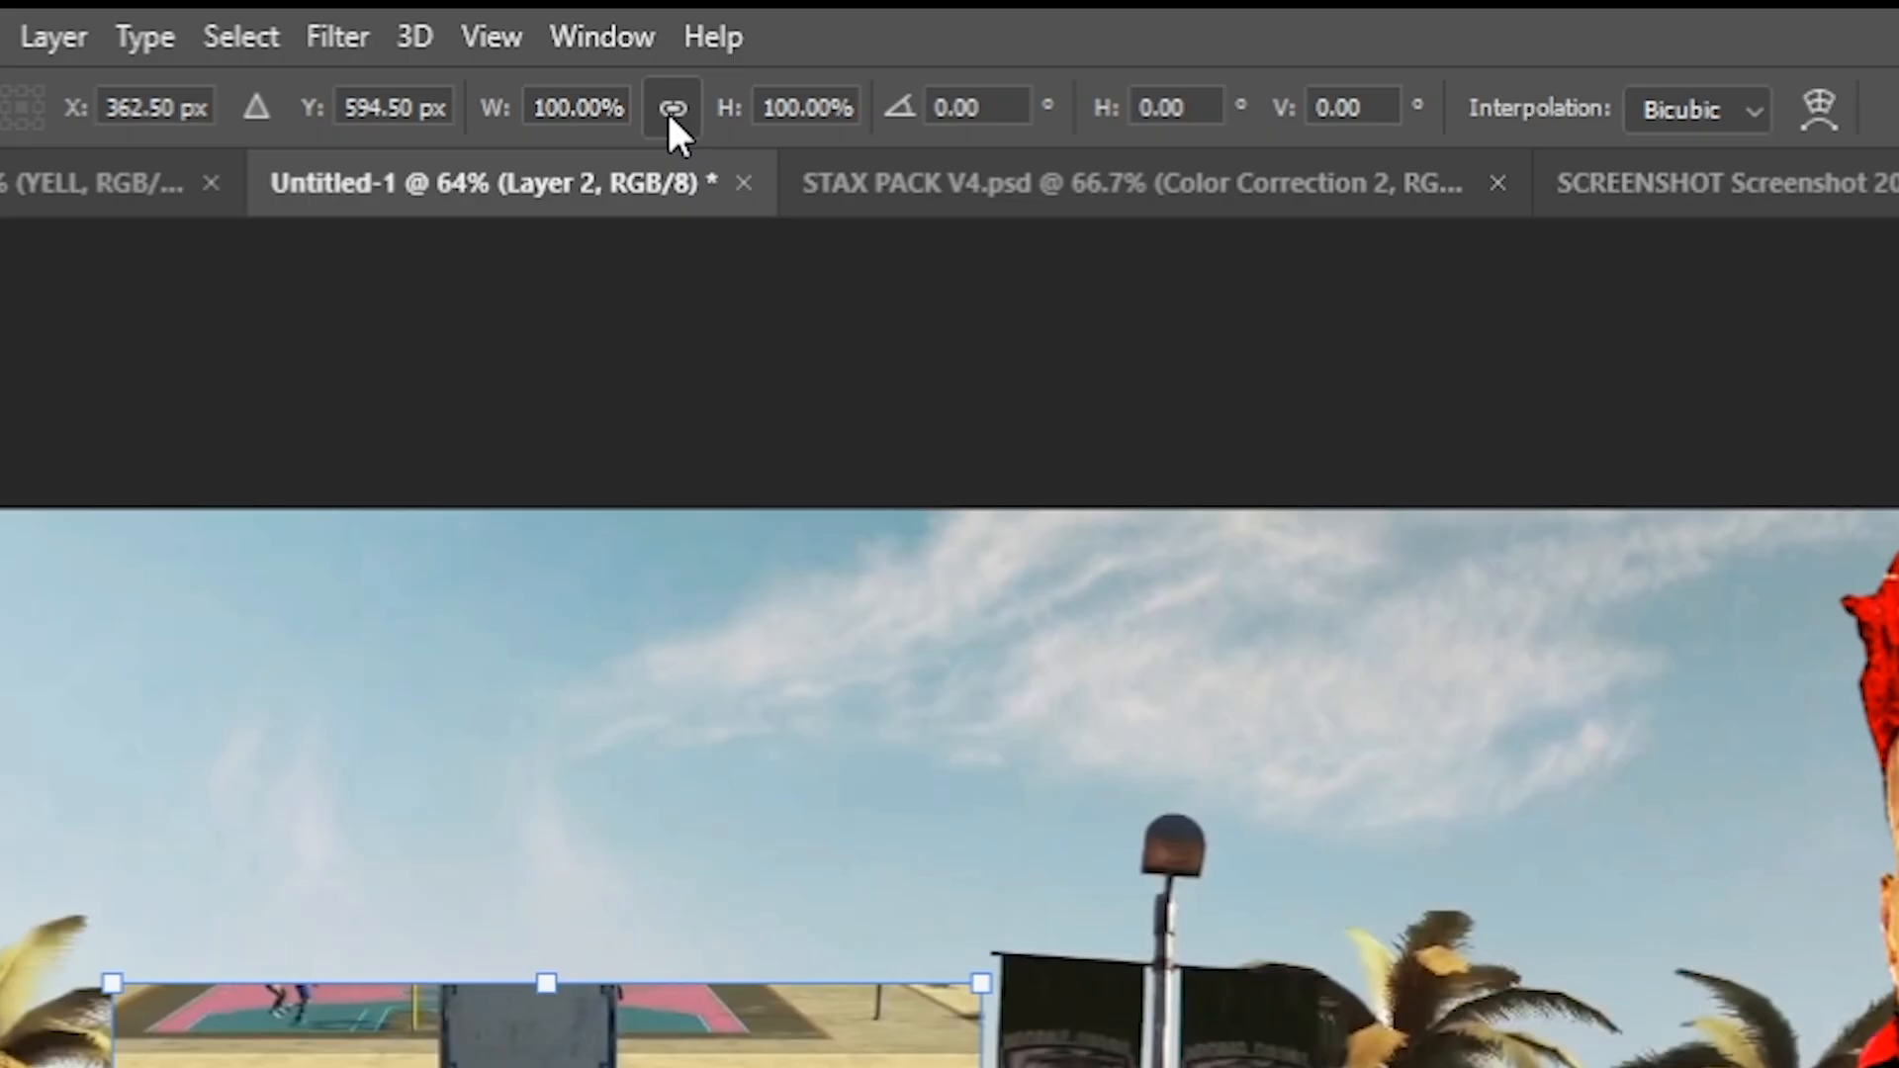
Step: Link width and height, enlarge the dunk screenshot proportionally to about 1177 px, and shift it partly past the canvas's left edge
left_click(671, 108)
left_click_drag(484, 116, 512, 128)
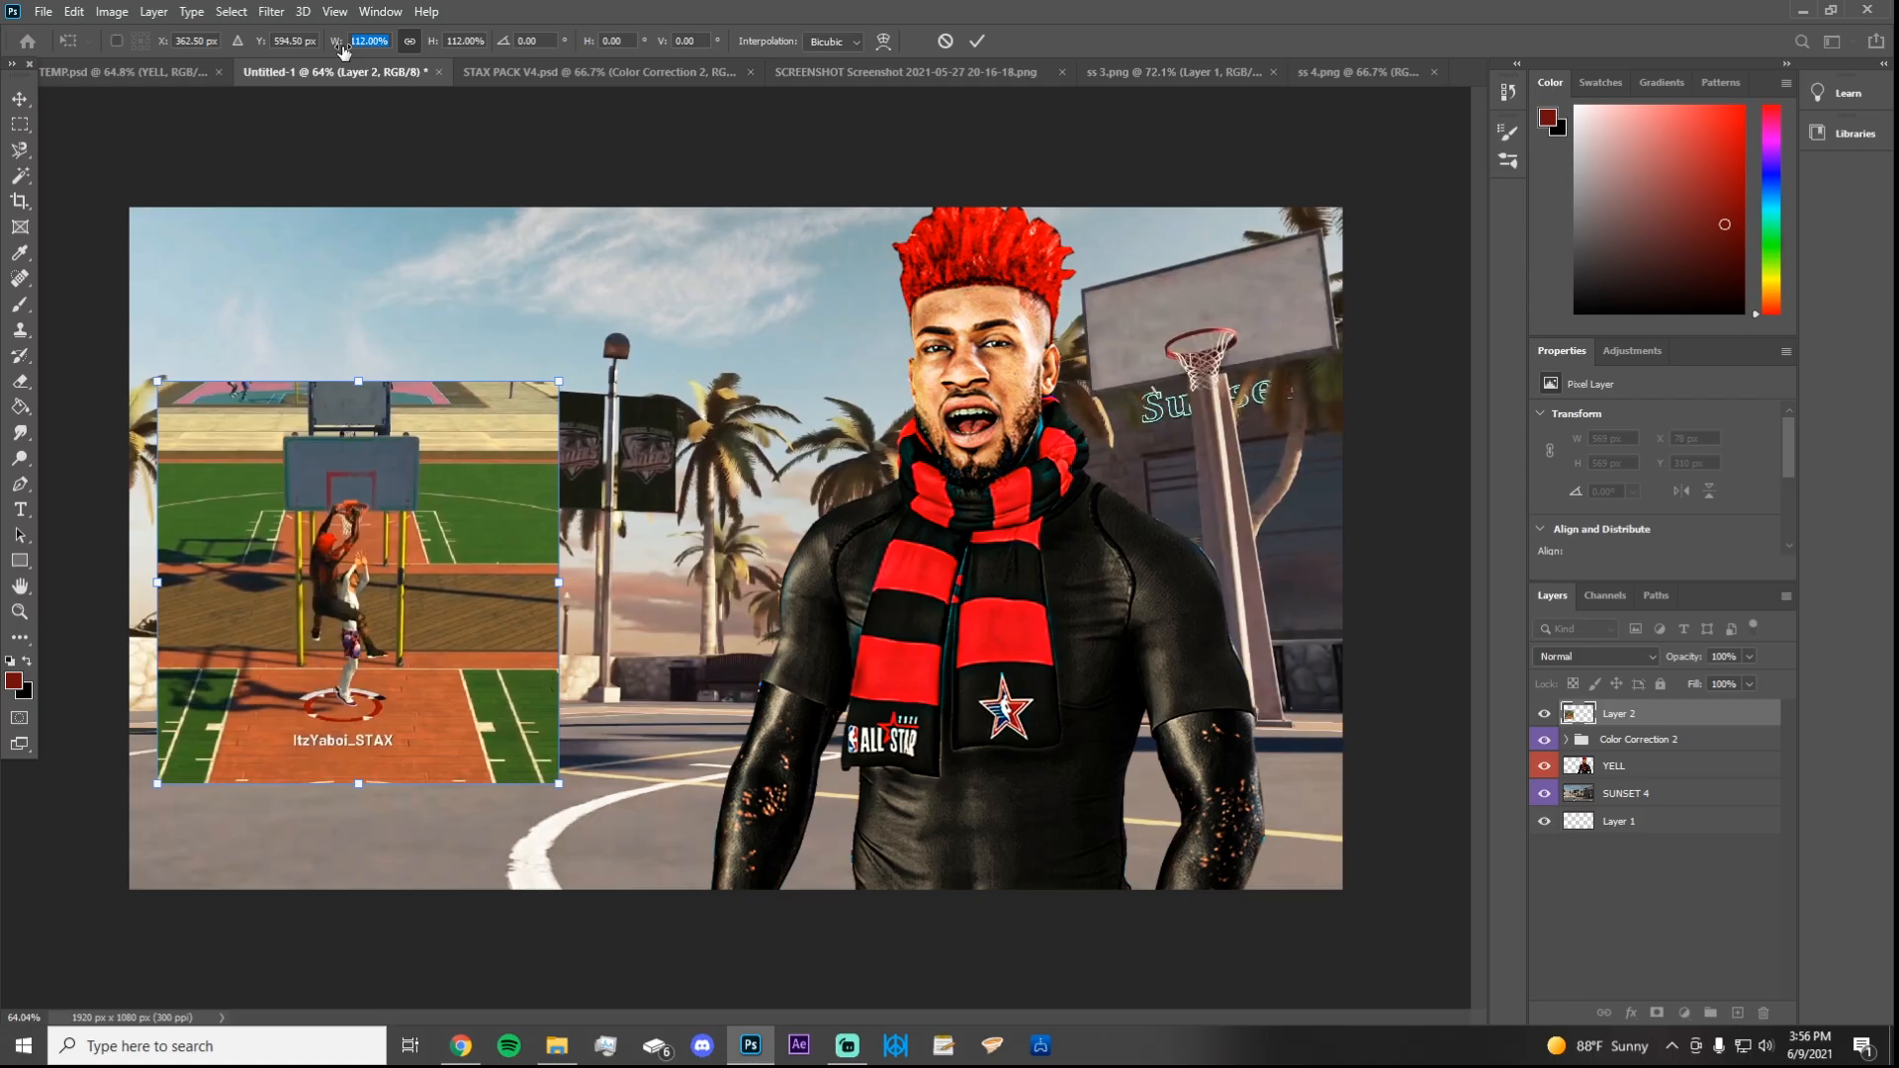
left_click_drag(1033, 929, 1192, 754)
left_click_drag(621, 315, 794, 193)
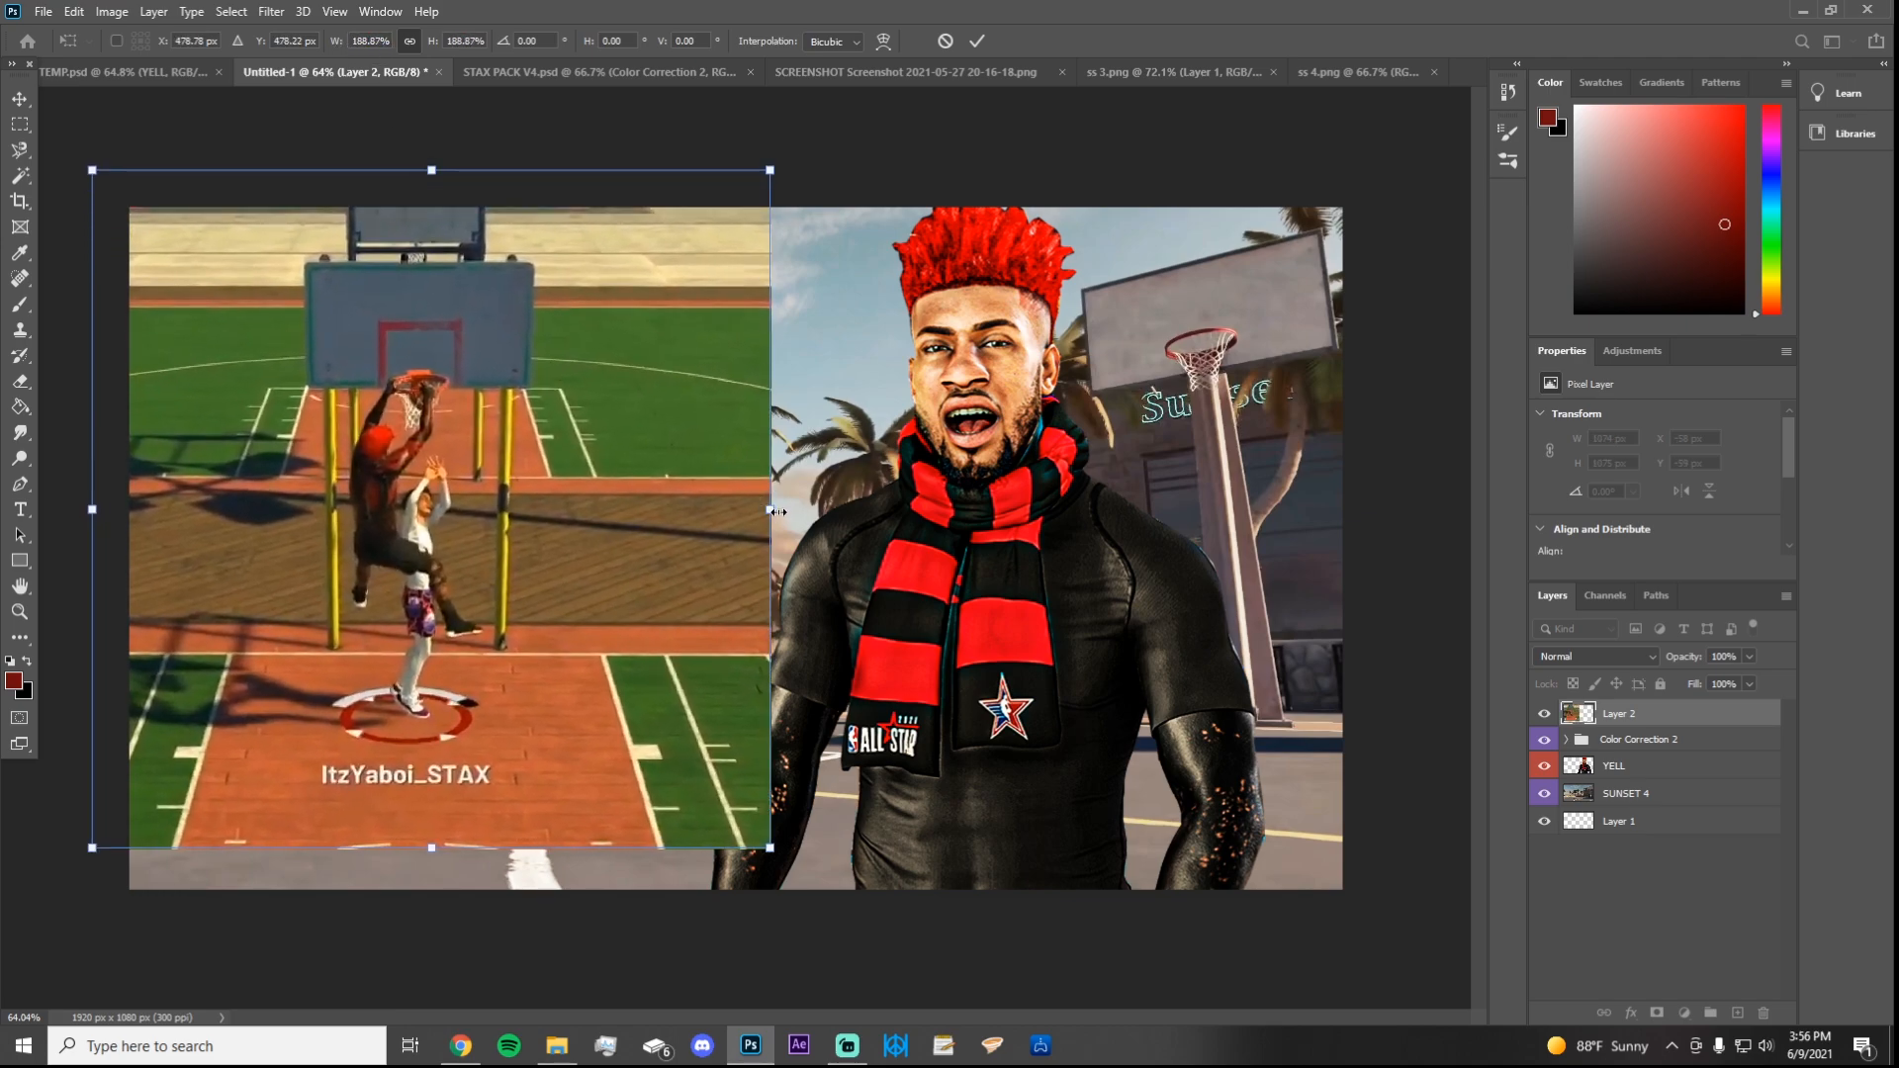
left_click_drag(777, 511, 844, 512)
left_click_drag(305, 489, 183, 524)
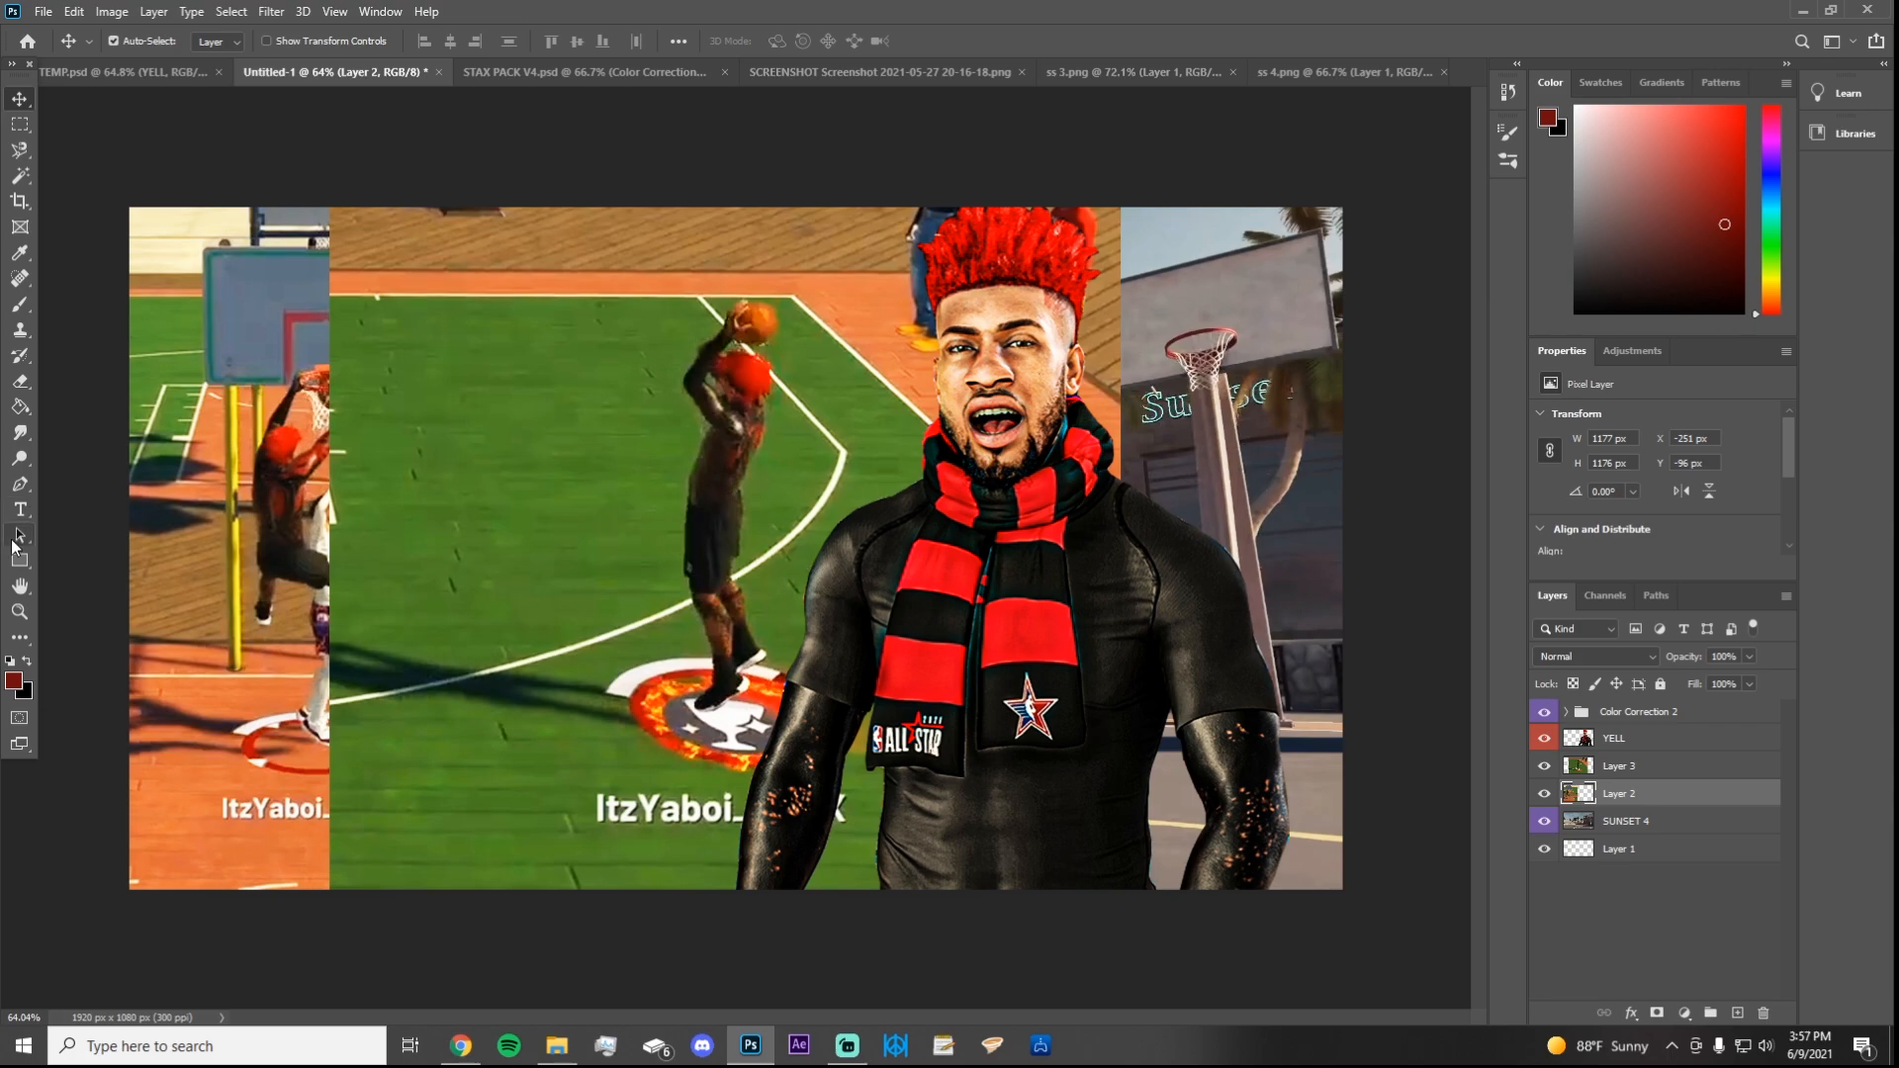
Step: Add a layer above Layer 3 and draw a narrow vertical rectangle about 57 × 1149 px over the green court
left_click(1634, 763)
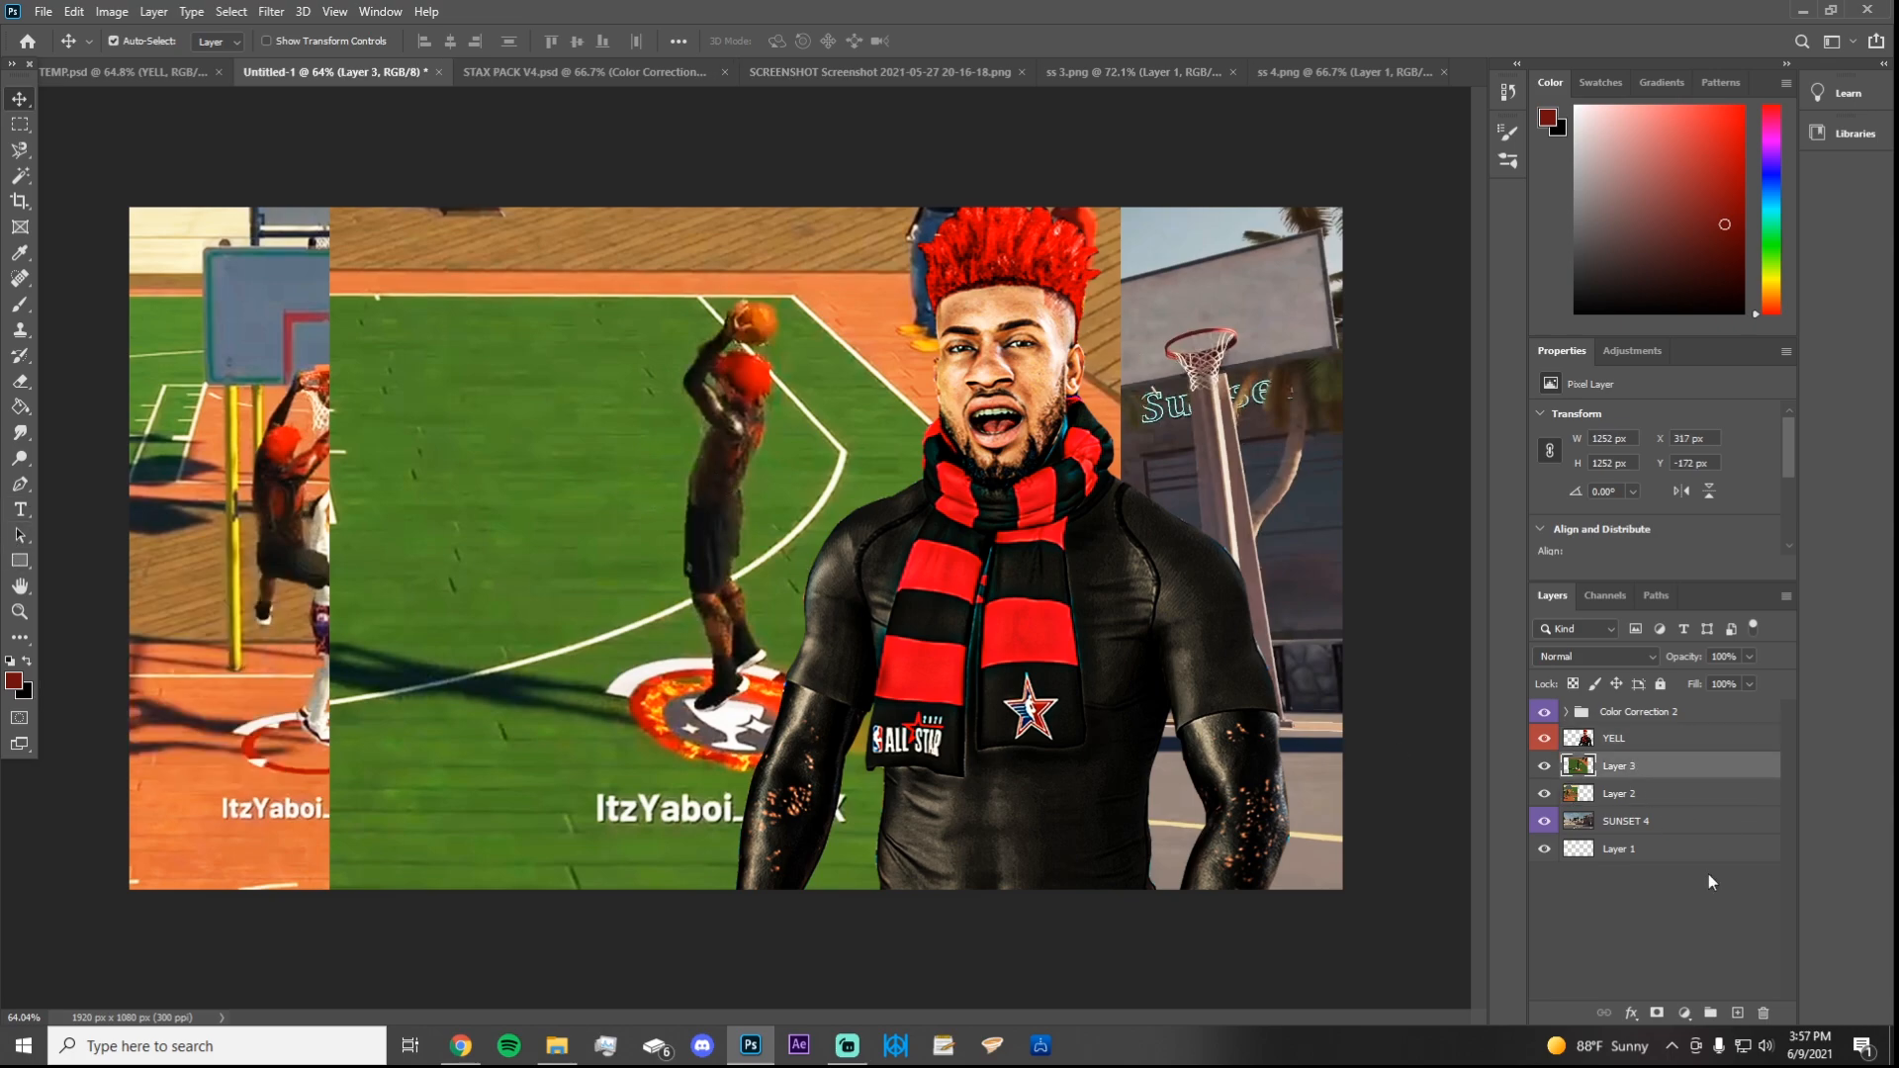
left_click(1738, 1013)
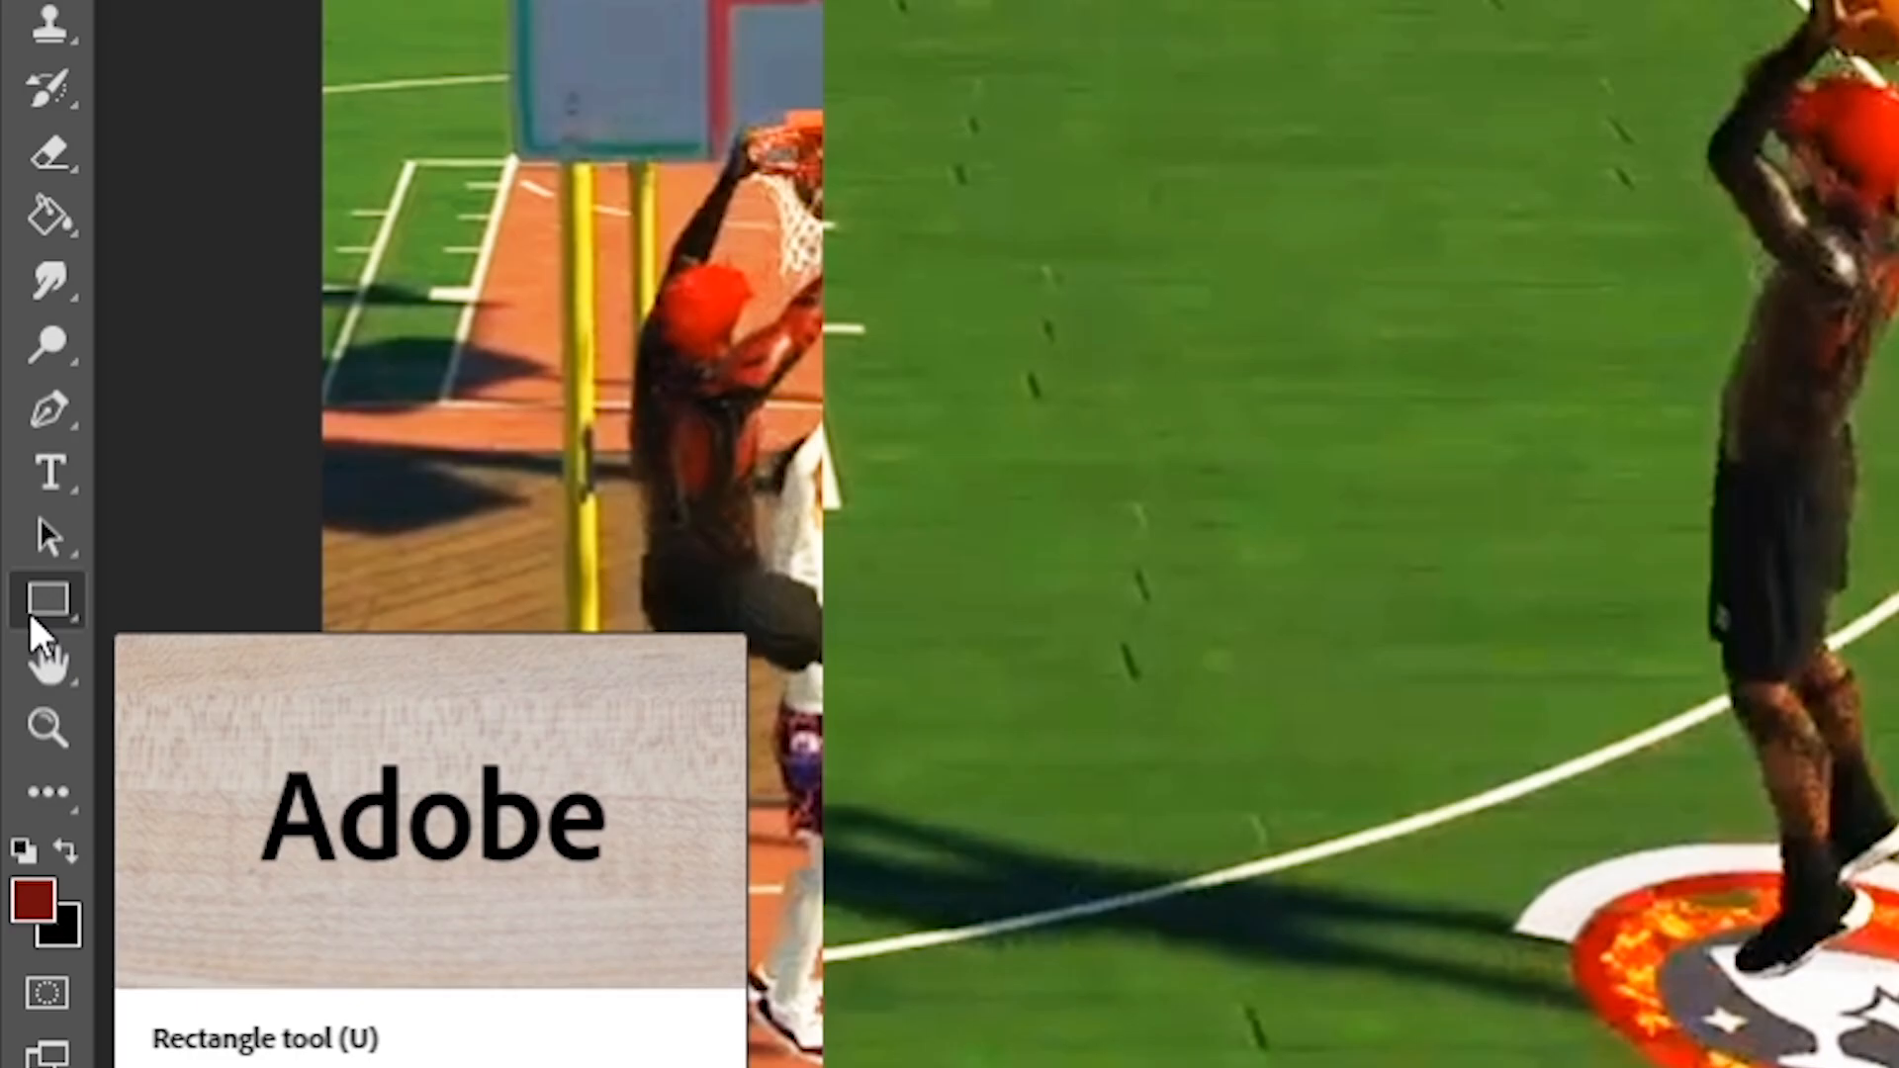
right_click(30, 618)
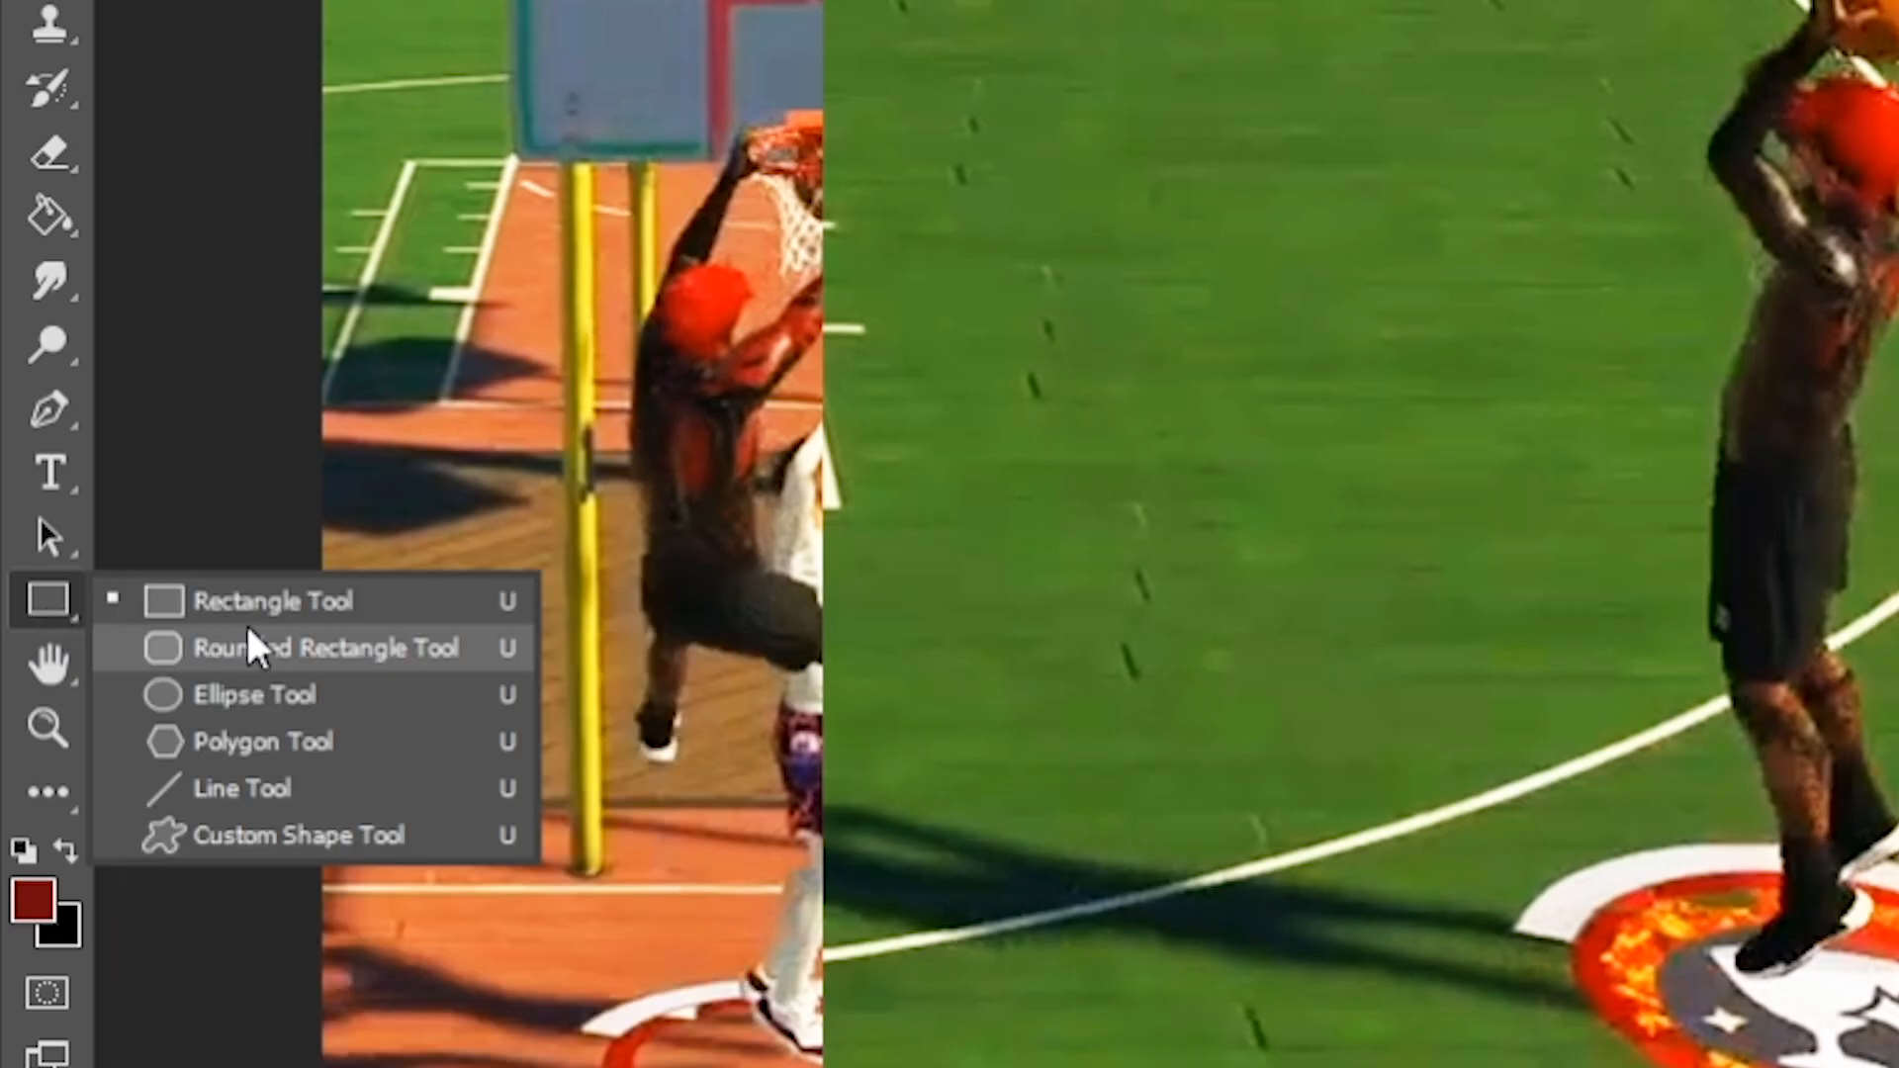
left_click(285, 634)
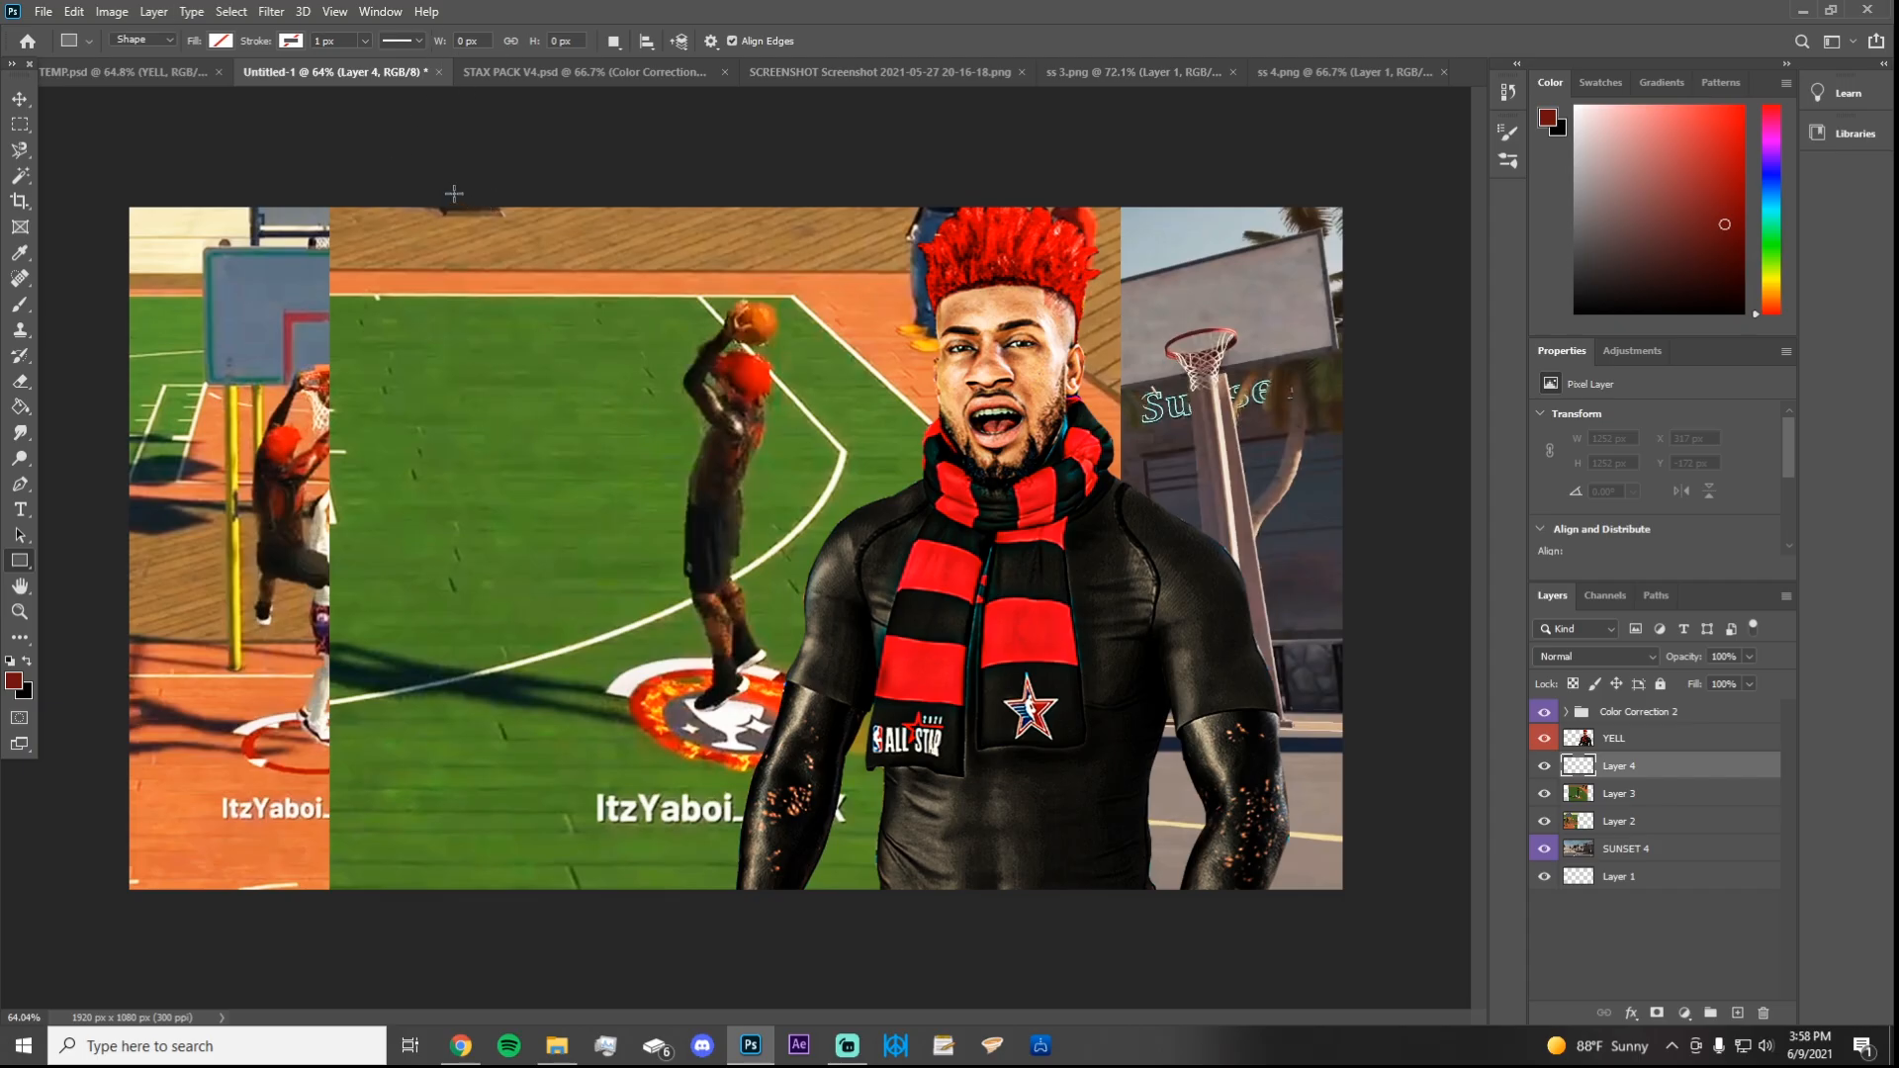
left_click_drag(453, 194, 490, 919)
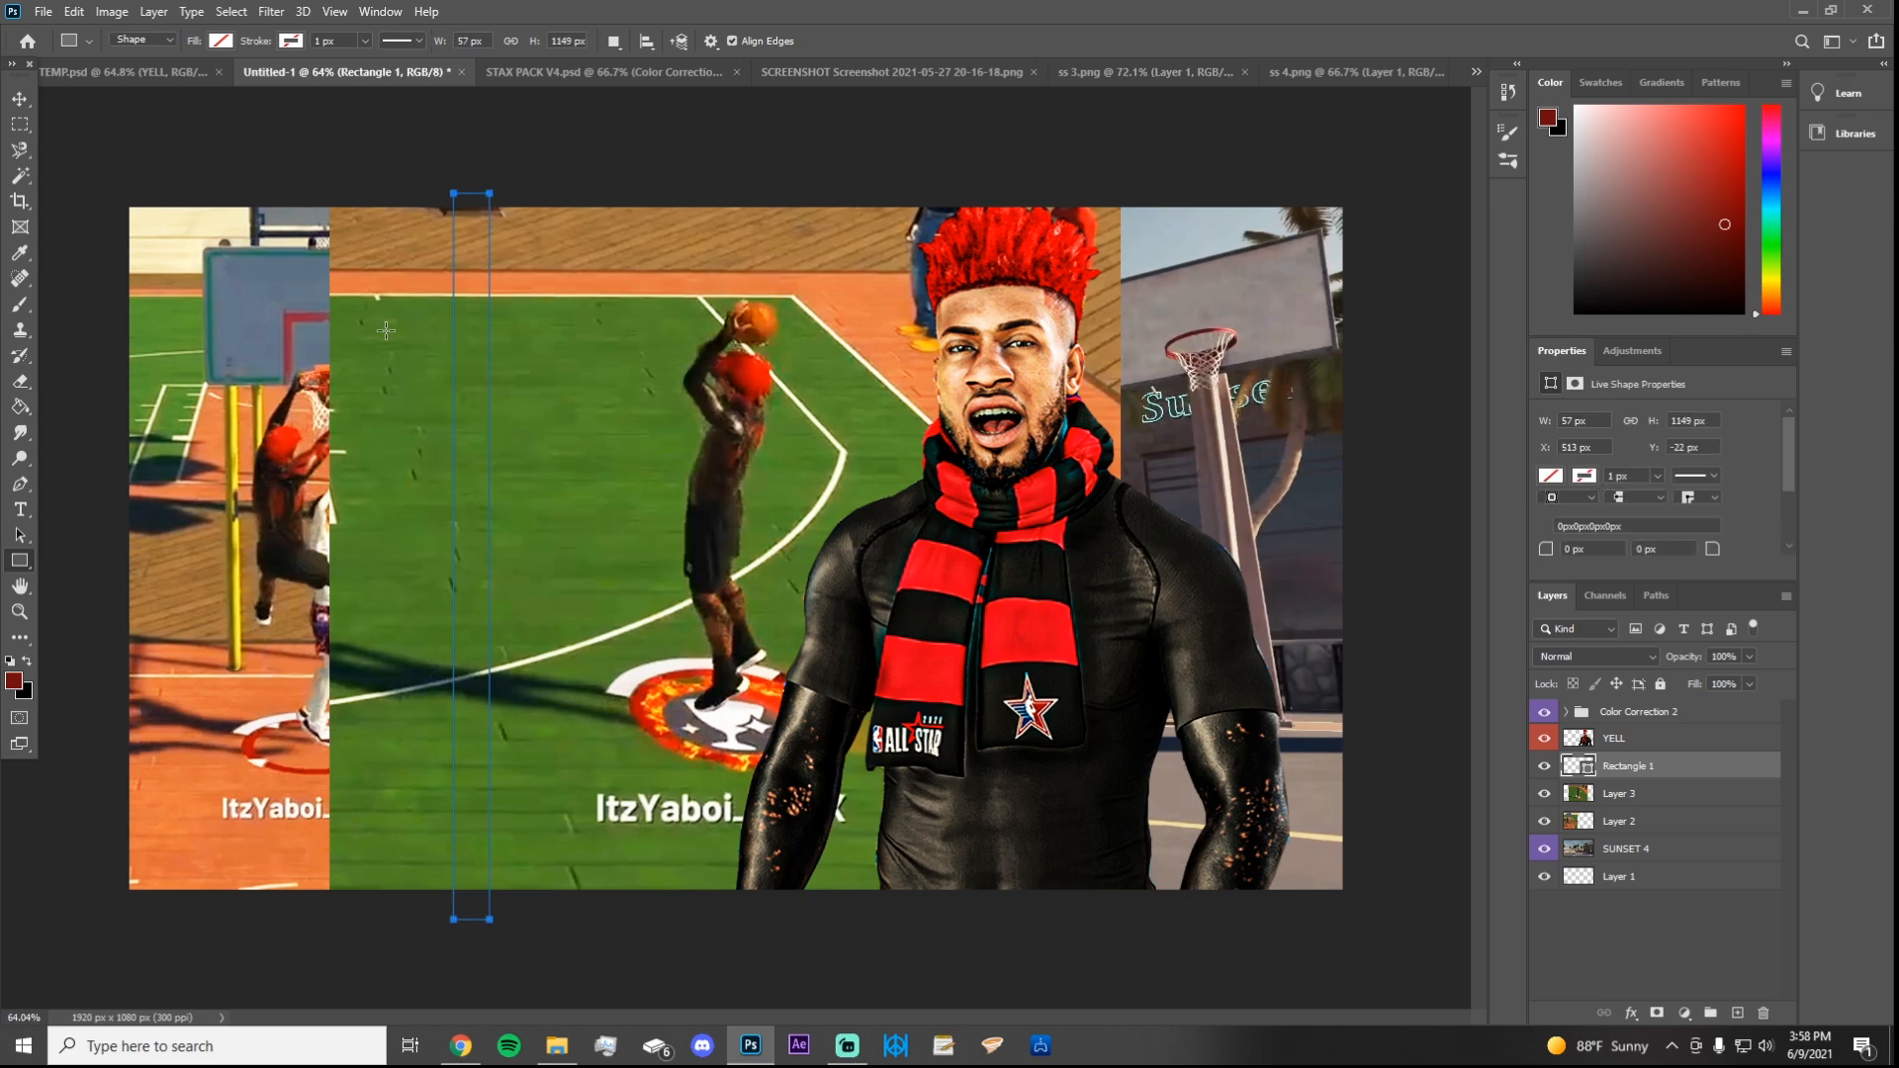
left_click(14, 100)
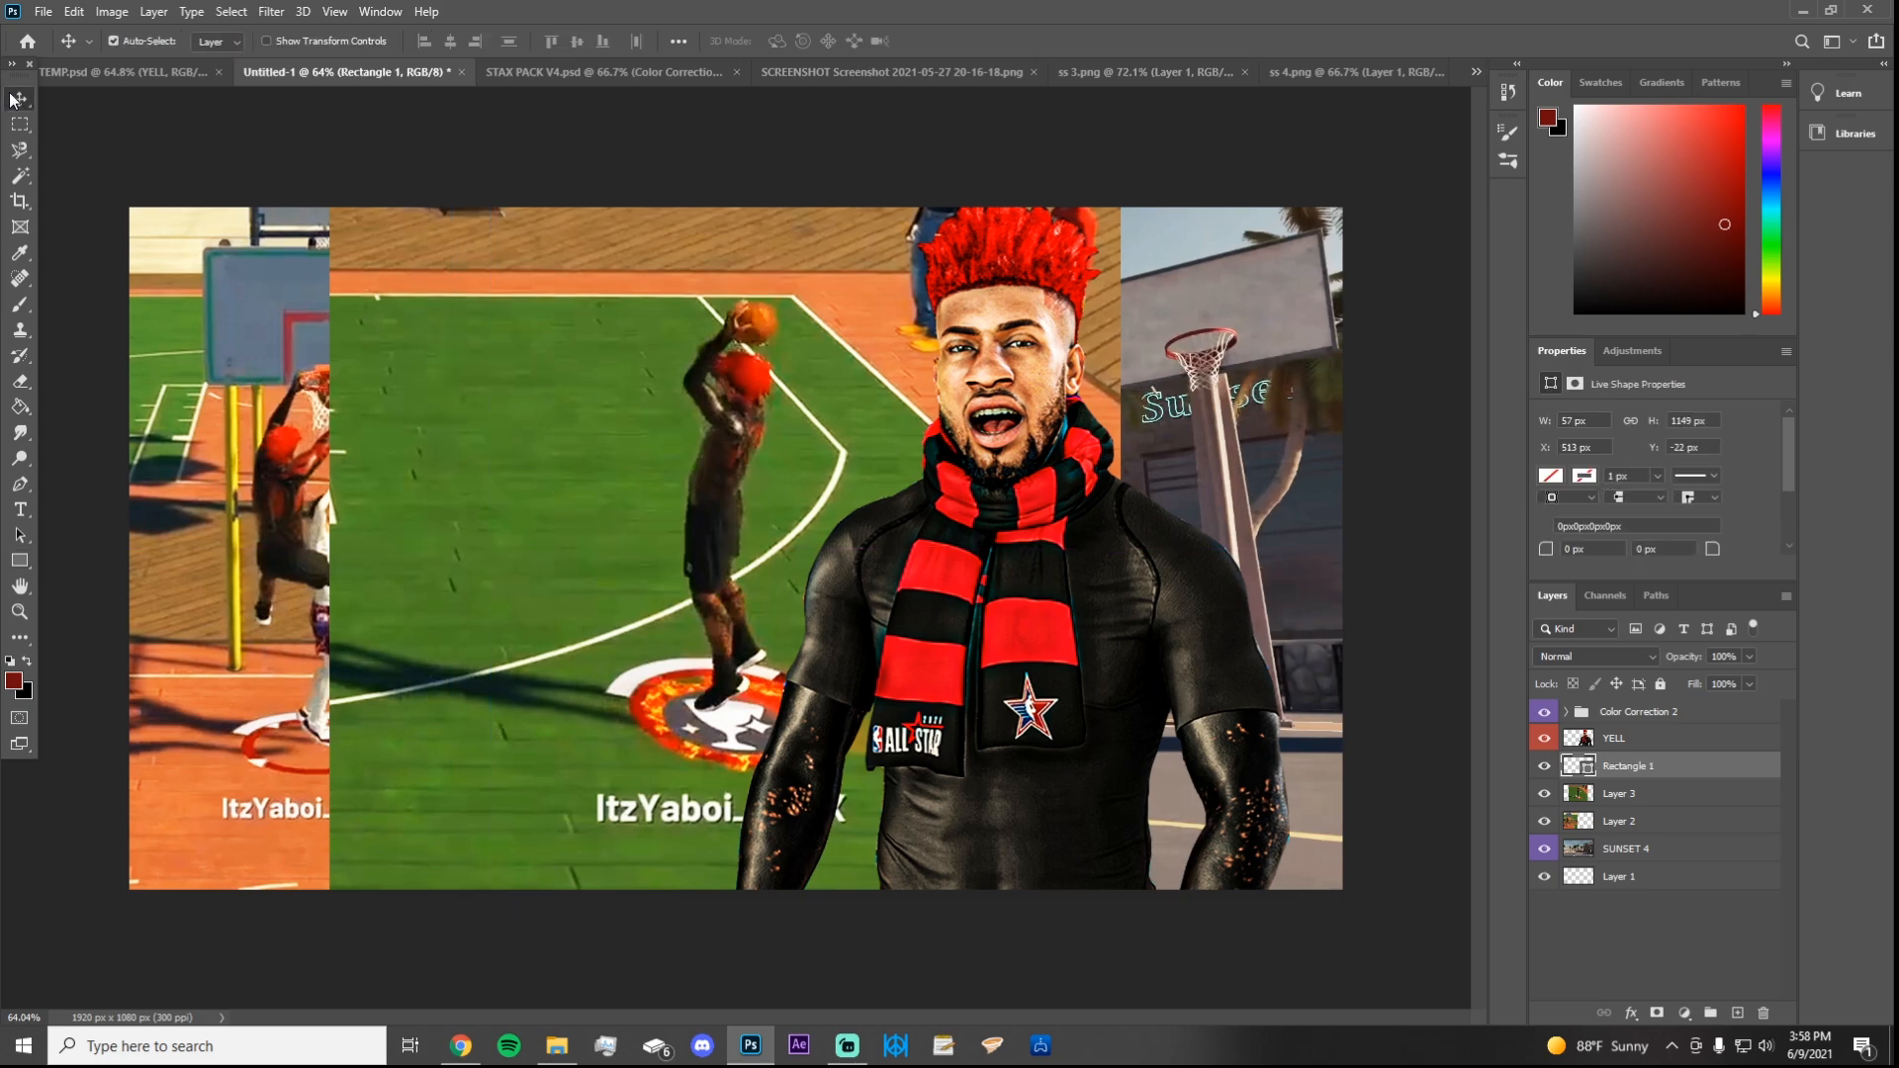
Step: Give the rectangle a drop shadow and a white color overlay at 100% opacity
double_click(1694, 771)
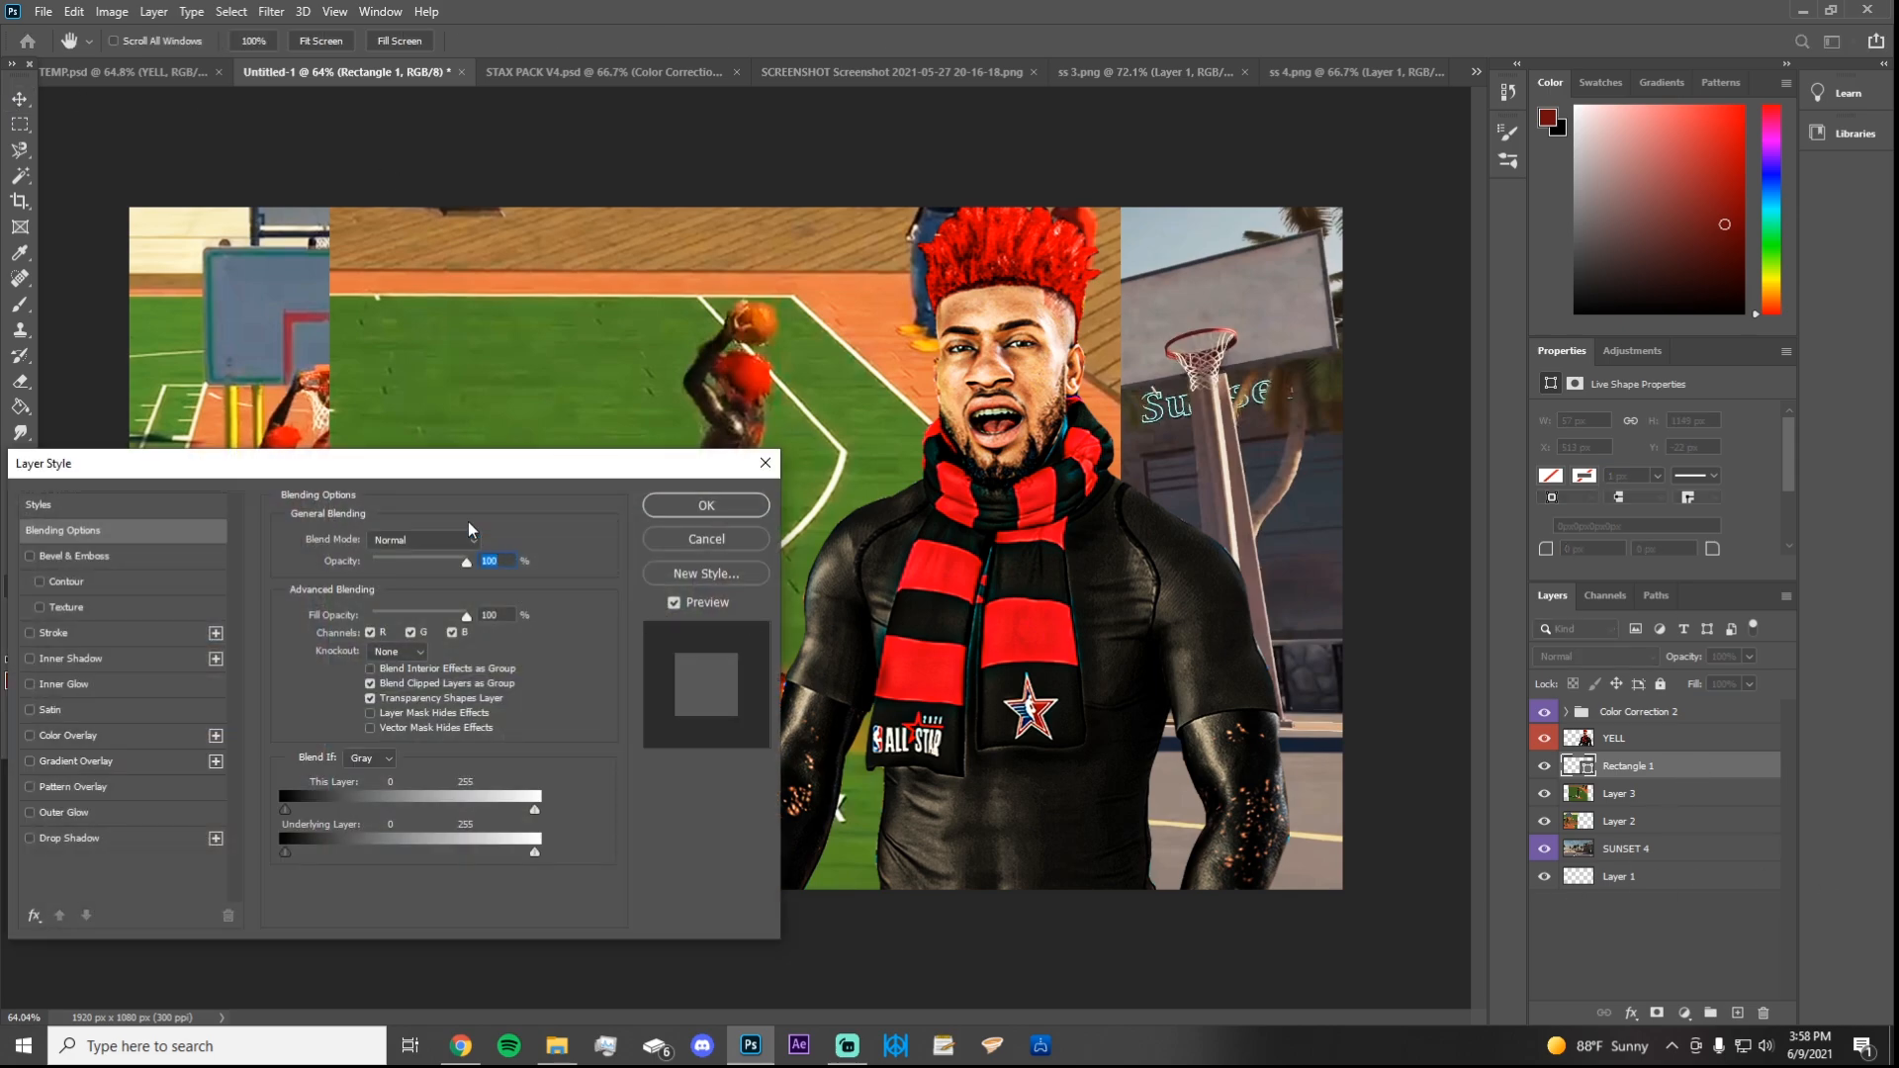
left_click_drag(411, 460, 1303, 304)
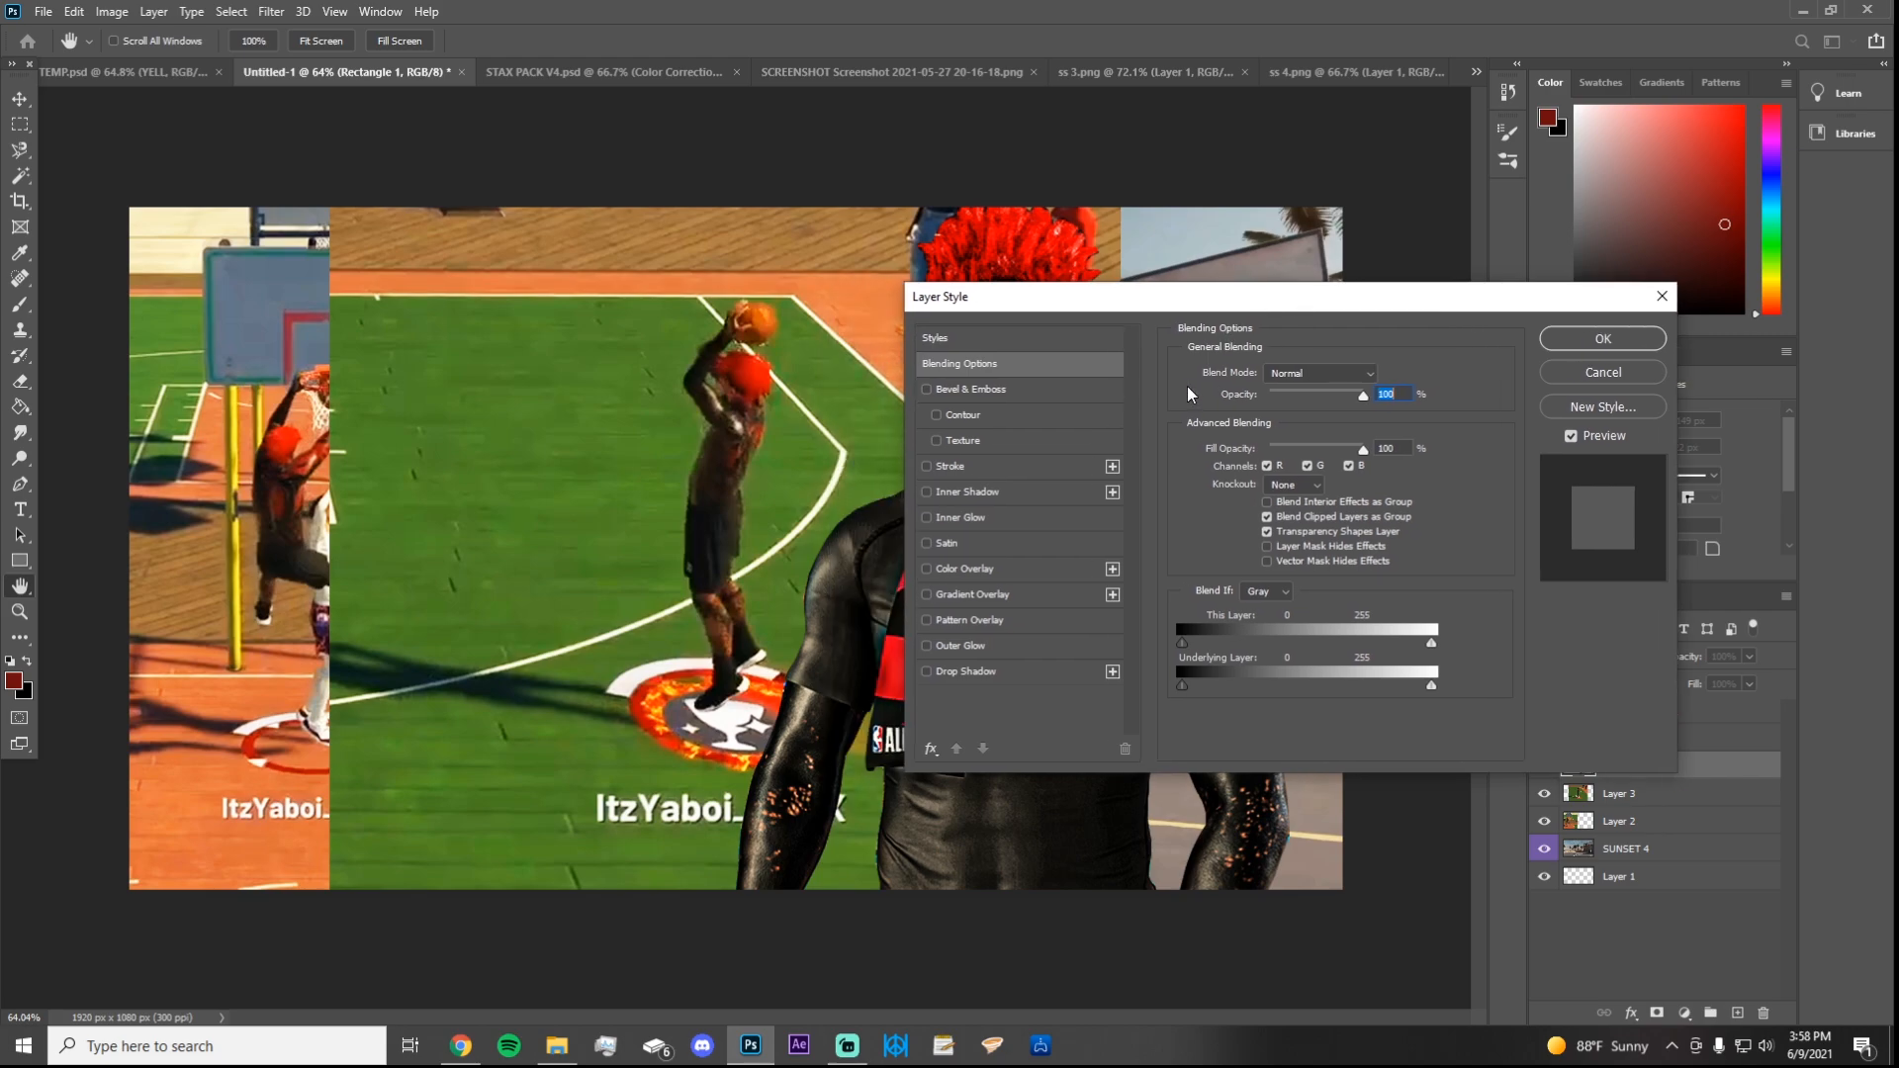
left_click(989, 674)
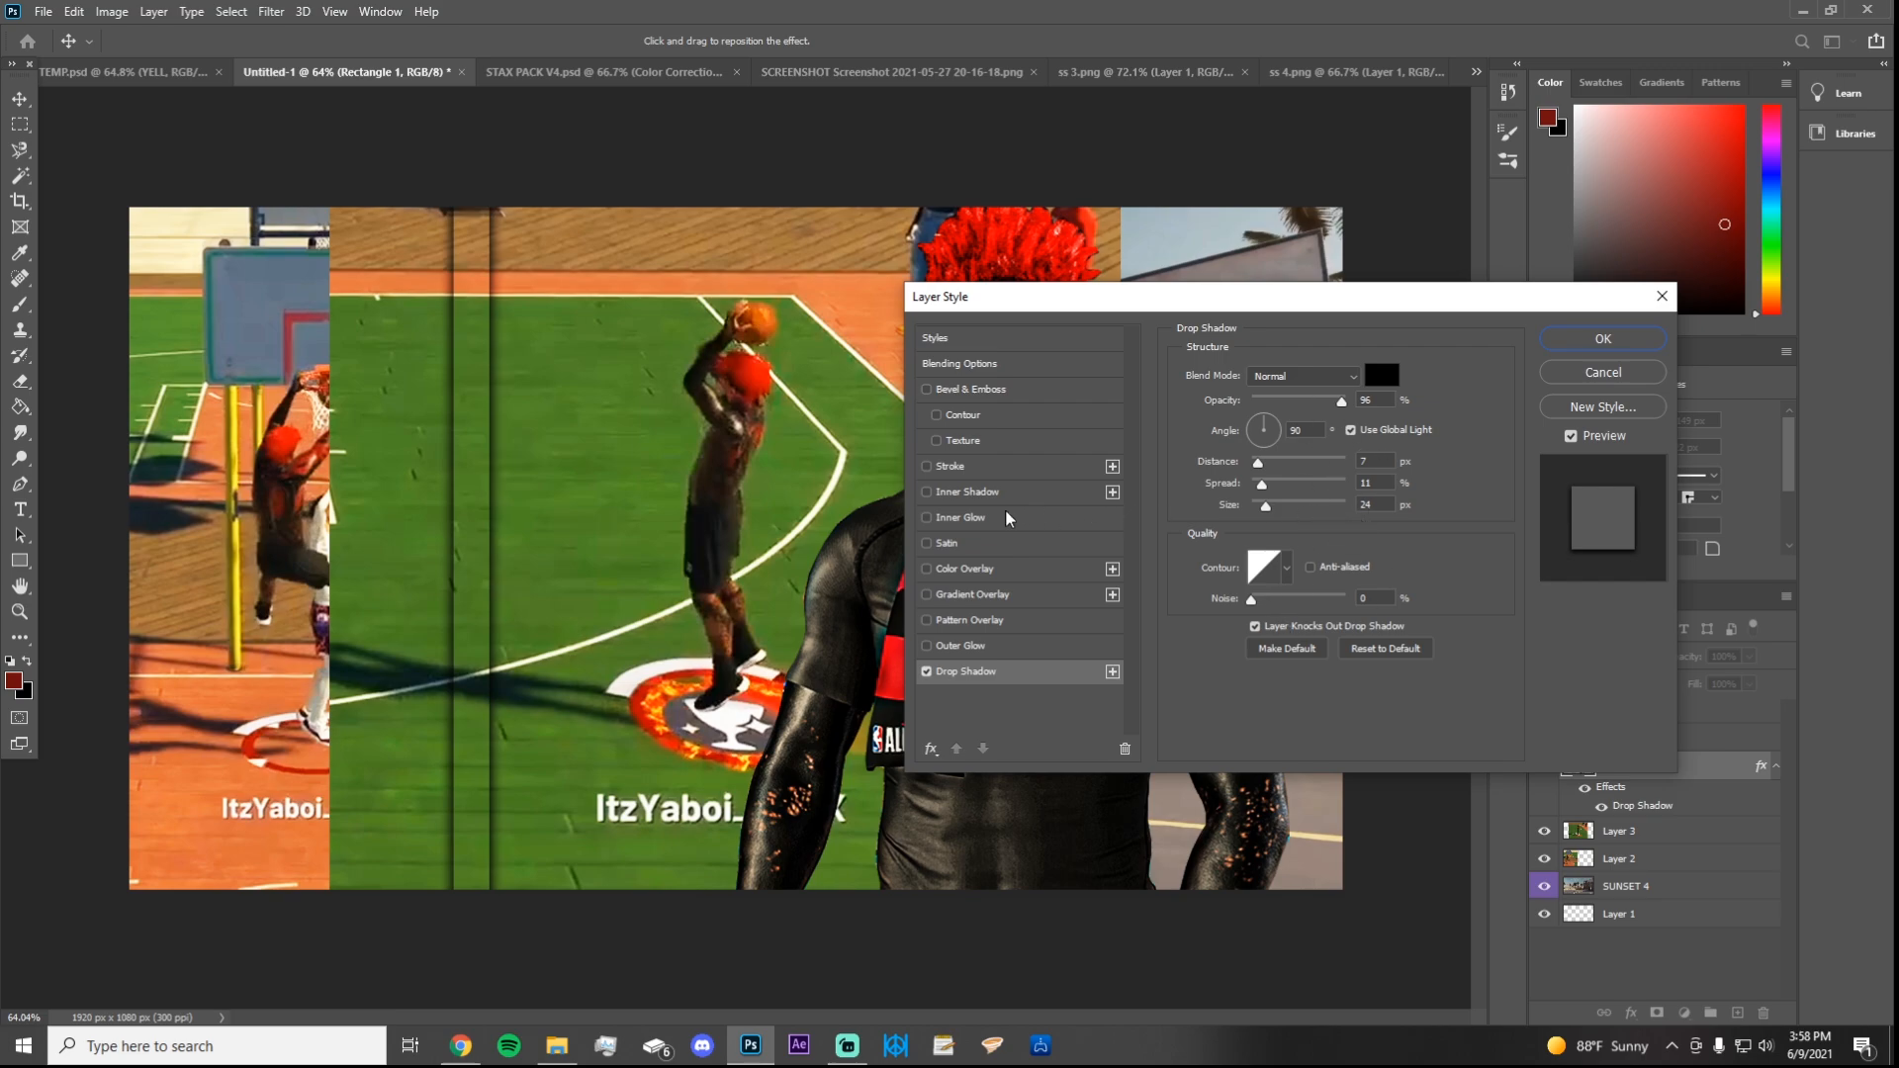
left_click(954, 576)
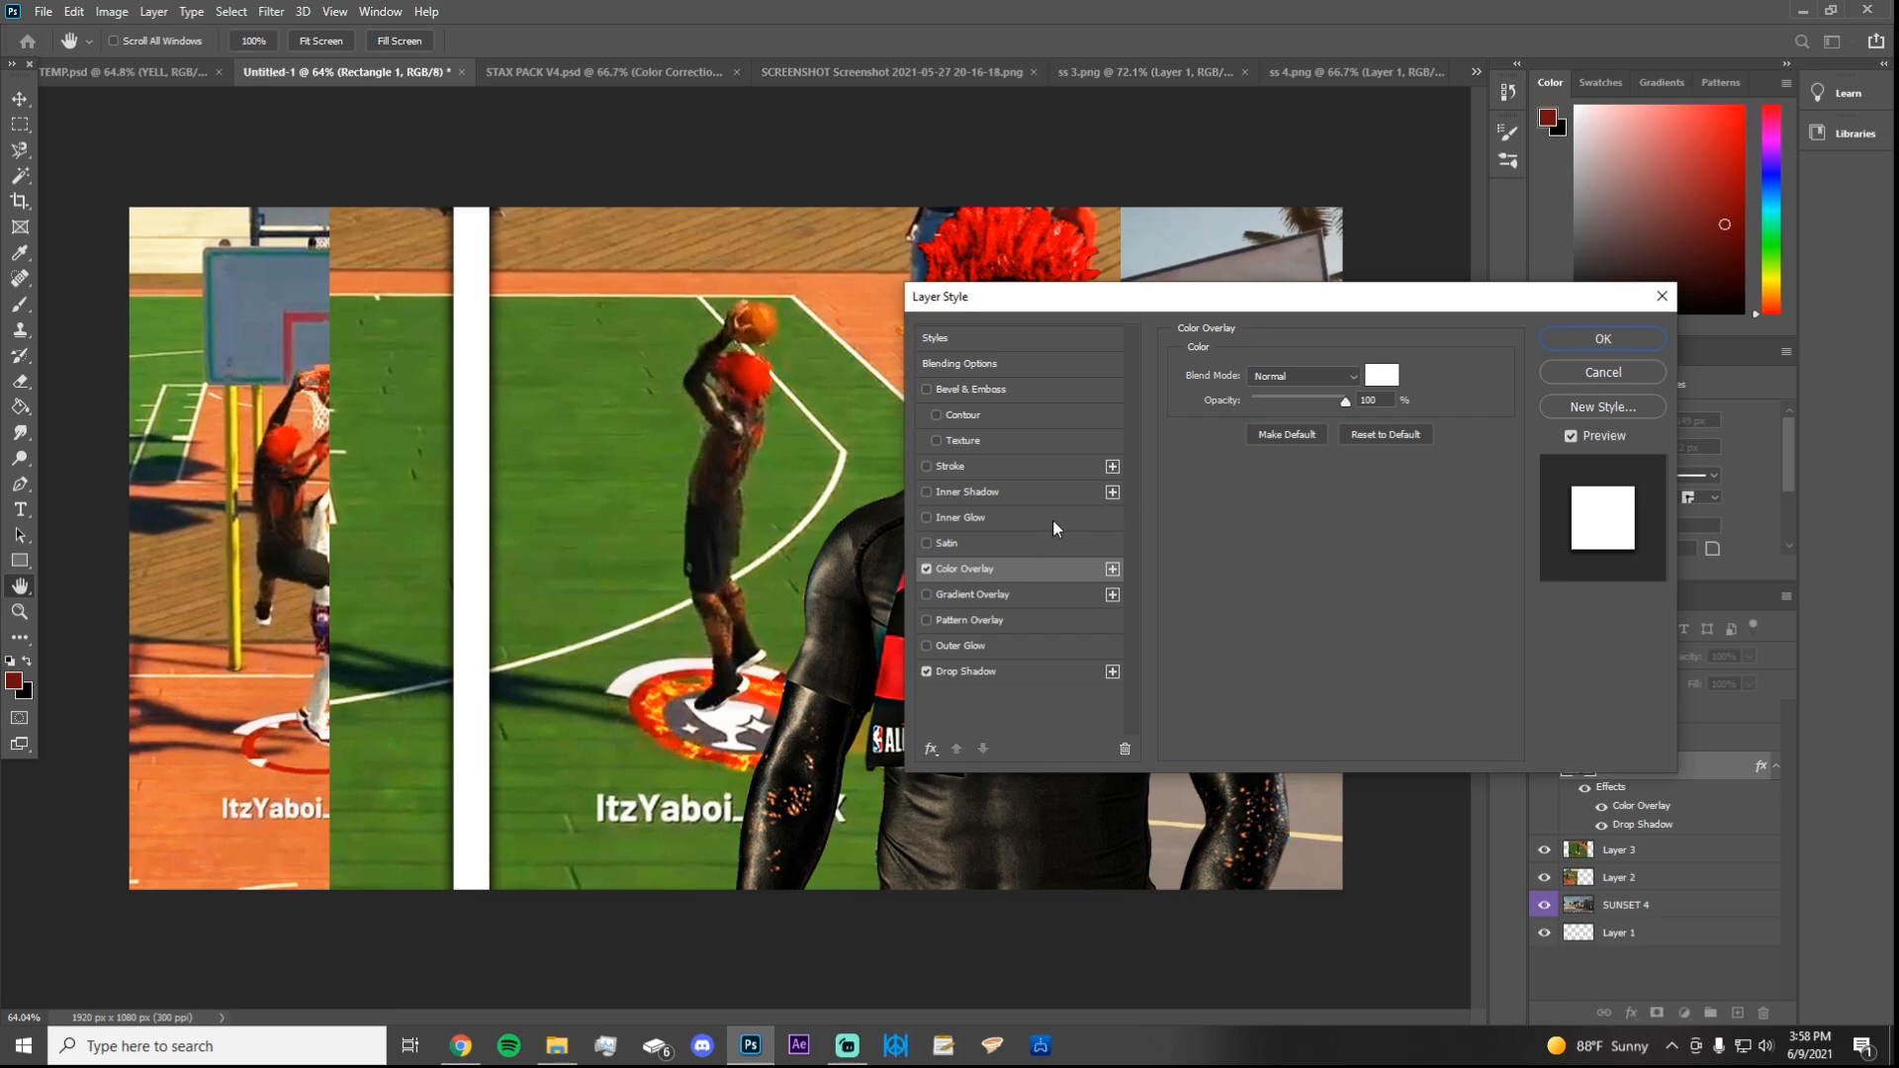
left_click(1382, 375)
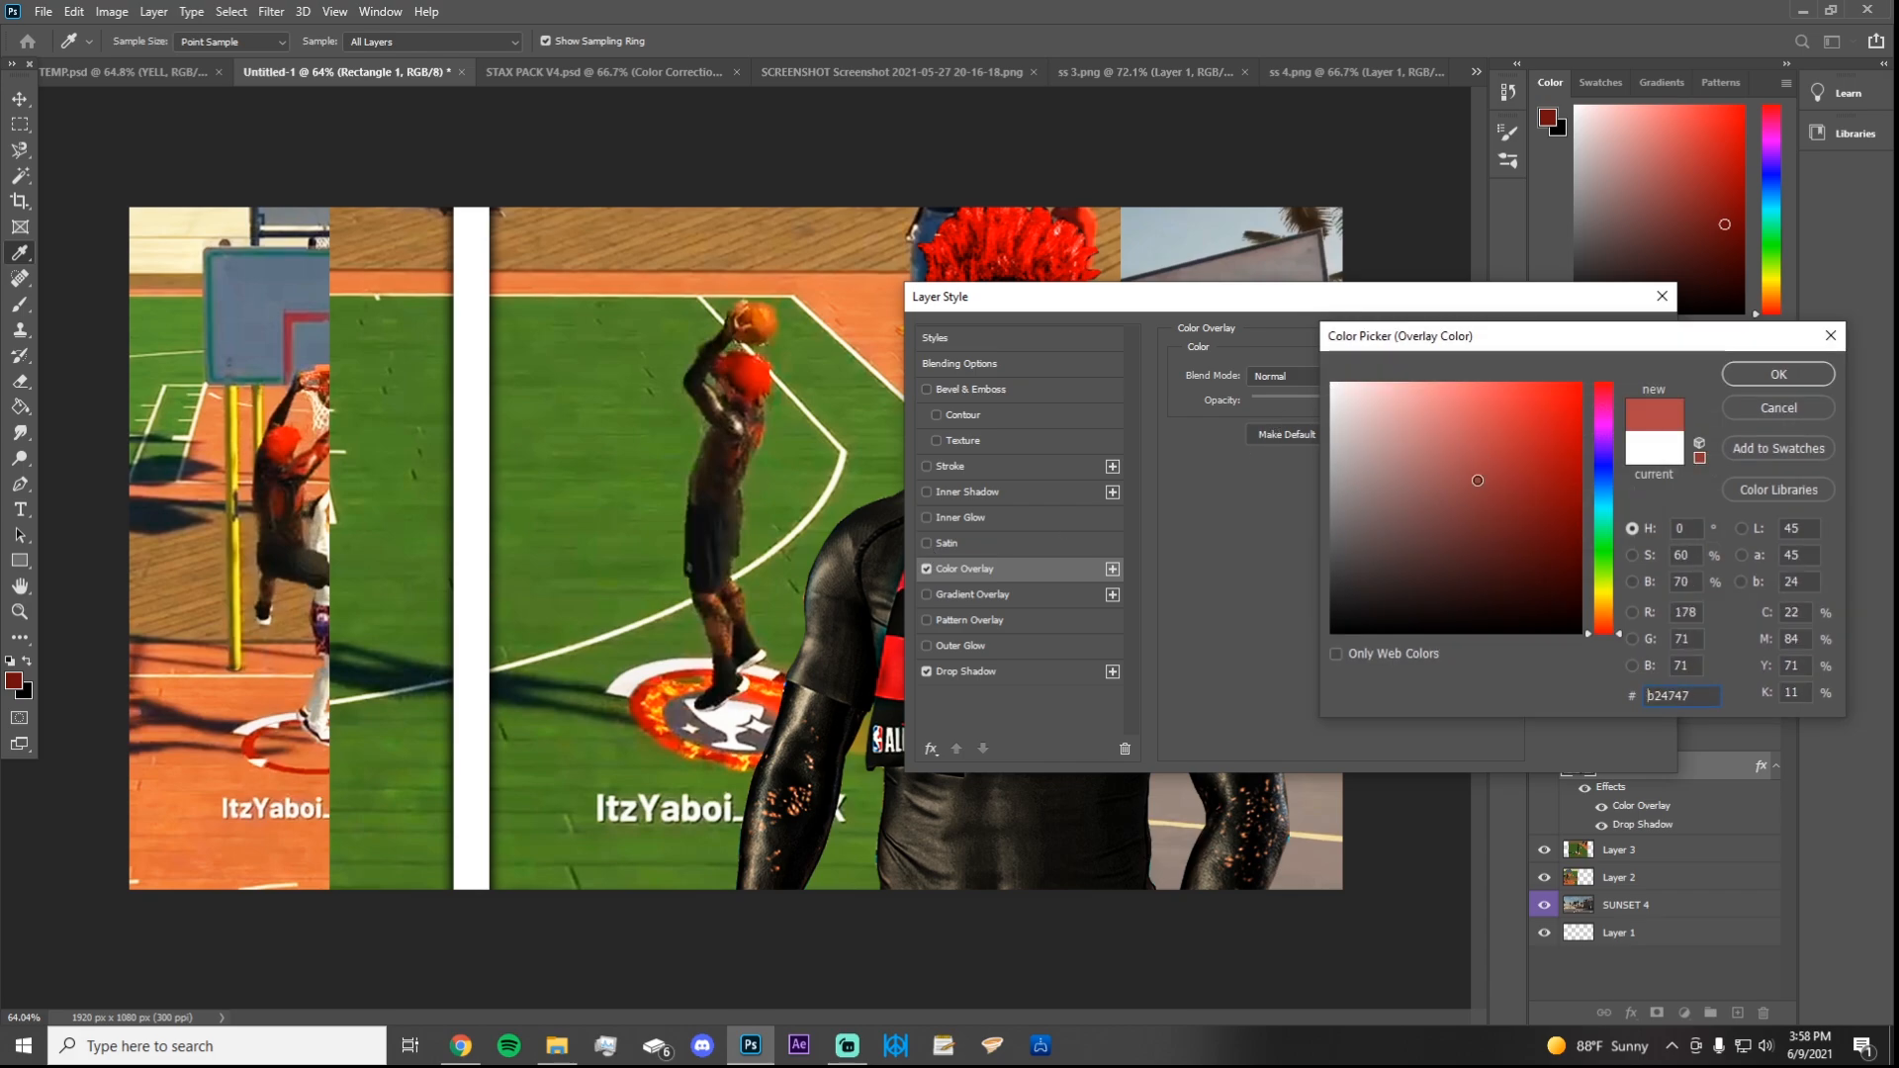
left_click(1770, 374)
left_click_drag(1318, 406, 1369, 402)
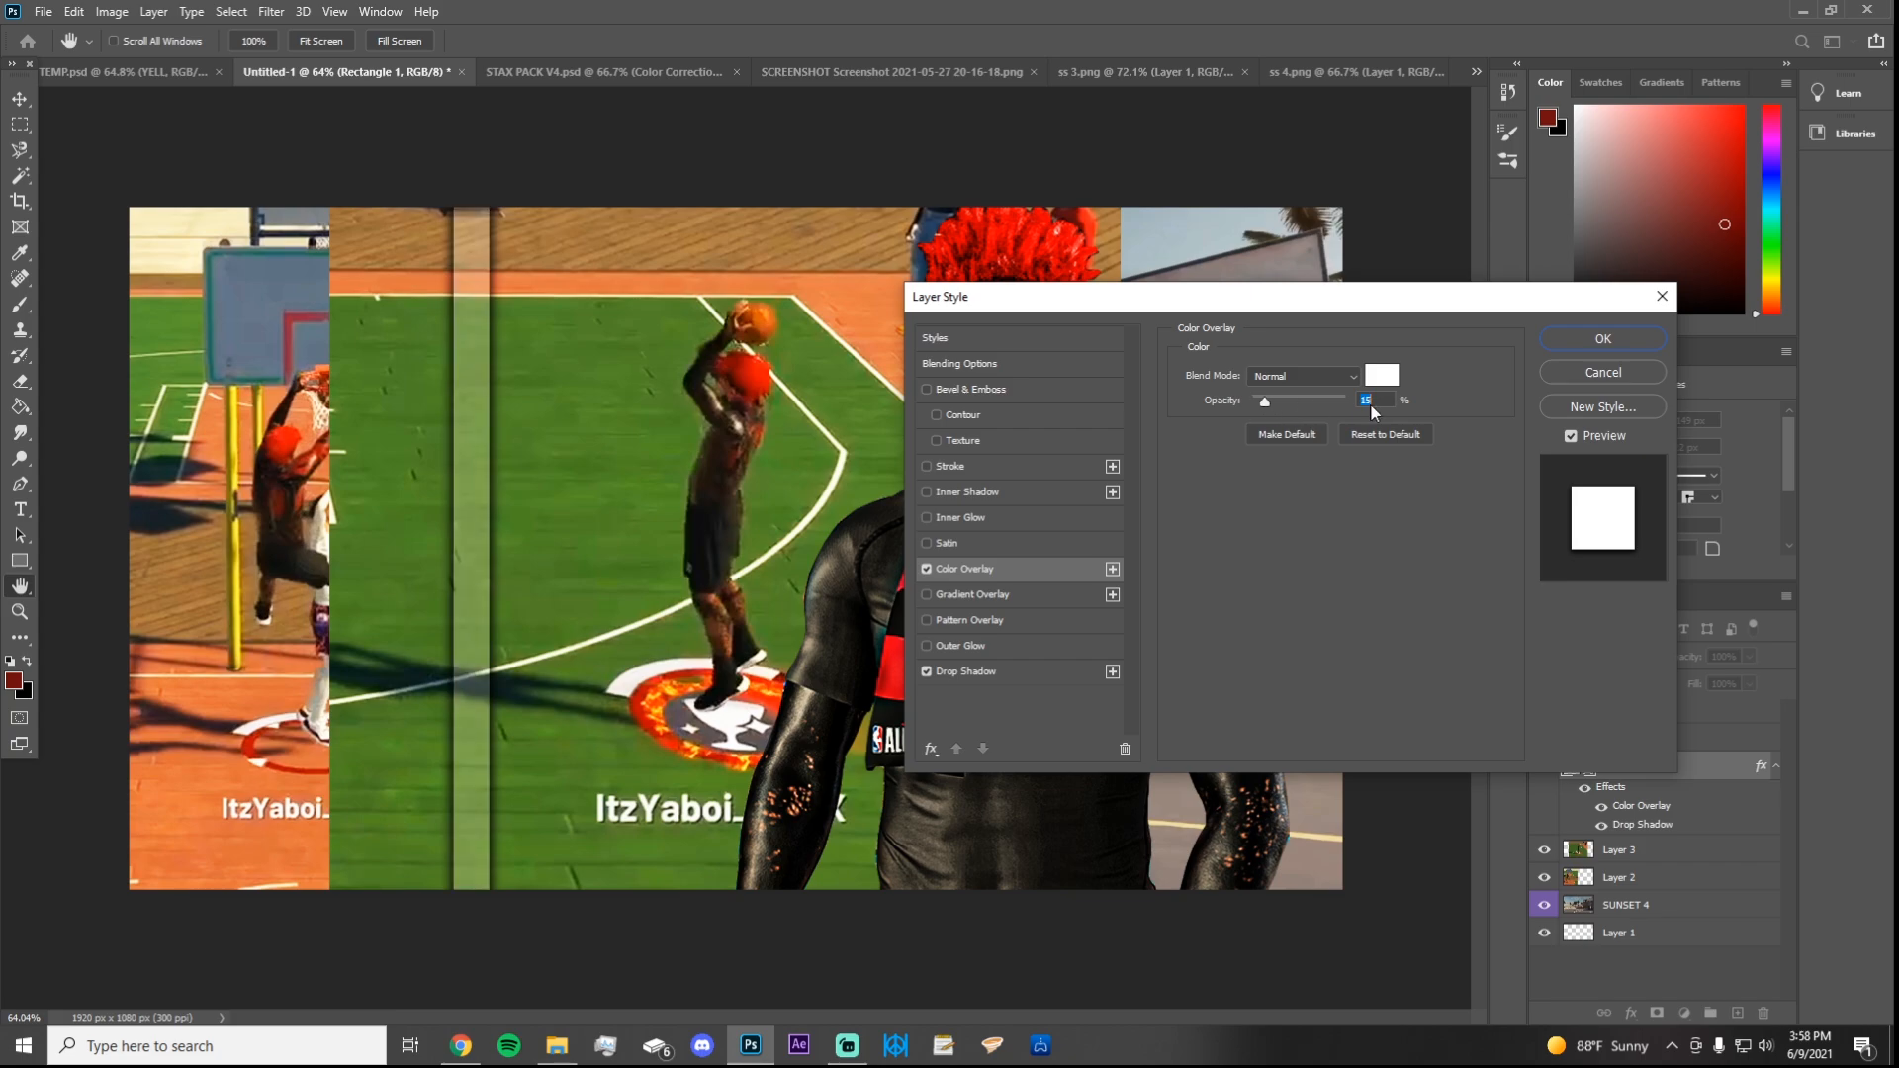
left_click(1579, 344)
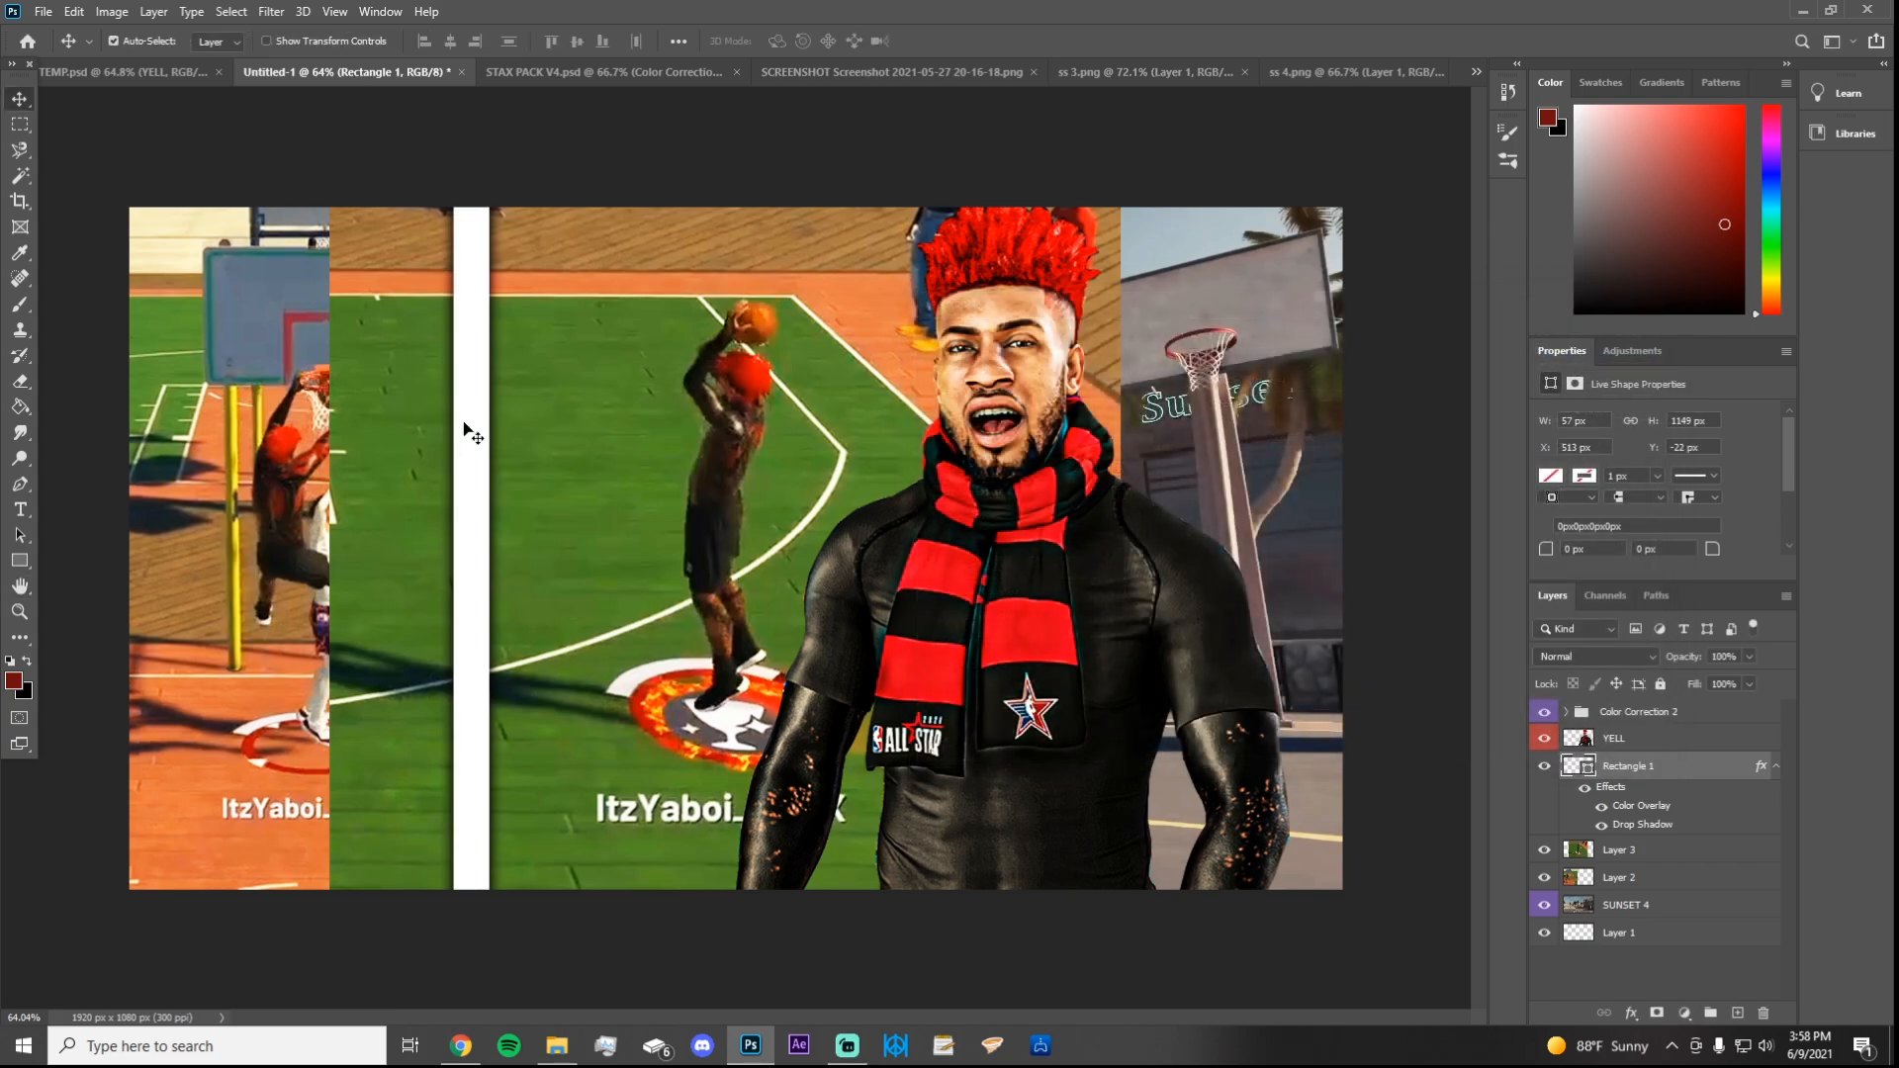
Step: Transform the white bar into a full-height diagonal divider beside the shooting player, rotated about 14.37° and scaled to about 84.91% width and 105.89% height
key("ctrl")
key("ctrl+t")
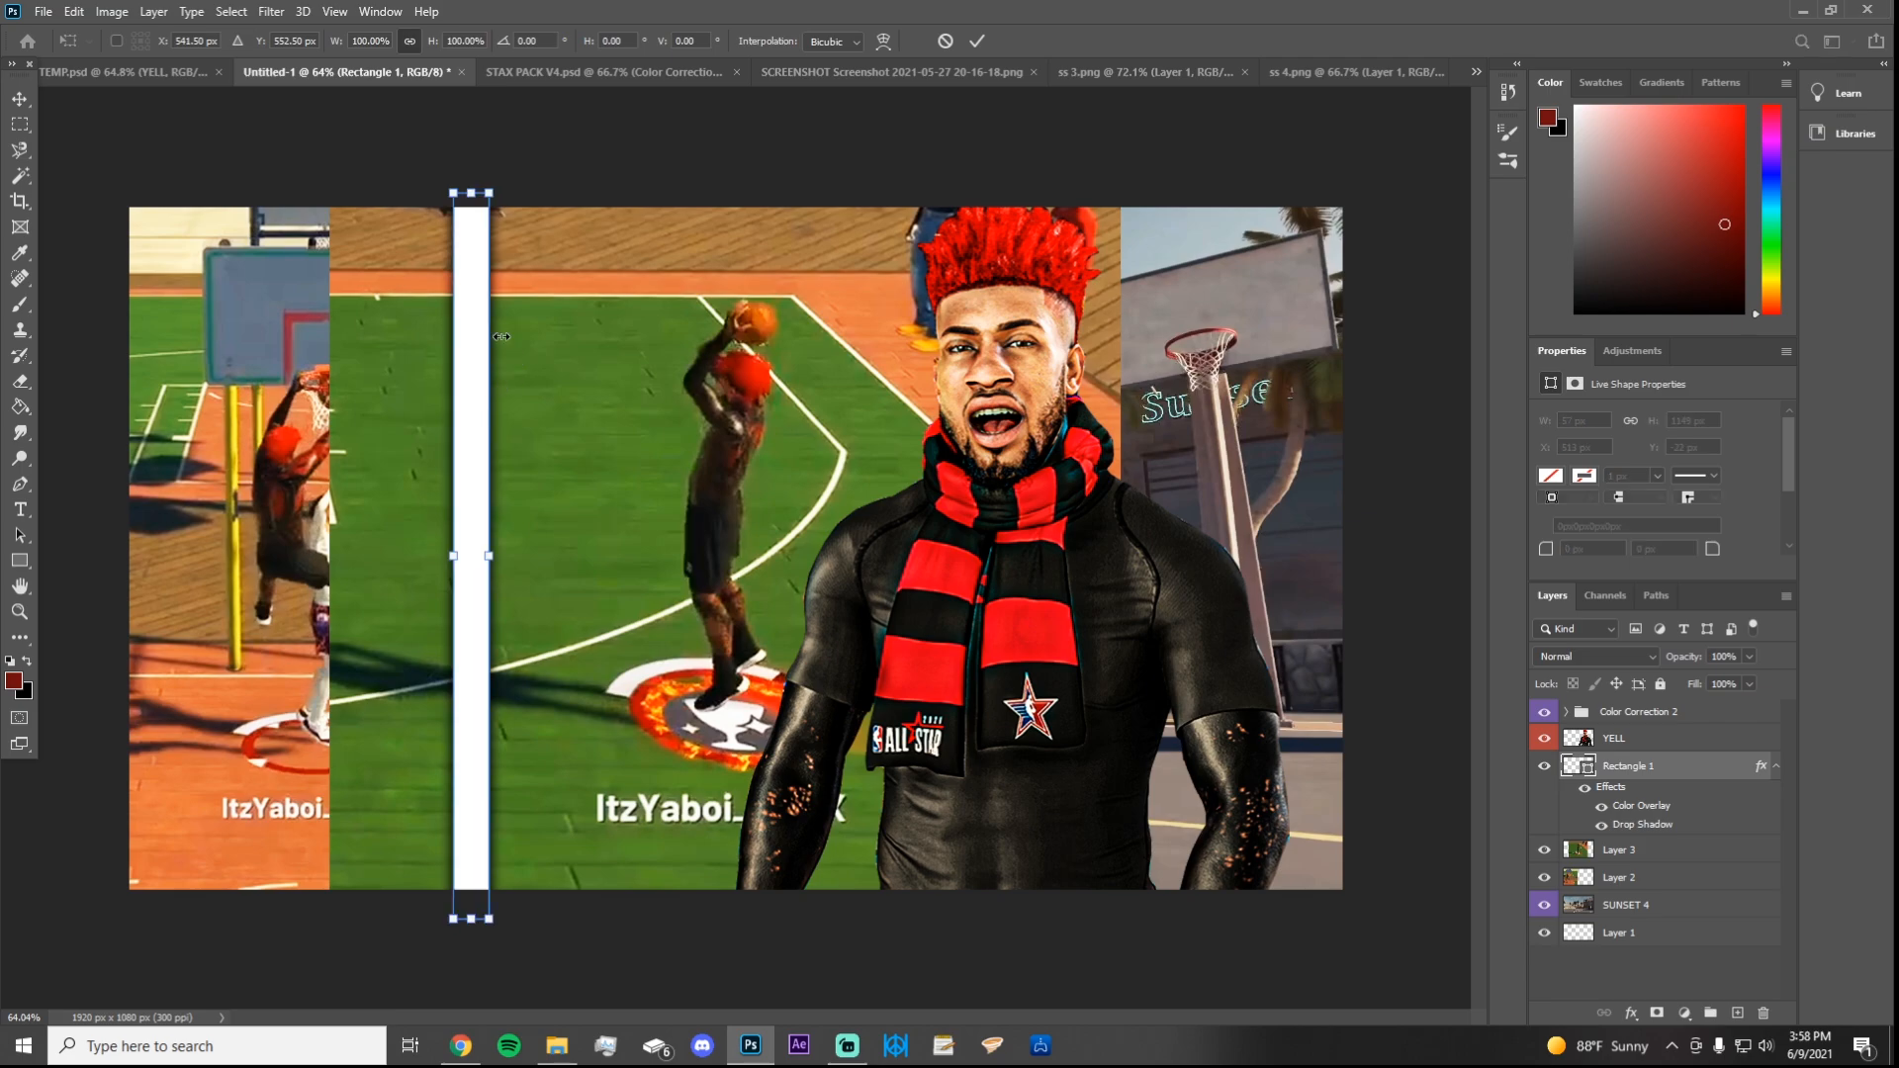
left_click_drag(471, 386, 509, 376)
left_click_drag(417, 295, 501, 278)
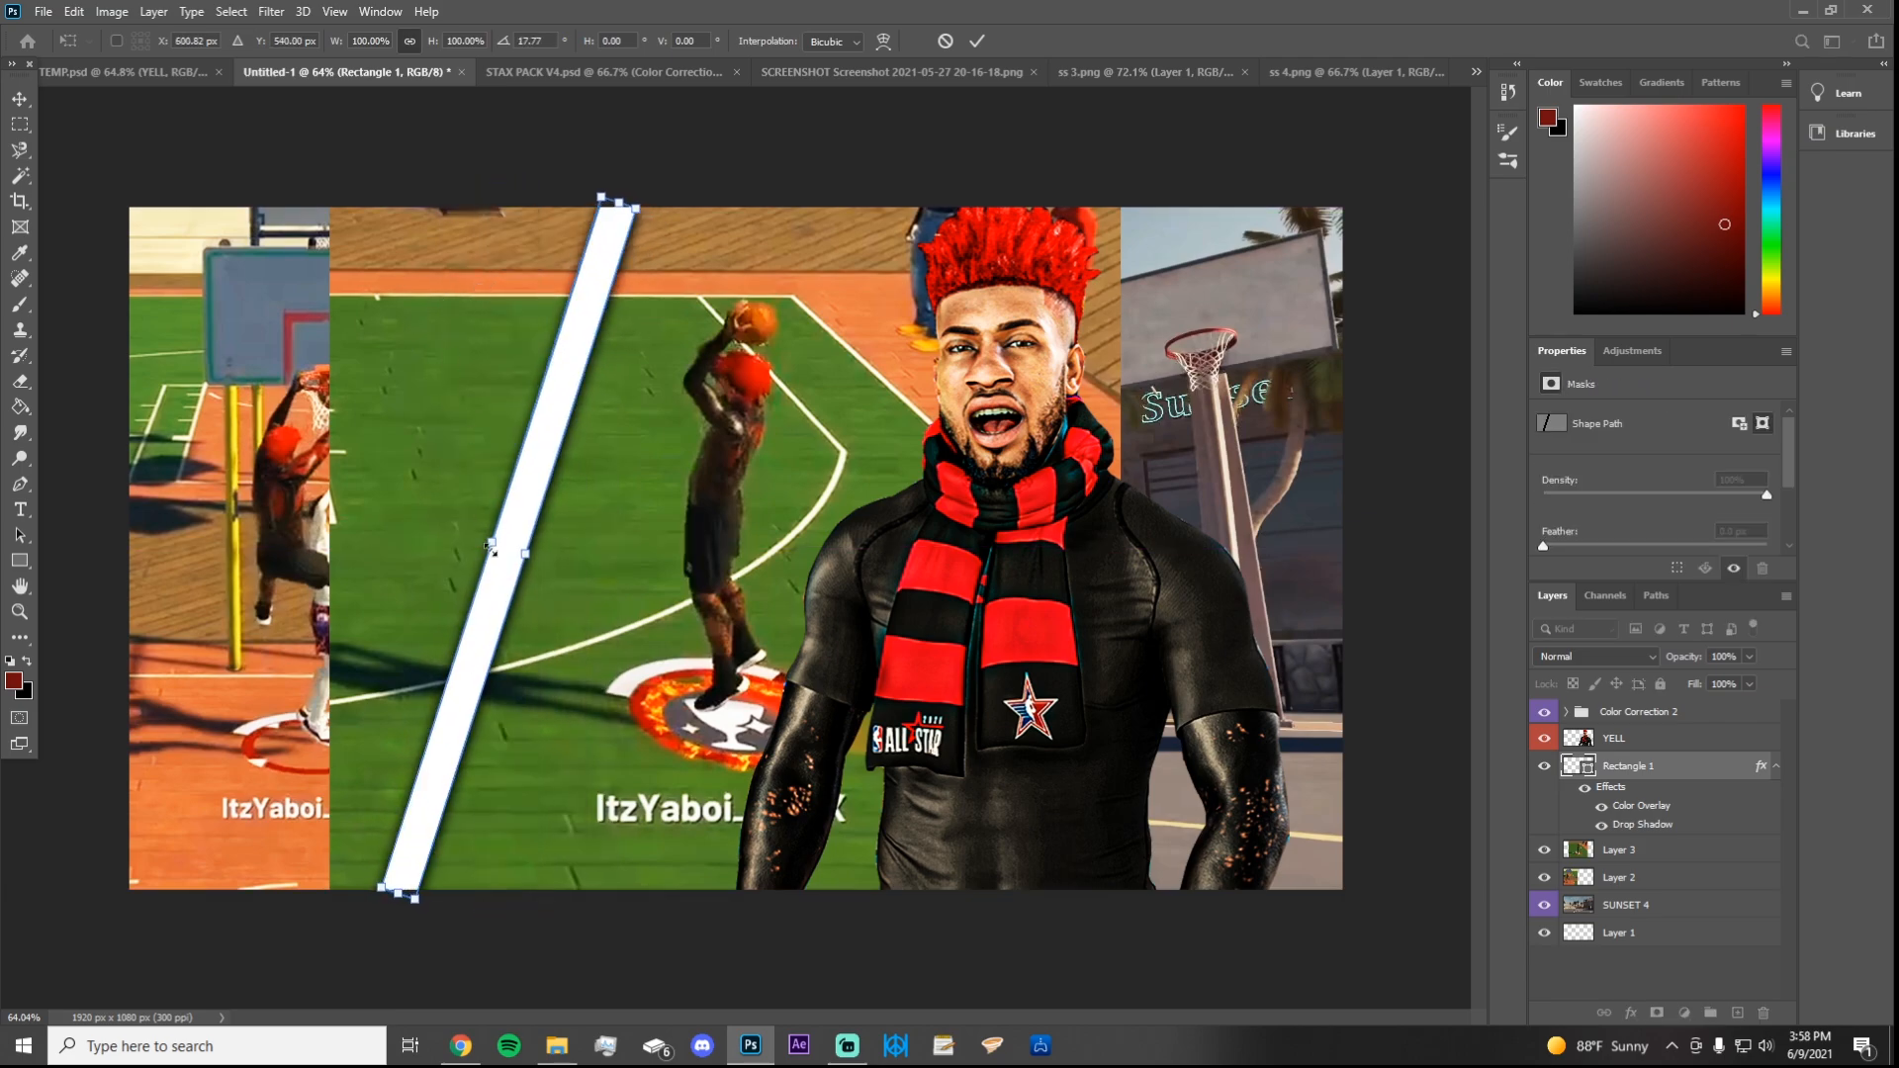
left_click_drag(491, 545, 493, 547)
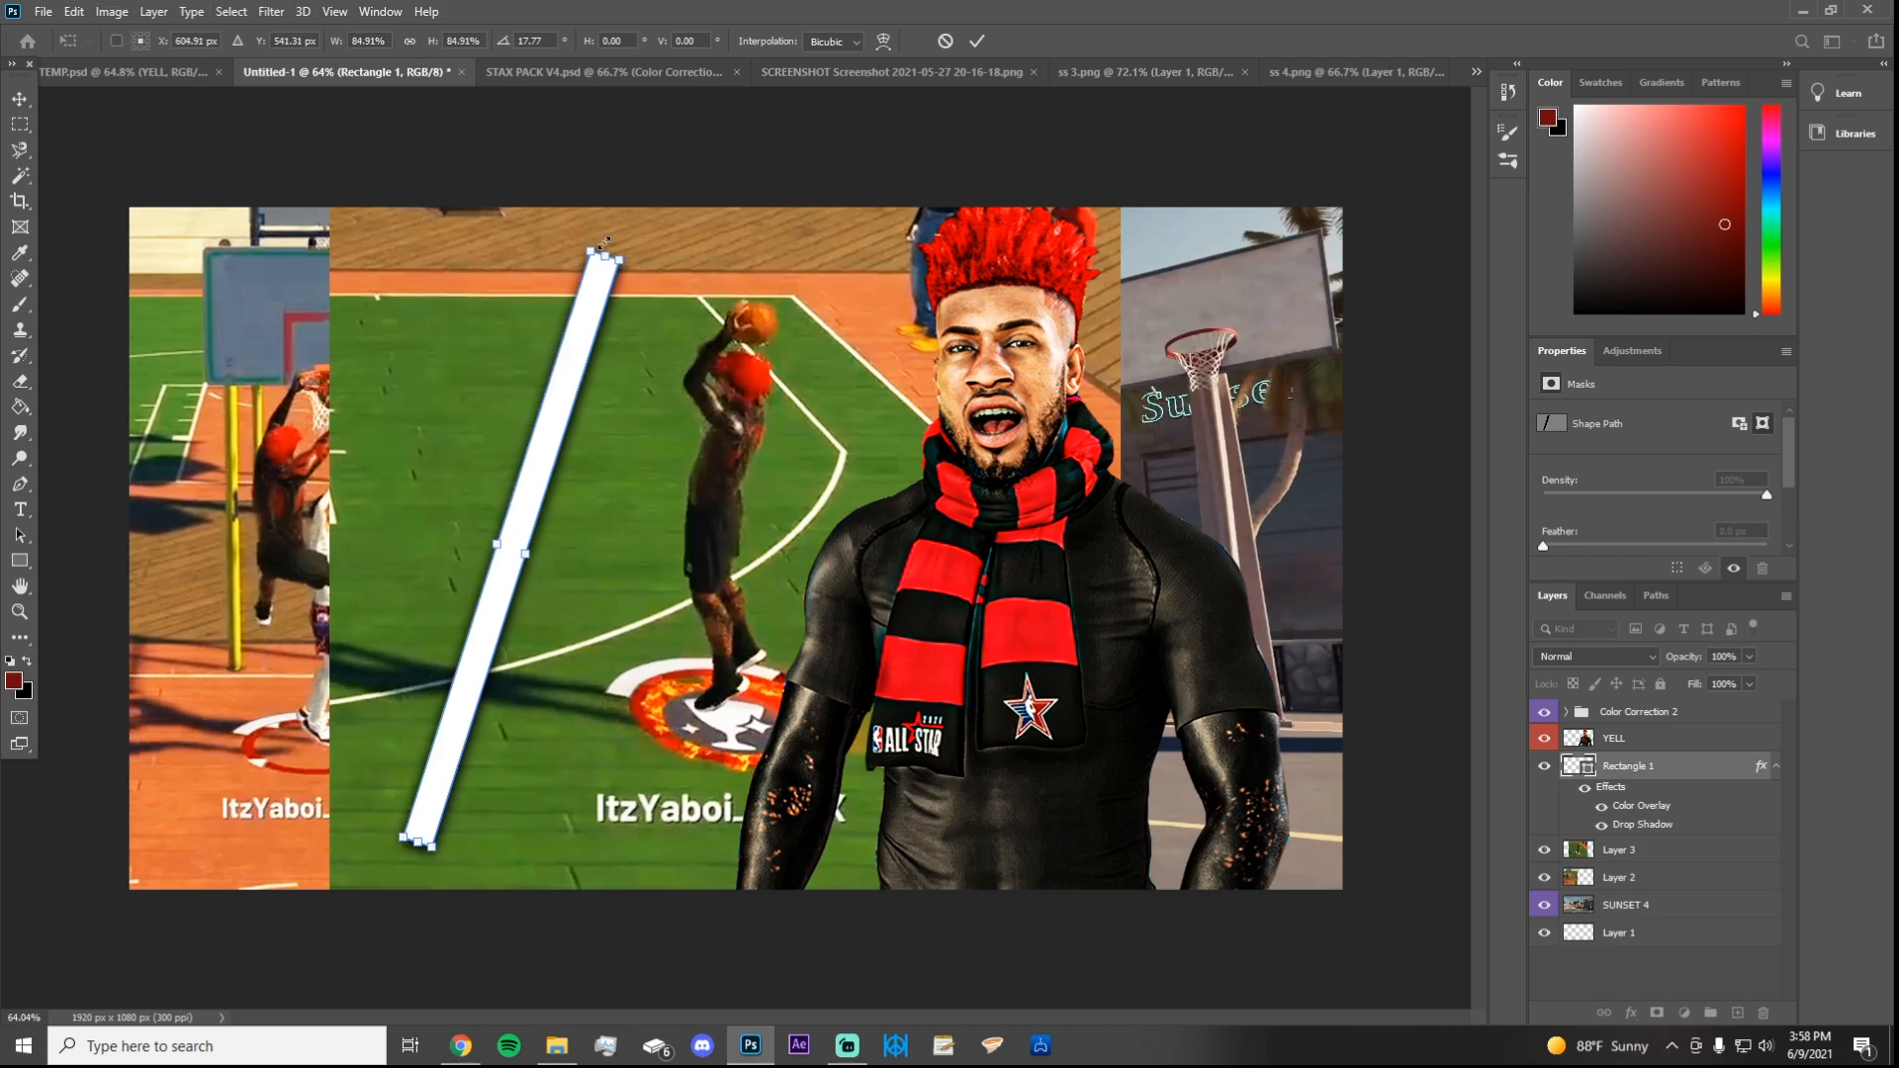
left_click_drag(605, 253, 625, 190)
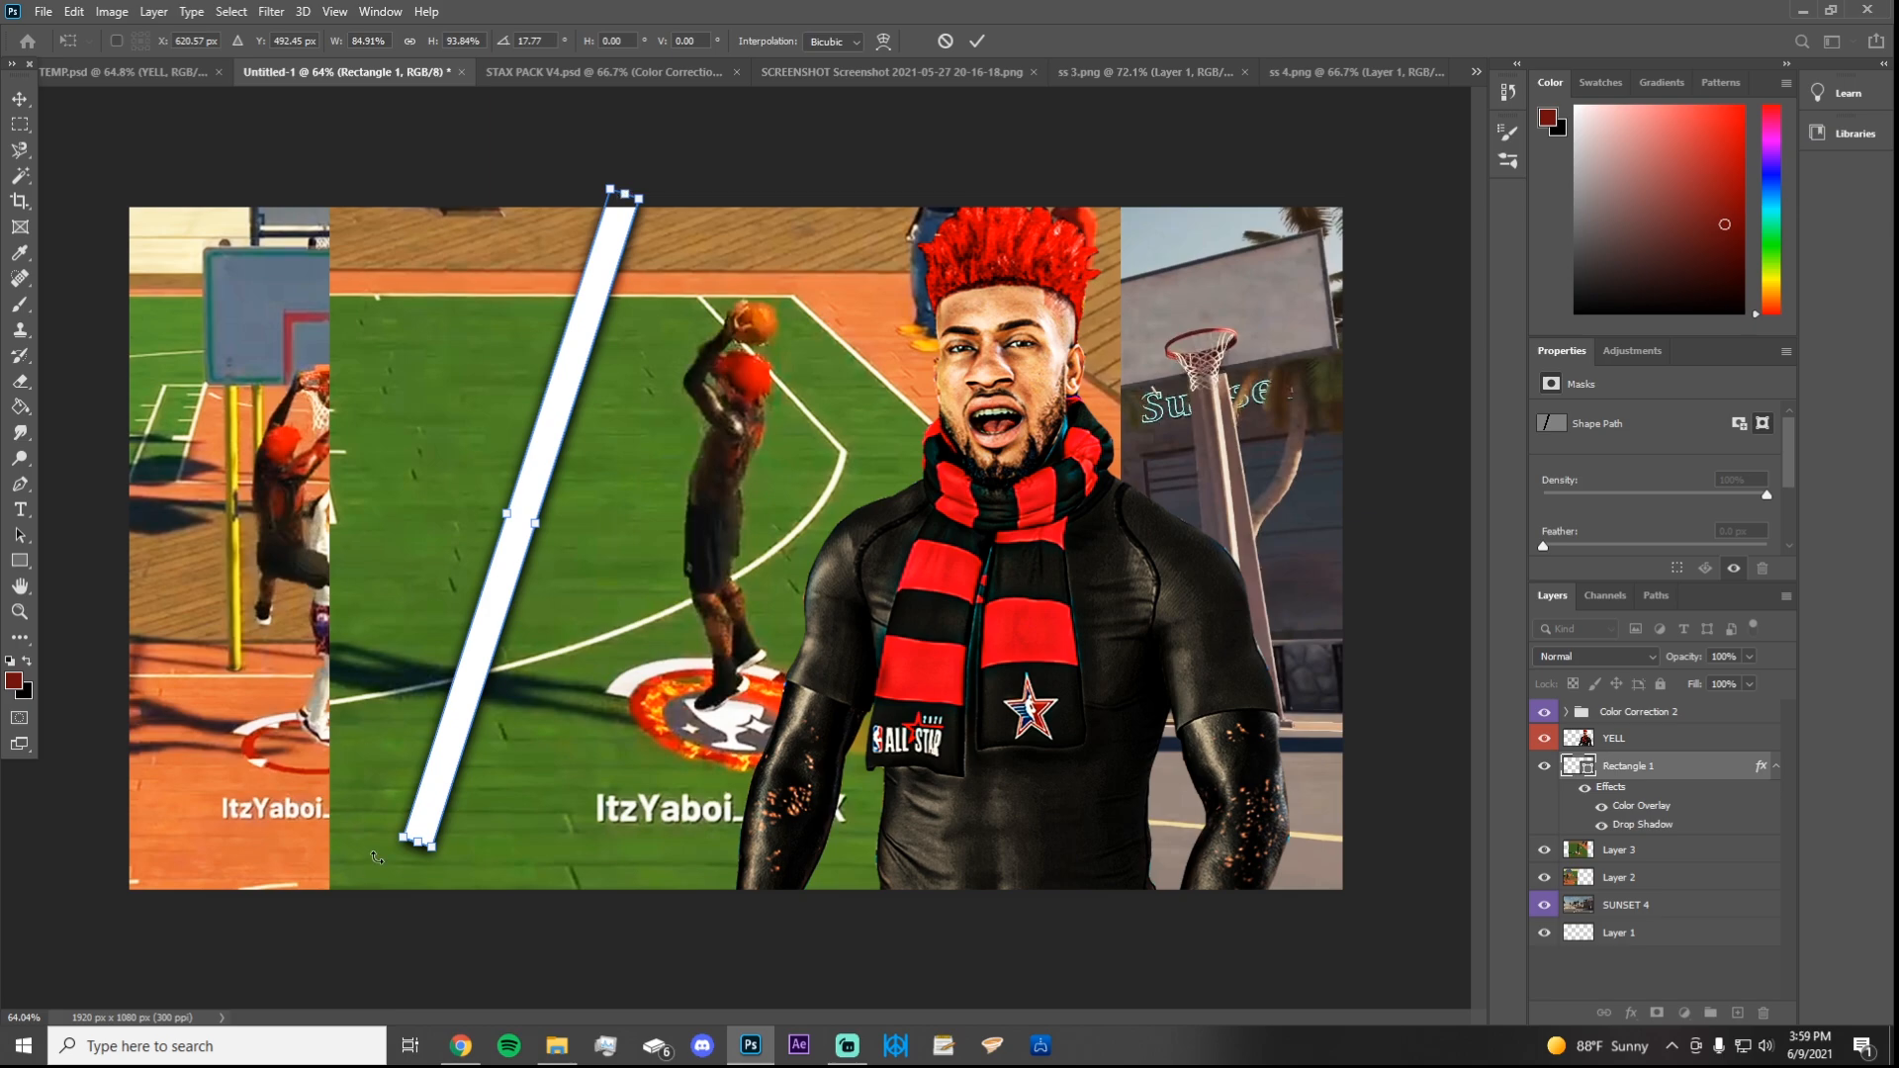
left_click_drag(410, 847, 392, 926)
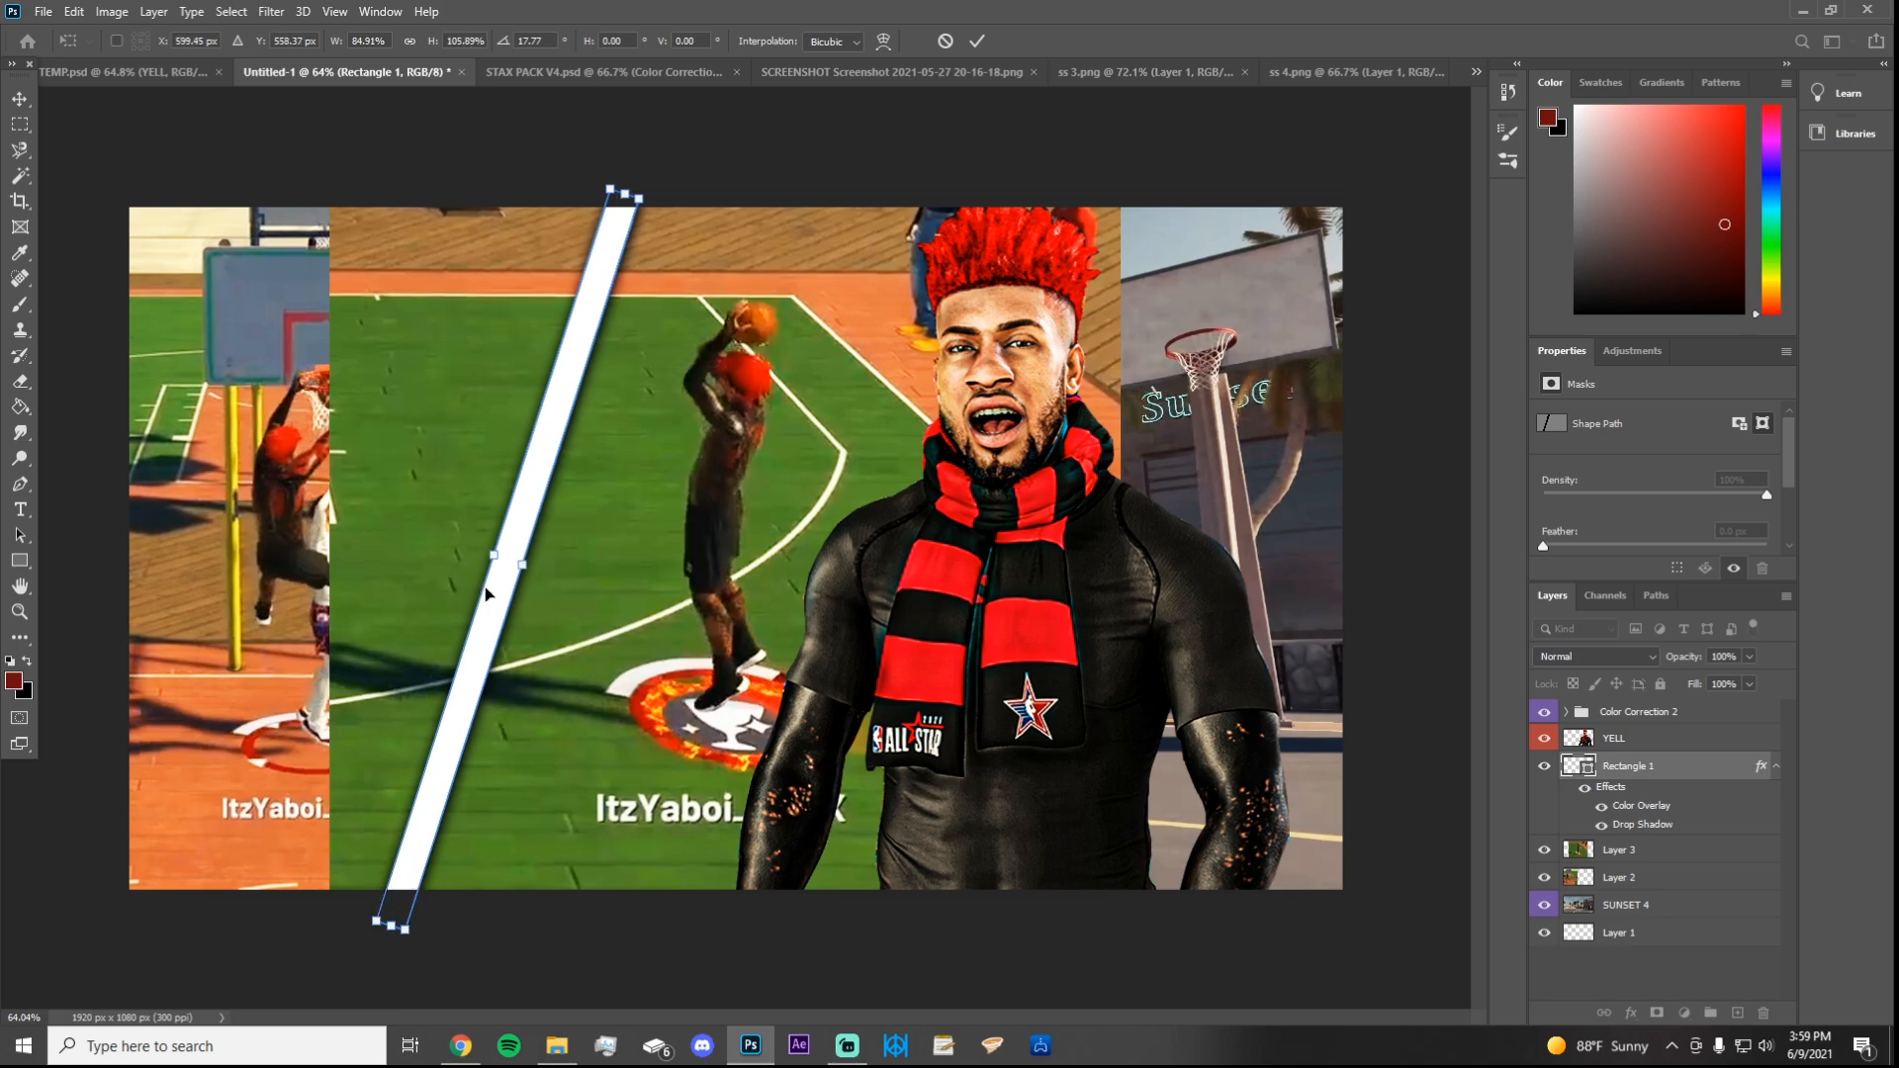
left_click_drag(346, 472, 340, 499)
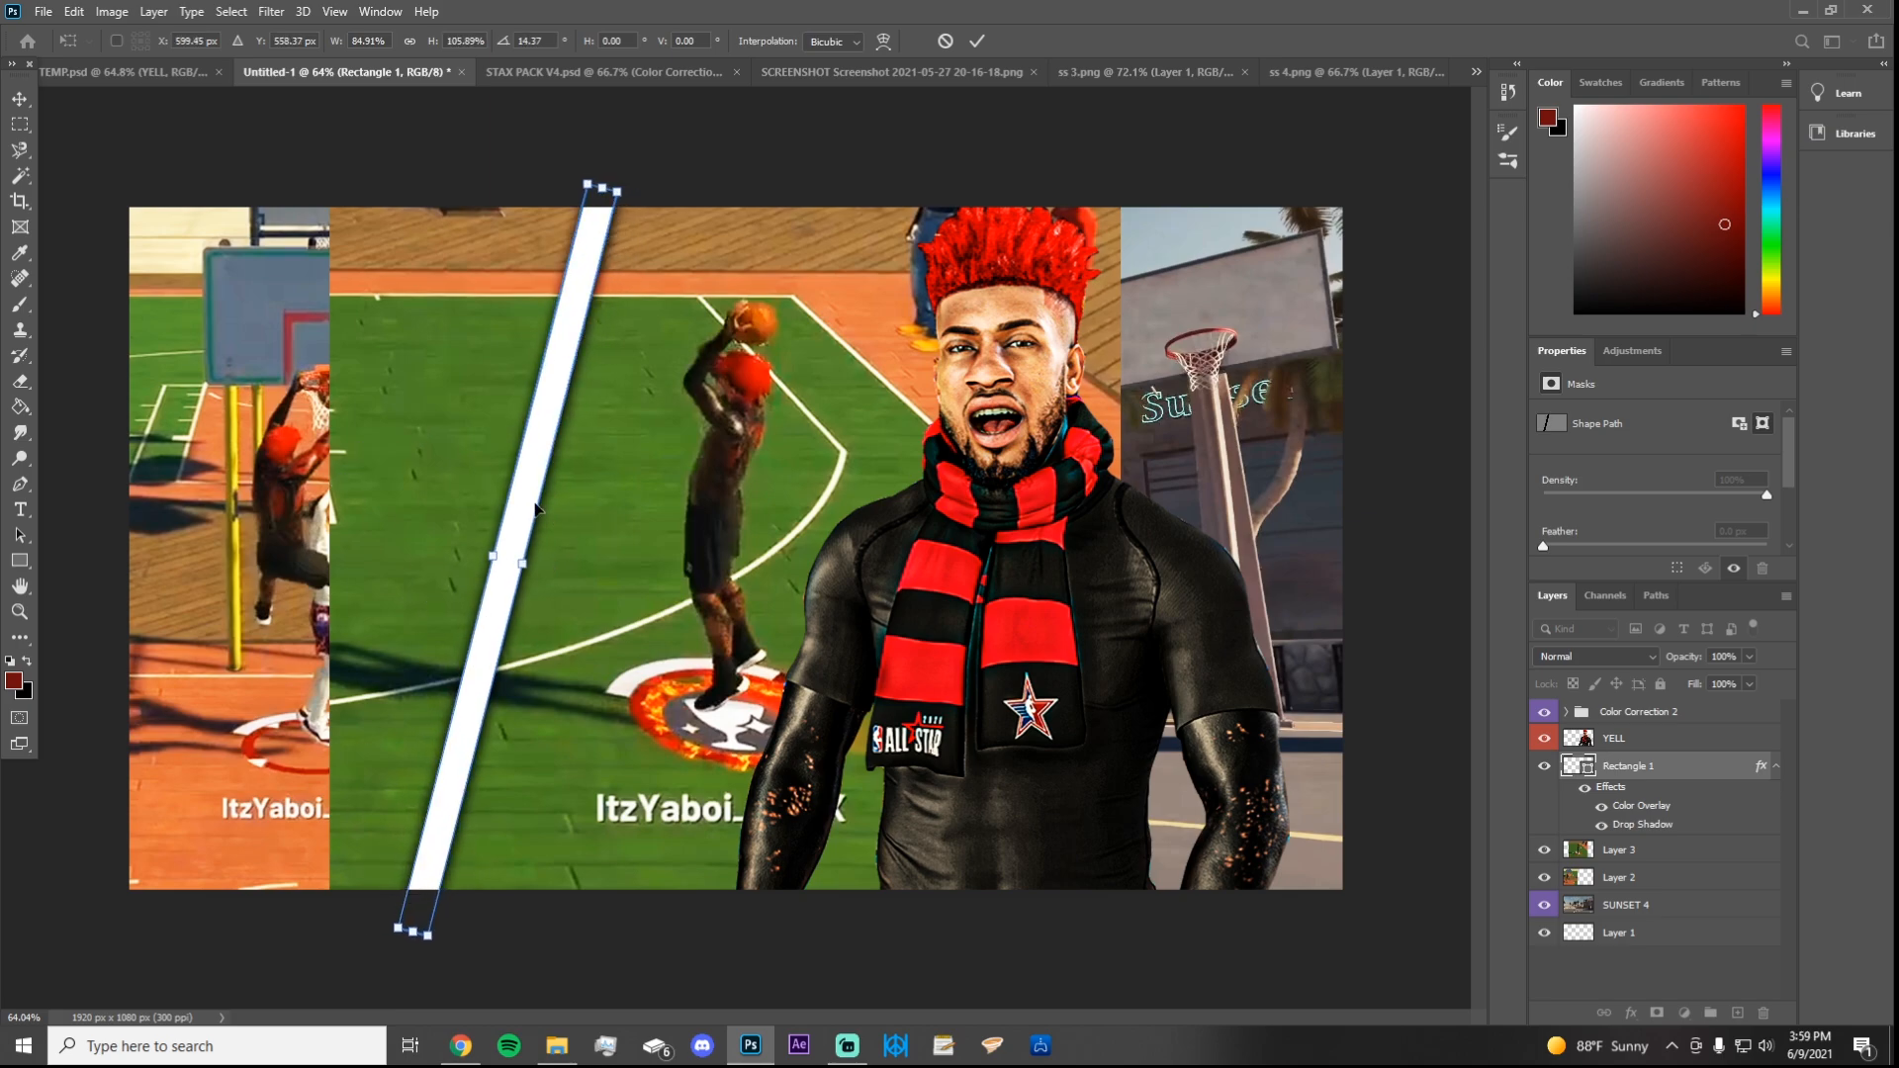
left_click_drag(534, 510, 521, 504)
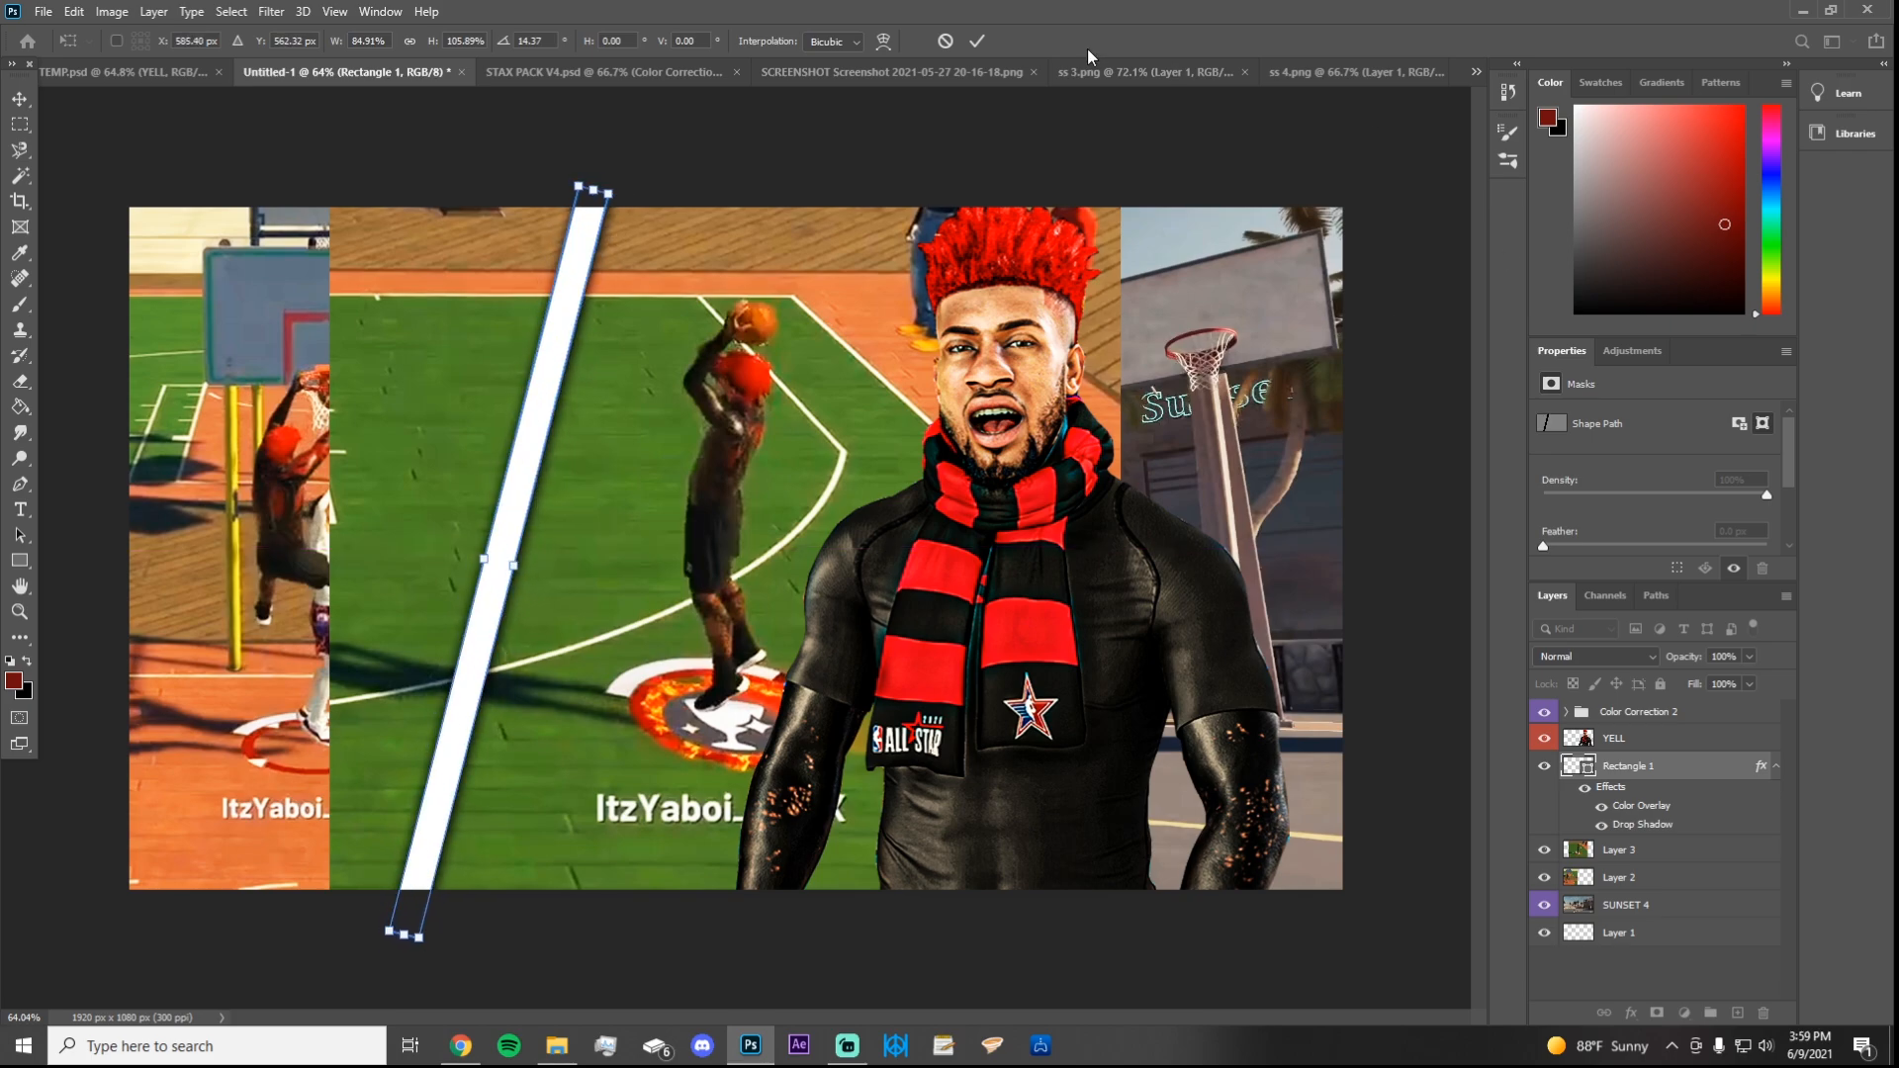
left_click(977, 41)
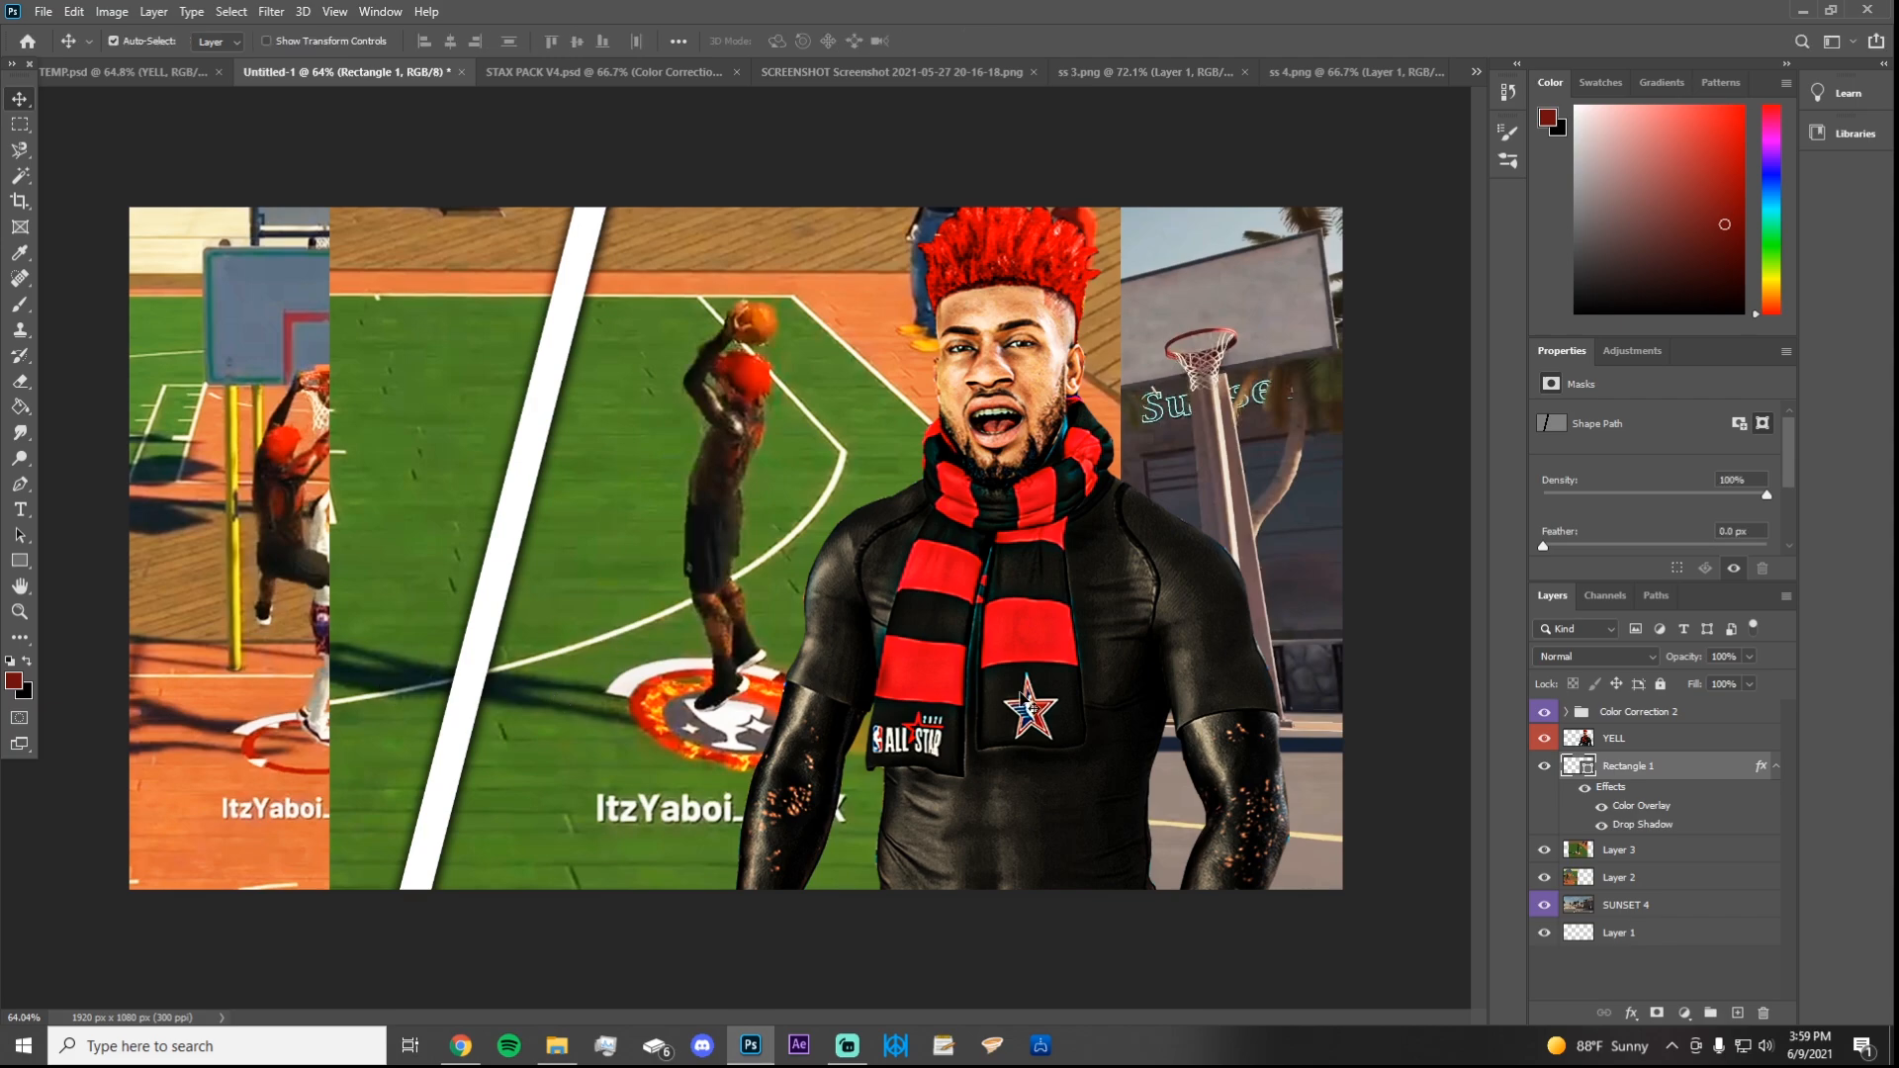
Step: On Layer 3, draw a closed Pen path along the white bar and around the green court area between the bar and the dunking player
left_click(668, 480)
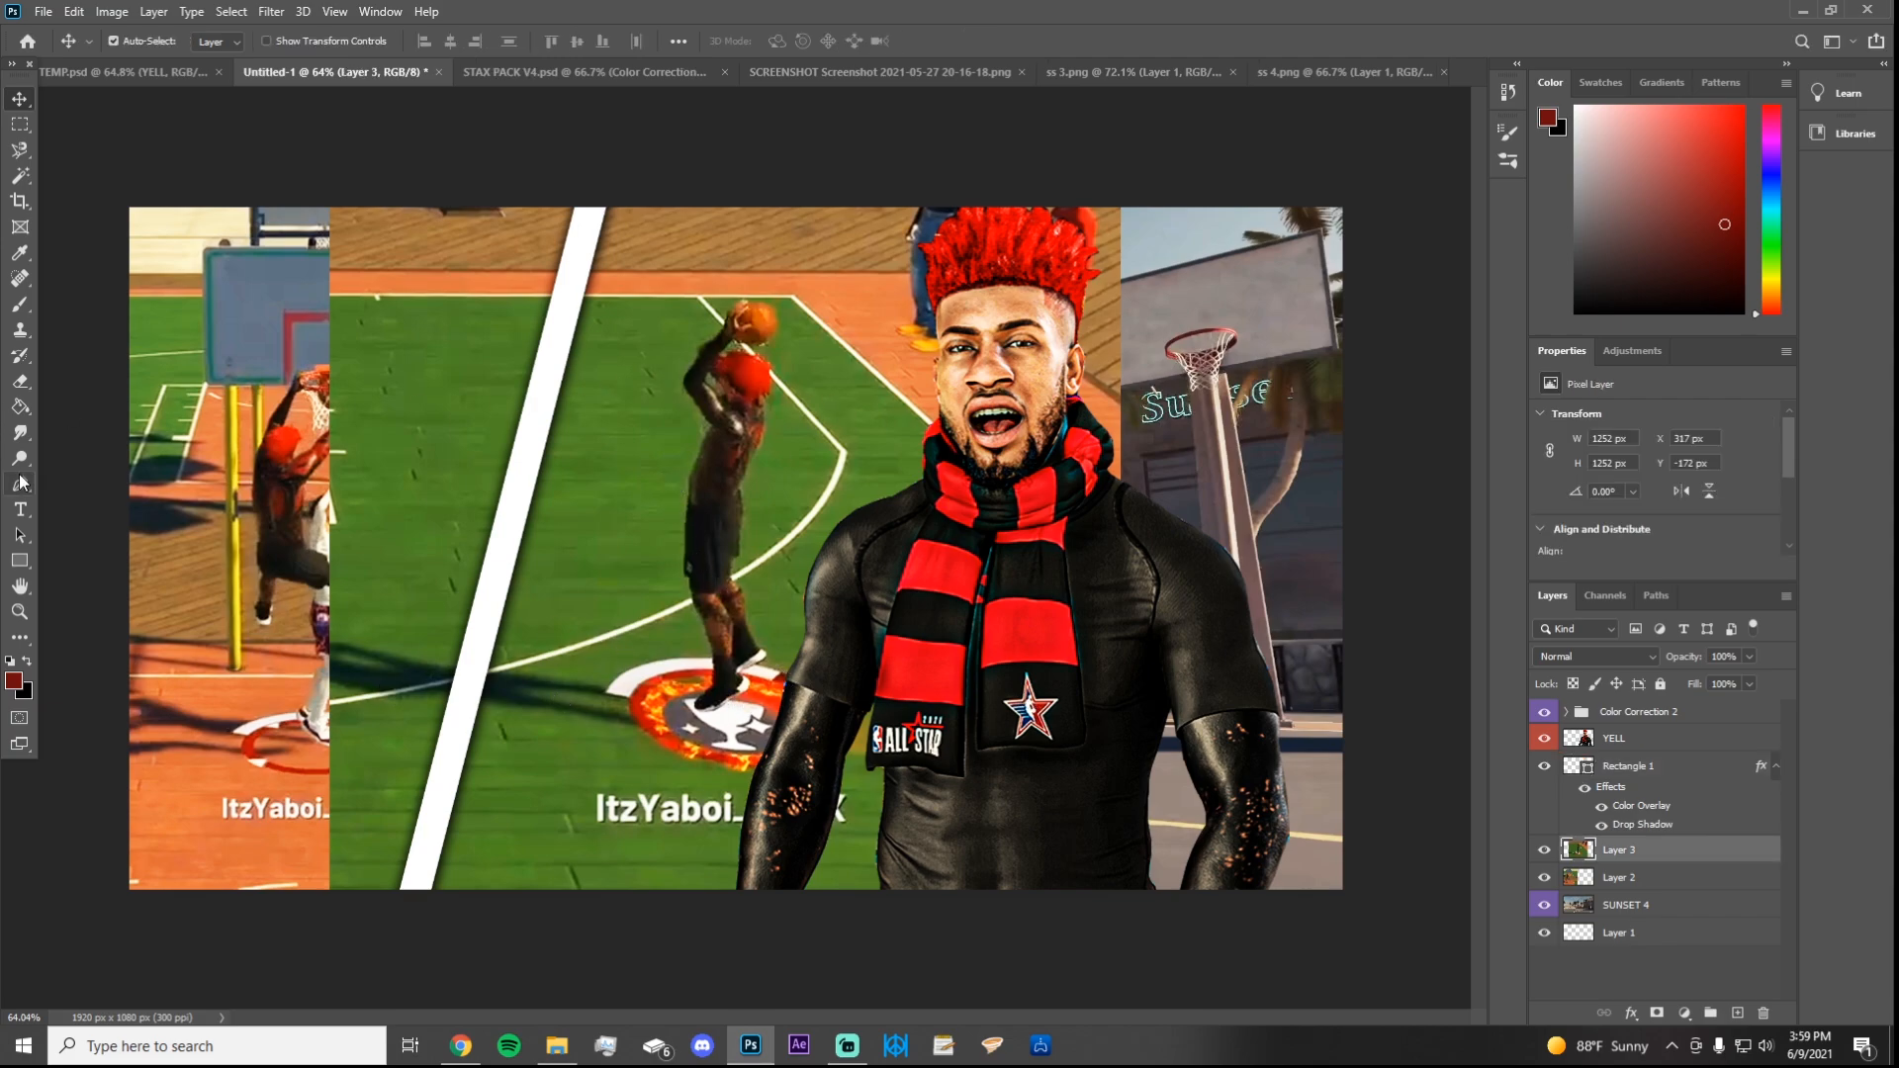
left_click(21, 484)
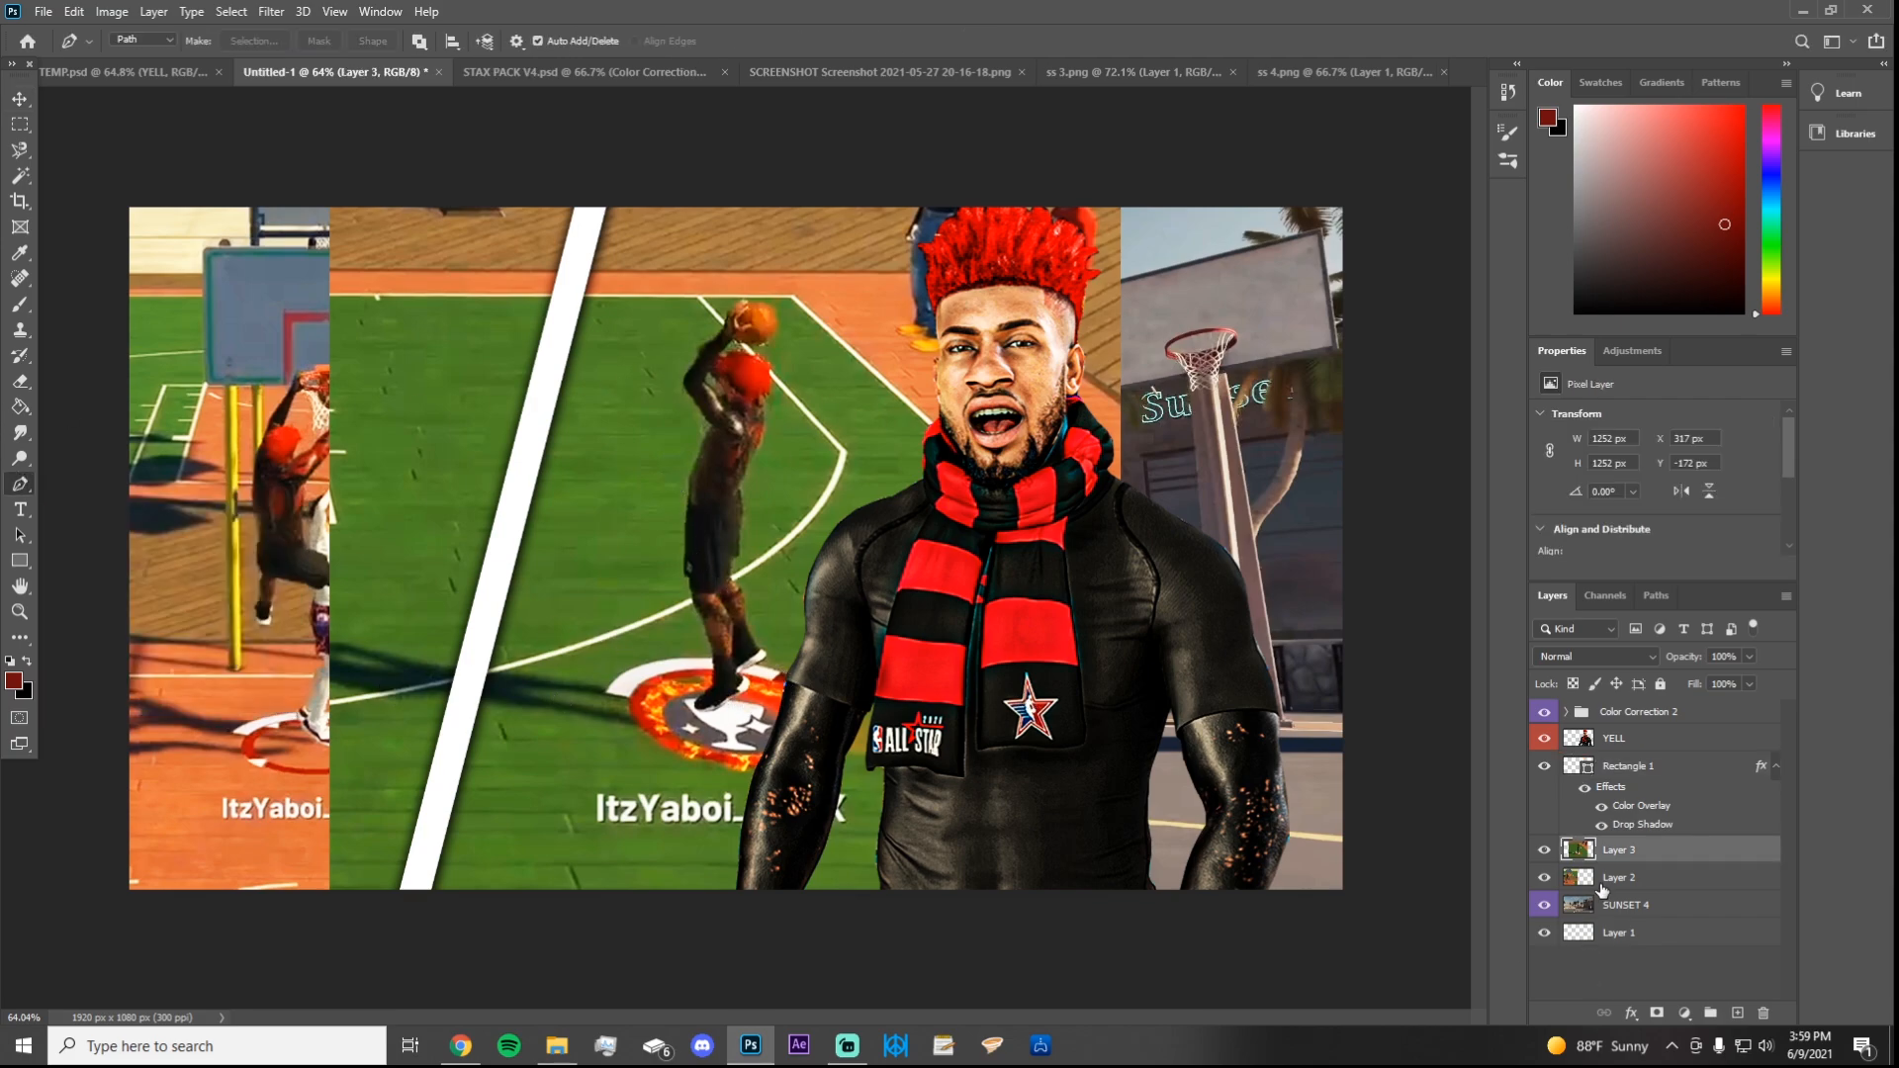
left_click(602, 187)
left_click(480, 645)
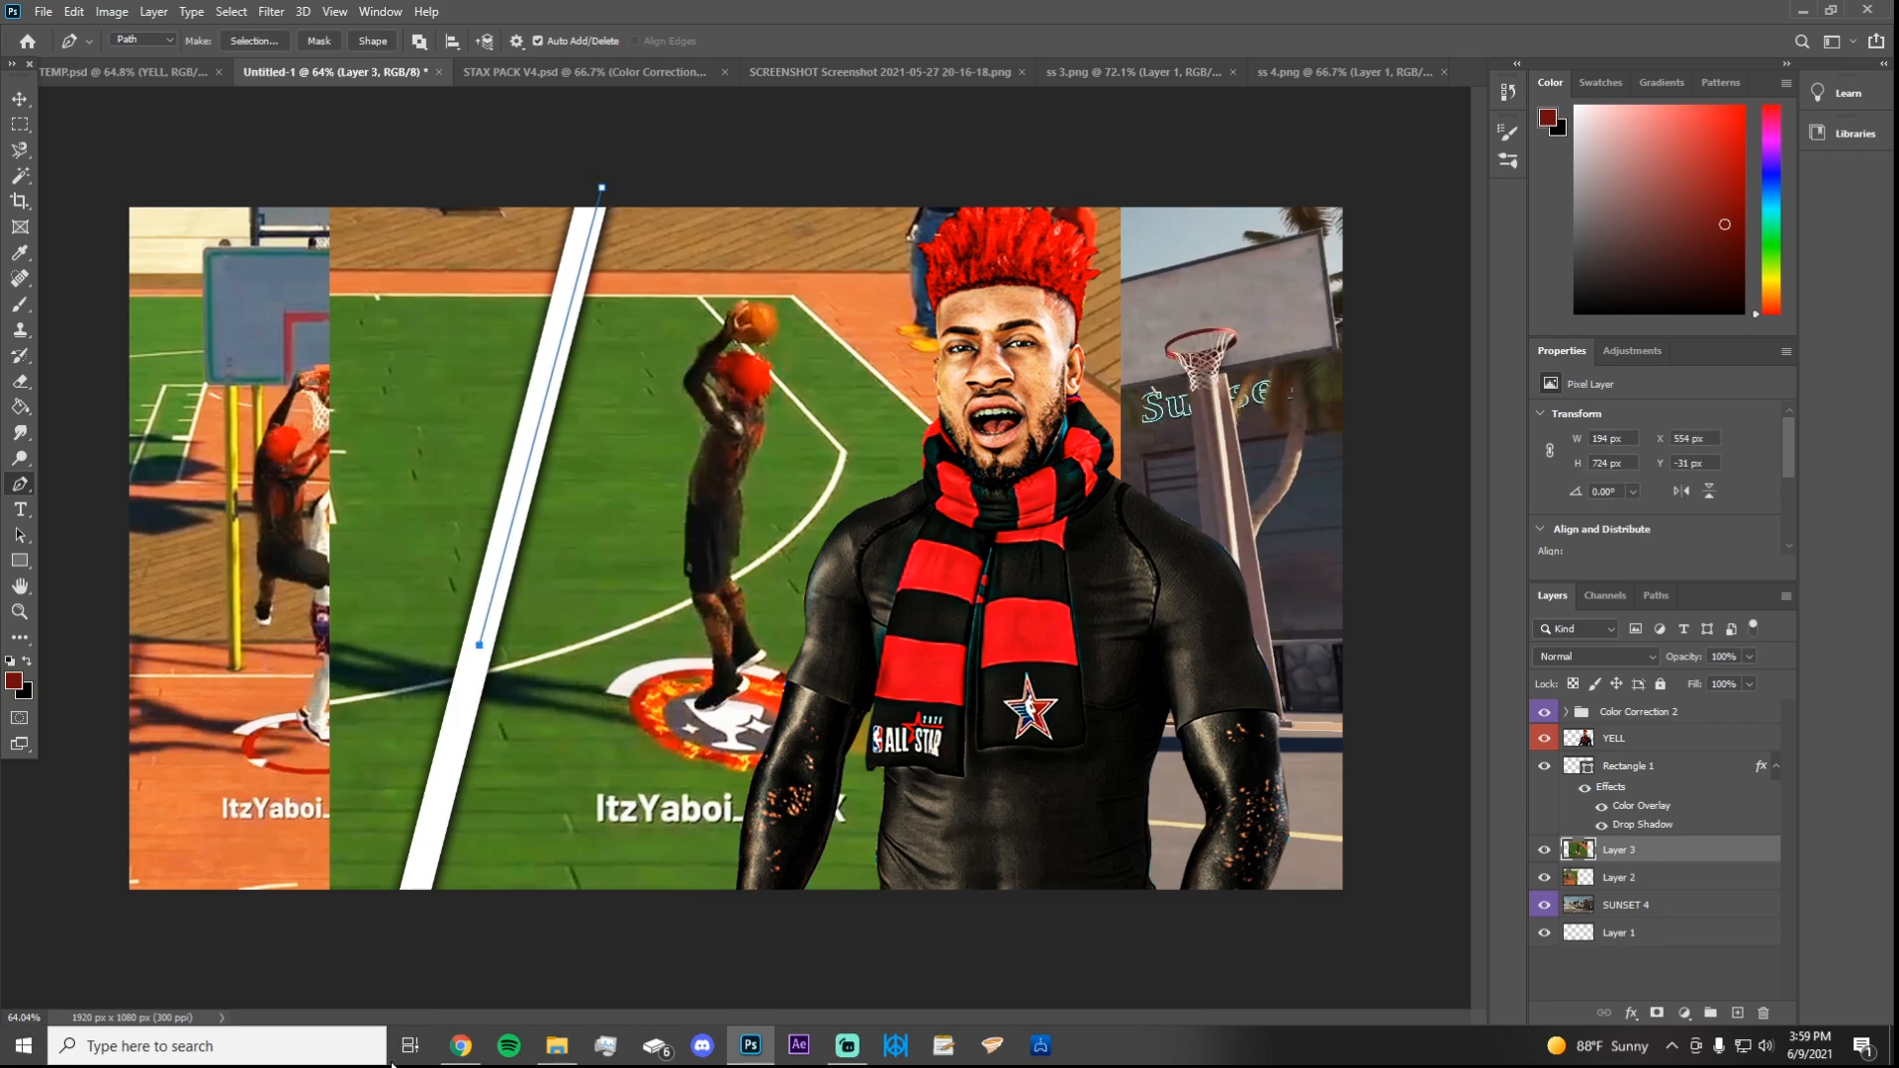
left_click(400, 932)
left_click(322, 961)
left_click(247, 160)
left_click(591, 145)
left_click(601, 187)
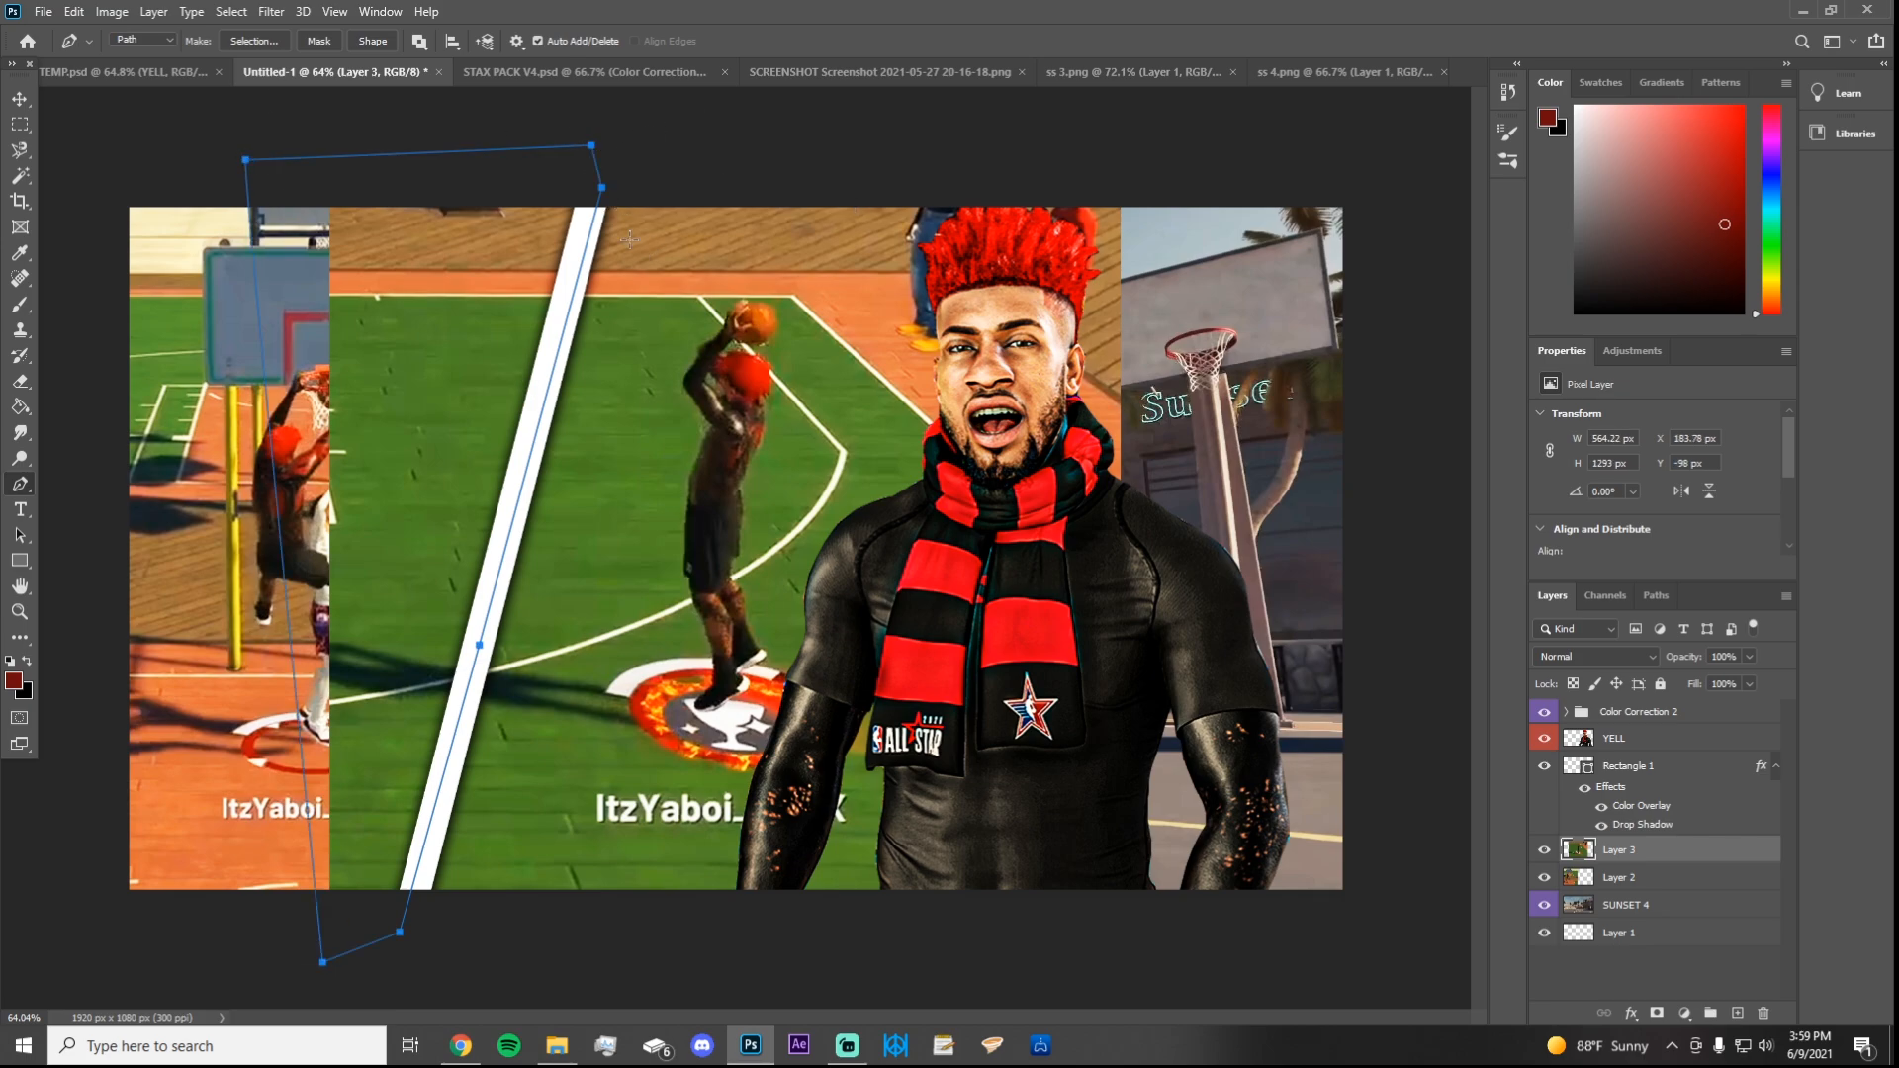
Step: Convert the closed path into a new selection with a feather radius of 0 pixels
right_click(366, 283)
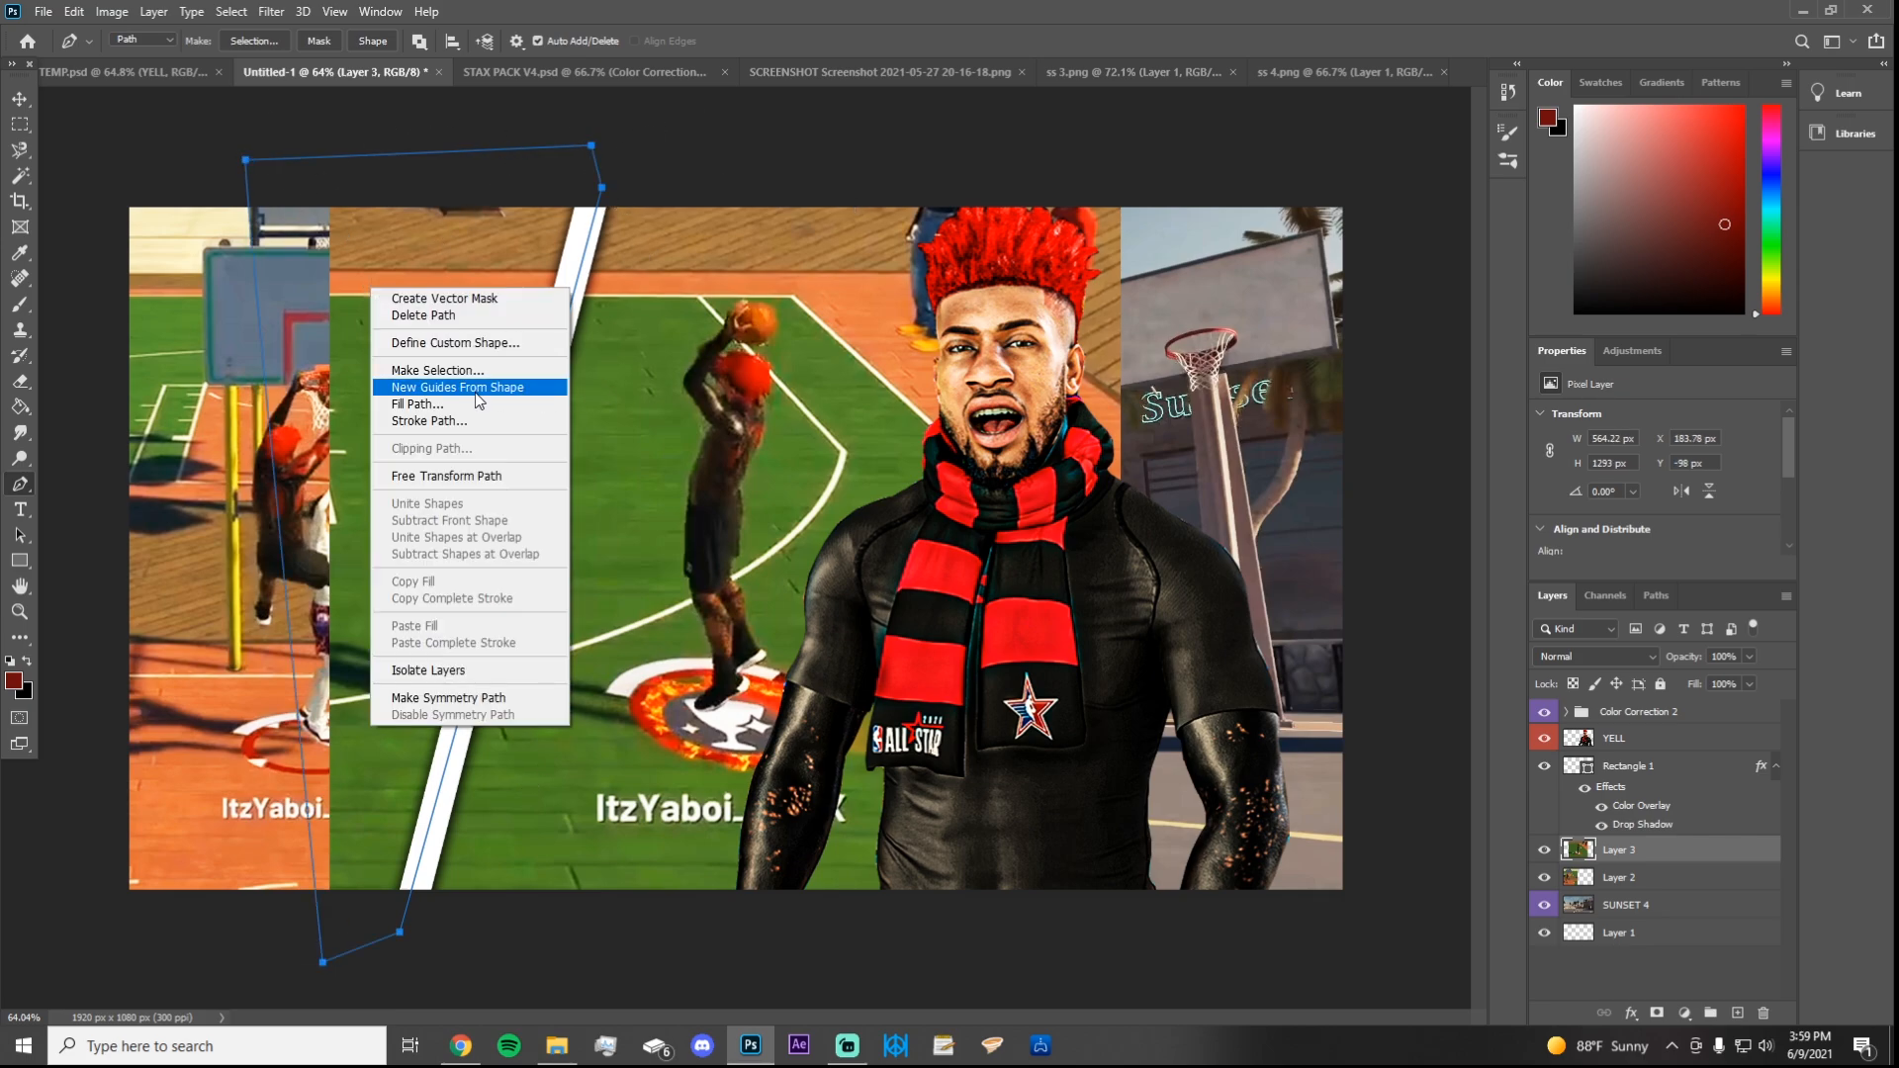
left_click(440, 370)
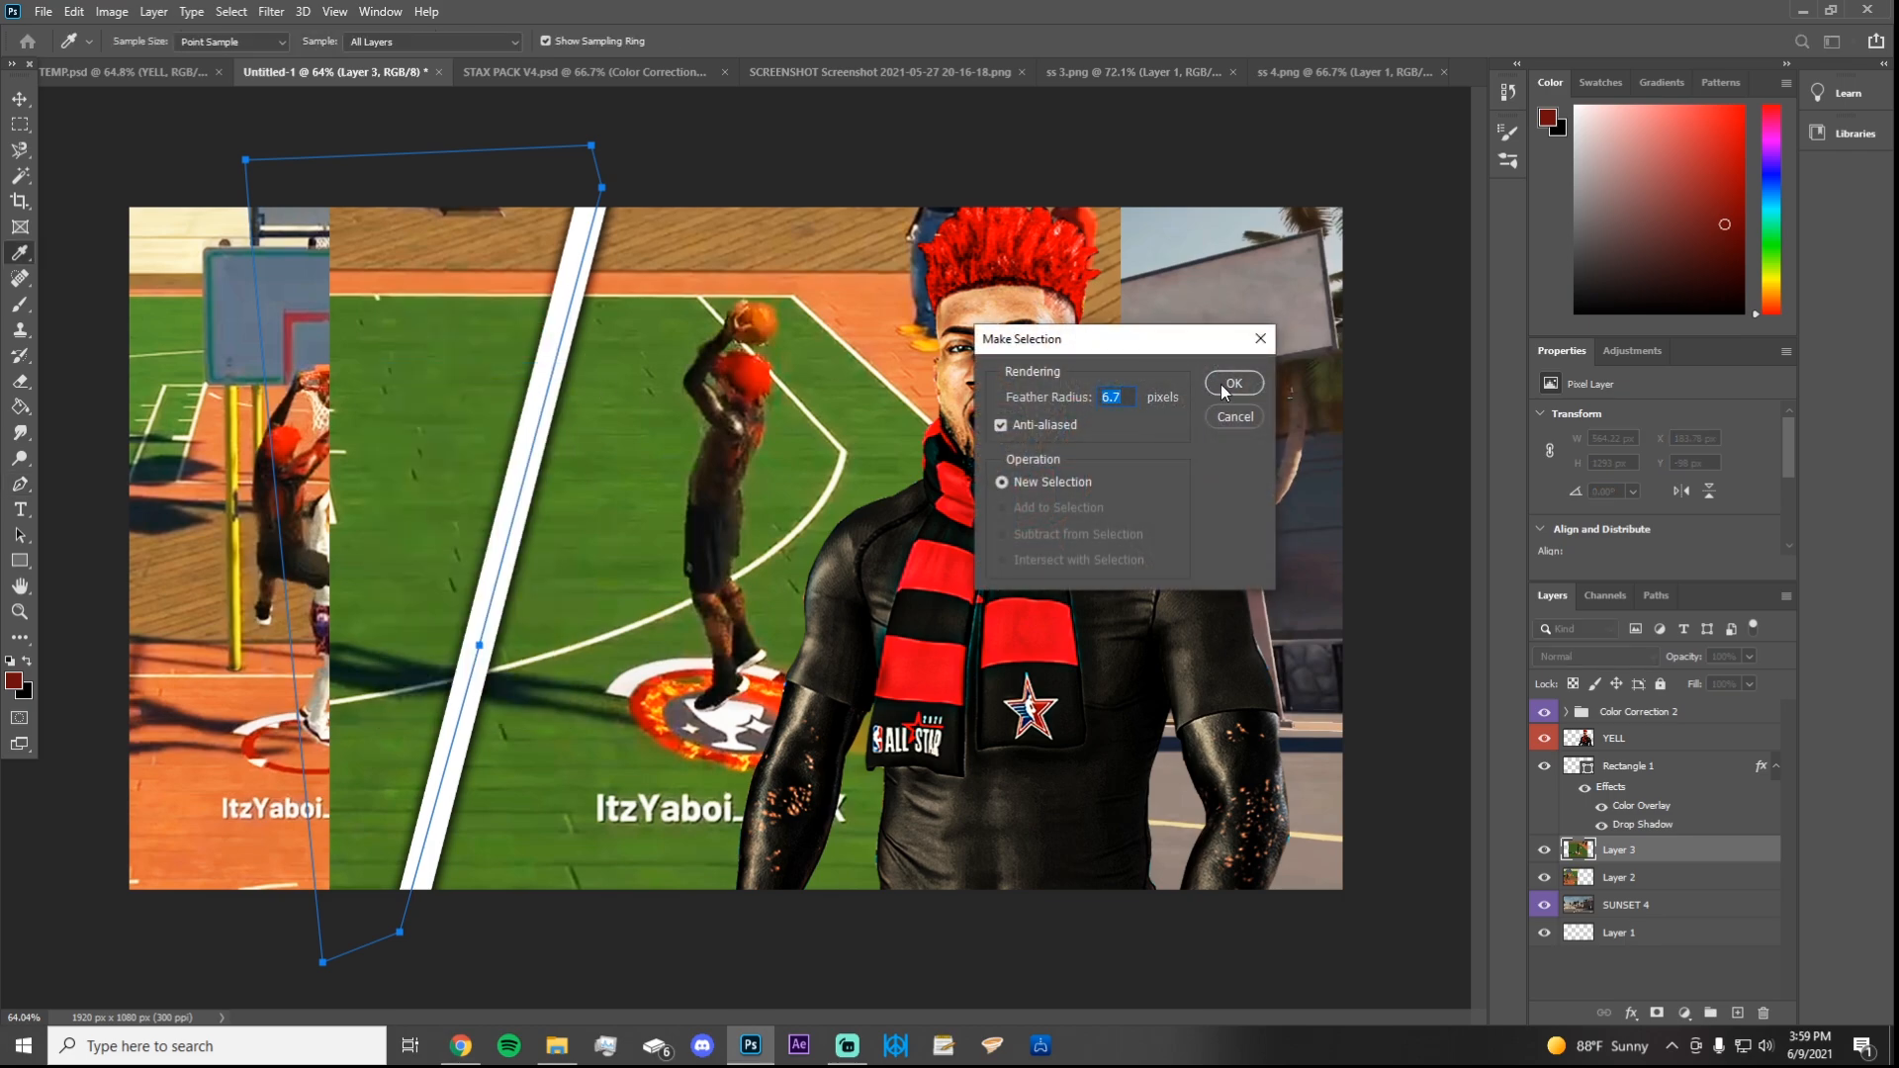
type("0")
left_click(1248, 382)
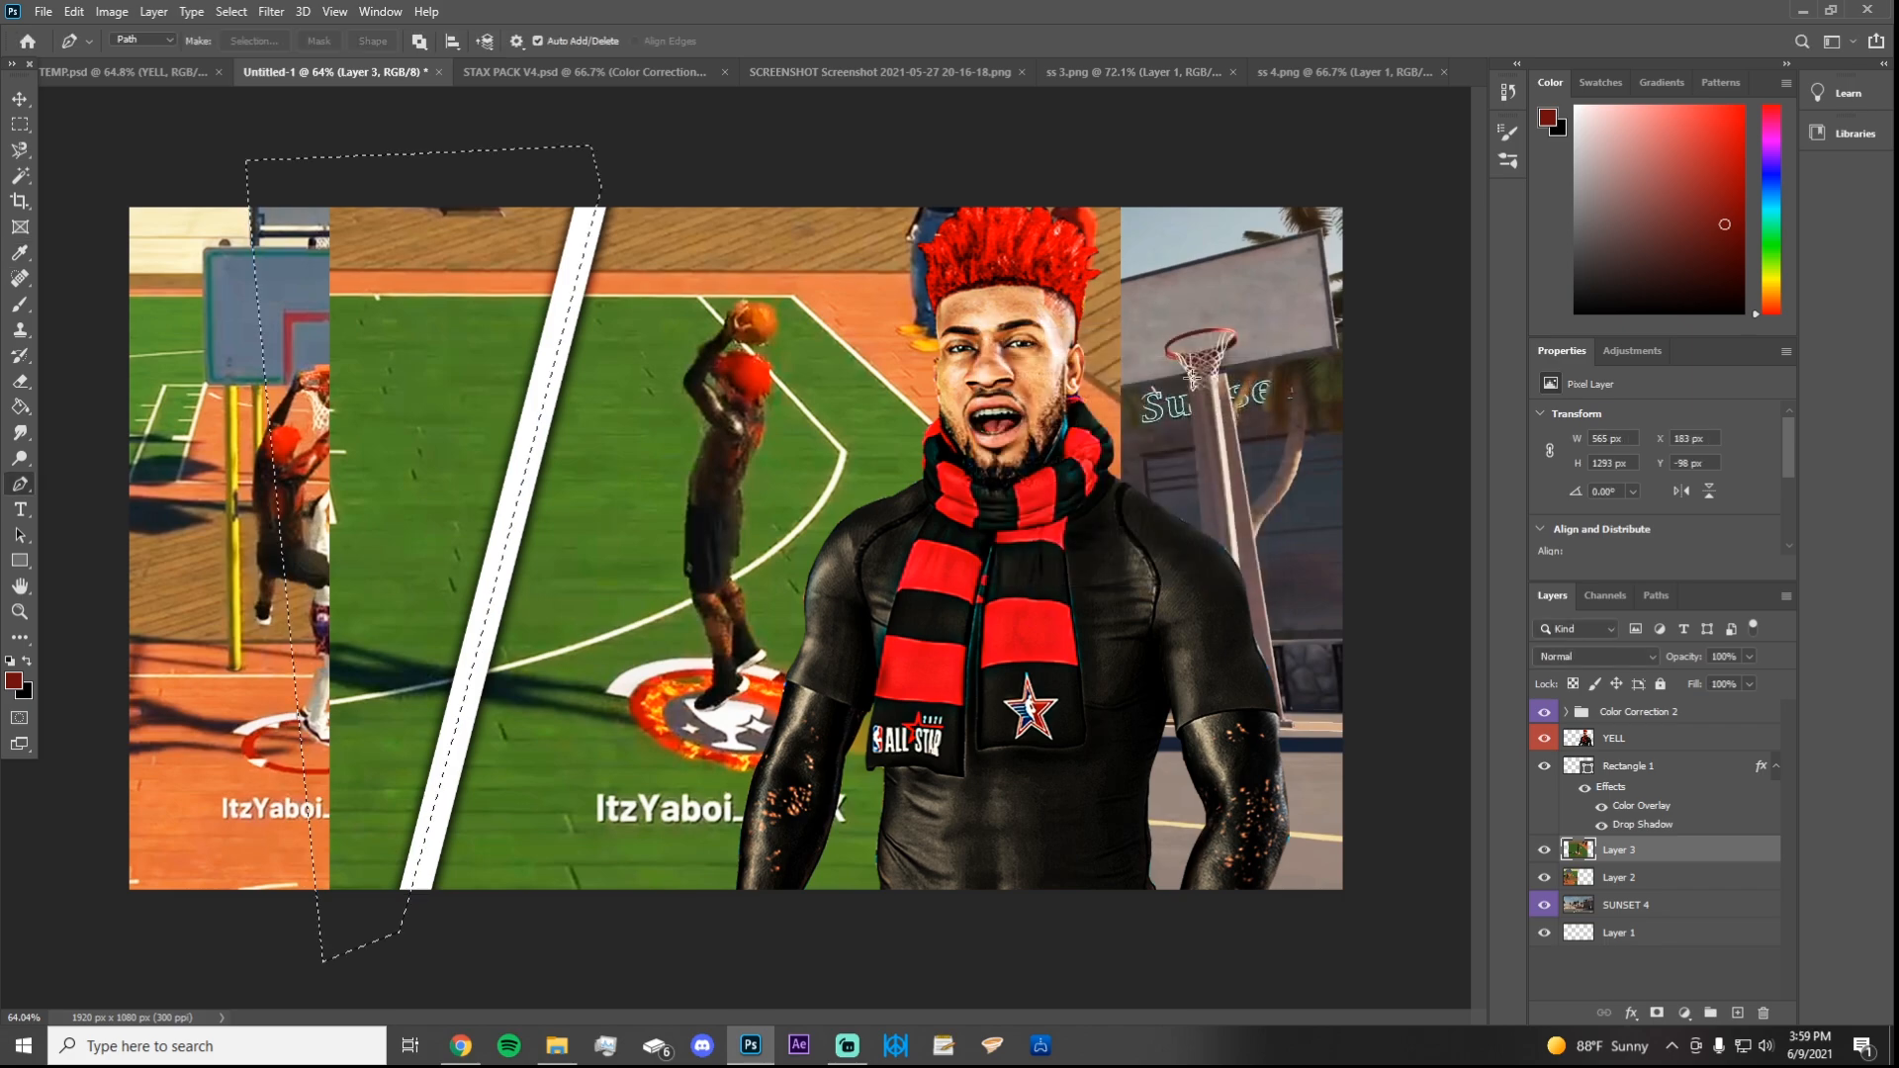
Step: Delete the selected court area of Layer 3 between the white bar and the dunking player, and clear the selection
key("v")
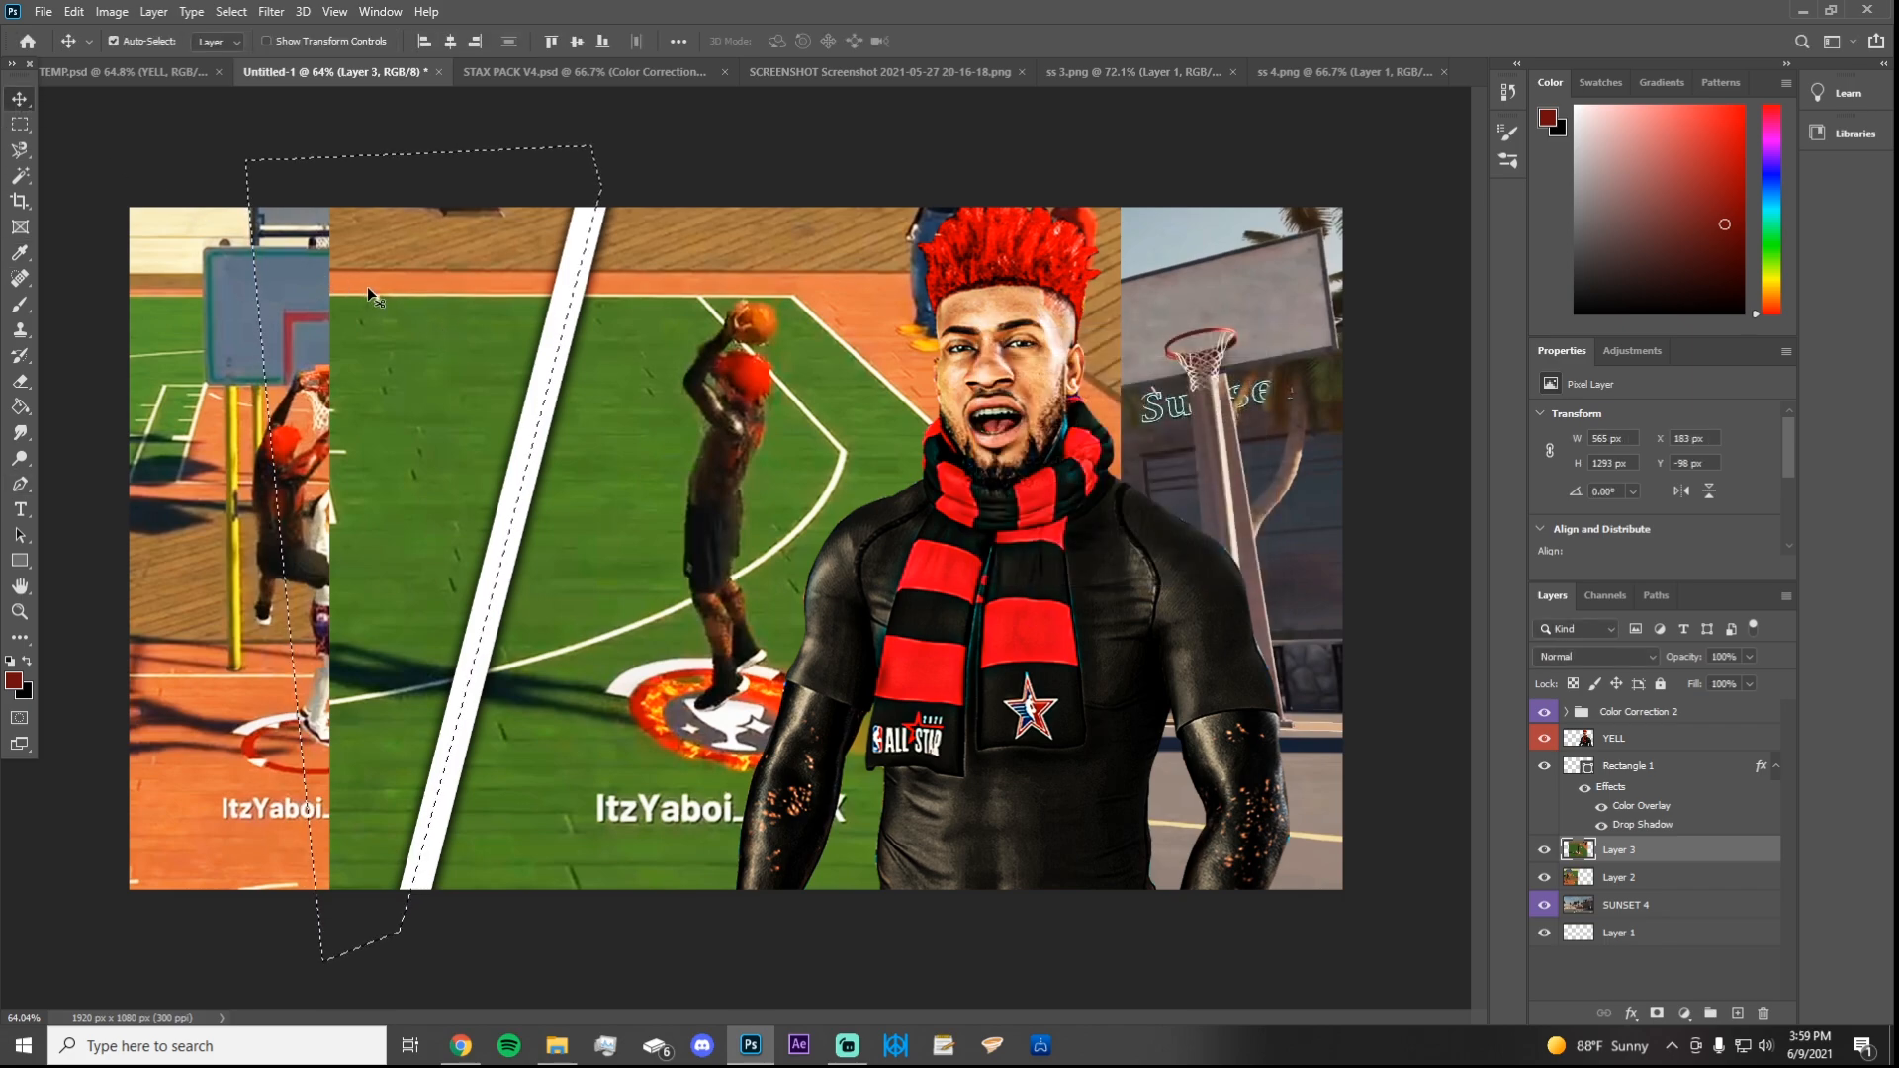
left_click_drag(394, 291, 226, 306)
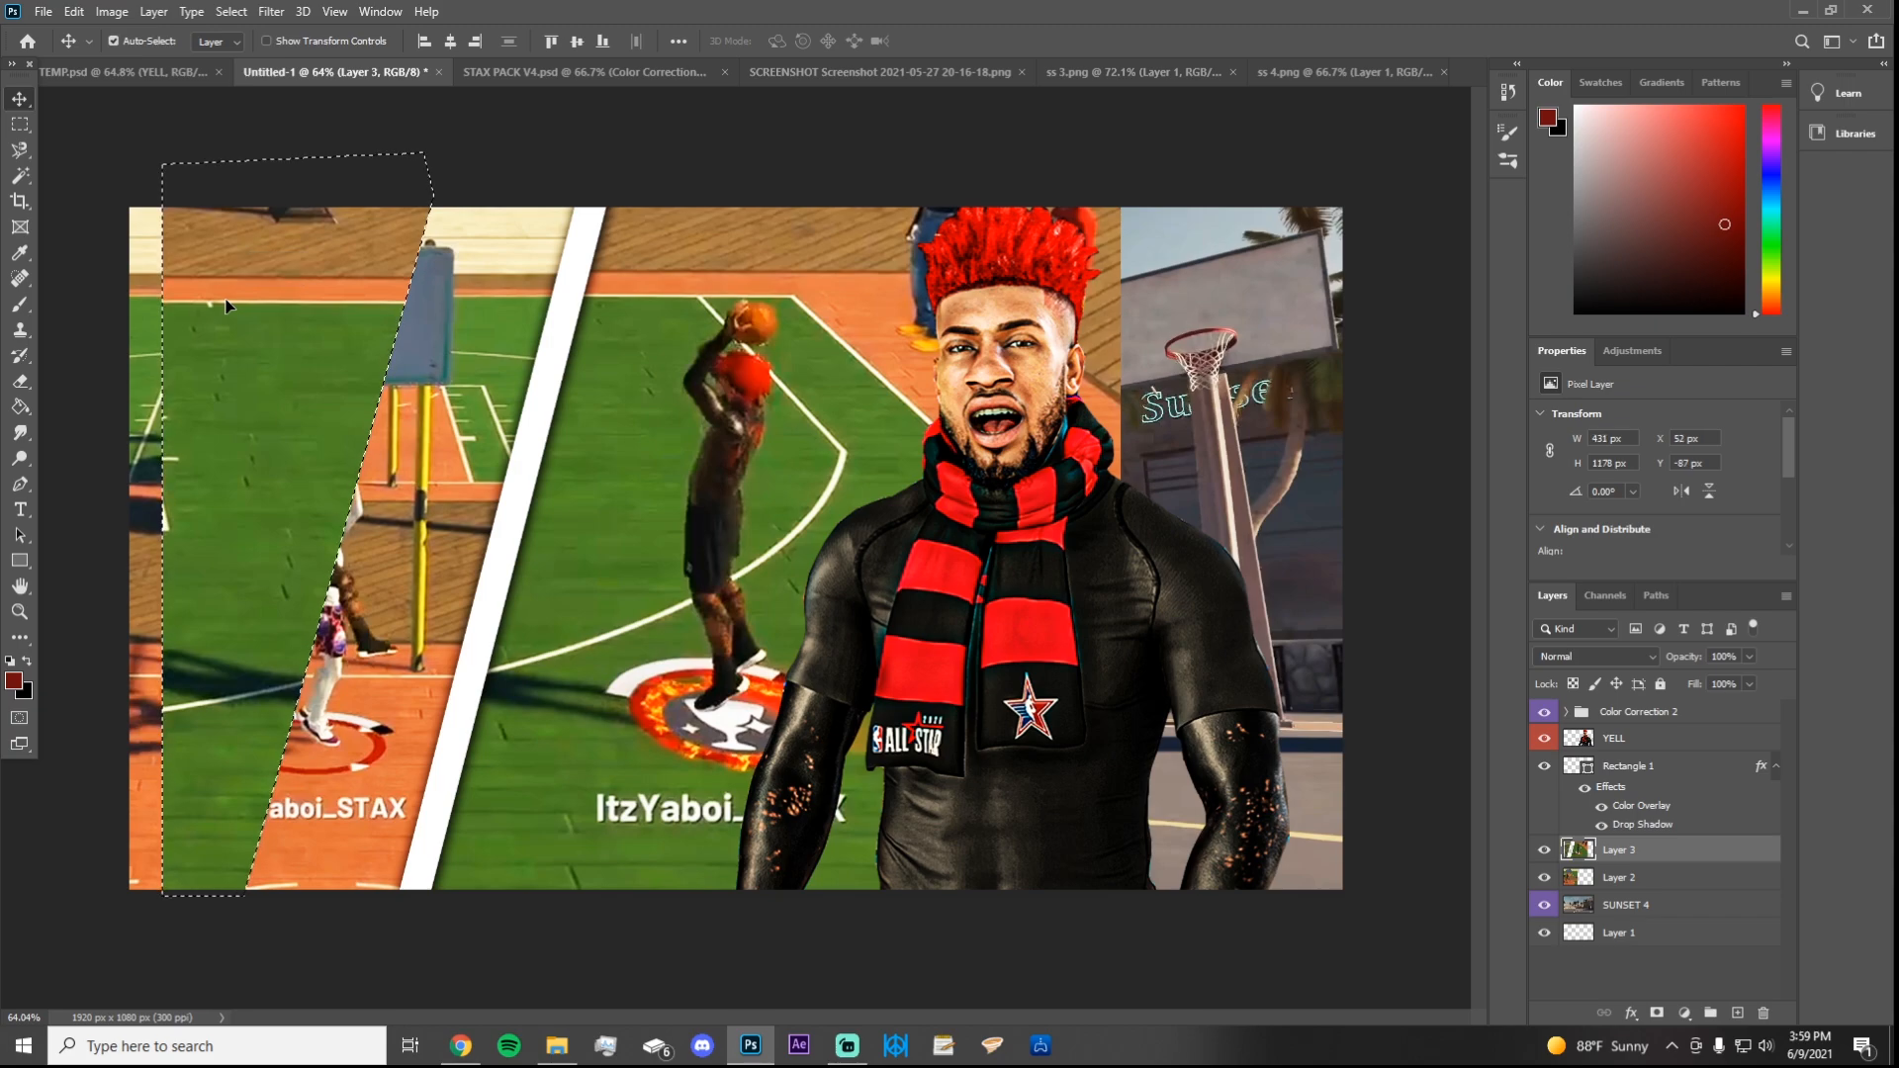
key("ctrl+z")
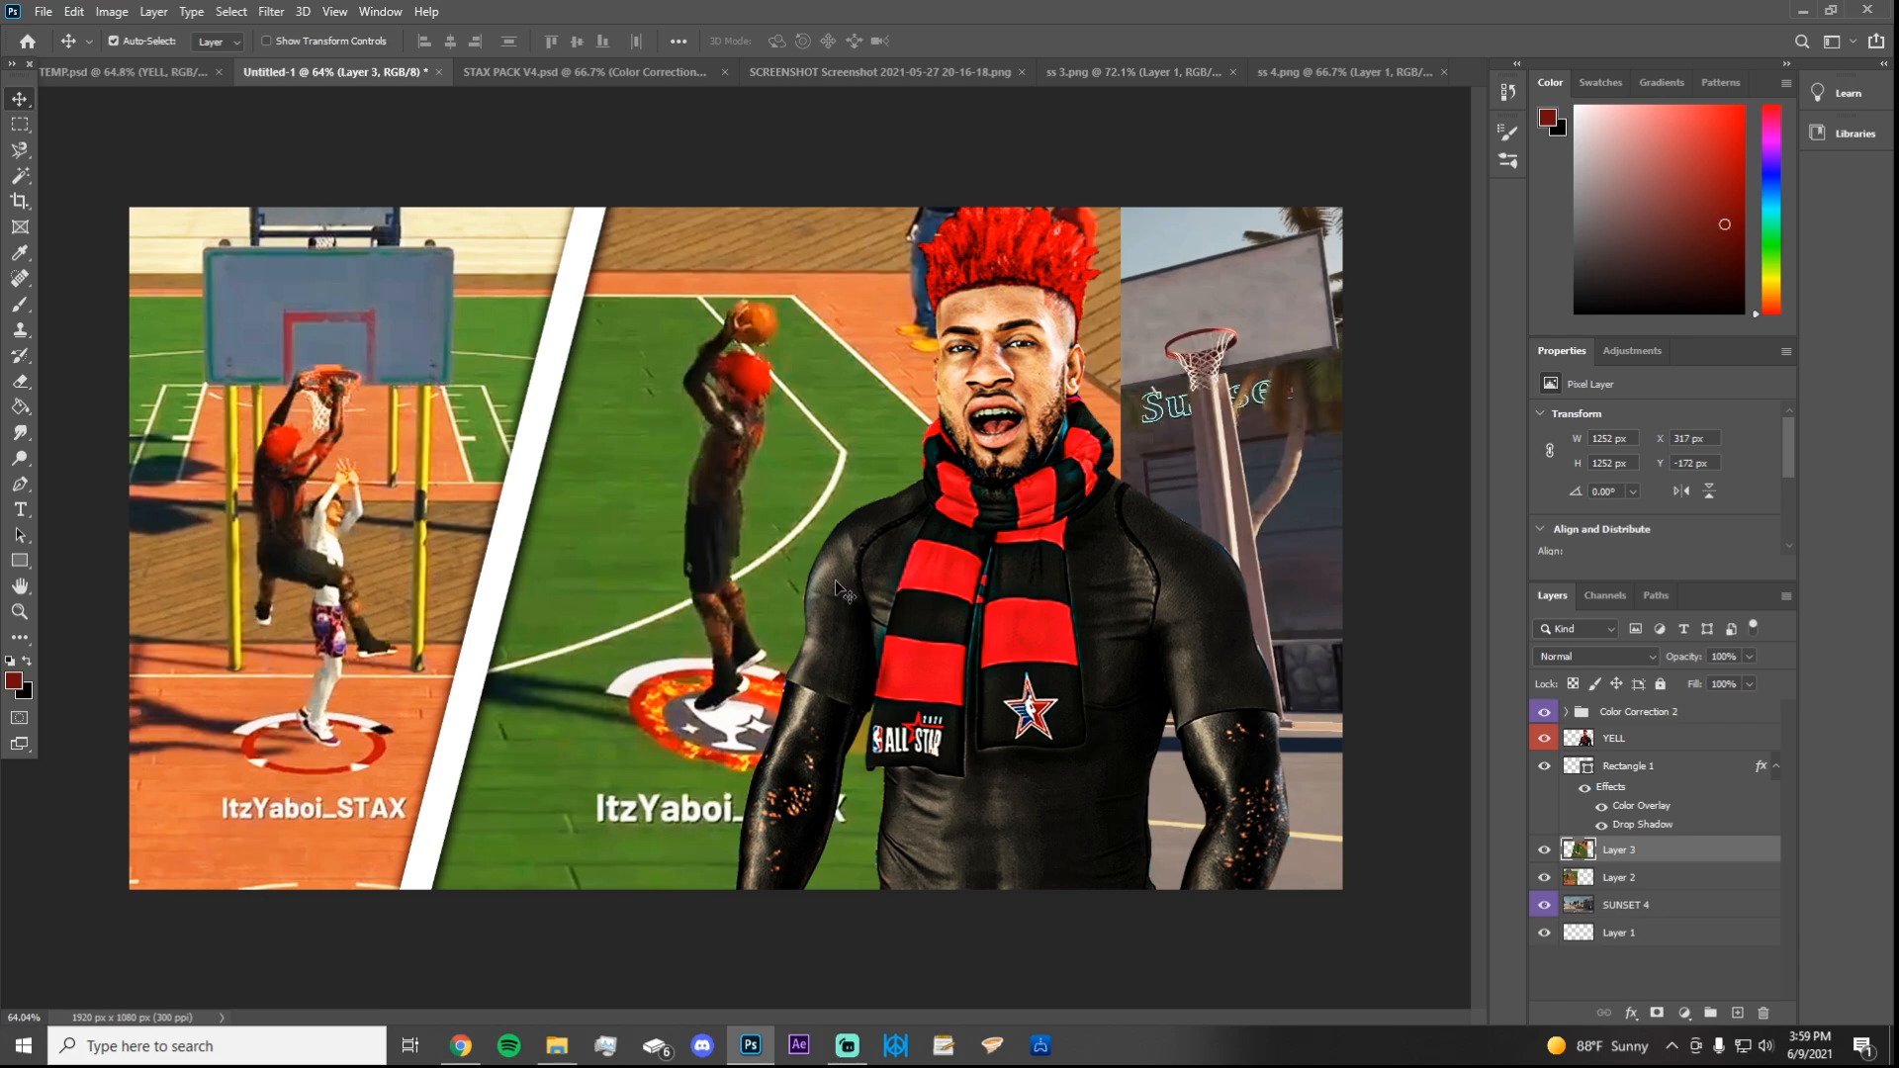
Step: Scale the dunk screenshot on Layer 2 proportionally to 123% and apply the transform
left_click(164, 548)
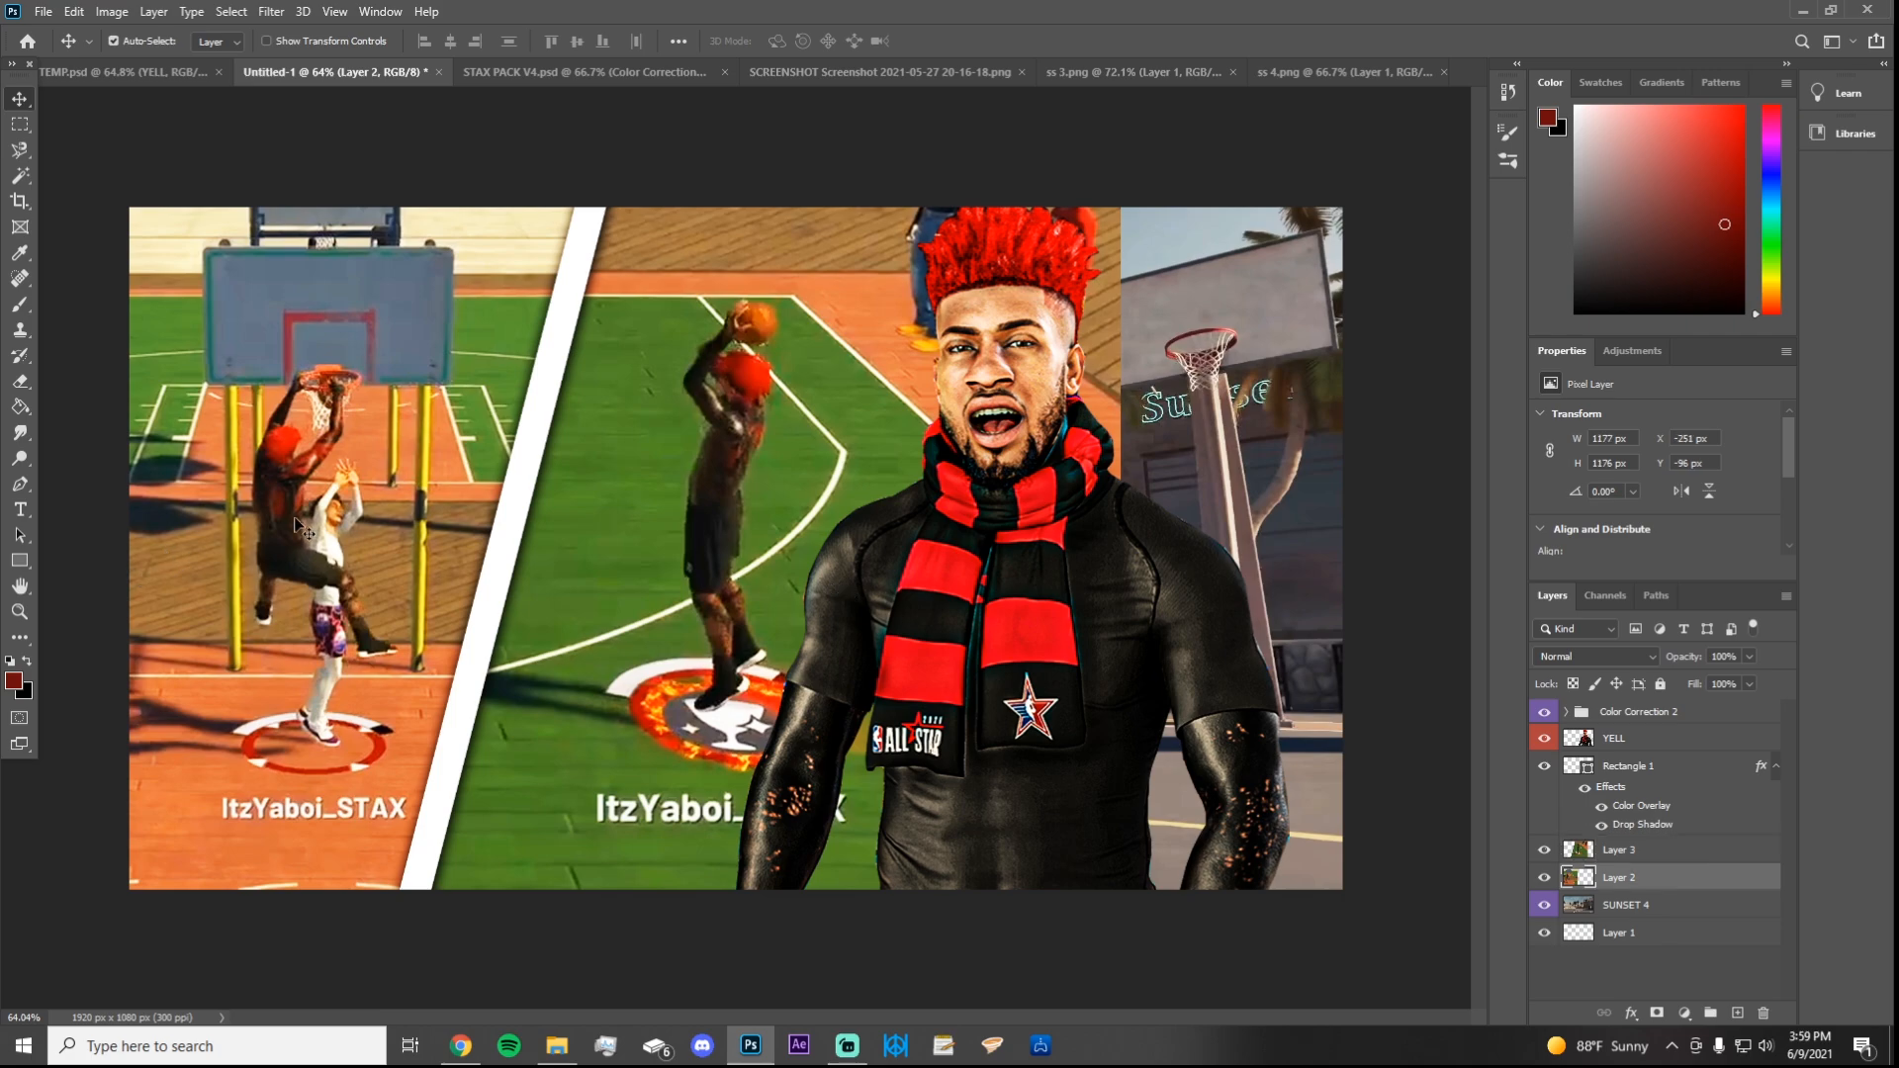
key("ctrl+t")
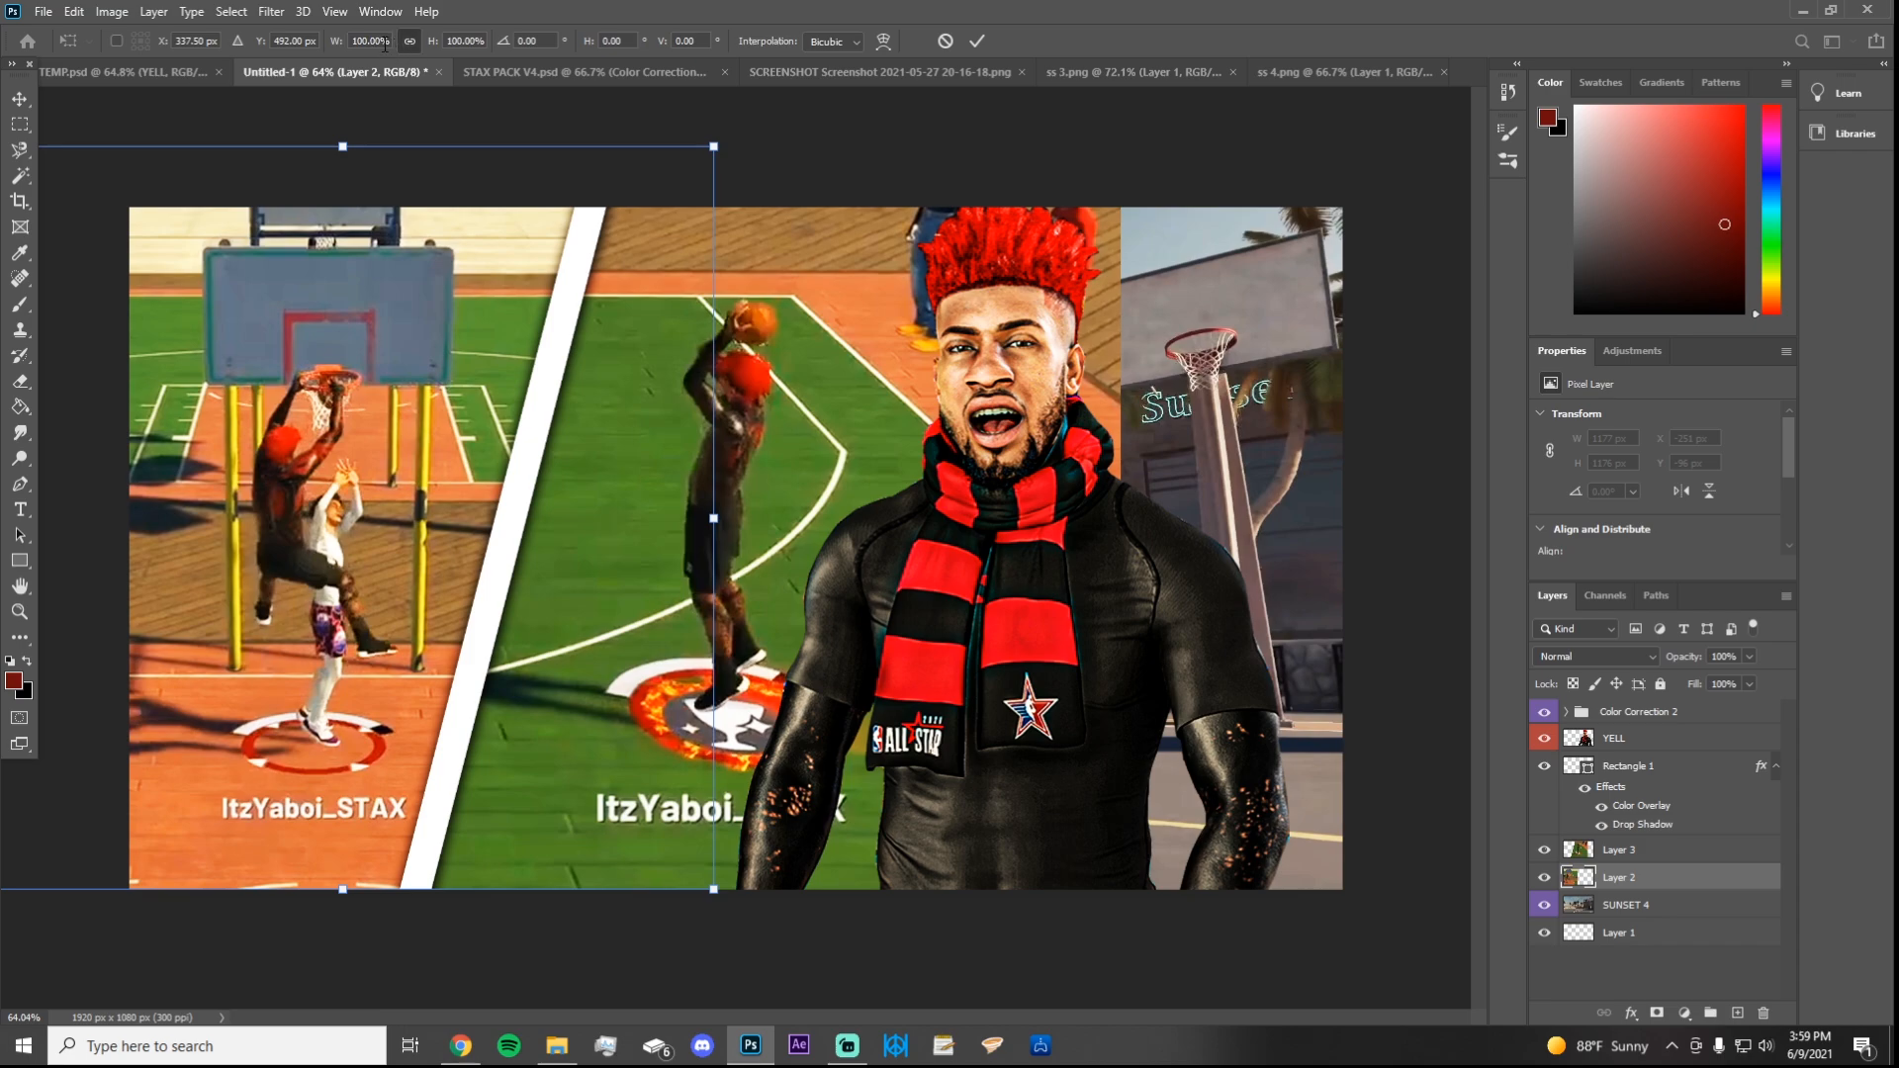
left_click_drag(326, 41, 354, 49)
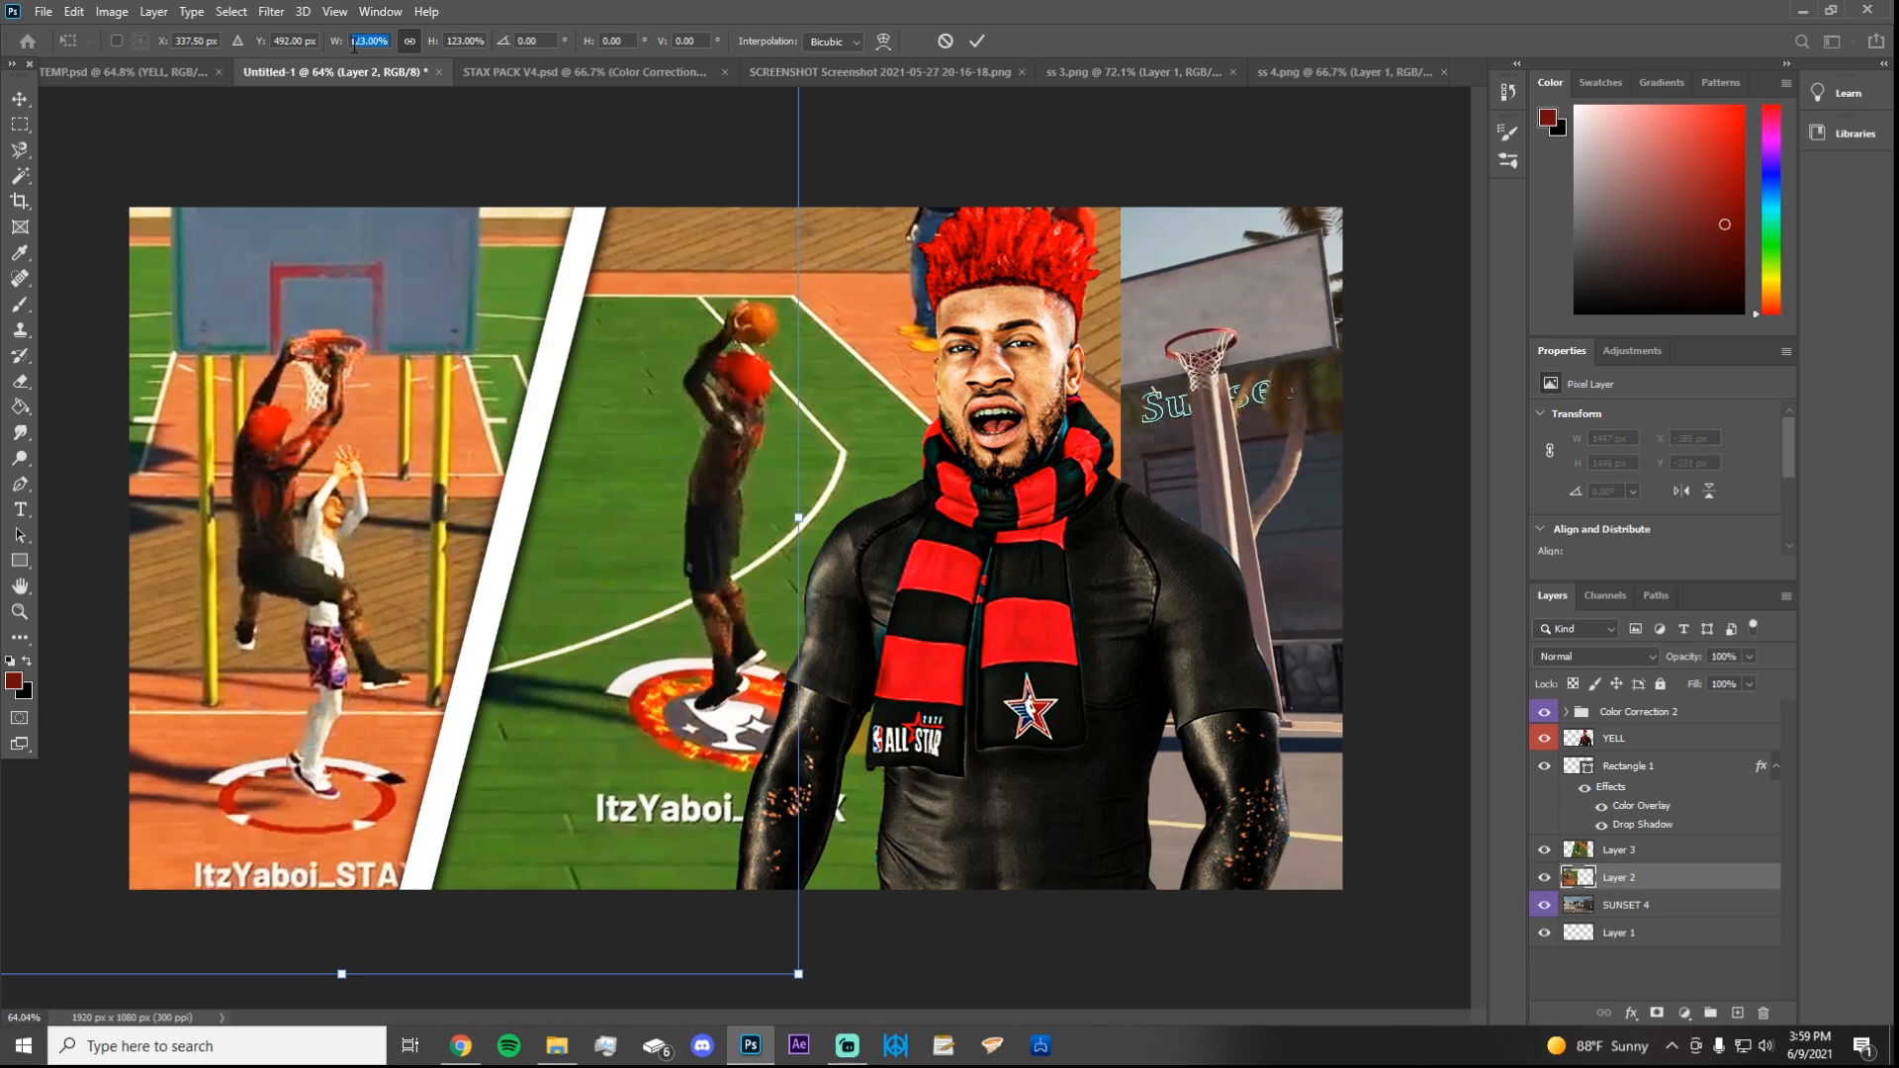
left_click(978, 41)
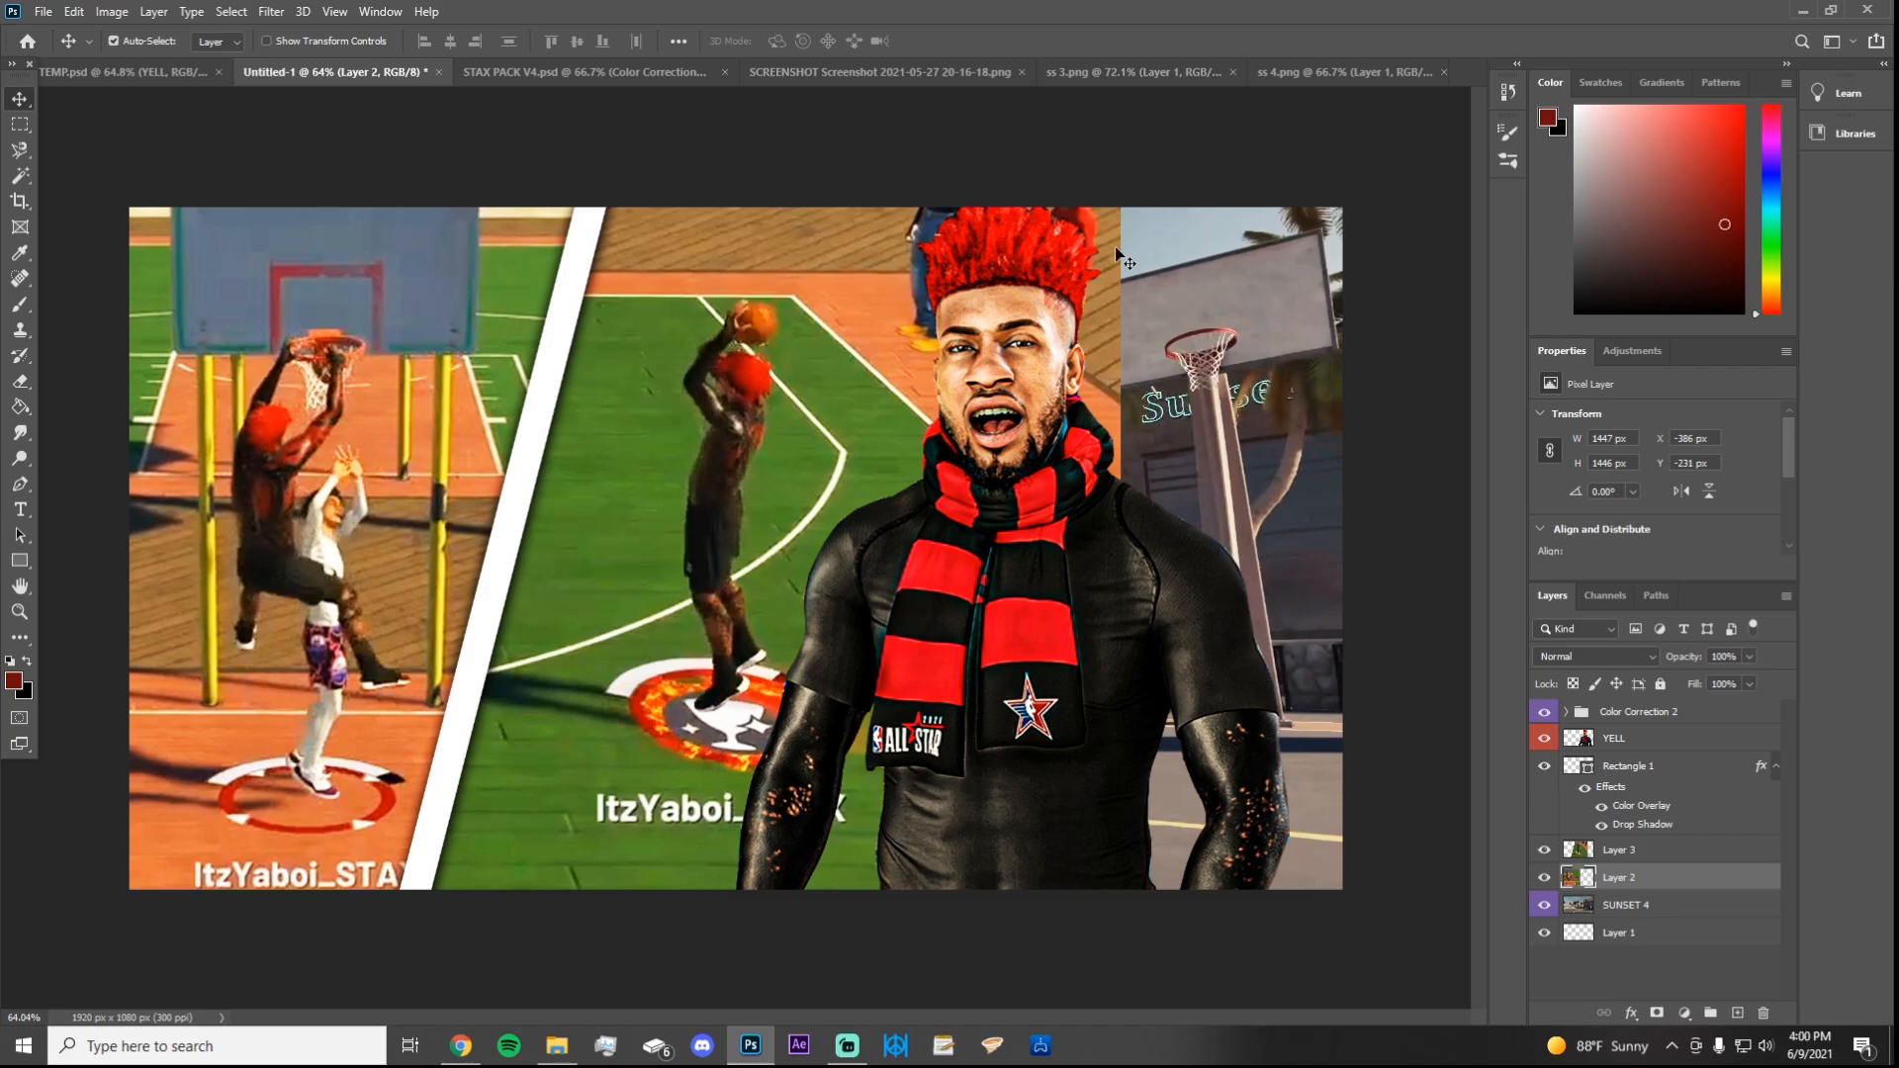
Step: On Layer 3, draw a closed Pen path running down behind the large character and around the canvas area beyond the shooting player
left_click(20, 483)
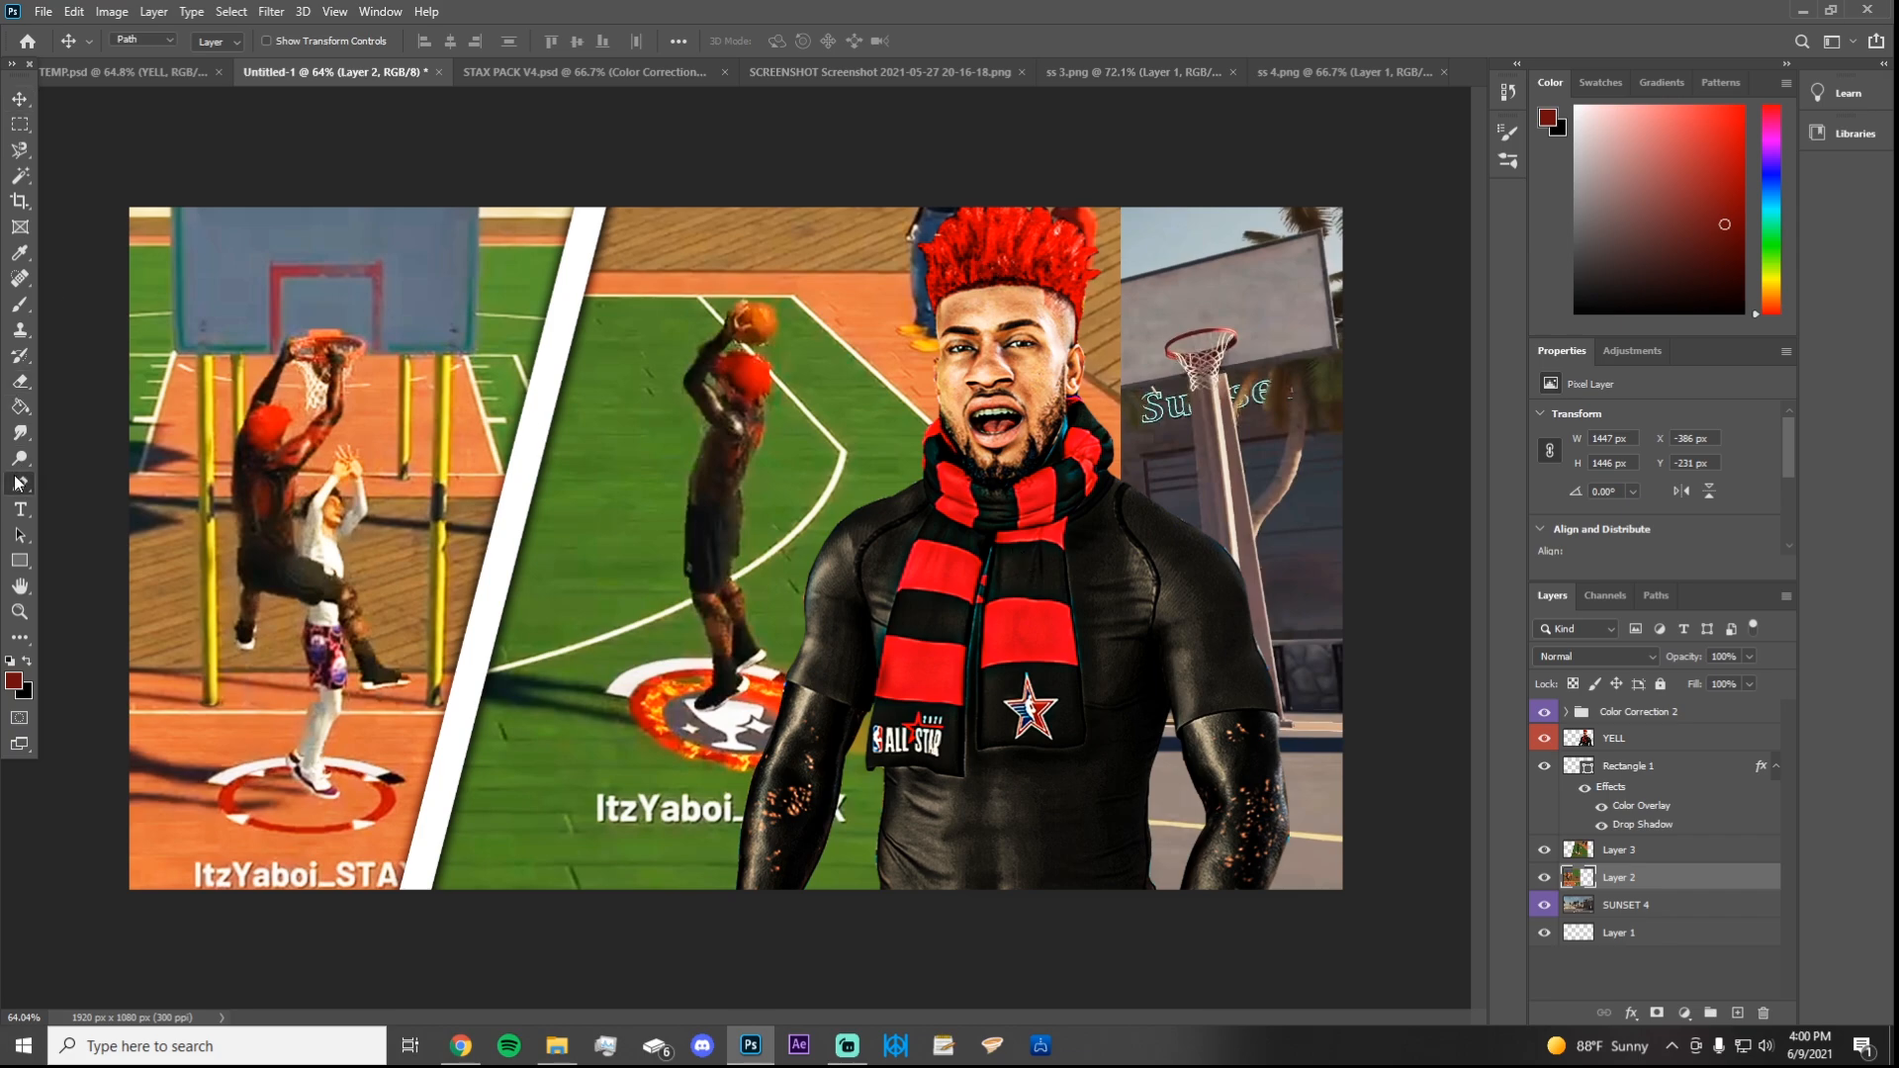
left_click(1681, 852)
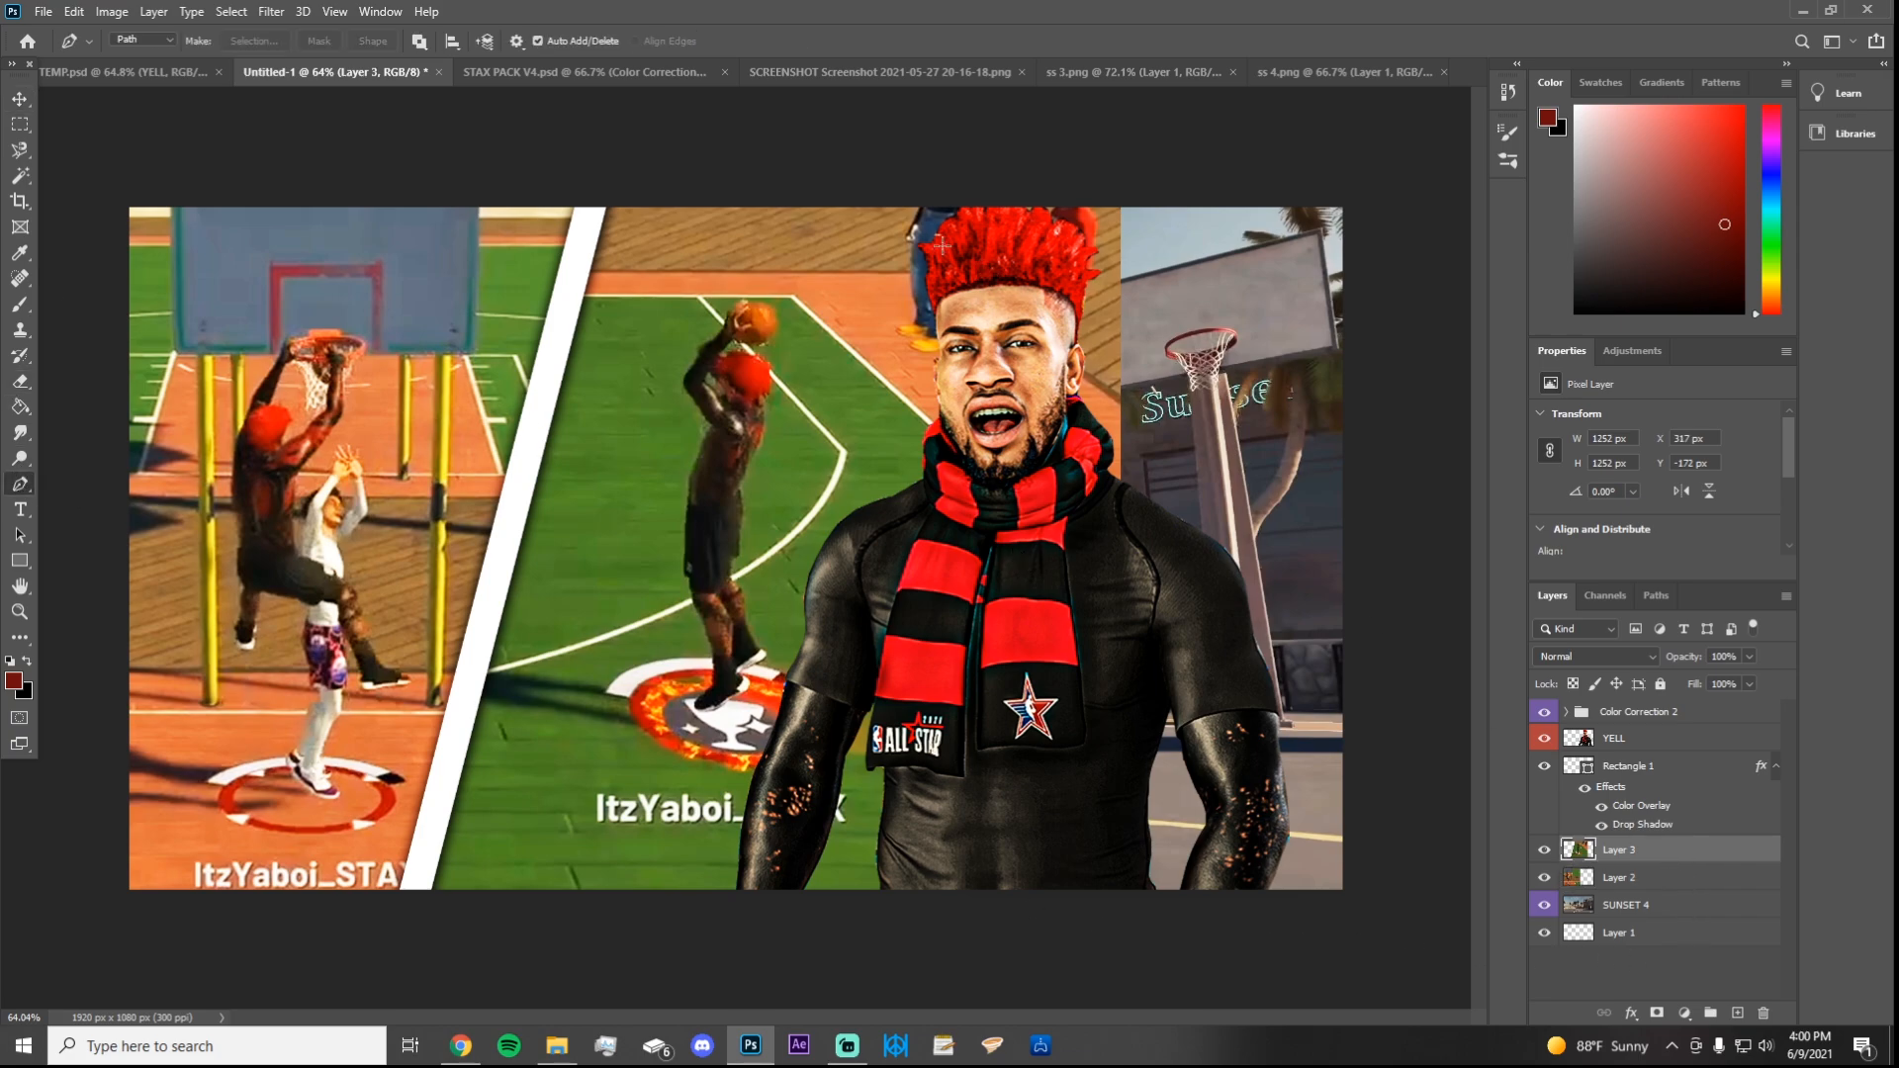
left_click(984, 189)
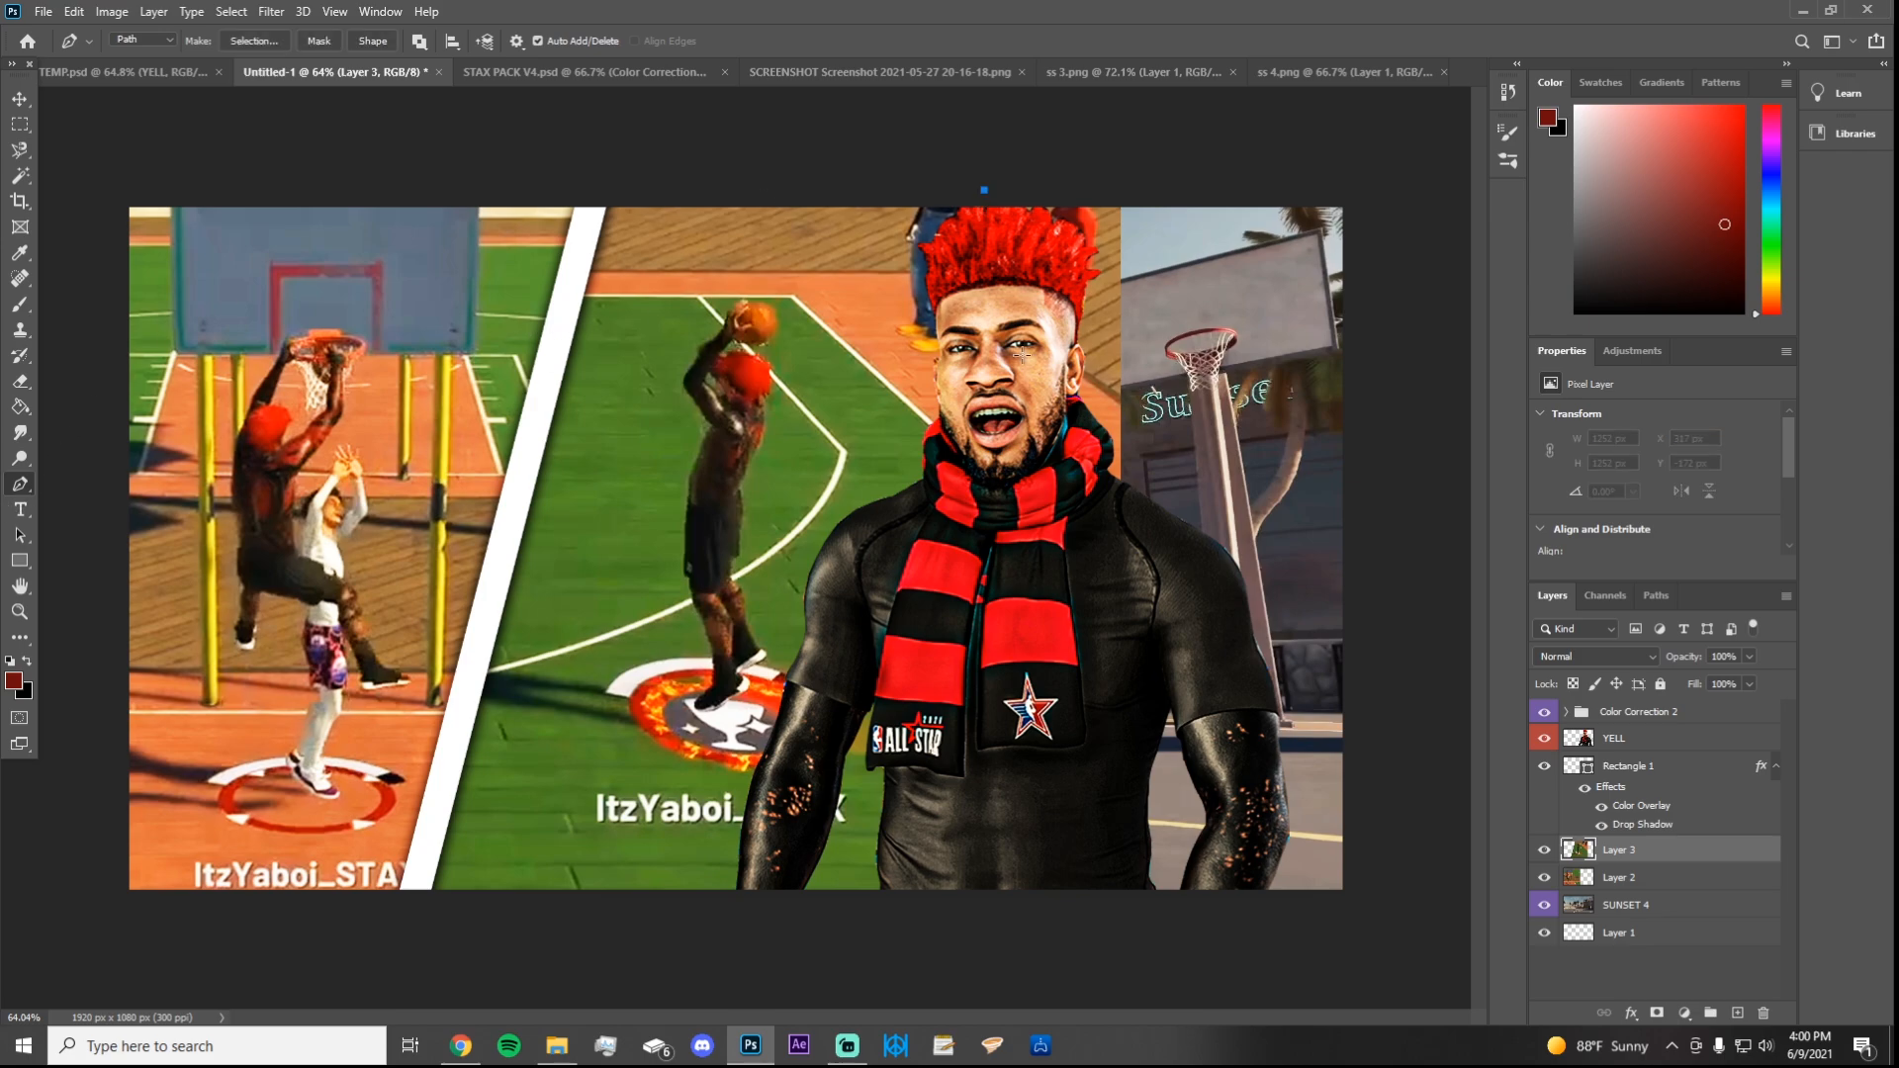
left_click(1019, 354)
left_click(994, 461)
left_click(1011, 644)
left_click(1037, 778)
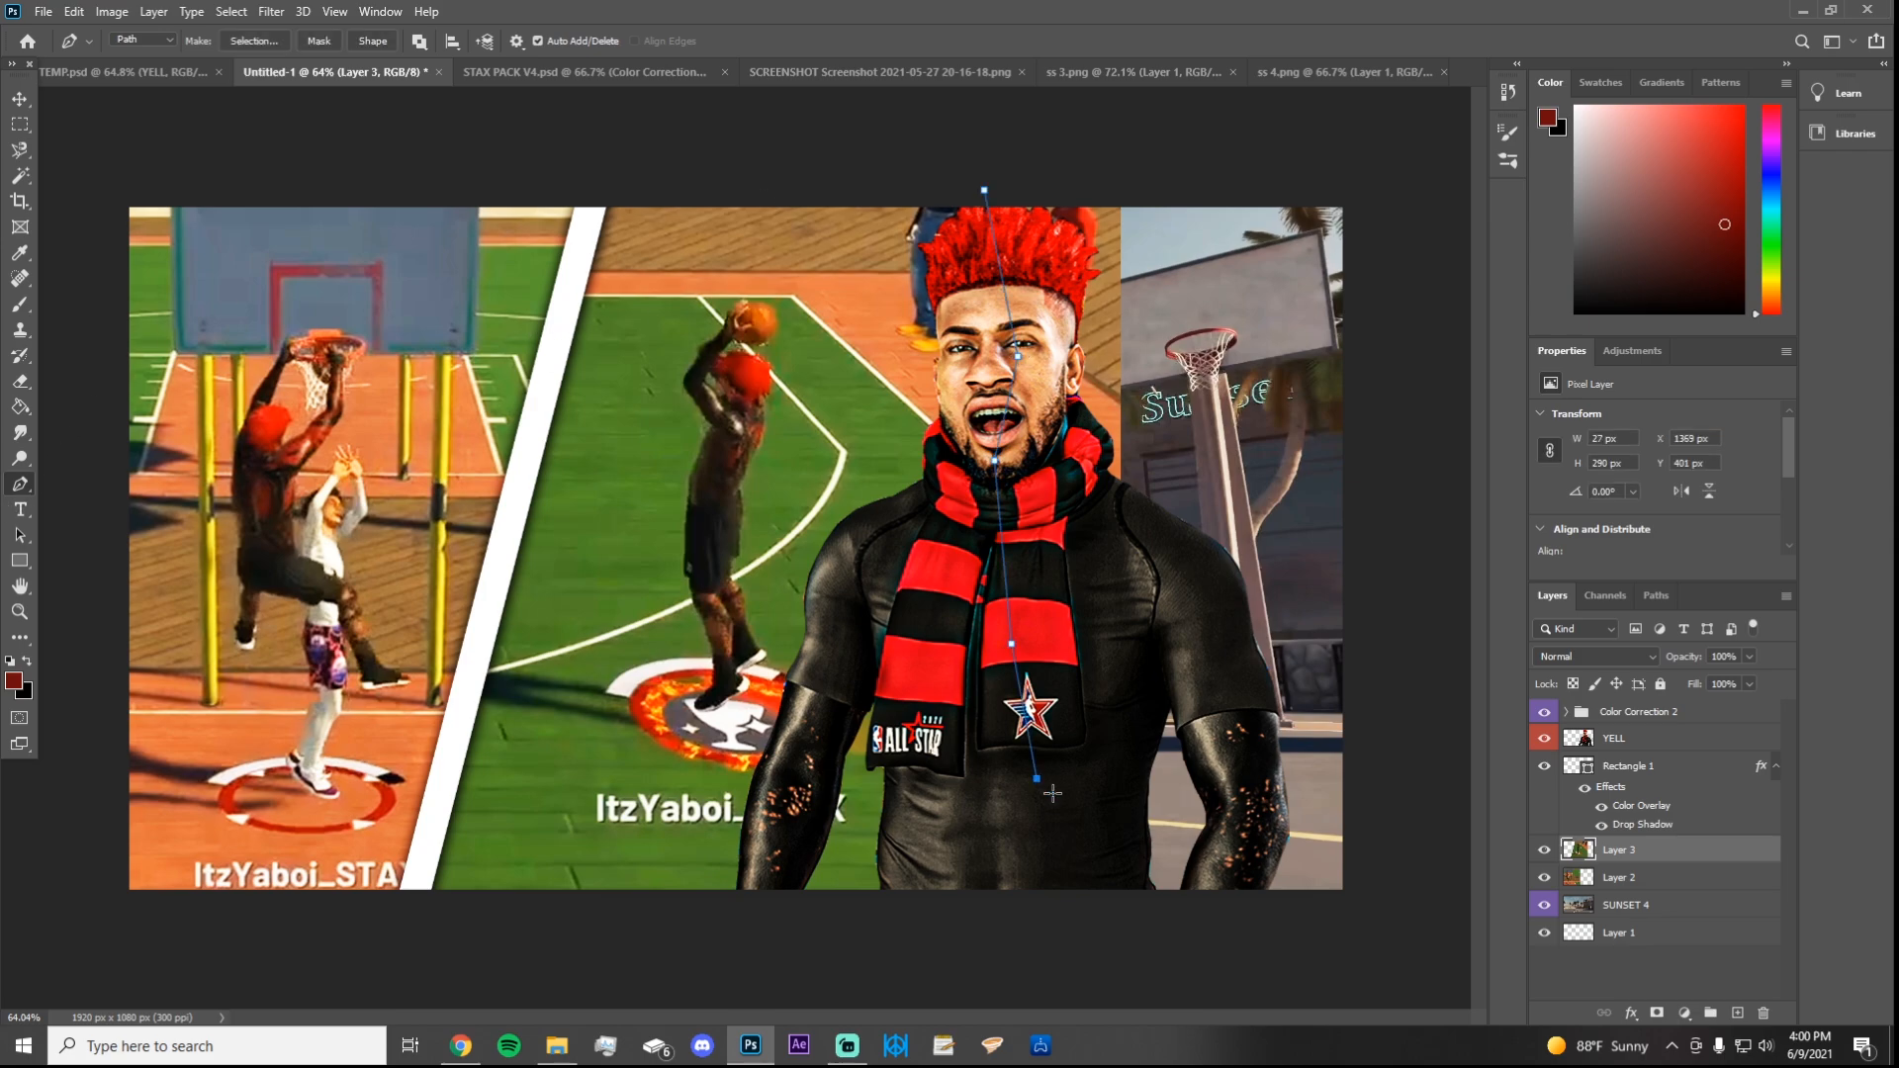
left_click(1199, 910)
left_click(1372, 502)
left_click(1226, 140)
left_click(1046, 139)
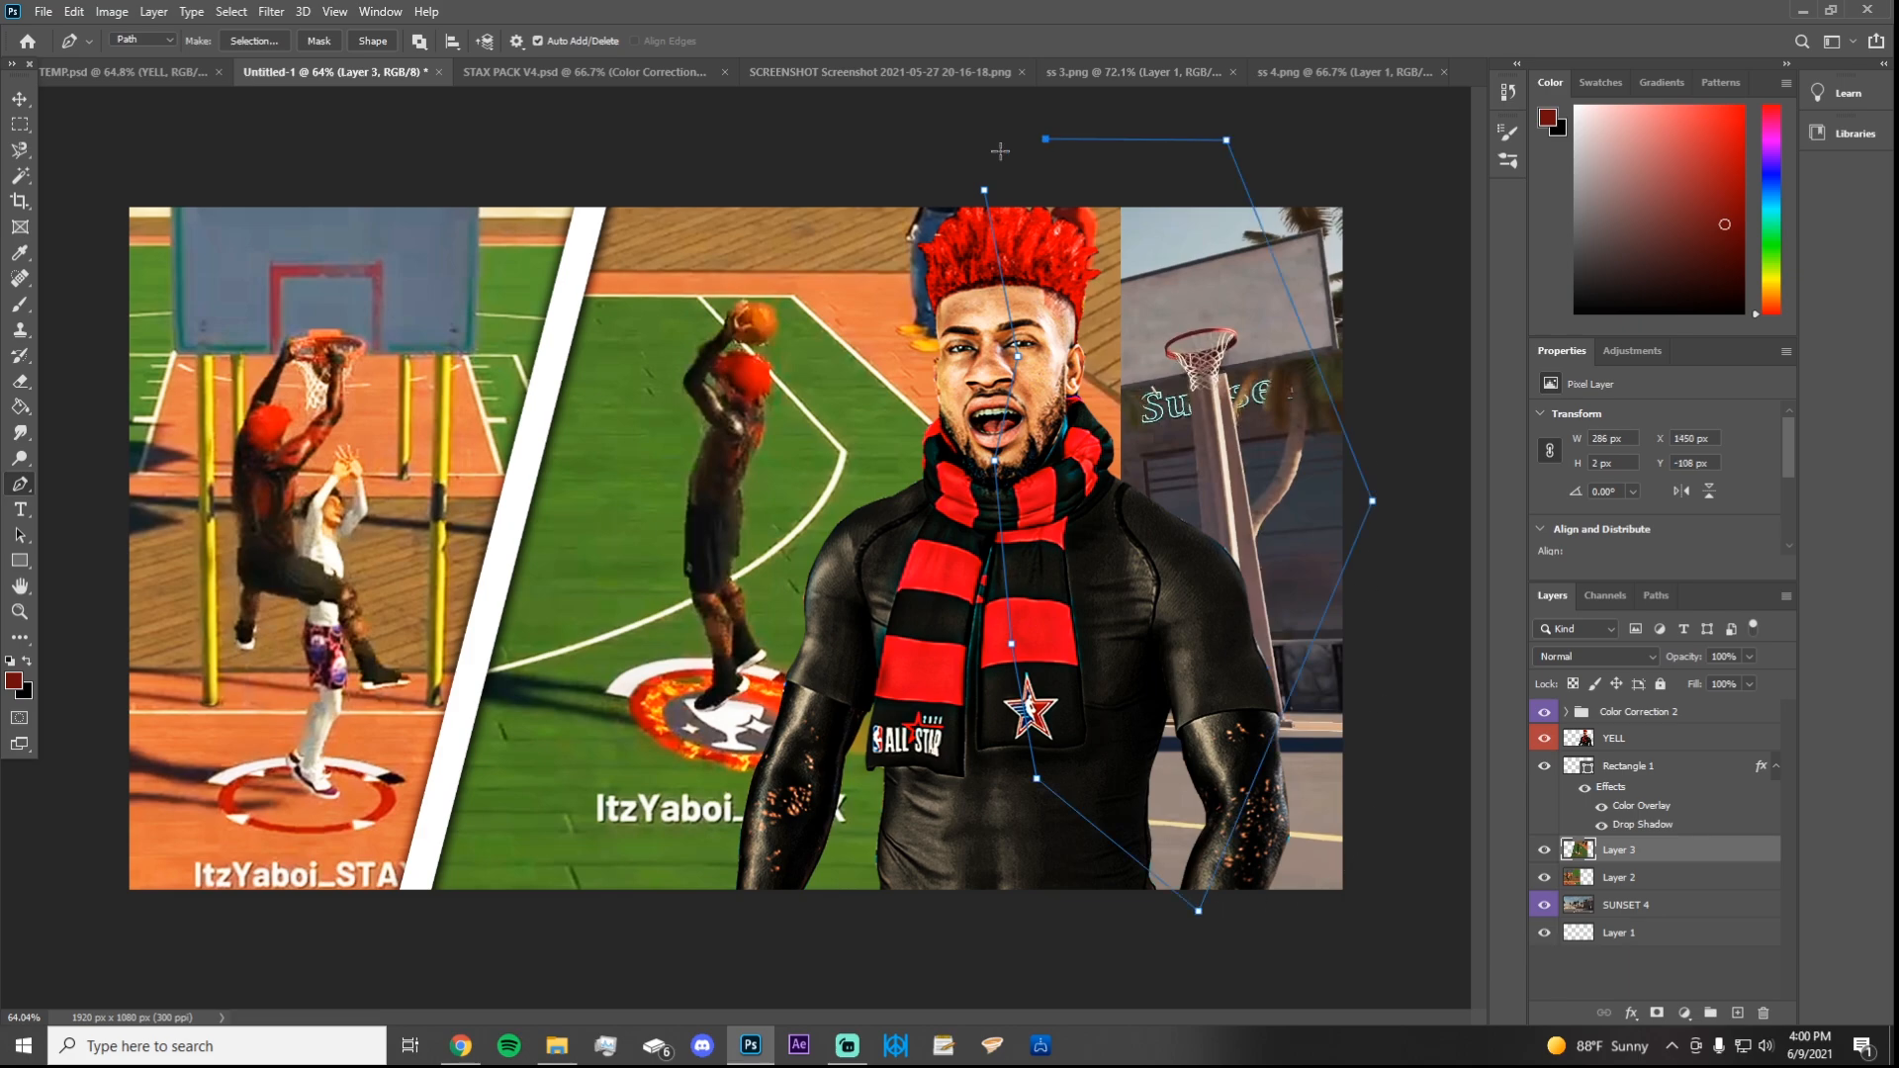
left_click(984, 189)
Step: Convert the closed path into a selection, delete that area from Layer 3, and deselect
right_click(1132, 392)
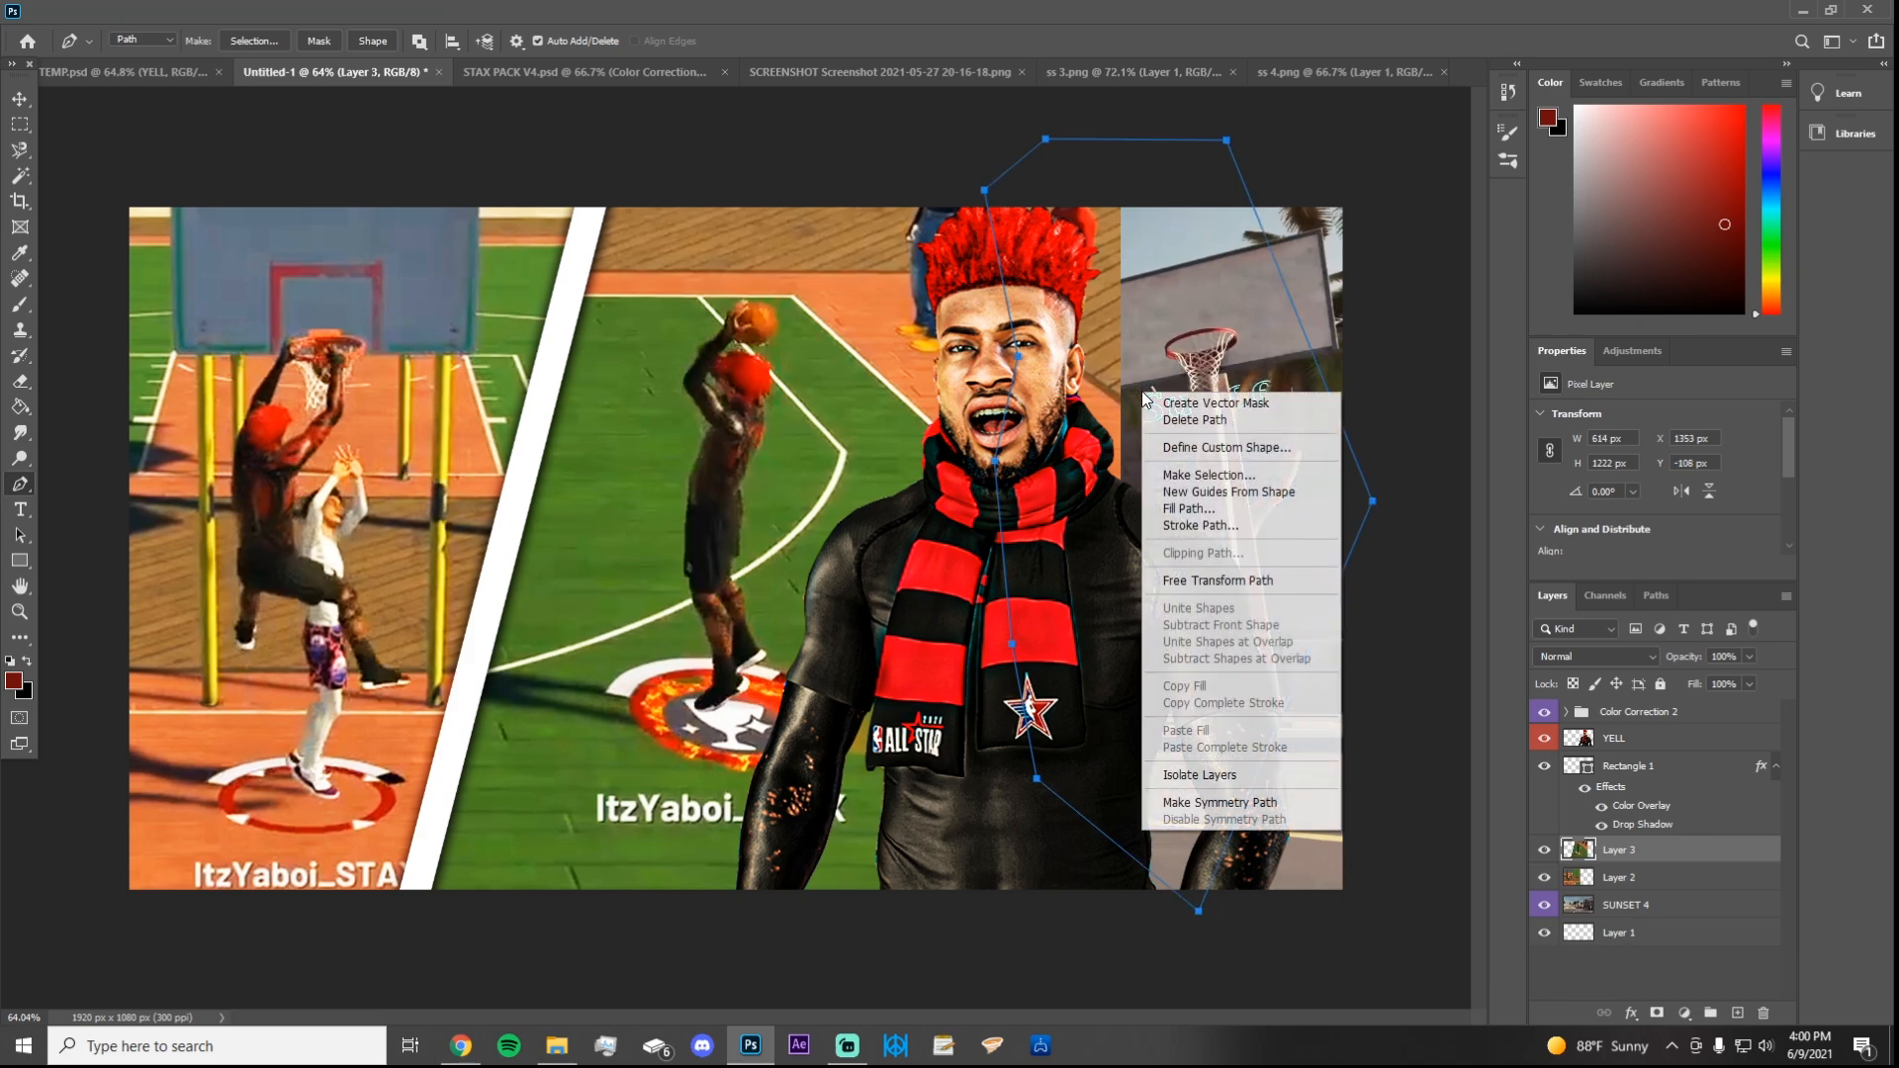
left_click(1268, 472)
left_click(1234, 384)
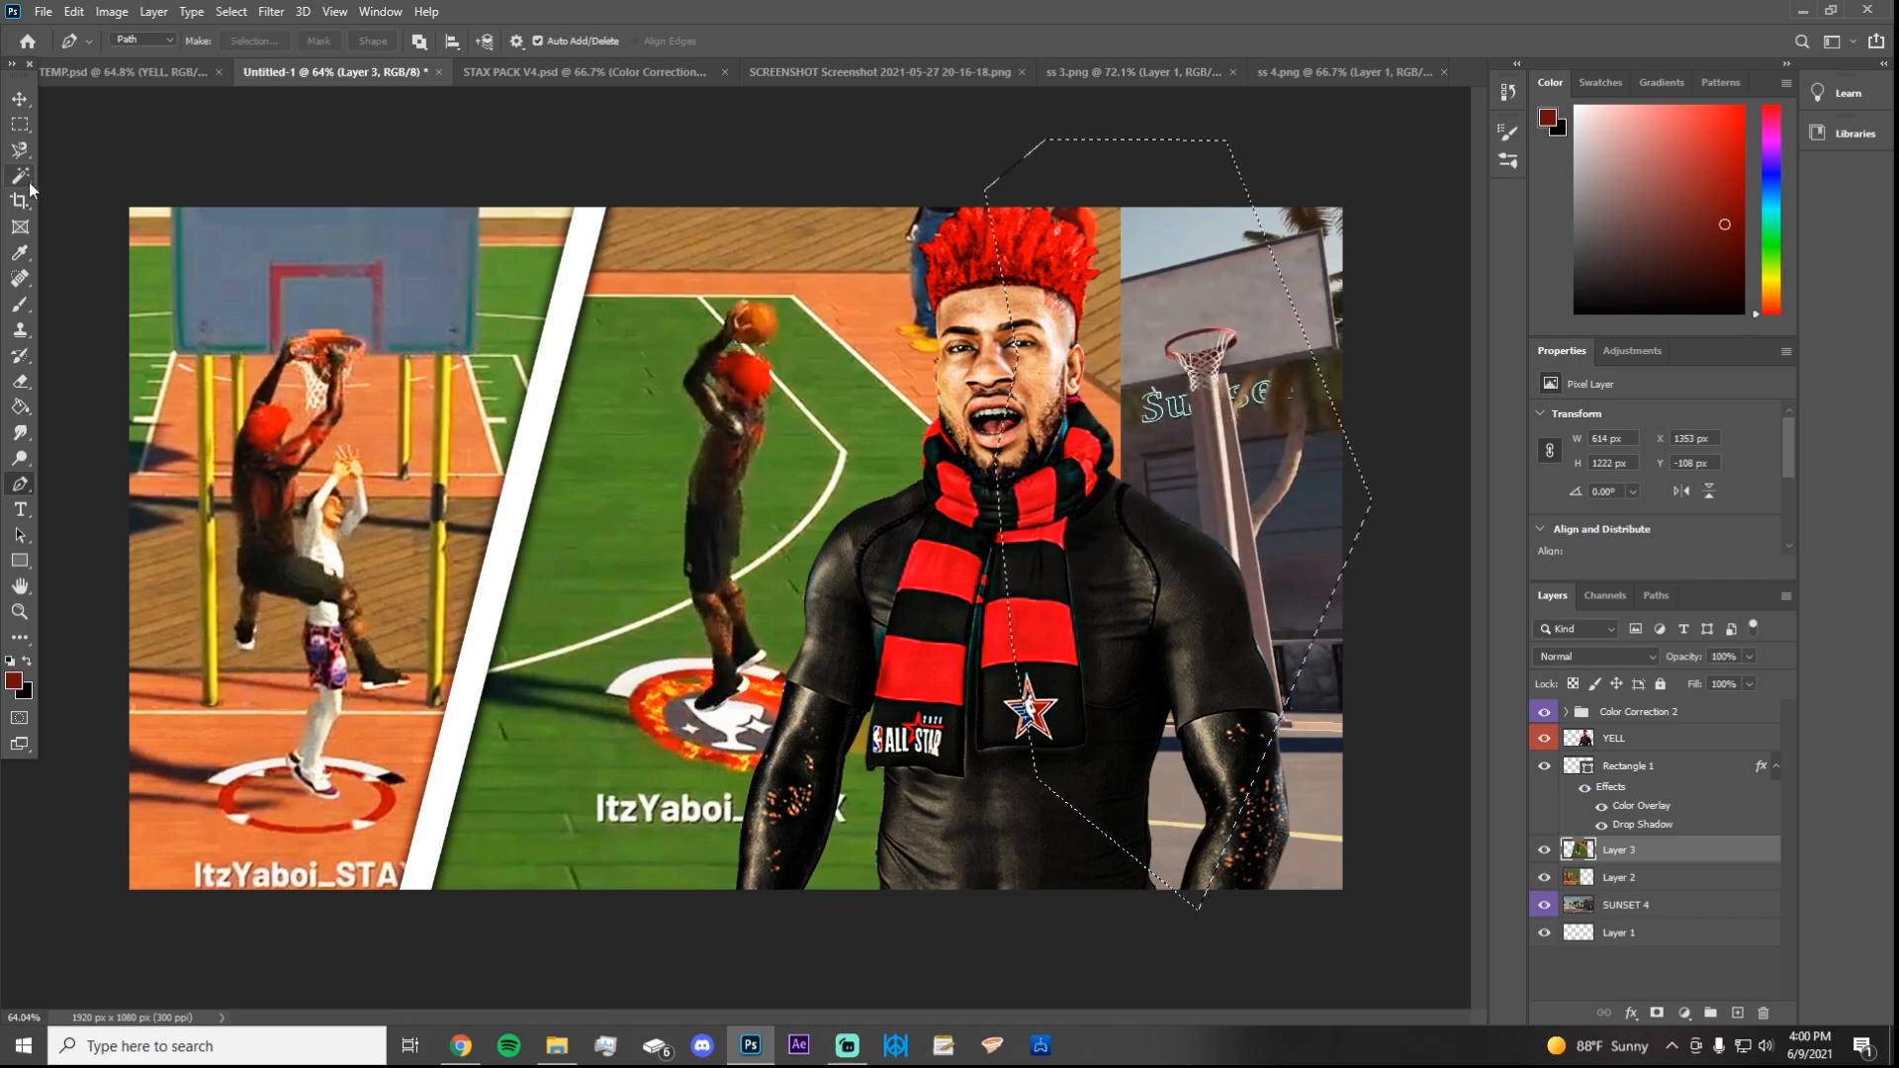
key("v")
key("Delete")
key("ctrl+d")
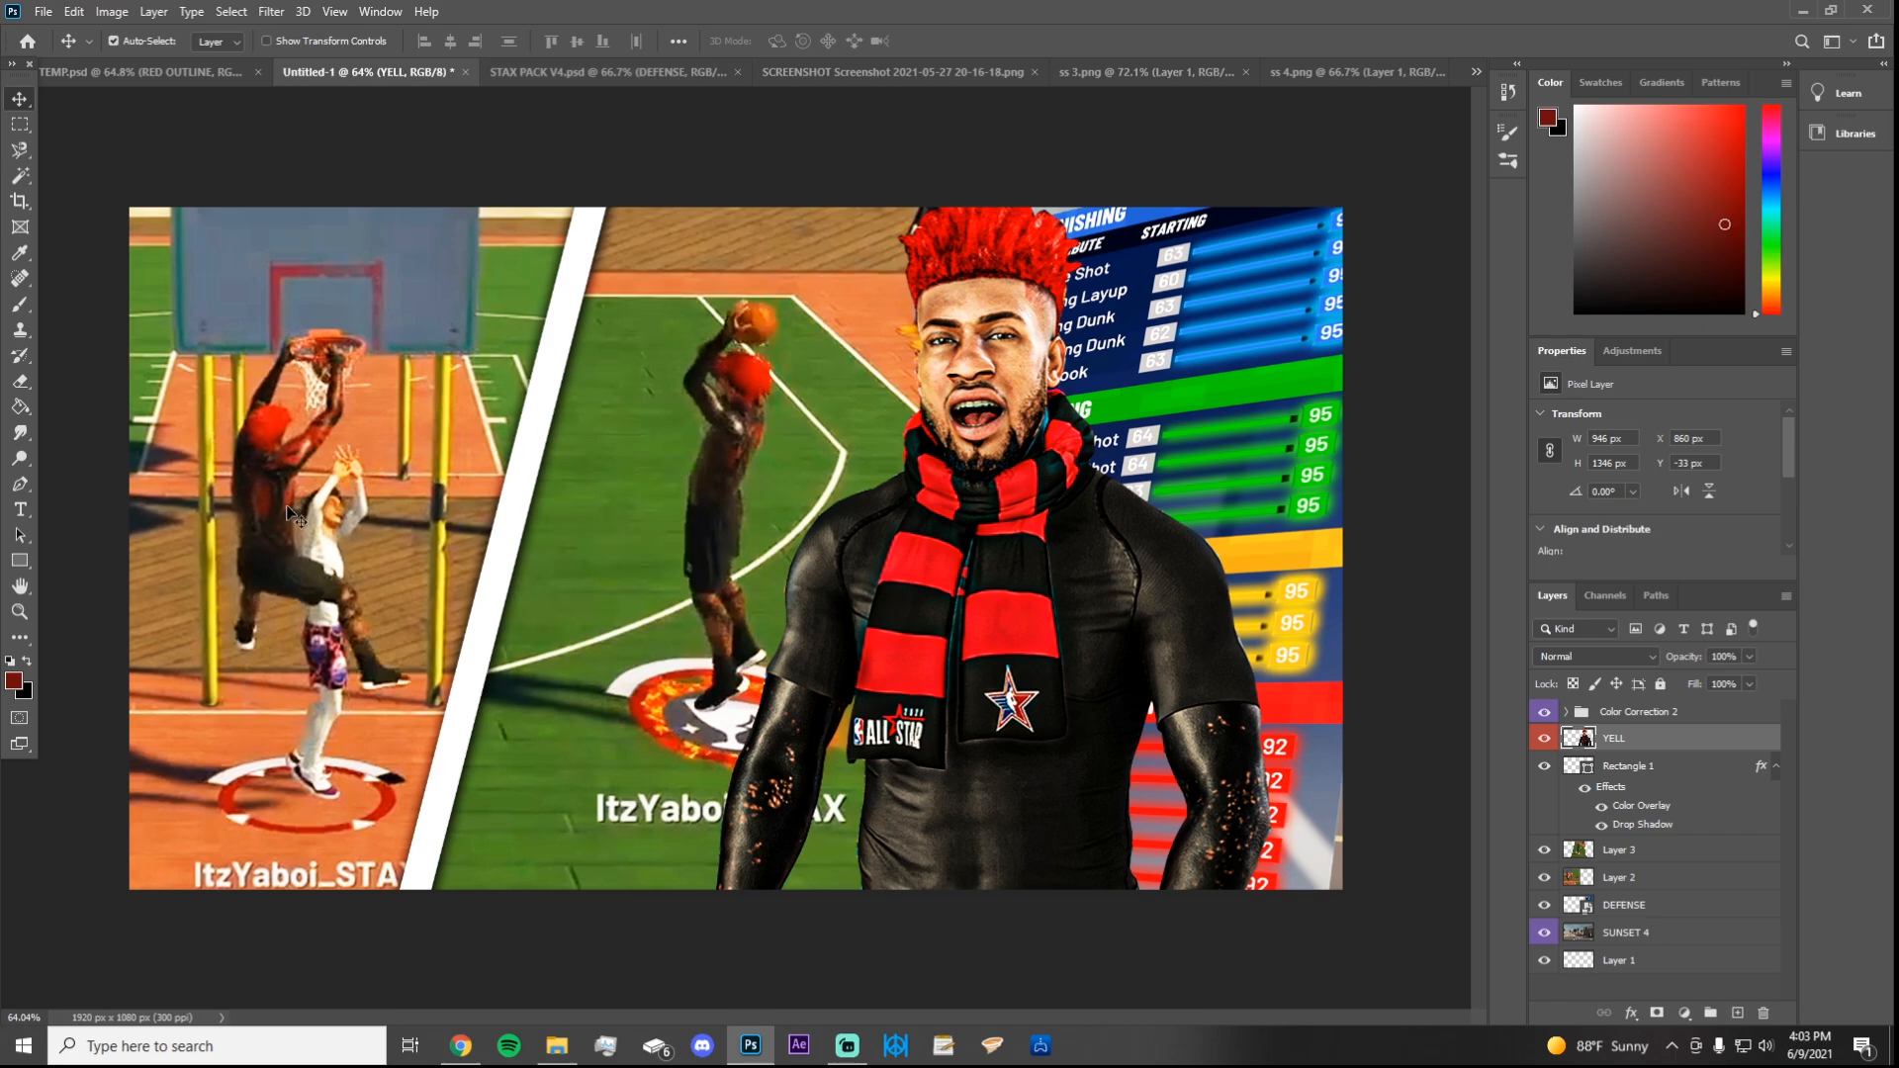
left_click(21, 487)
left_click(20, 99)
left_click_drag(1043, 518, 1016, 582)
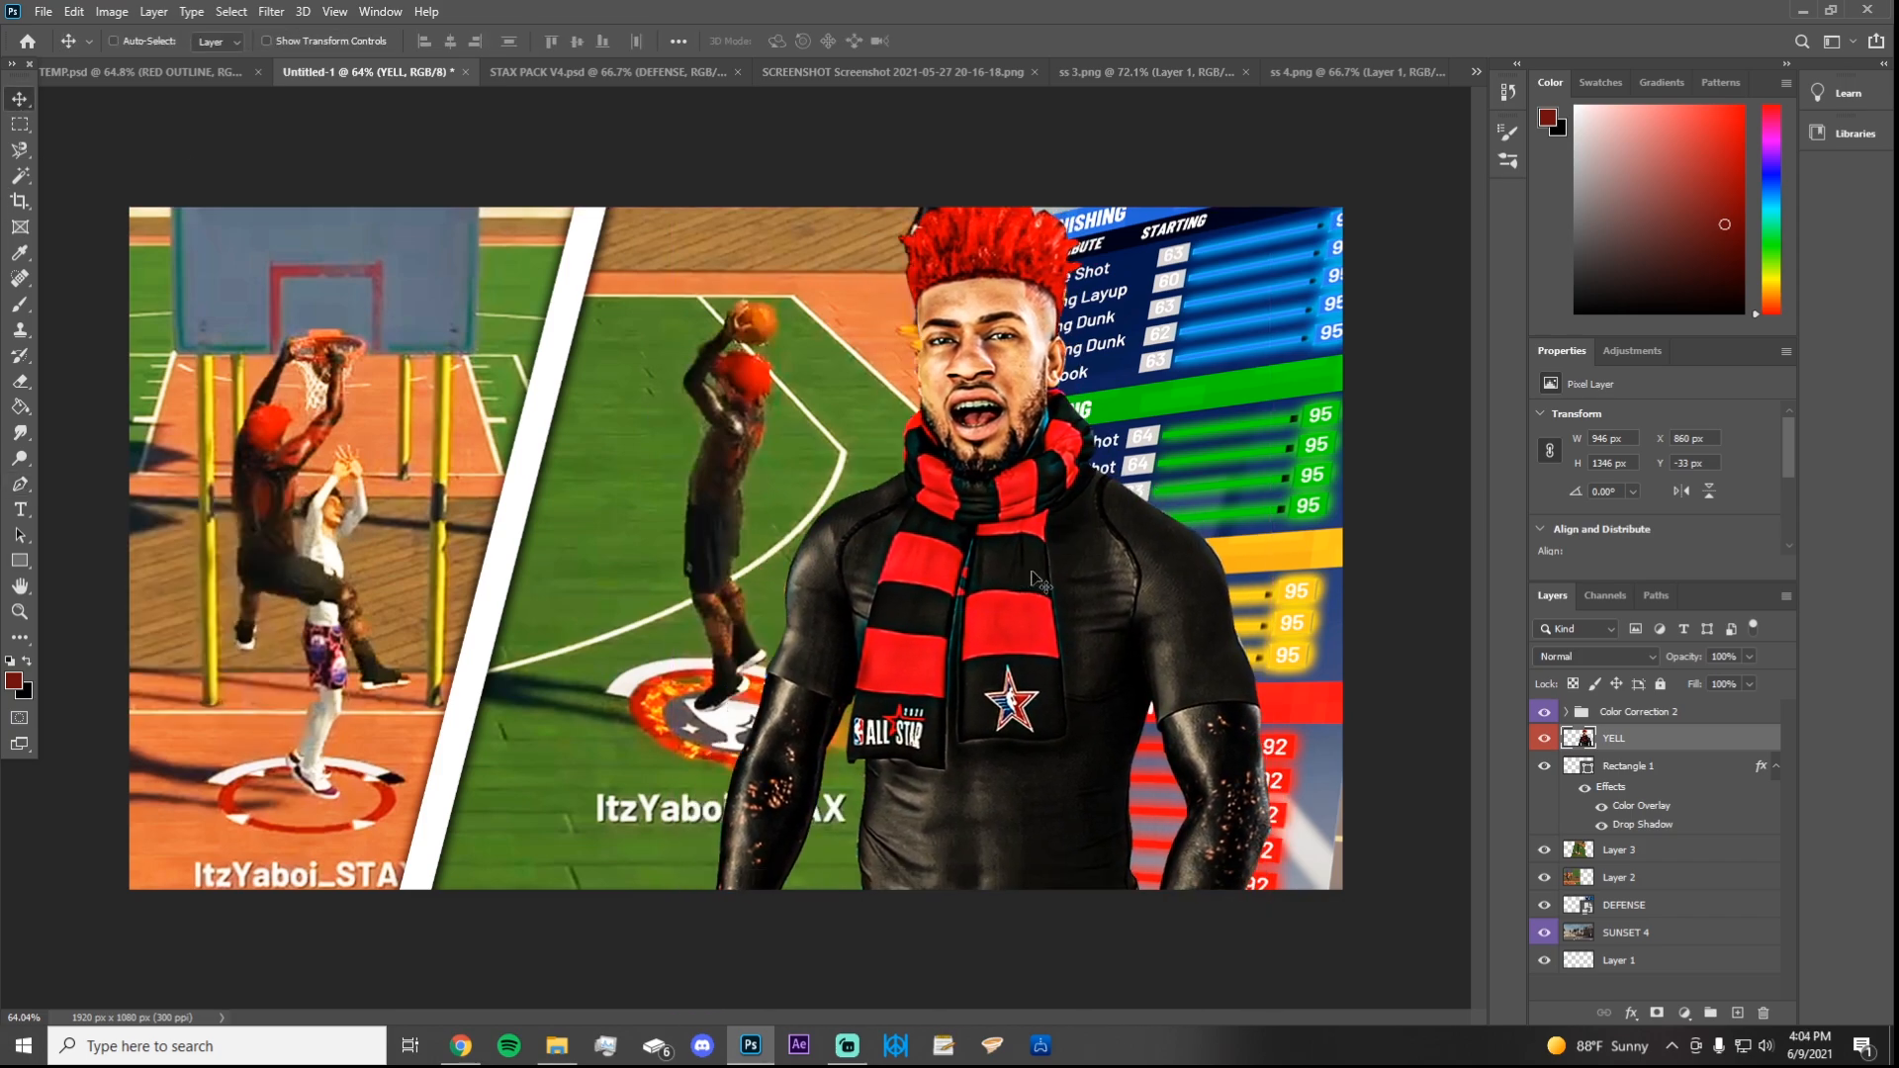
Step: On Layer 3, begin a Pen path at the shooting player's lower shoe and trace the left edge of the leg up to the shorts
left_click(724, 499)
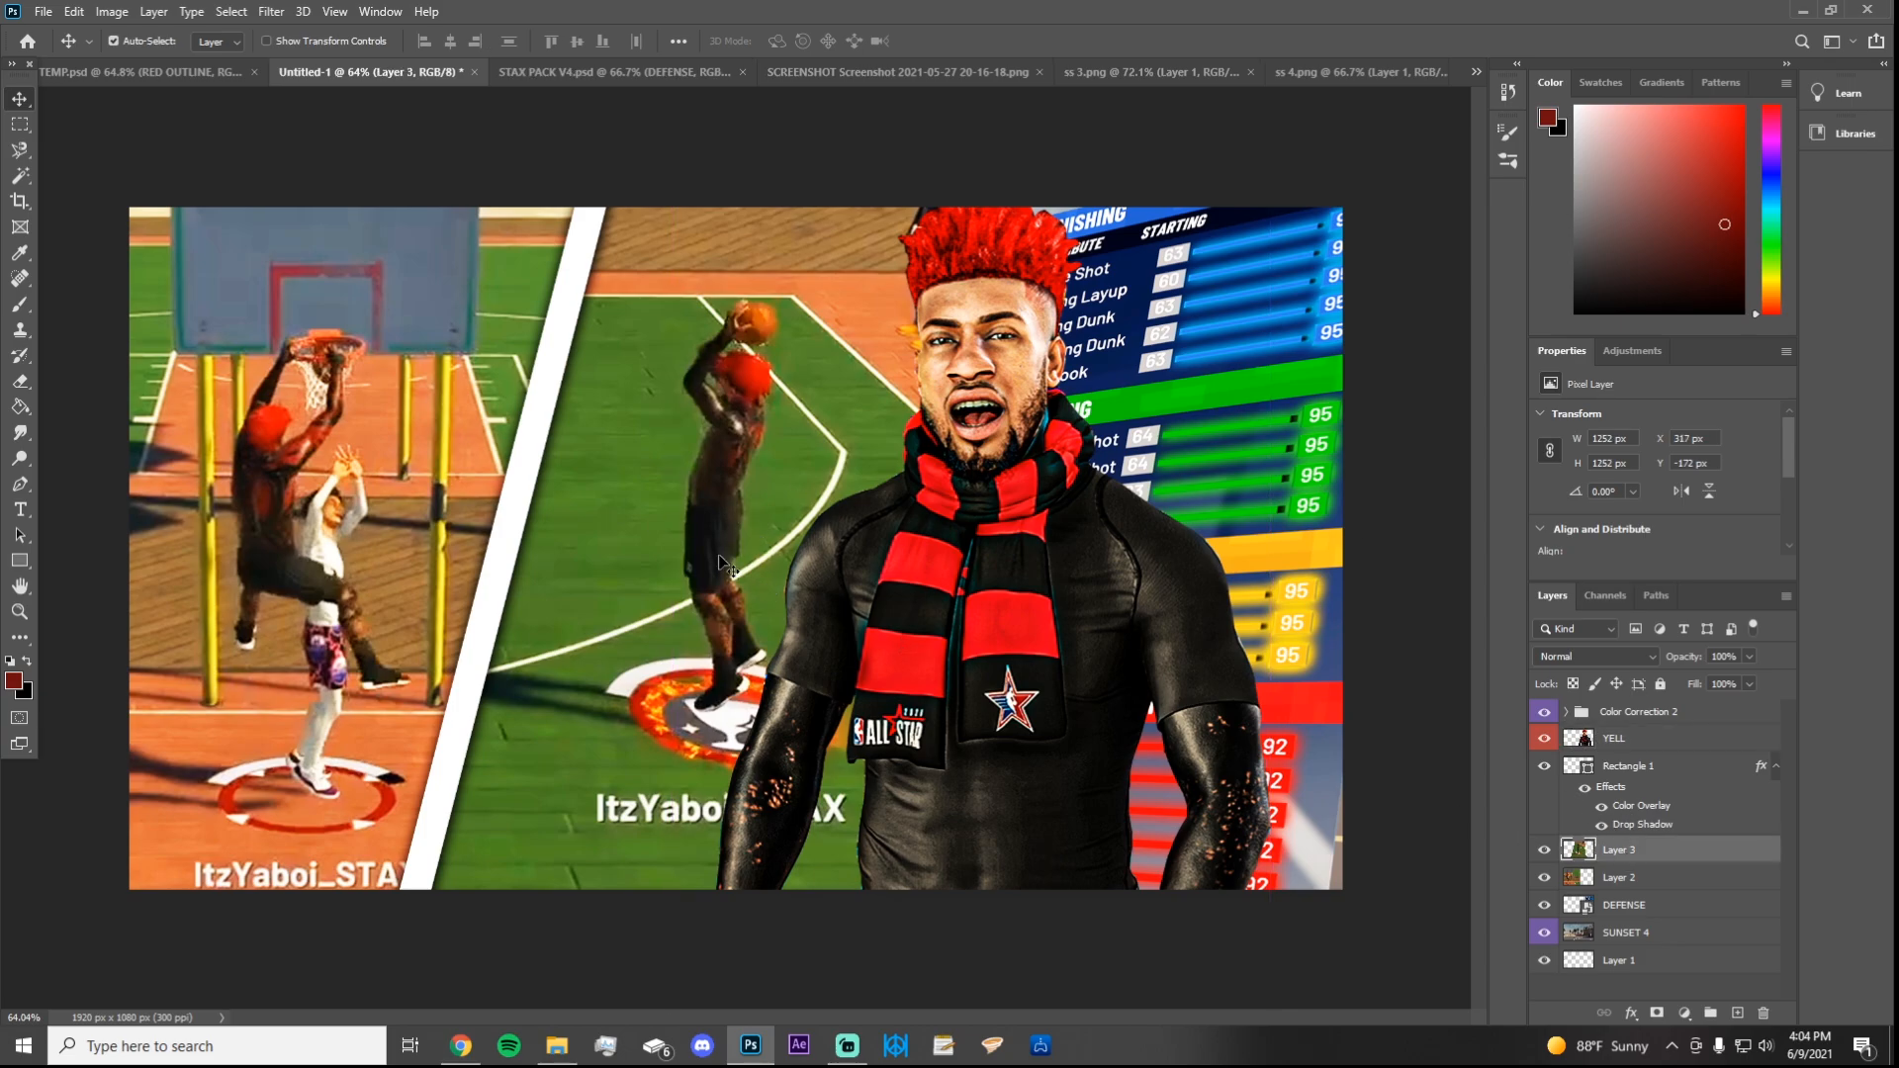
scroll(718, 554, "up", 5)
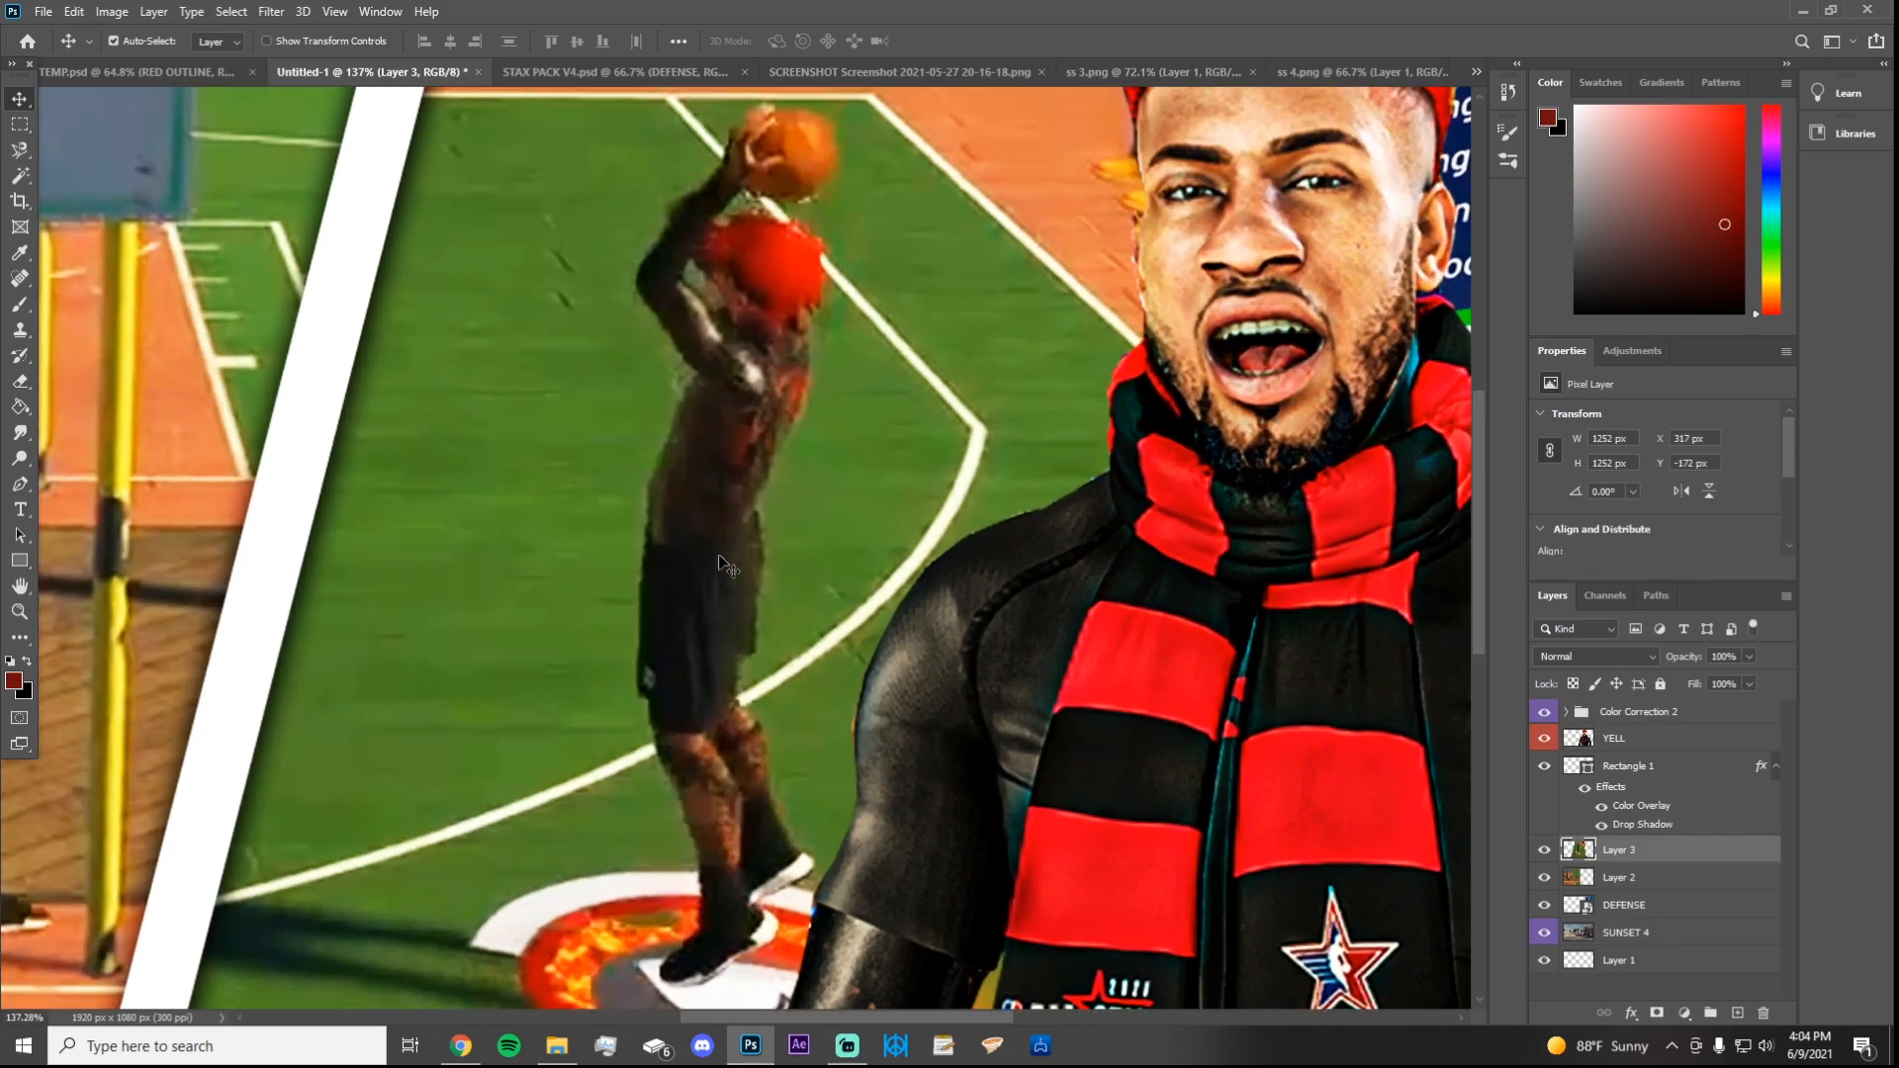
scroll(718, 561, "down", 5)
scroll(718, 554, "up", 4)
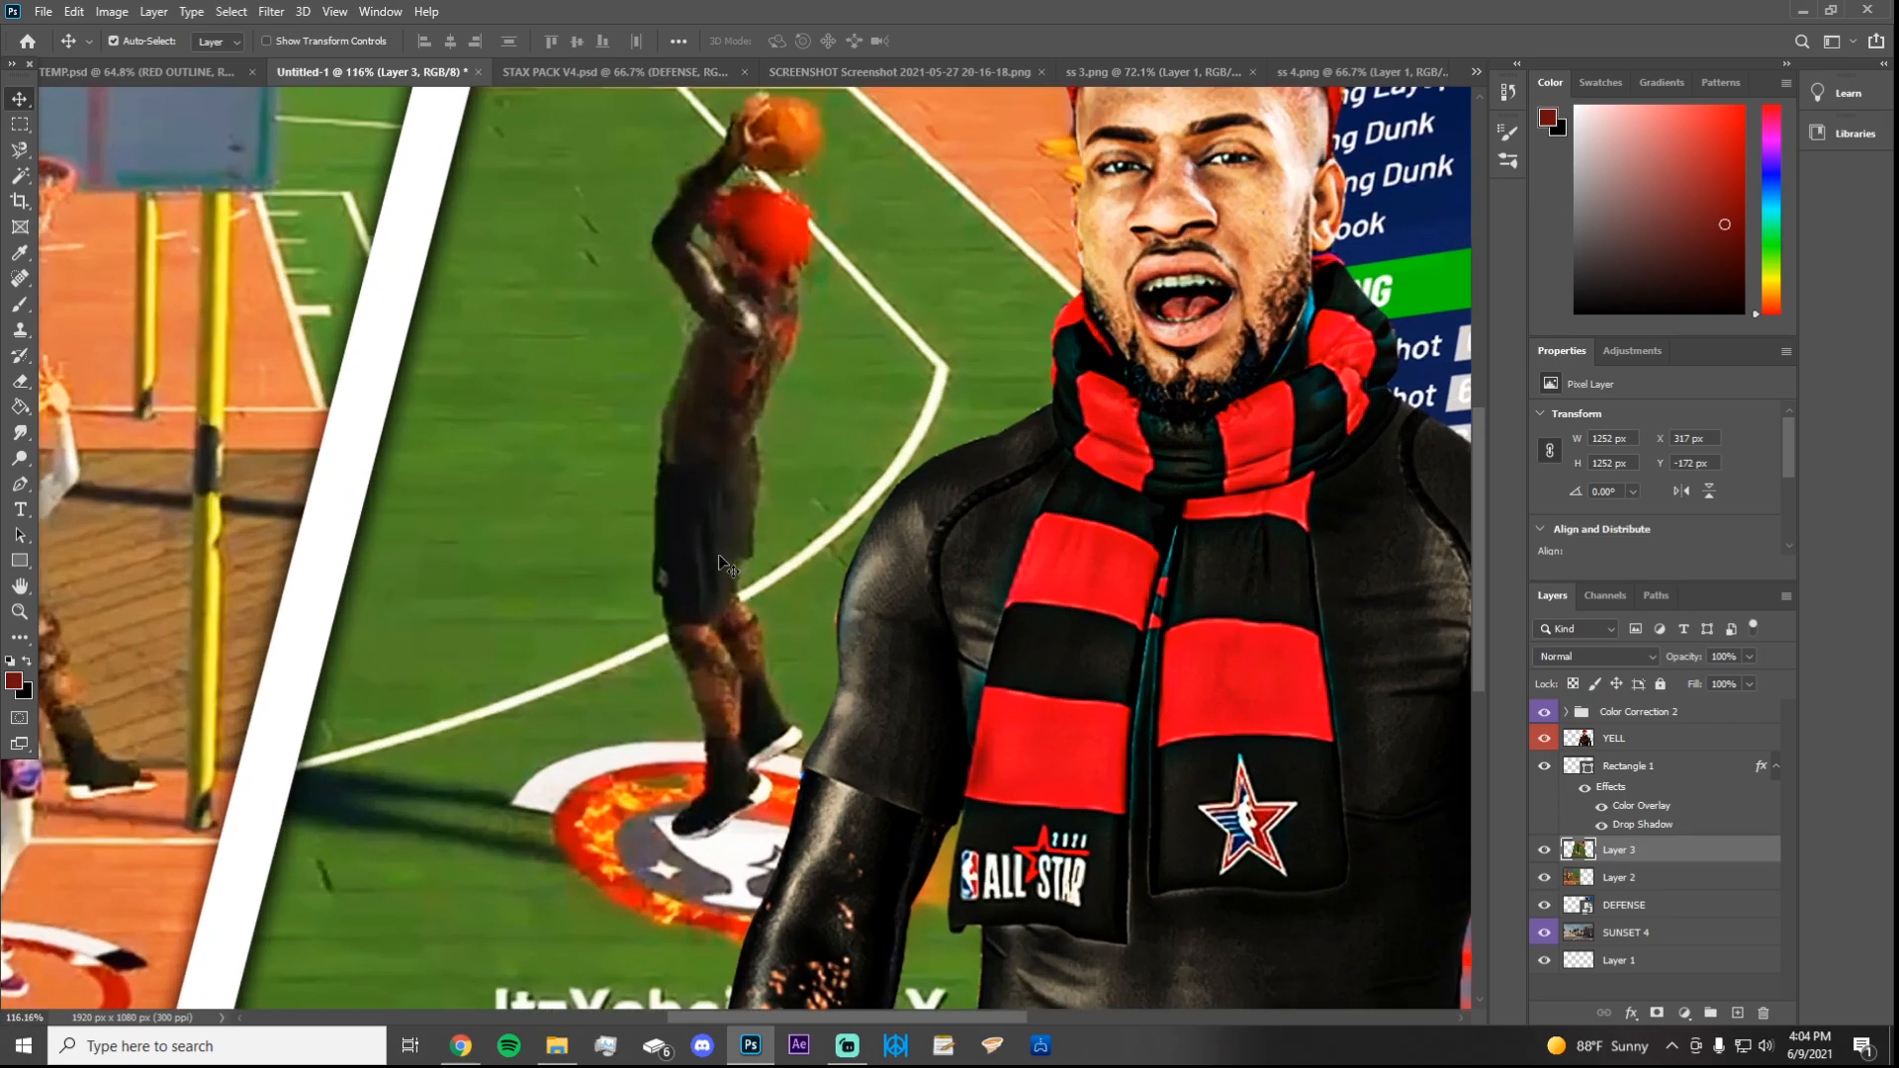
left_click(22, 487)
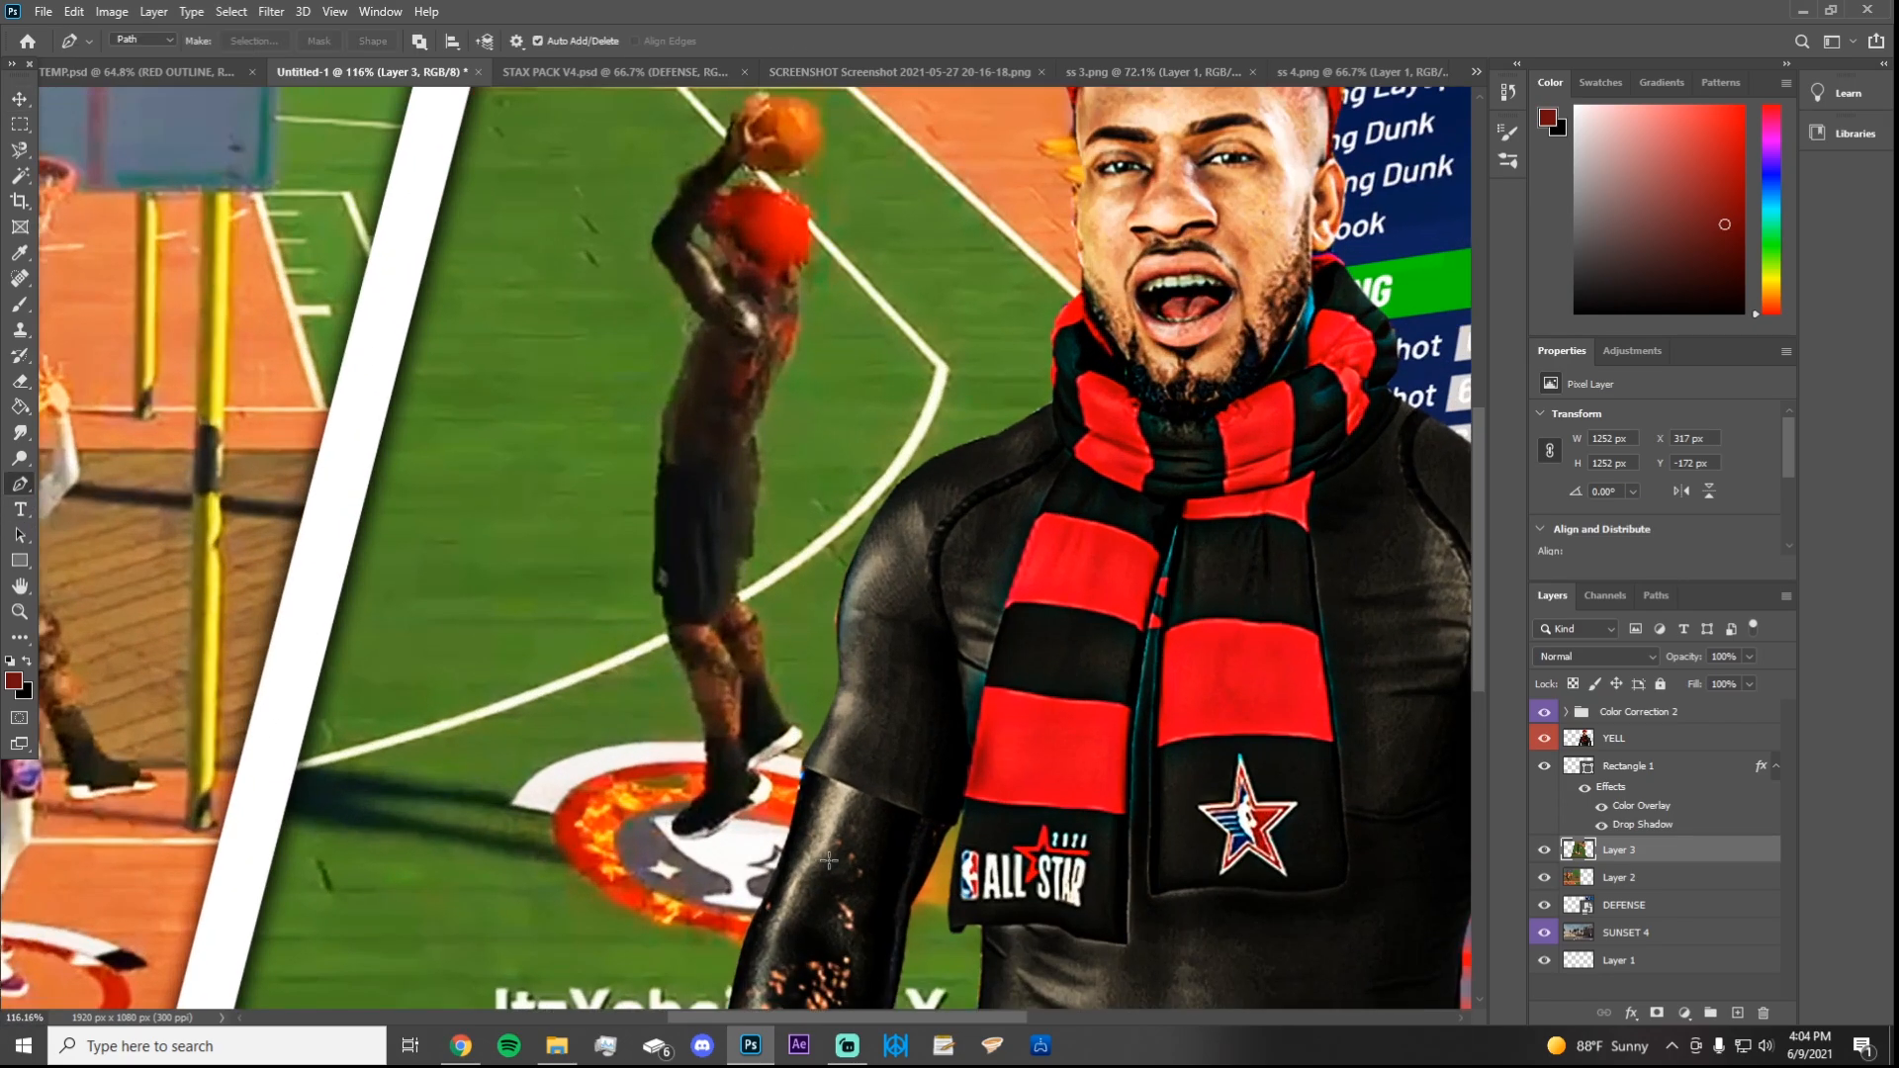
scroll(848, 842, "up", 2)
right_click(20, 487)
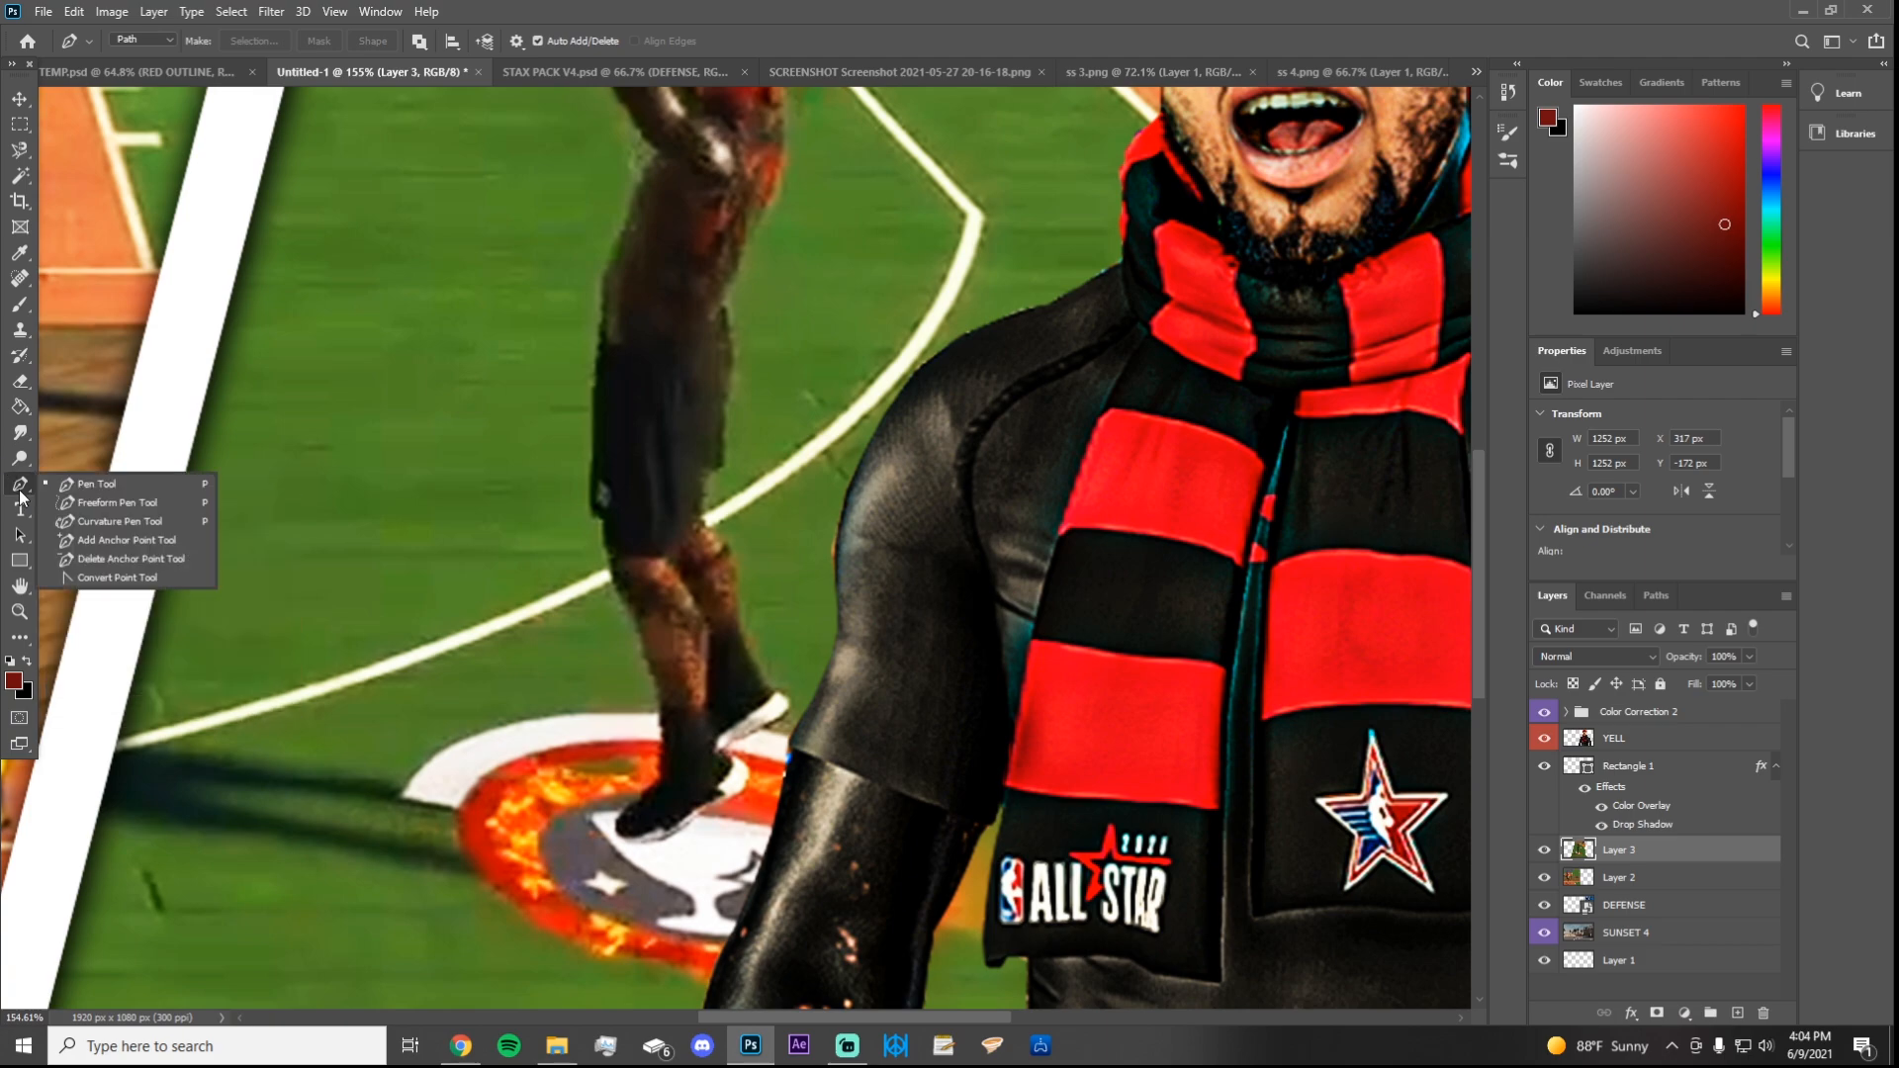
left_click(56, 485)
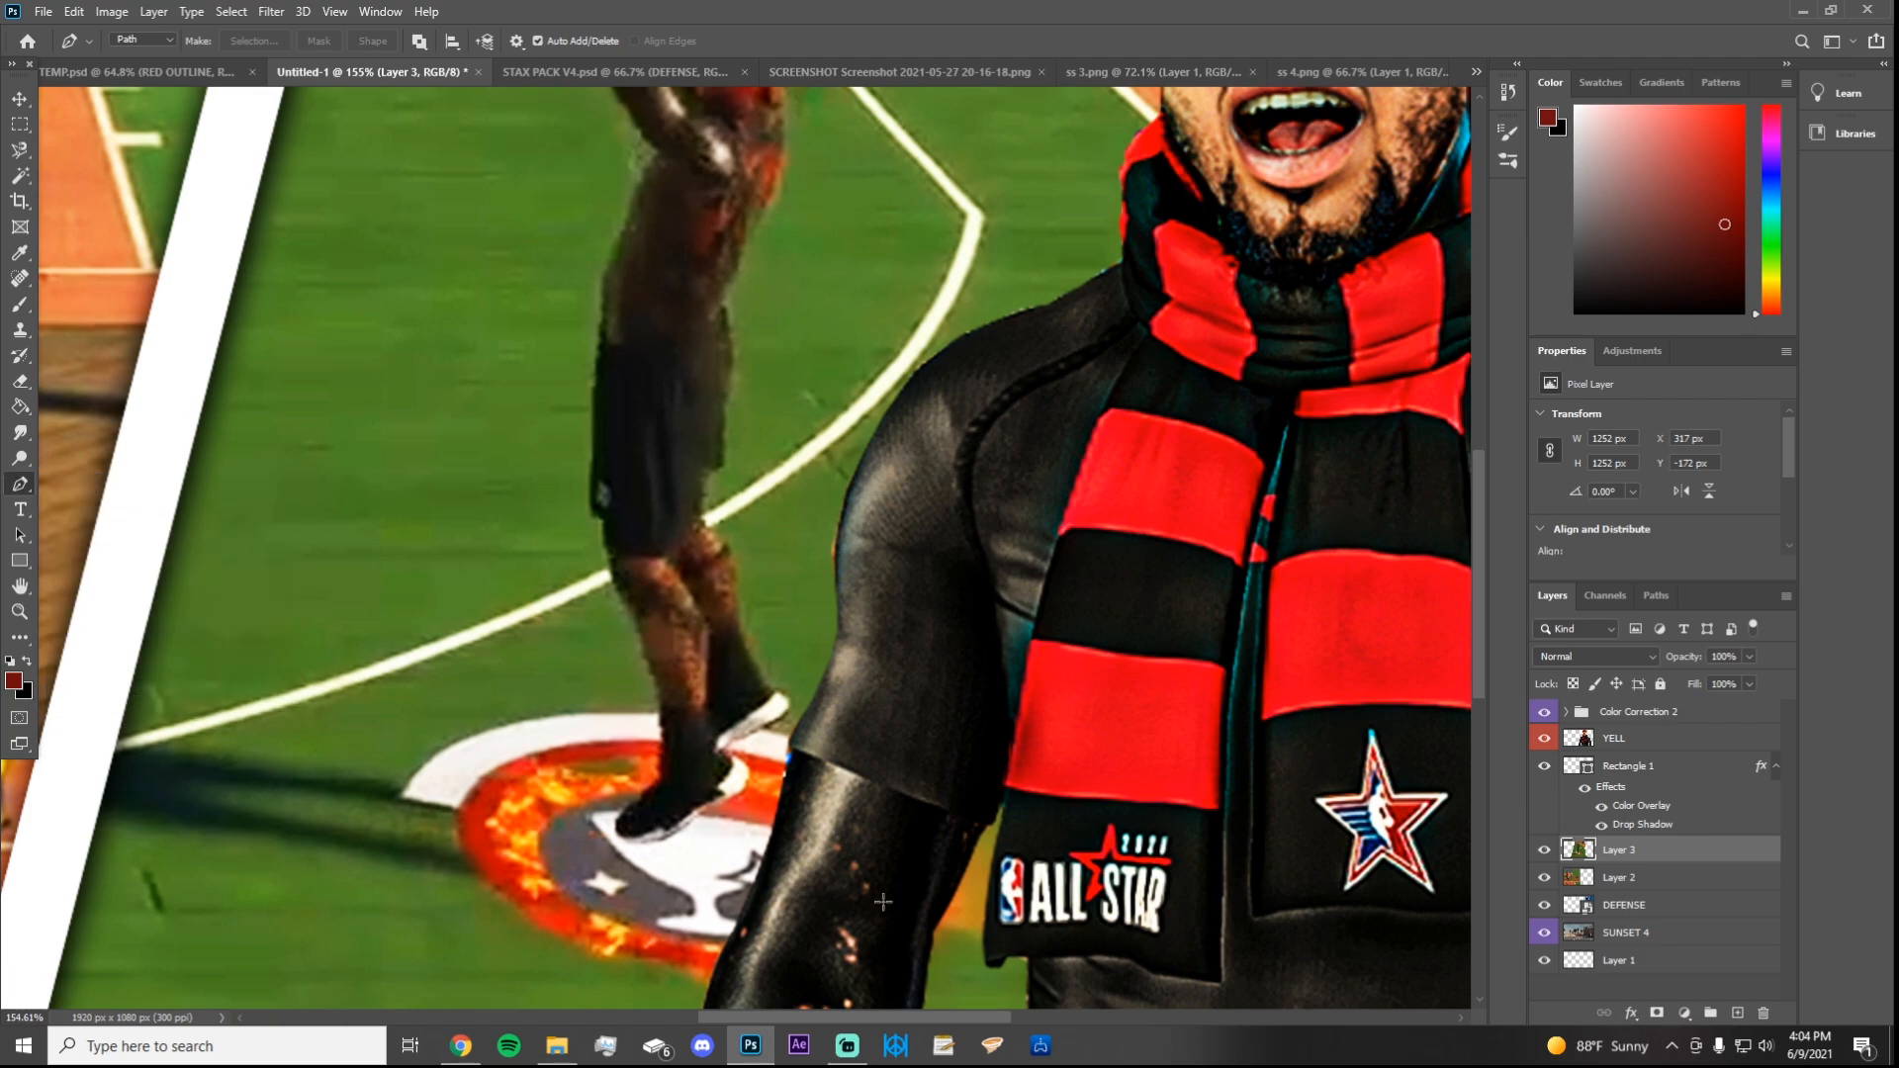
scroll(678, 826, "up", 2)
left_click(680, 834)
left_click(645, 848)
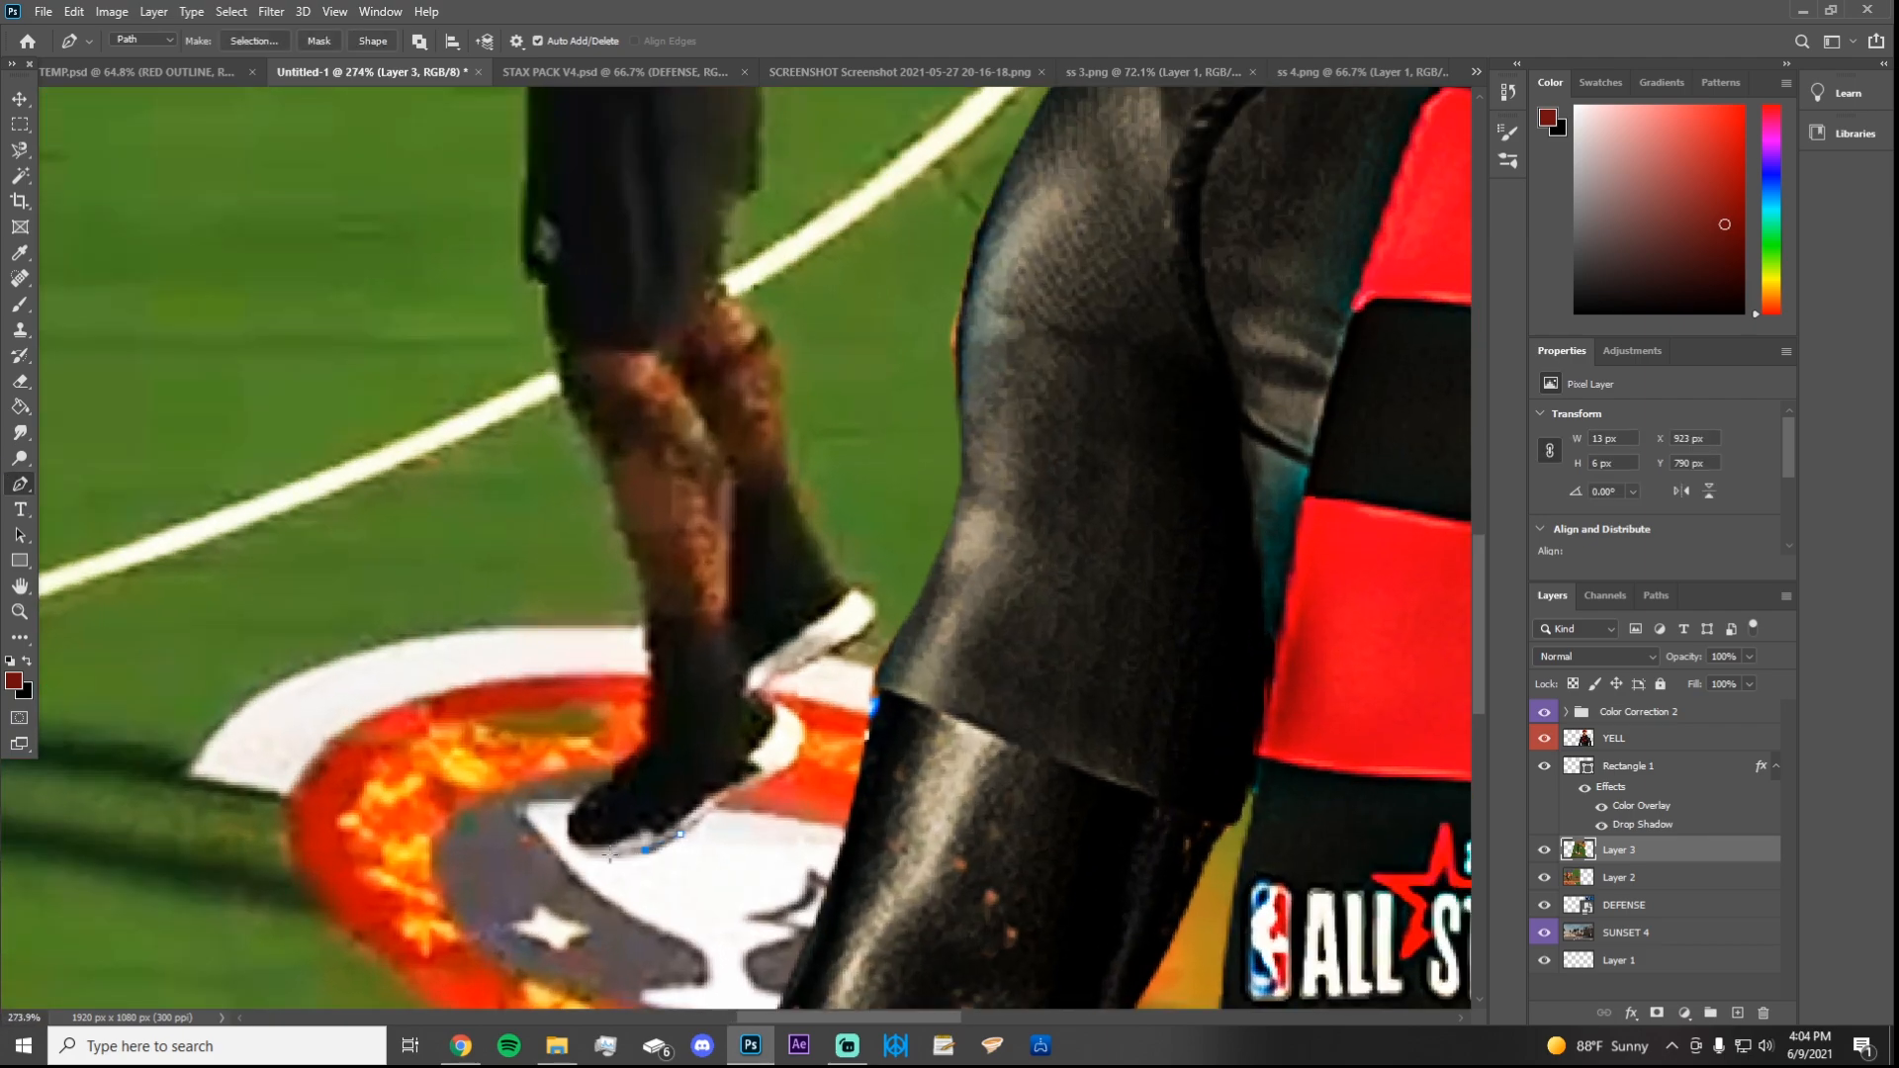
left_click(574, 847)
left_click(580, 795)
left_click(617, 772)
left_click(645, 759)
left_click(654, 734)
left_click(656, 690)
left_click(577, 390)
left_click(528, 264)
Step: Continue the path up the left edge of the shooting player's torso and raised arm, and around the hand and basketball
scroll(530, 260, "up", 2)
scroll(539, 361, "up", 3)
left_click(586, 559)
left_click(613, 466)
left_click(643, 423)
left_click(581, 336)
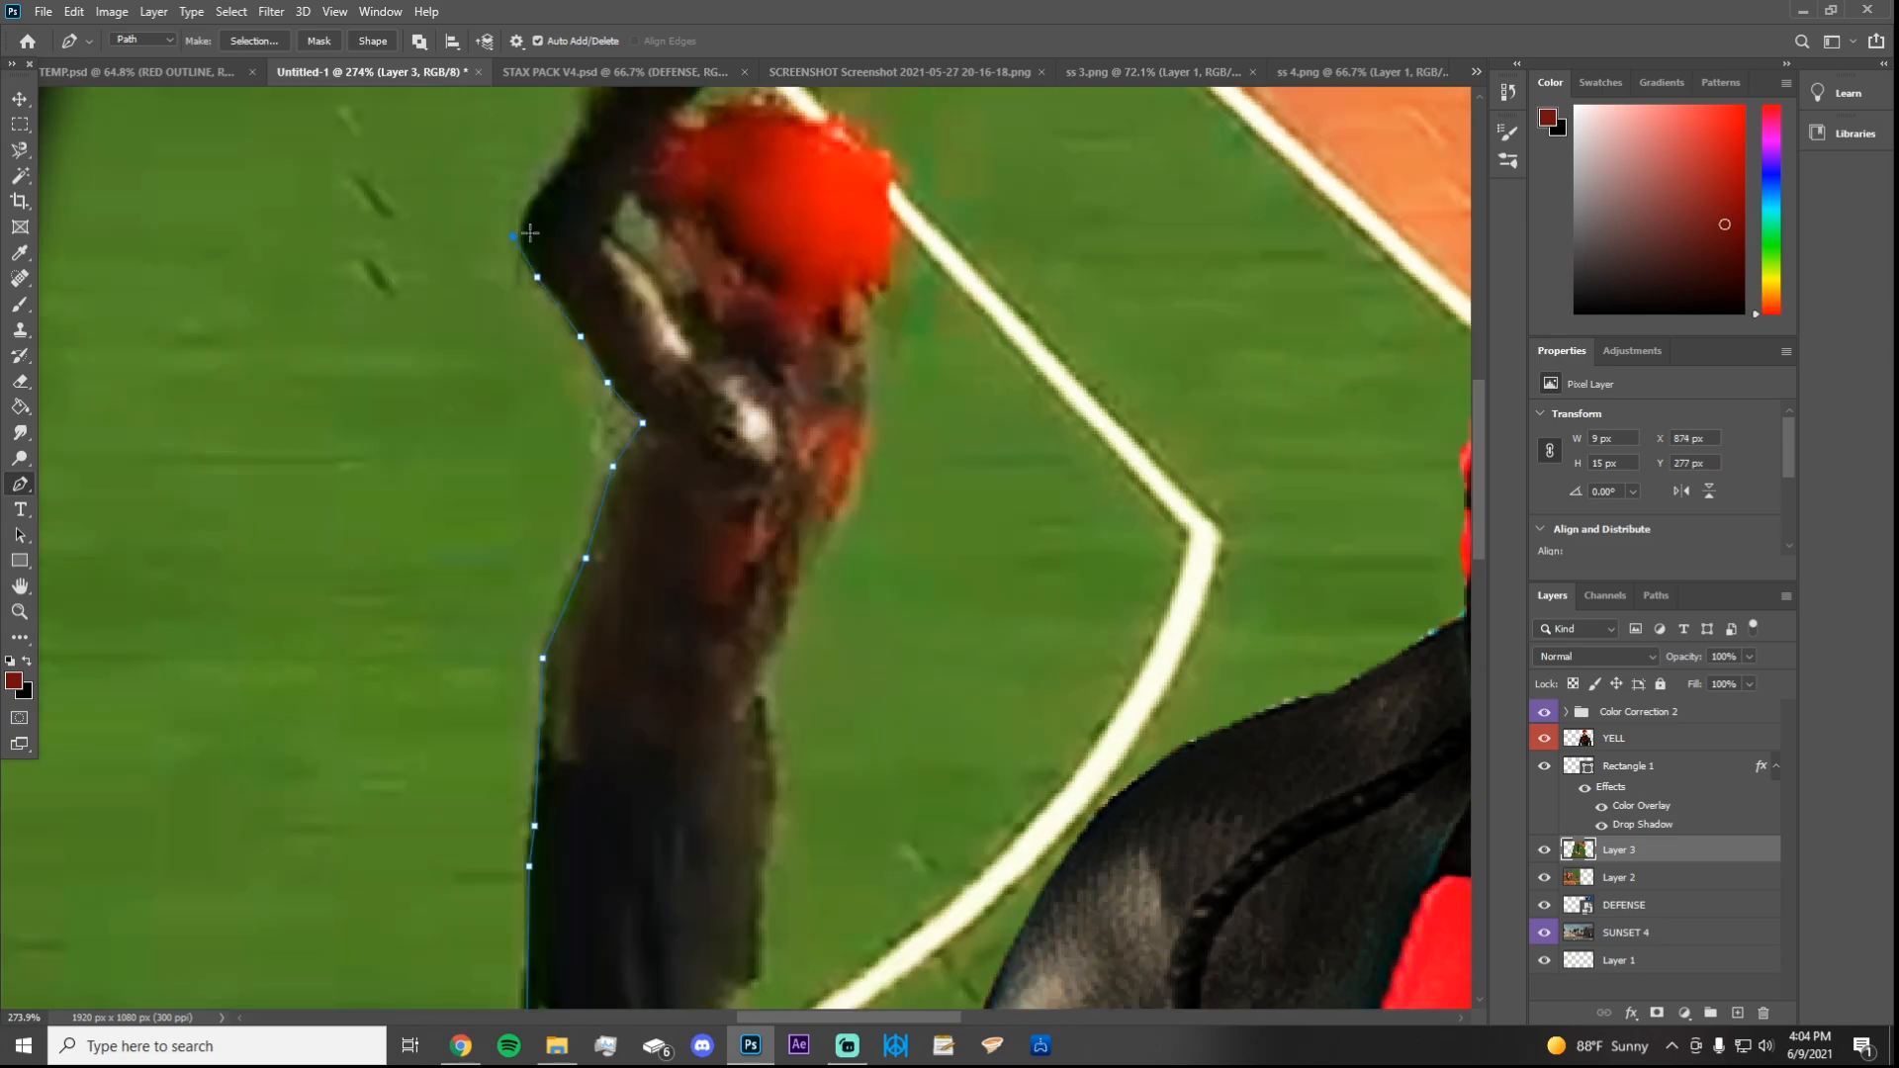
left_click(518, 240)
scroll(521, 233, "up", 1)
scroll(570, 297, "up", 3)
left_click(710, 311)
left_click(832, 264)
left_click(861, 435)
left_click(848, 447)
left_click(769, 451)
left_click(672, 502)
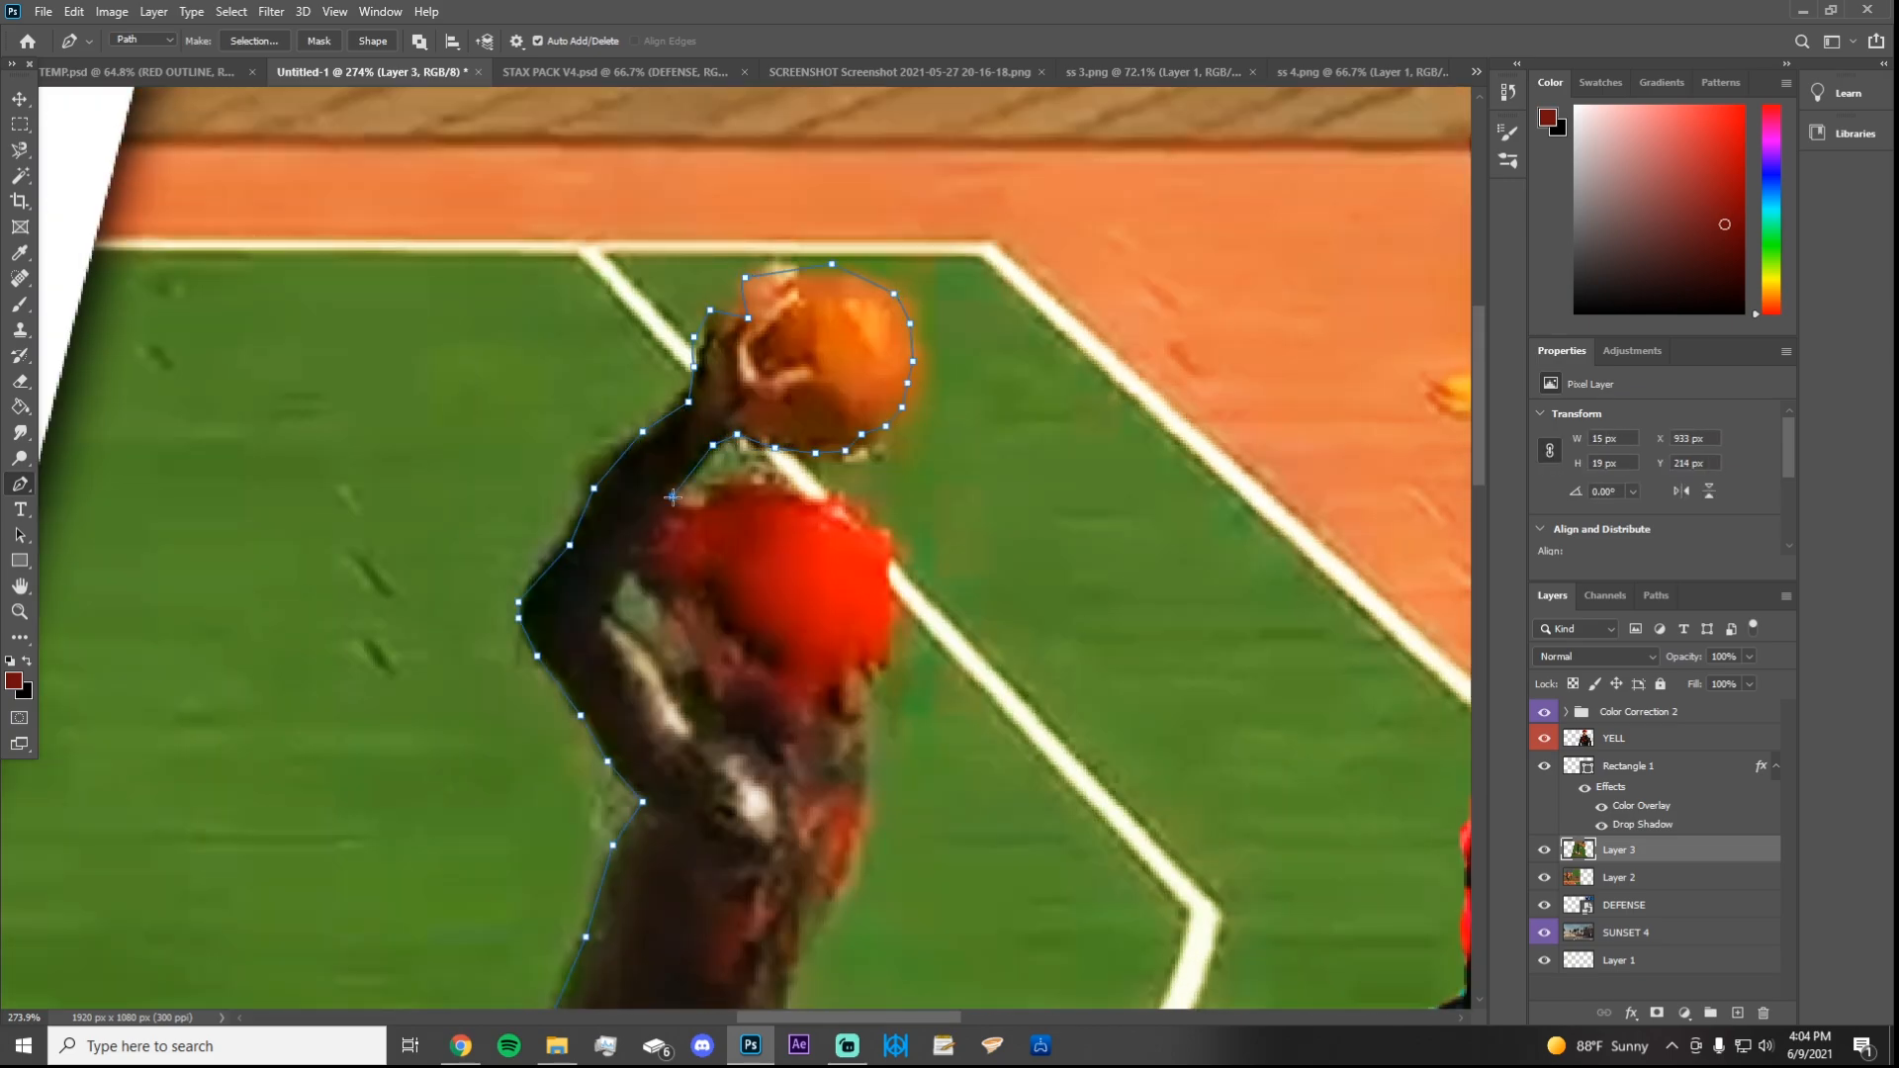
Step: Trace the path around the shooting player's red hair and down the right edge of the torso and shorts to the knee
left_click(801, 489)
left_click(880, 670)
scroll(869, 732, "down", 2)
left_click(761, 849)
scroll(756, 841, "down", 4)
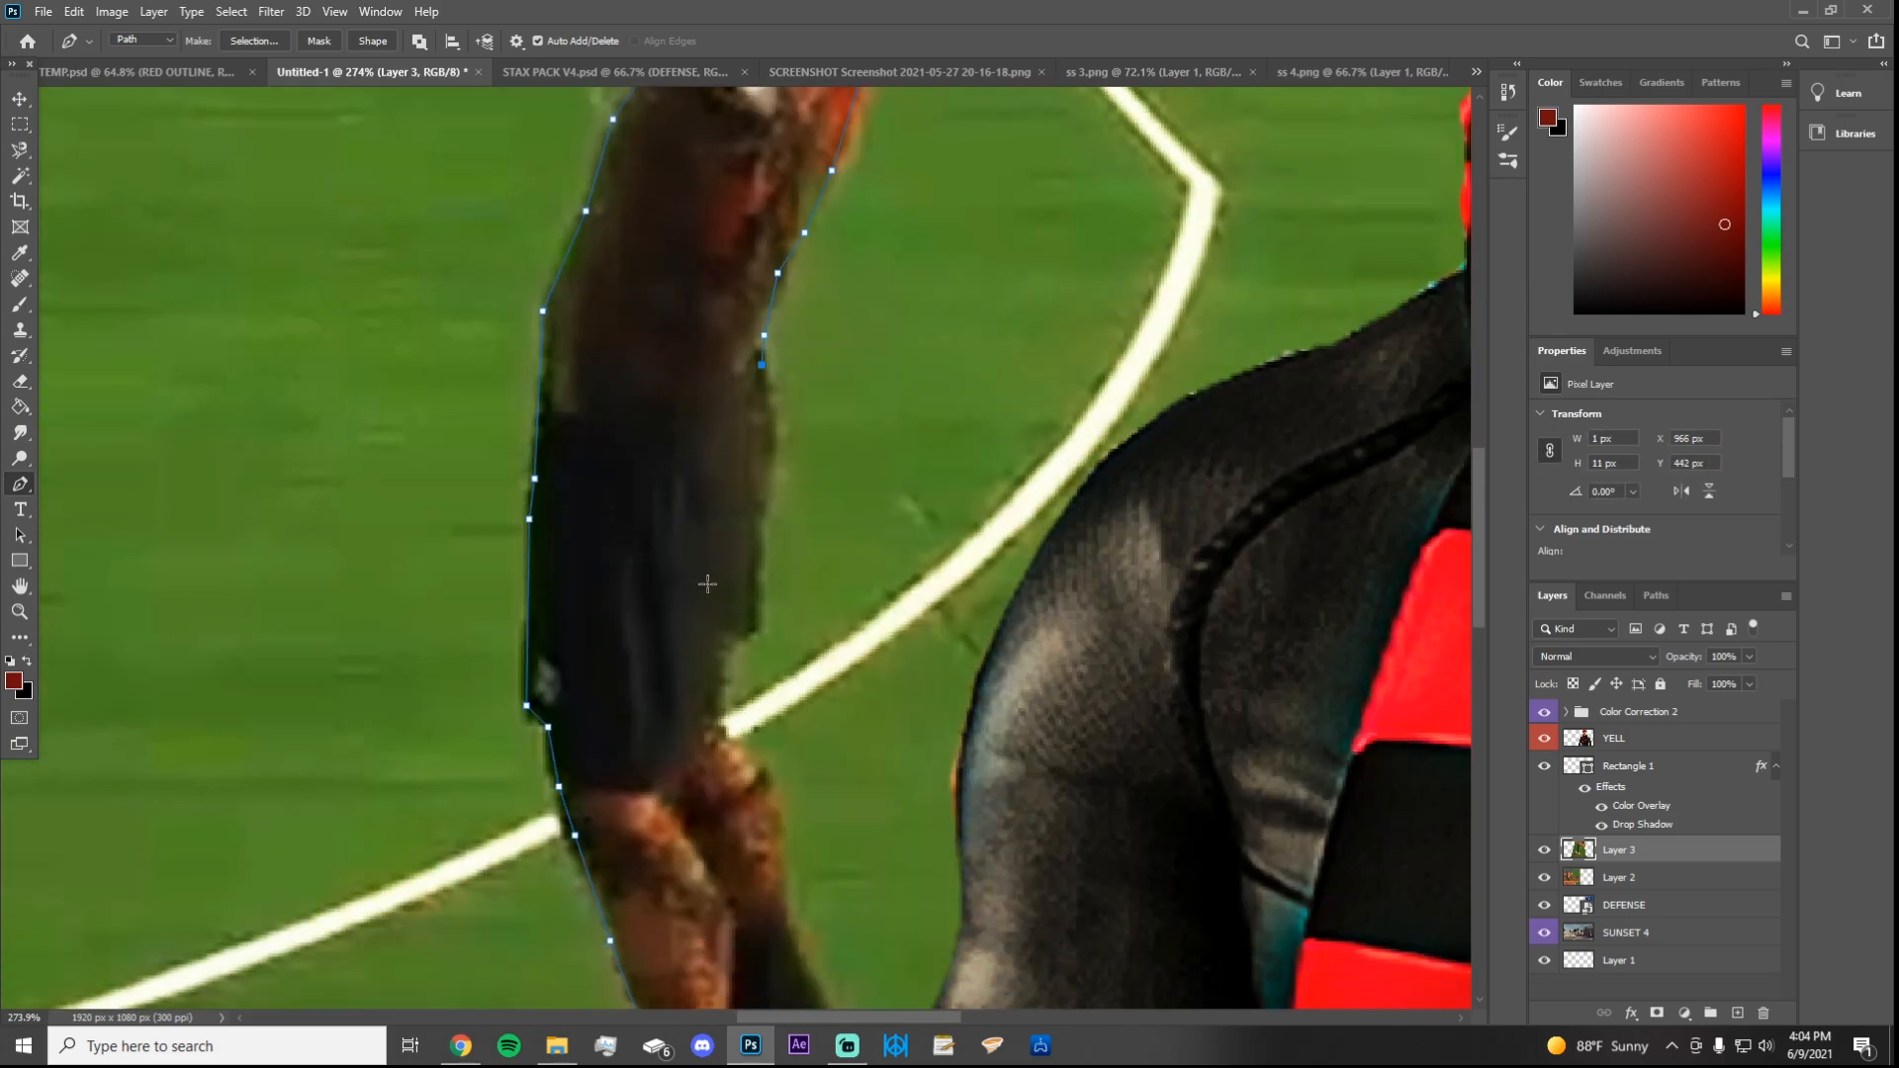
left_click(764, 448)
left_click(772, 479)
left_click(754, 551)
left_click(754, 622)
left_click(737, 641)
left_click(727, 684)
left_click_drag(727, 691, 722, 709)
left_click(769, 776)
Step: Trace the right edge of the lower leg and both shoes, closing the path around the whole shooting player
scroll(771, 693, "down", 5)
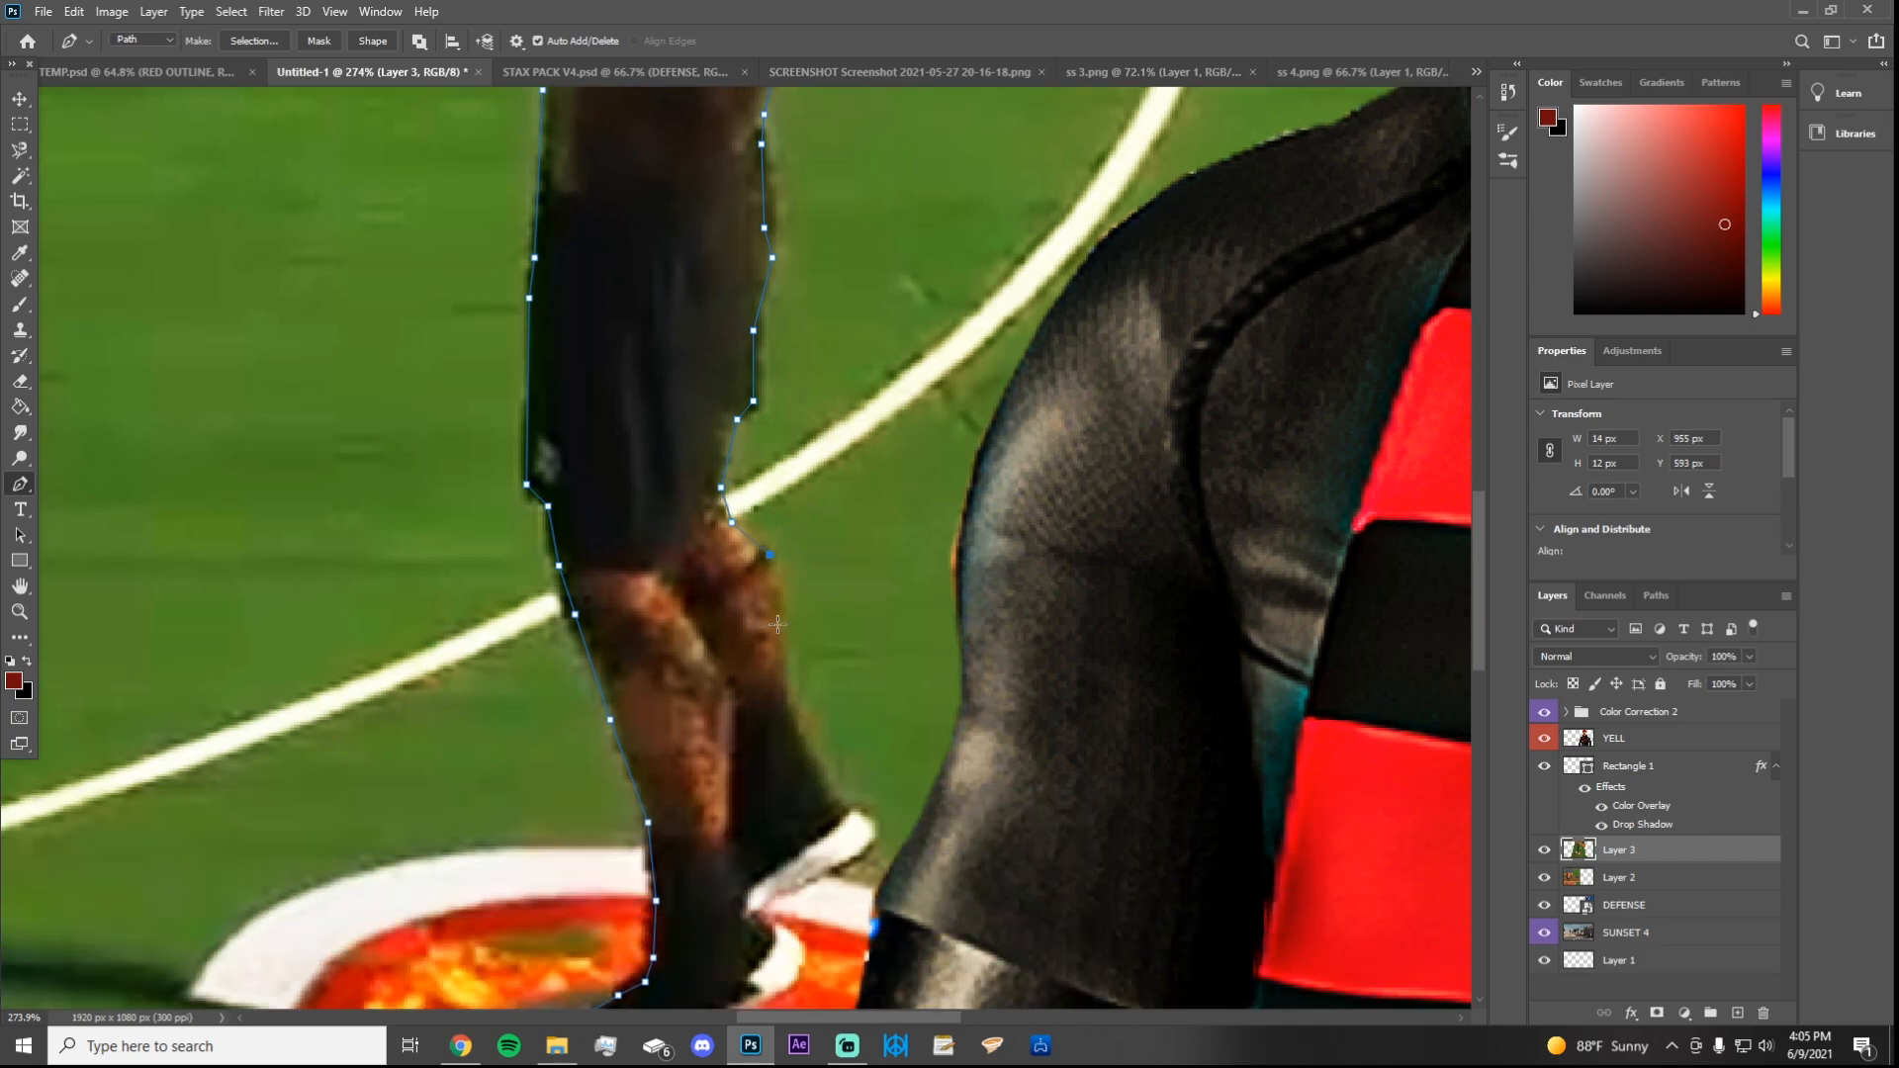
left_click(785, 615)
left_click(784, 646)
left_click(788, 679)
left_click(785, 712)
left_click(821, 763)
left_click(833, 797)
left_click(860, 814)
left_click(874, 836)
left_click(848, 864)
left_click(824, 871)
left_click(794, 887)
left_click(781, 895)
left_click(783, 924)
left_click(803, 936)
left_click(795, 977)
scroll(797, 975, "down", 3)
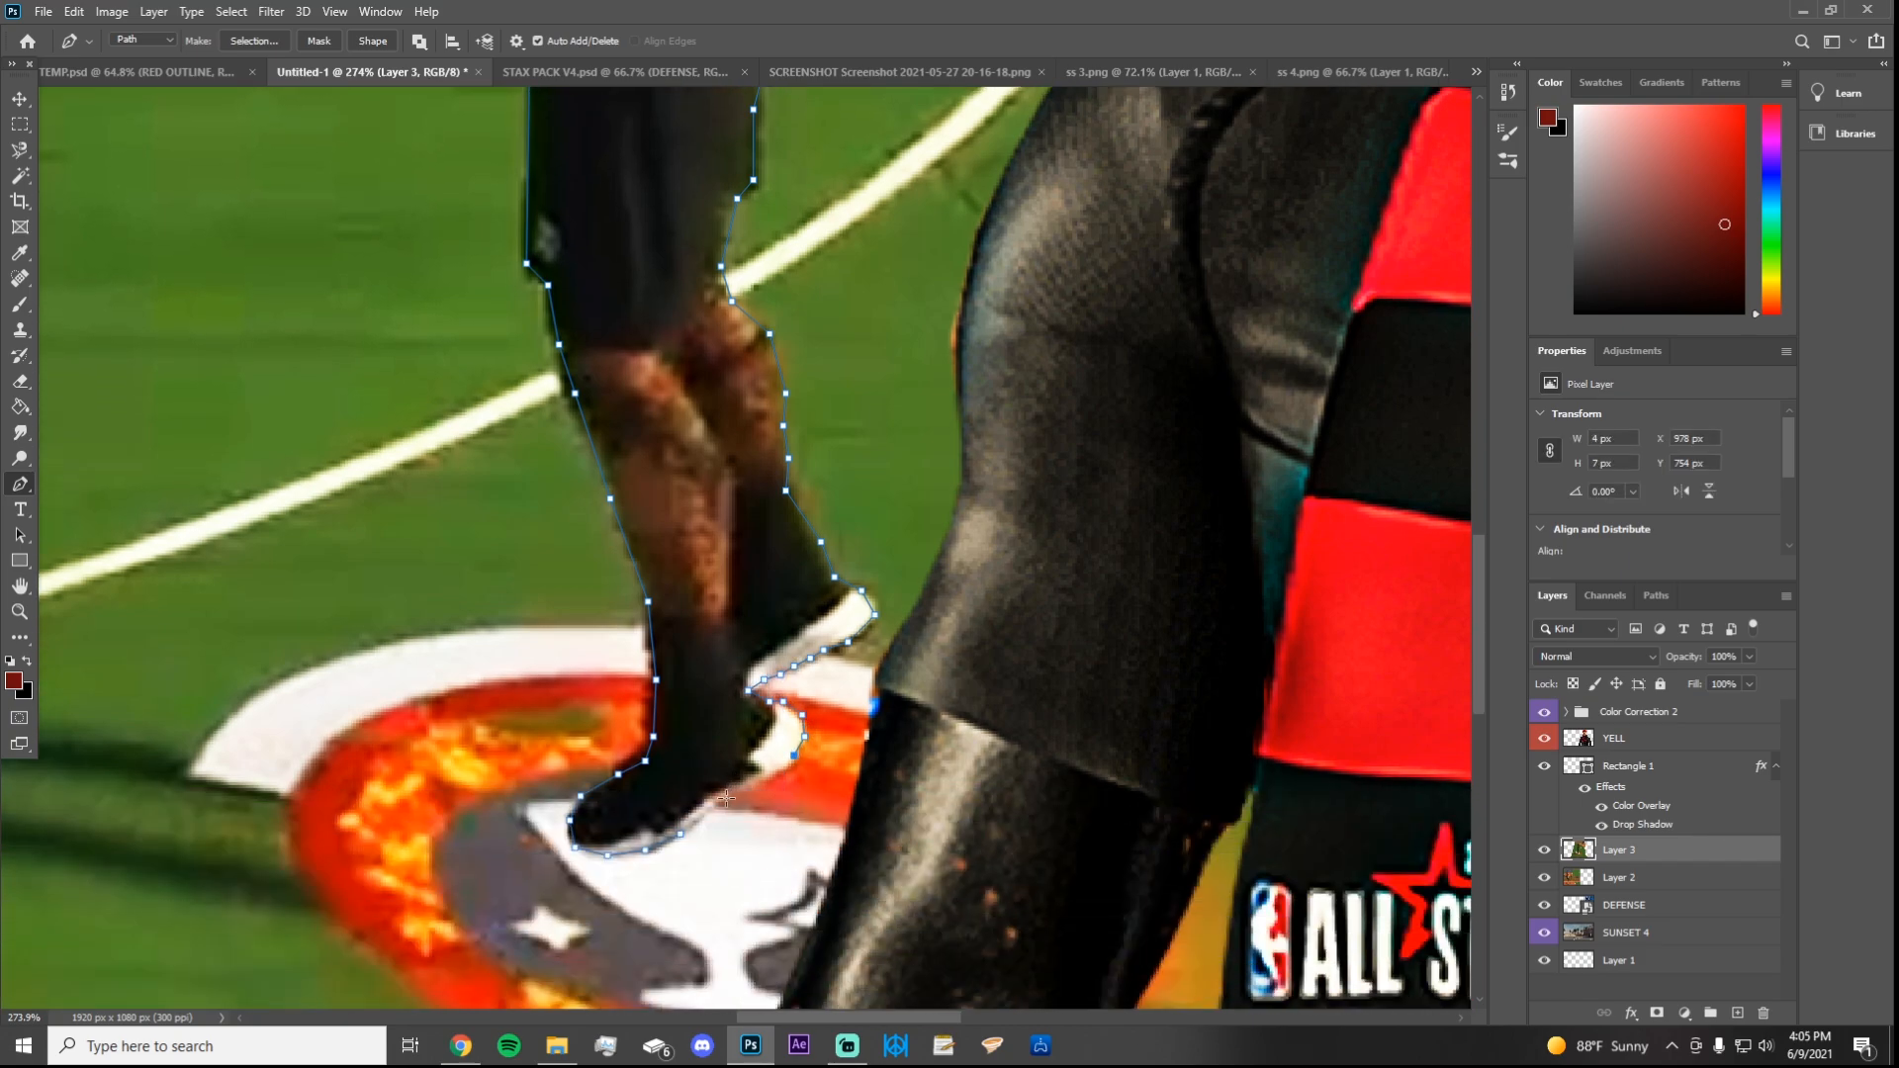
left_click(726, 797)
left_click(704, 803)
left_click(682, 833)
scroll(532, 425, "down", 2)
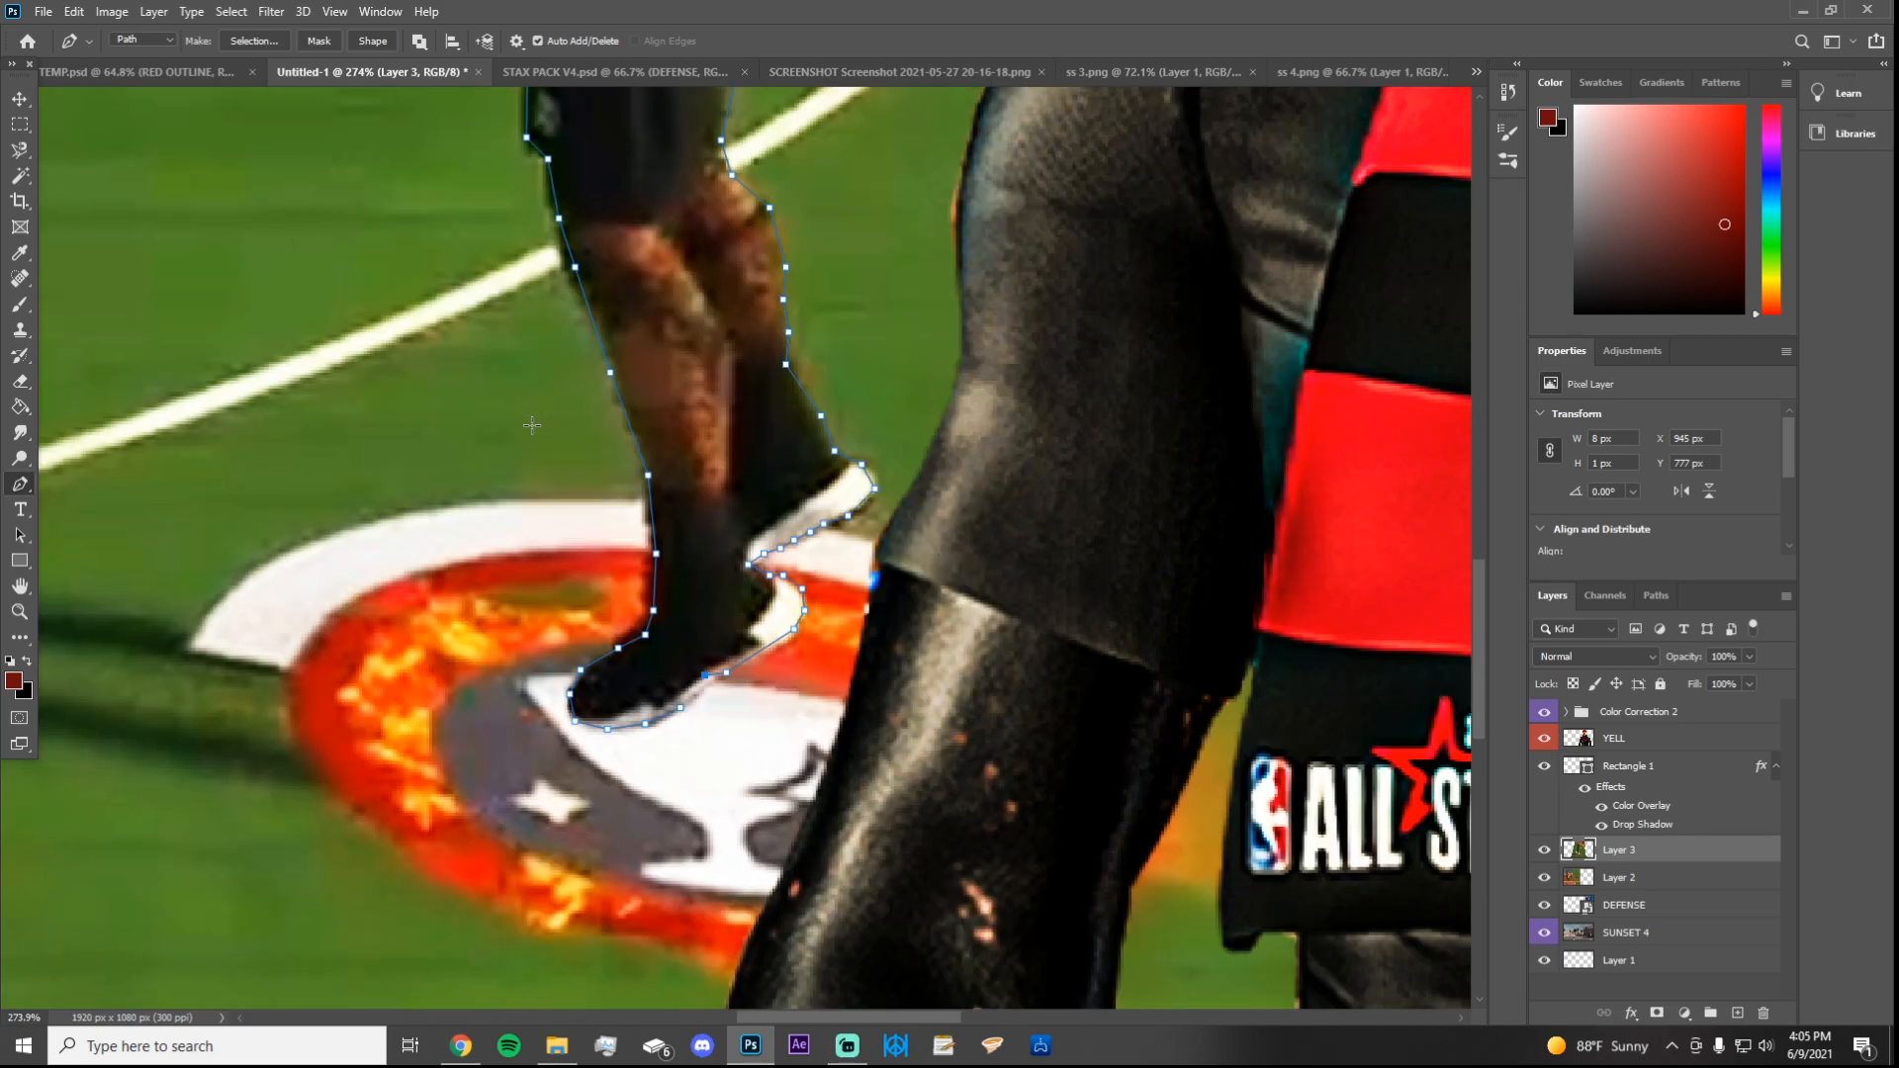
scroll(532, 426, "down", 6)
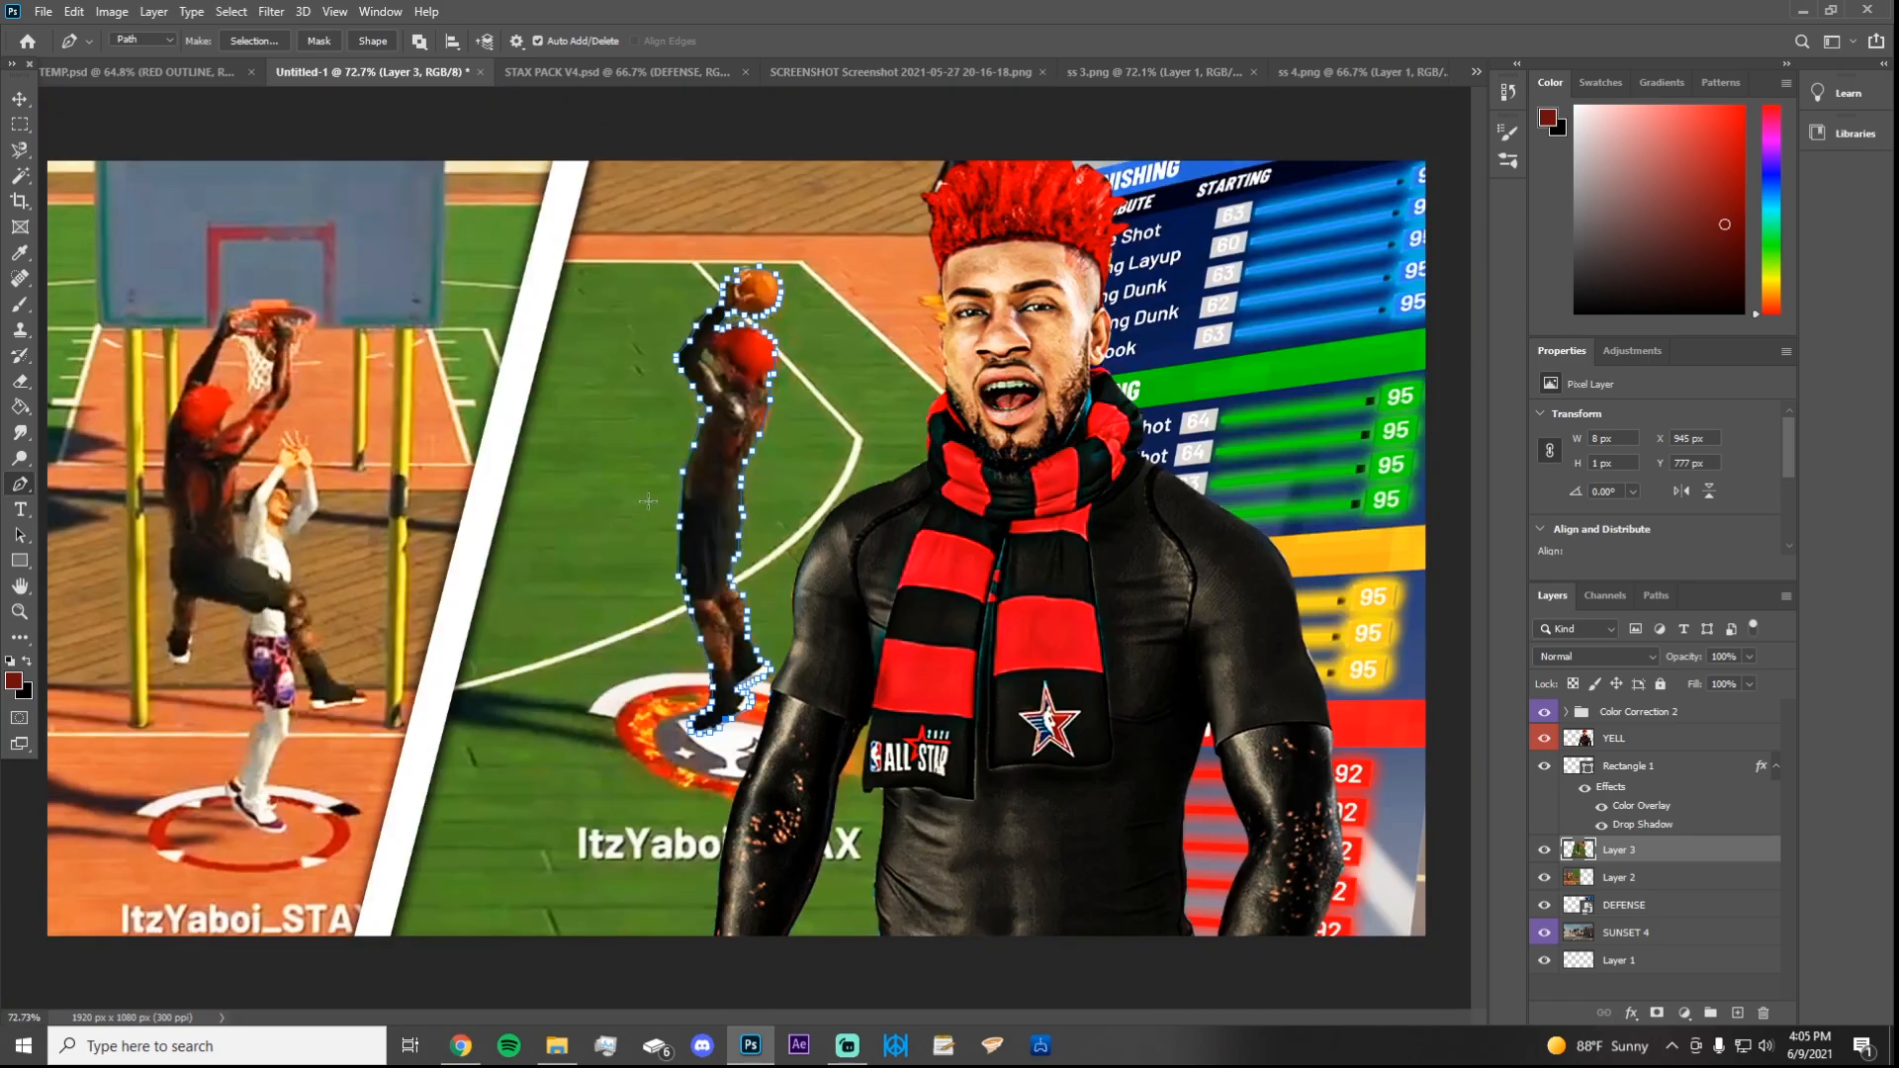
scroll(797, 638, "up", 5)
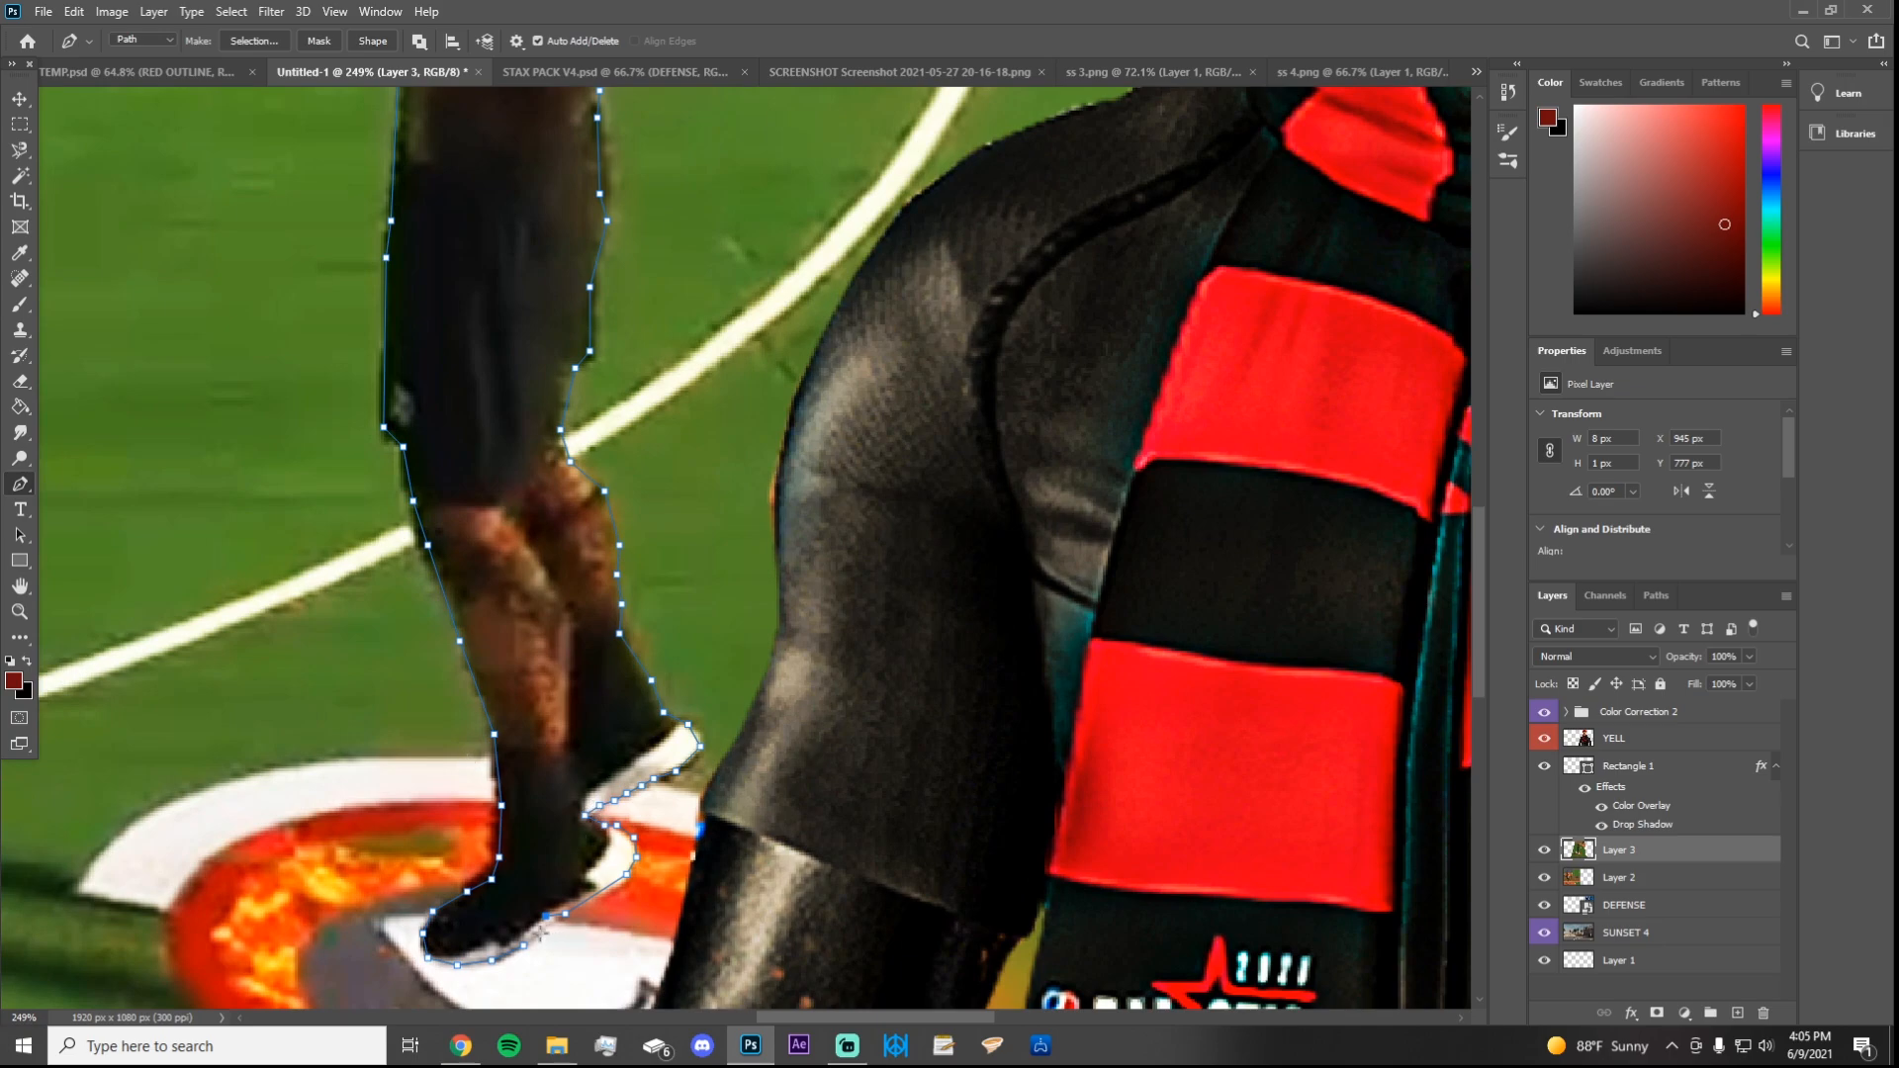
scroll(559, 935, "down", 1)
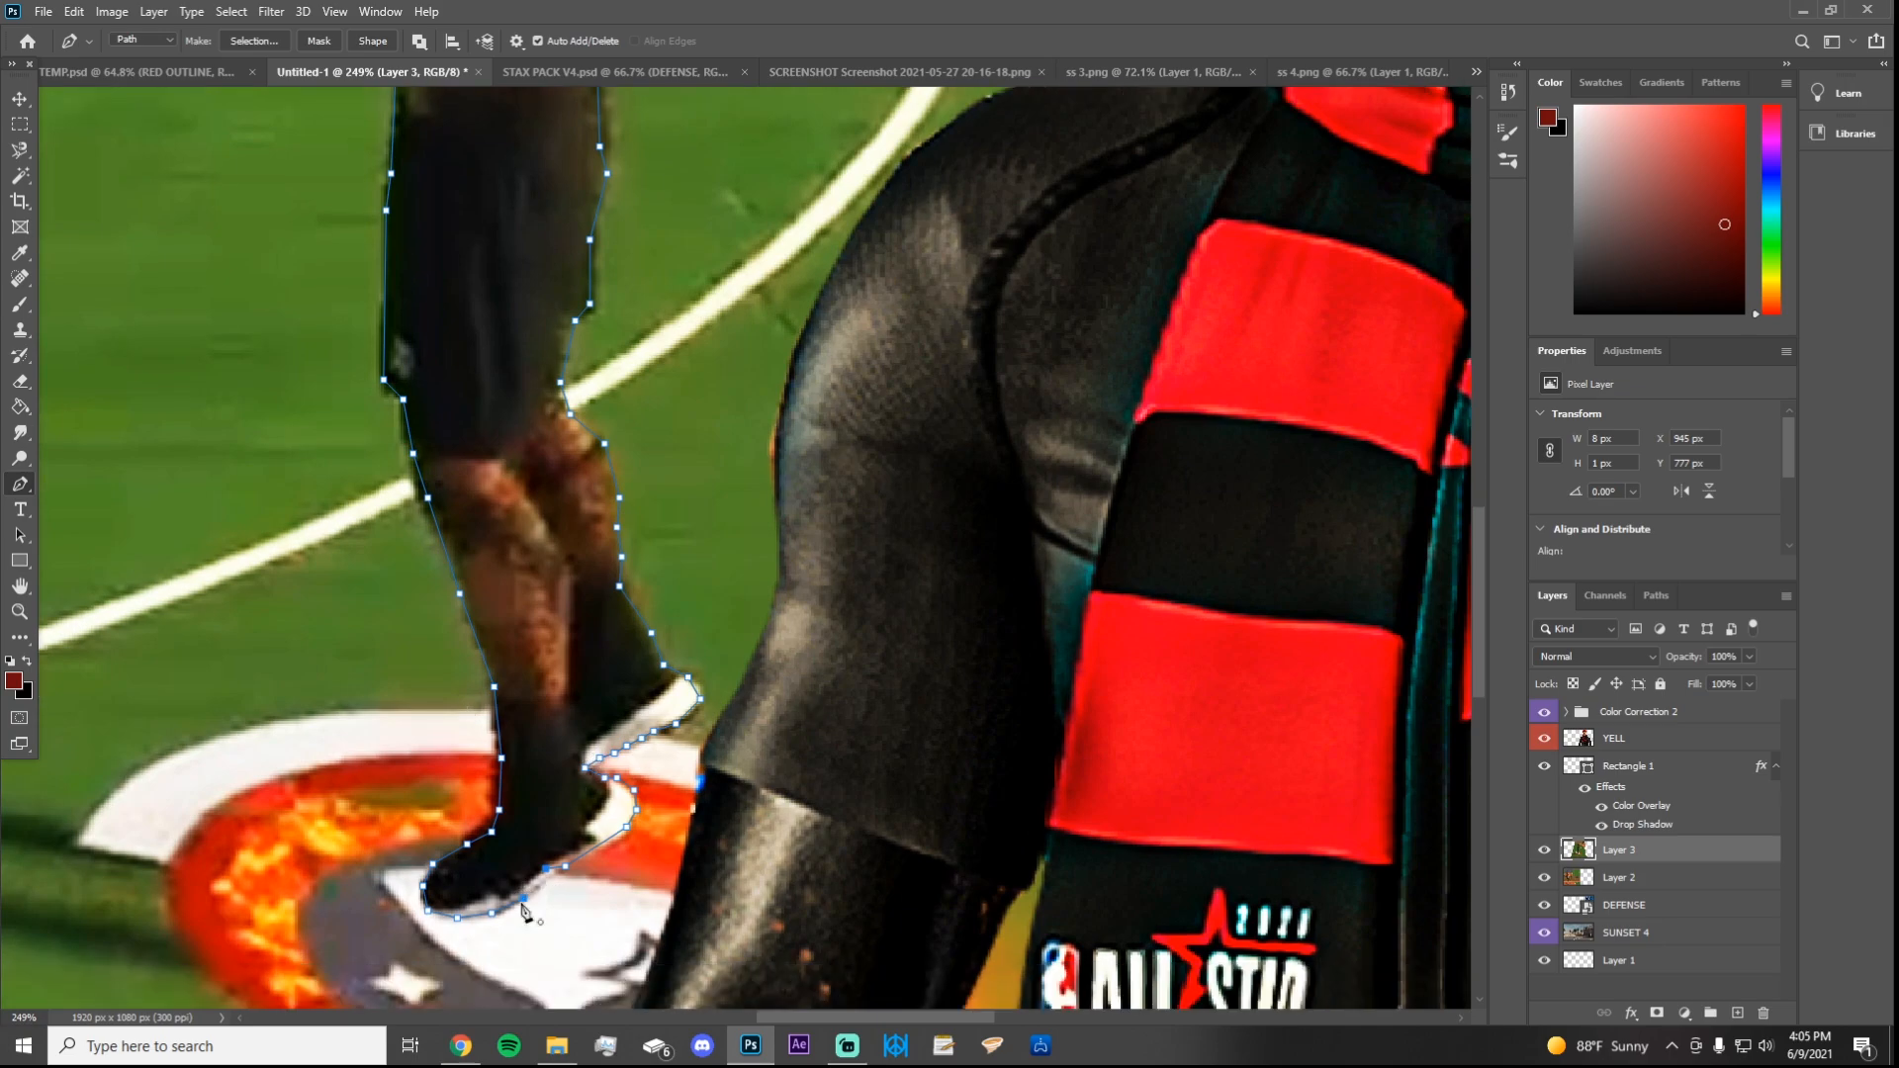
left_click(523, 906)
Step: Convert the closed path around the shooting player into an anti-aliased selection with 0-pixel feather, and copy it to a new layer
scroll(510, 398, "down", 10)
scroll(511, 398, "up", 3)
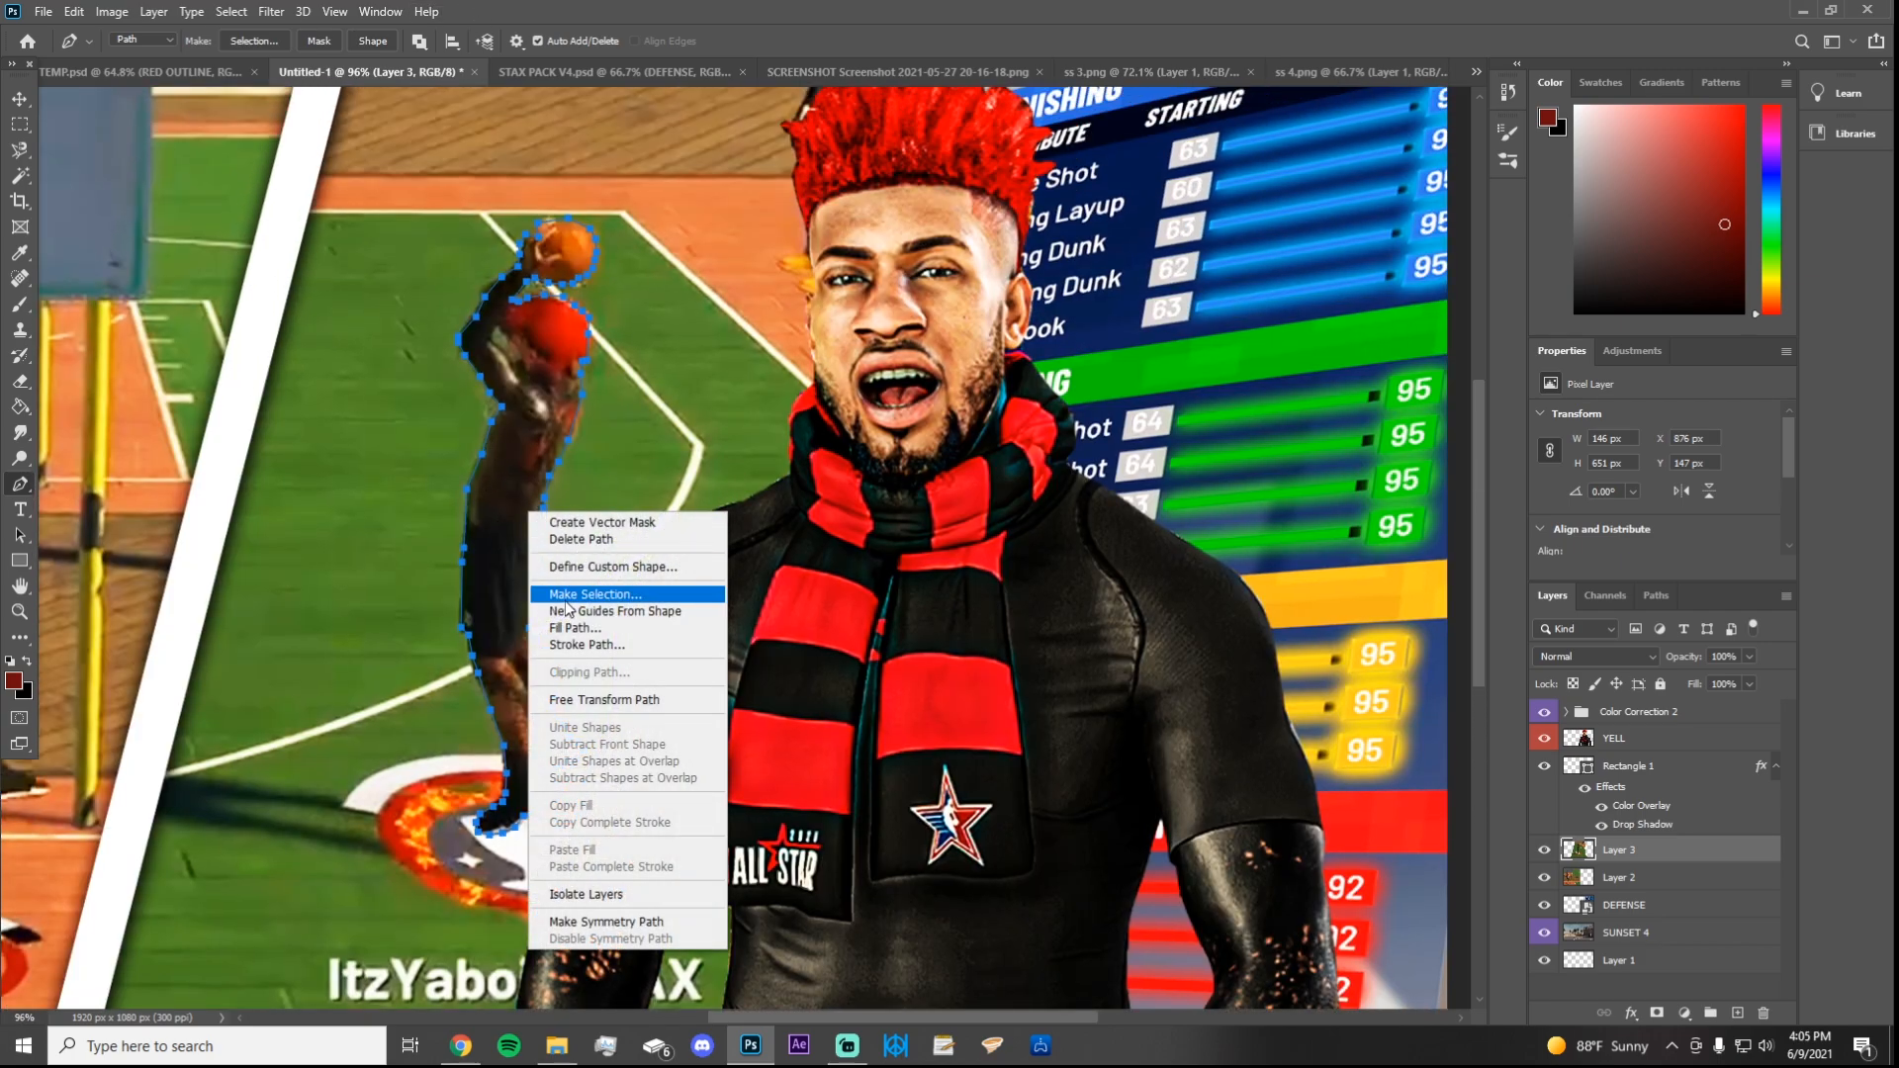
left_click(566, 598)
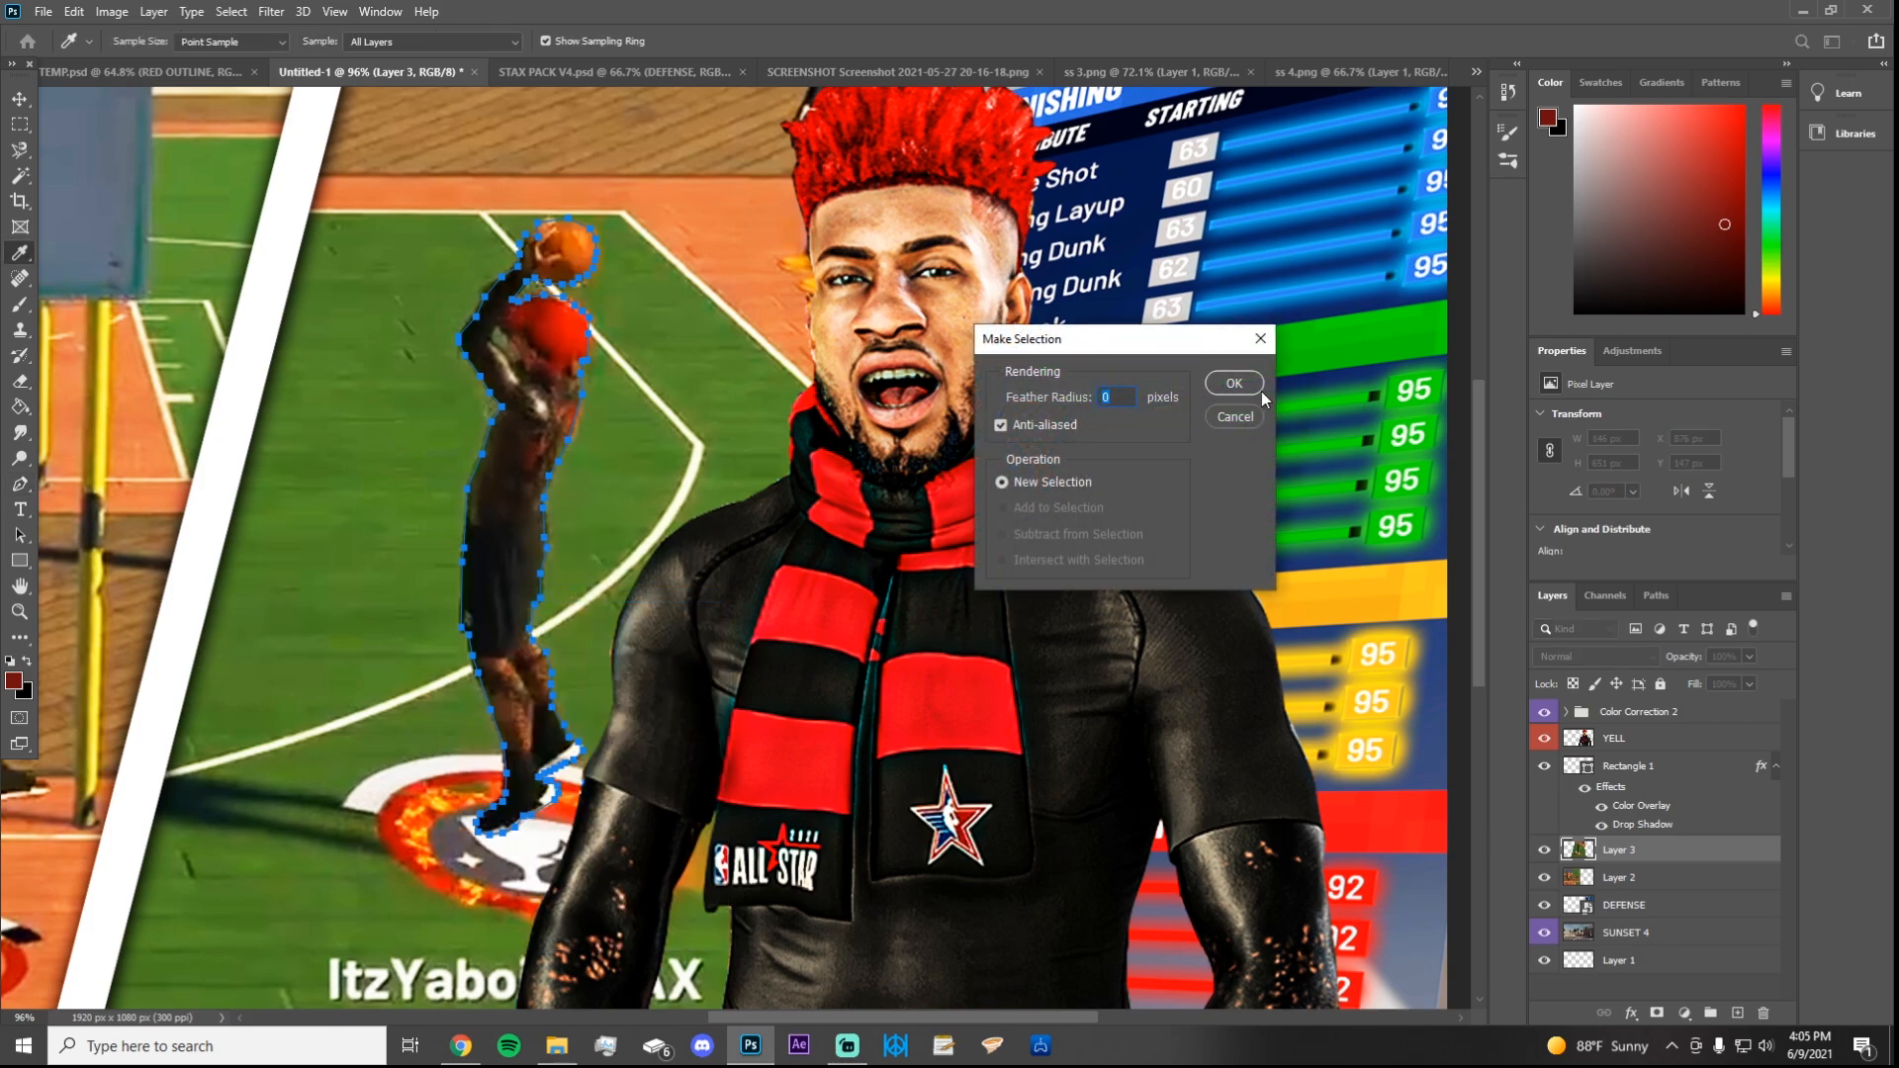
left_click_drag(979, 339, 912, 352)
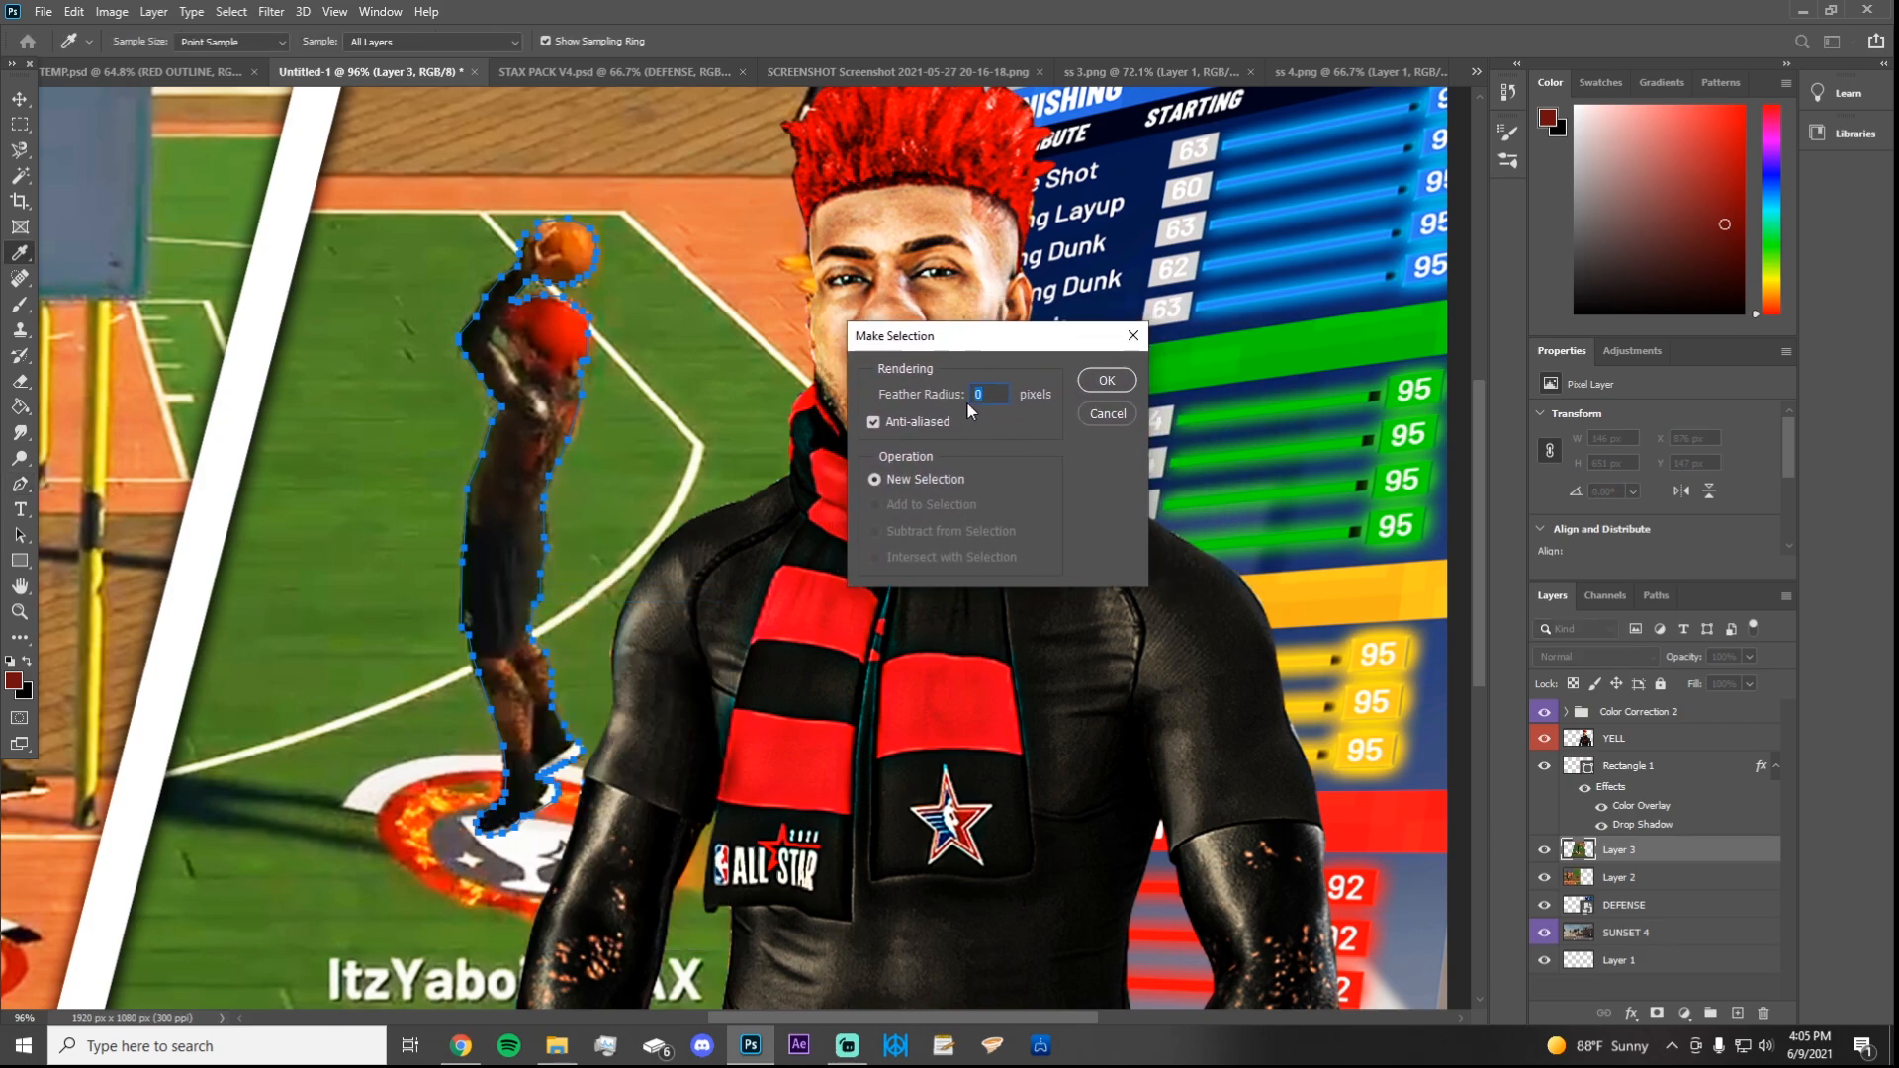
left_click(1106, 381)
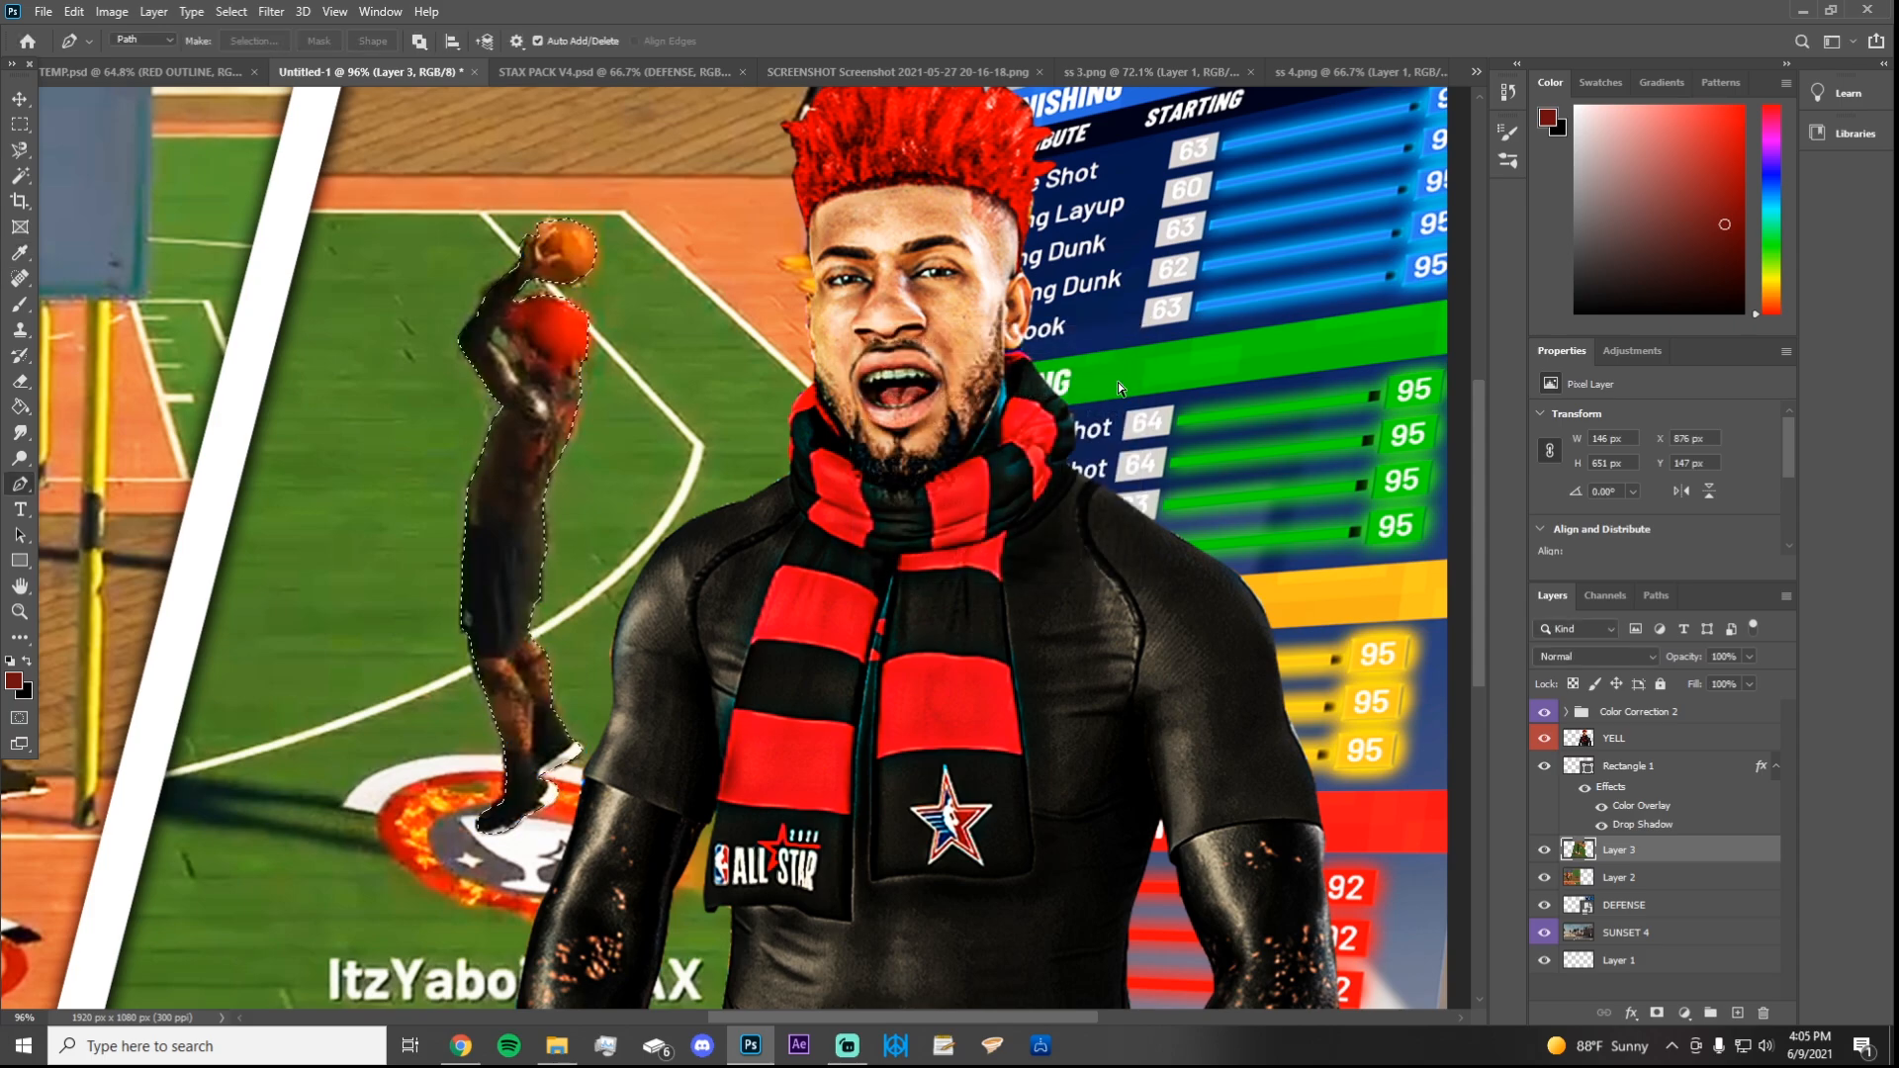
key("ctrl+j")
Step: Move the copied shooting player slightly left of the original figure, and undo the move
key("v")
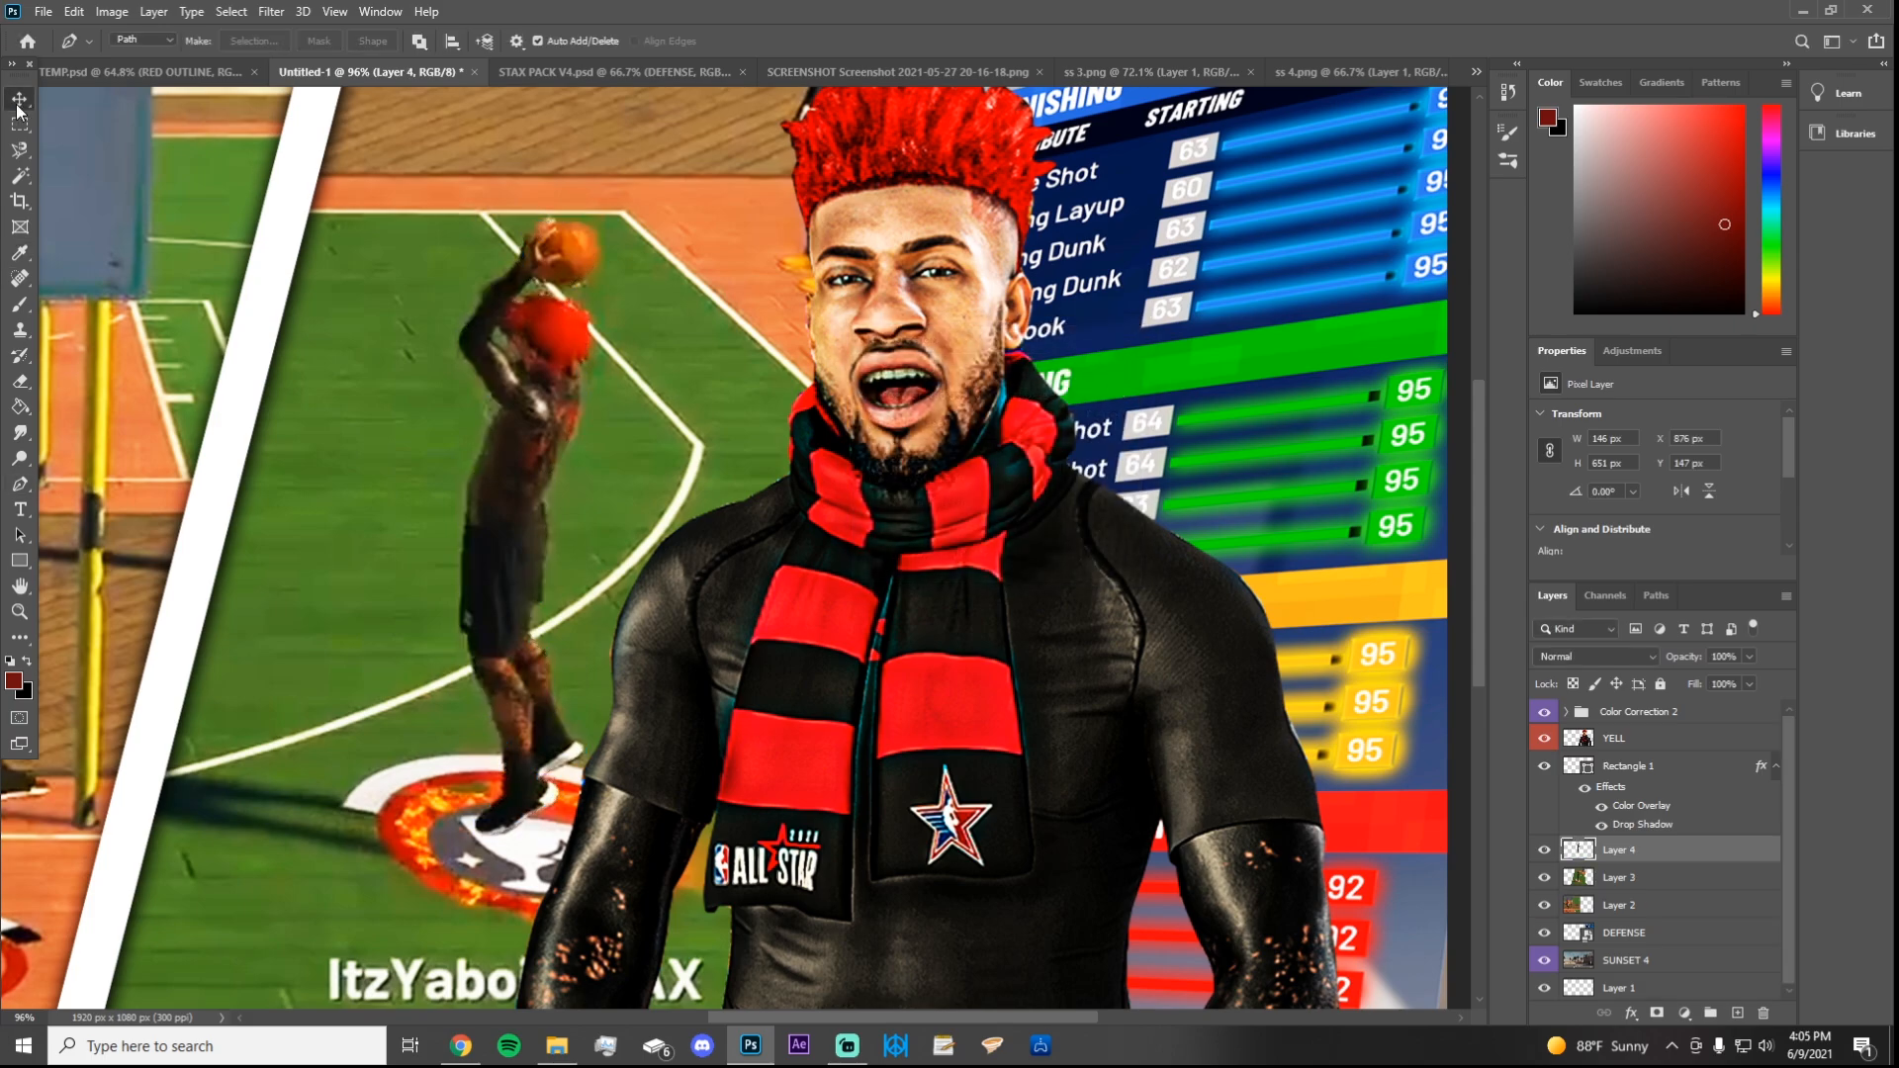
left_click_drag(505, 428, 430, 417)
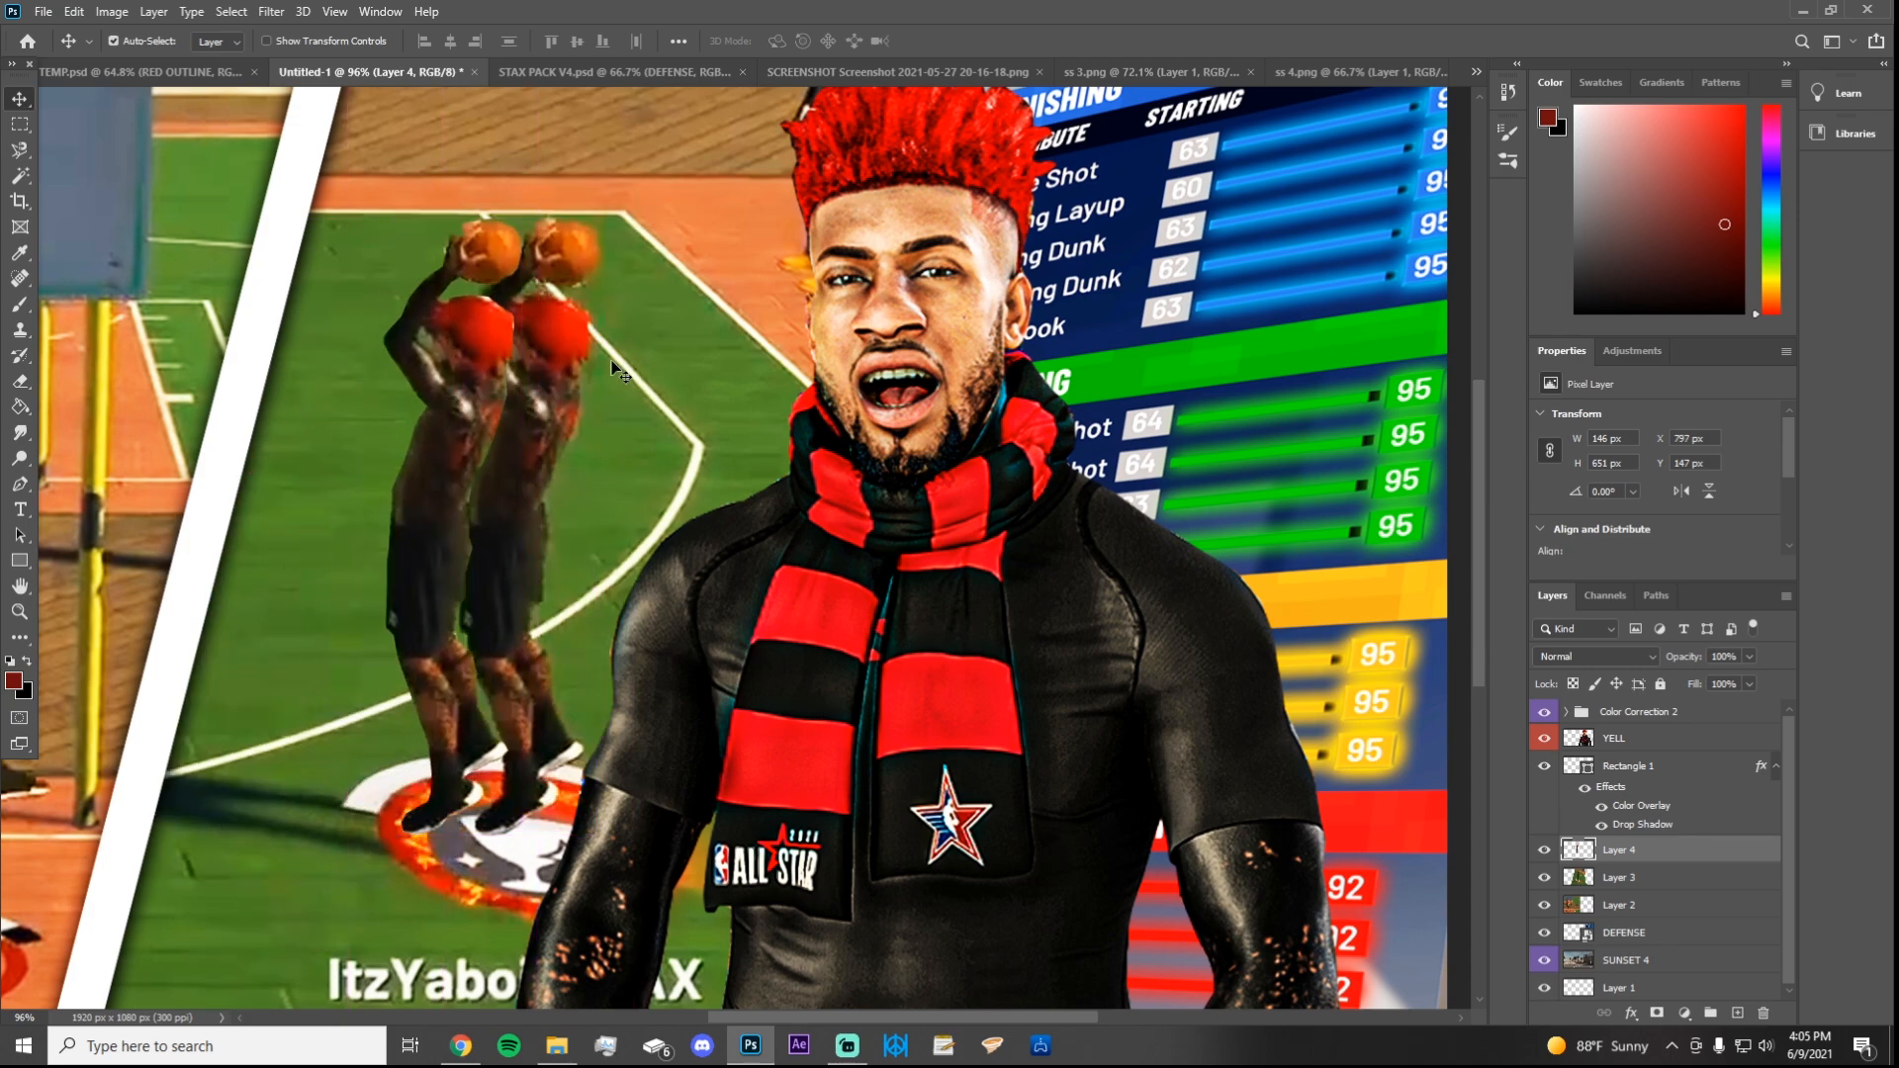
left_click(402, 383)
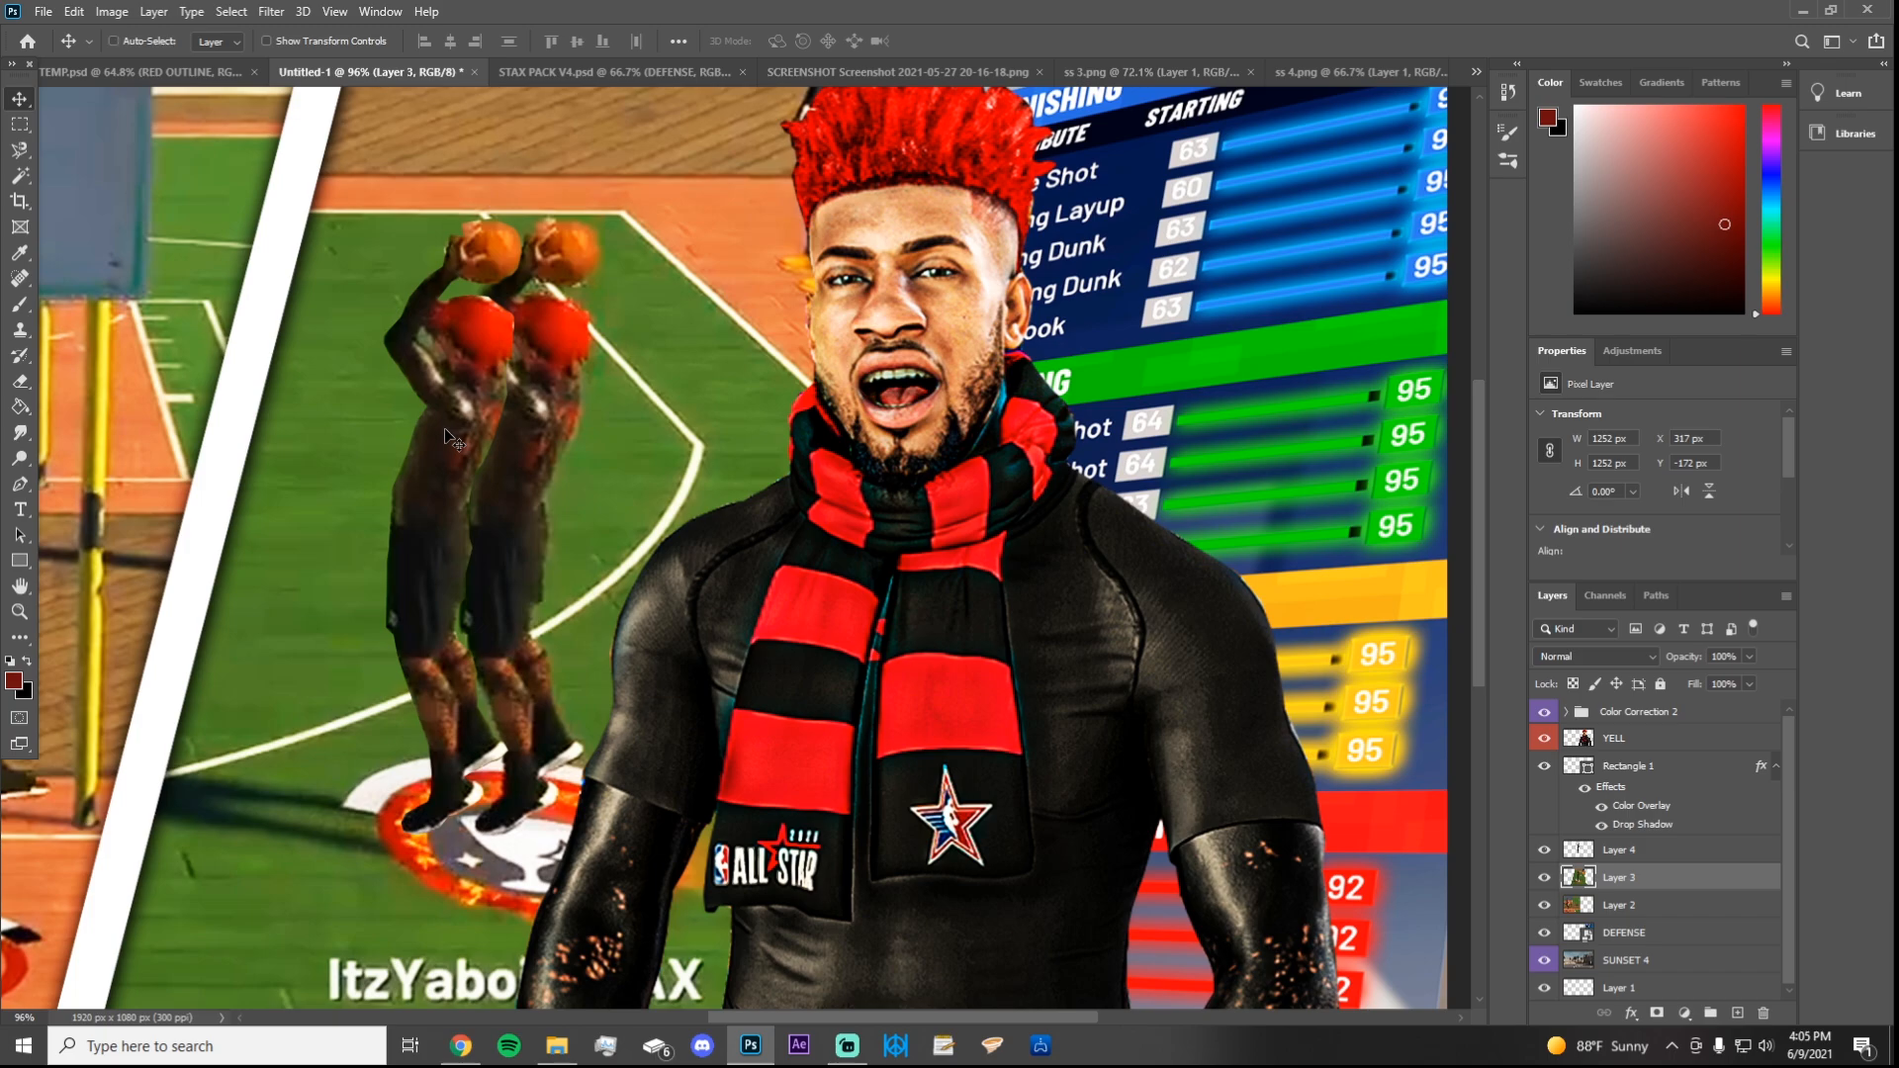
key("ctrl+z")
Step: Try recoloring the green court background on Layer 3 using Hue/Saturation with Colorize, hue 44 and a changed saturation
scroll(511, 504, "down", 9)
scroll(730, 643, "up", 2)
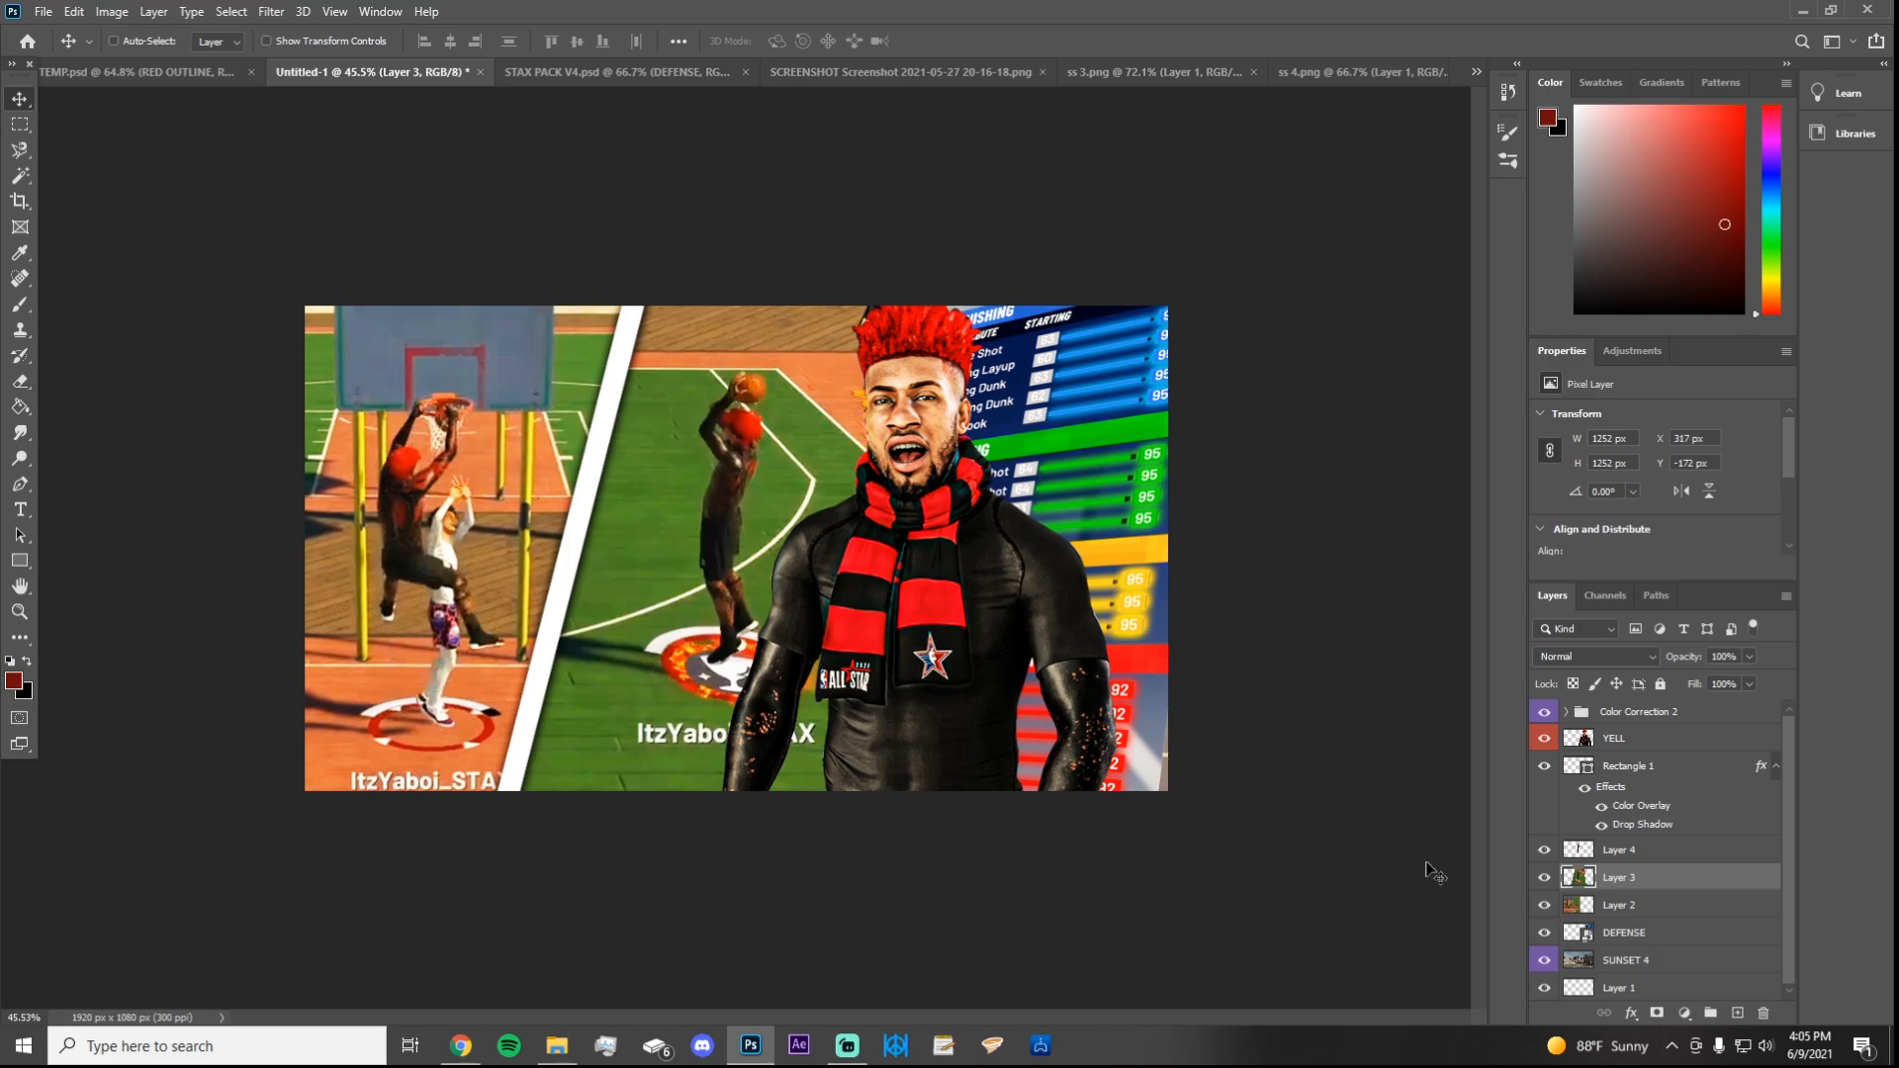
key("ctrl+u")
left_click_drag(1512, 585, 1318, 493)
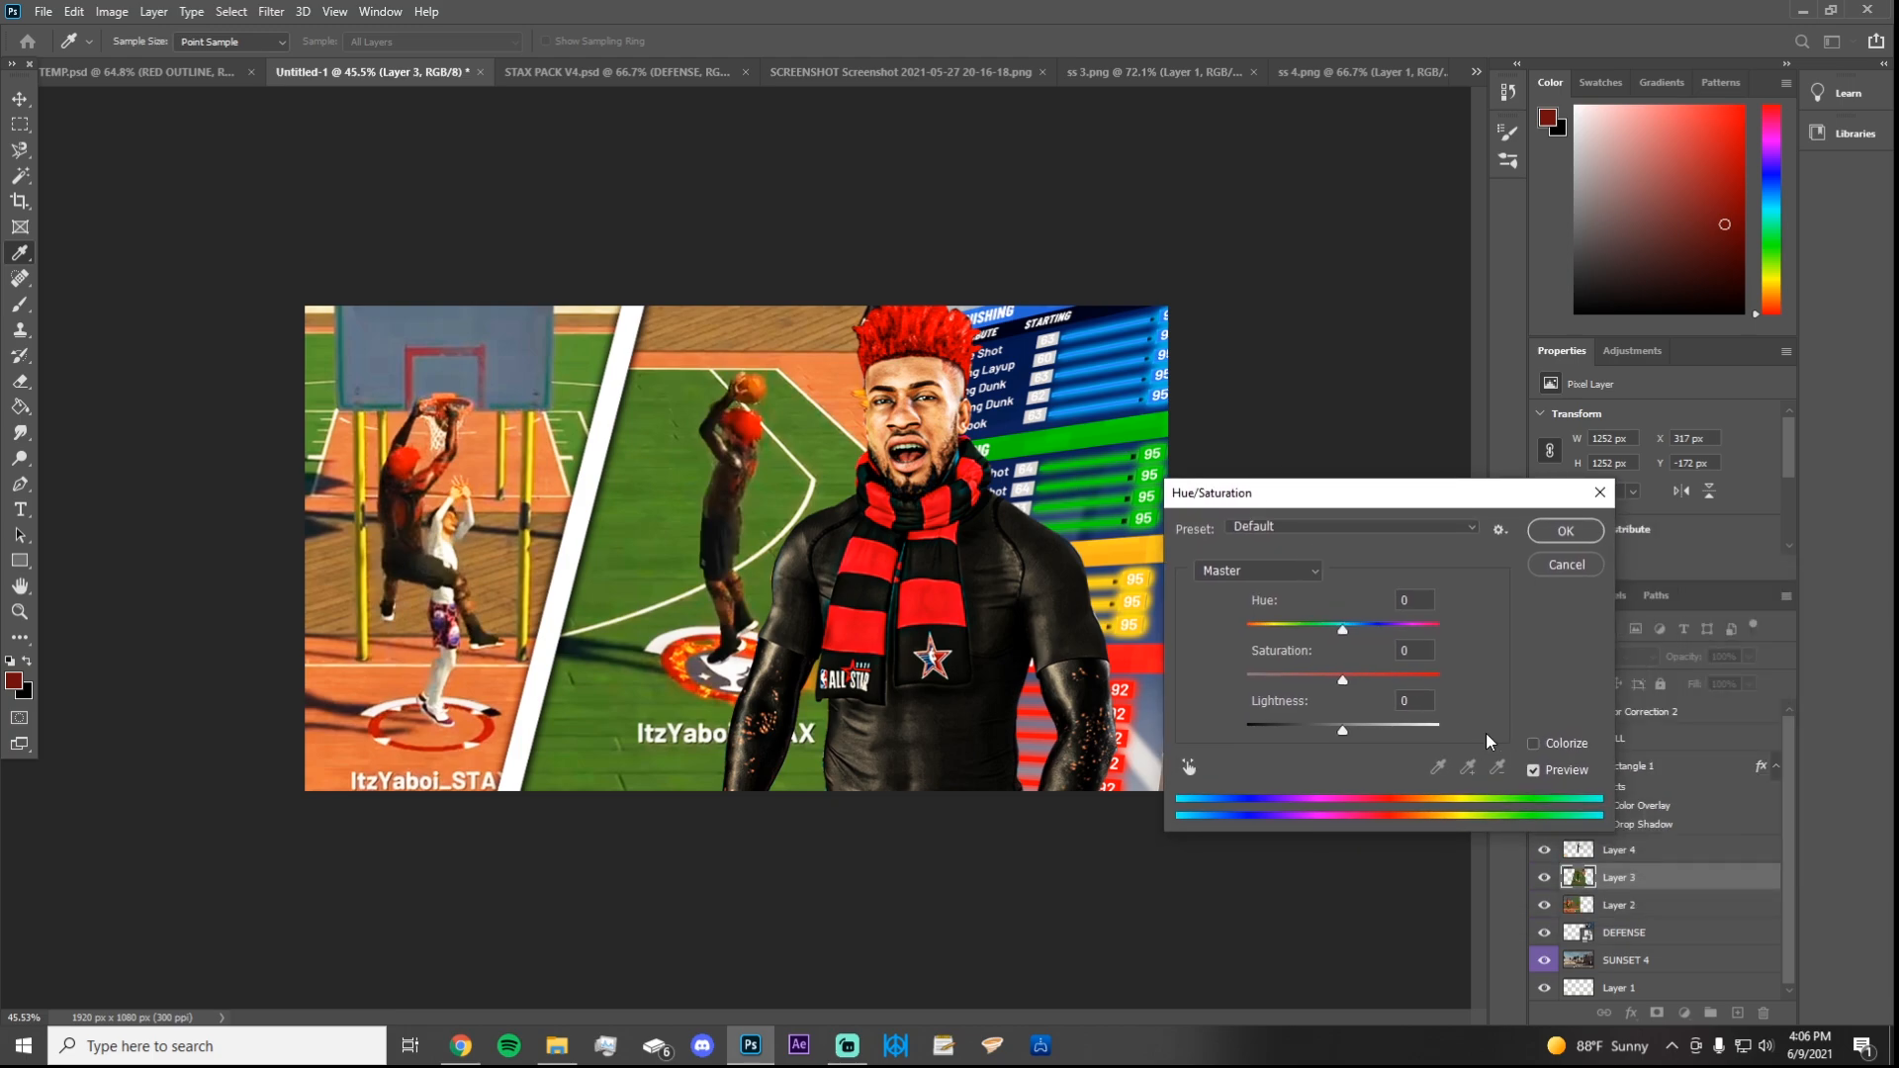
left_click(1554, 750)
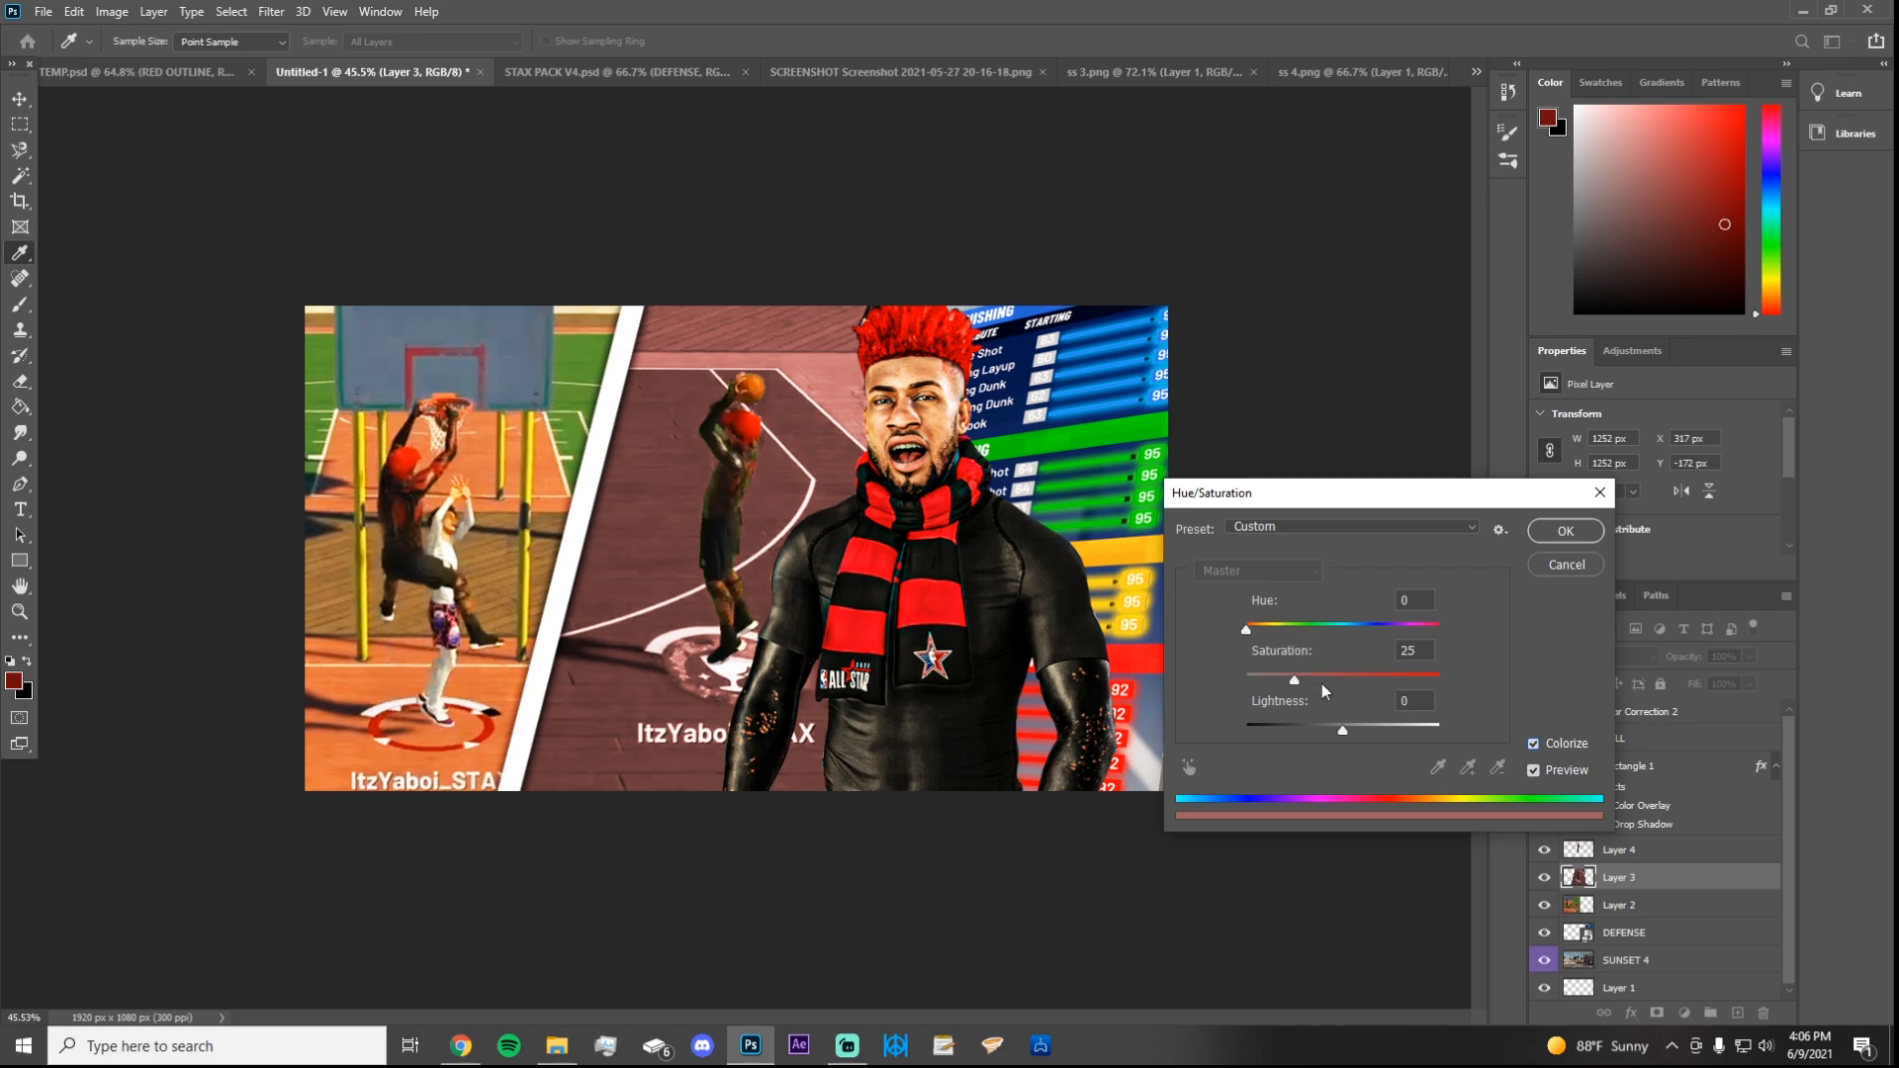
left_click_drag(1248, 629, 1268, 636)
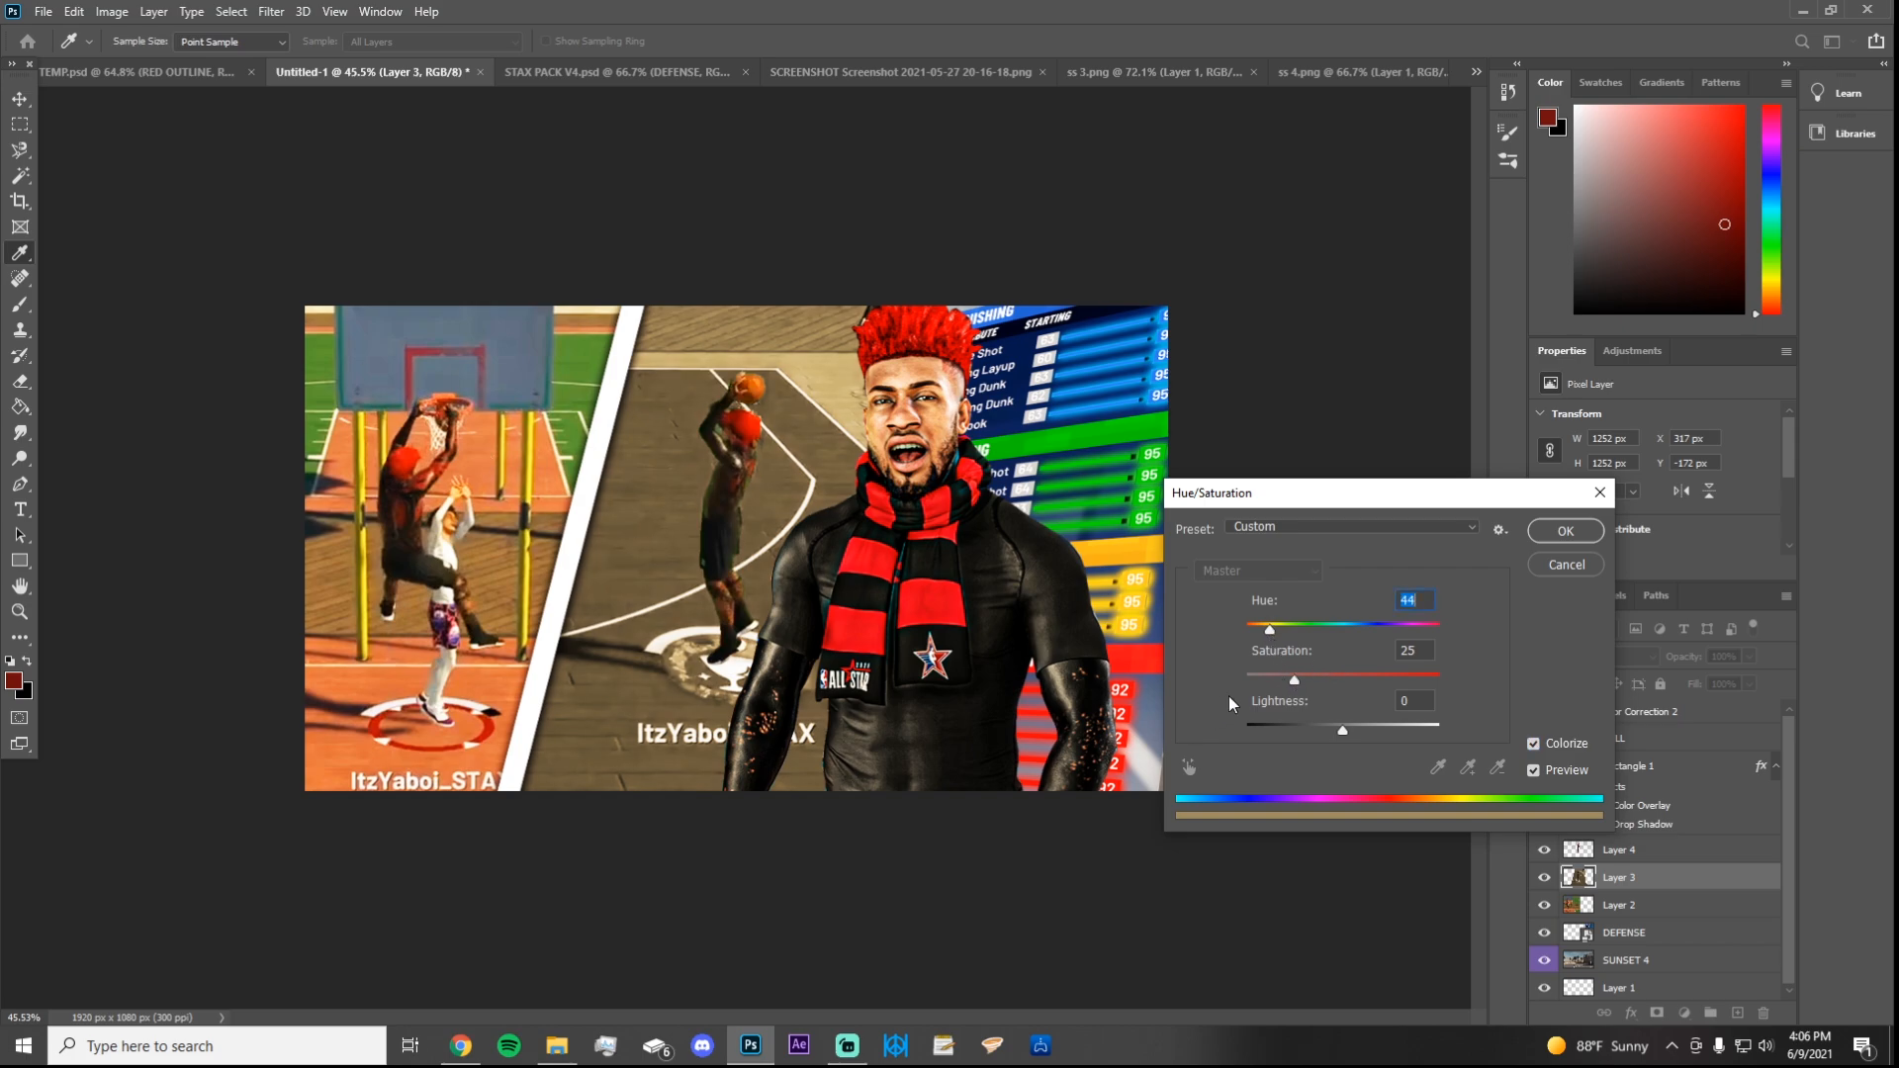
left_click_drag(1293, 681, 1462, 631)
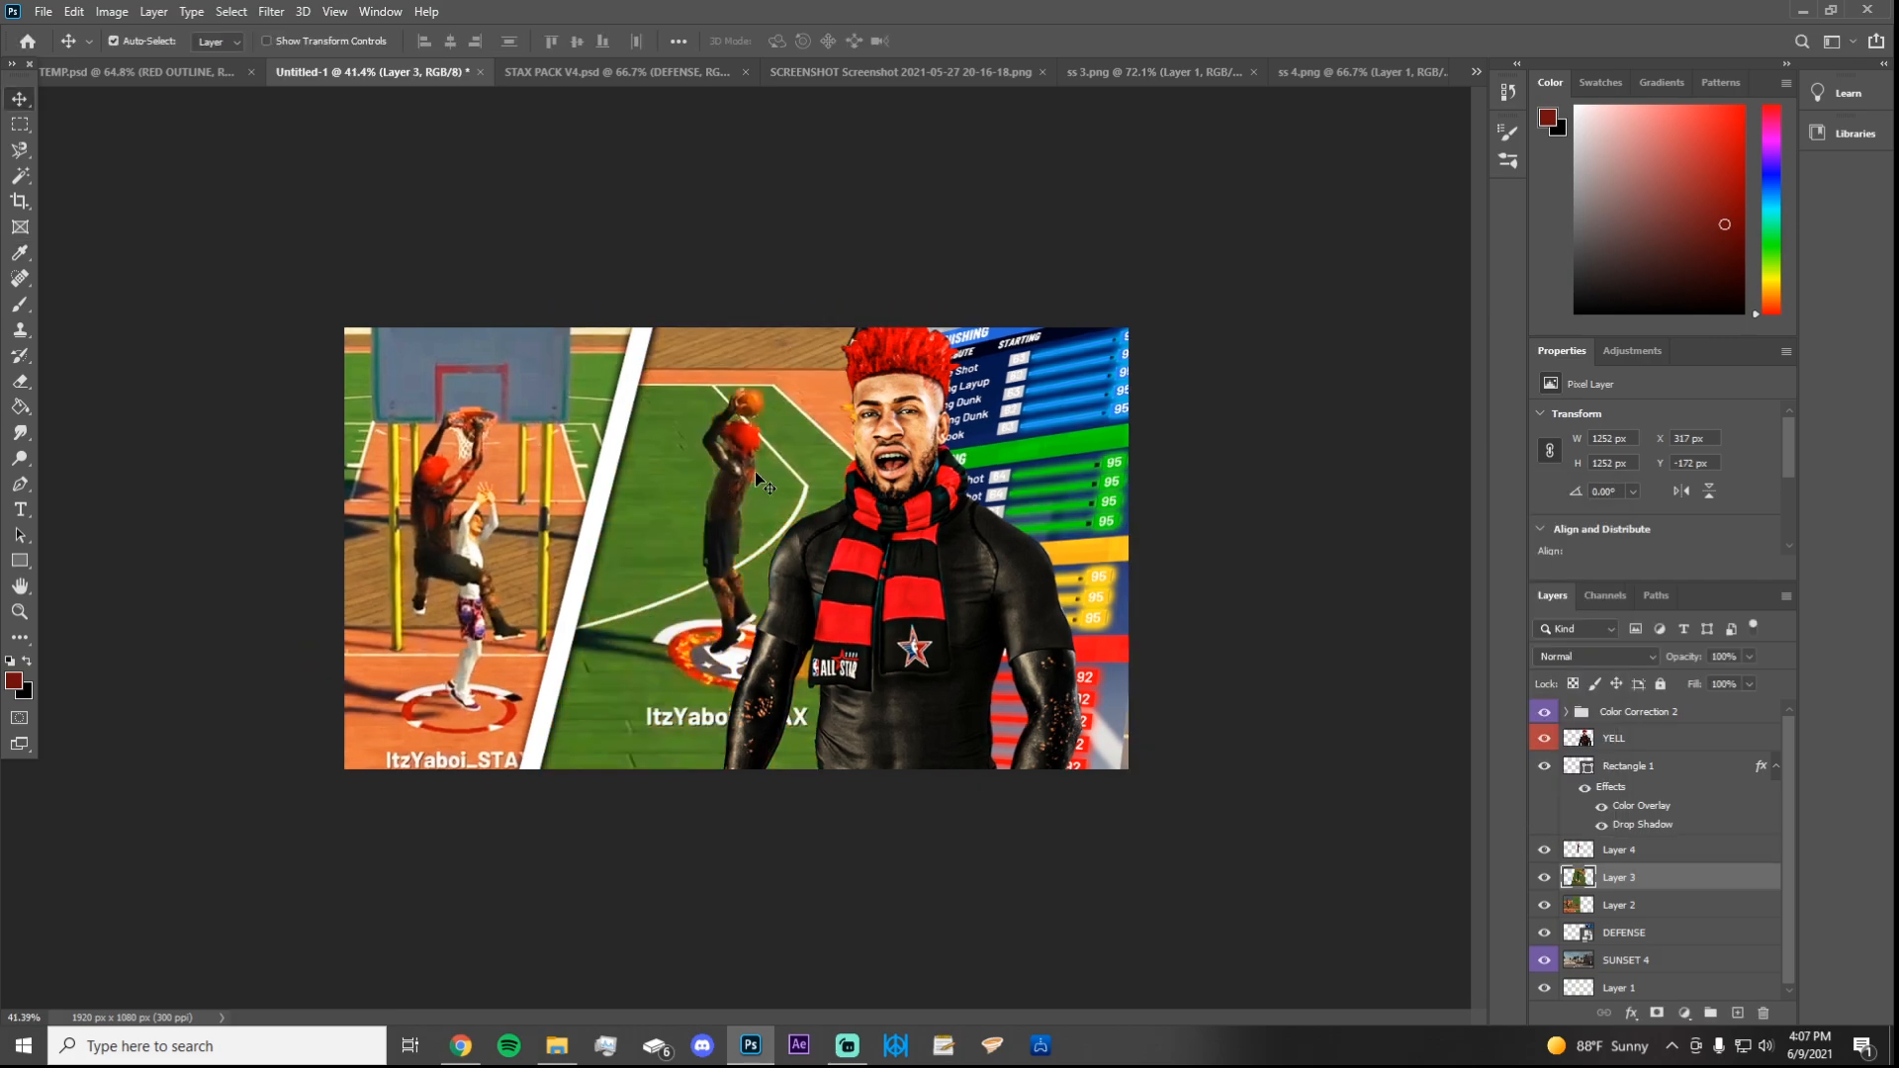
Step: Add a drop shadow to the shooting player's cutout on Layer 4 and reduce the shadow's opacity to about 83%
left_click(730, 469)
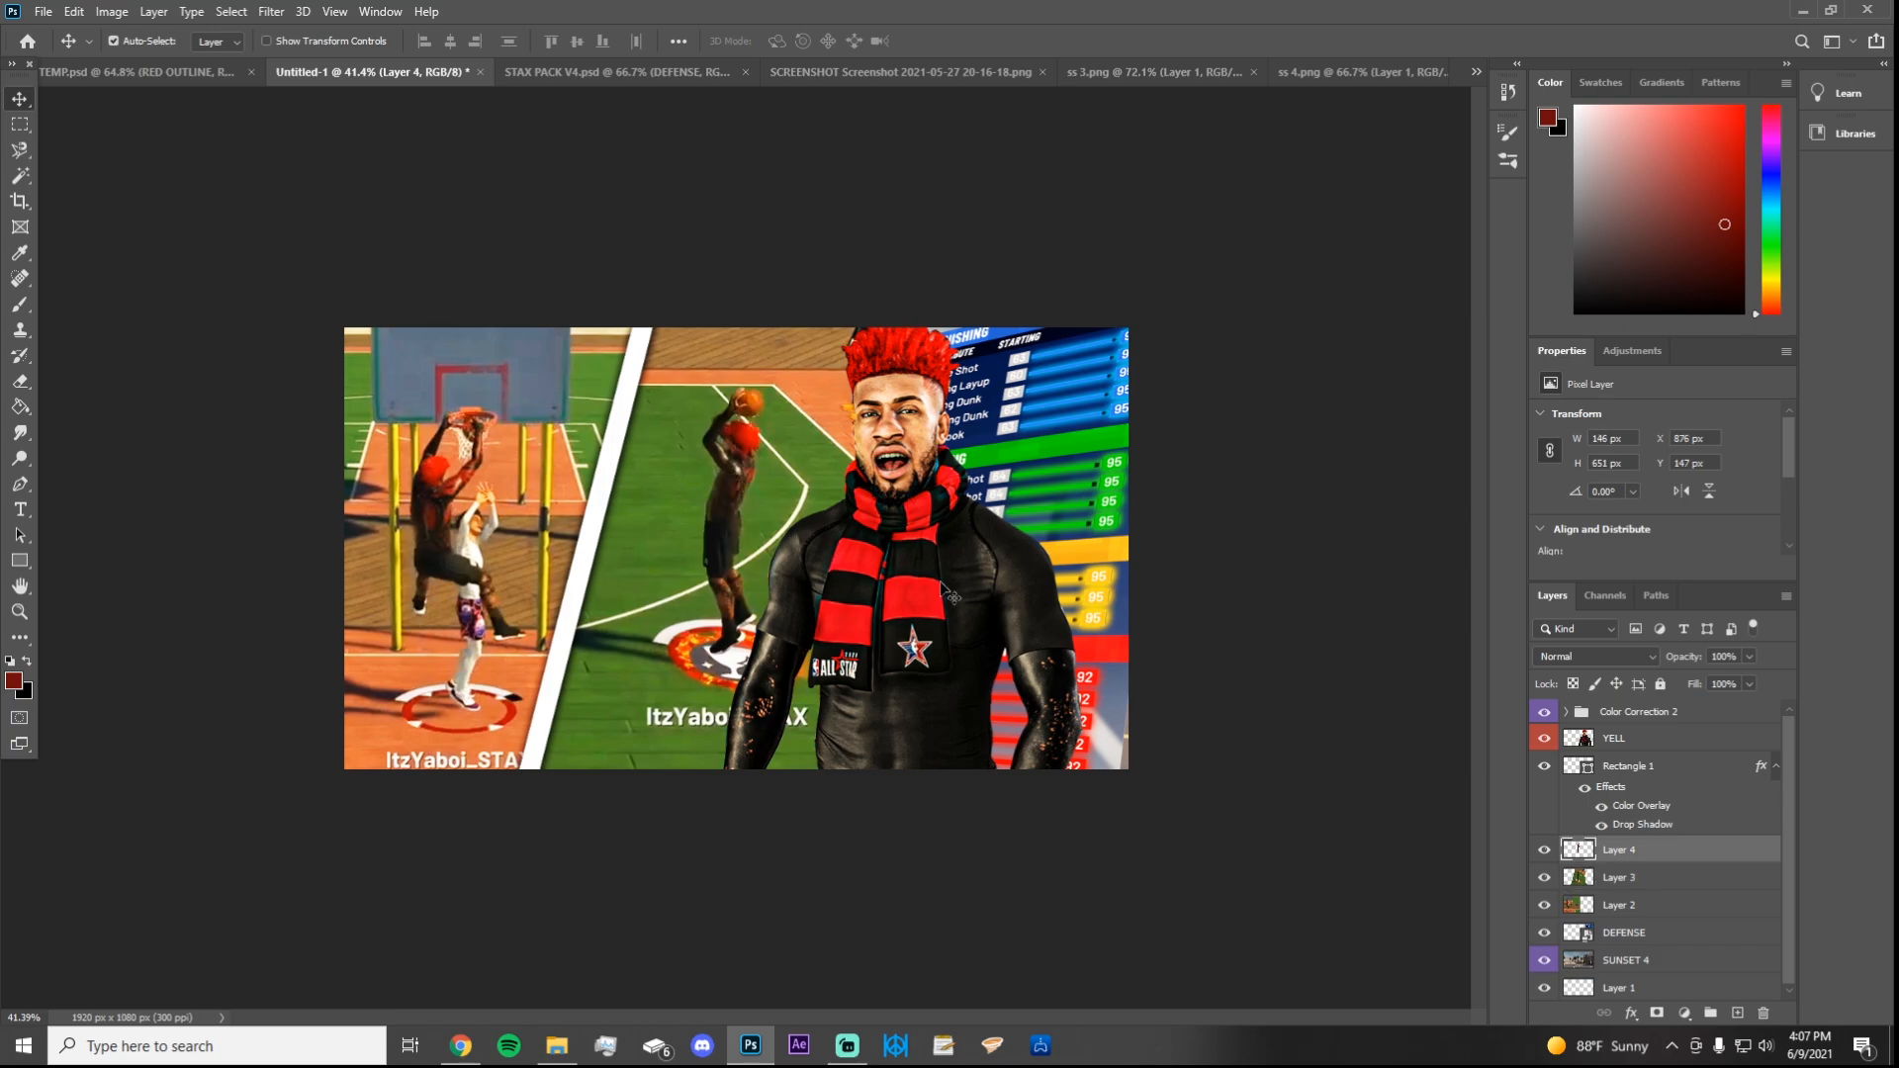
double_click(1697, 855)
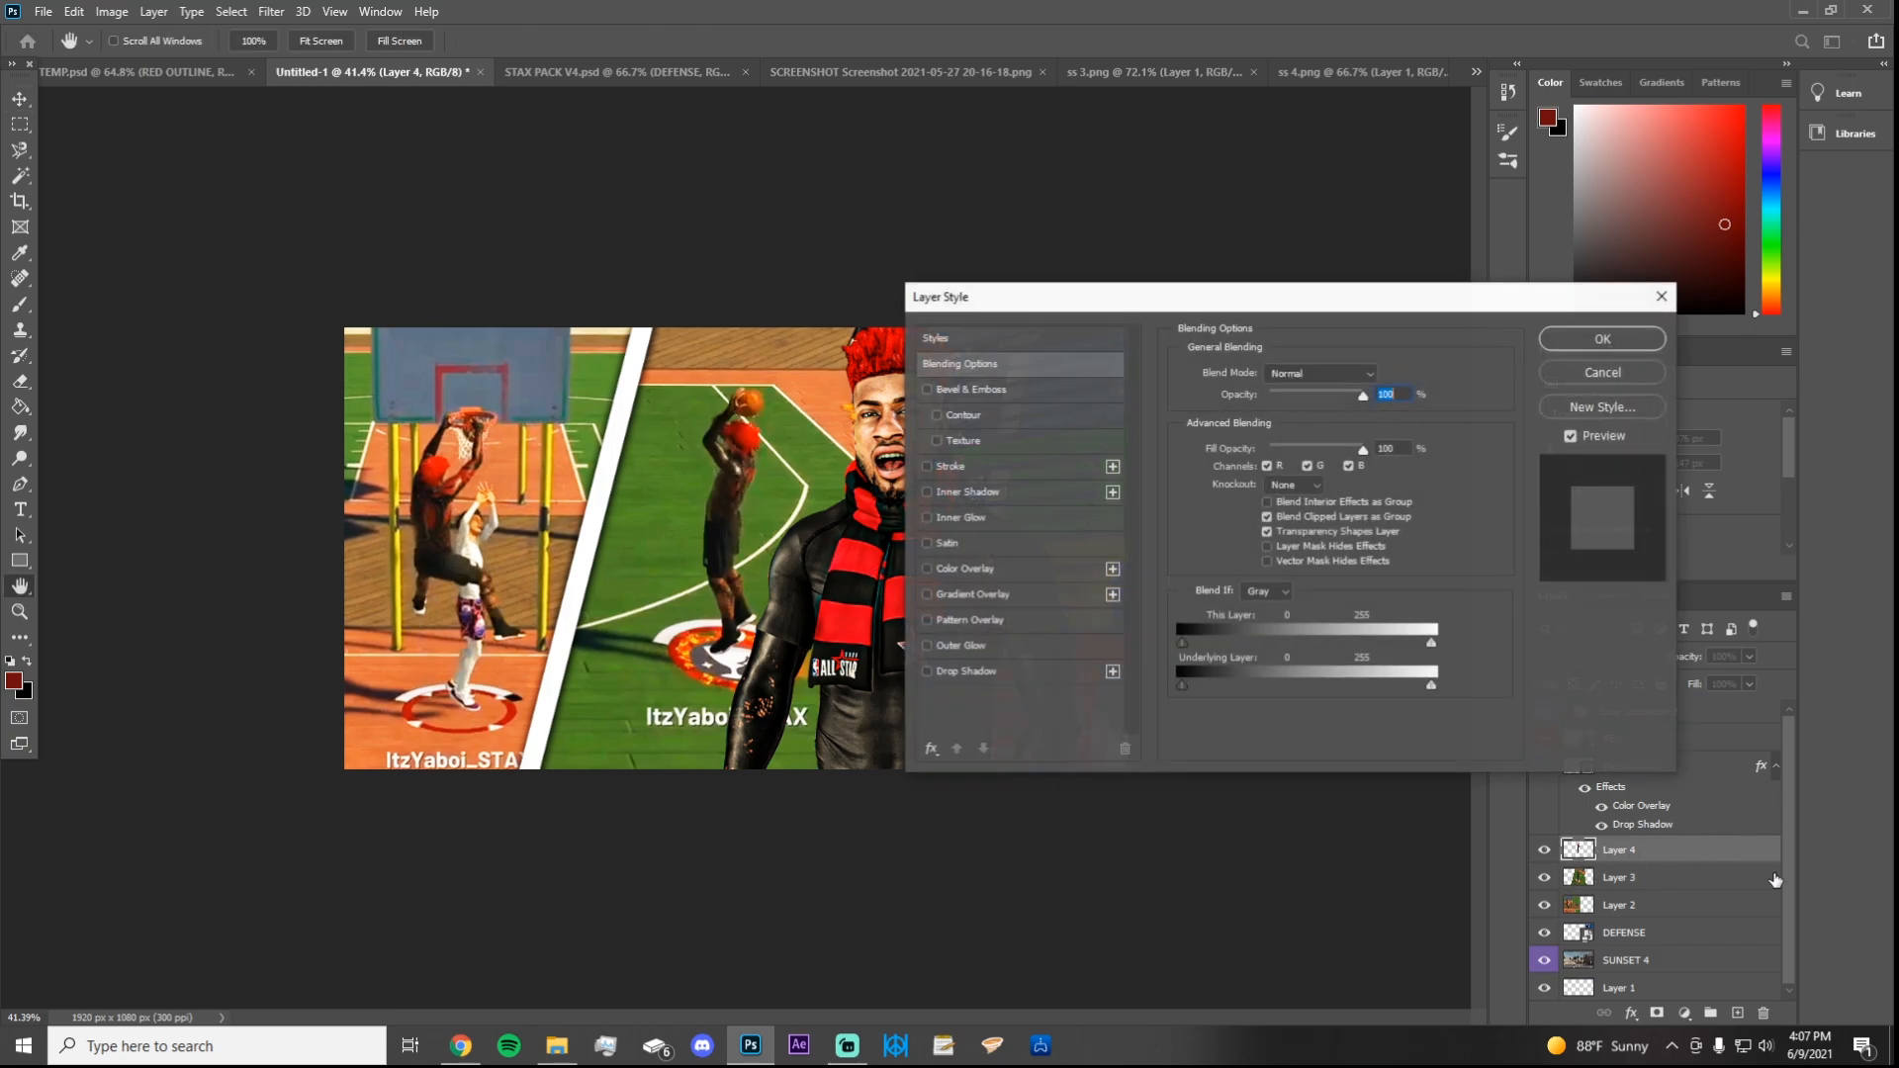
left_click(947, 671)
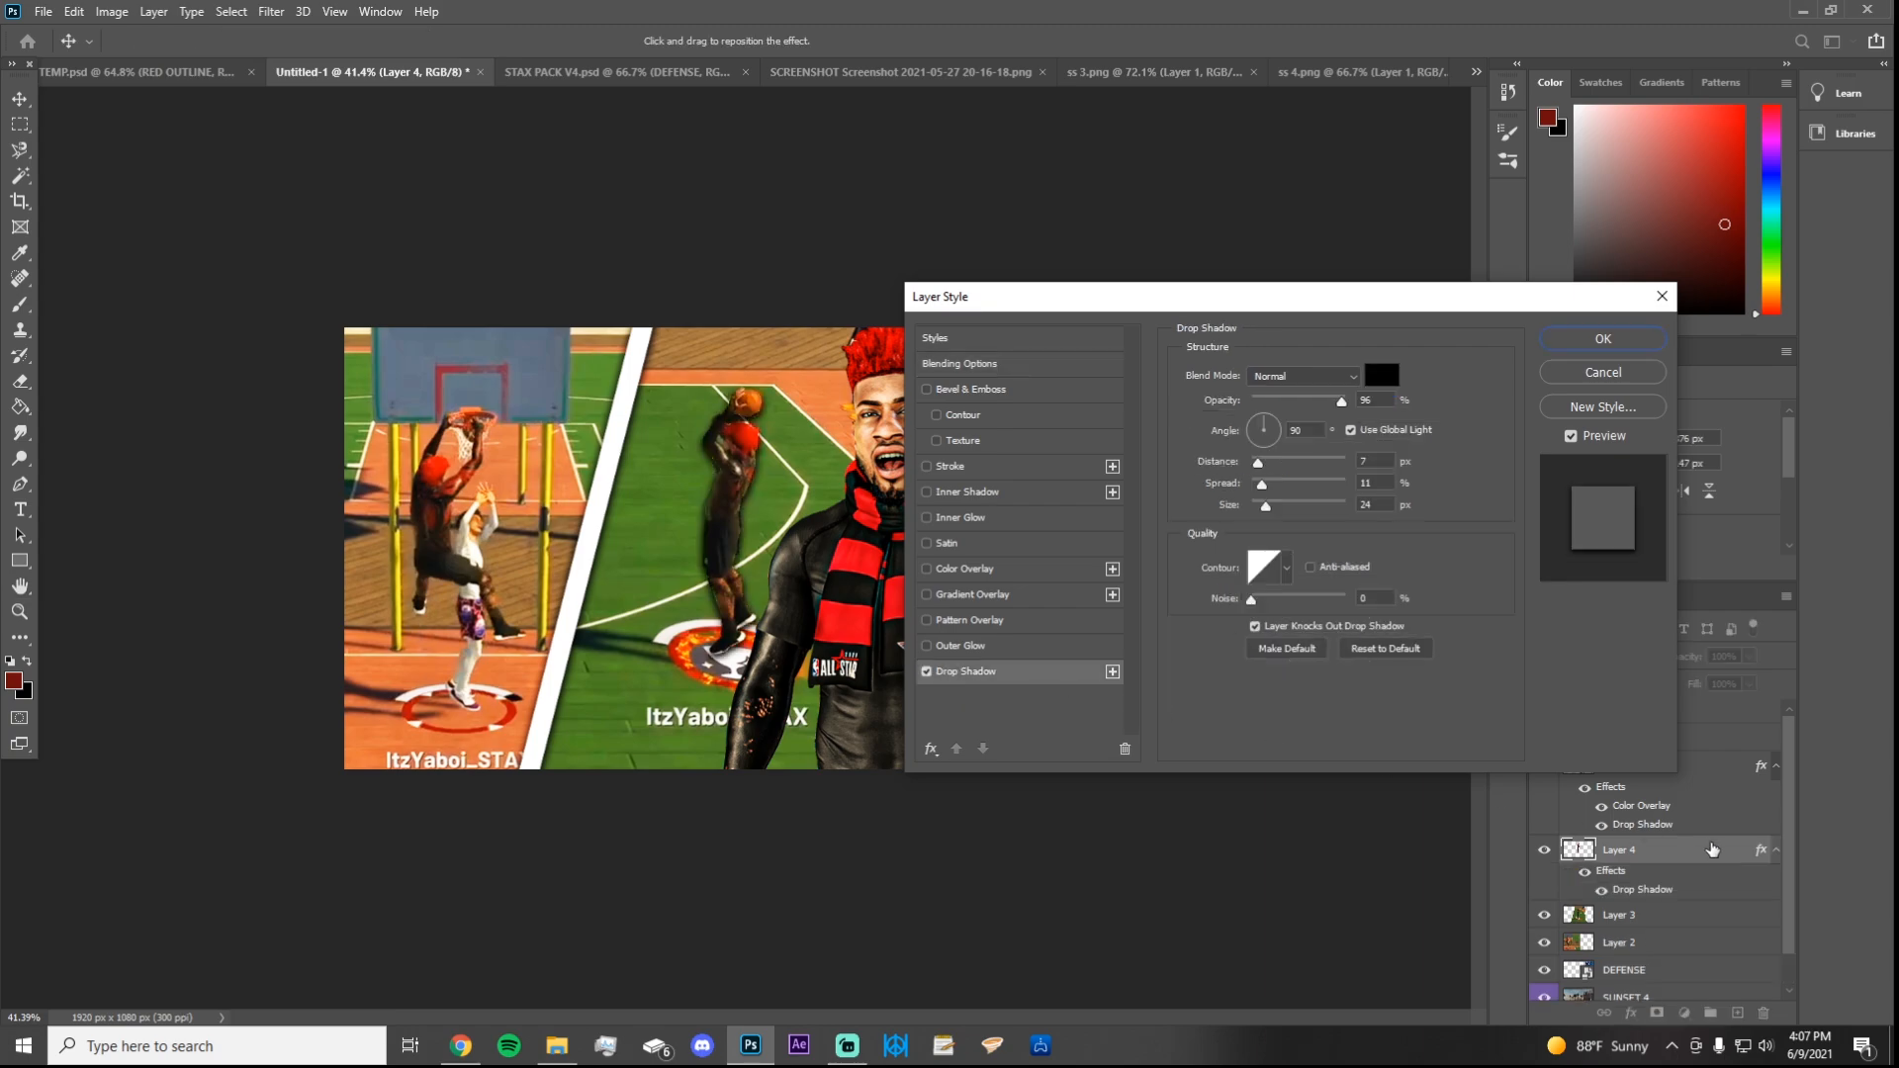
left_click_drag(1103, 297, 1166, 333)
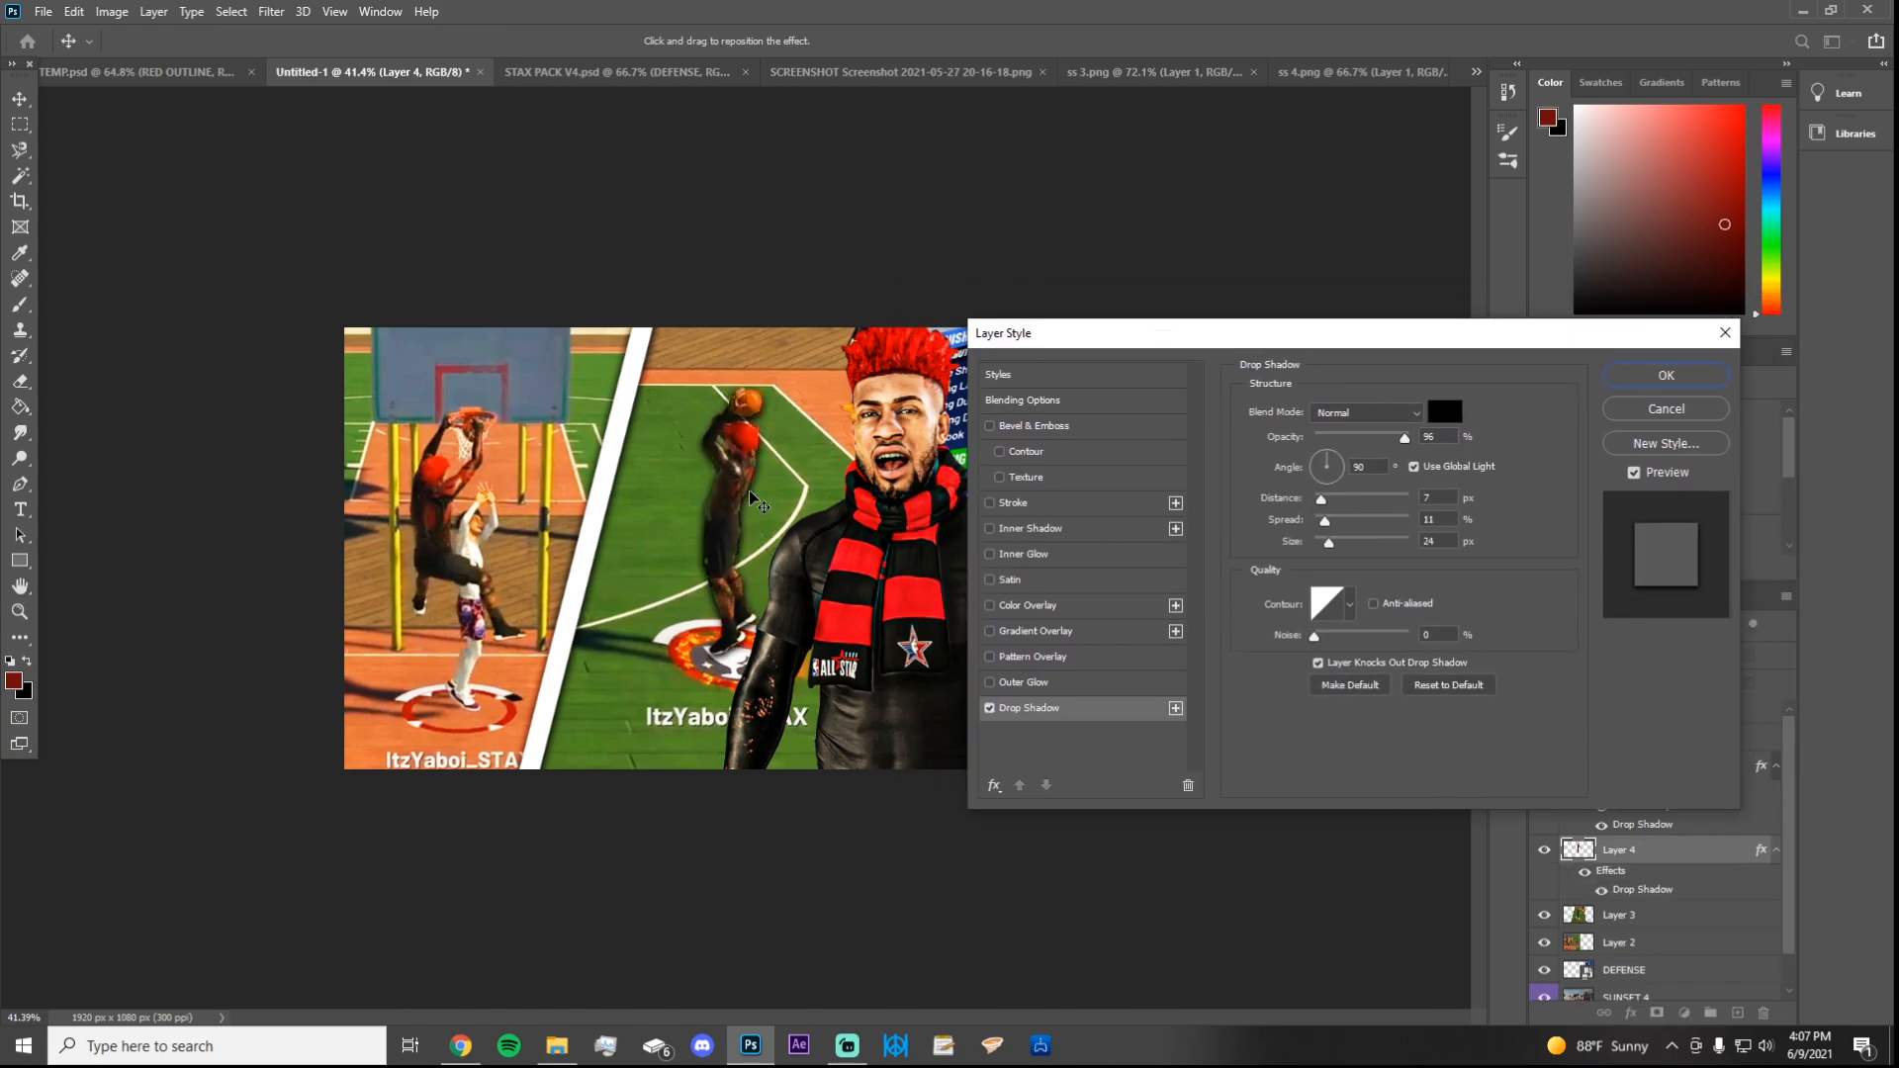
left_click_drag(1405, 439, 1405, 444)
Step: Add a 4 px outside stroke to the cutout in solid white, with Normal blend mode and 100% opacity
left_click(990, 503)
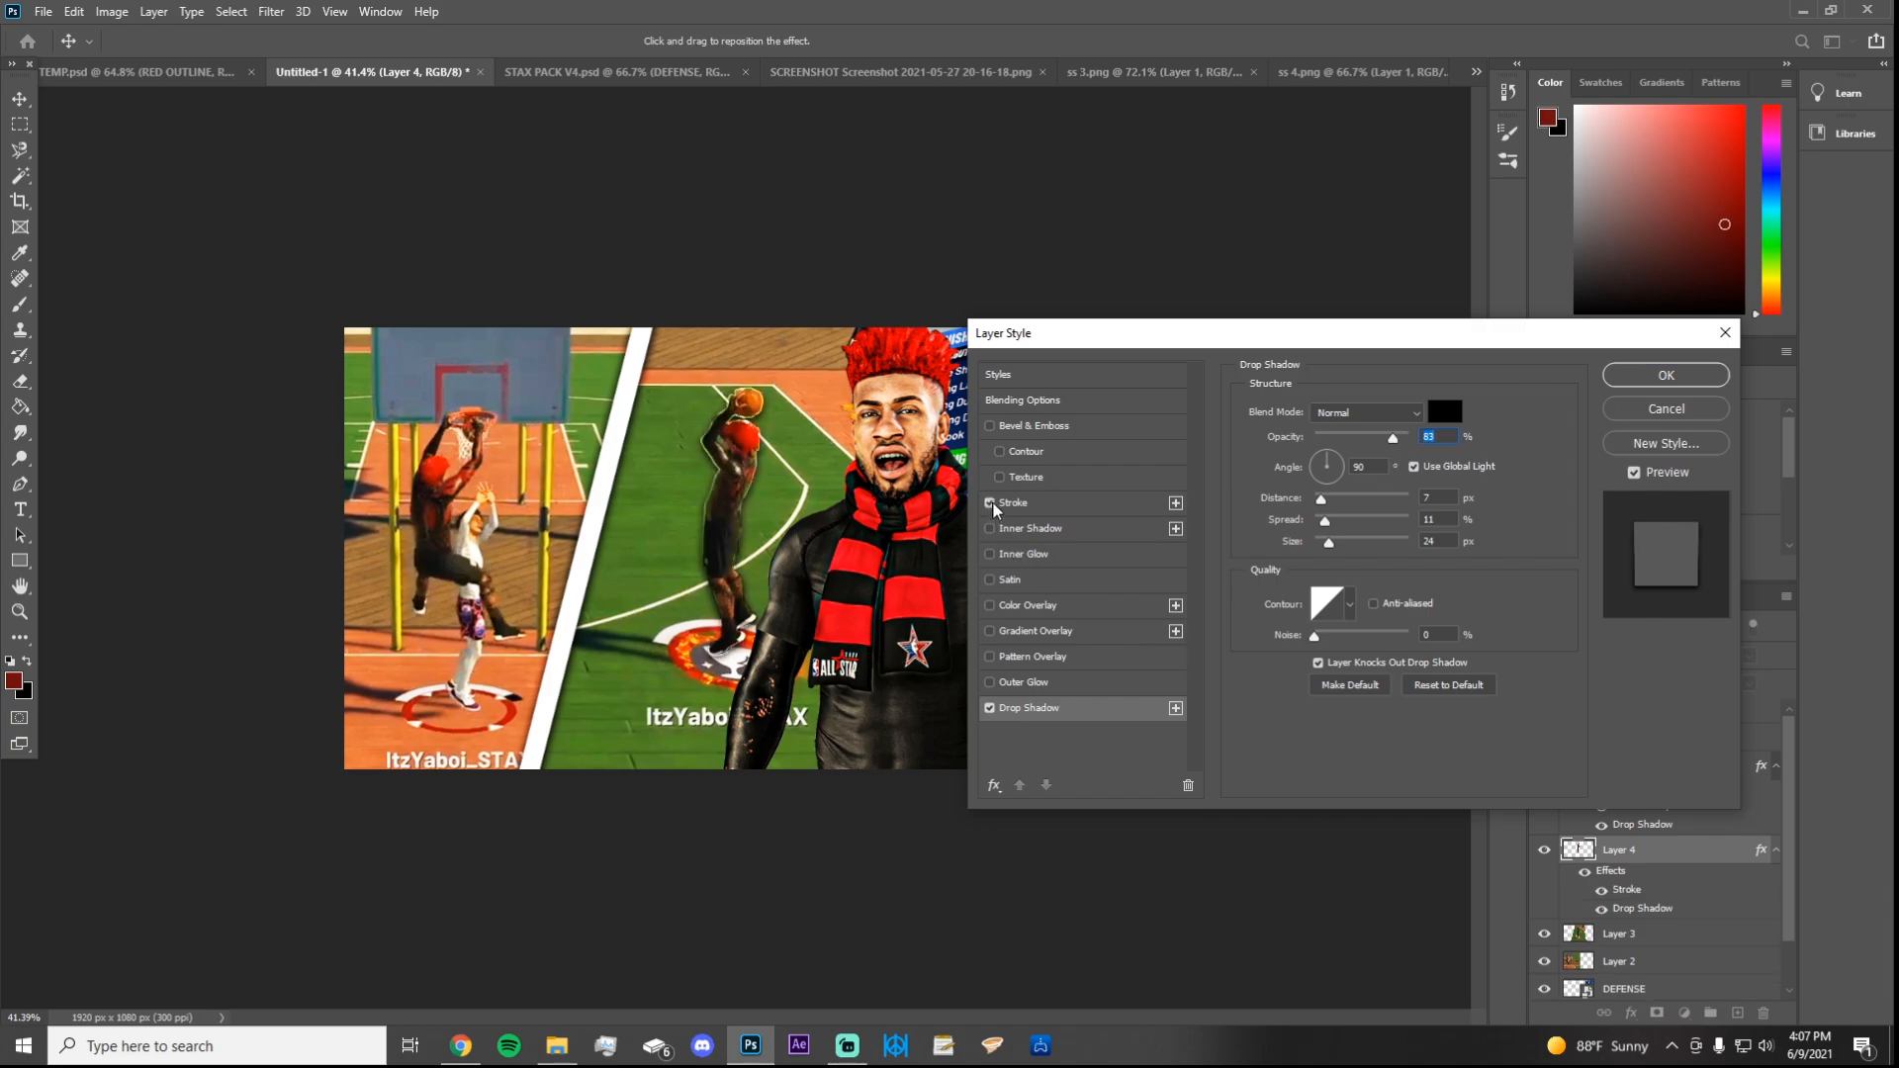
left_click(1041, 510)
left_click(1338, 432)
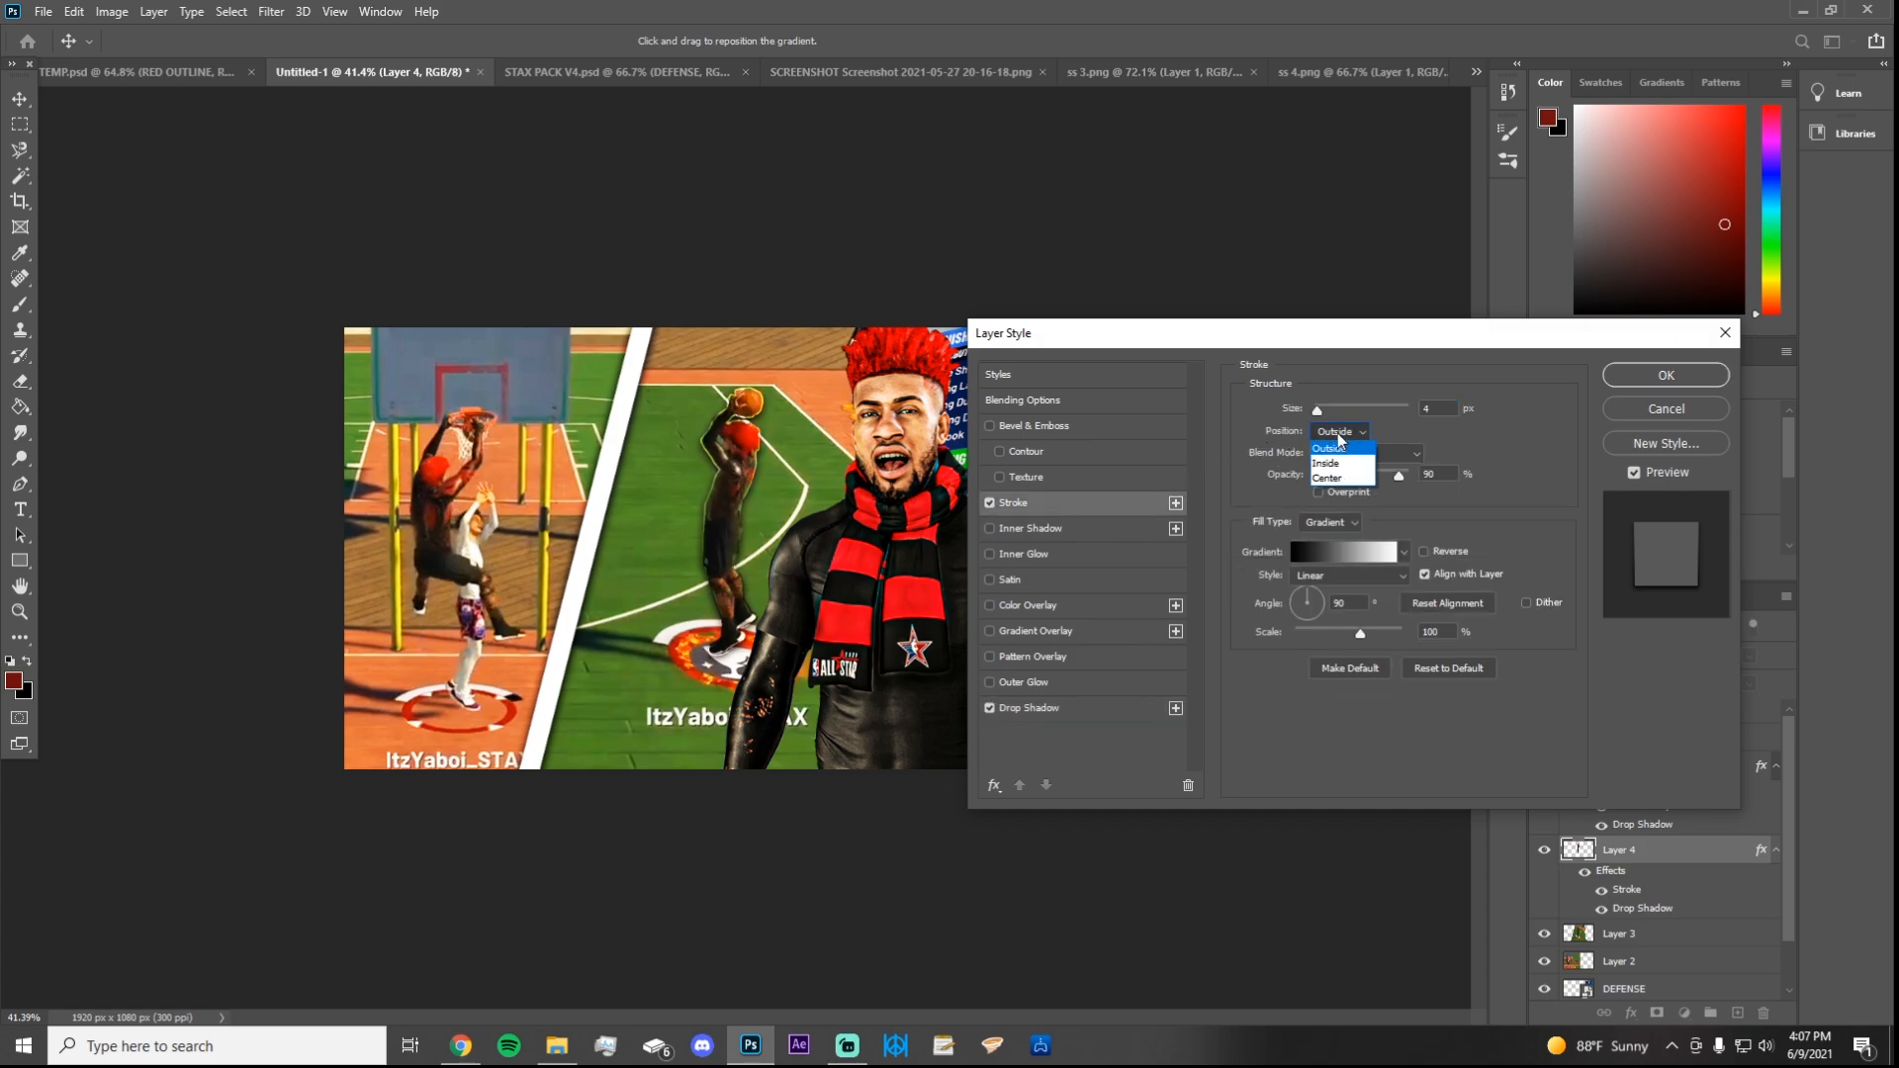
left_click(1331, 449)
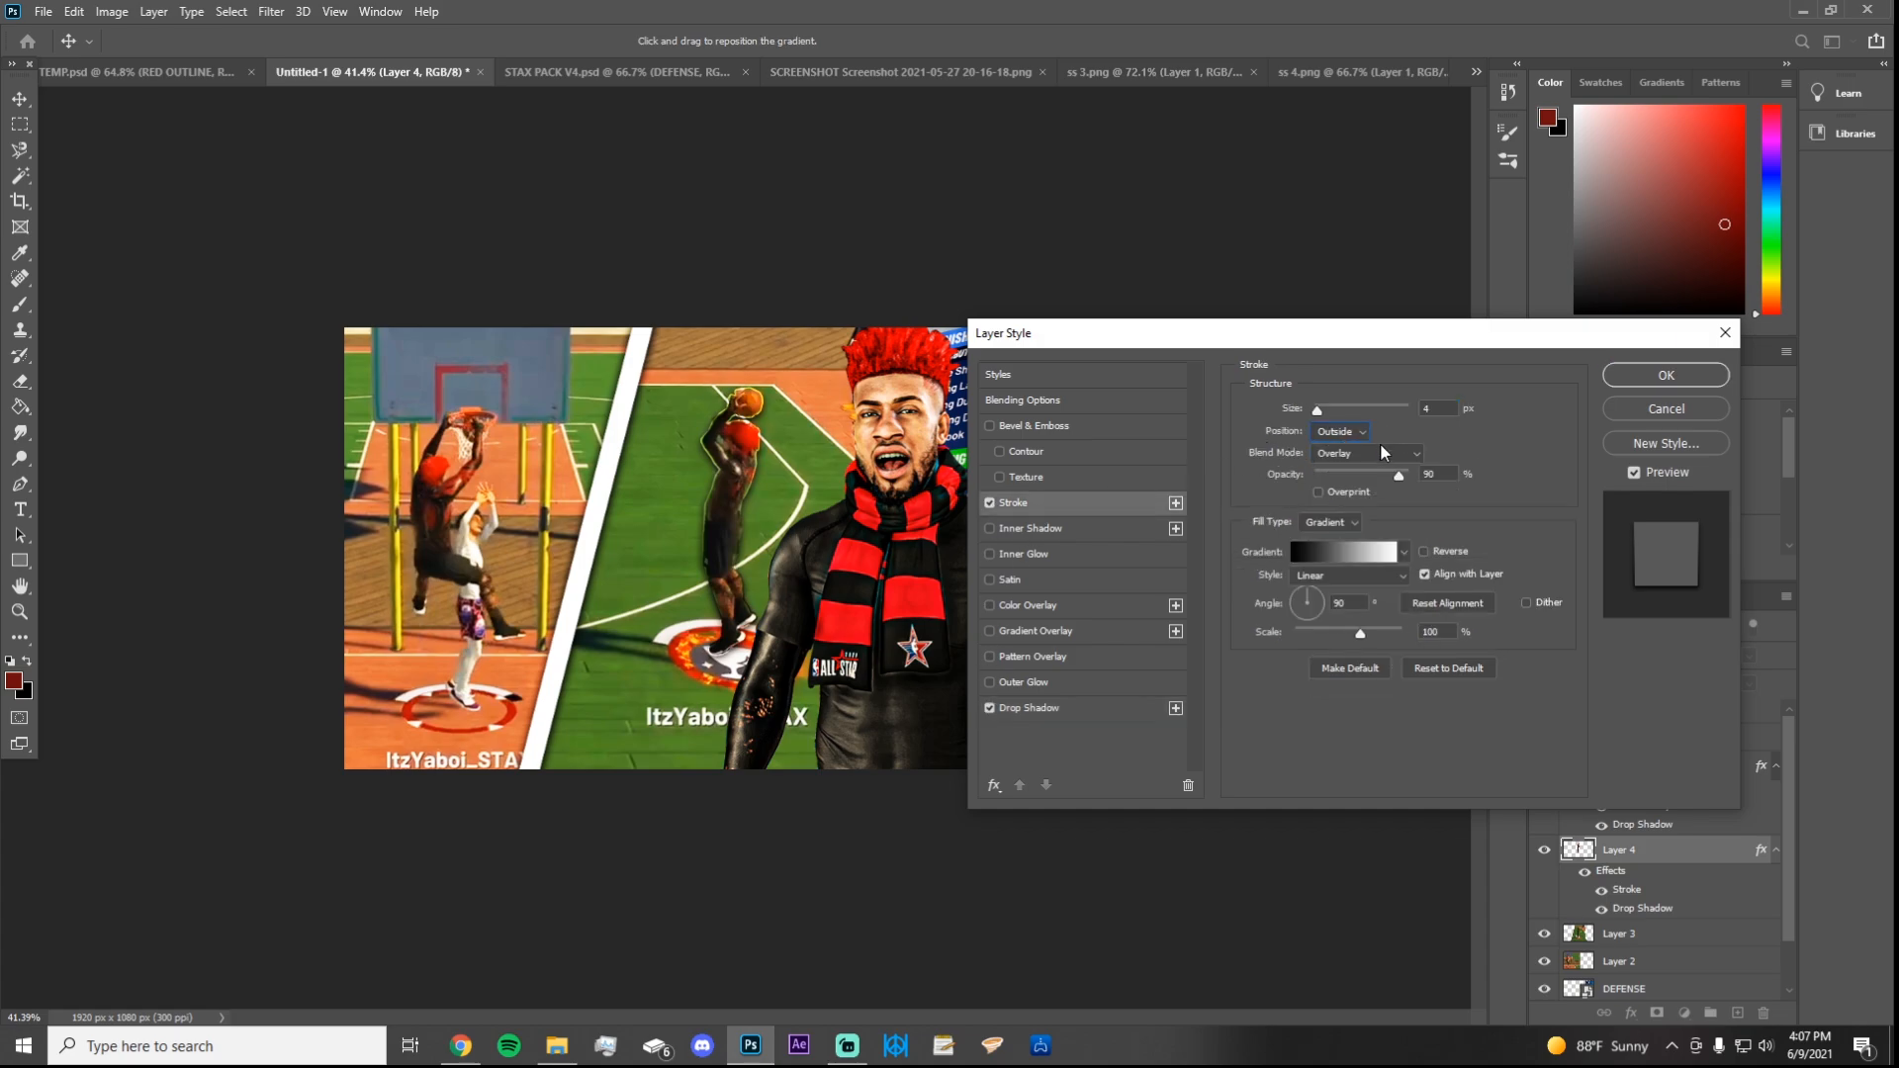
left_click(1324, 474)
left_click(1331, 455)
left_click(1327, 469)
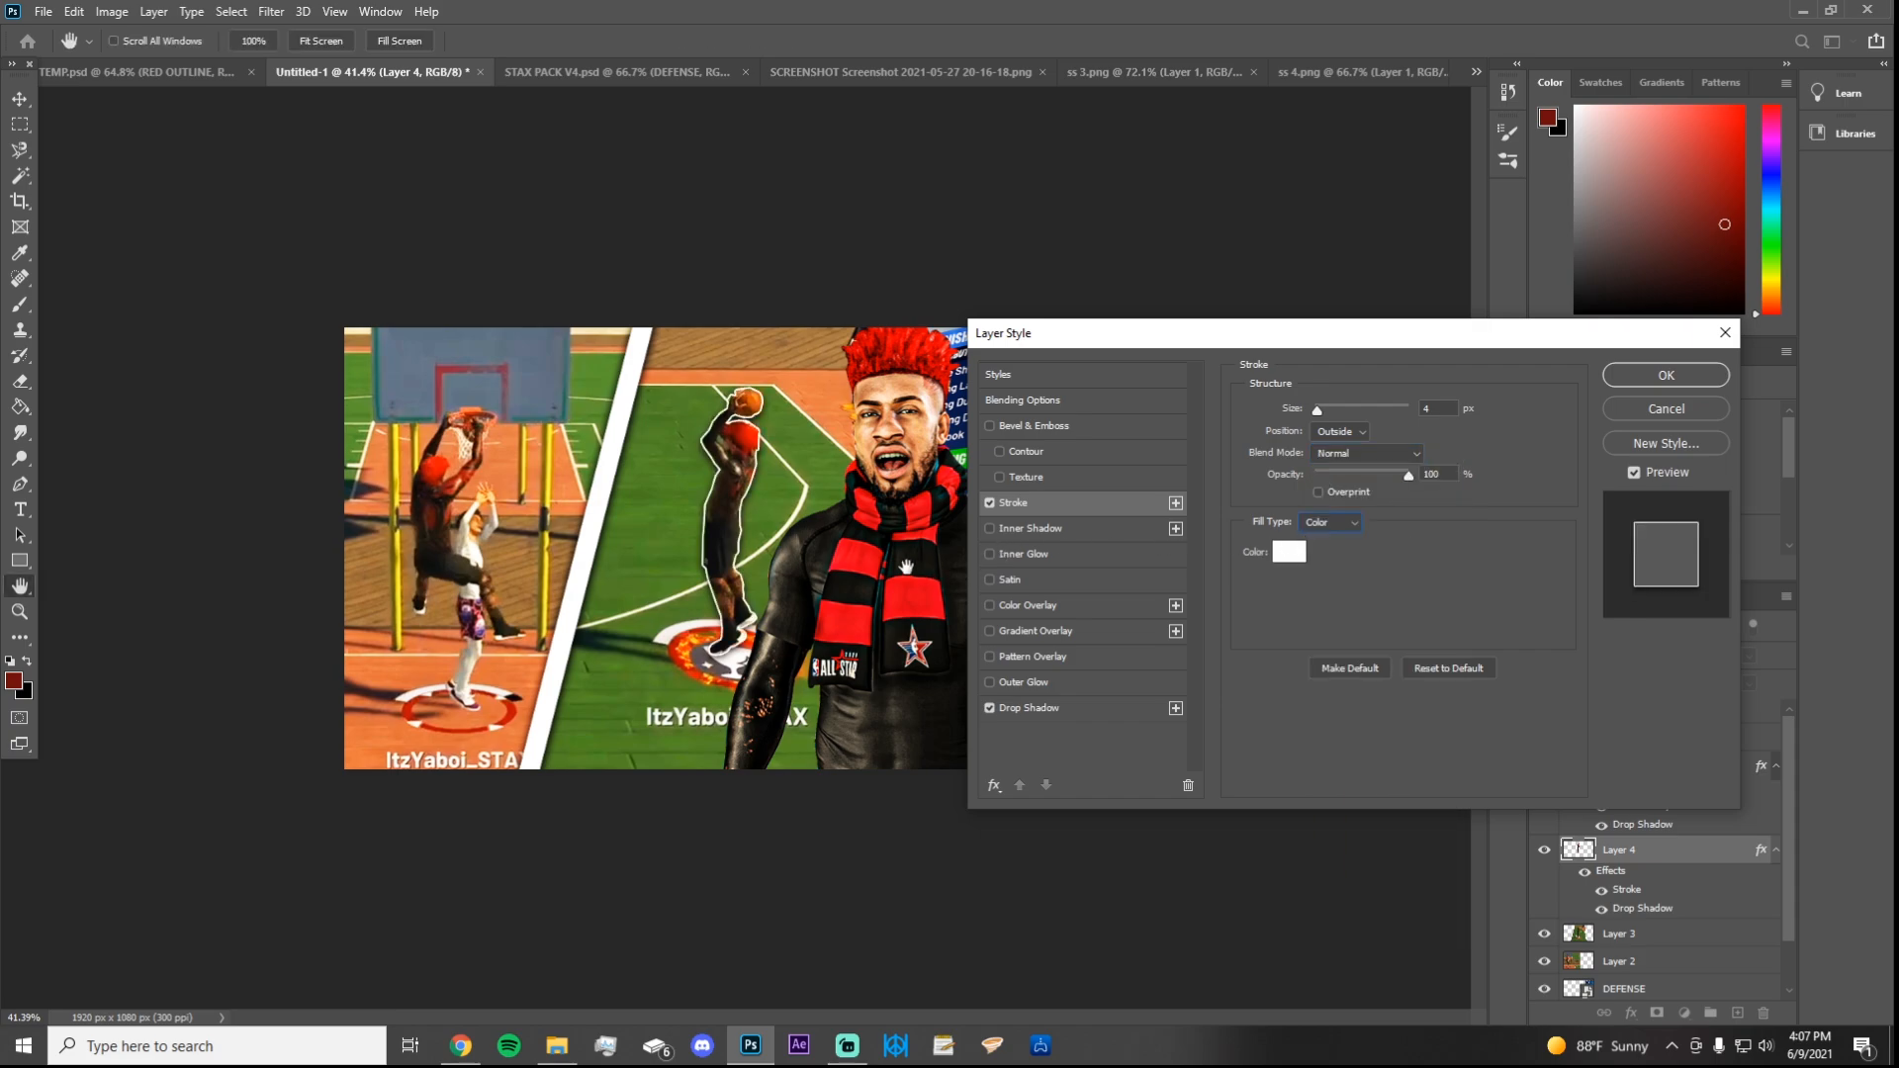
key("alt")
left_click(1652, 376)
Step: Compare the shooting player with and without the white outline, and leave Layer 4's Stroke effect hidden
scroll(797, 498, "up", 5)
scroll(806, 498, "down", 4)
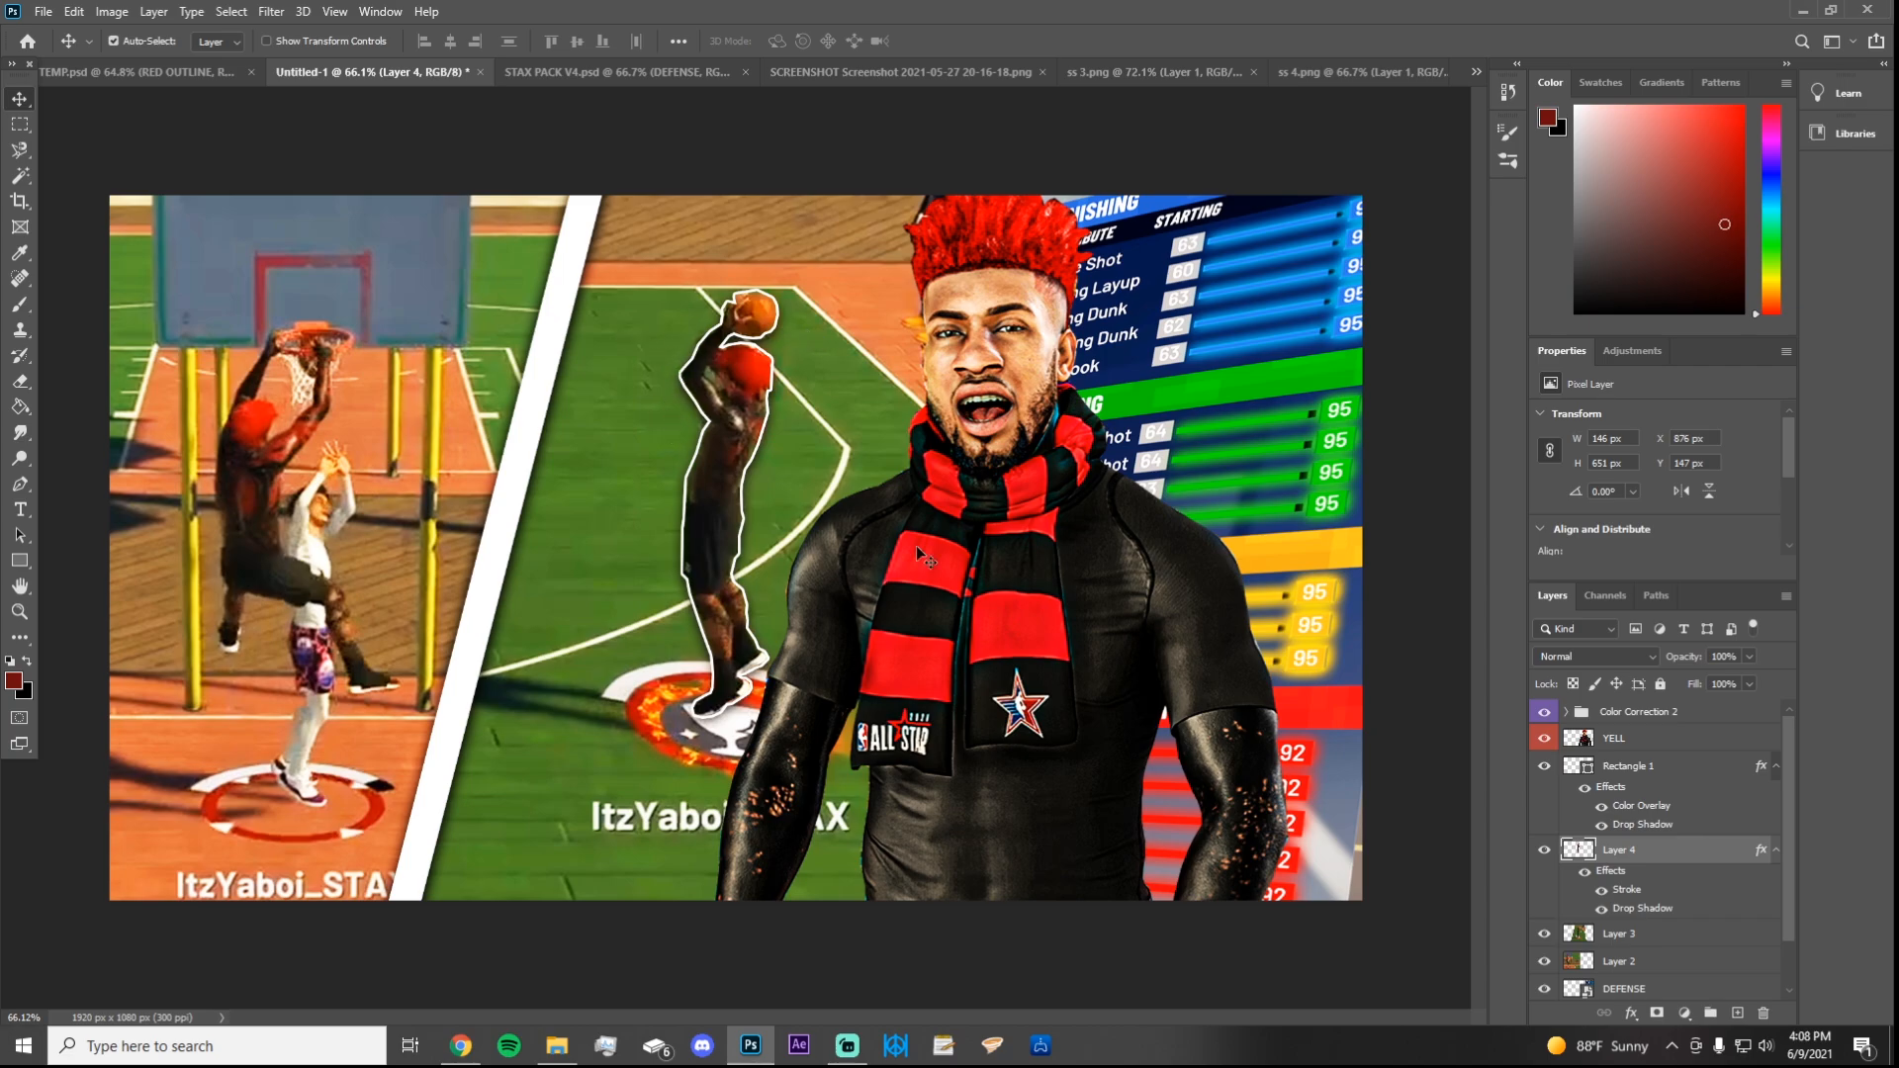
scroll(823, 572, "down", 4)
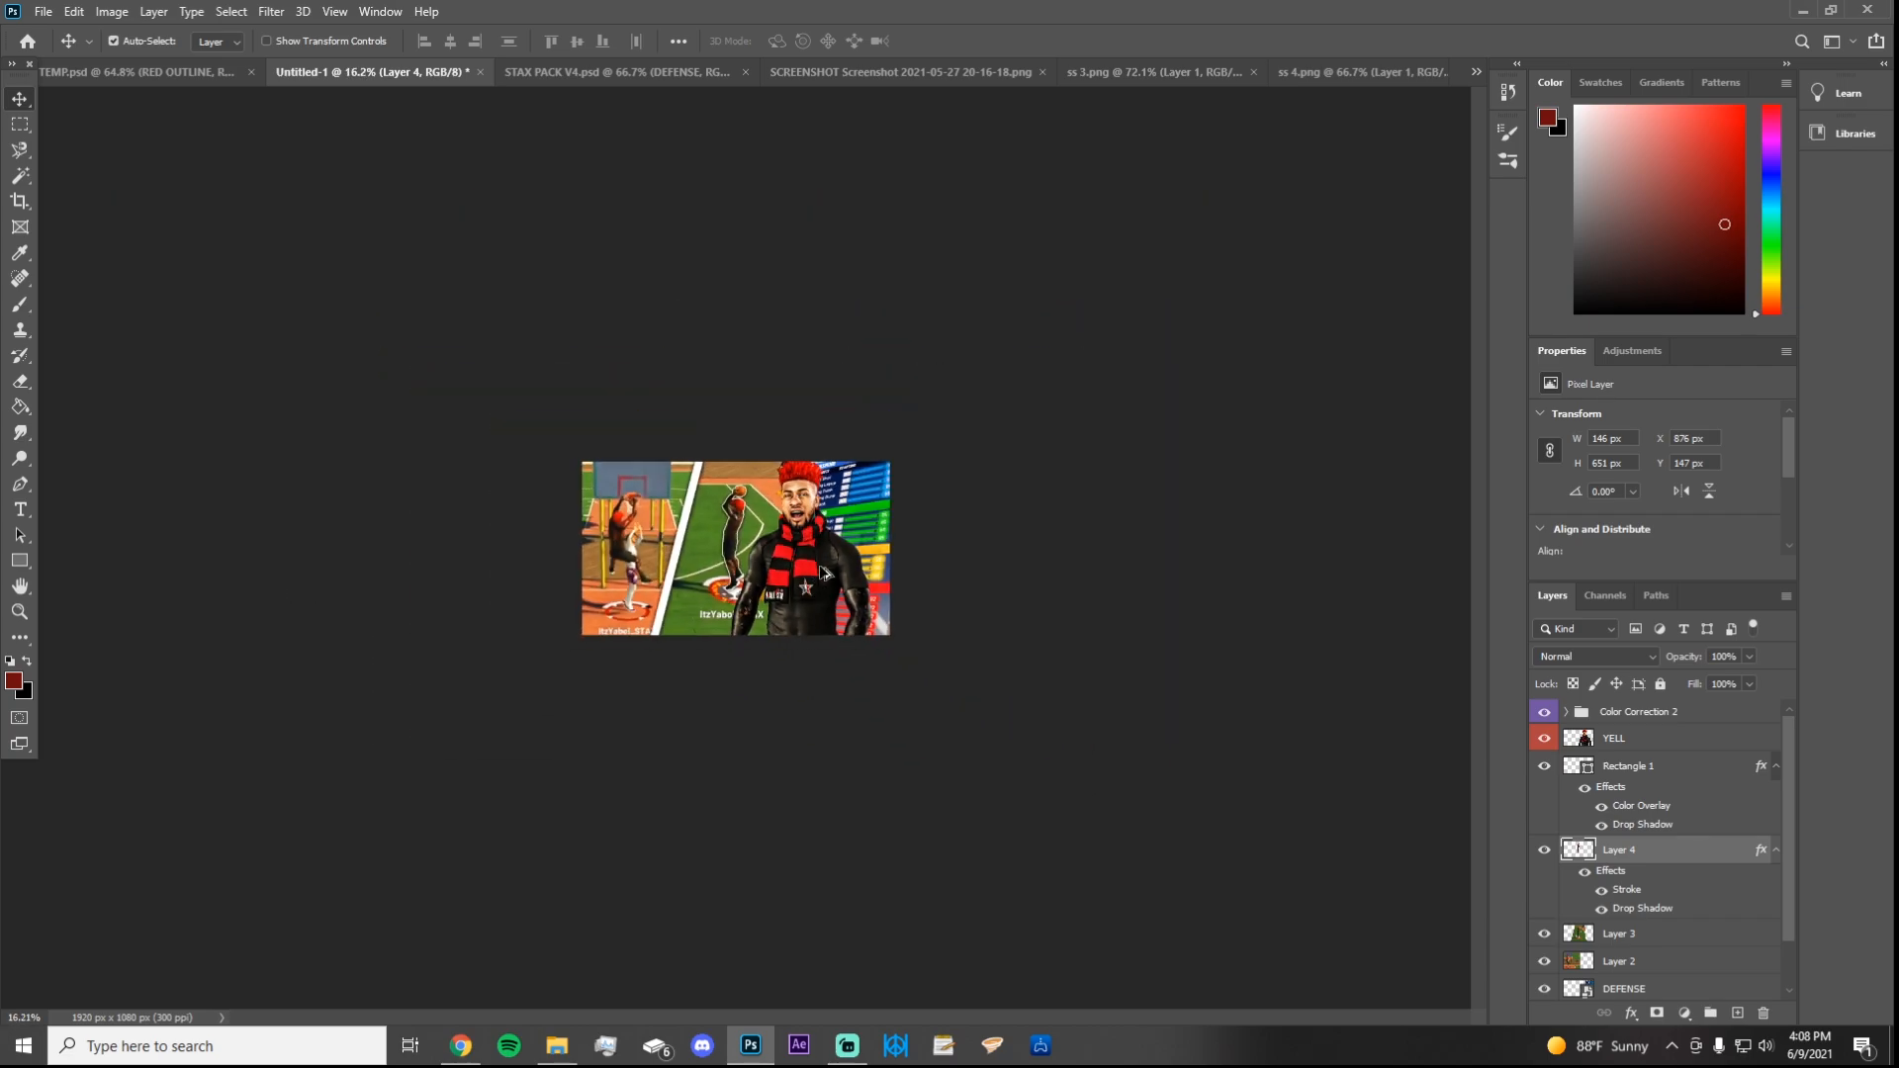
scroll(823, 572, "up", 3)
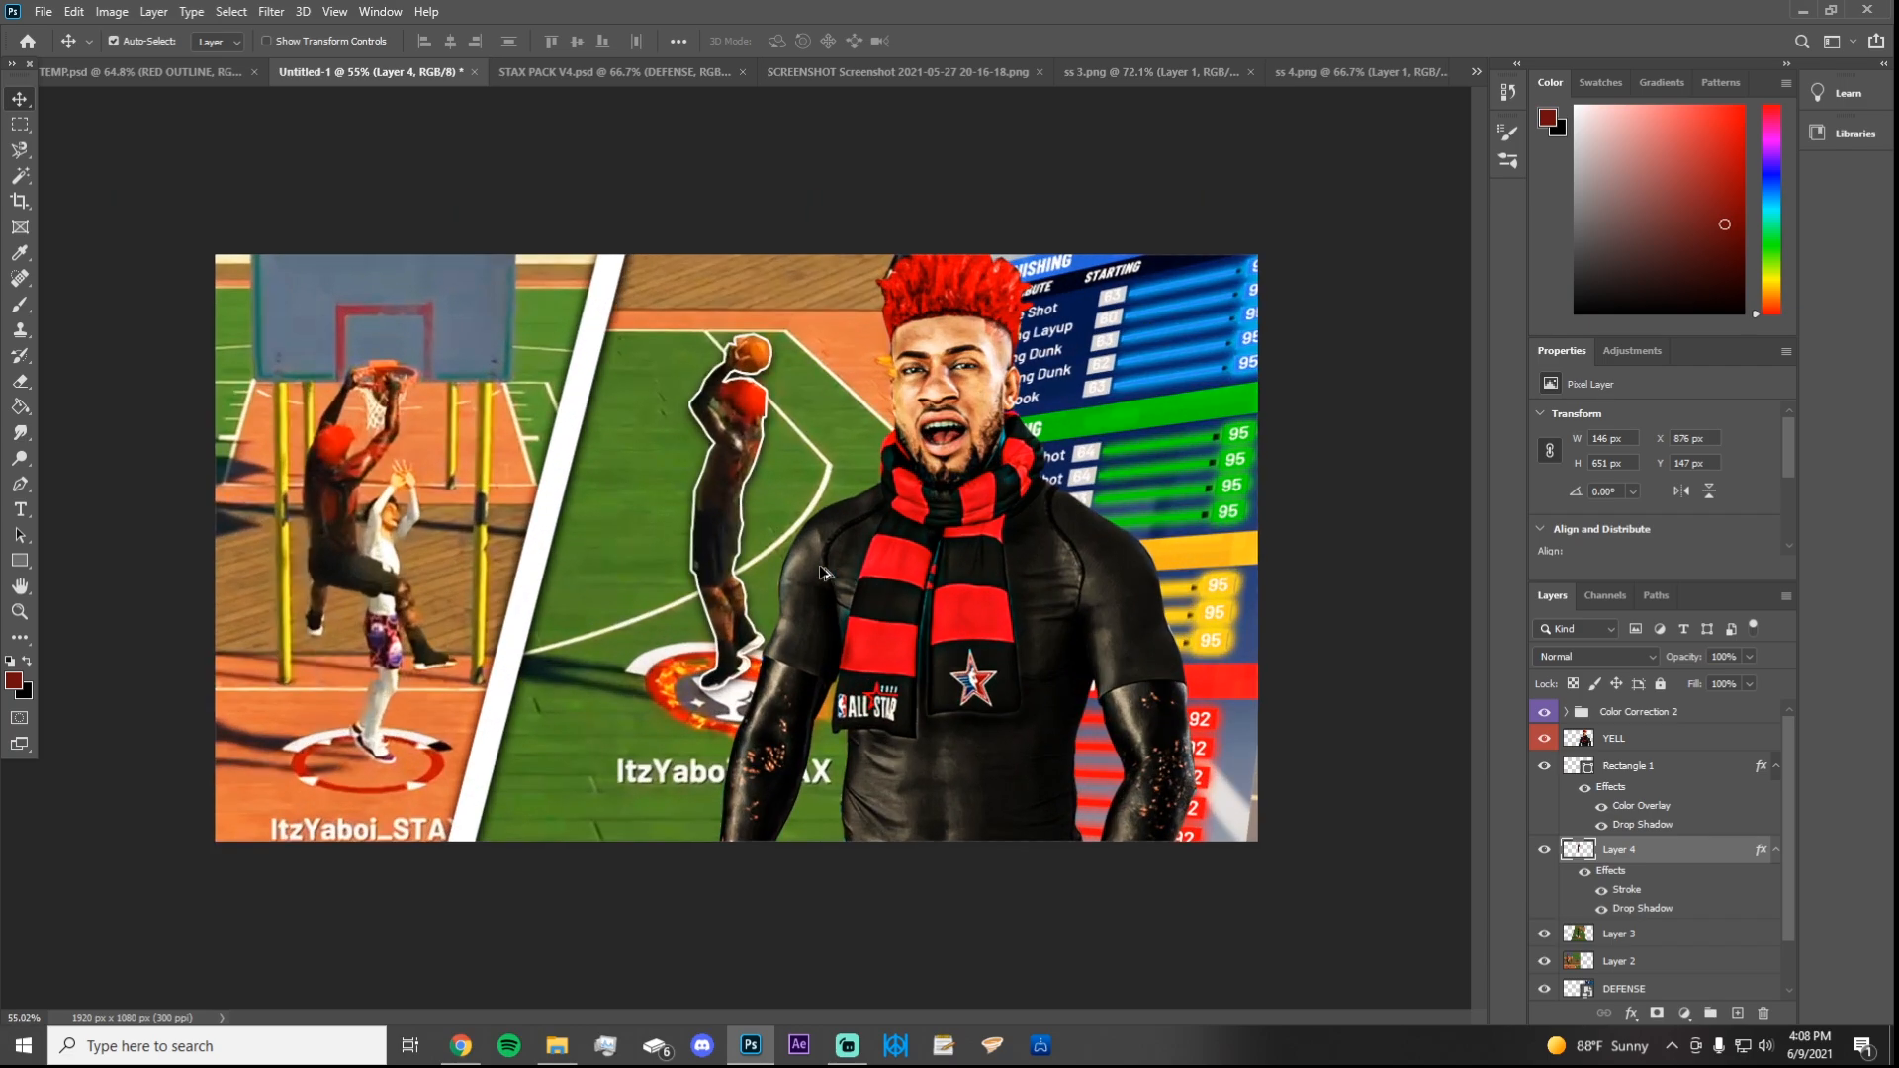
left_click(1598, 892)
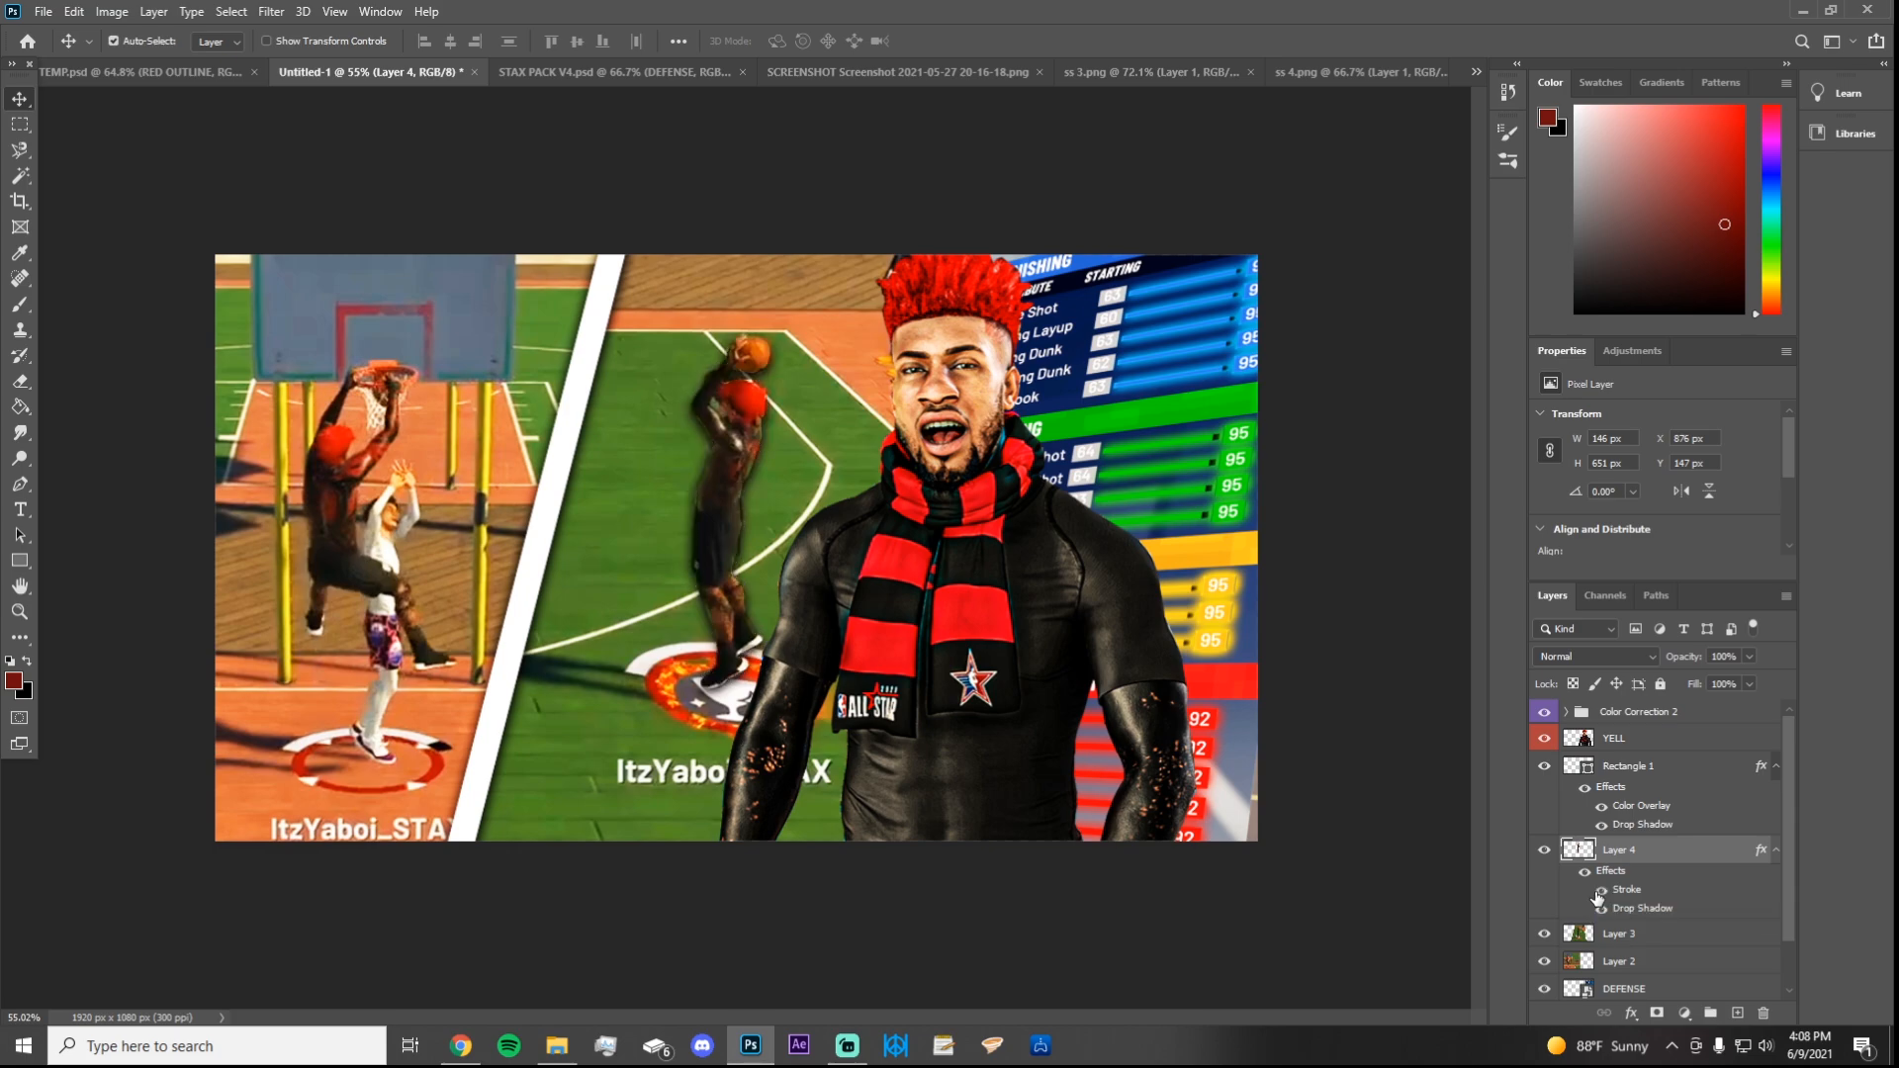
left_click(1599, 892)
left_click(1598, 893)
Step: Apply a Motion Blur to the court background on Layer 3 with a 0° angle and 21-pixel distance
key("ctrl+plus")
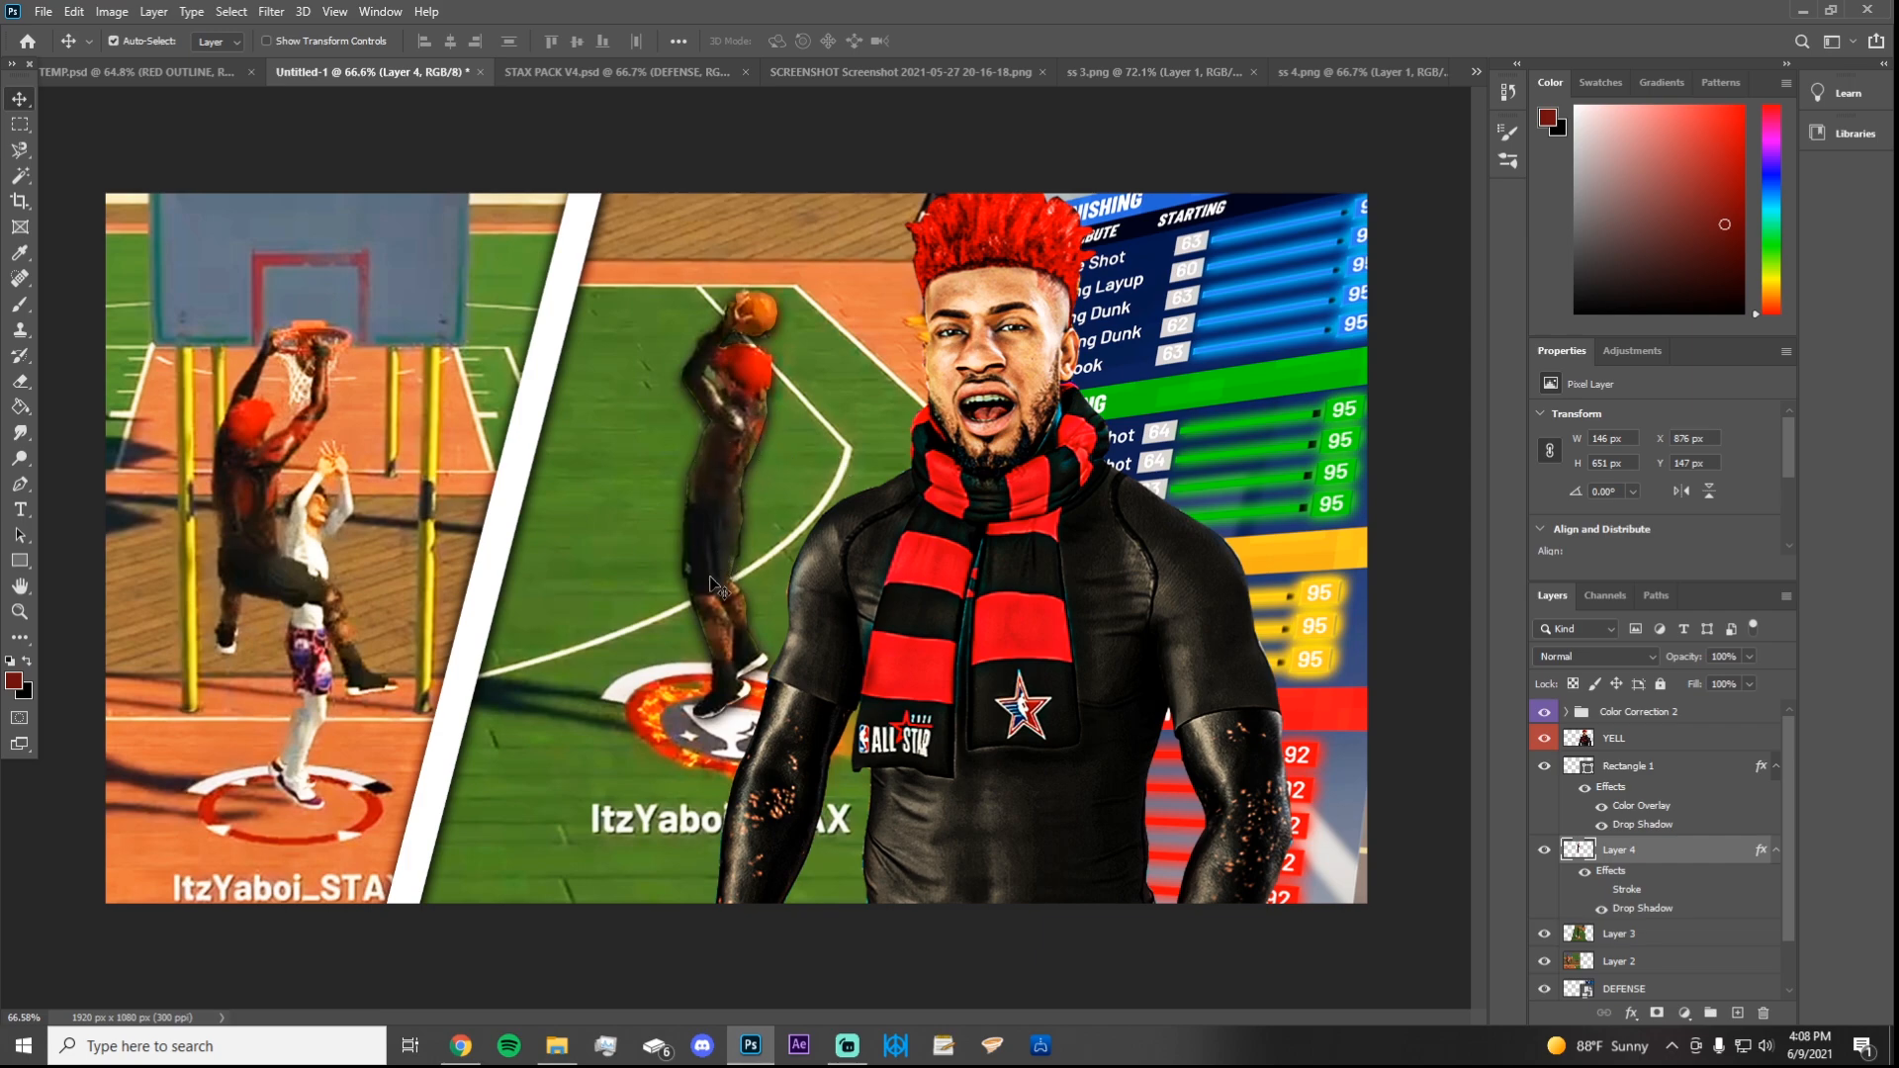
left_click(1618, 933)
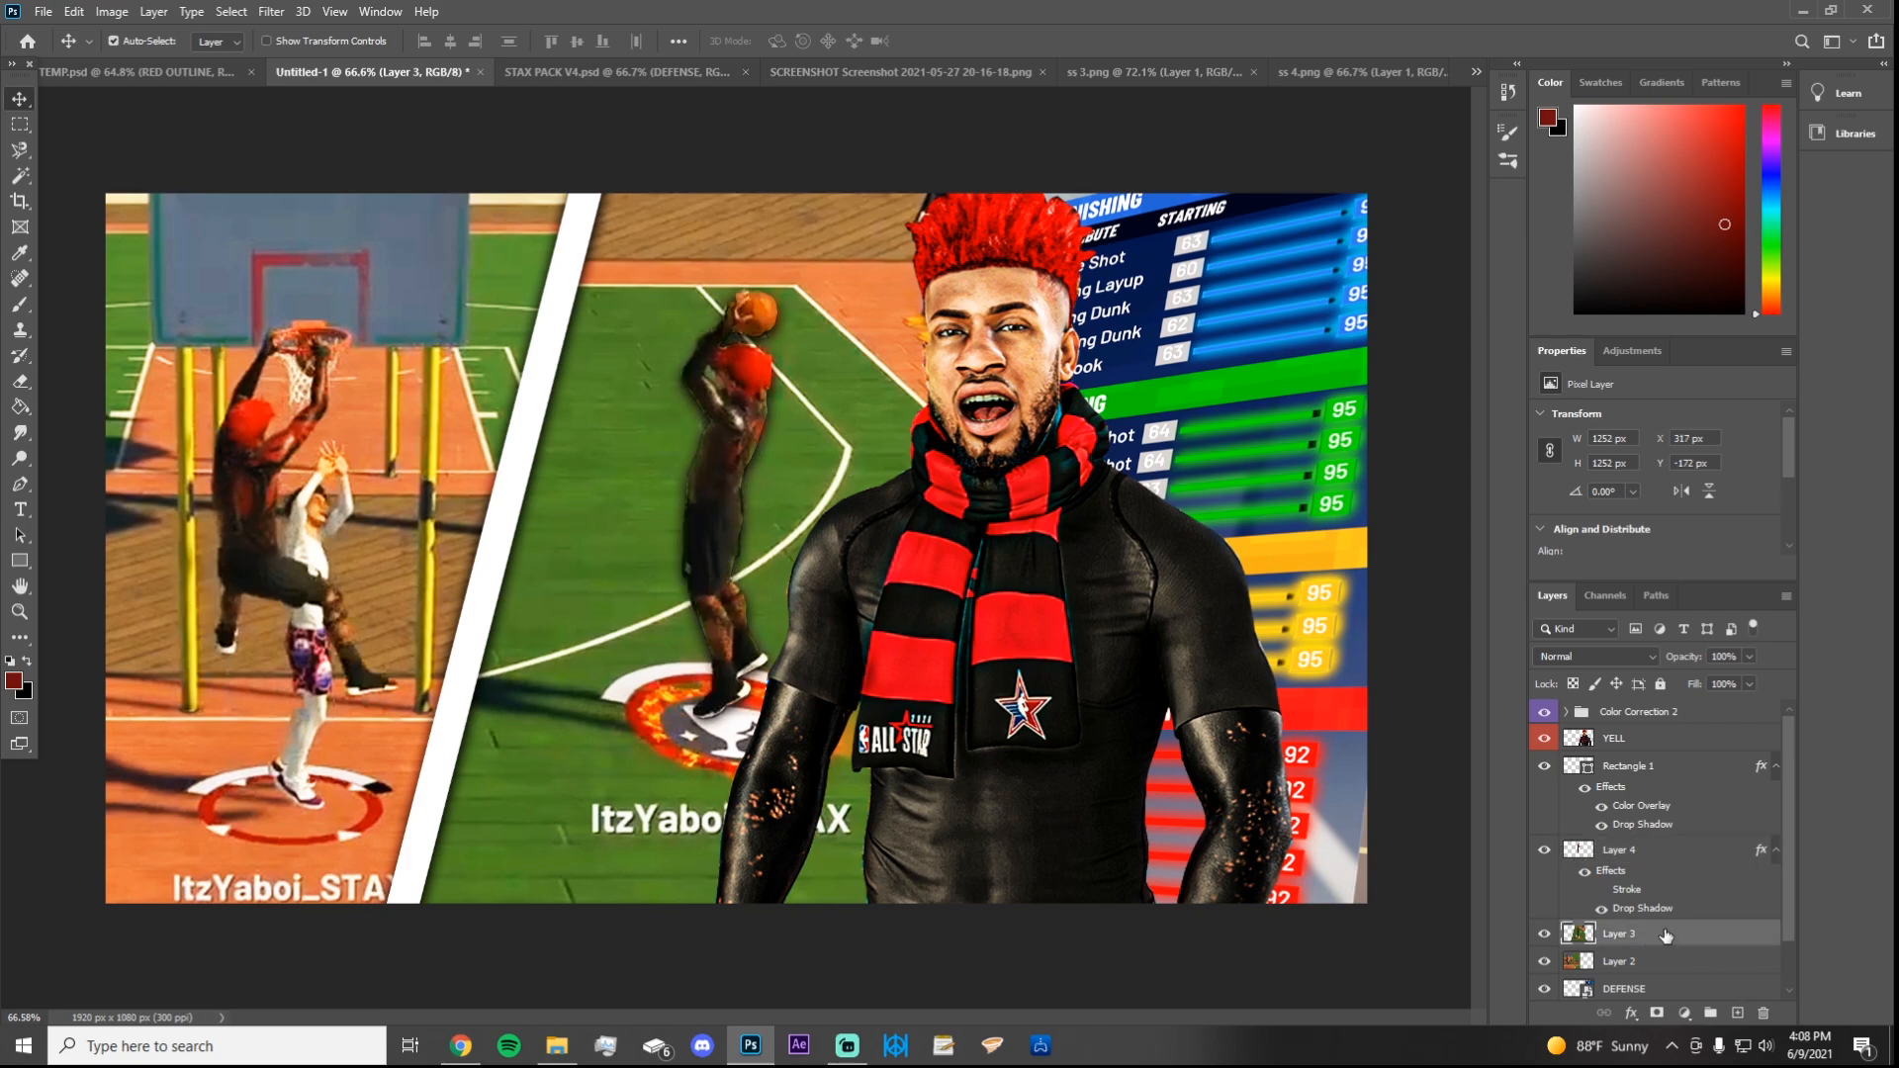
left_click(271, 12)
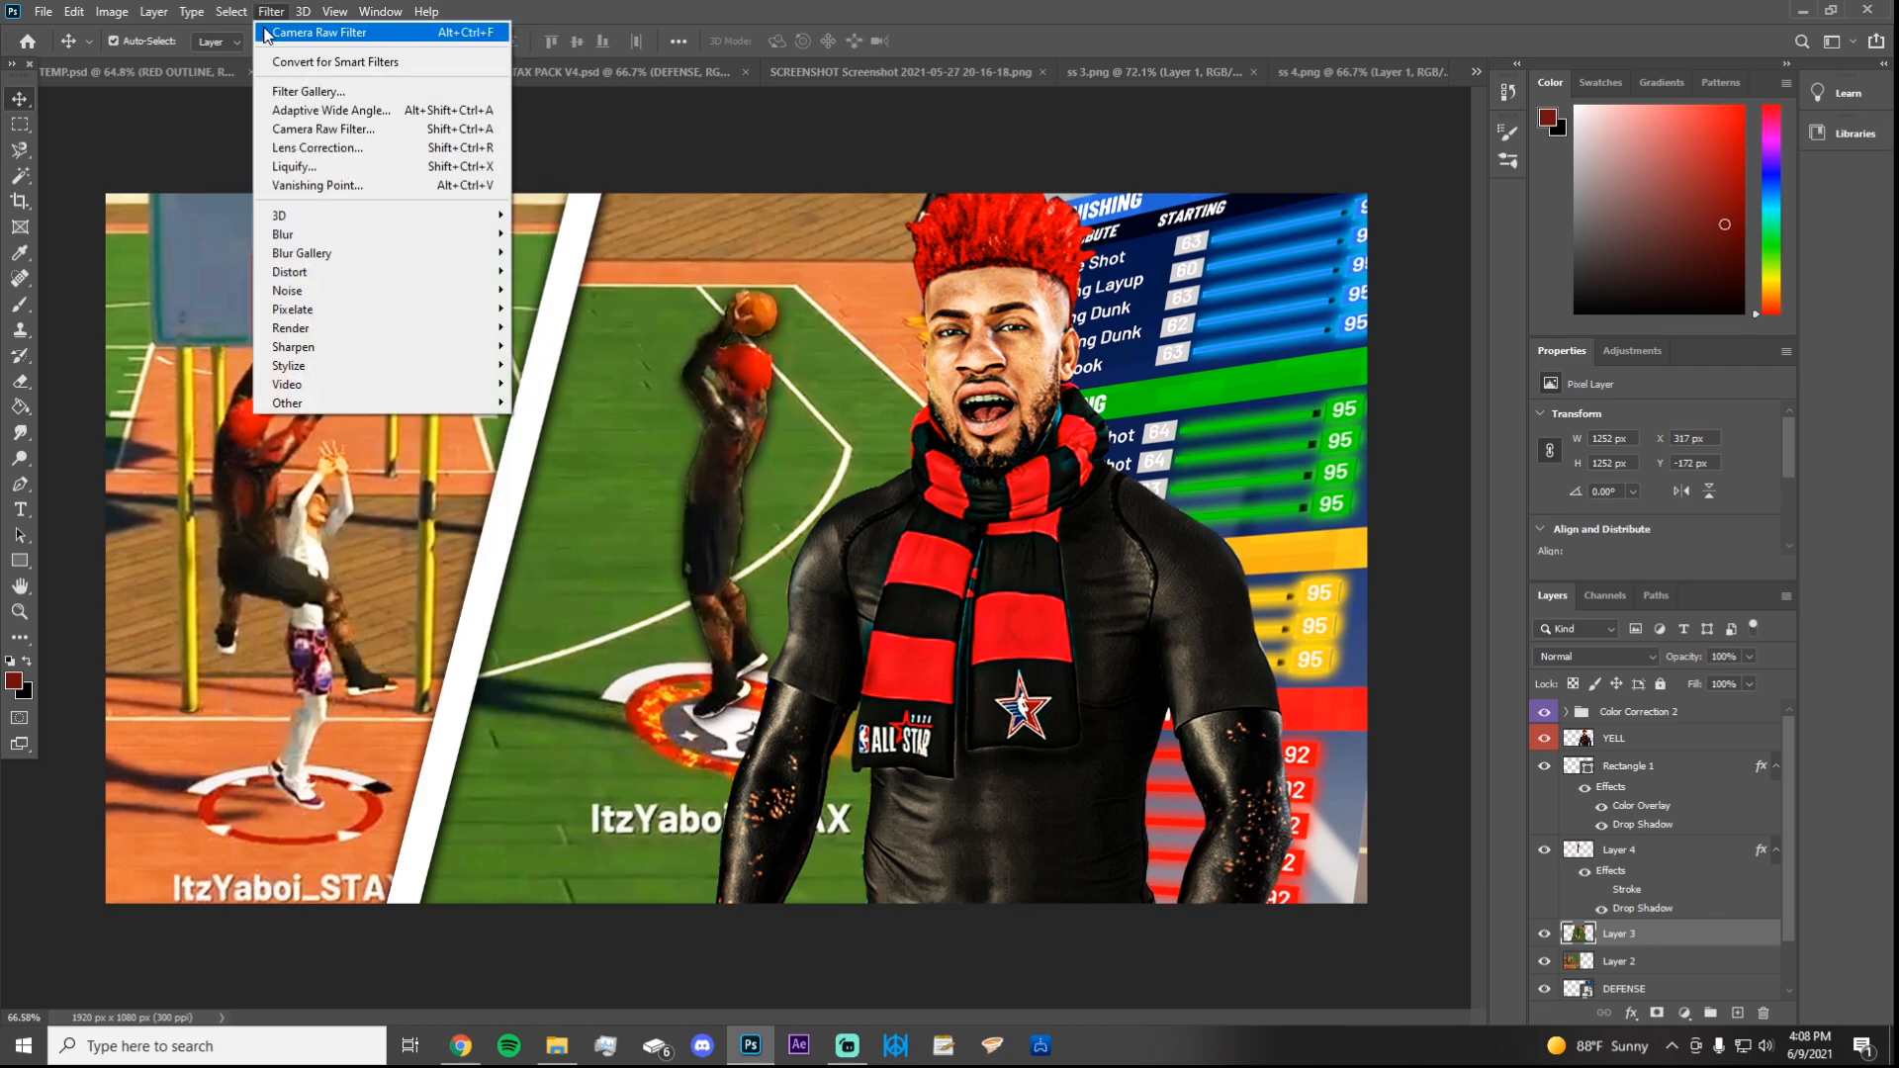
mouse_move(299, 235)
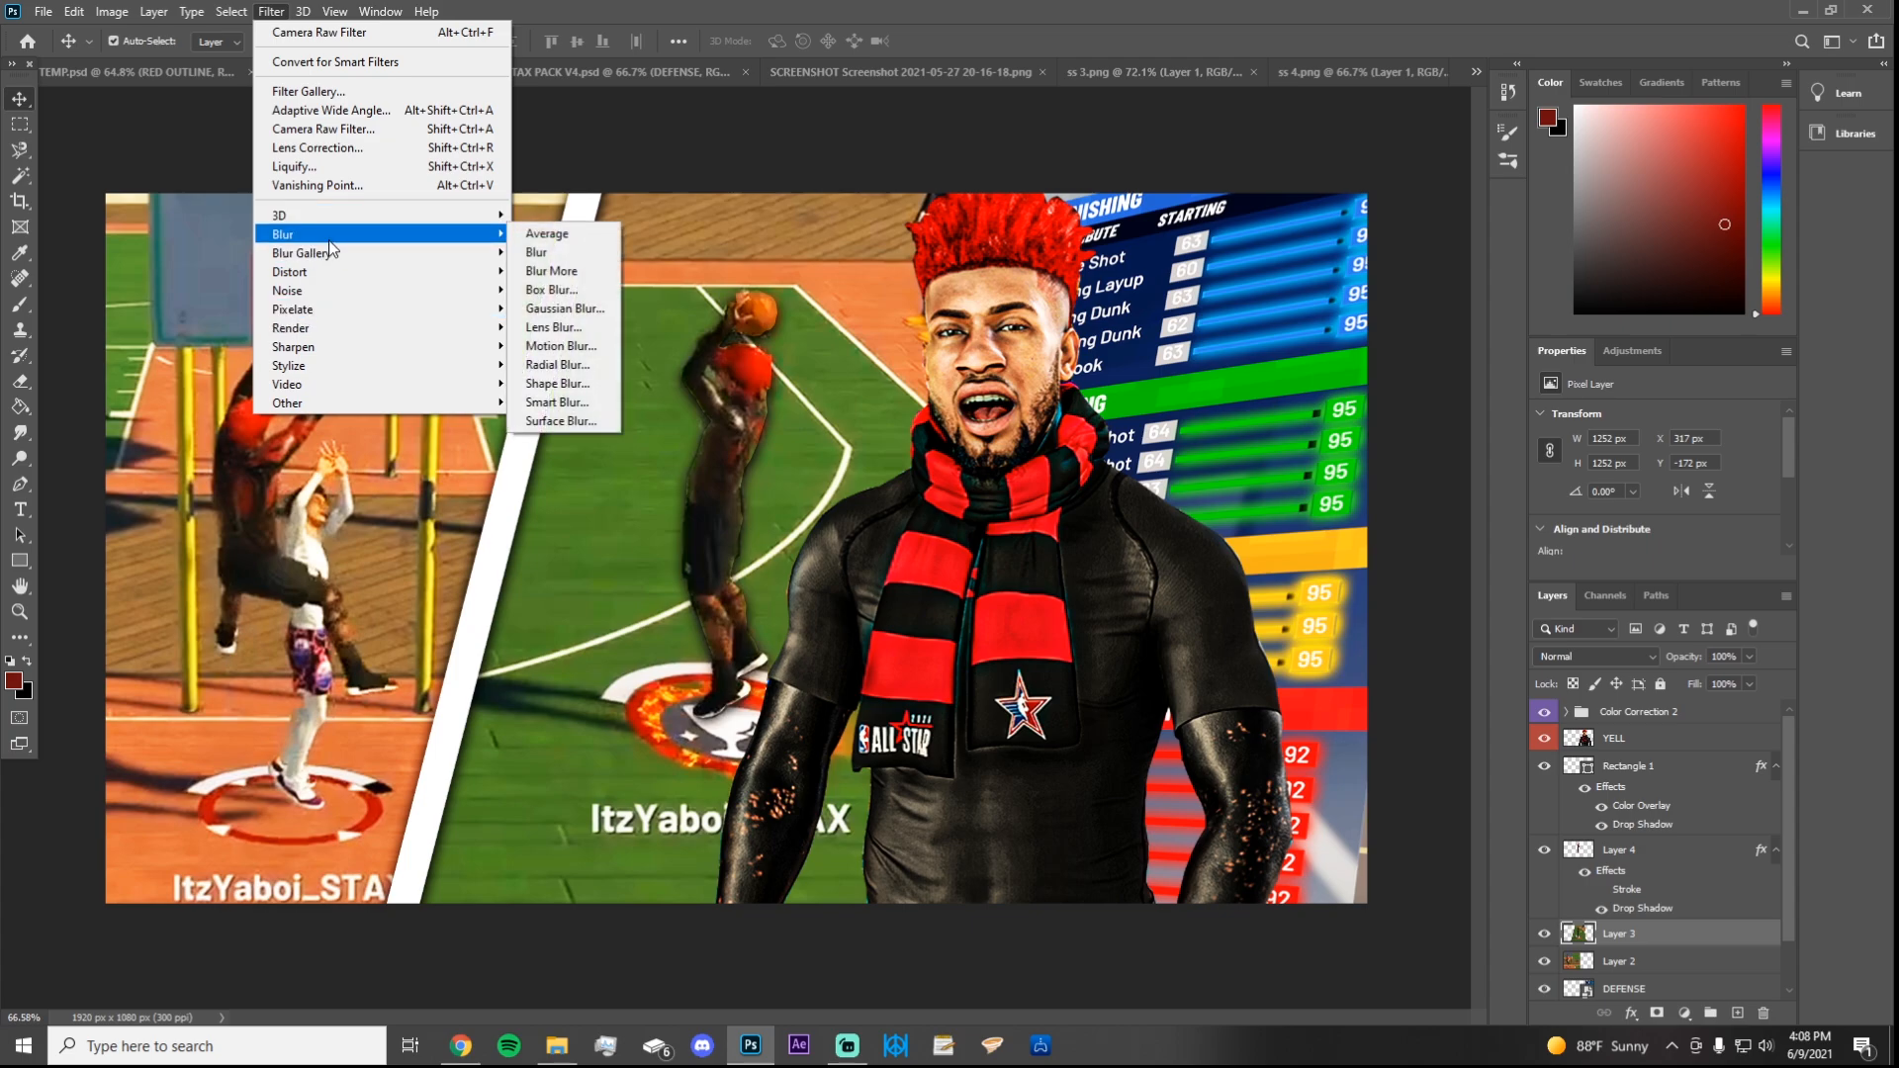
left_click(564, 348)
left_click_drag(1412, 409, 1108, 346)
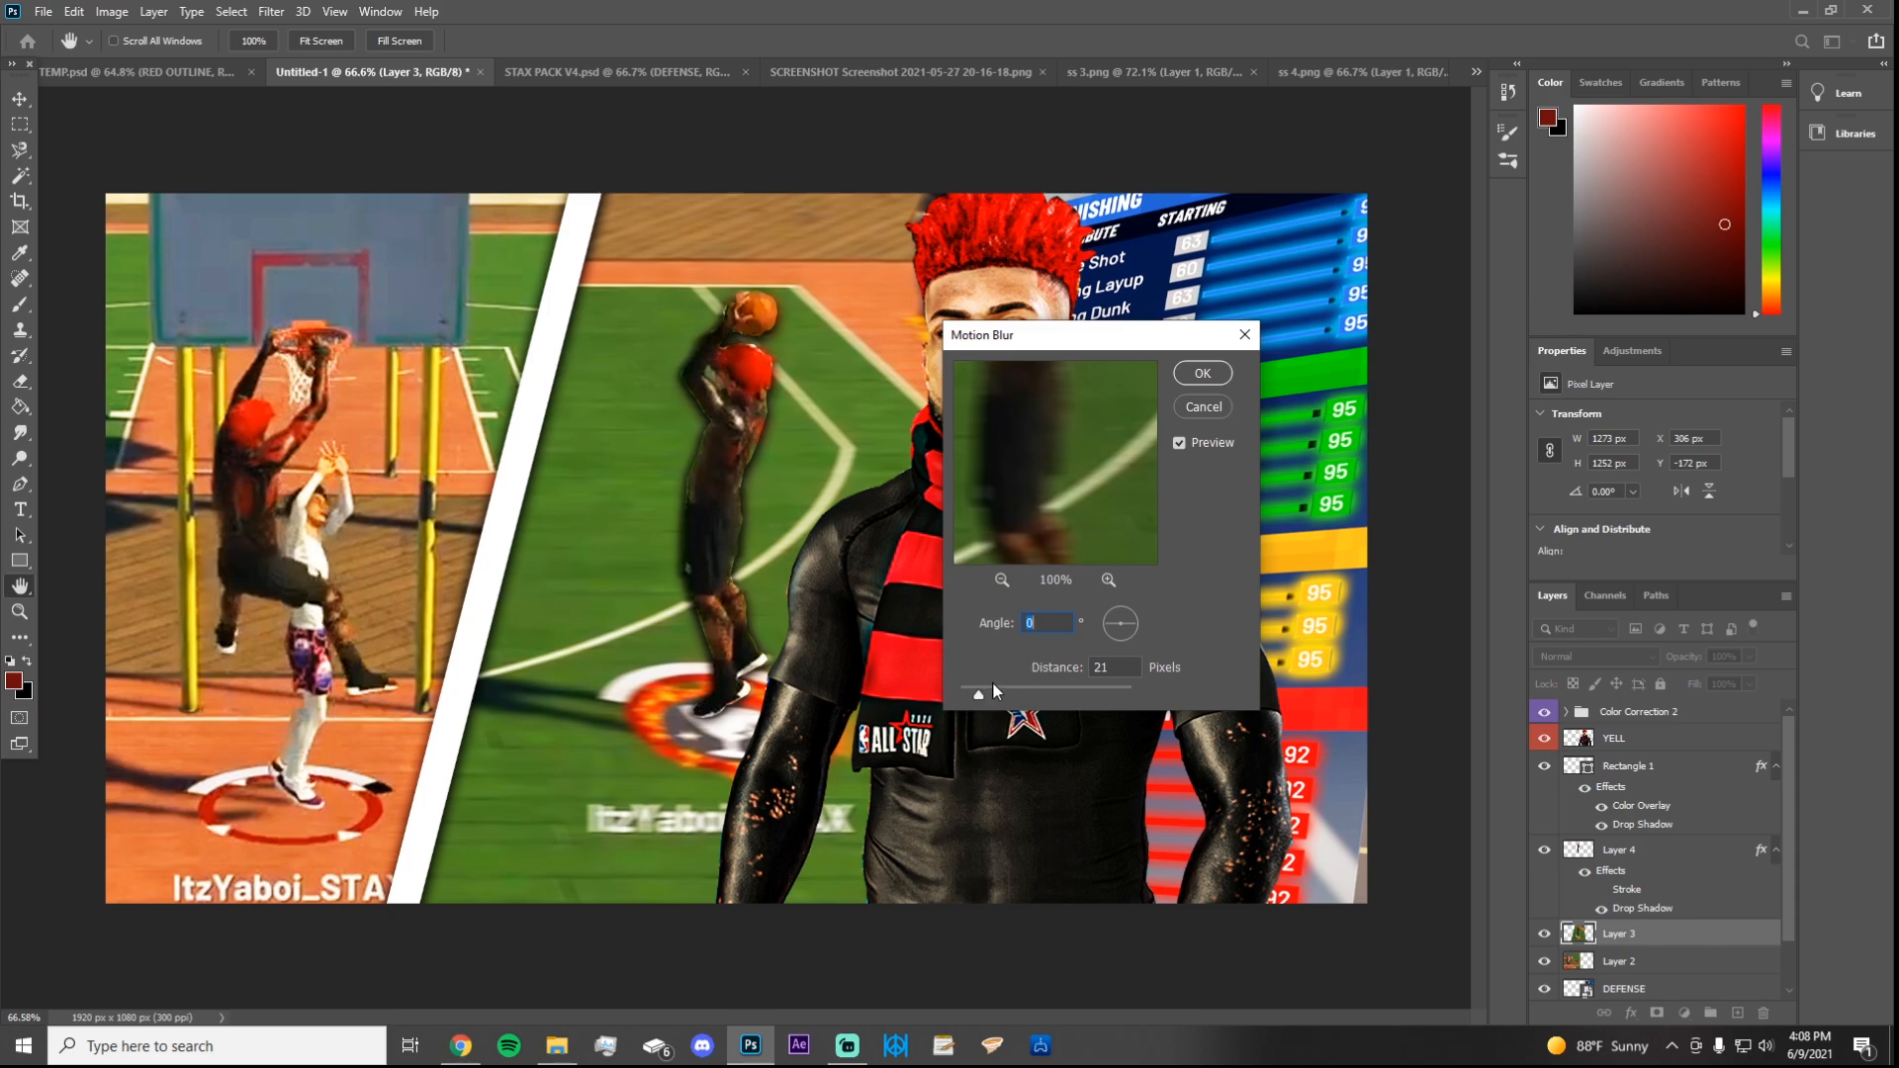
left_click(1192, 376)
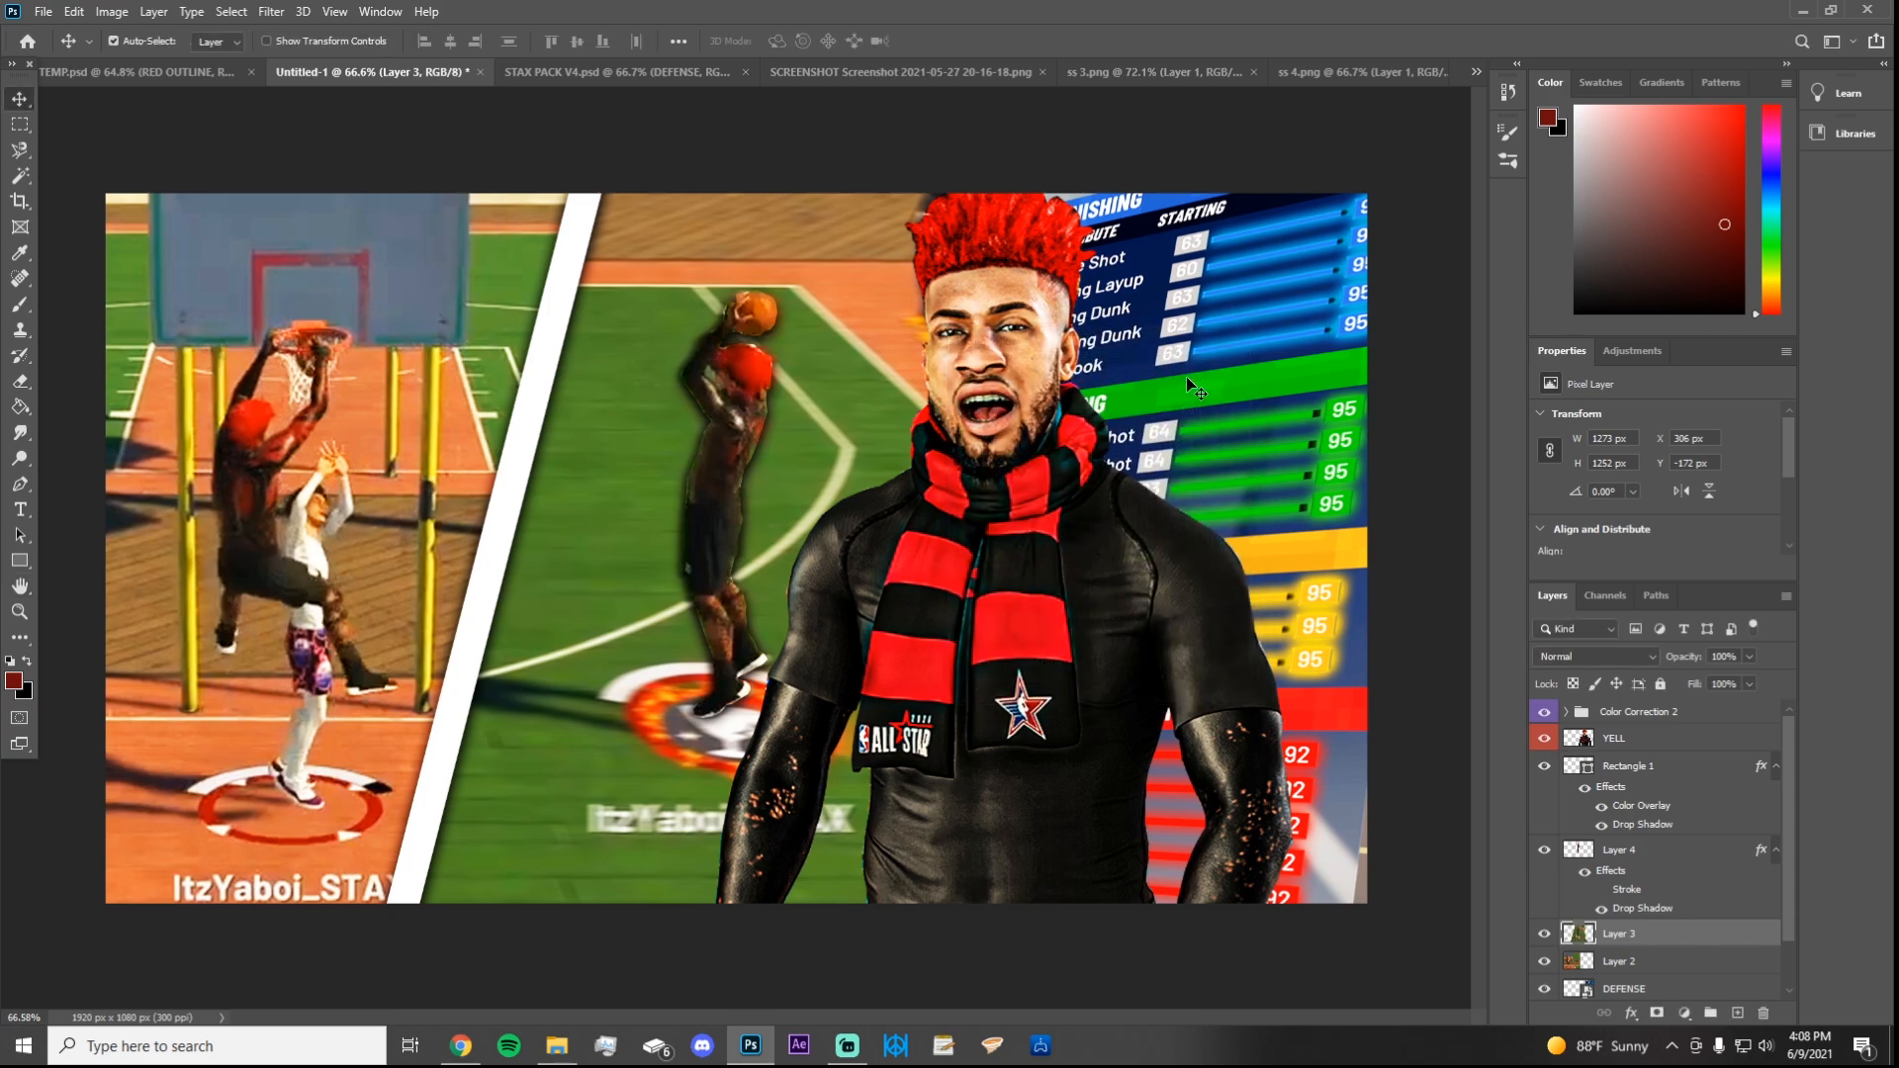
Step: Try dragging the shooting player's cutout away from the blurred background, and undo the move
scroll(774, 752, "down", 4)
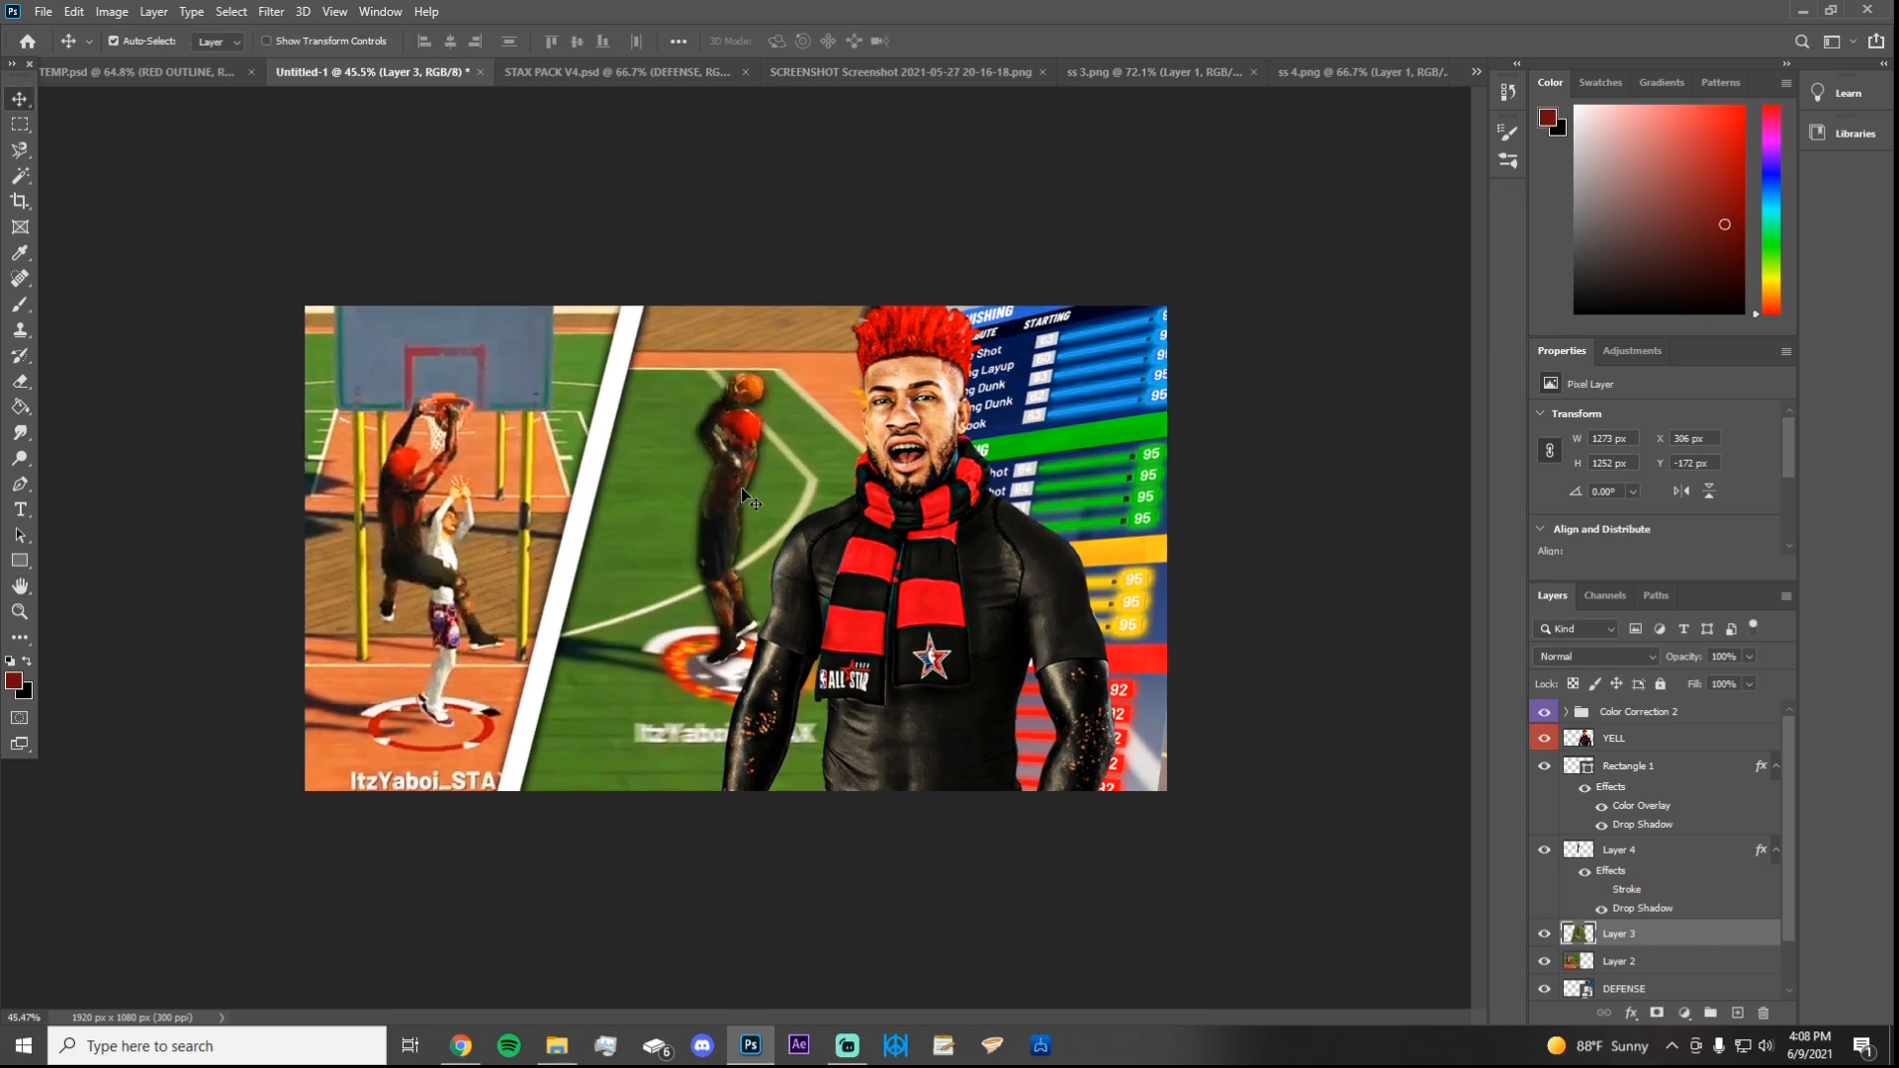
left_click_drag(742, 489, 428, 997)
key("ctrl+z")
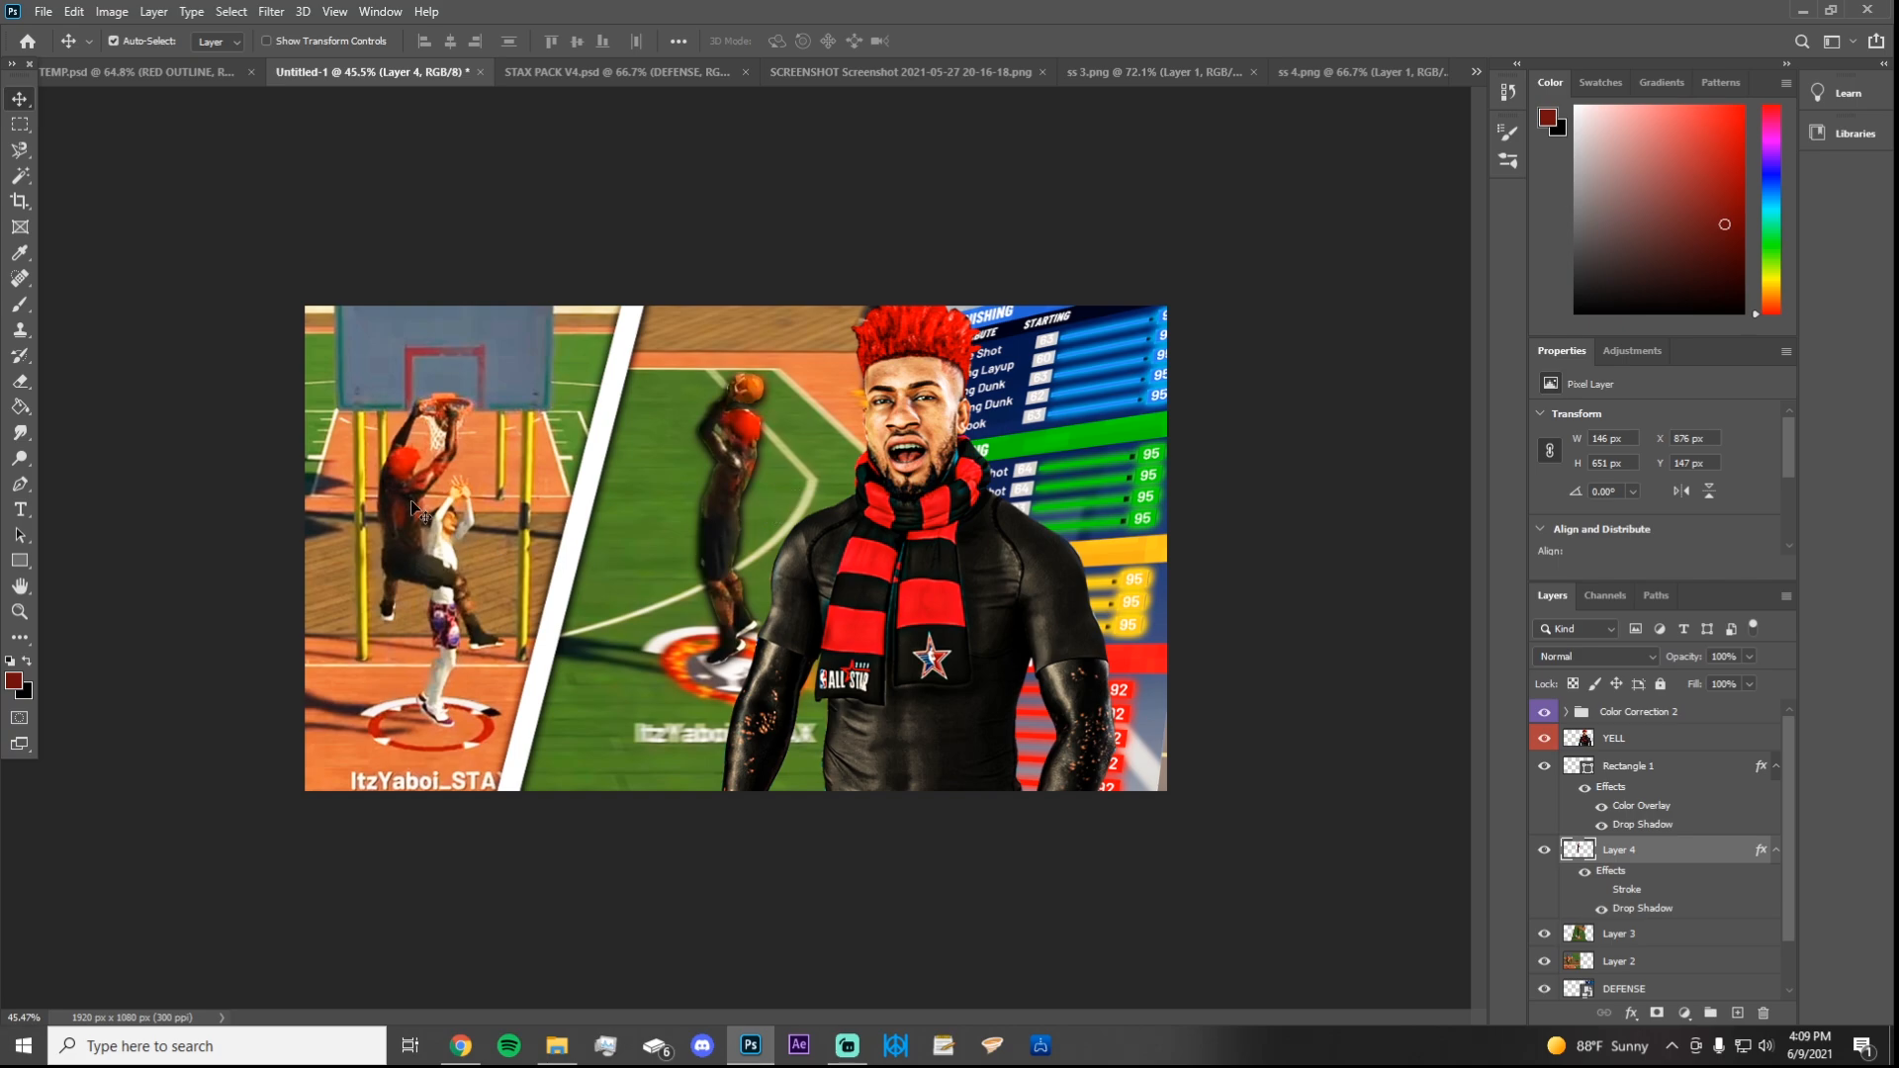
Step: Compare the Untitled-1 thumbnail with the TEMP.psd version, checking the blurred backgrounds and both players' cutouts
key("ctrl+shift+Tab")
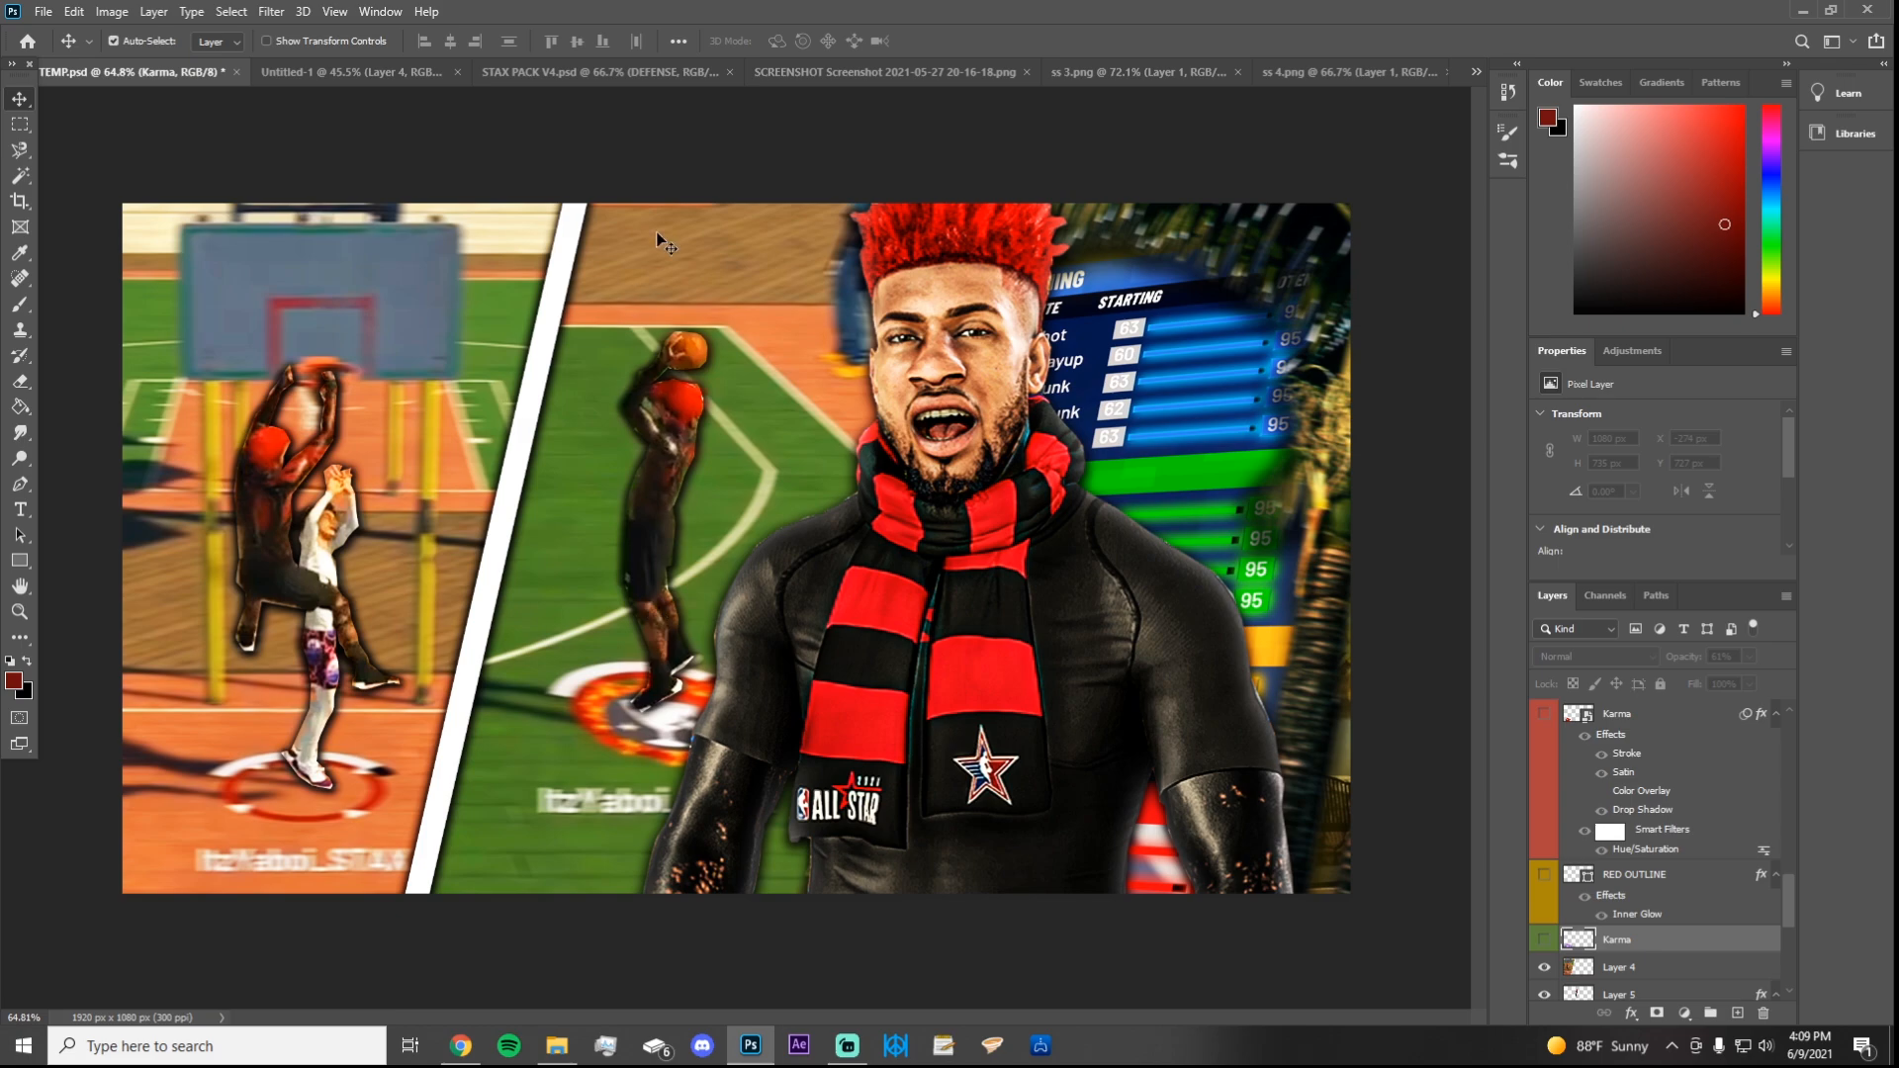
left_click(330, 75)
left_click(156, 87)
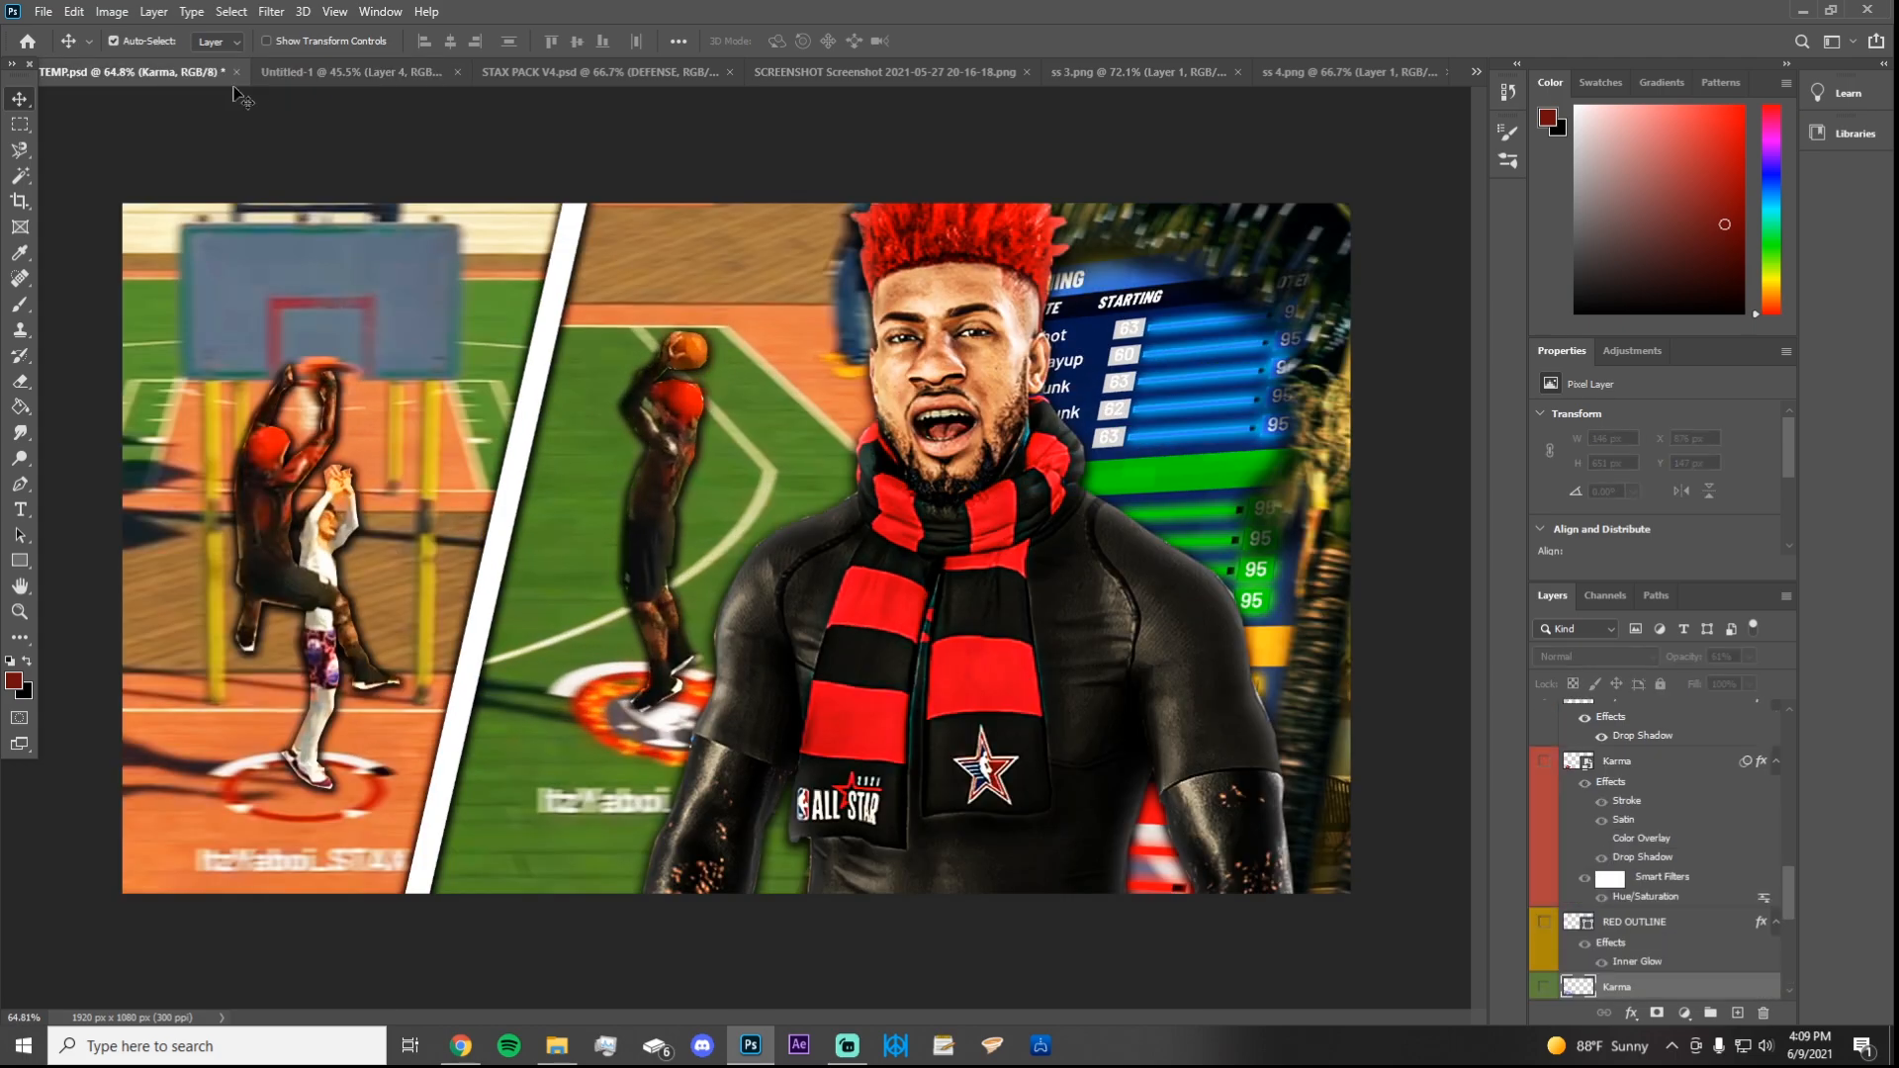
left_click(269, 86)
left_click(182, 79)
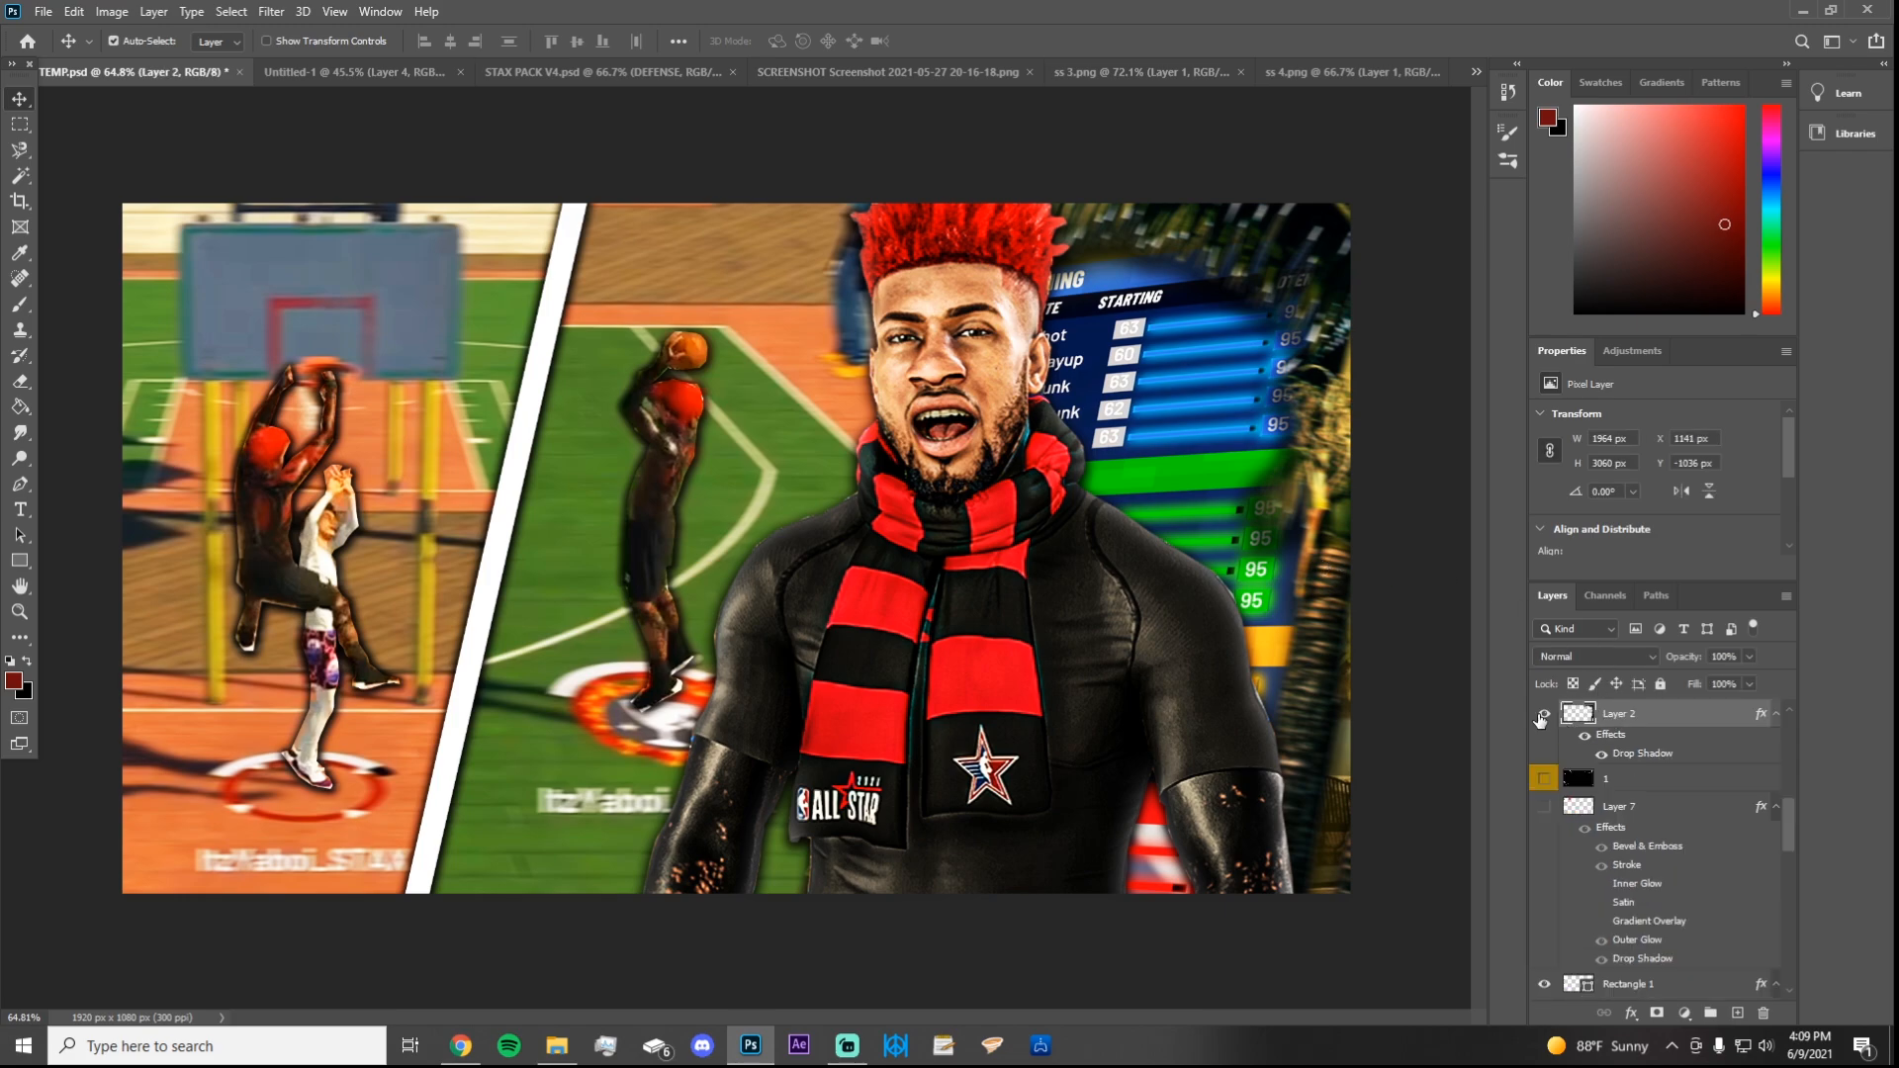
Step: Try moving Layer 2's blurred palm-tree background off the attributes screen and back, and compare TEMP.psd with Untitled-1
left_click_drag(1253, 510, 560, 368)
left_click_drag(528, 483, 1321, 583)
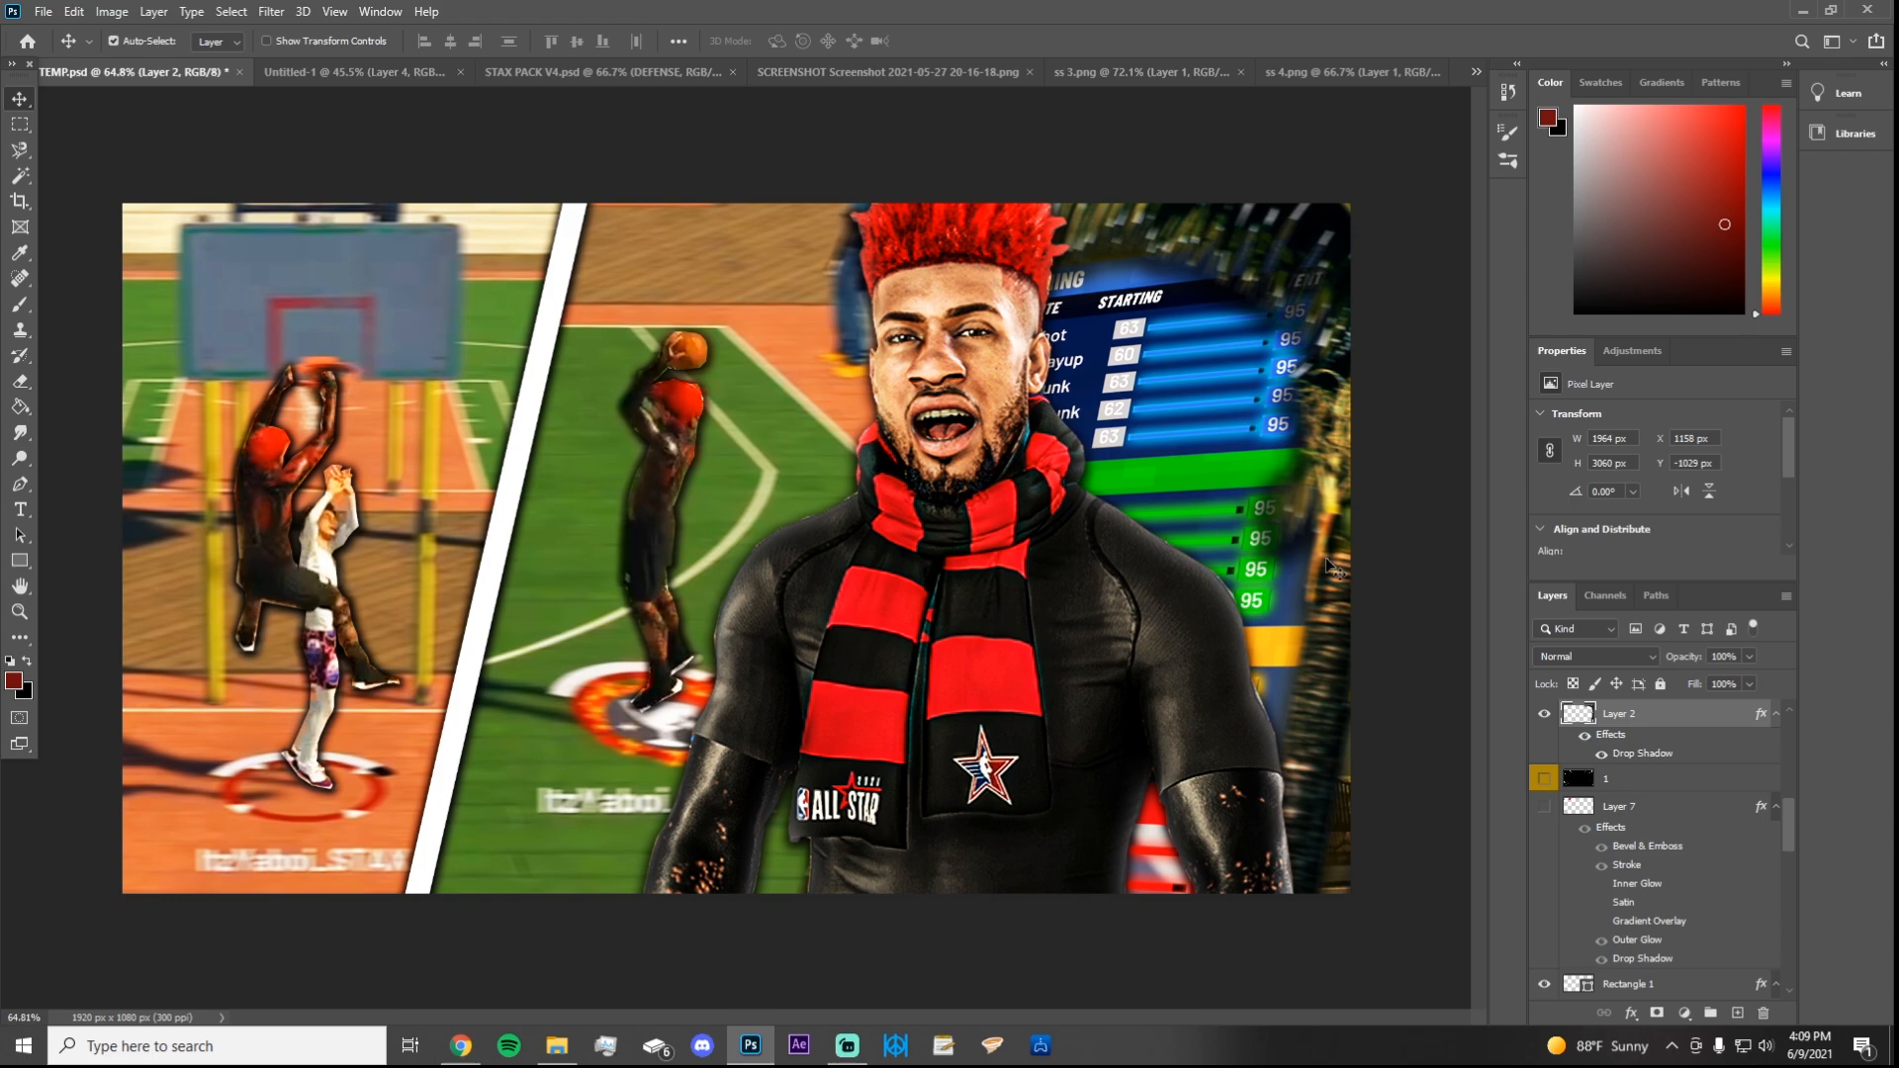
left_click(353, 71)
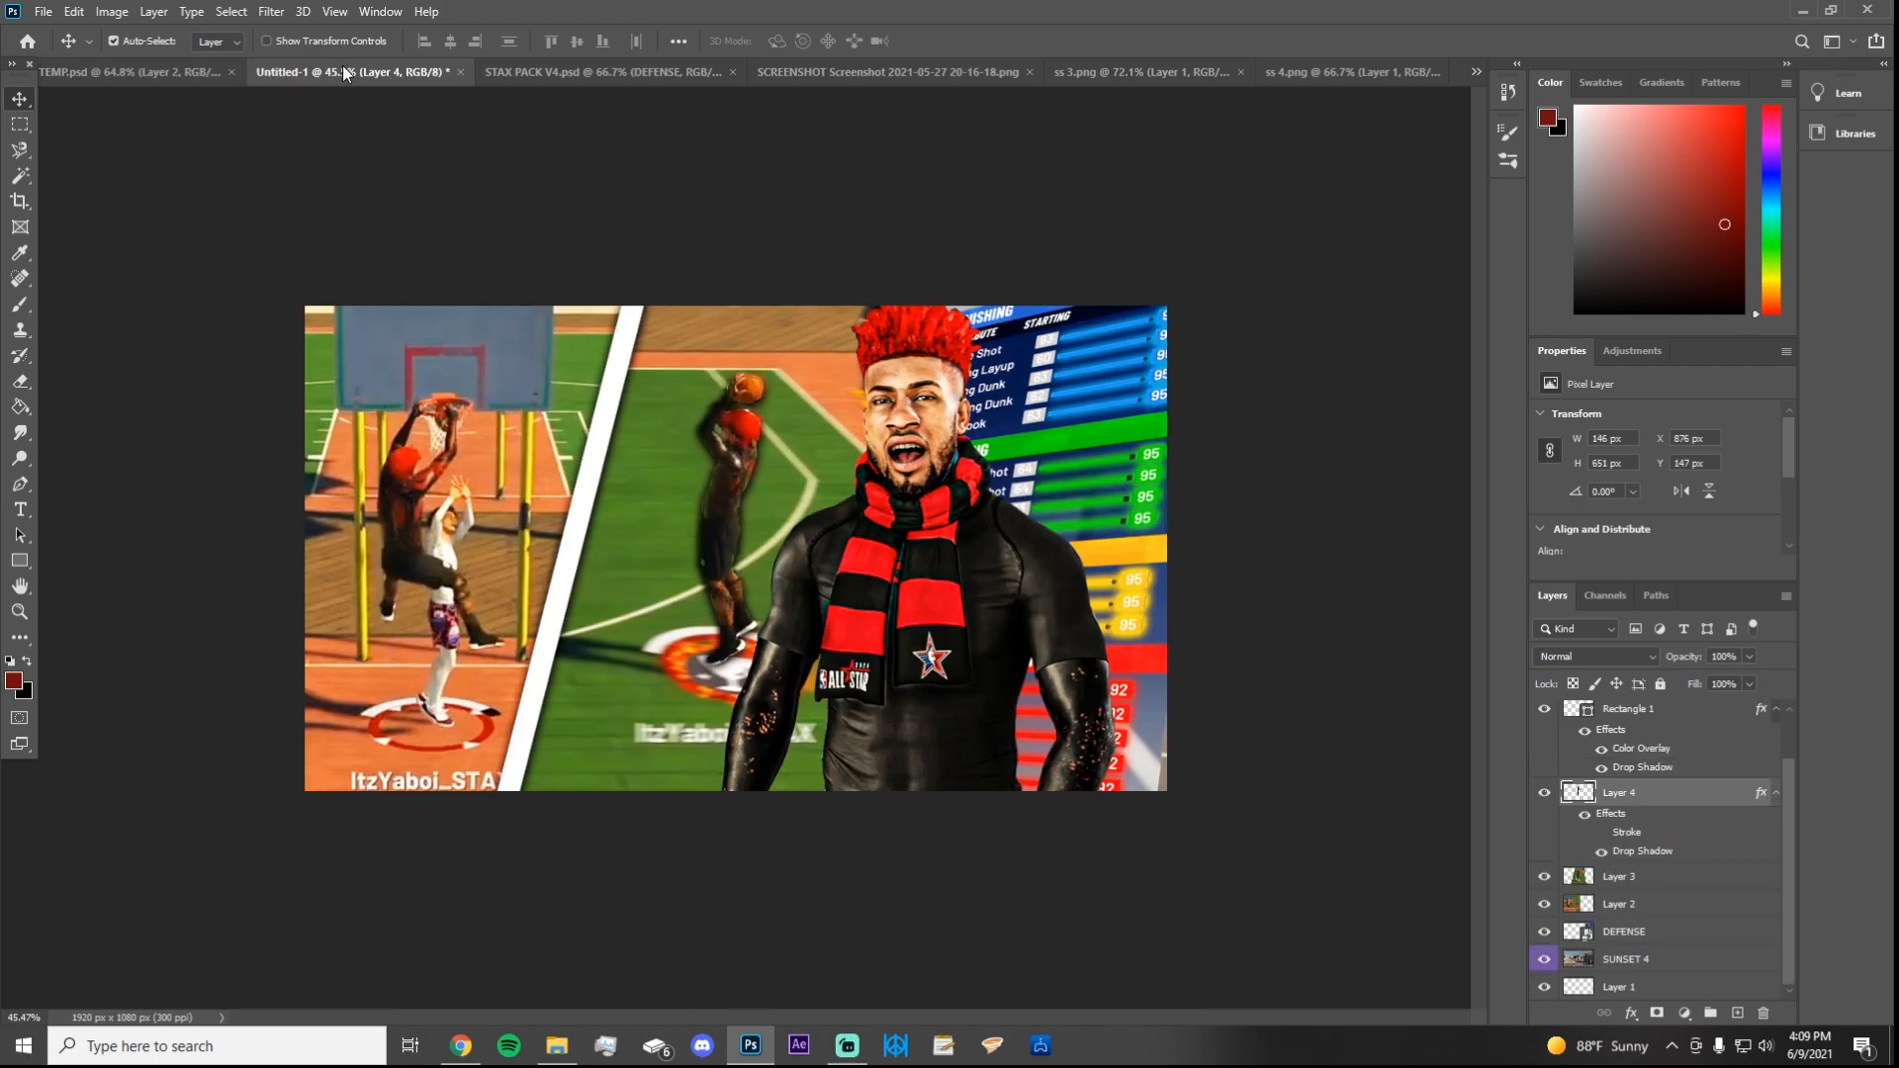
left_click(117, 72)
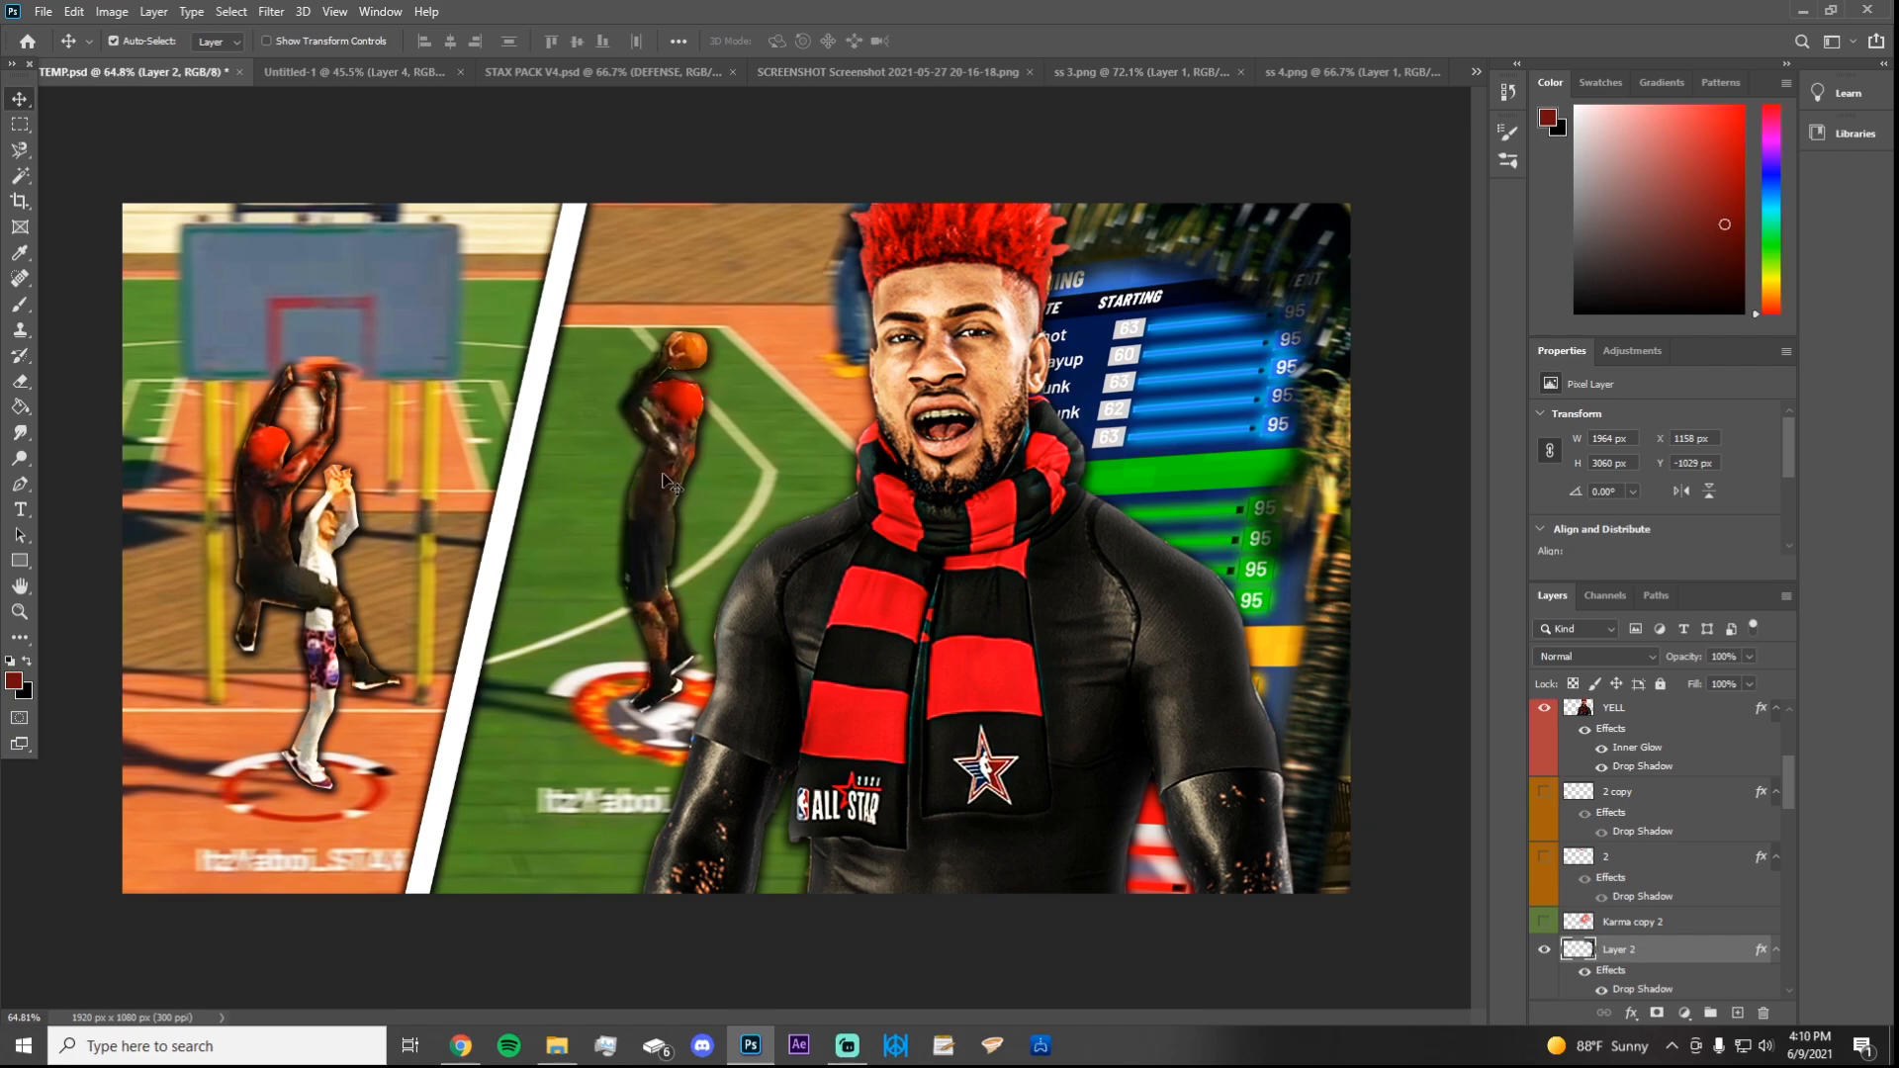
left_click_drag(1338, 546, 1106, 555)
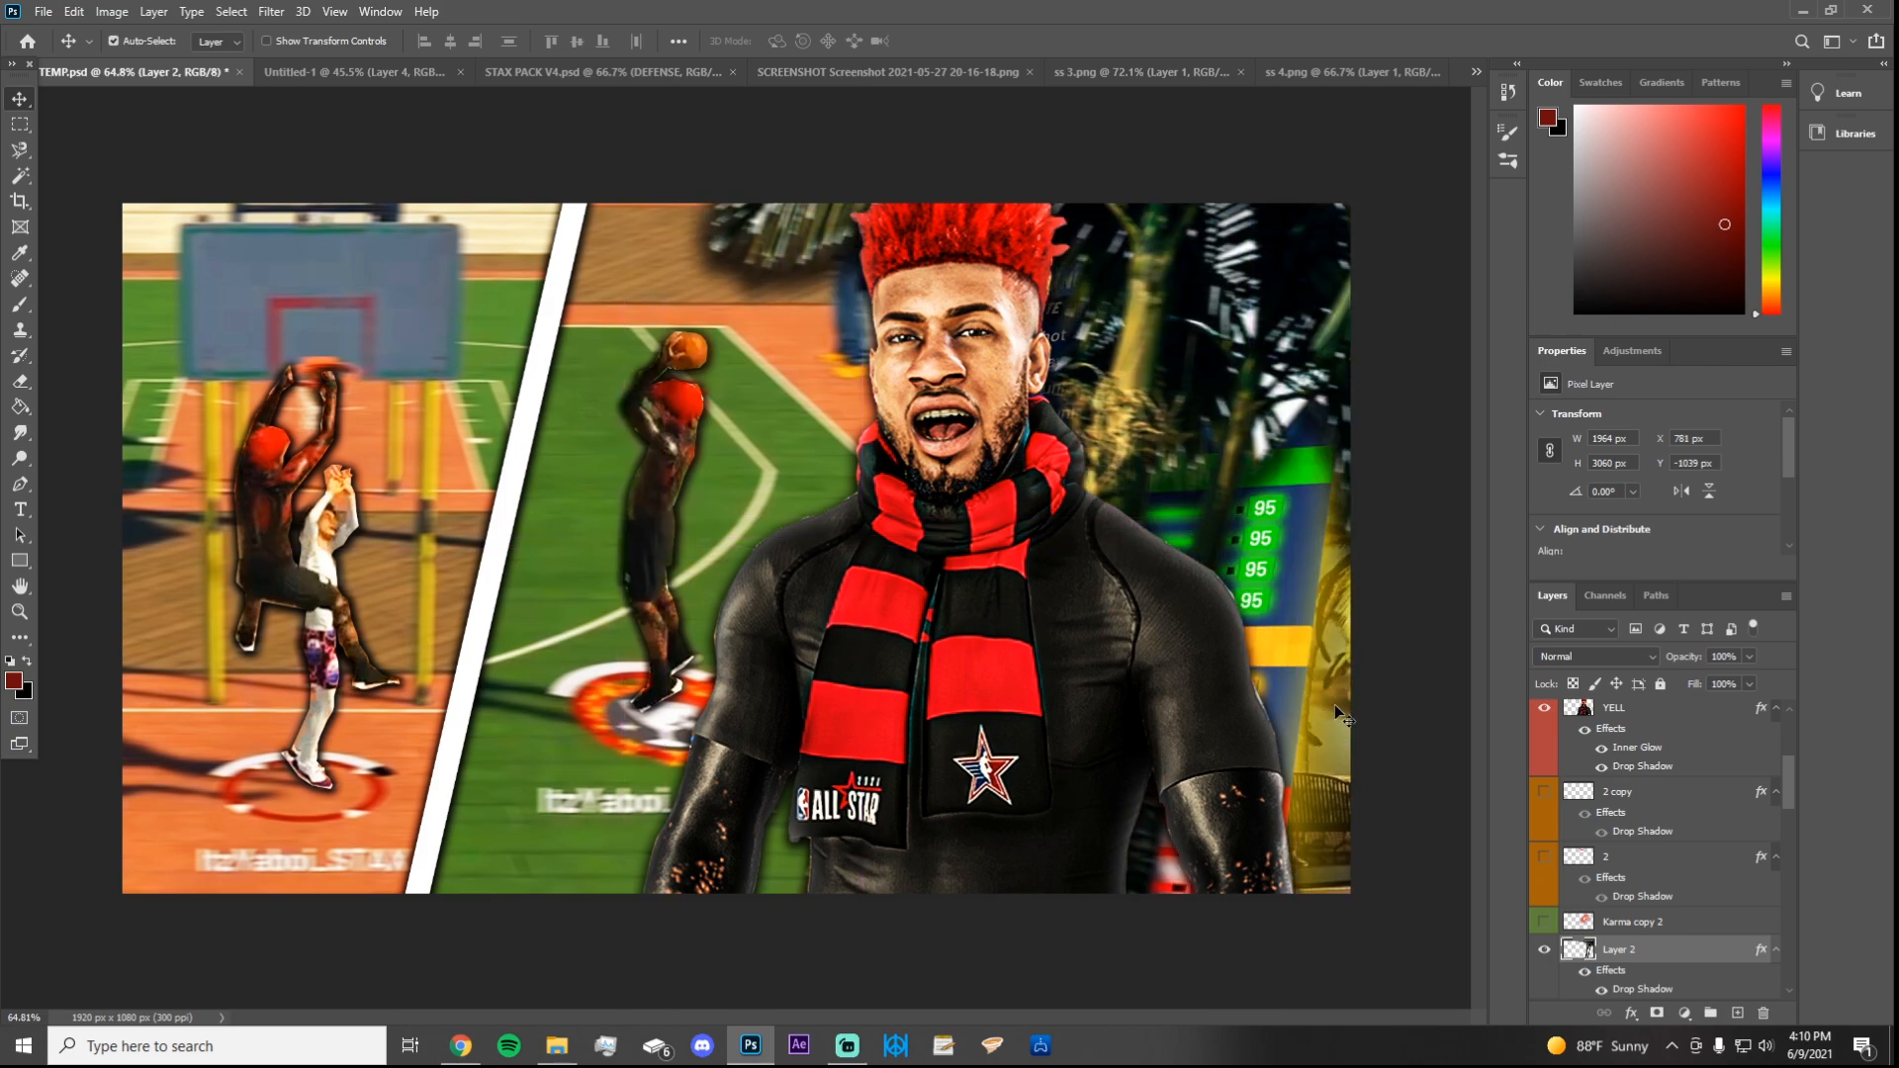
left_click_drag(1113, 449, 1364, 484)
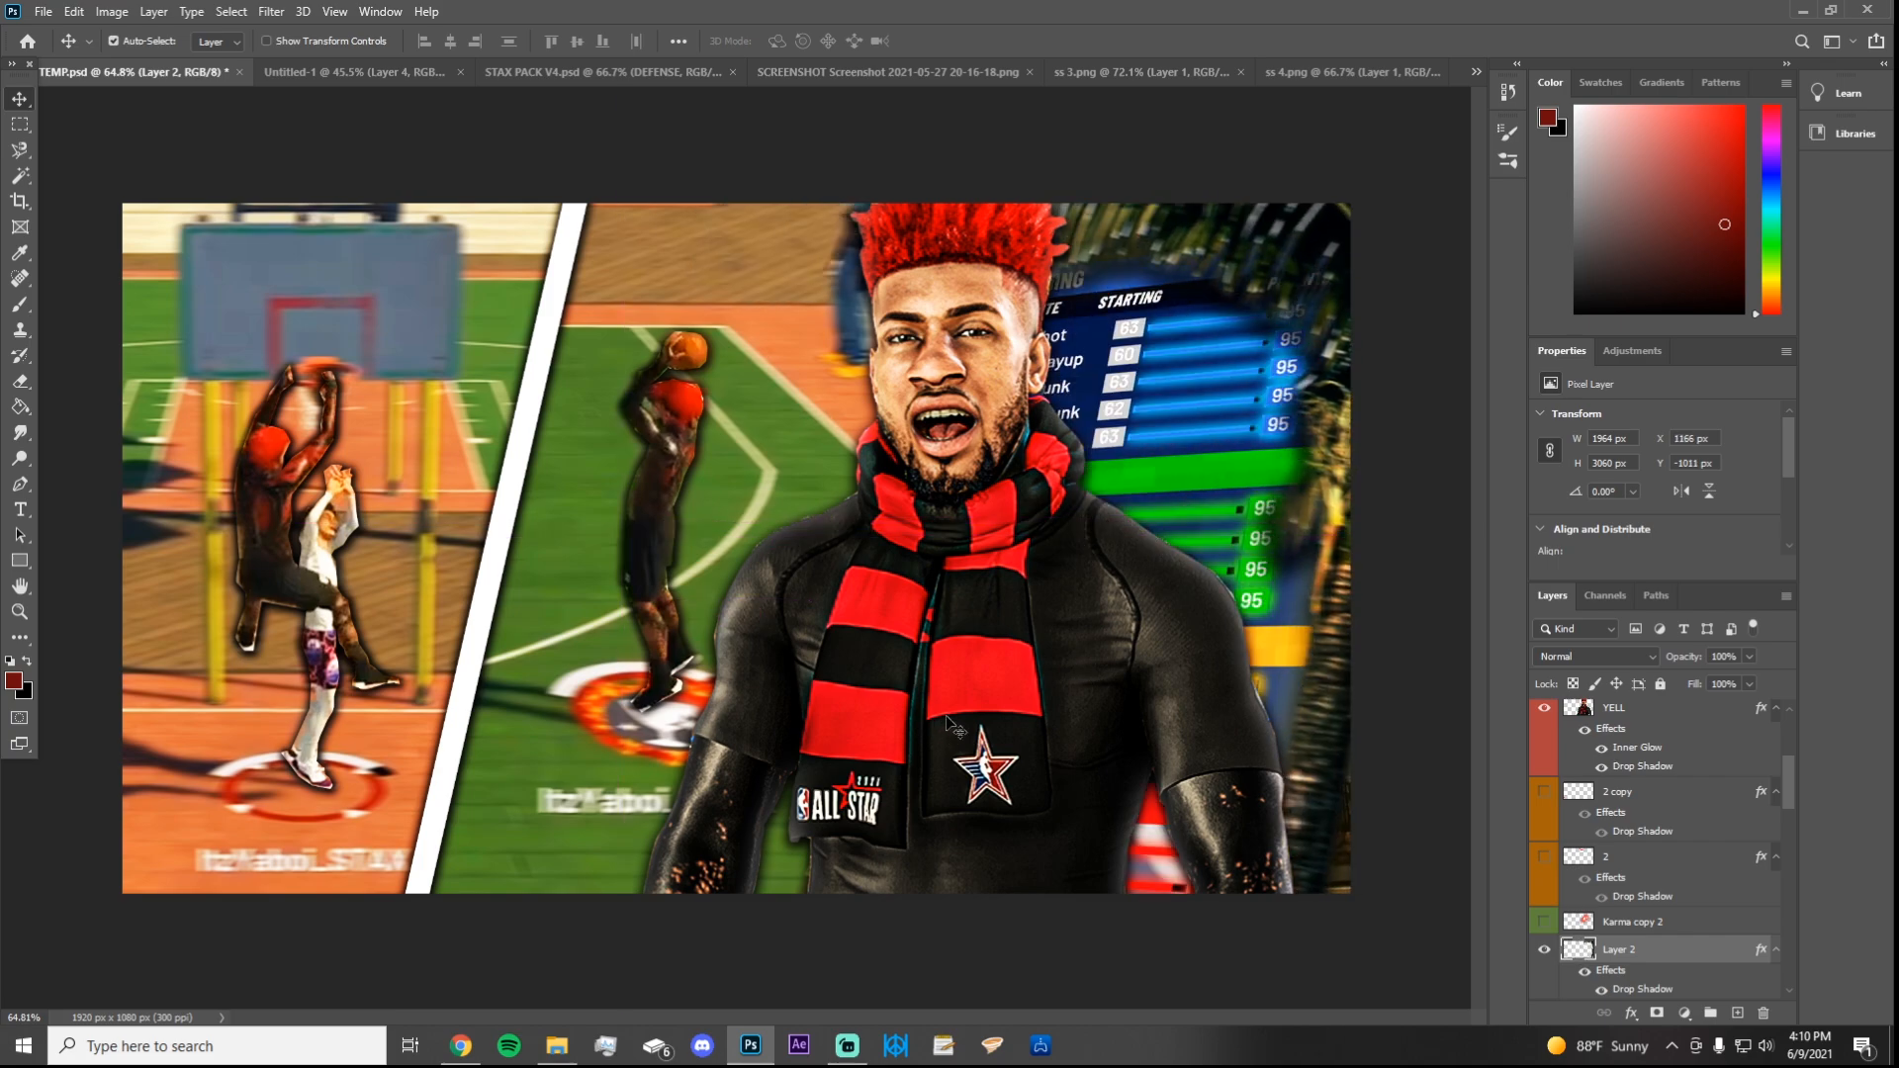
Step: Switch to new temp wip.psd and move the BEST text to the thumbnail's lower-right area, over the attributes
left_click(332, 71)
left_click(586, 71)
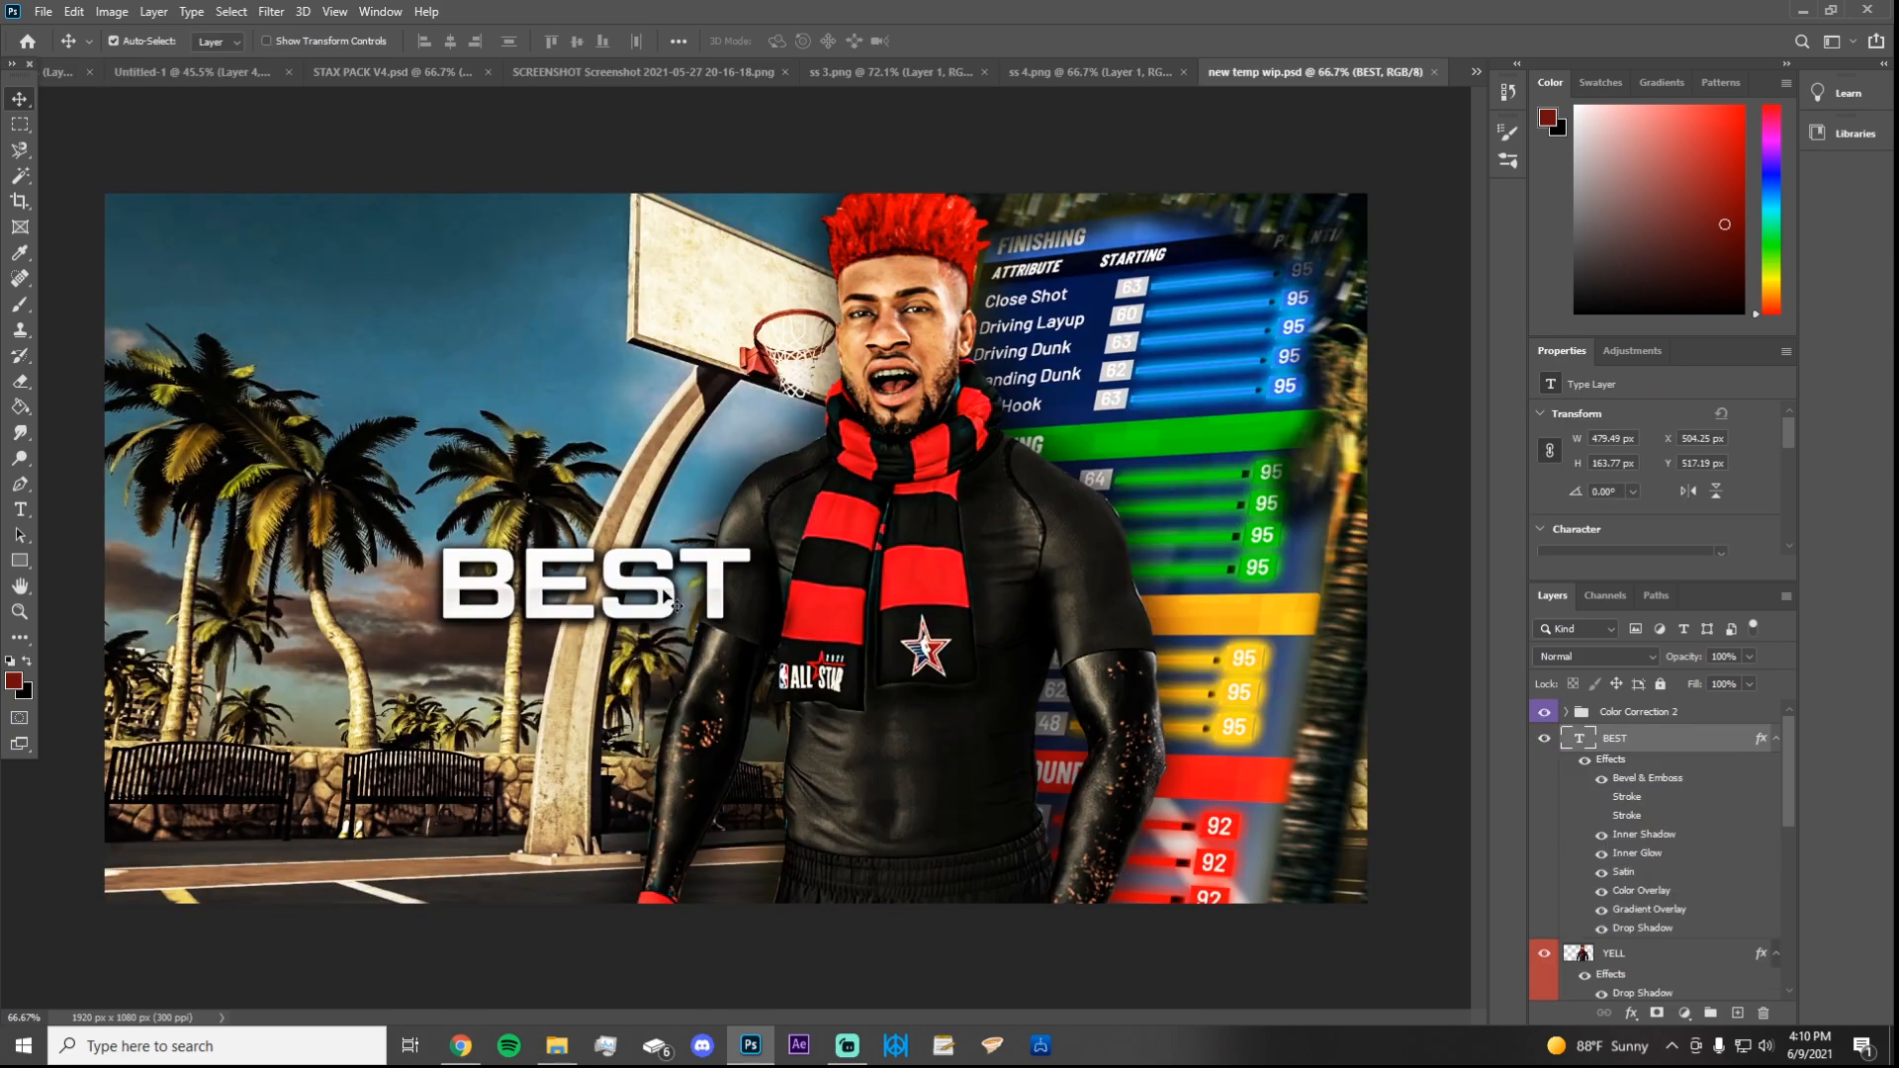
left_click_drag(668, 599, 1142, 809)
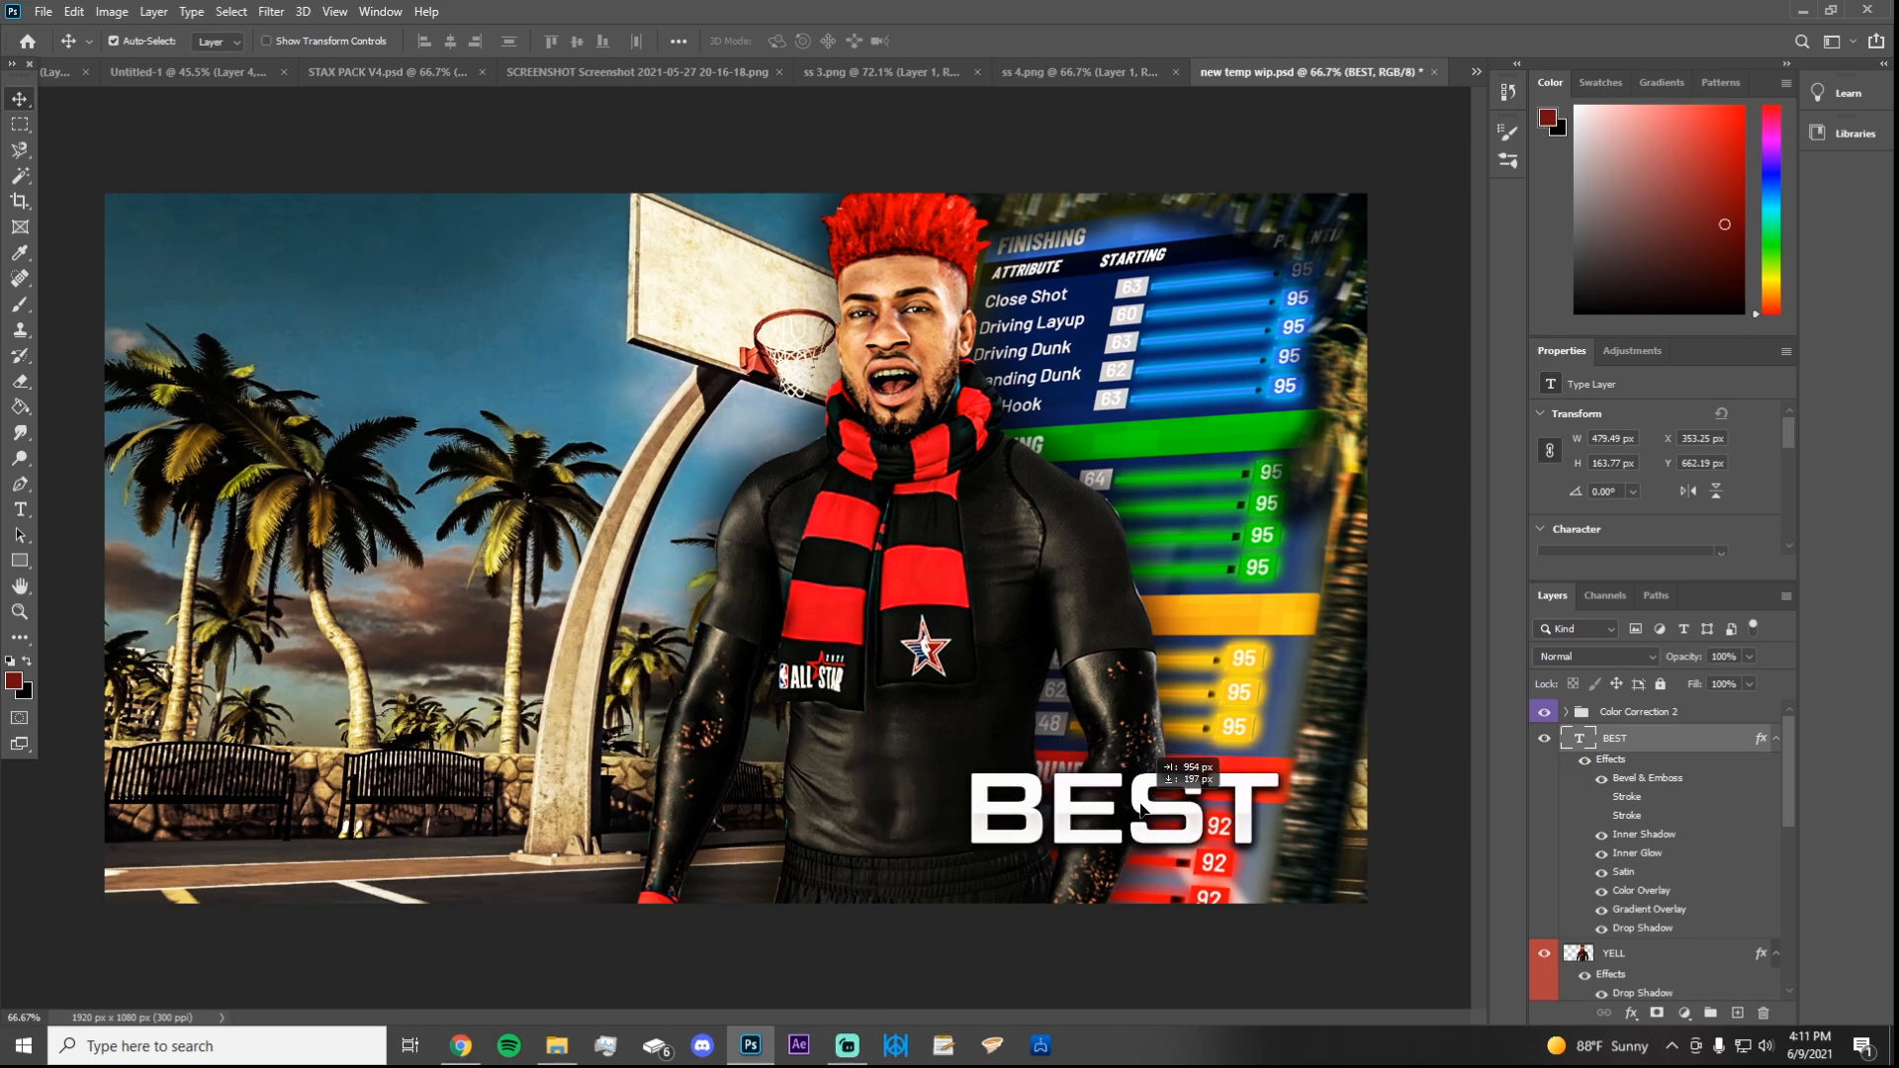
left_click_drag(1142, 809, 1143, 809)
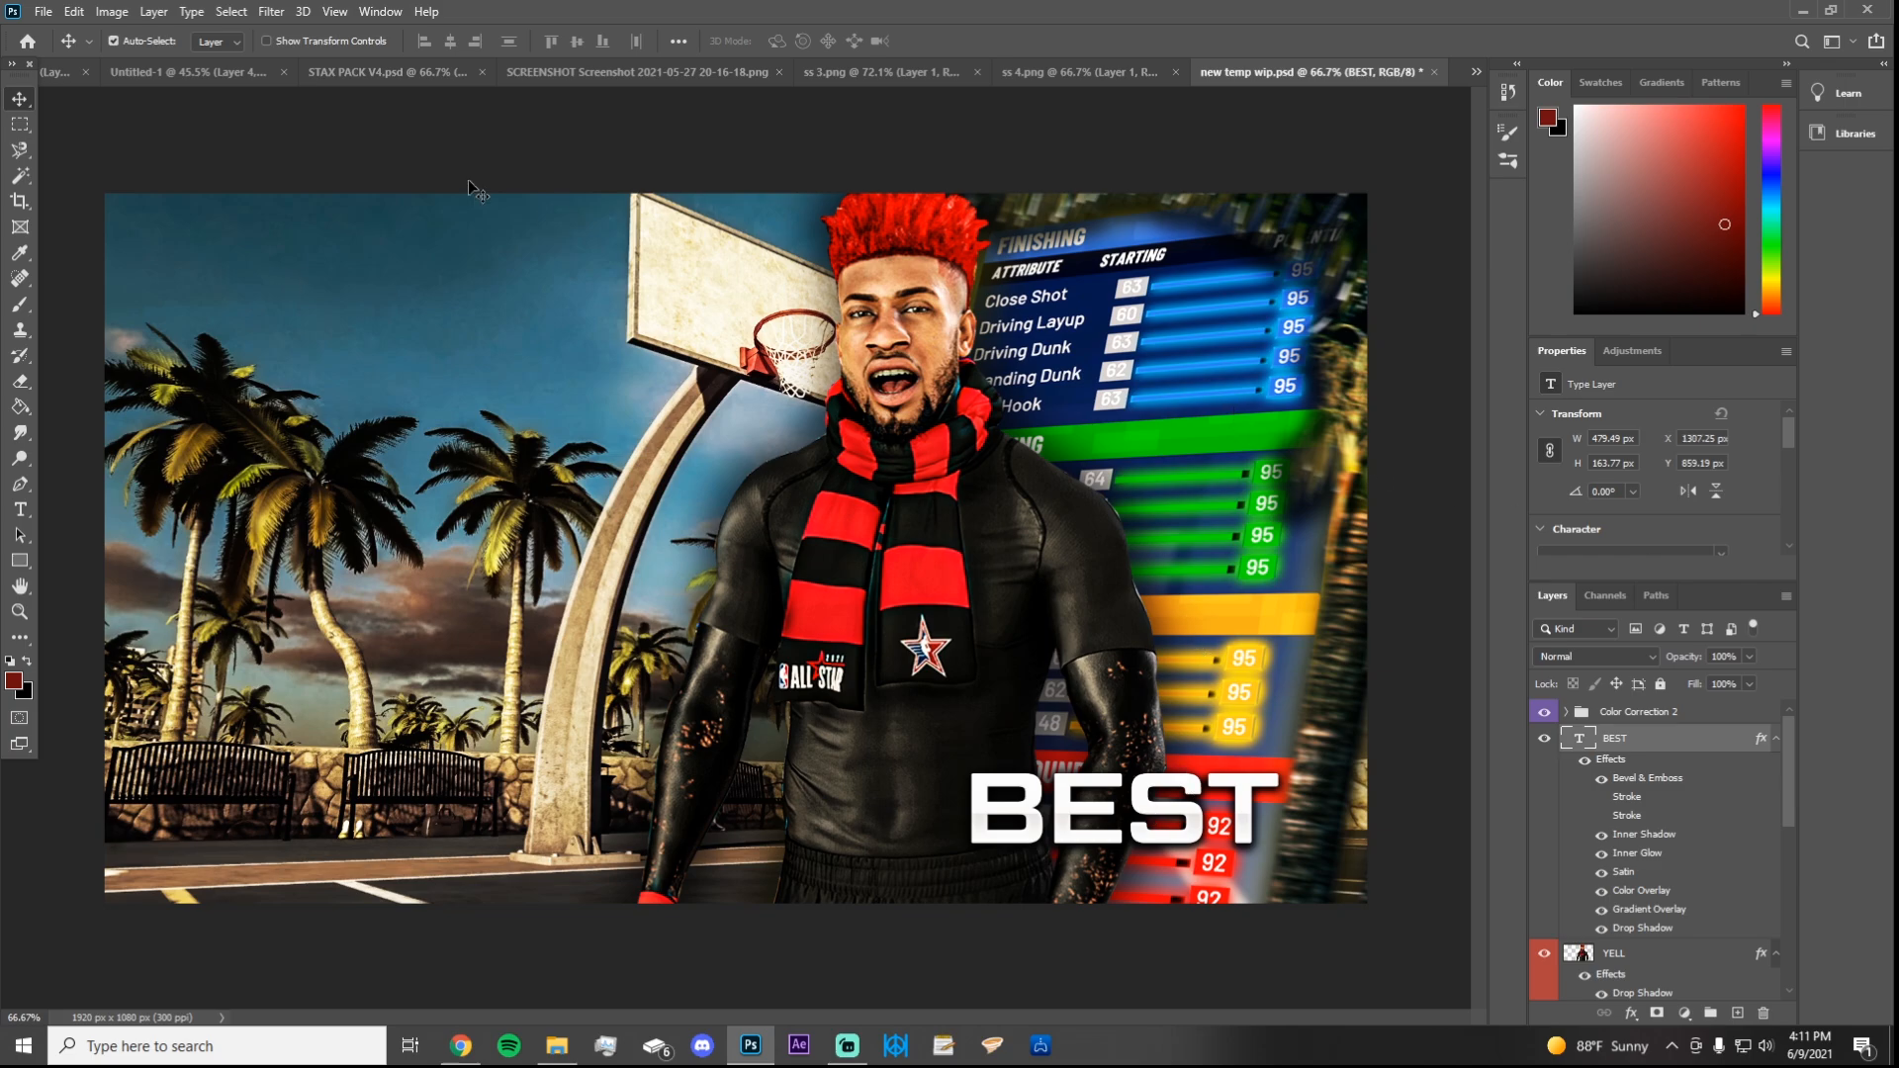
Step: Return to TEMP.psd and select the shooting player, dunking players and court backgrounds in turn to examine how the layers are separated
left_click(62, 75)
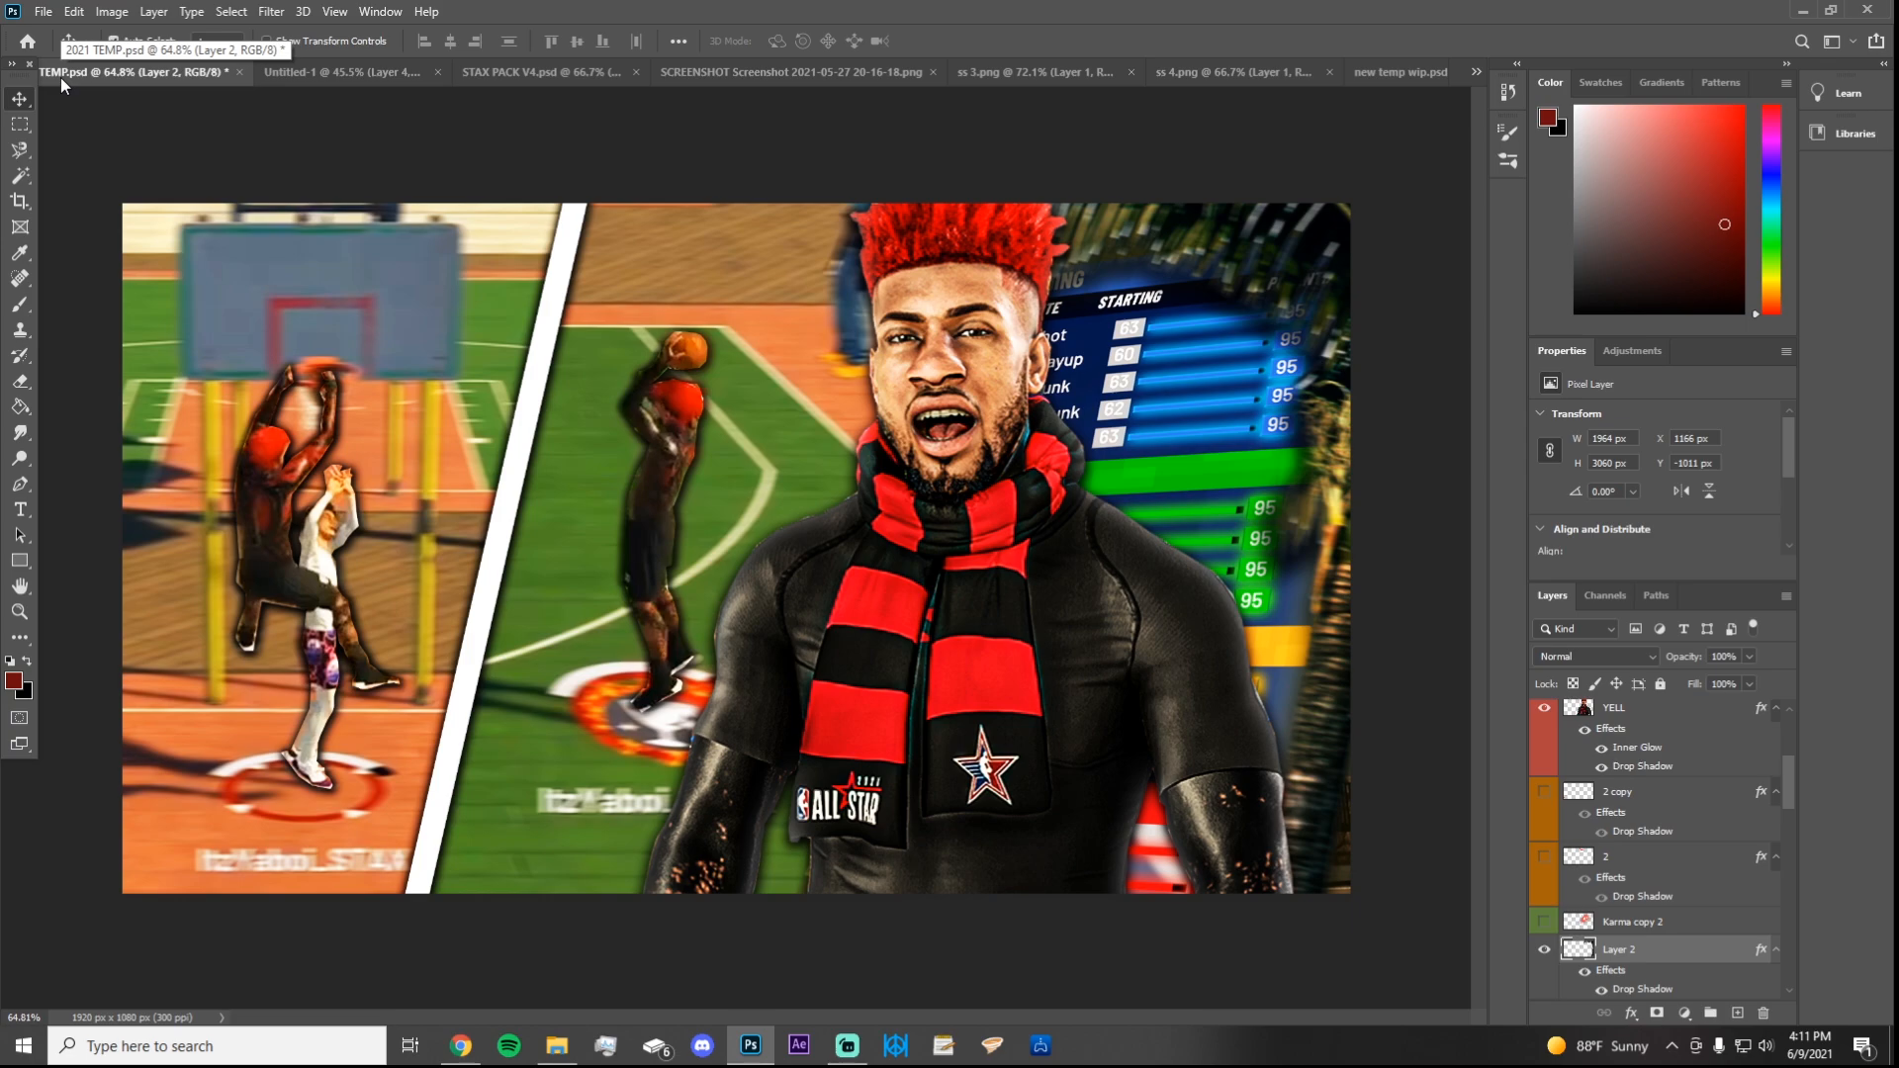
left_click(675, 466)
right_click(674, 466)
left_click(288, 517)
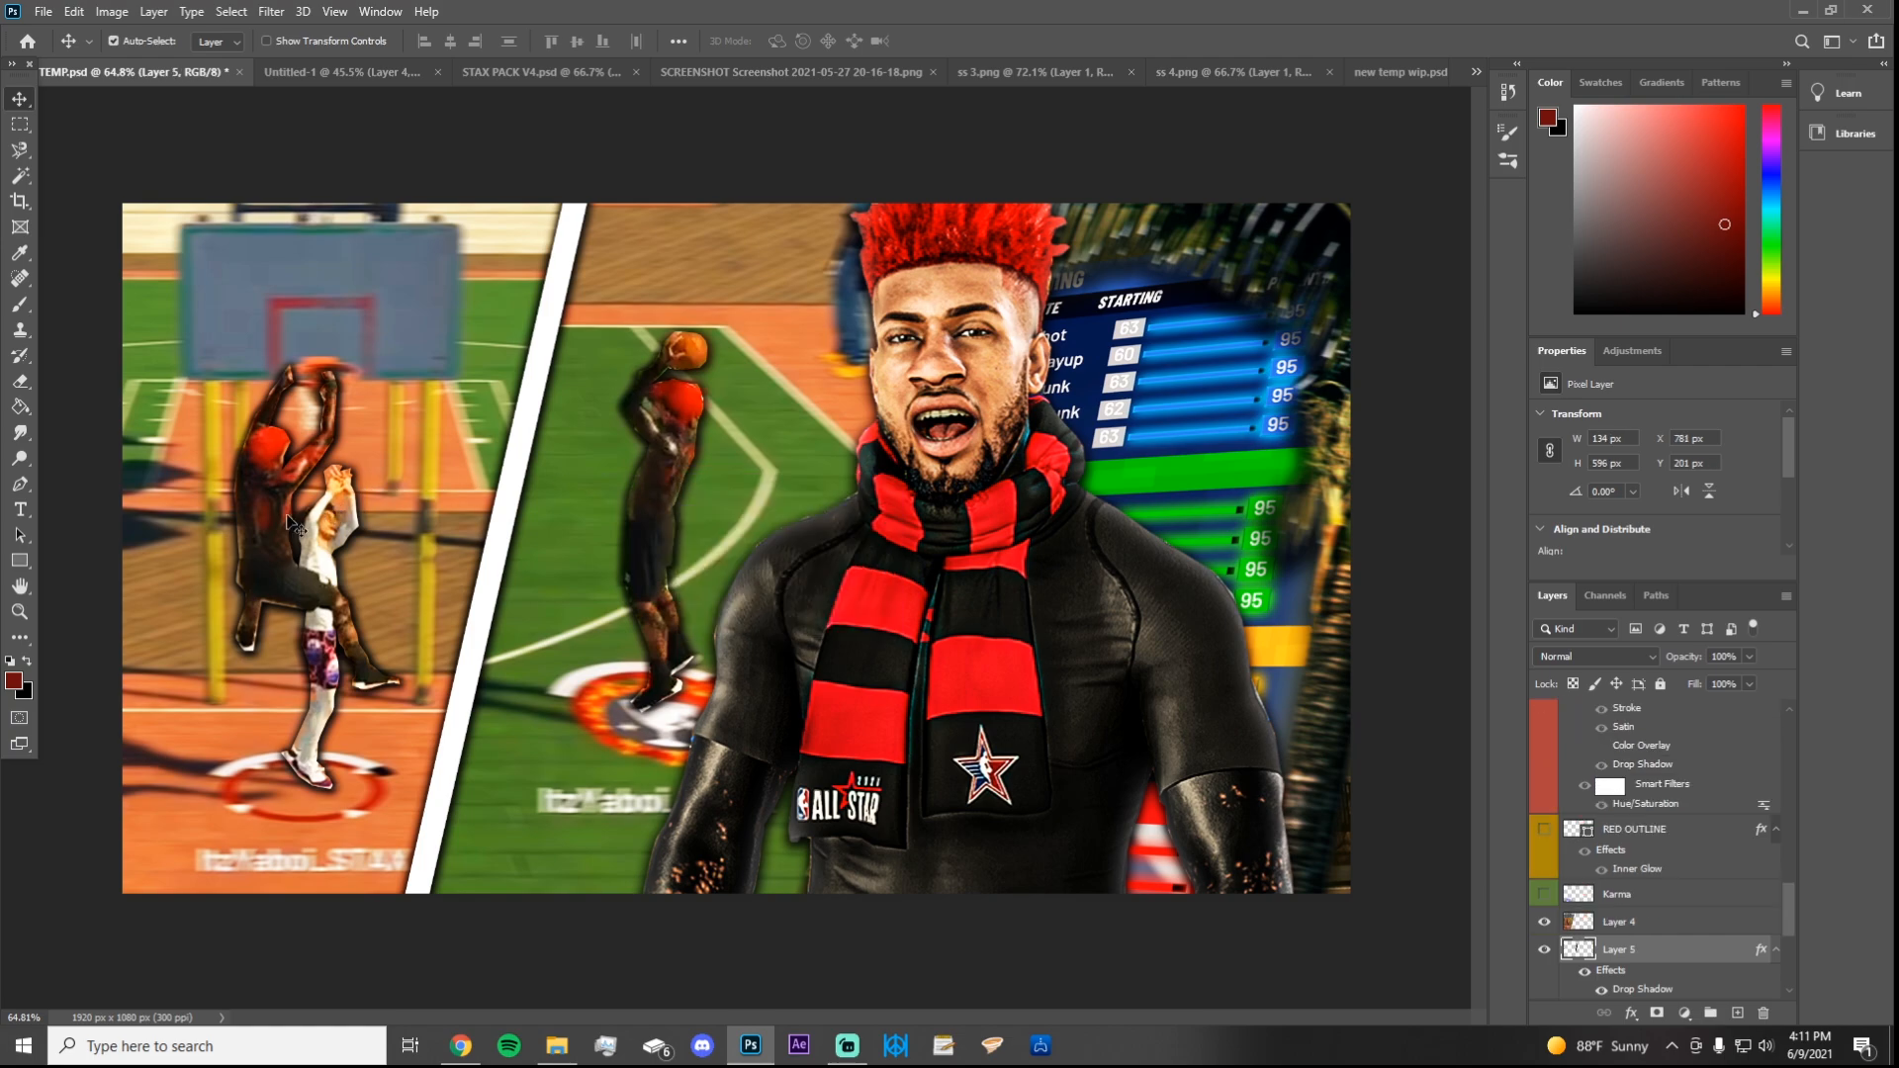
left_click(331, 537)
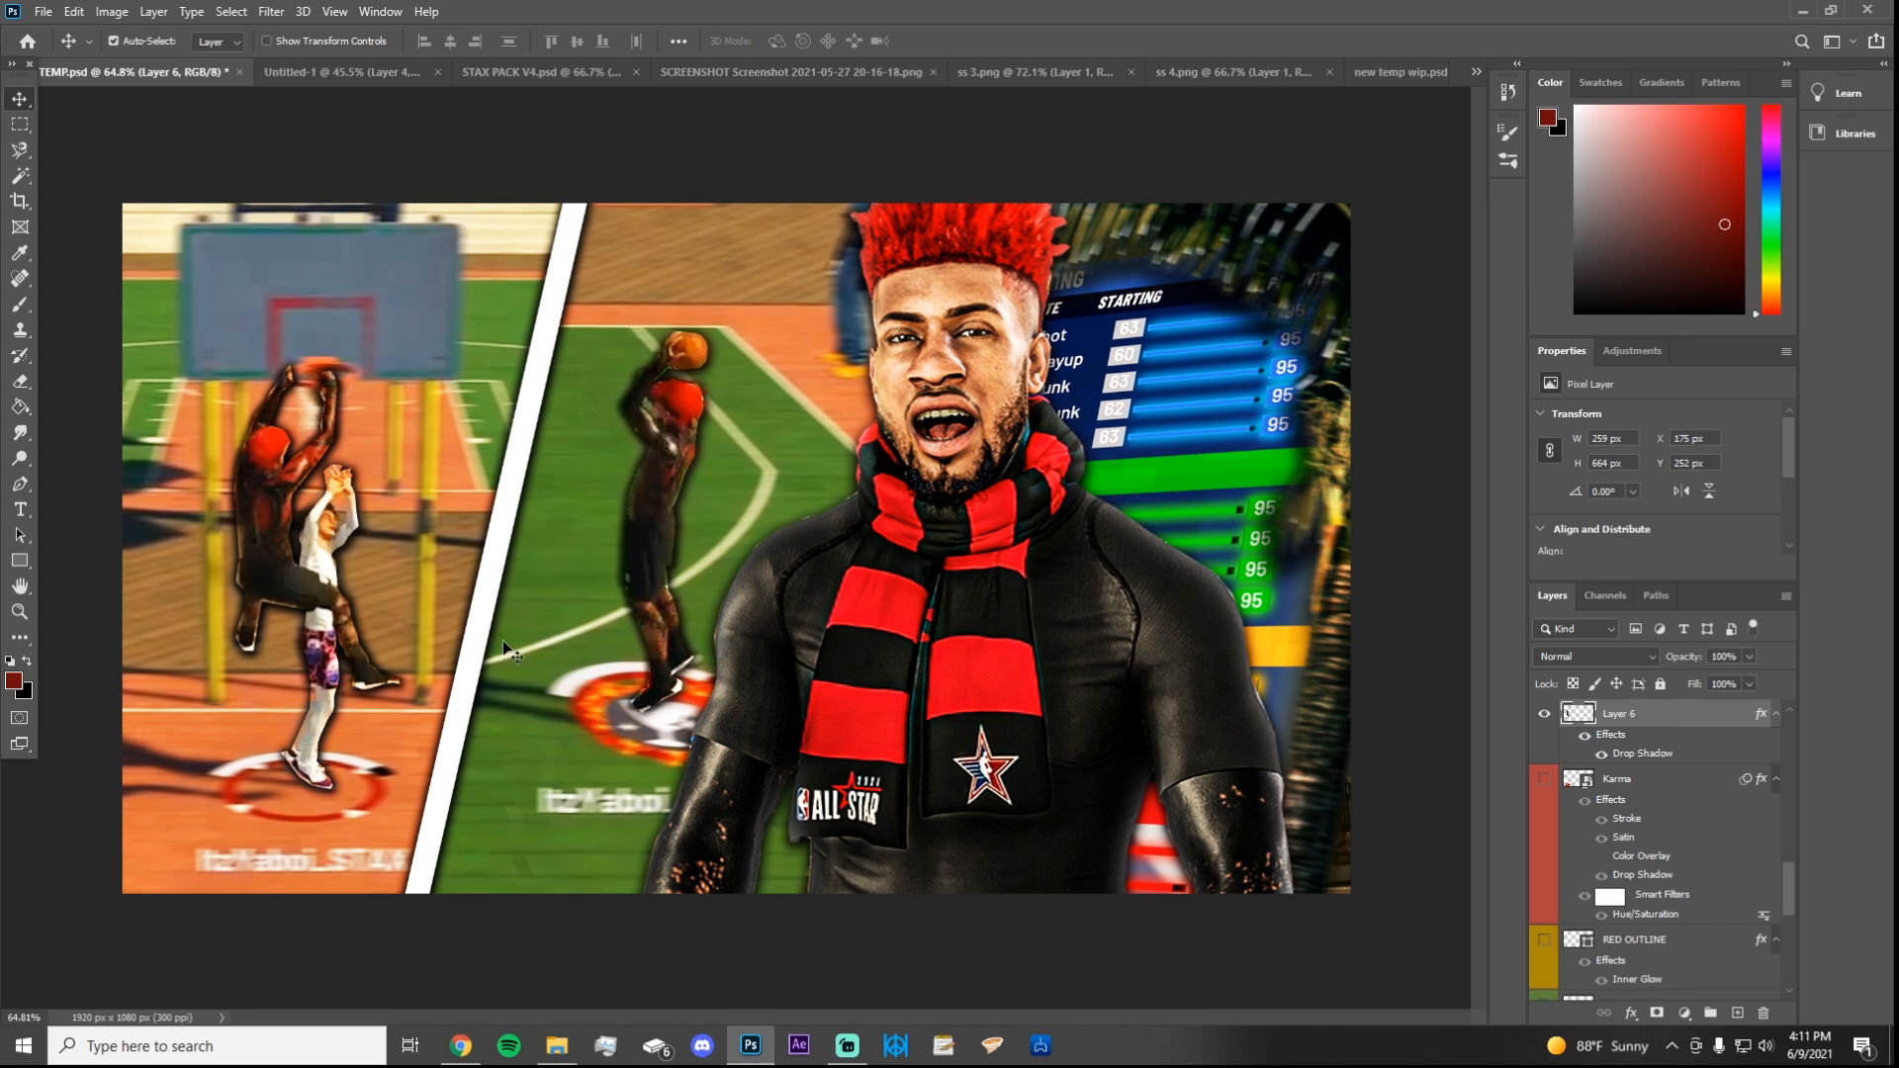
left_click(550, 602)
left_click(427, 539)
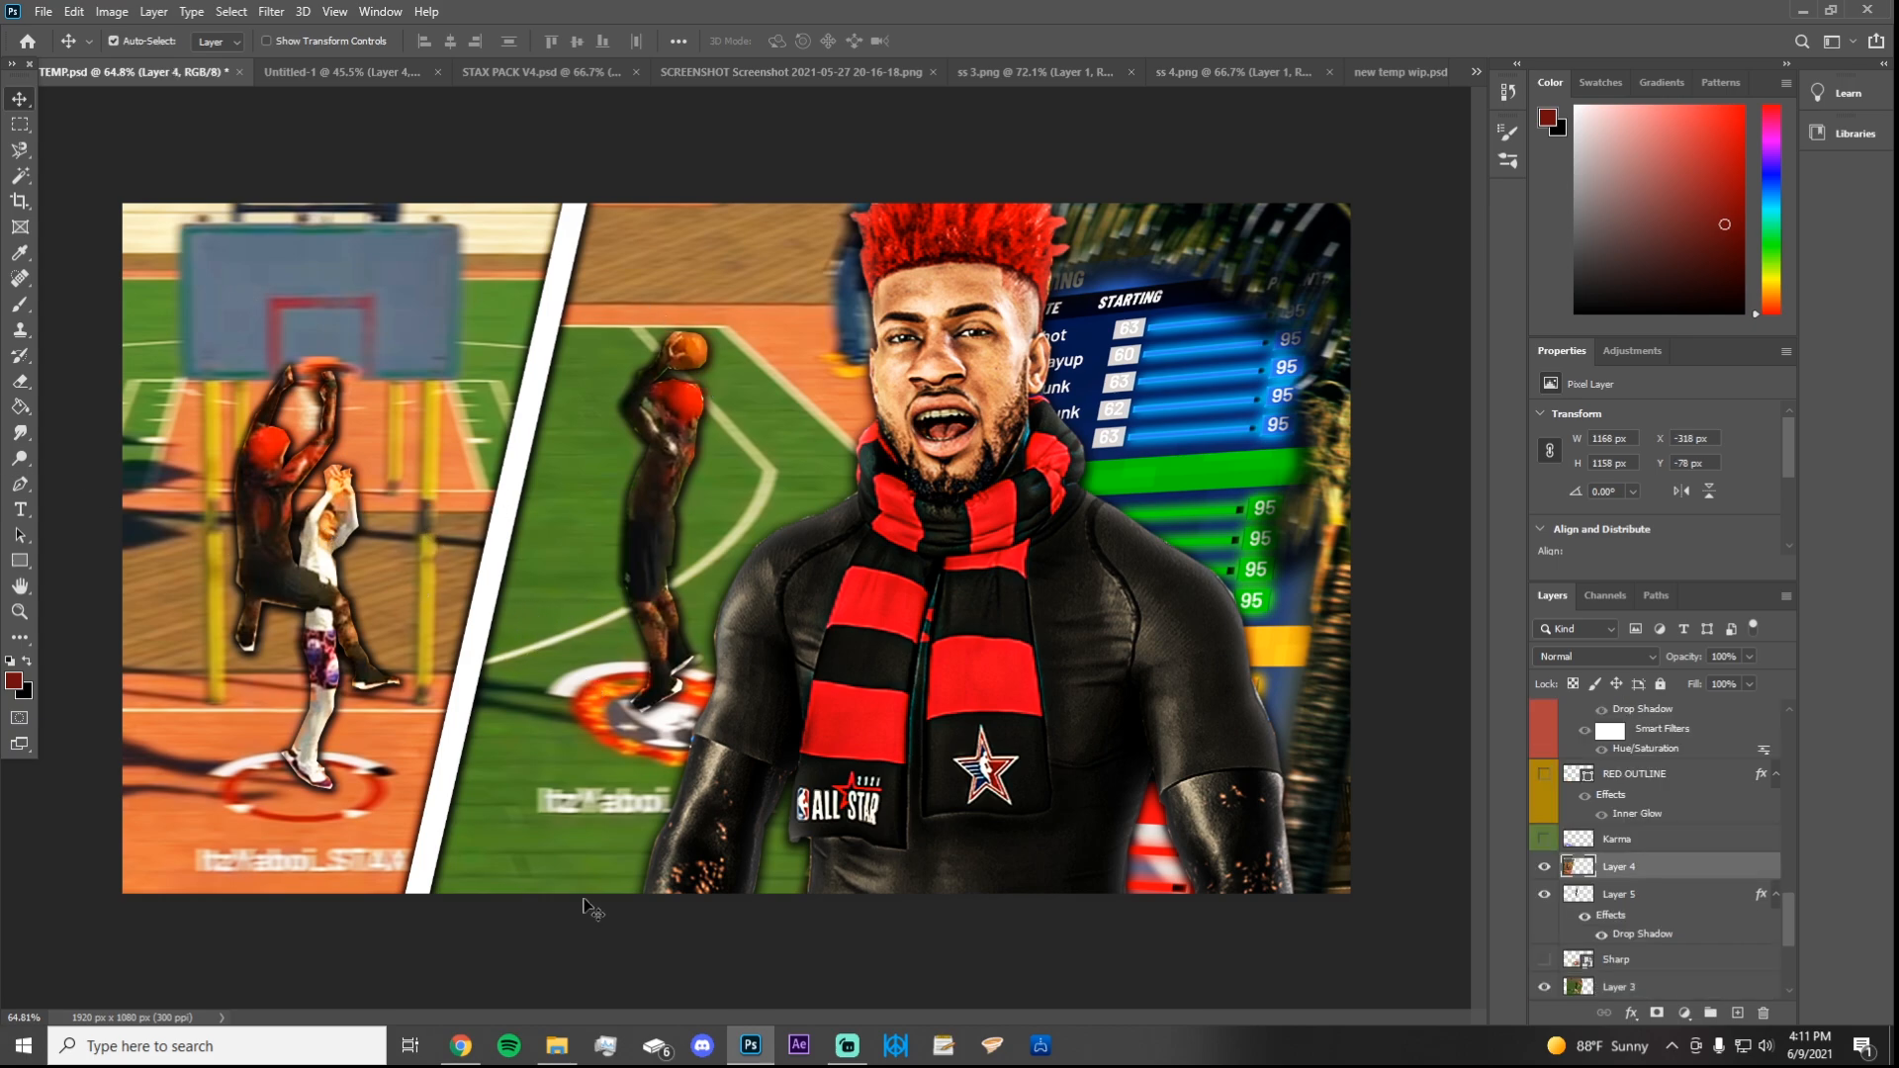
Step: Open the YELL character's layer style and compare the character with and without Inner Glow, leaving the effect enabled
left_click(847, 601)
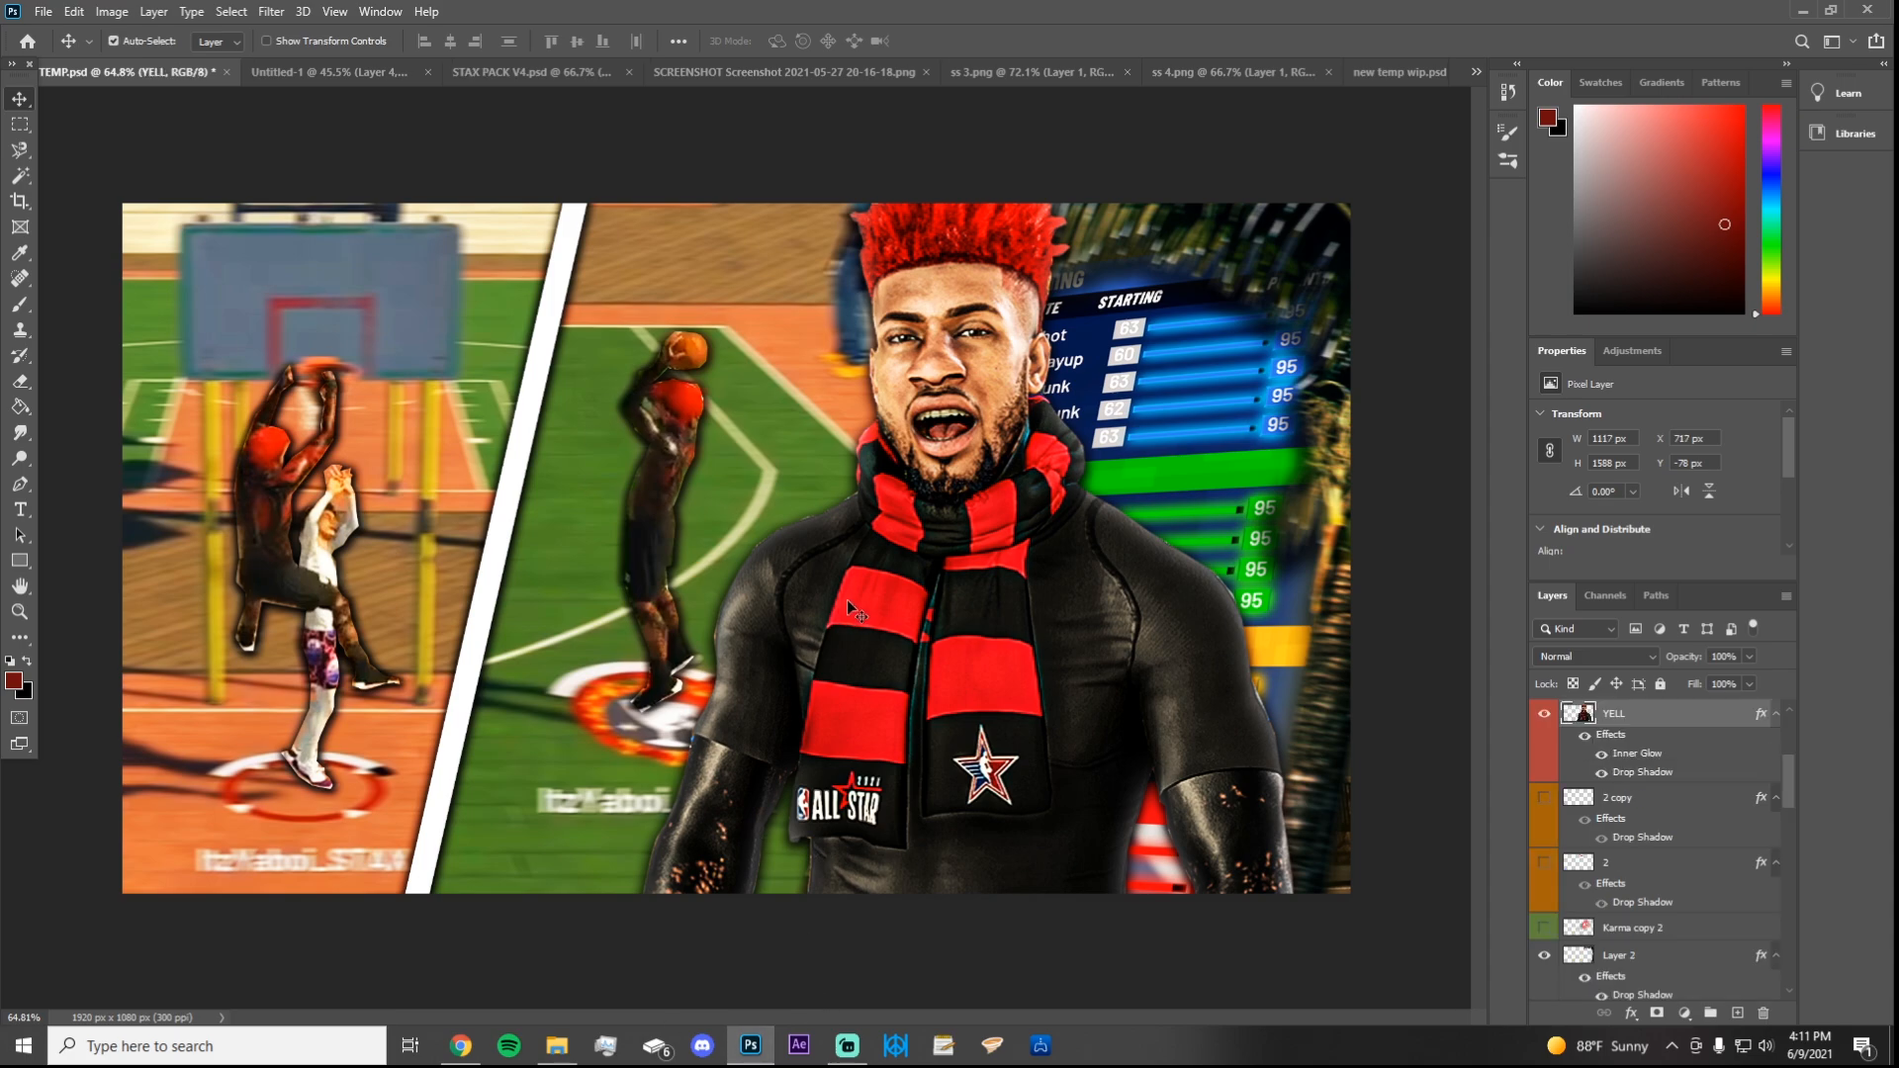
double_click(1689, 731)
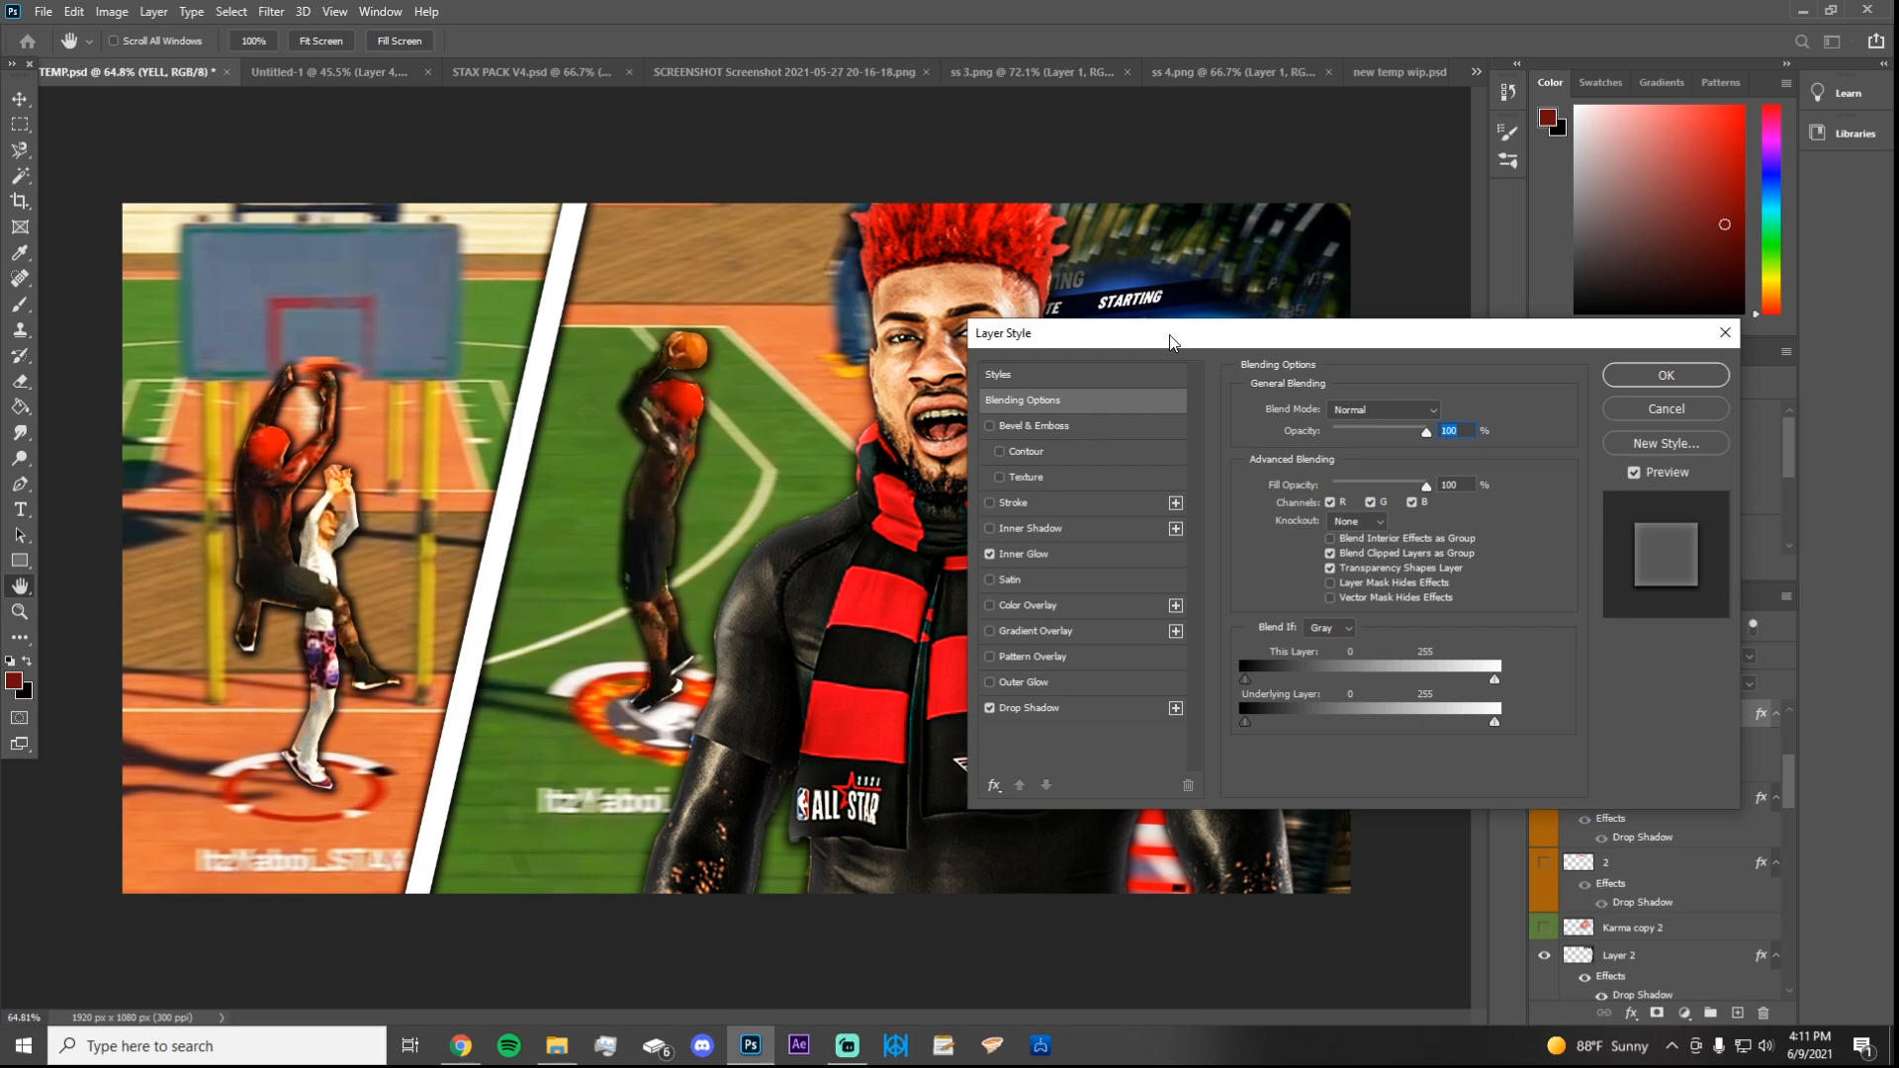
left_click_drag(1170, 341, 259, 199)
left_click(176, 418)
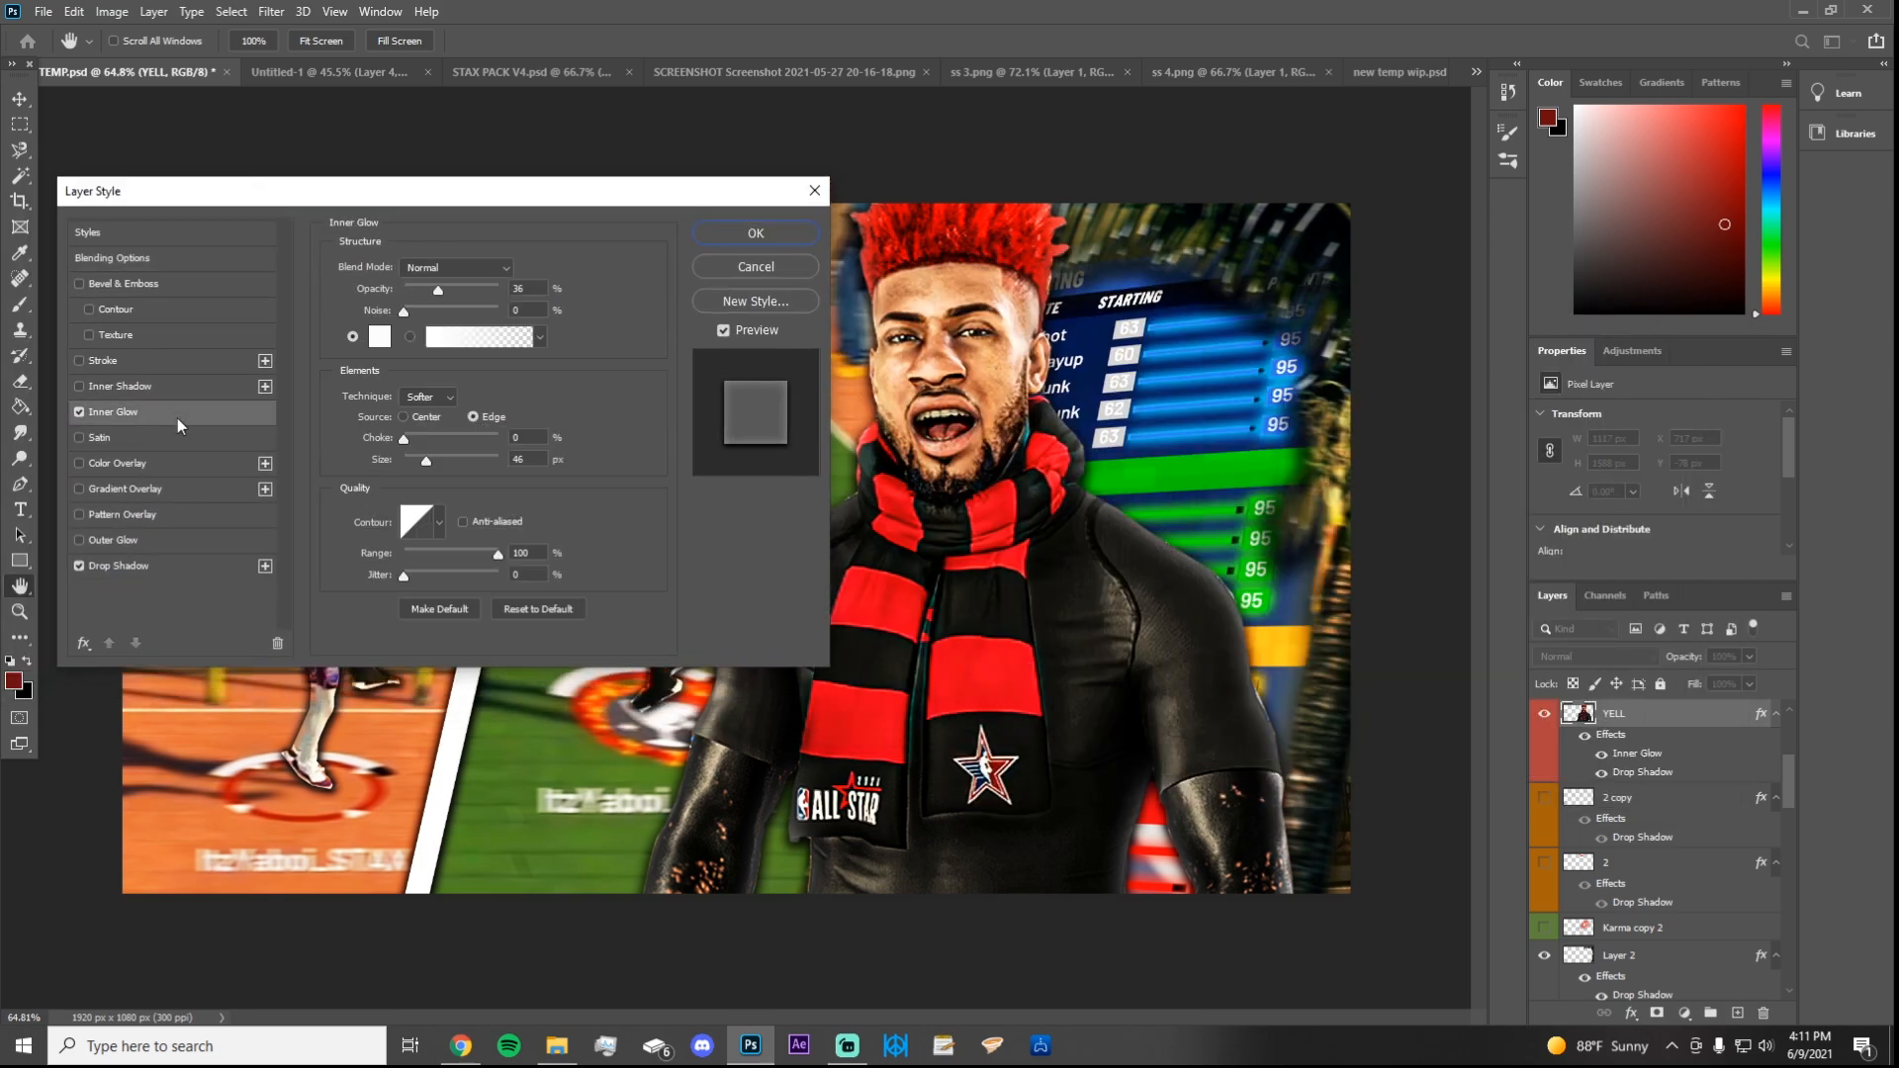
left_click(78, 410)
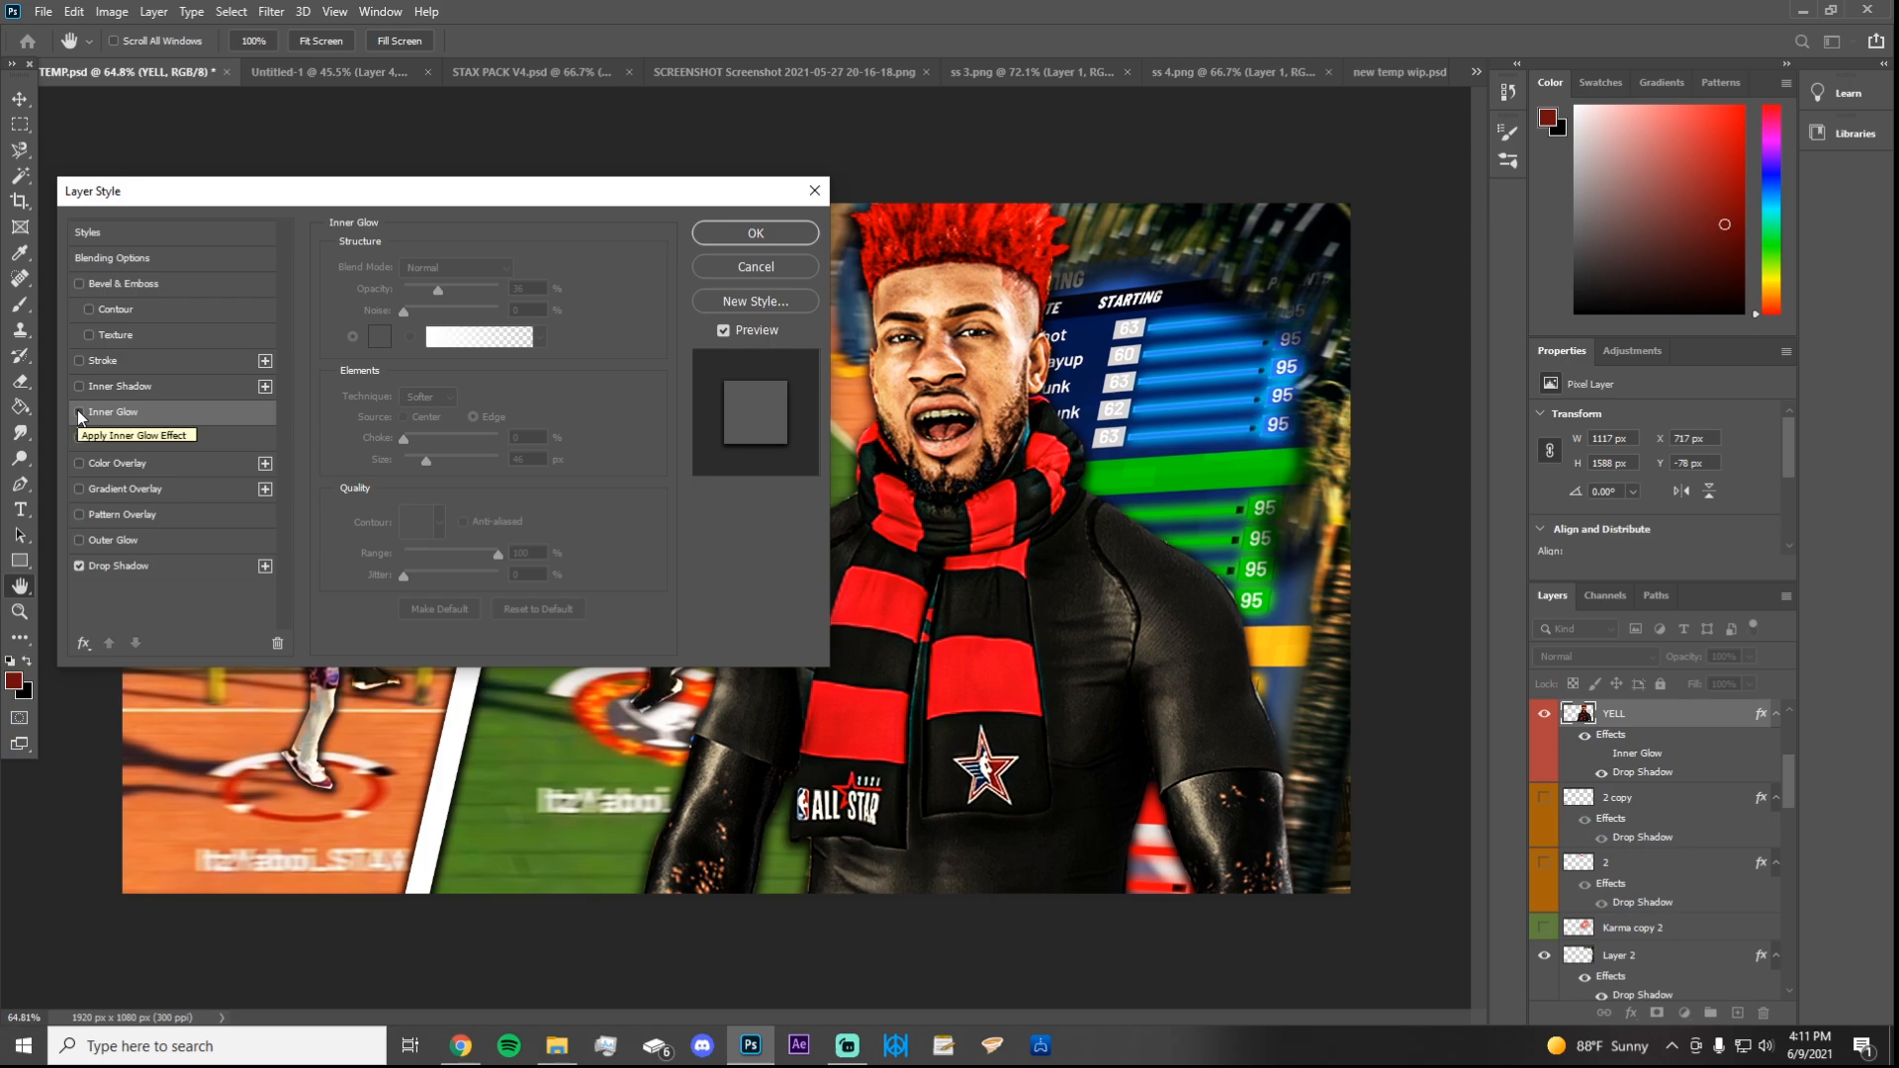
left_click(79, 411)
left_click(78, 410)
left_click(78, 411)
left_click(78, 411)
left_click(78, 410)
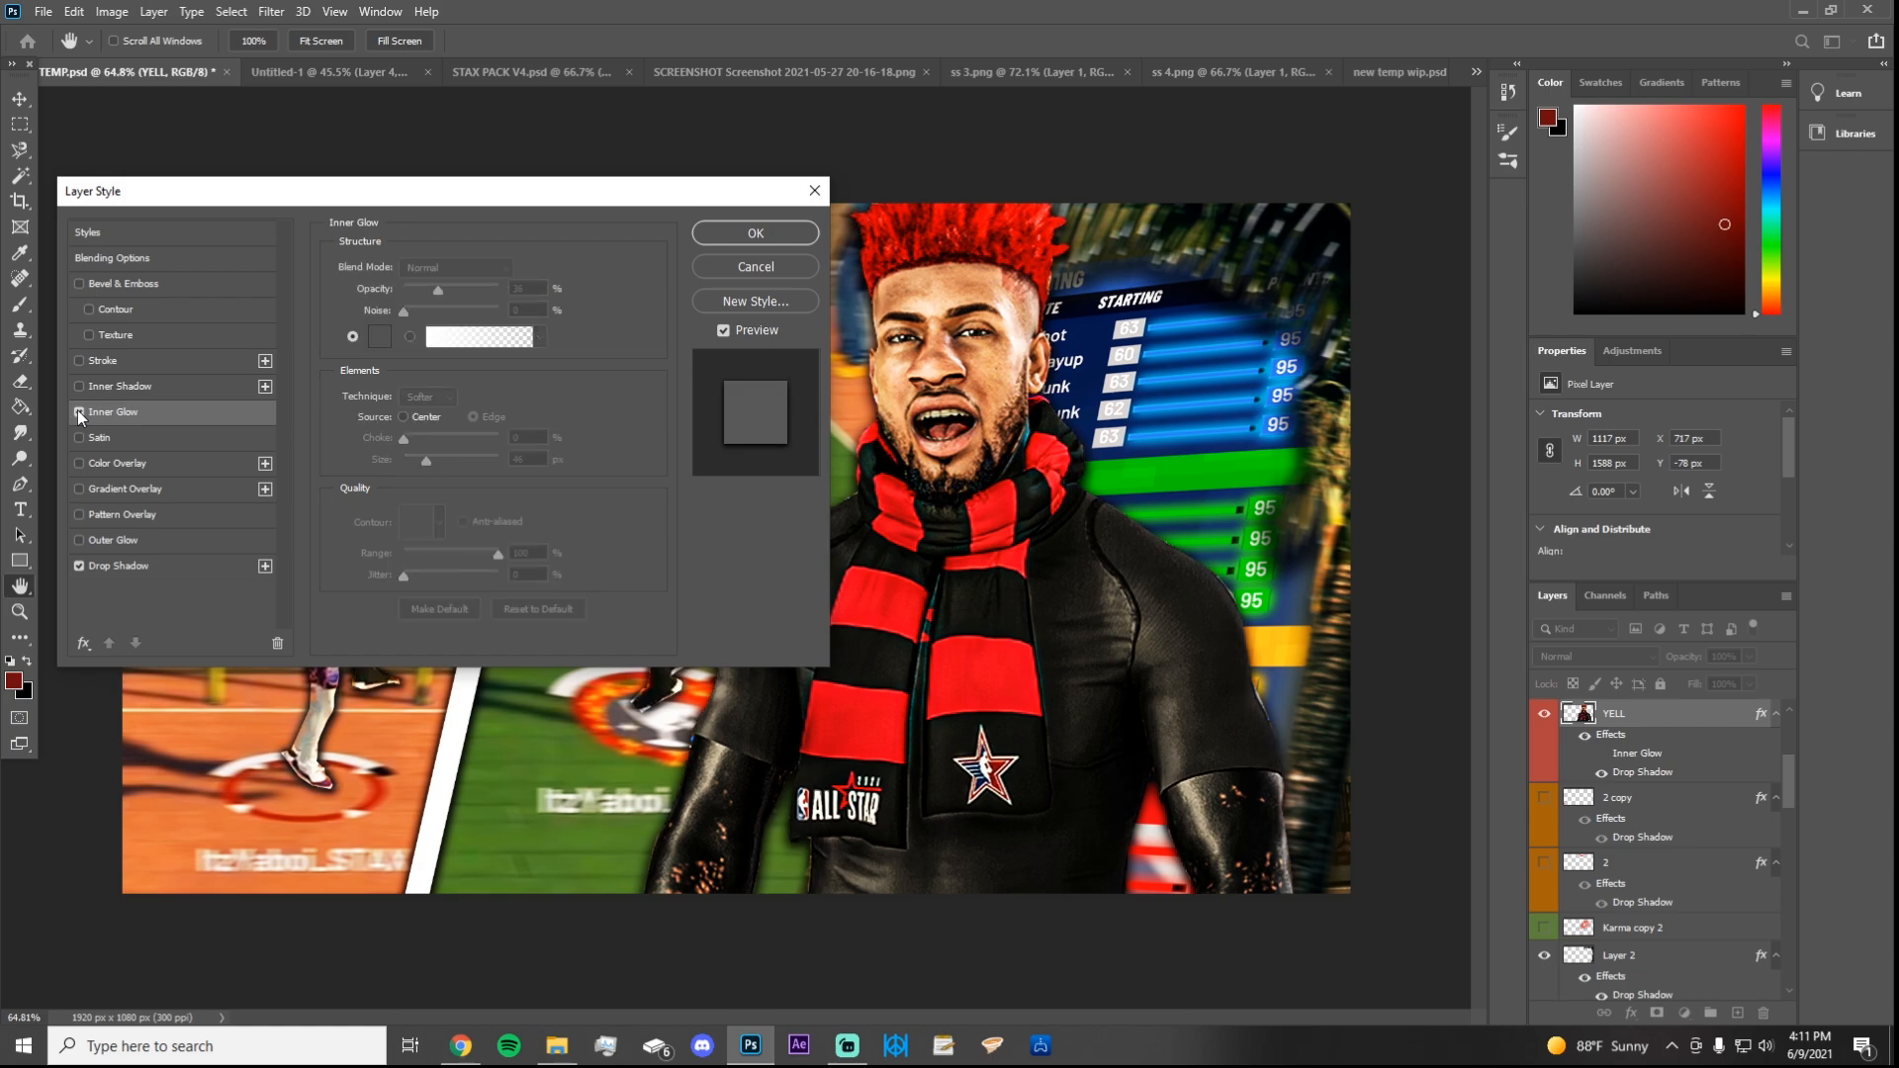
left_click(78, 410)
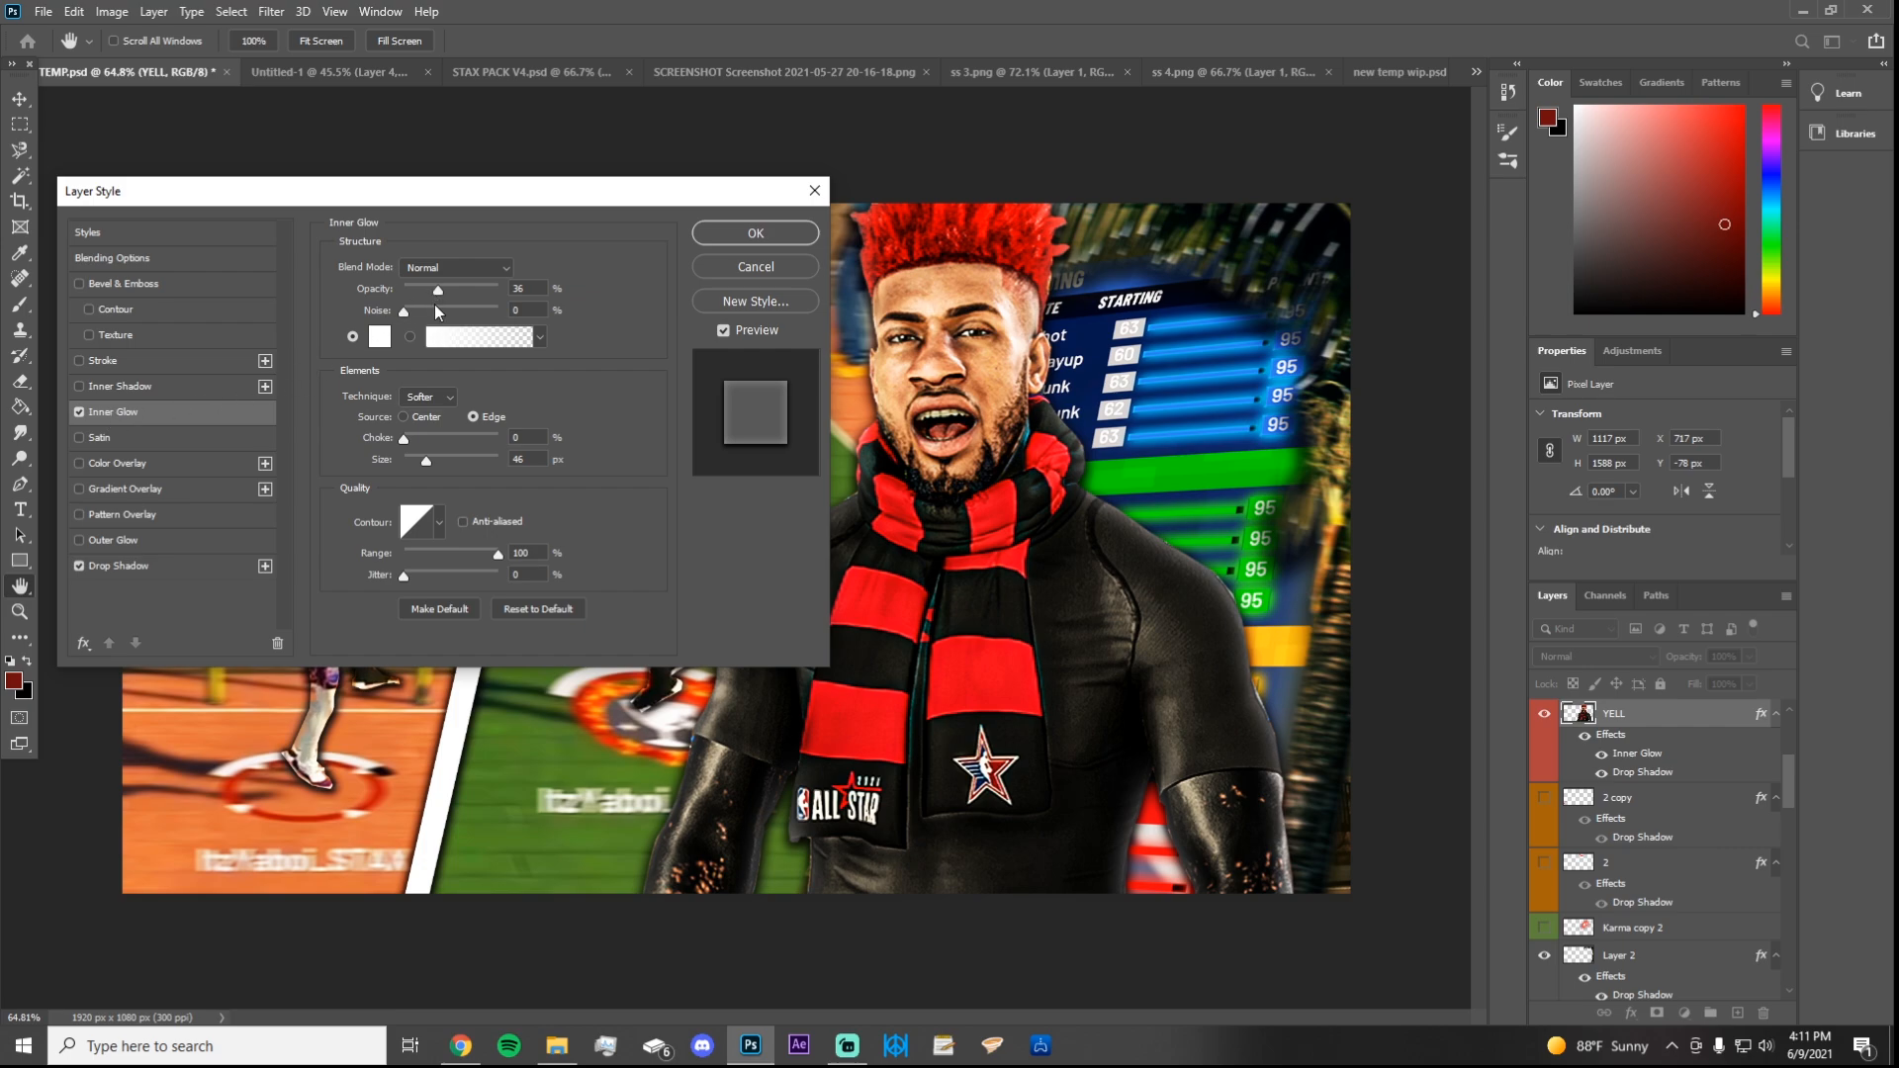
Step: Set the YELL layer's Inner Glow opacity to 35% and try a red ff0000 glow before keeping the color white
mouse_move(436, 291)
left_mouse_down()
mouse_move(542, 277)
mouse_move(420, 294)
mouse_move(435, 300)
left_mouse_up()
left_click(379, 336)
left_click_drag(1388, 431, 1696, 373)
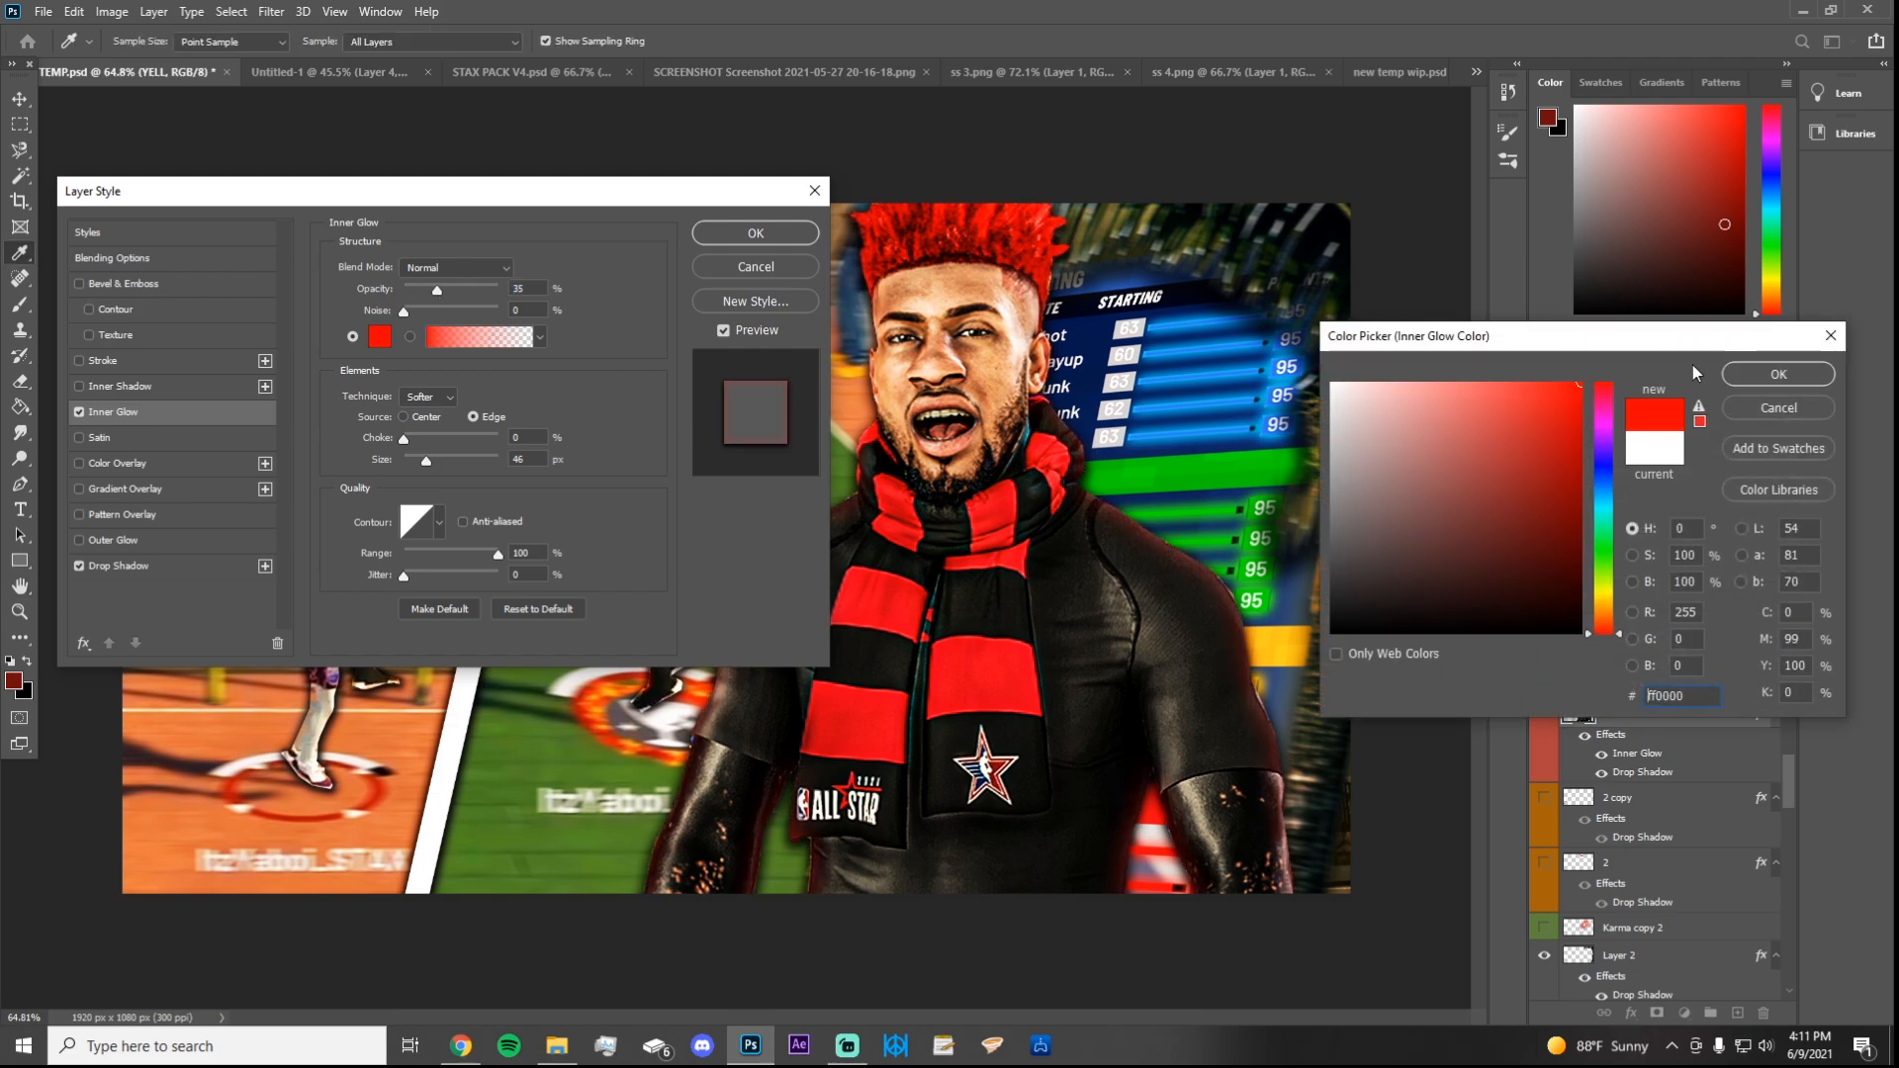
left_click_drag(1462, 405, 1020, 307)
left_click(1778, 374)
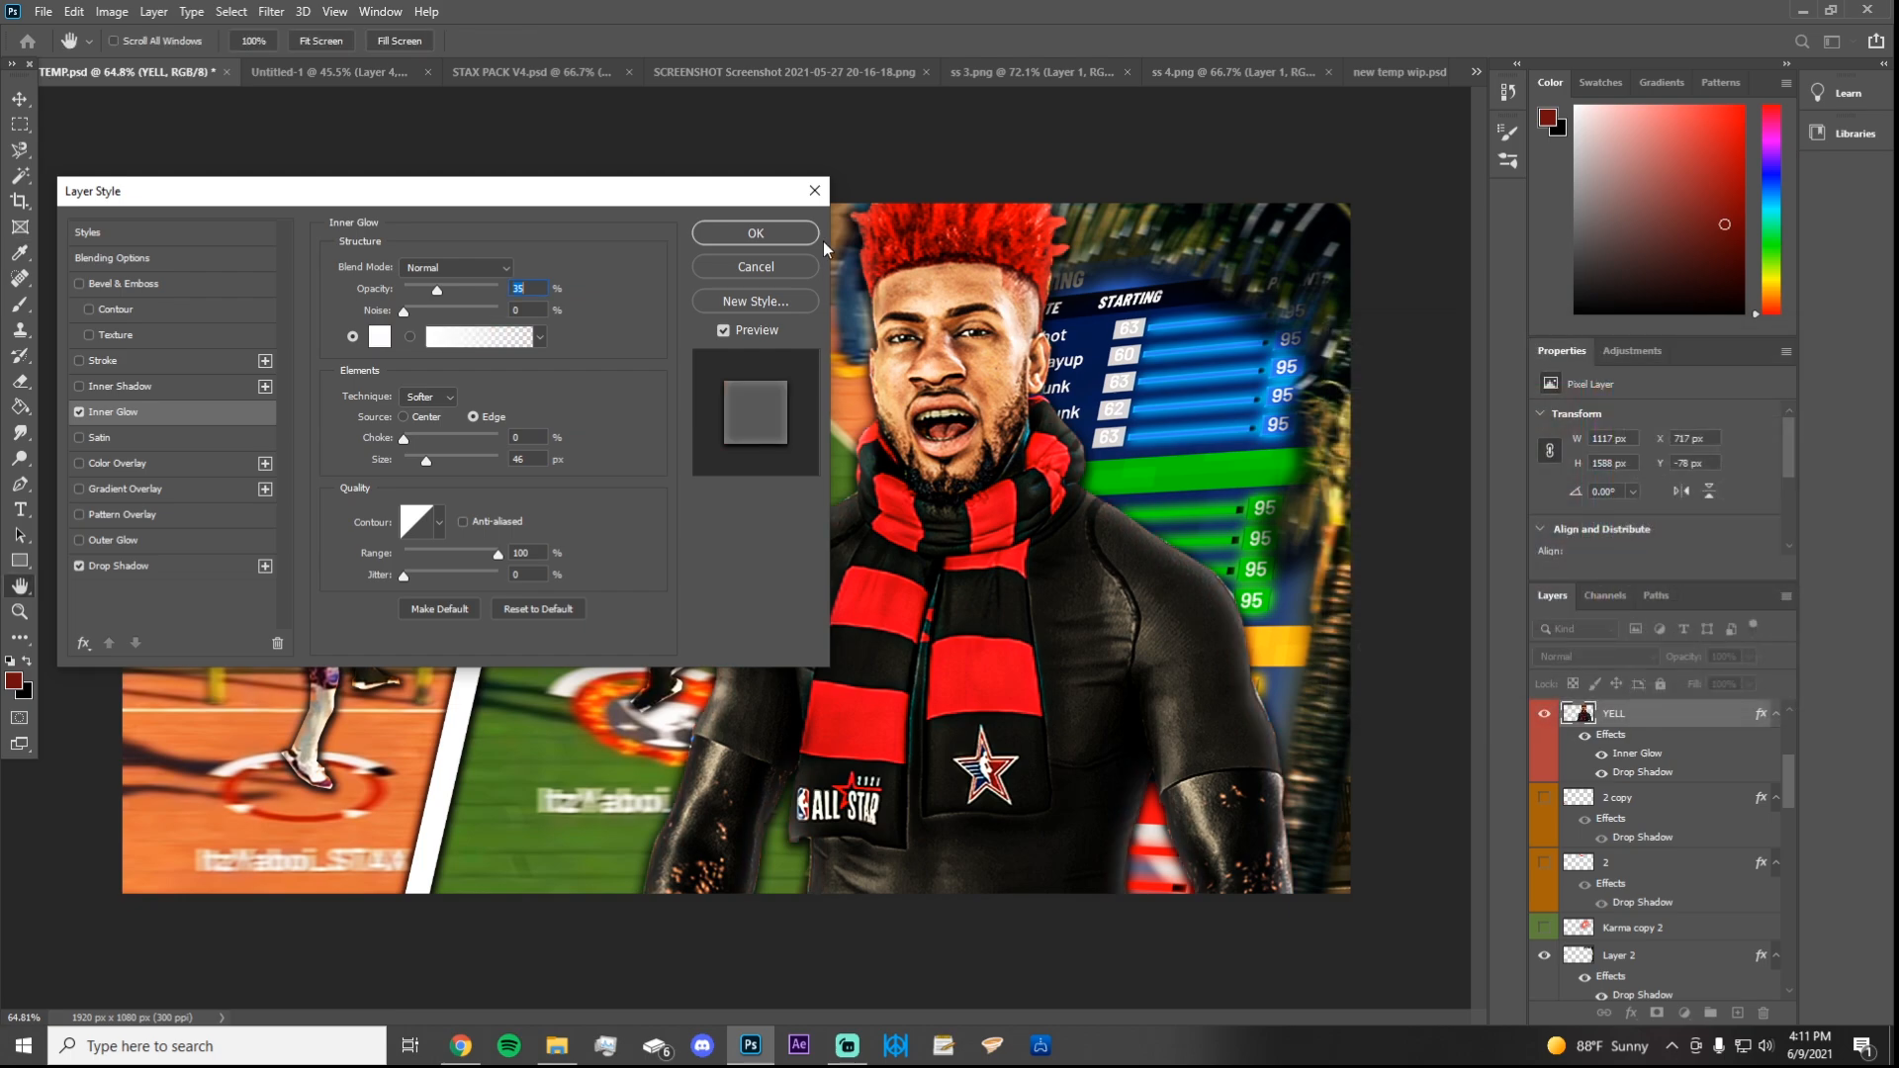
Step: Keep the YELL layer's Inner Glow range at 100%, review its Drop Shadow opacity, and apply the layer style
mouse_move(488, 189)
left_mouse_down()
mouse_move(442, 772)
mouse_move(847, 953)
mouse_move(916, 880)
mouse_move(1187, 880)
mouse_move(748, 850)
mouse_move(484, 216)
left_mouse_up()
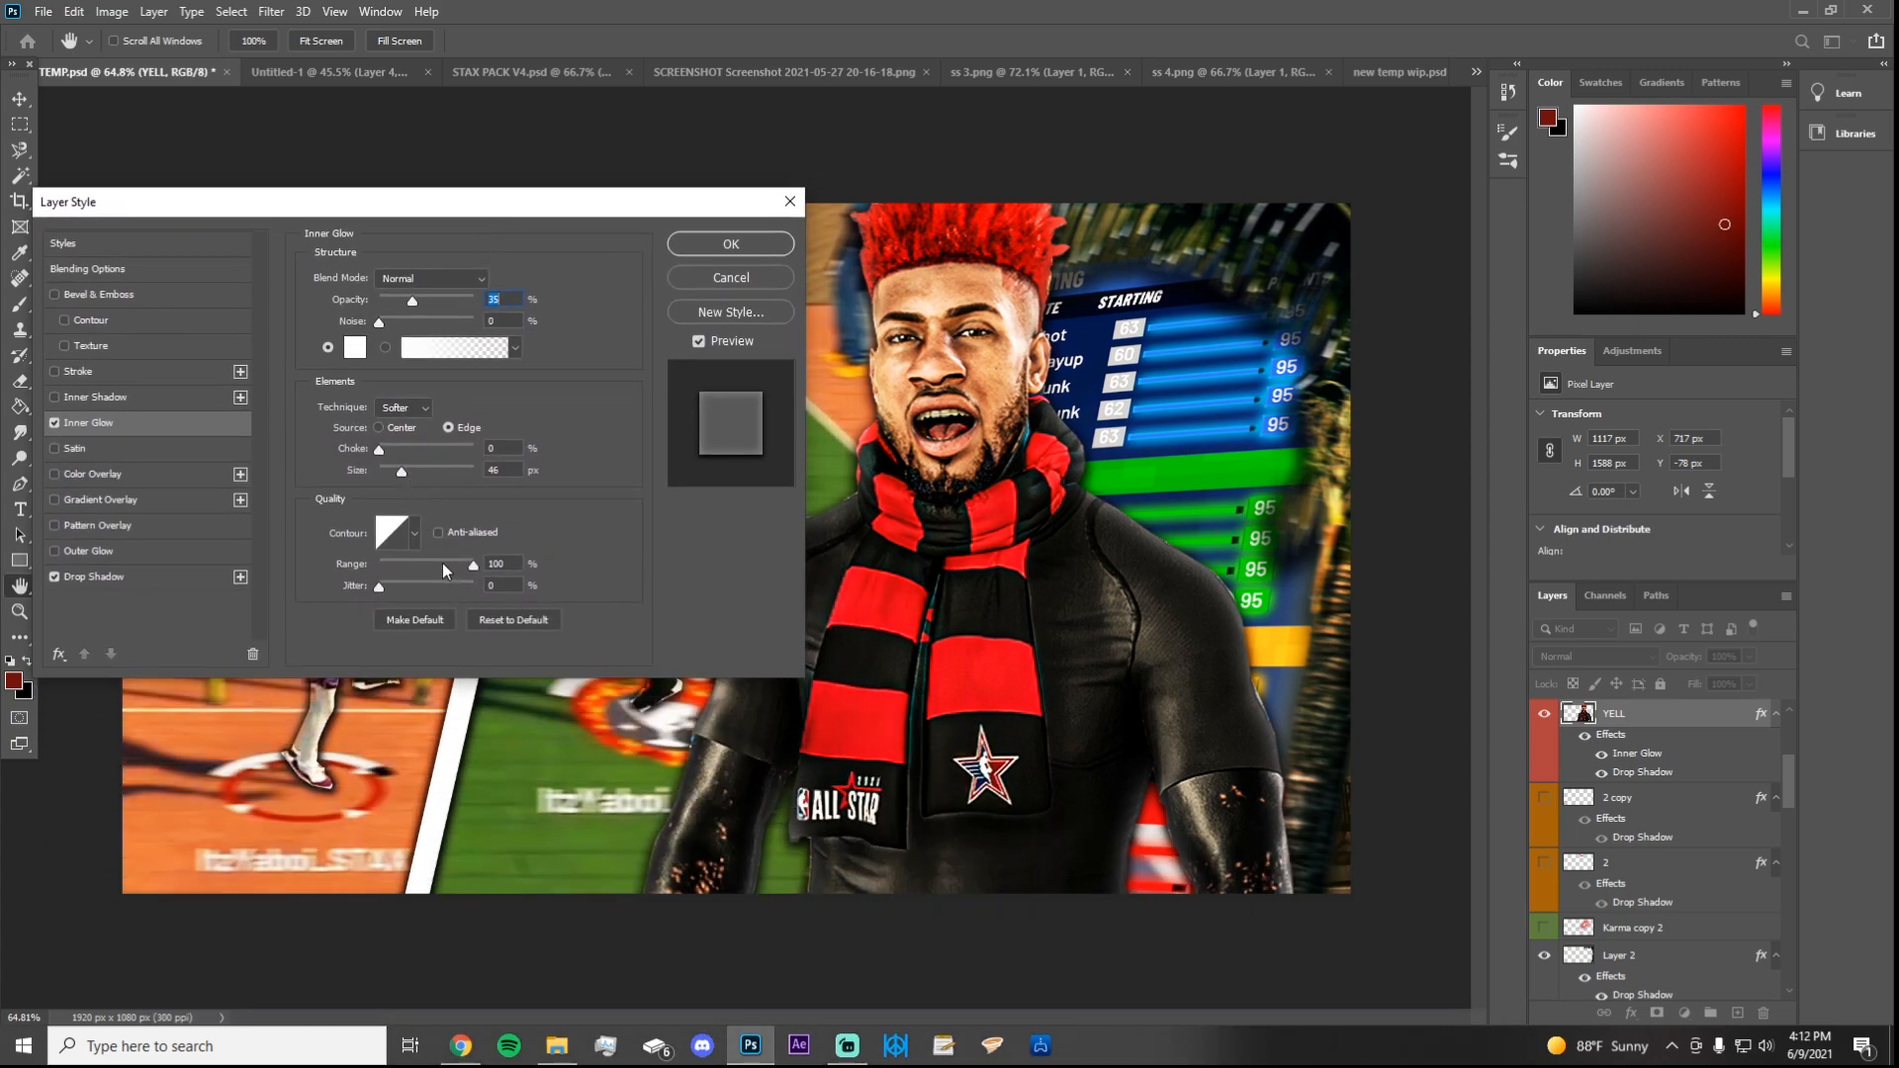
left_click_drag(442, 562, 483, 570)
left_click(181, 581)
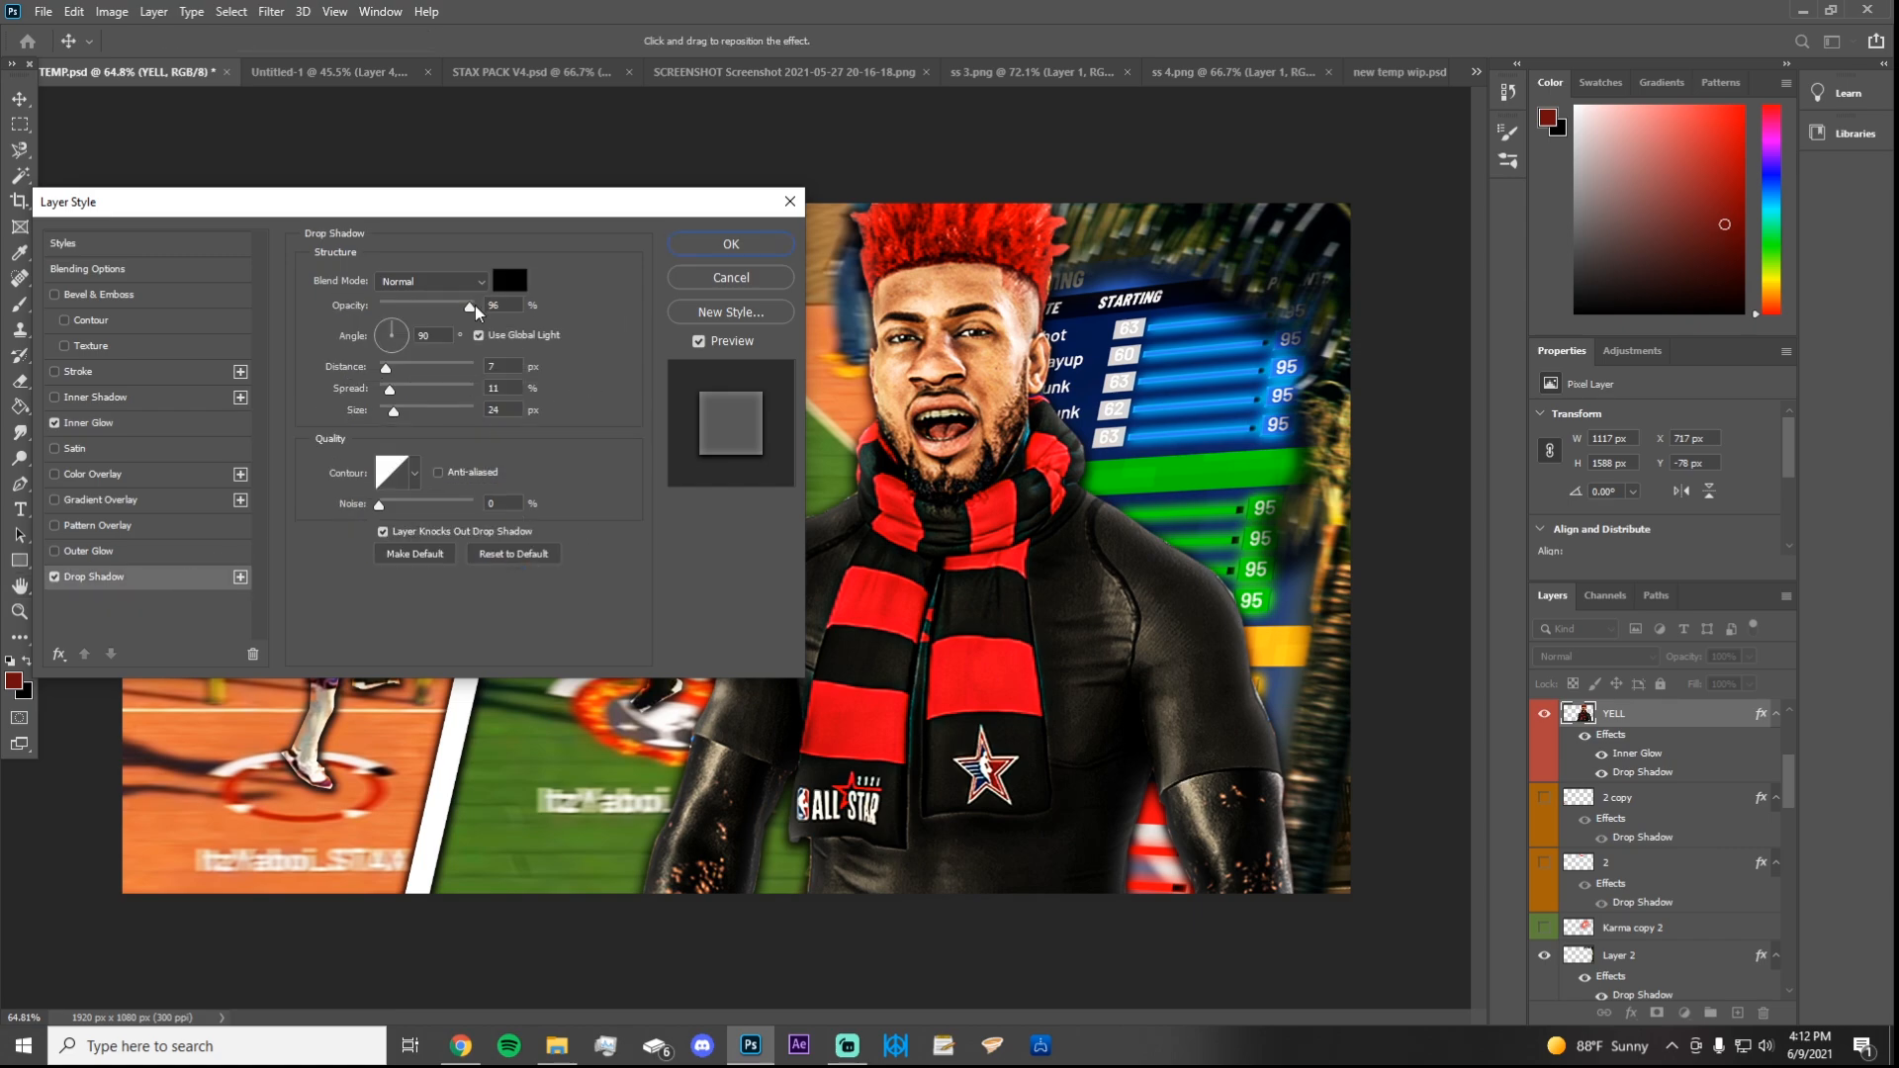
left_click_drag(475, 306, 479, 306)
left_click(691, 251)
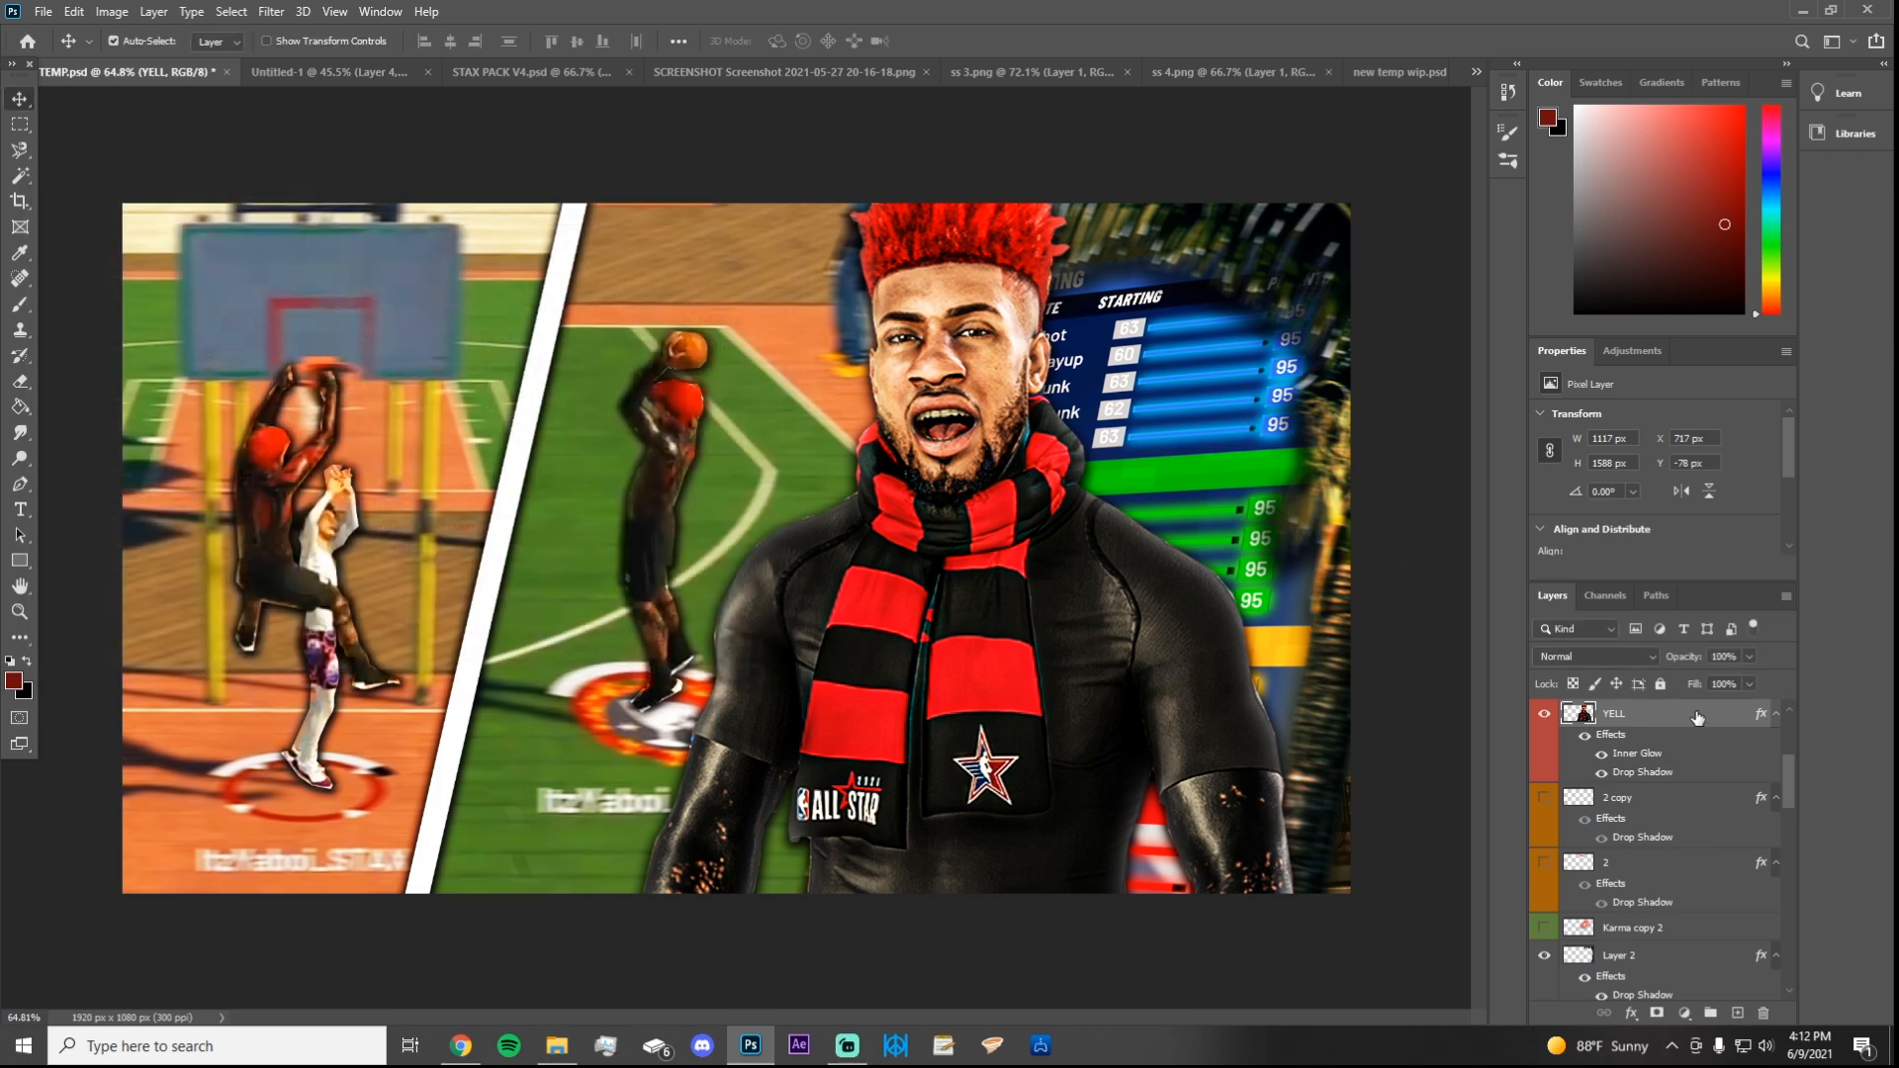
Step: Show and select the DEMIGOD BUILD title on the BUILD copy layer, then try adding an empty layer above it and undo that
left_click(1587, 742)
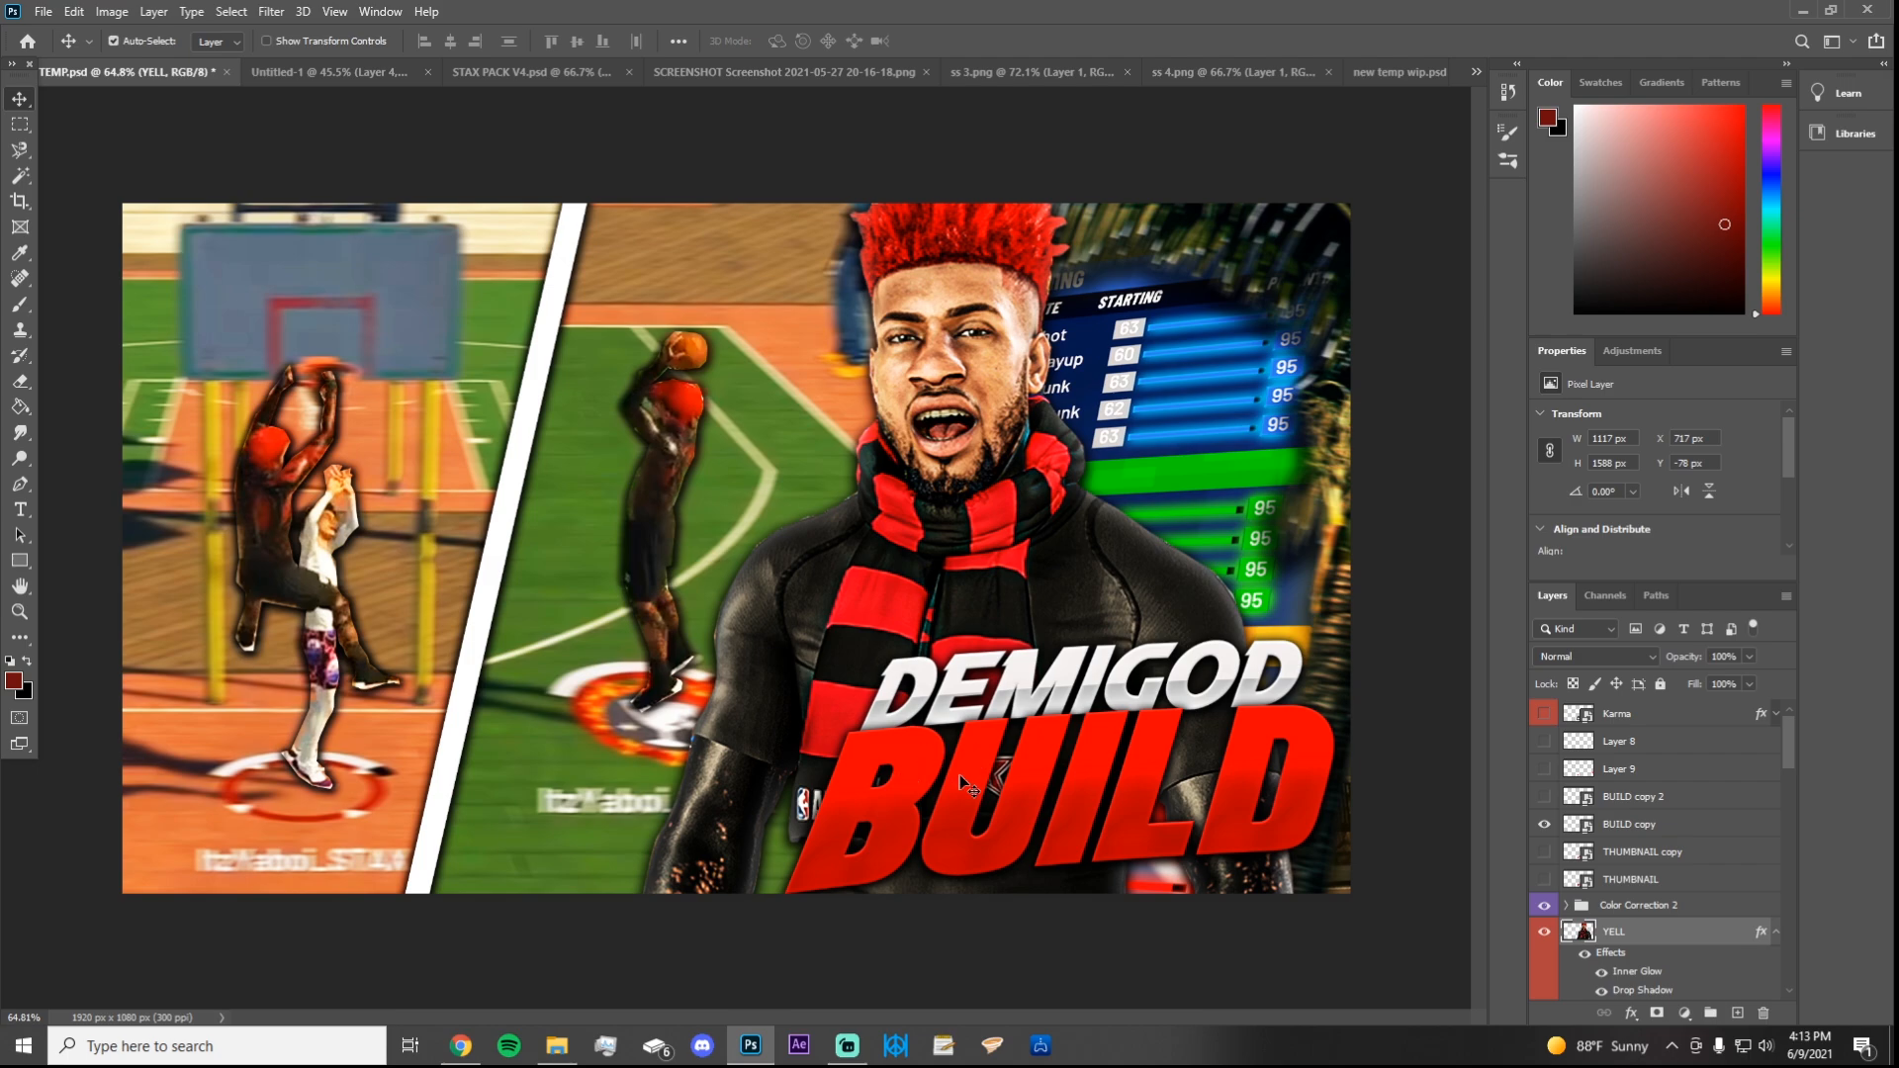
mouse_move(960, 777)
left_mouse_down()
mouse_move(960, 752)
mouse_move(954, 782)
left_mouse_up()
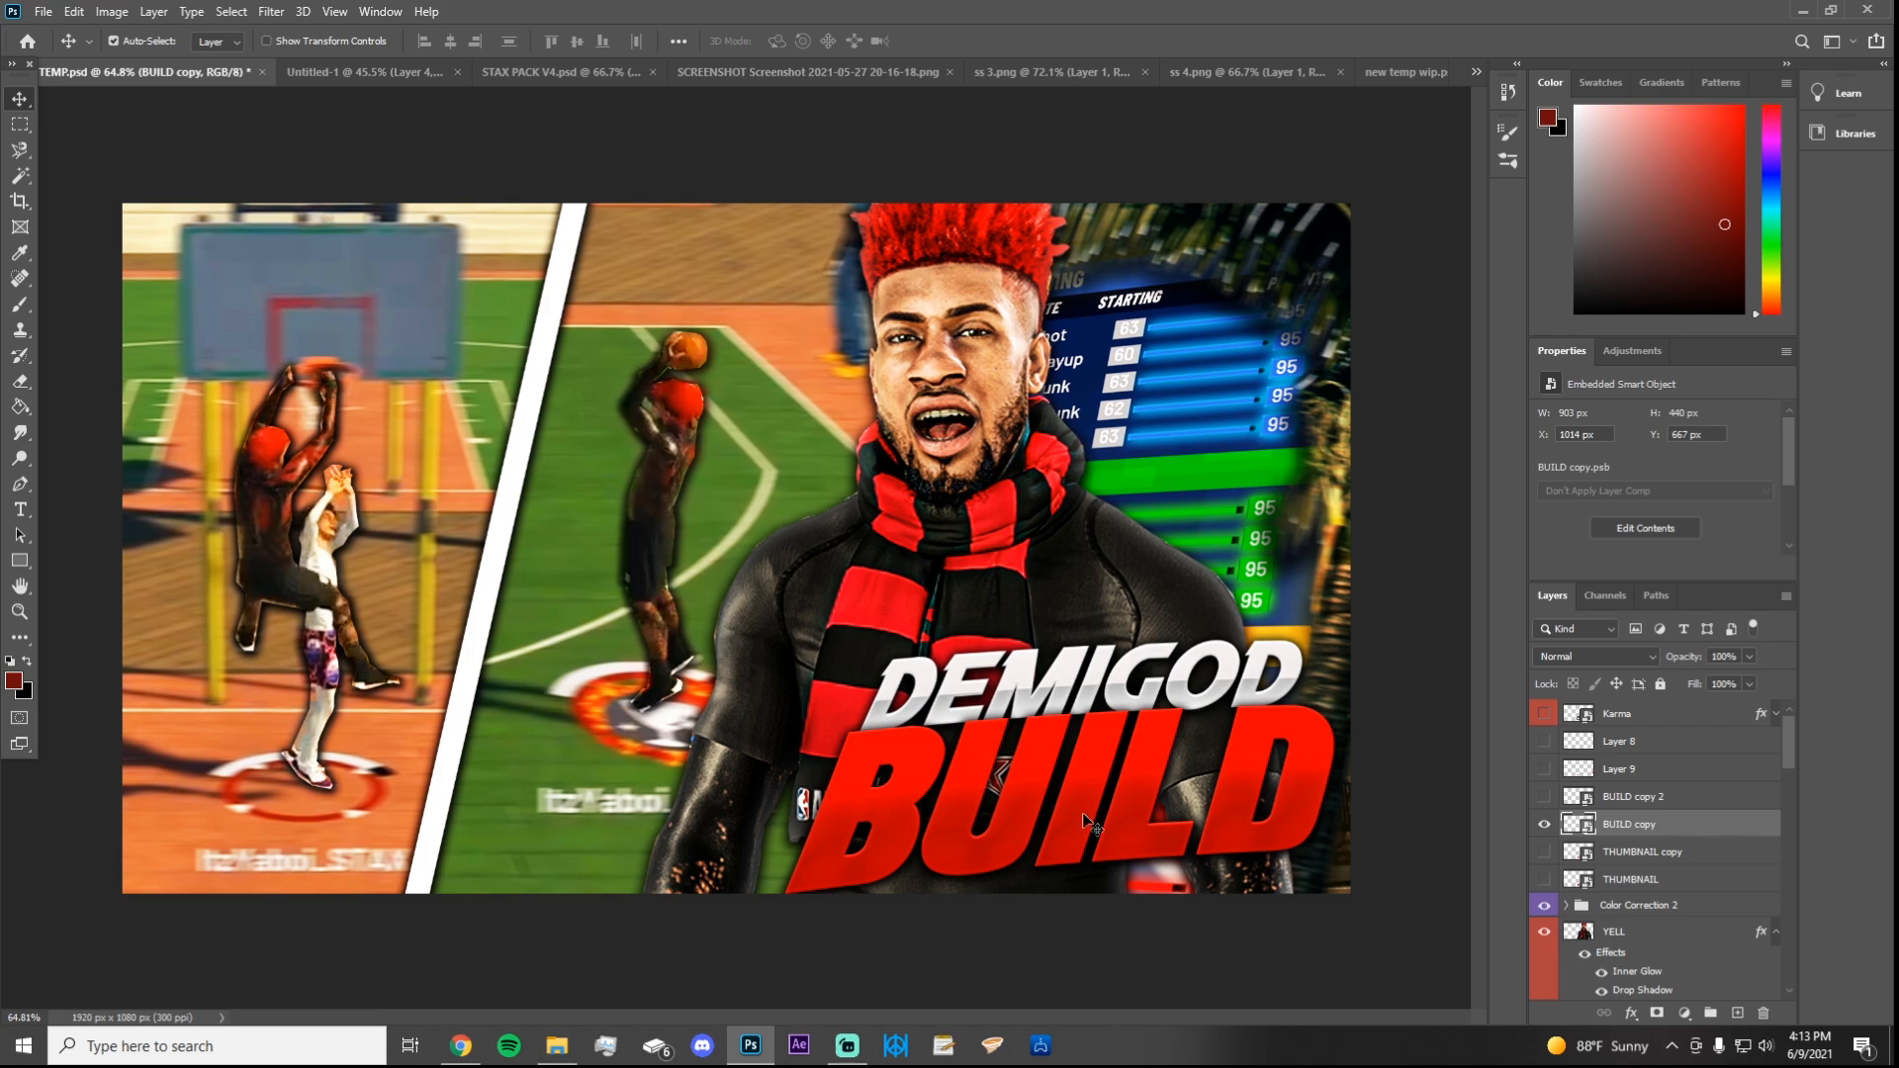
left_click(1736, 1013)
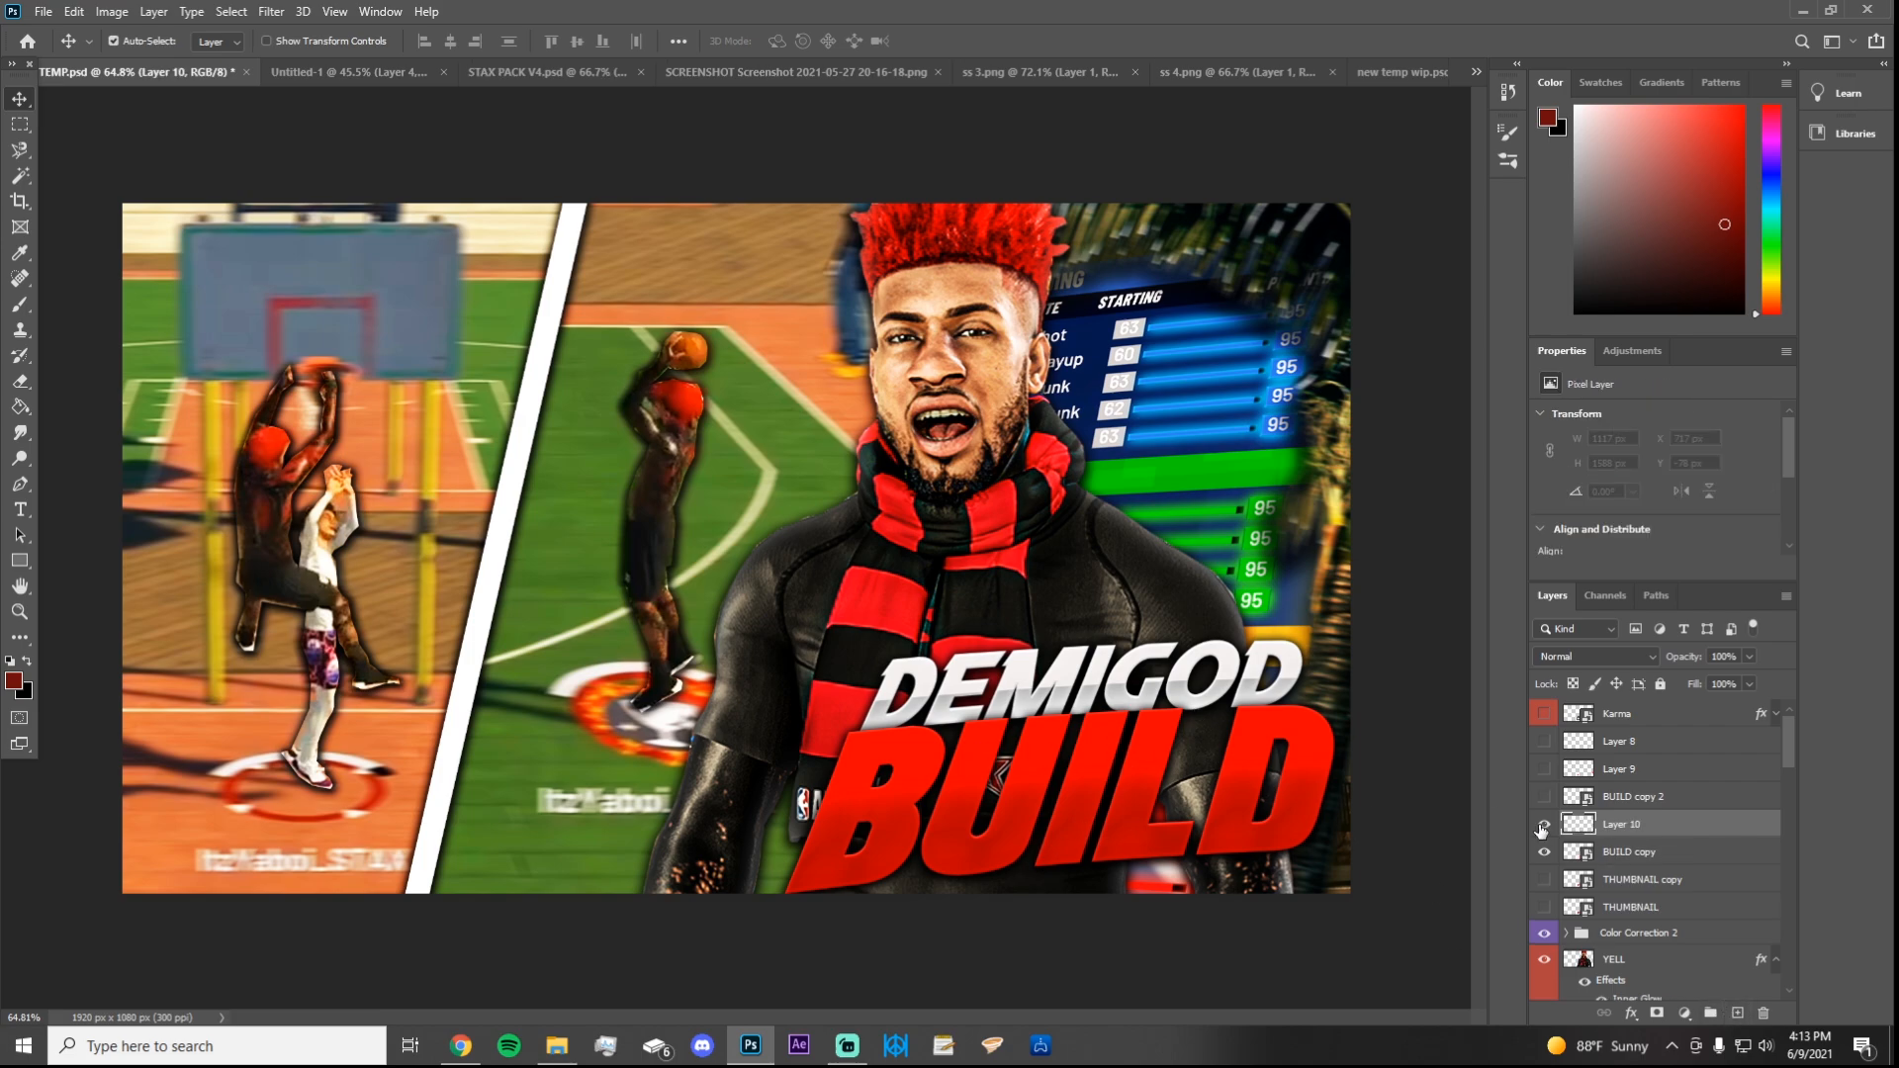
key("ctrl+z")
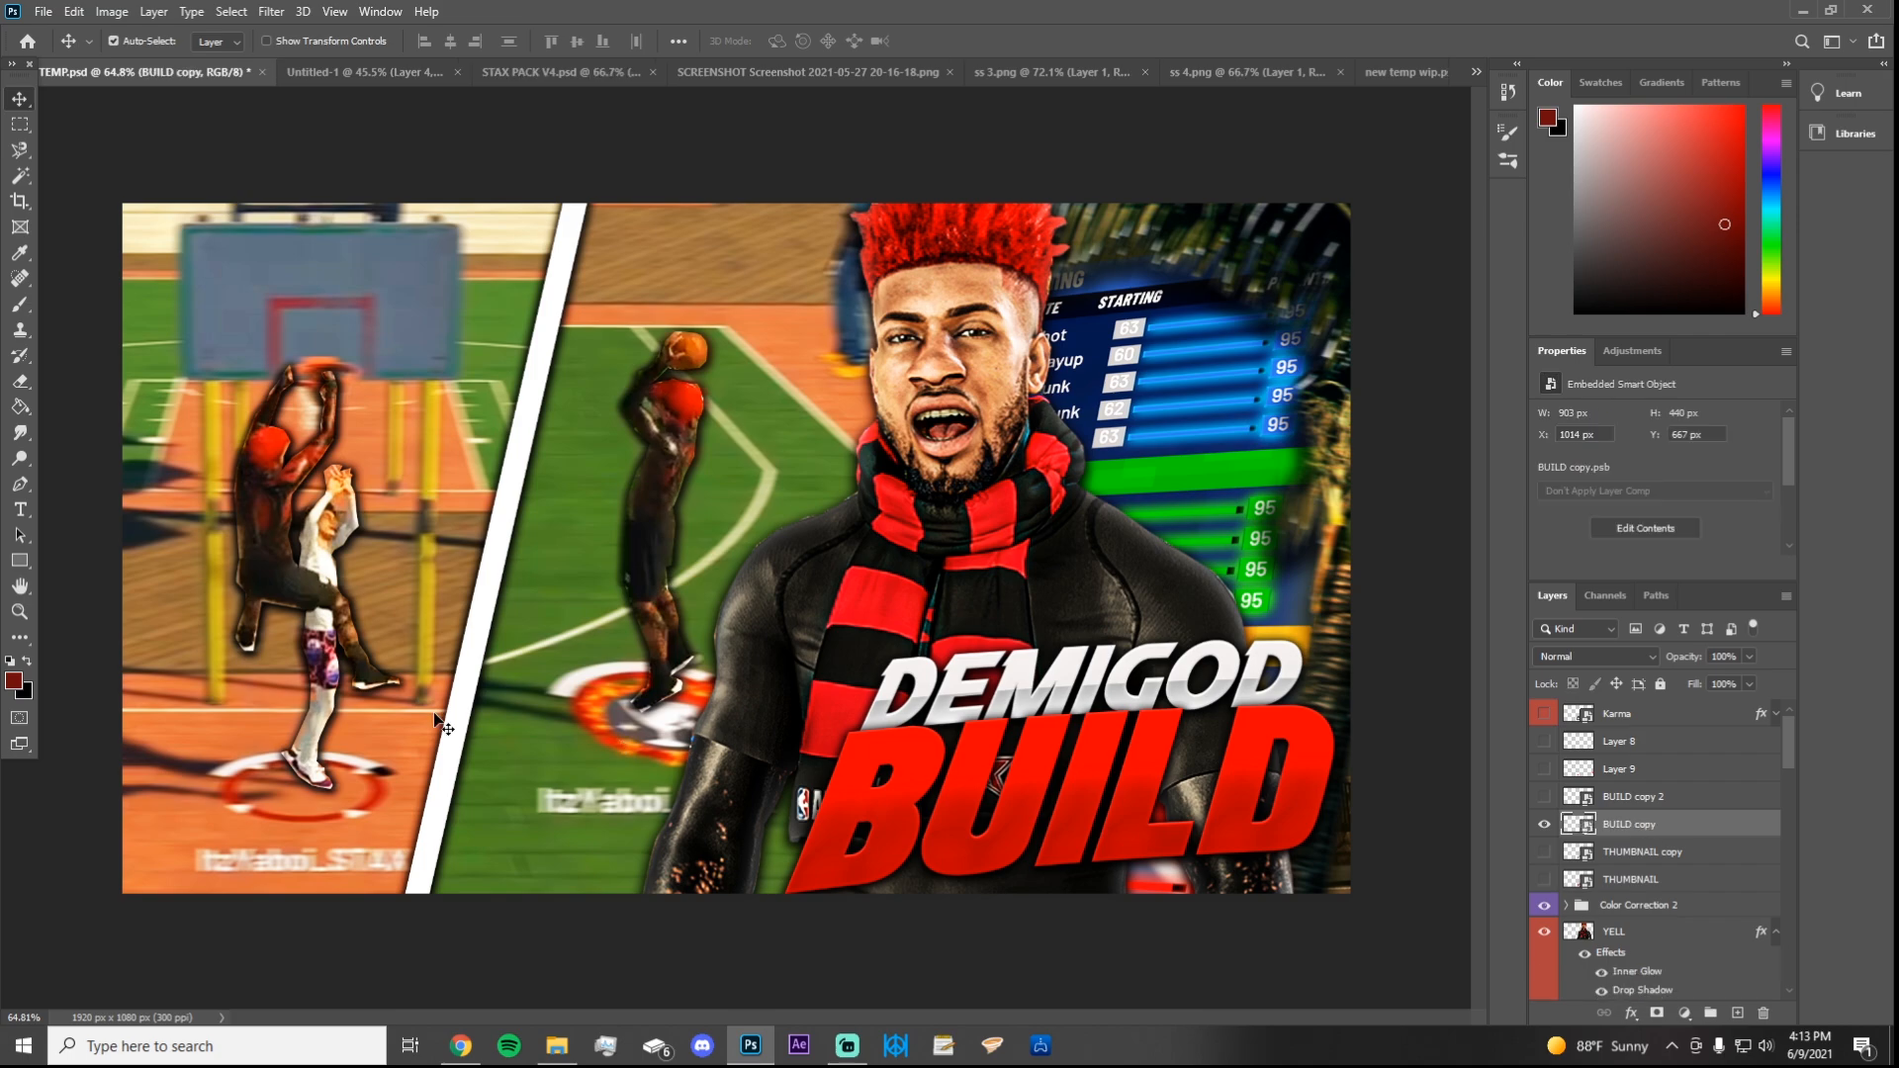
Step: Add the text DEMIGOD across the white divider with the Horizontal Type tool, in 36 pt Geom Graphic SemiBold
left_click(23, 509)
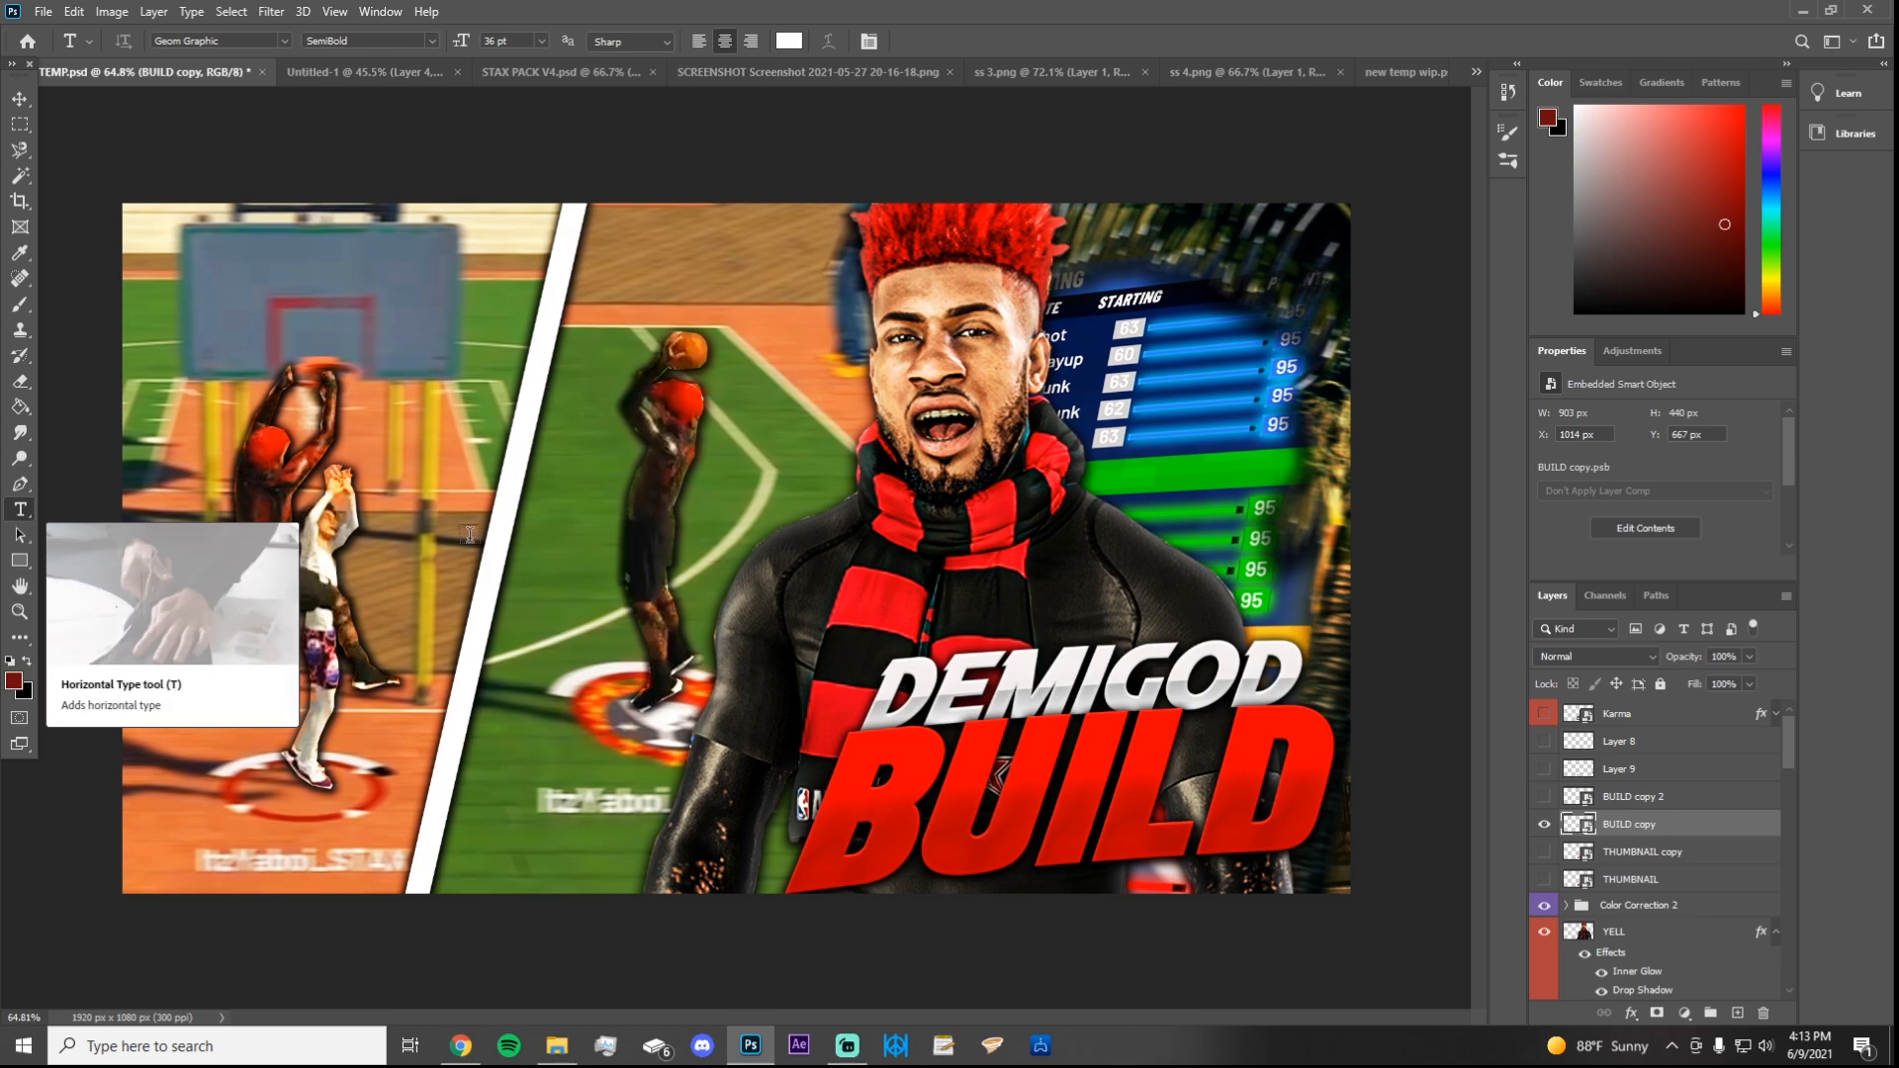
left_click(537, 506)
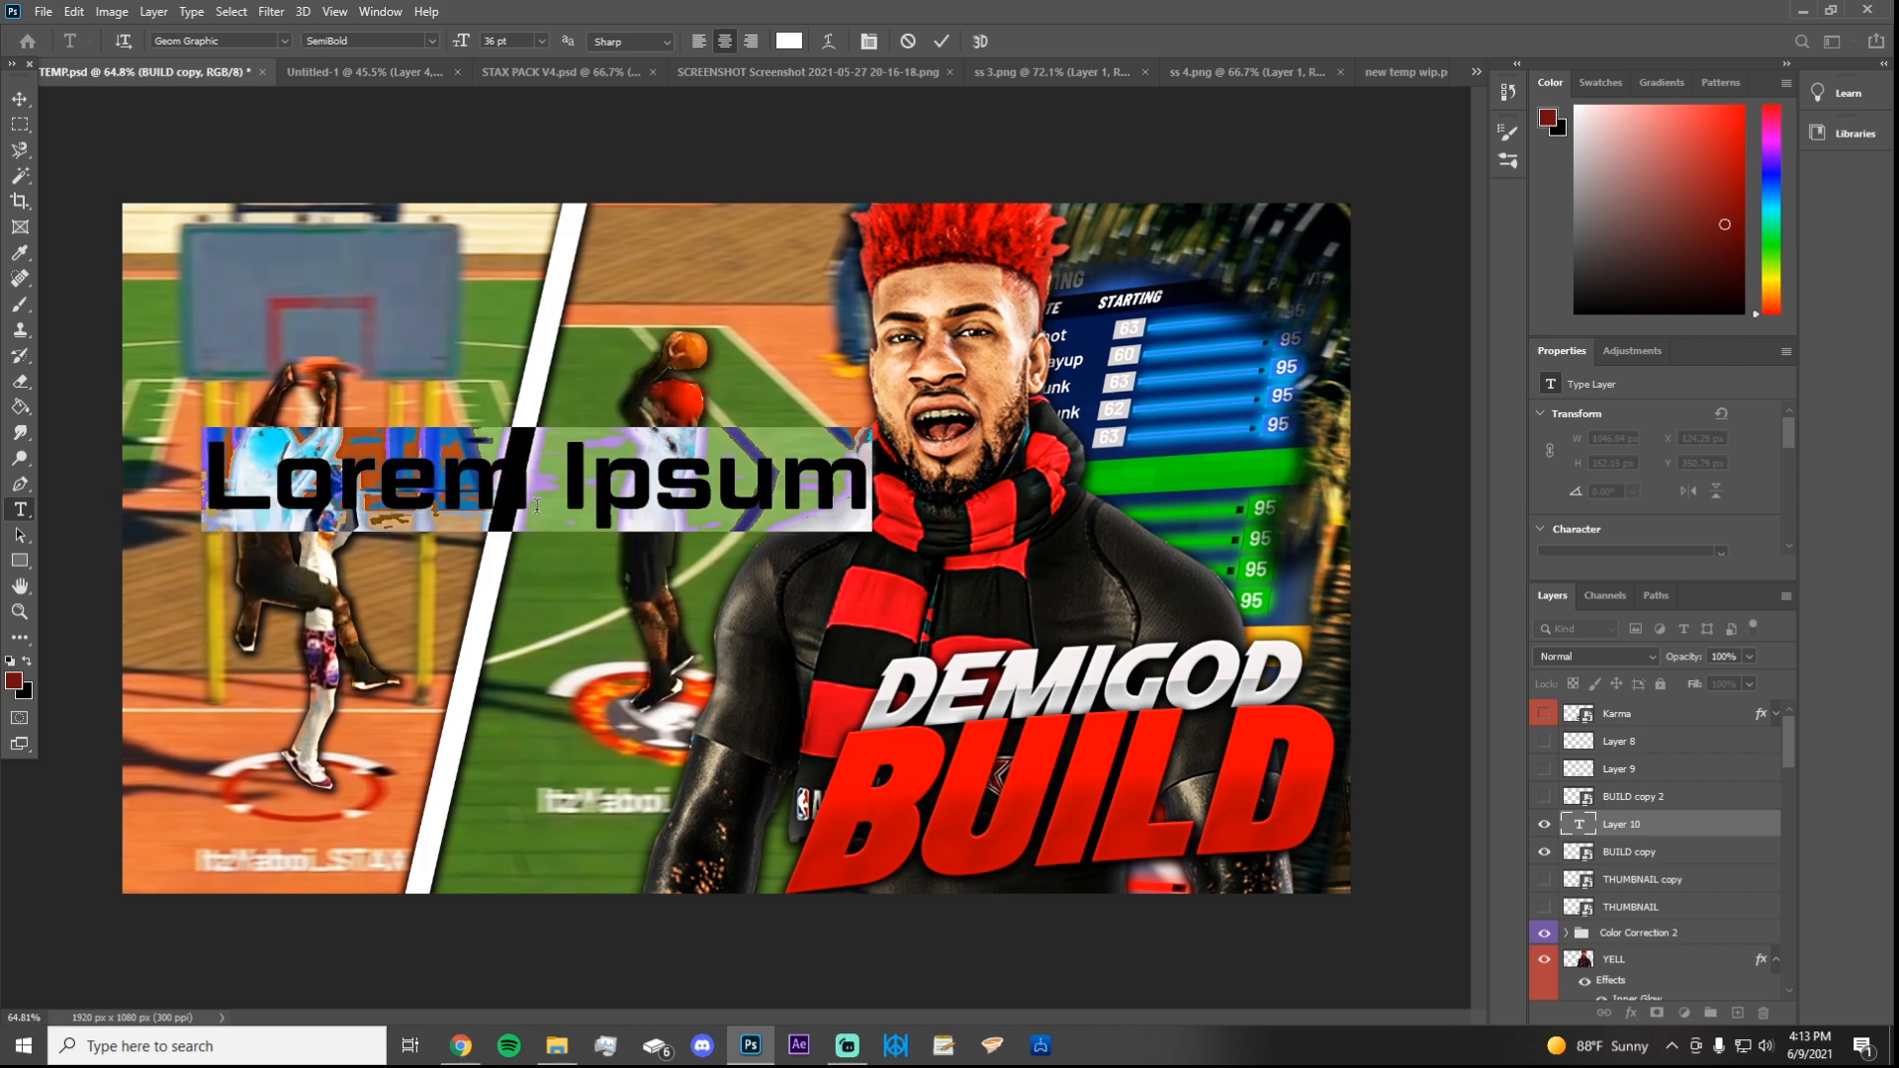
type("DEMIU")
key("BackSpace")
key("BackSpace")
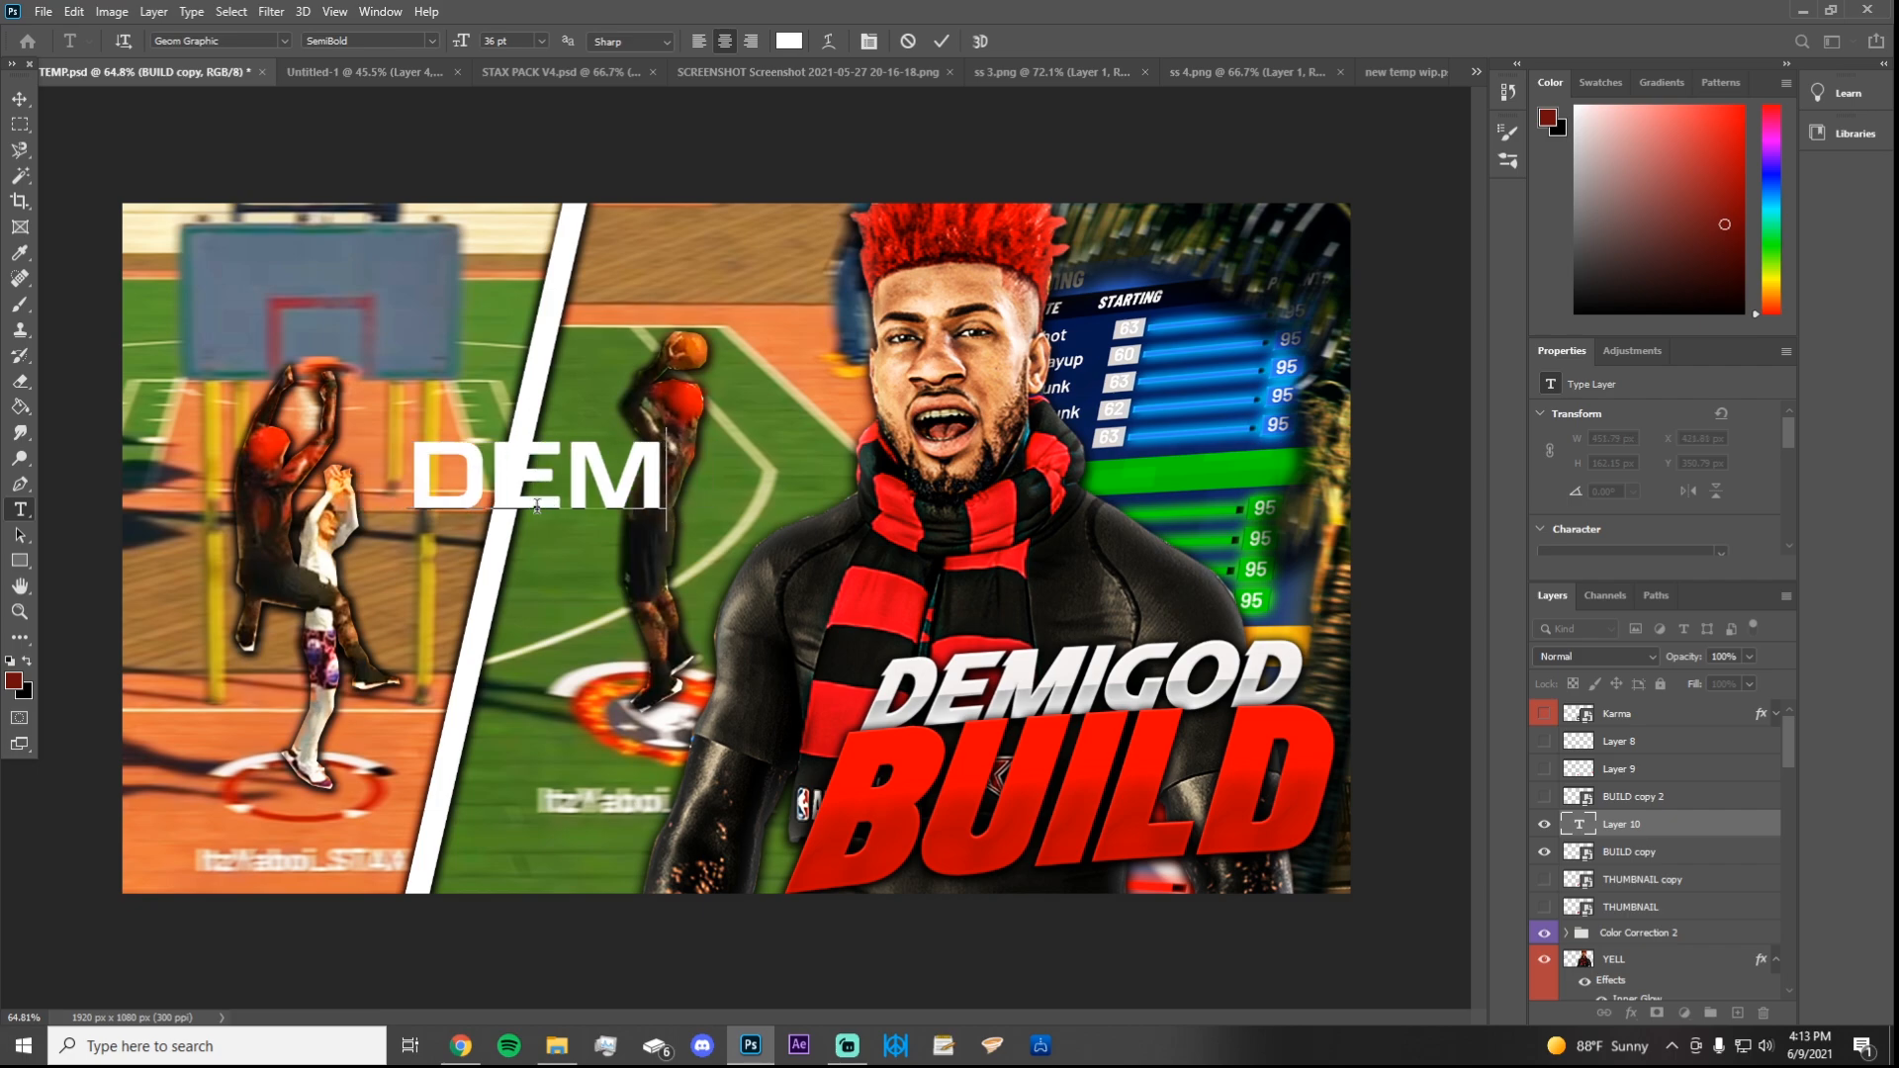
type("IGOD")
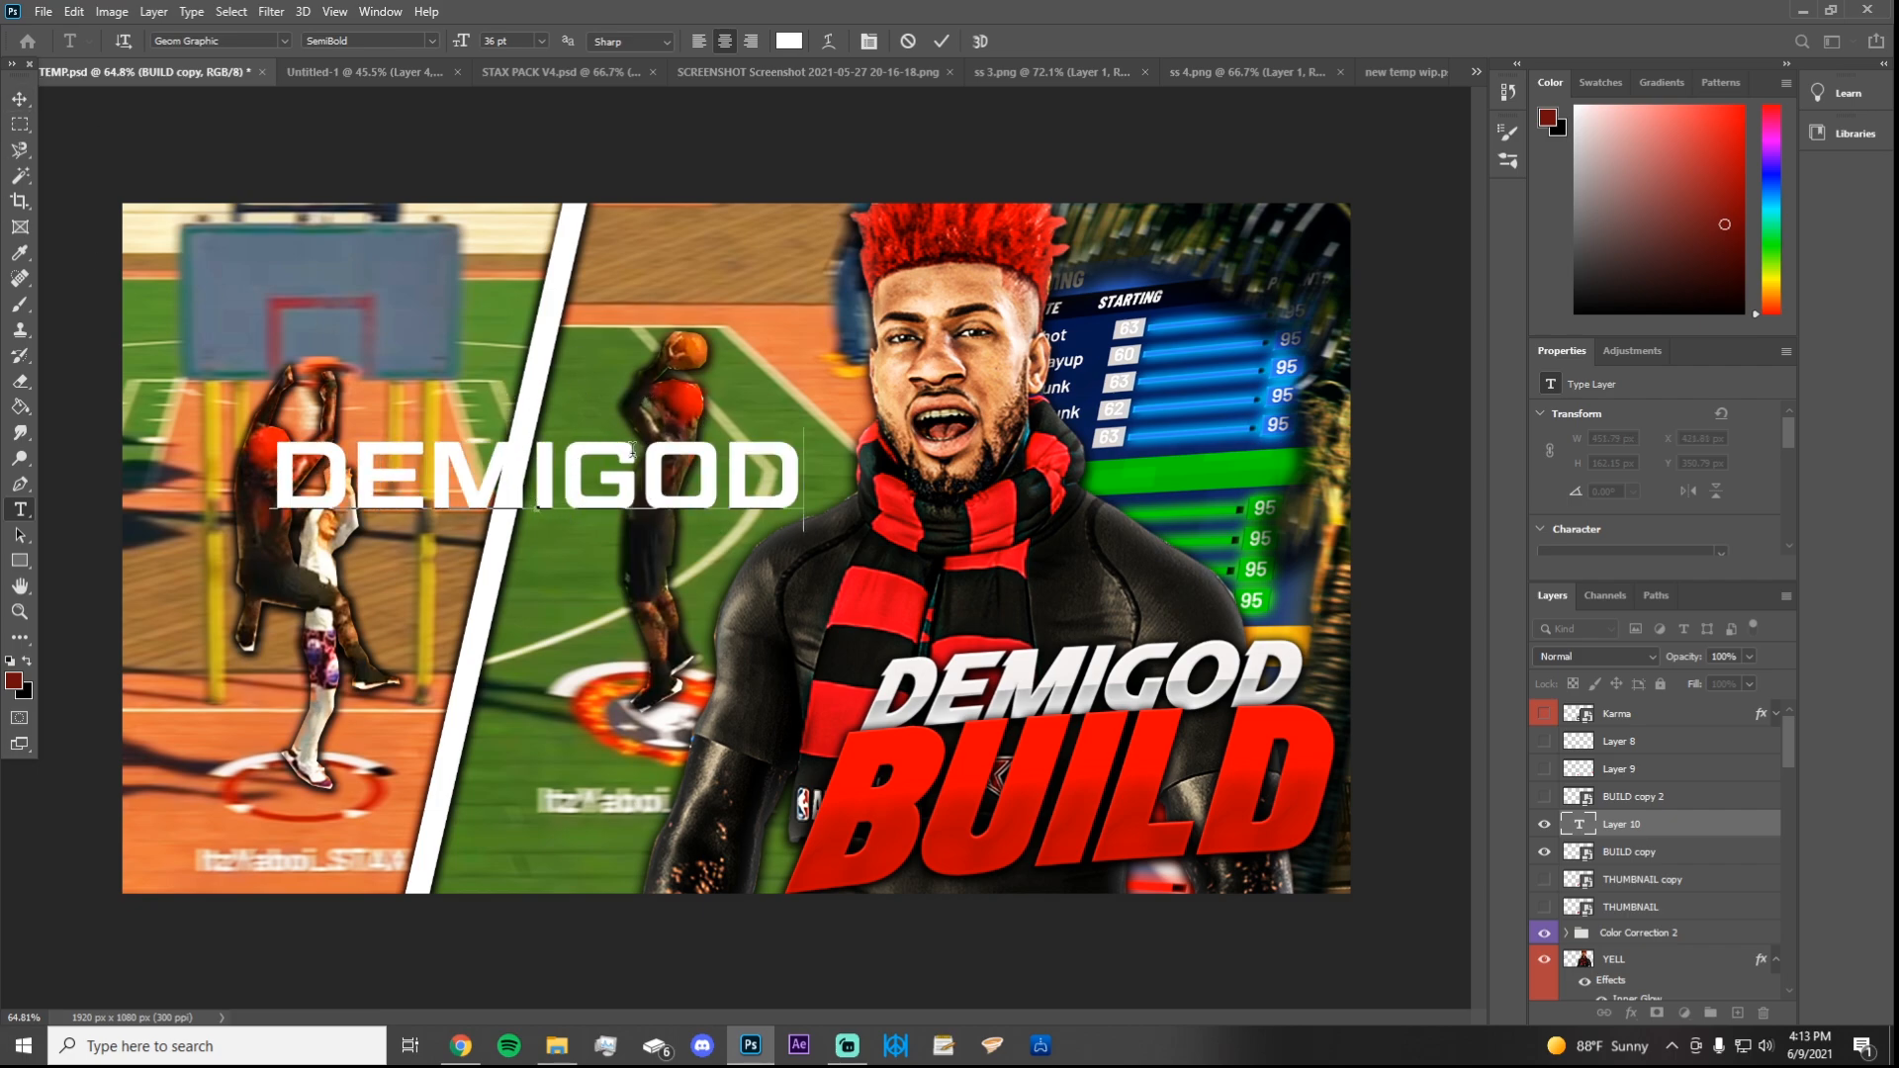
Step: Change the font of the whole DEMIGOD text to Uniform Bold
double_click(574, 469)
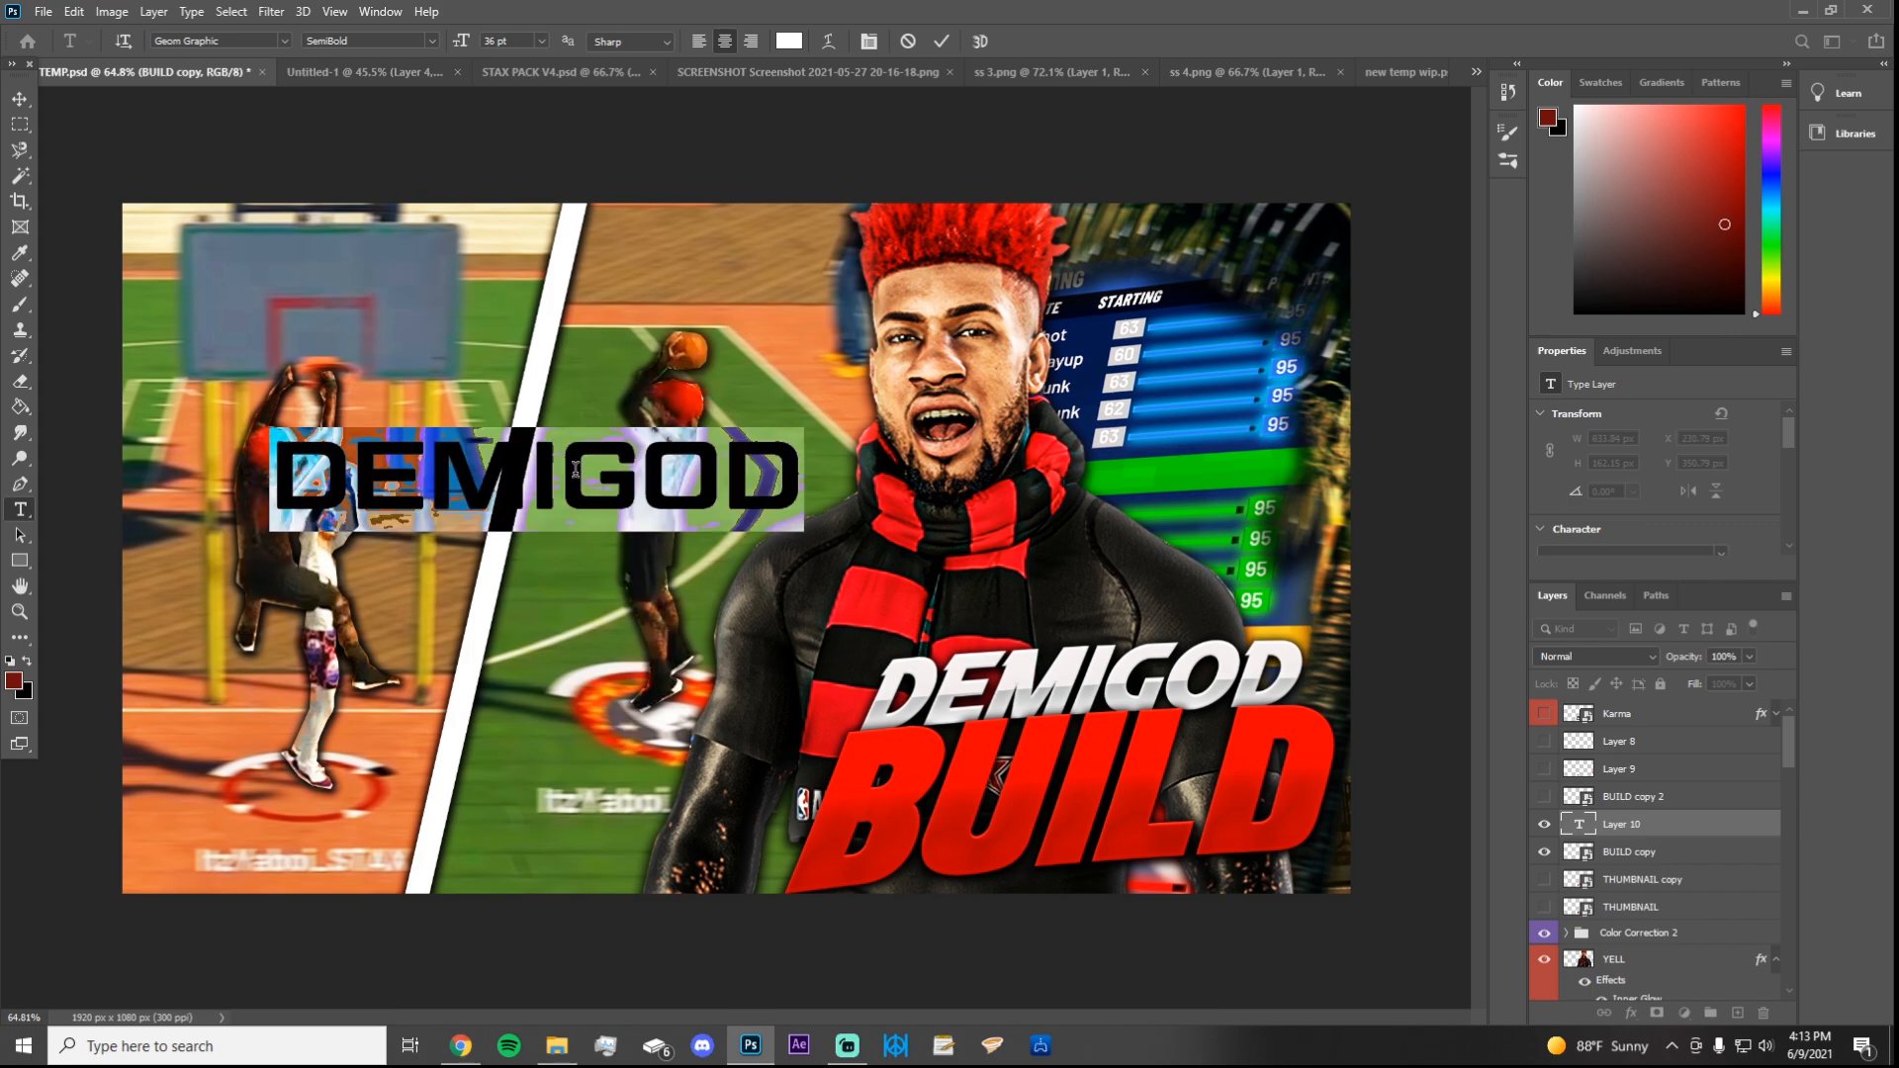
left_click(281, 43)
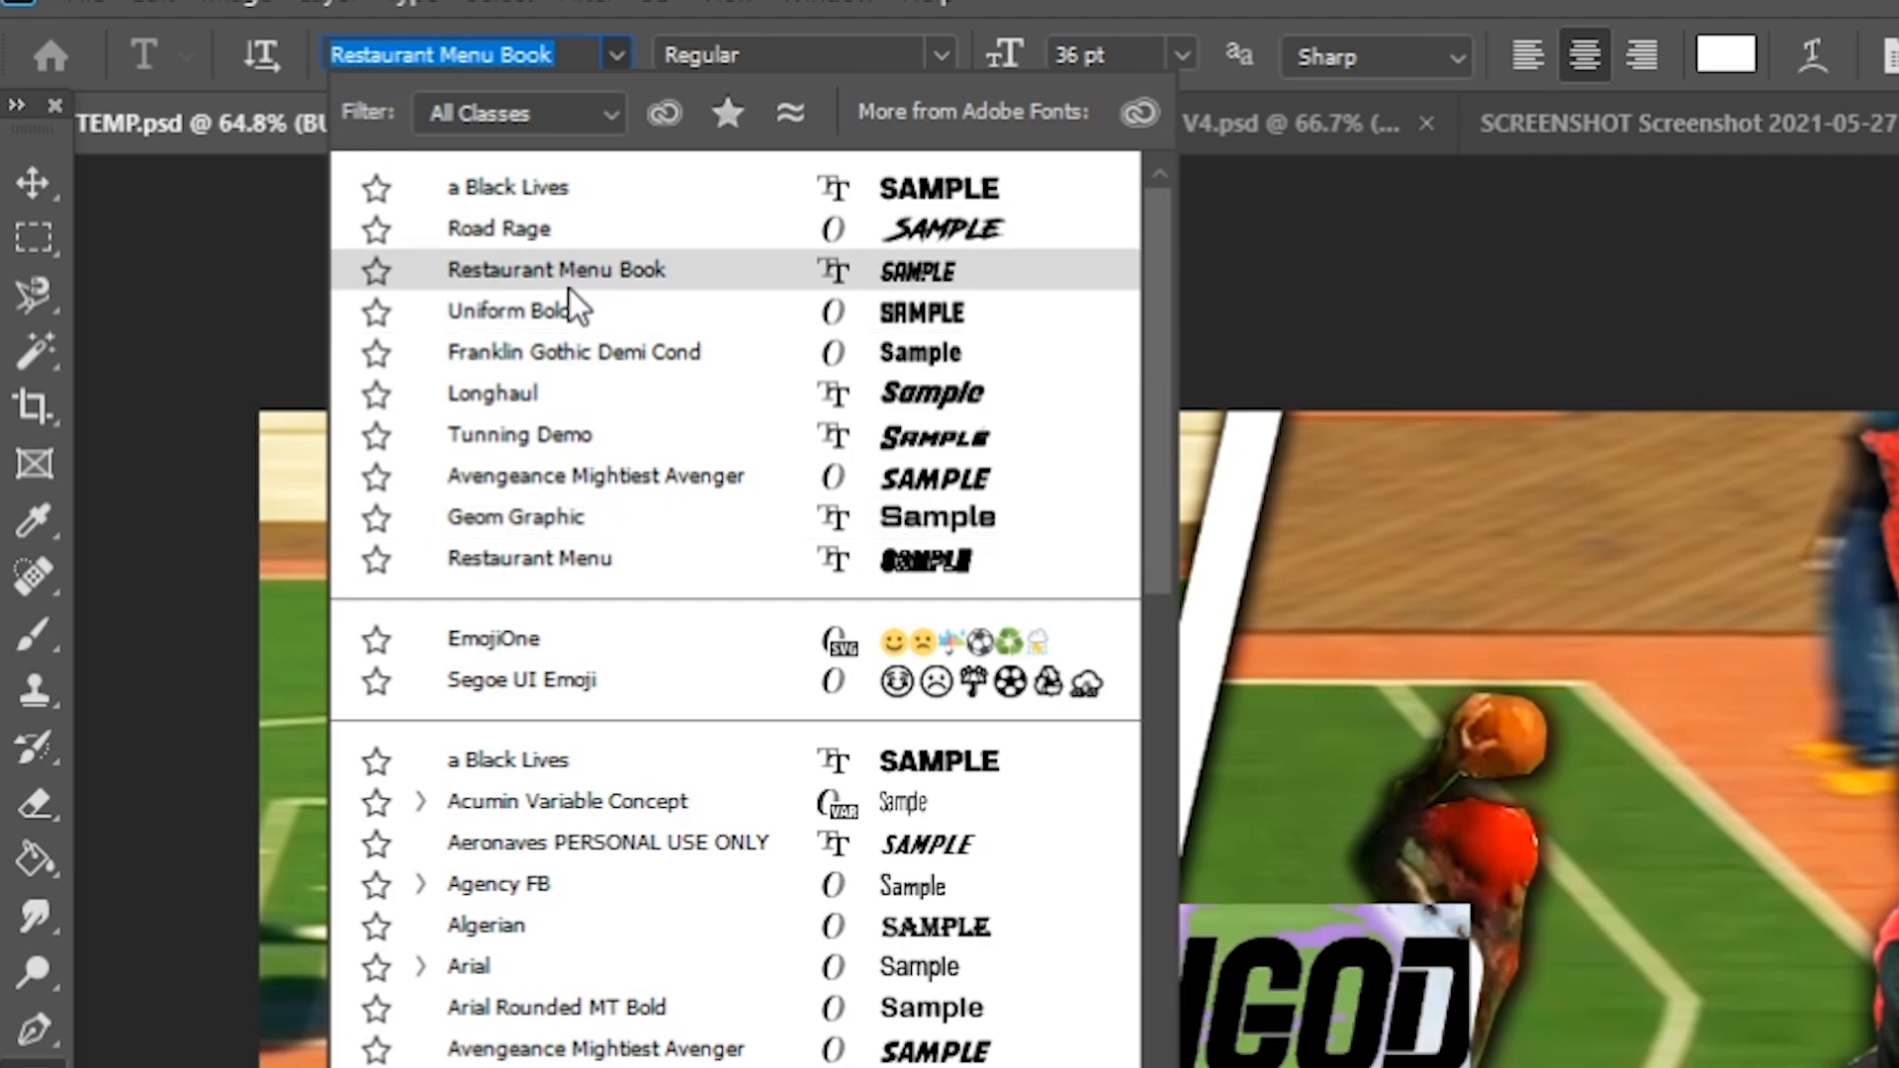
left_click(628, 330)
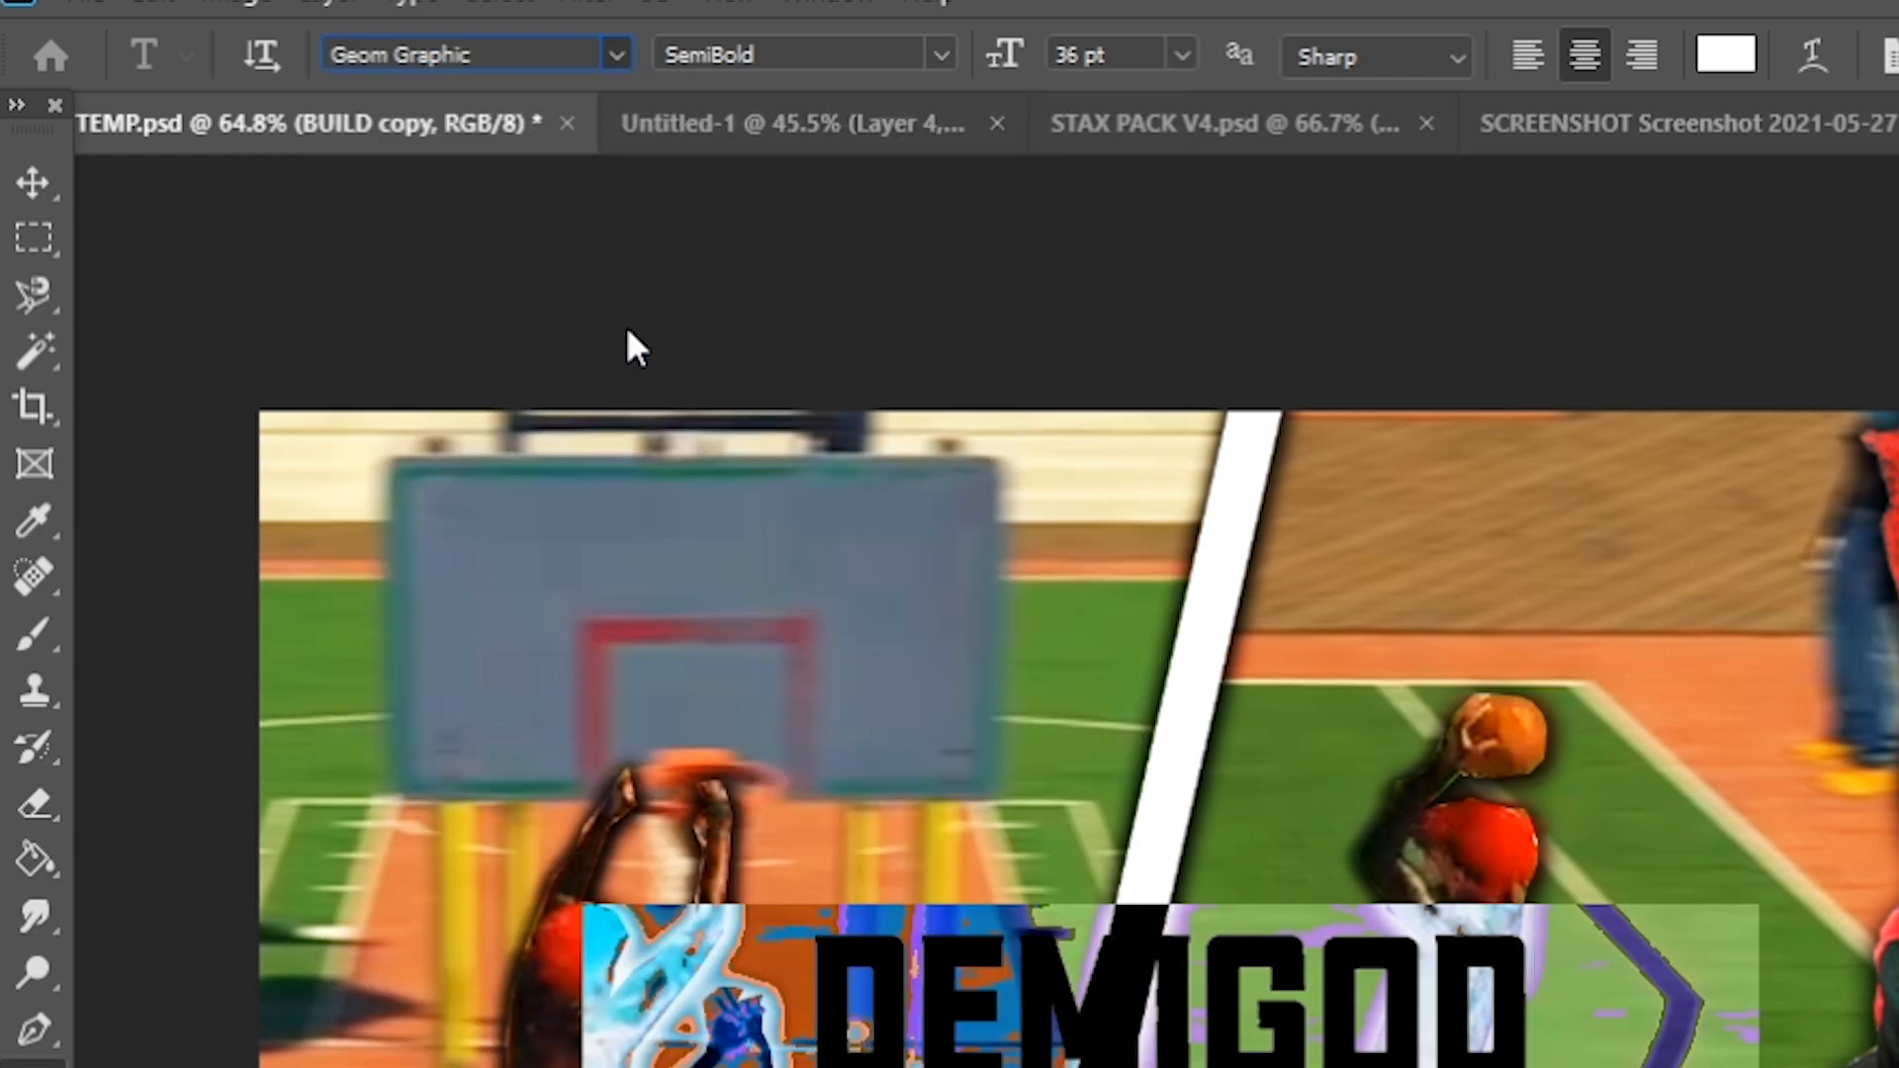
key("ctrl+a")
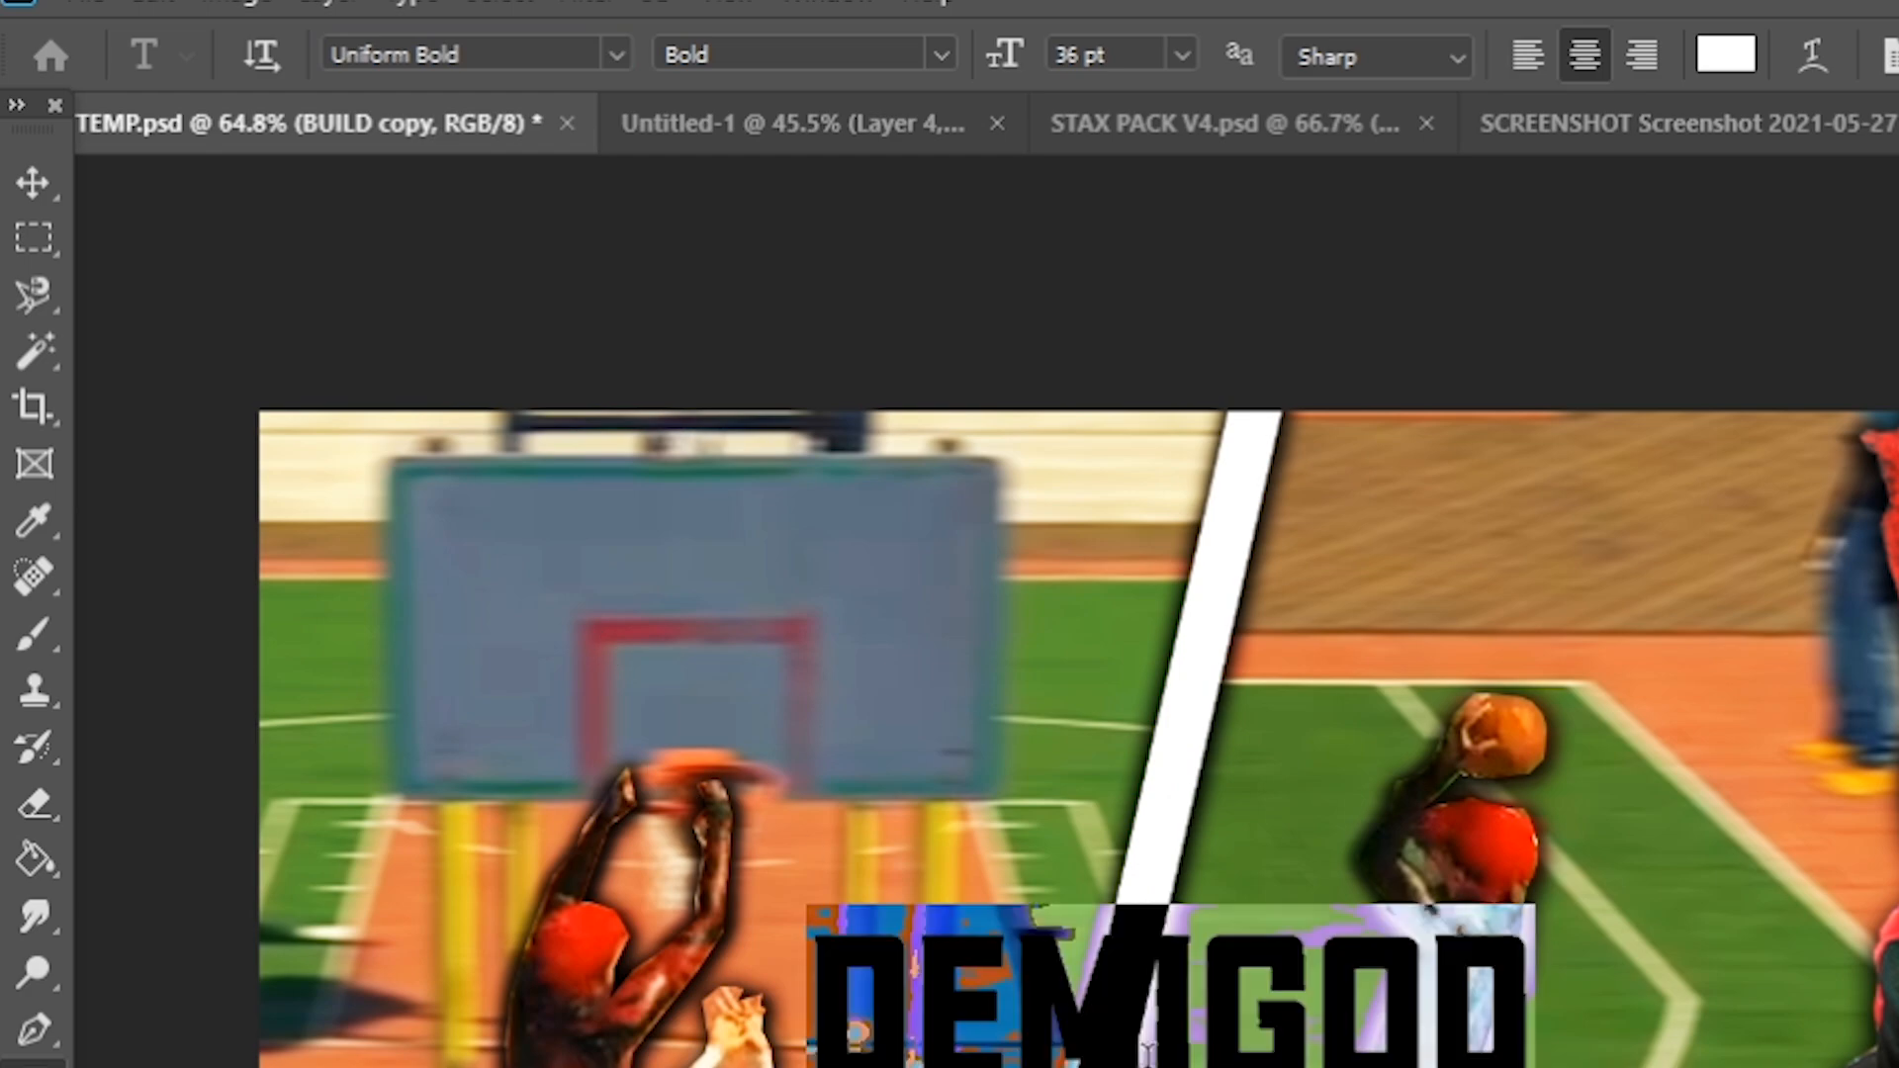
Step: Change the white DEMIGOD text's font to a Black Lives and move it right, across the shooting player and the main character's scarf
left_click(618, 55)
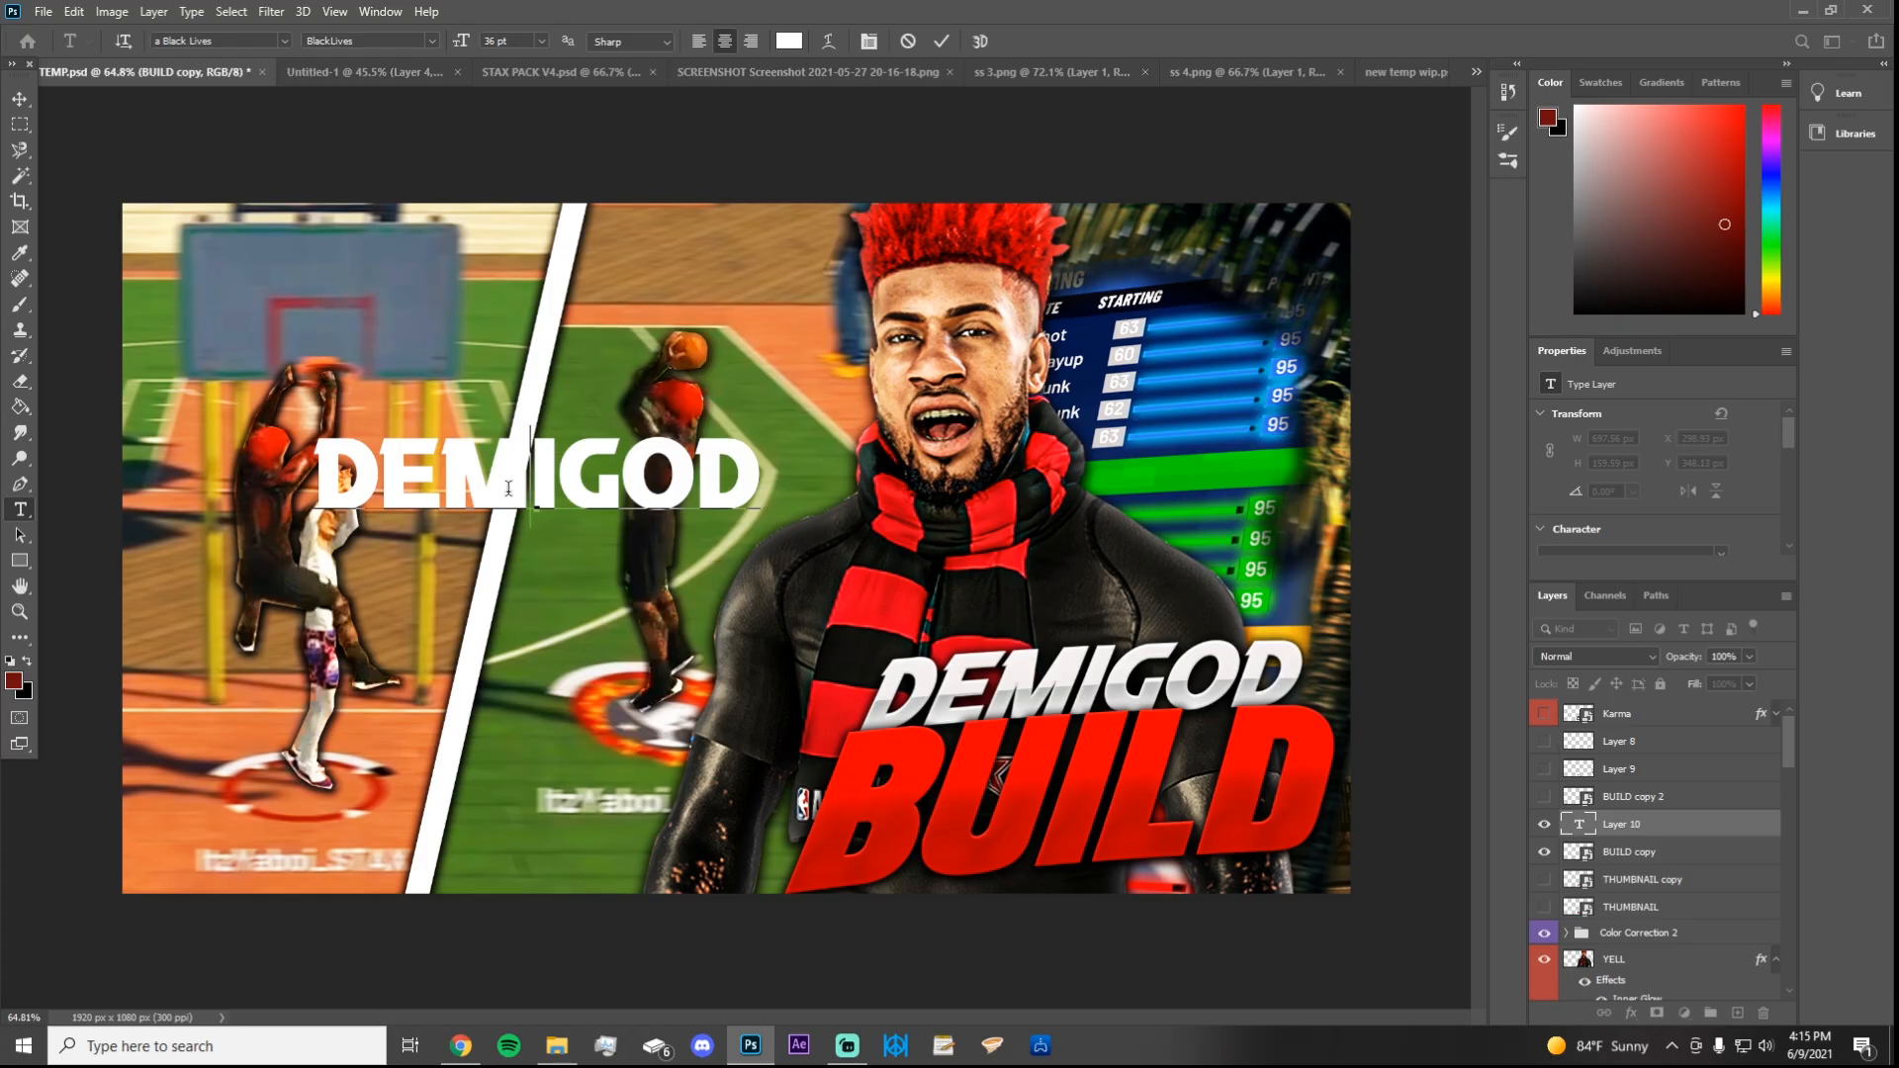
key("ctrl+a")
left_click(19, 99)
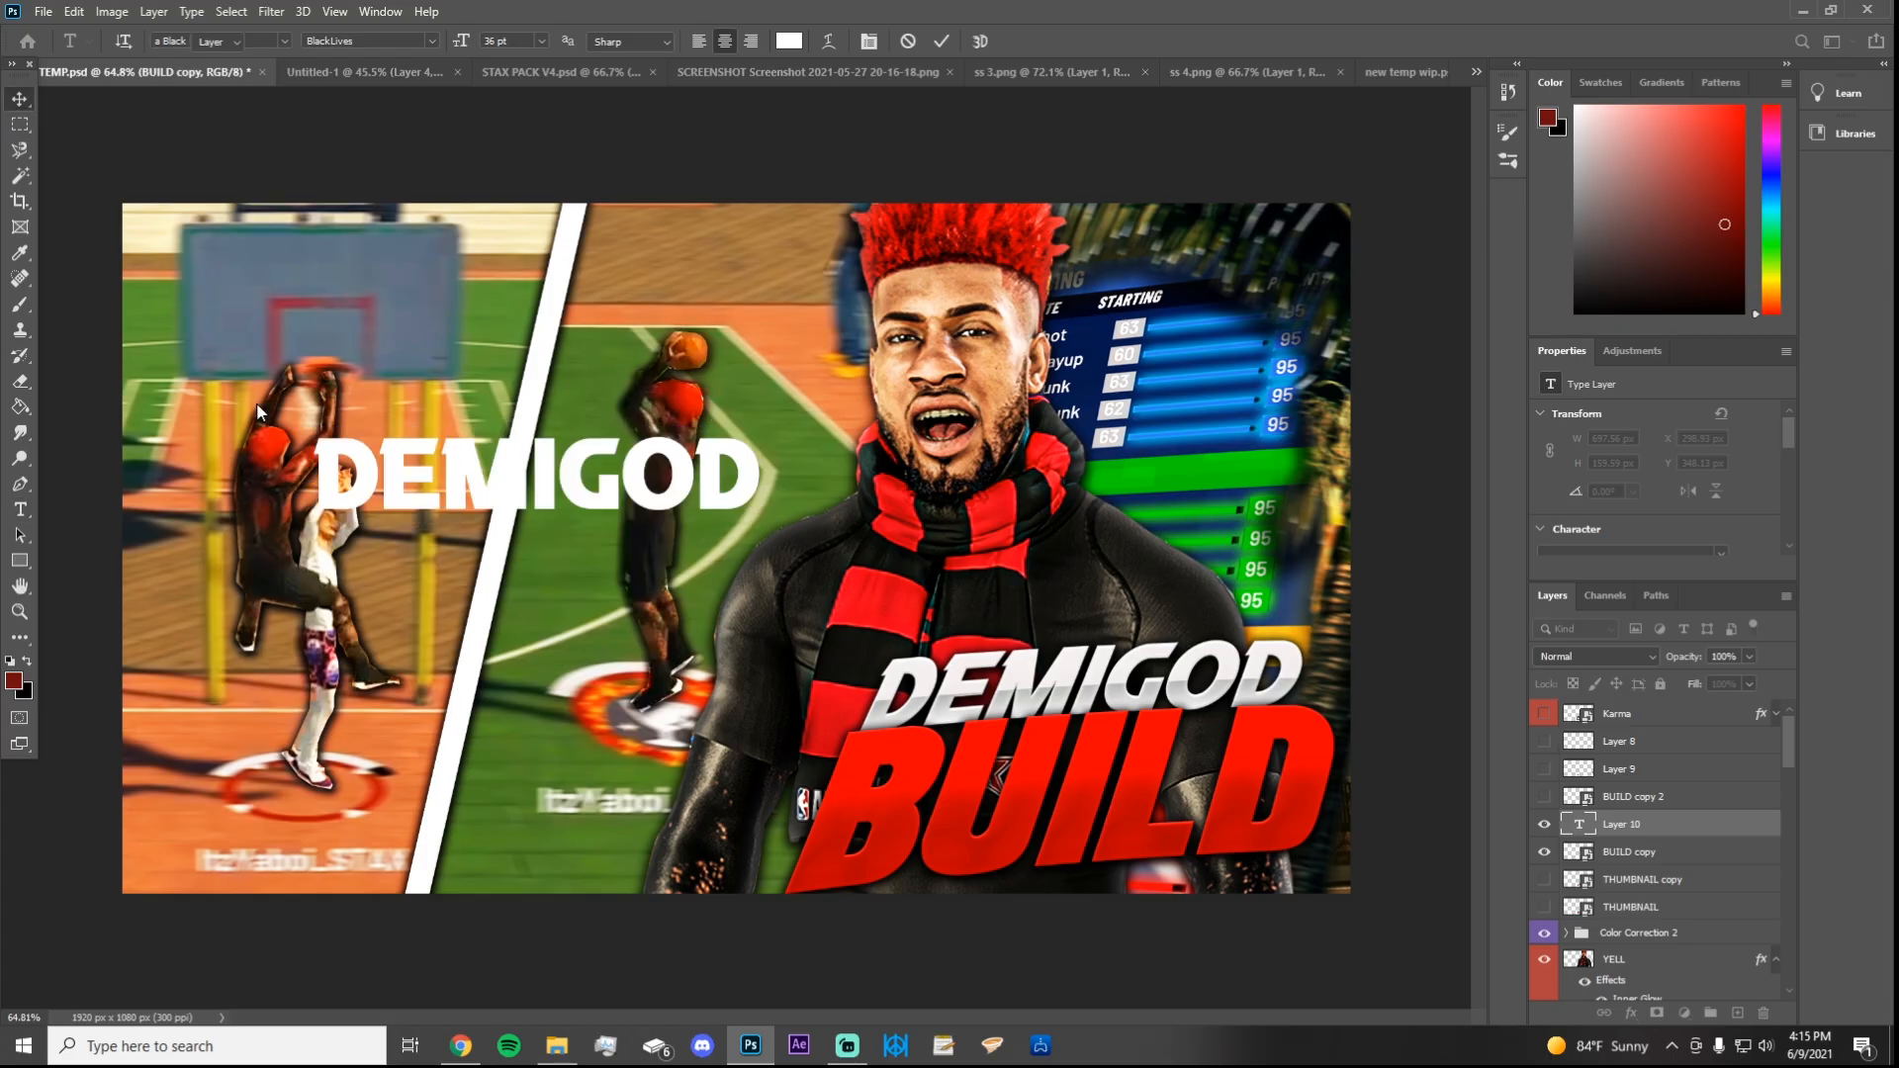
left_click_drag(450, 478, 727, 483)
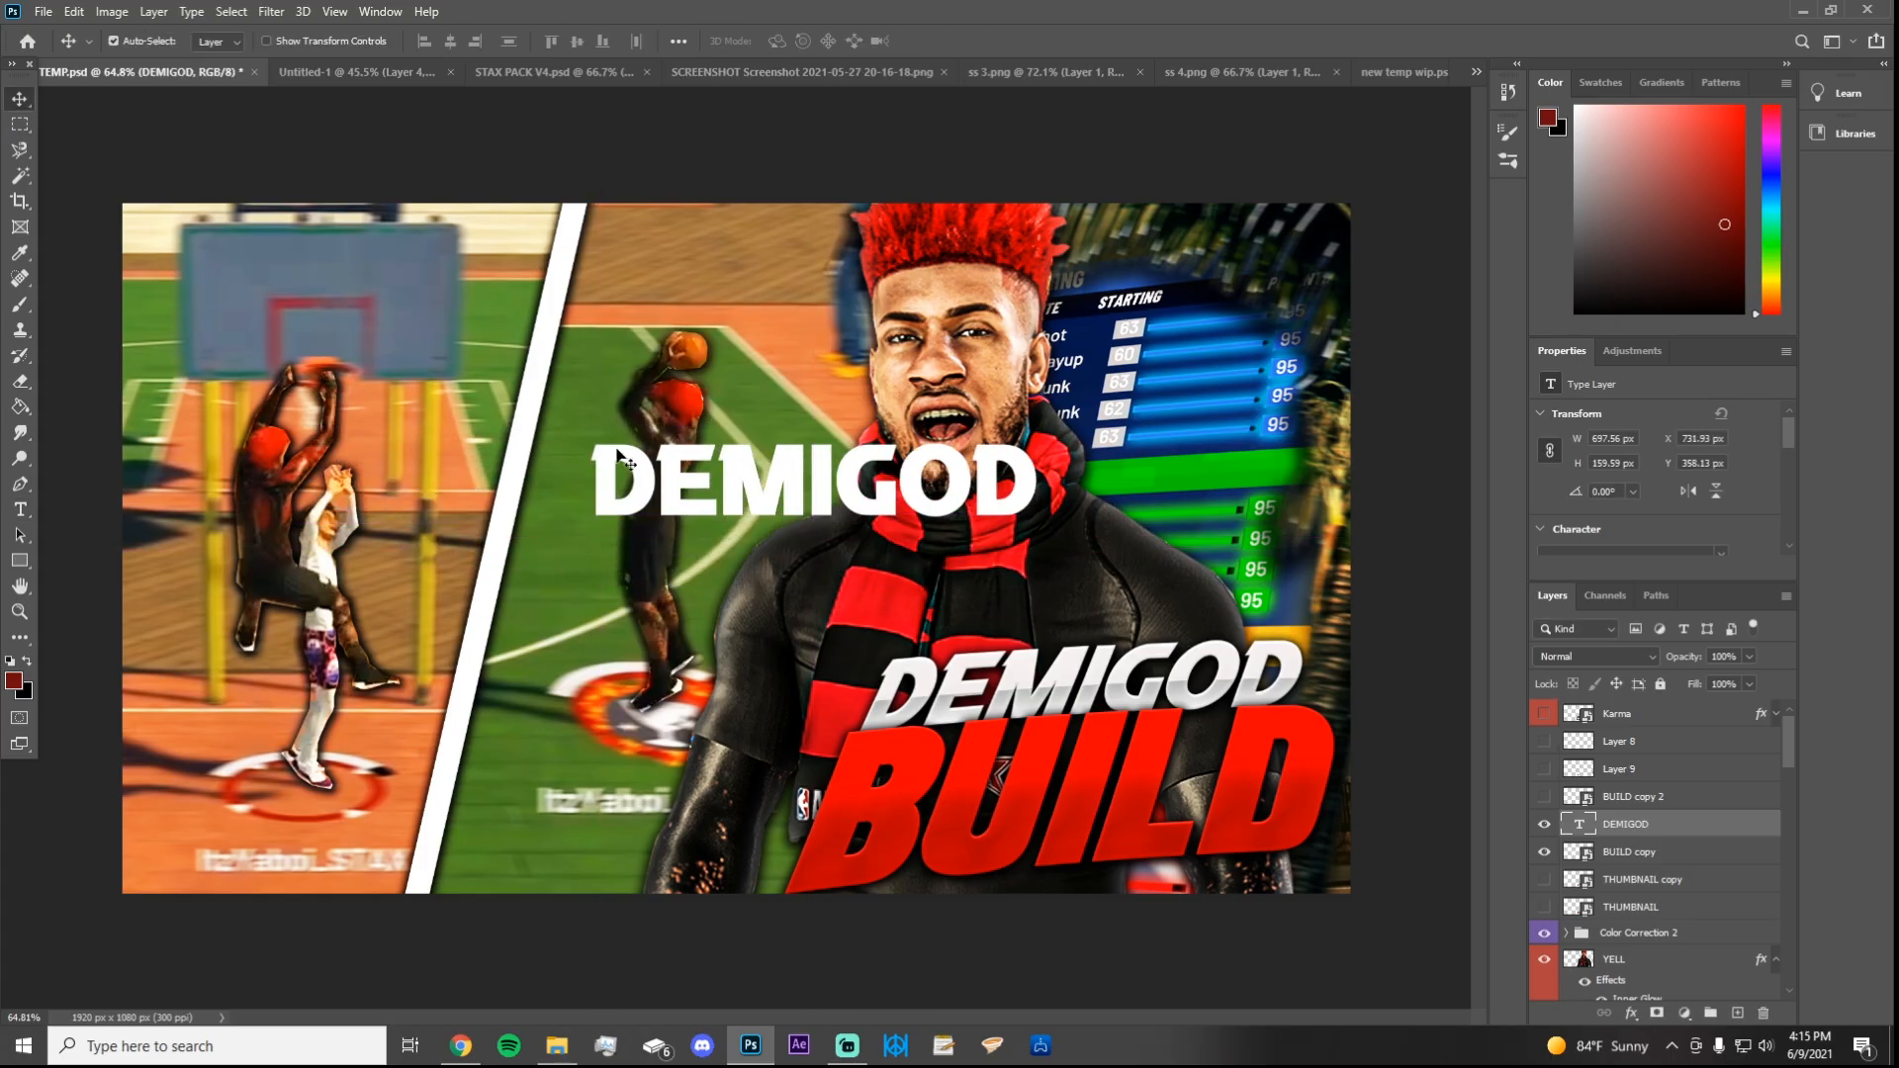
left_click(22, 510)
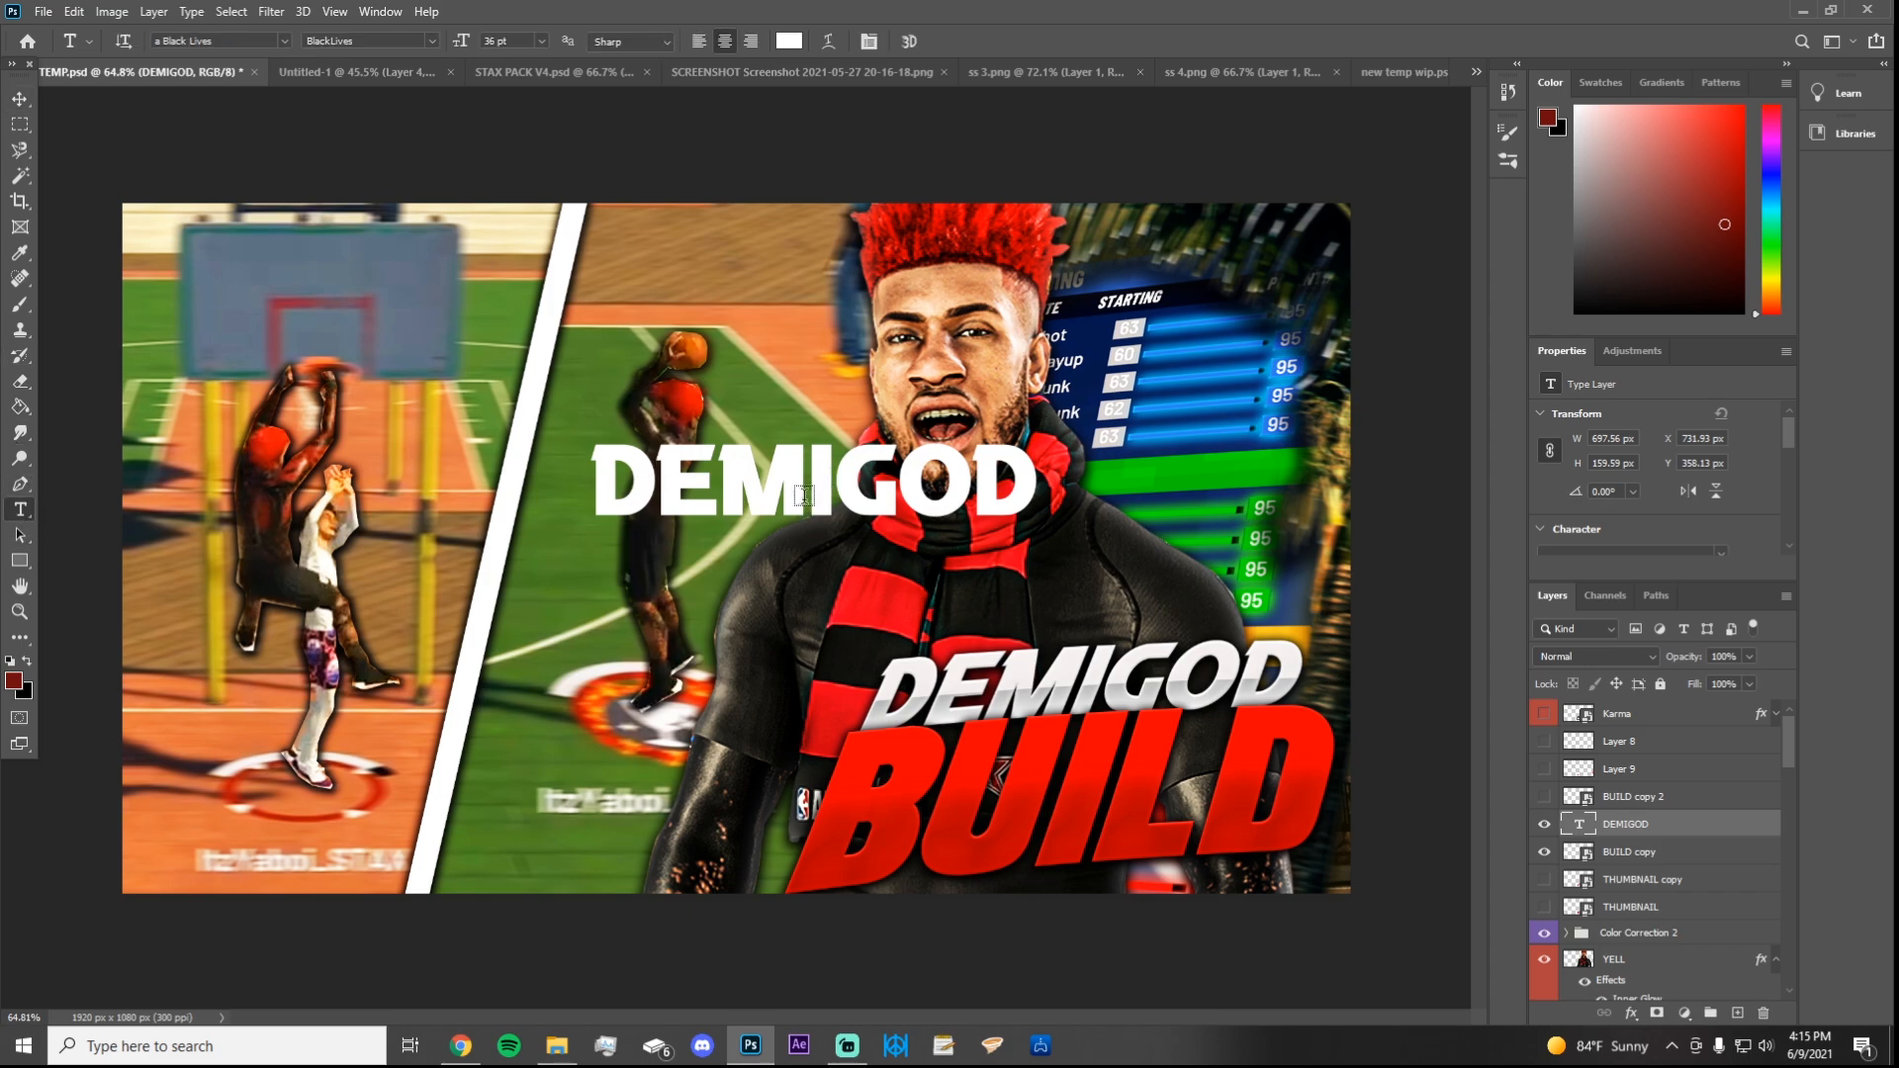
left_click(746, 486)
double_click(746, 486)
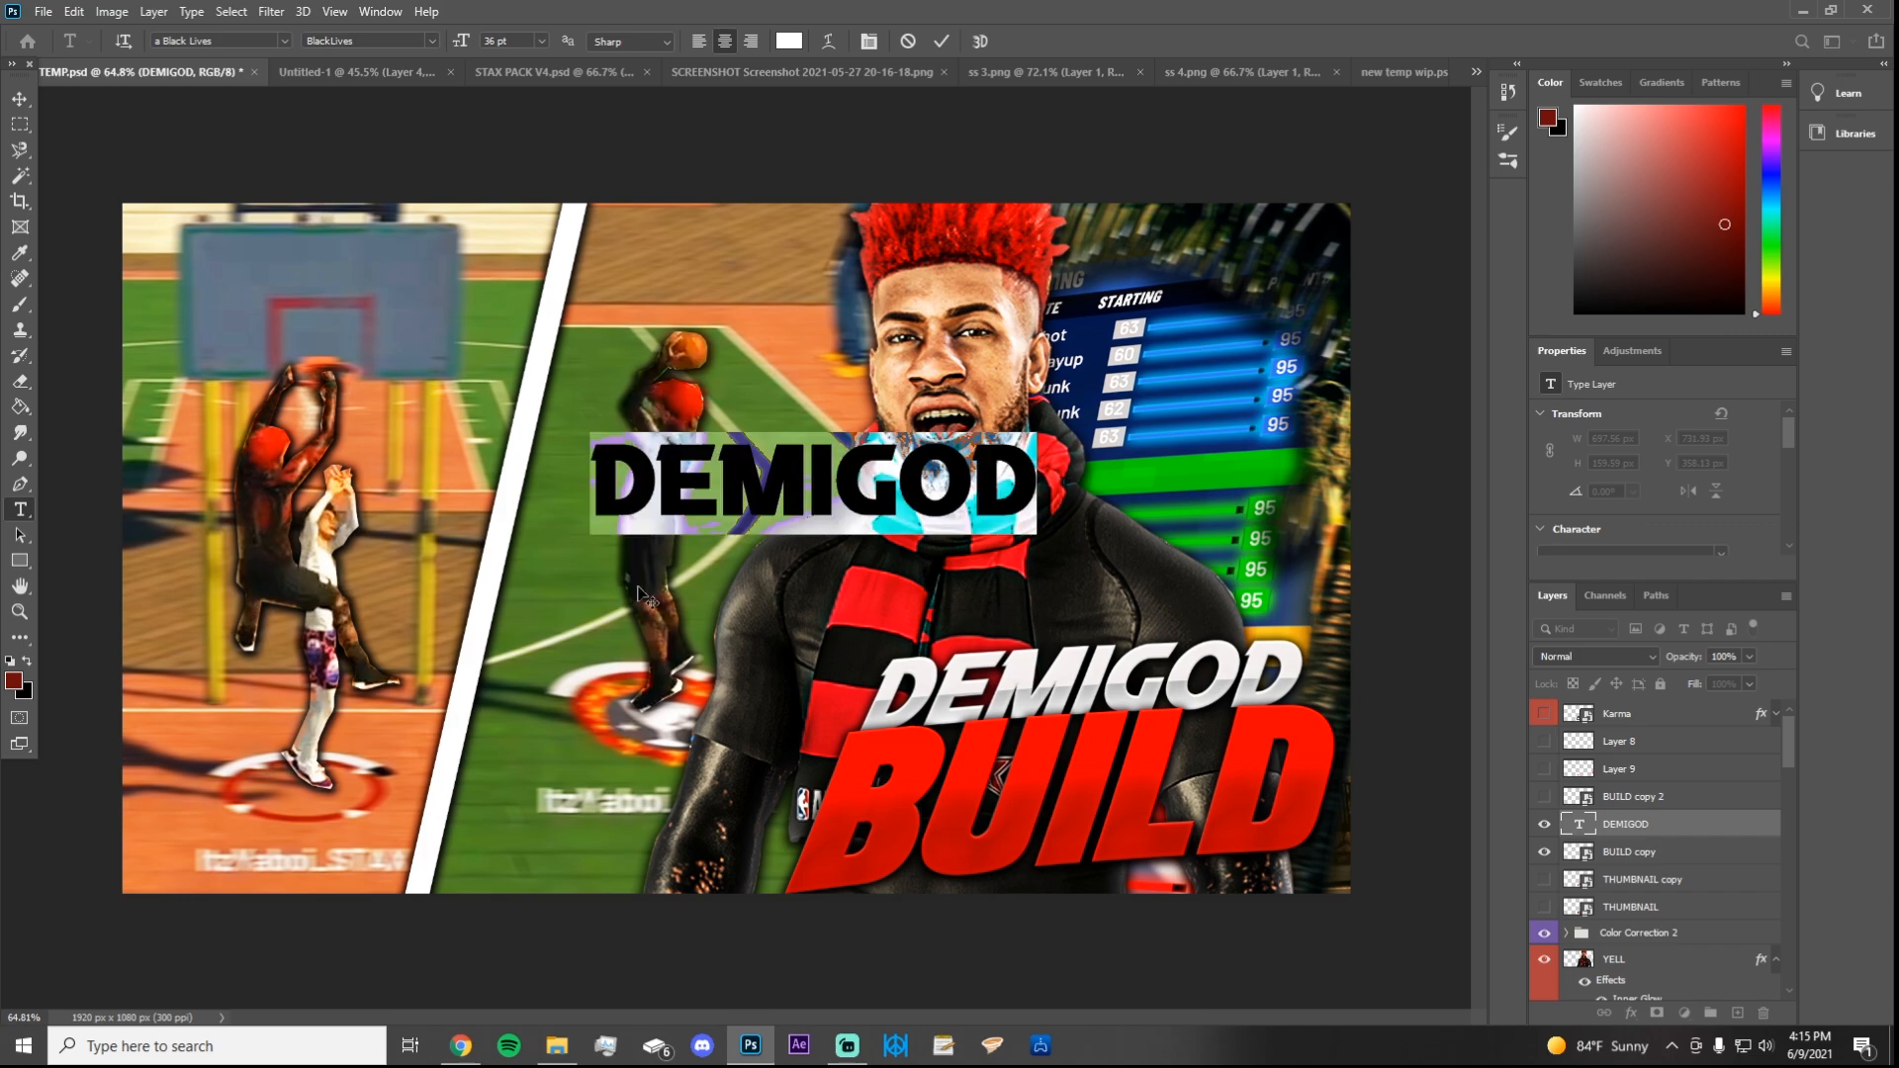
left_click(680, 494)
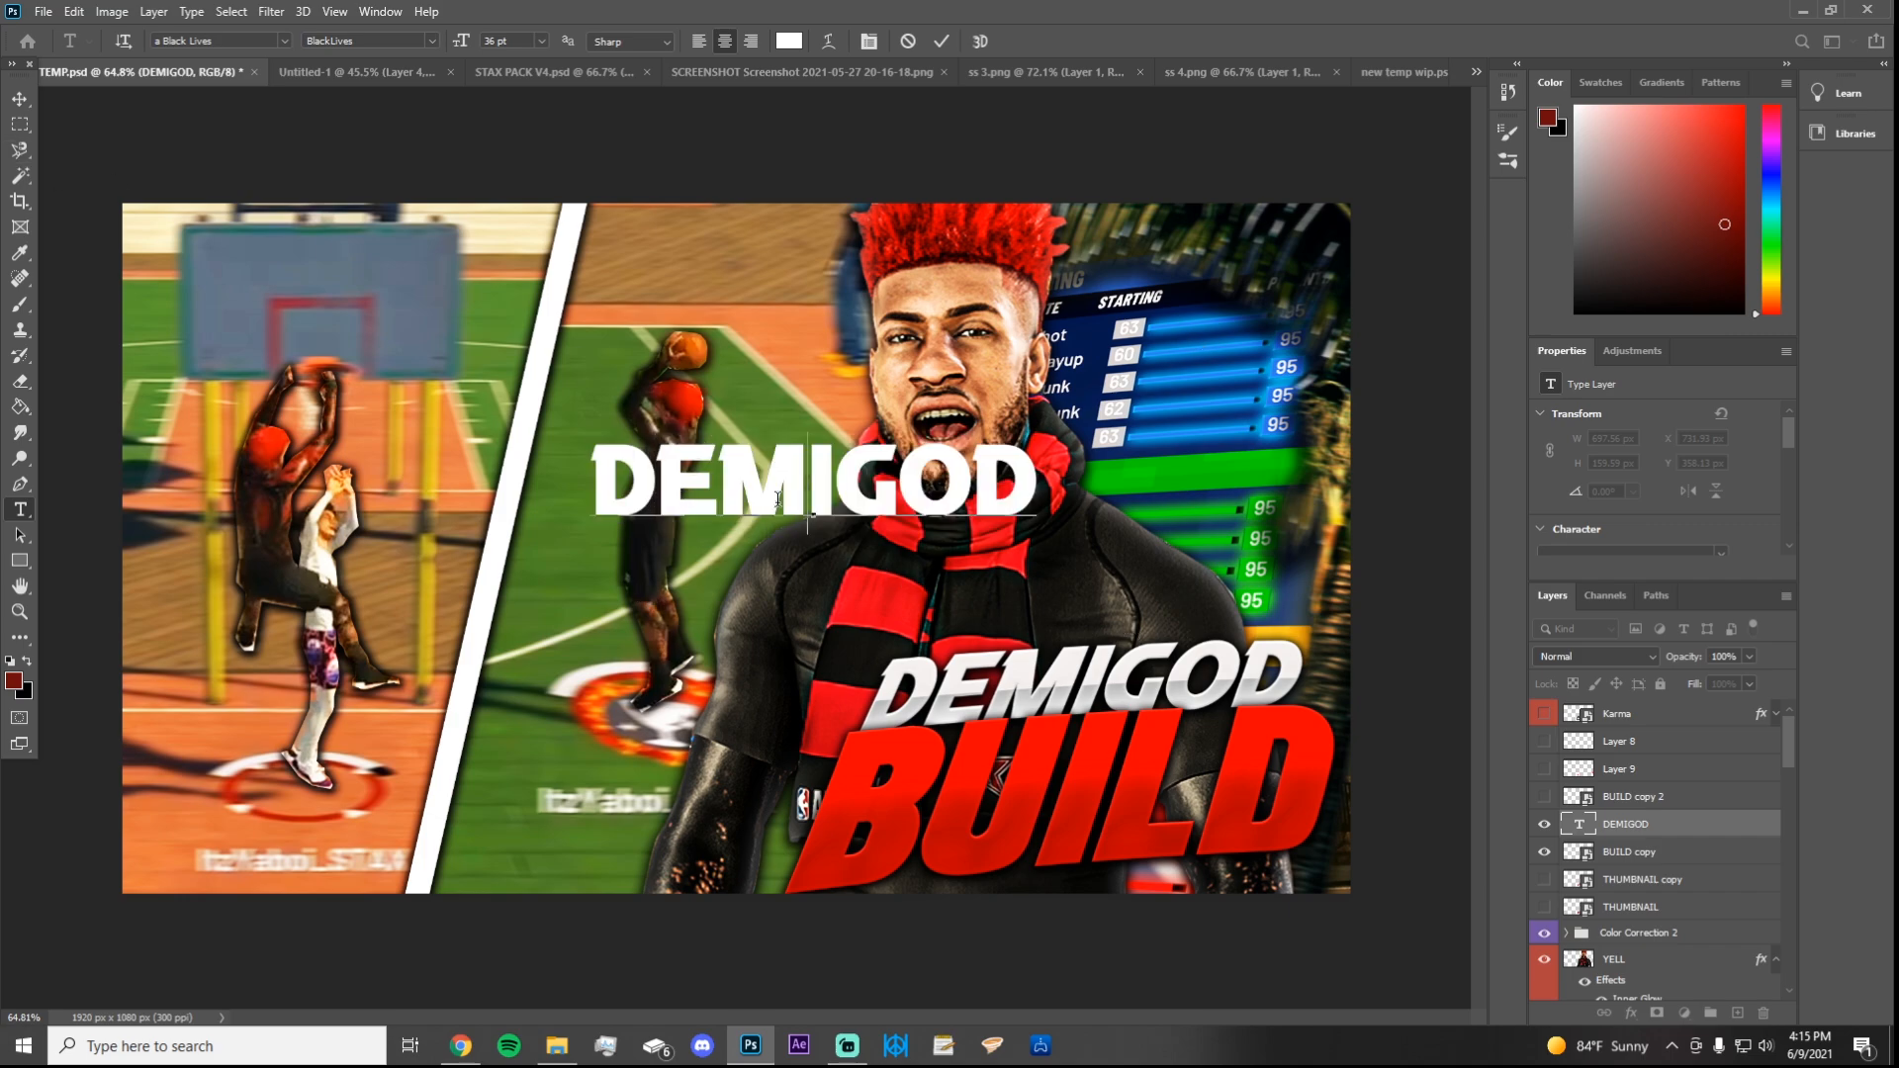
left_click(6, 98)
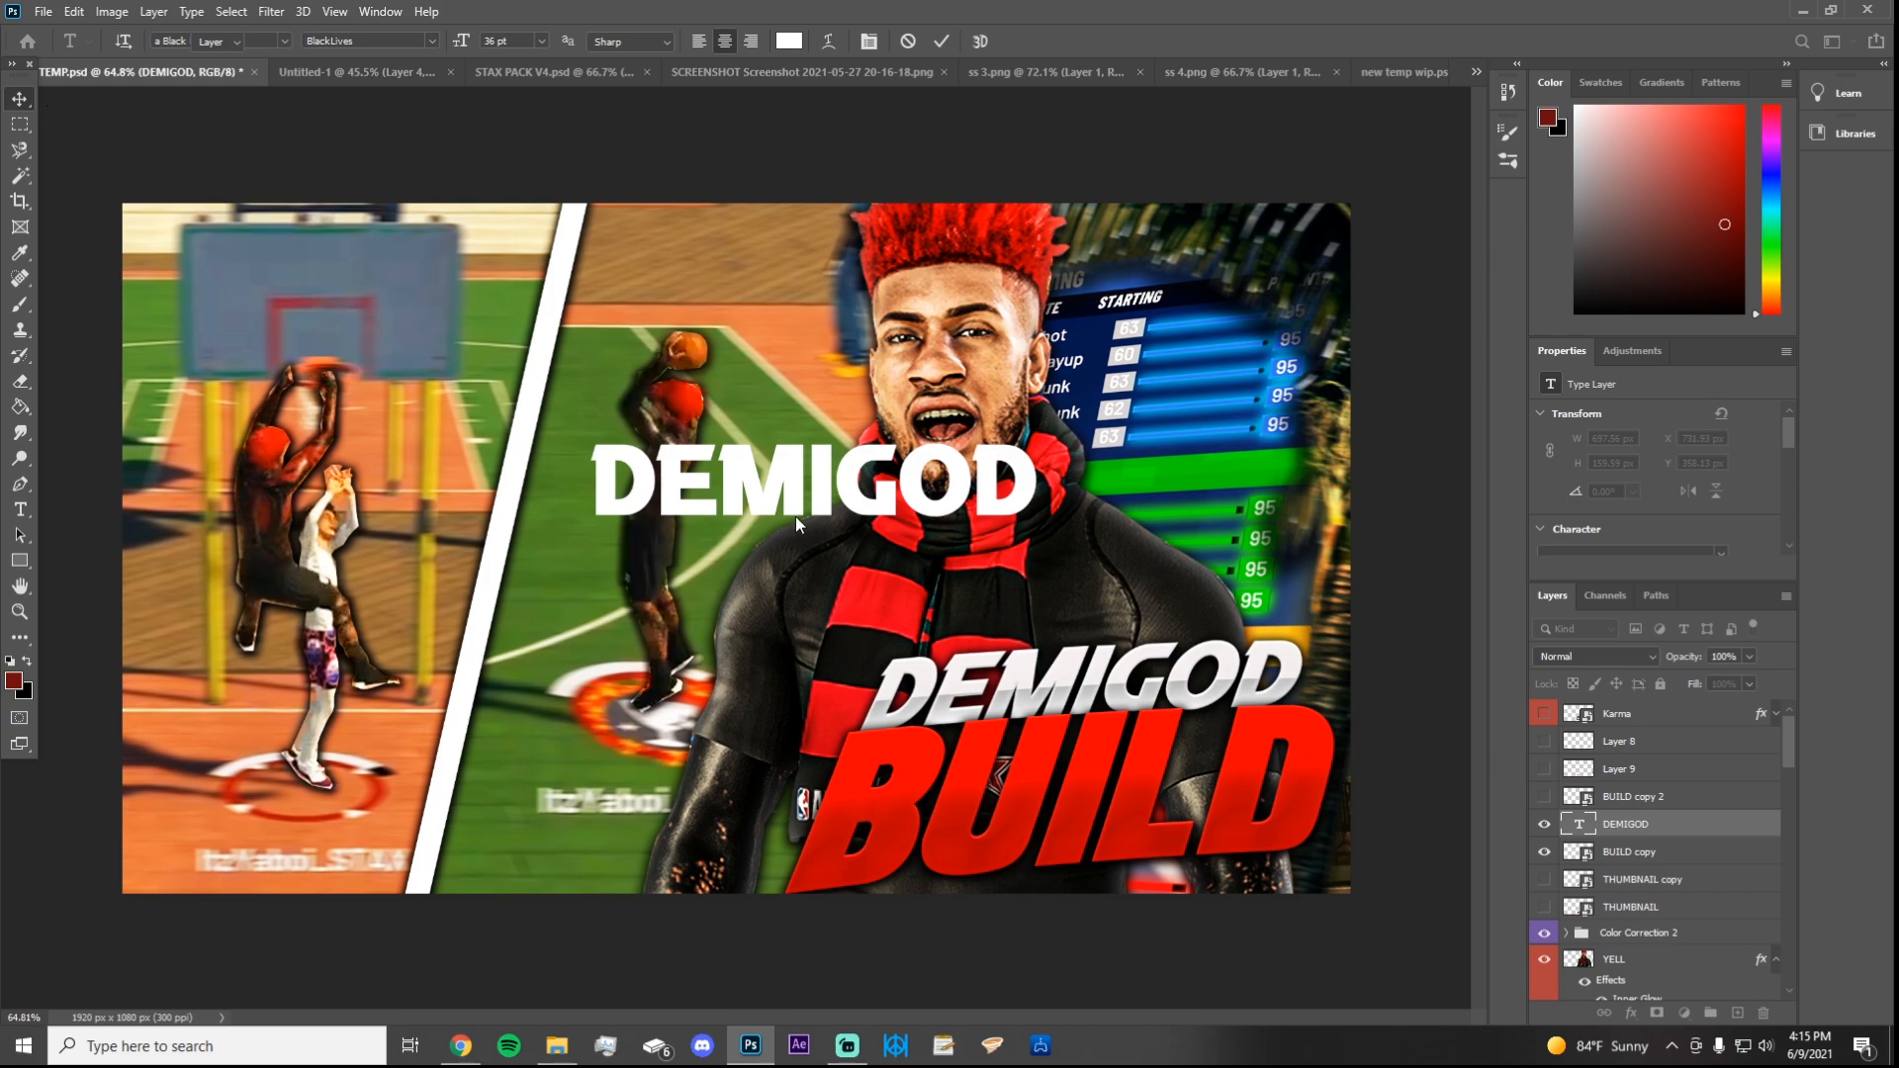
Step: Free-transform the DEMIGOD text with a horizontal skew of about -14.5° so it slants, and move it slightly up and left
key("ctrl+t")
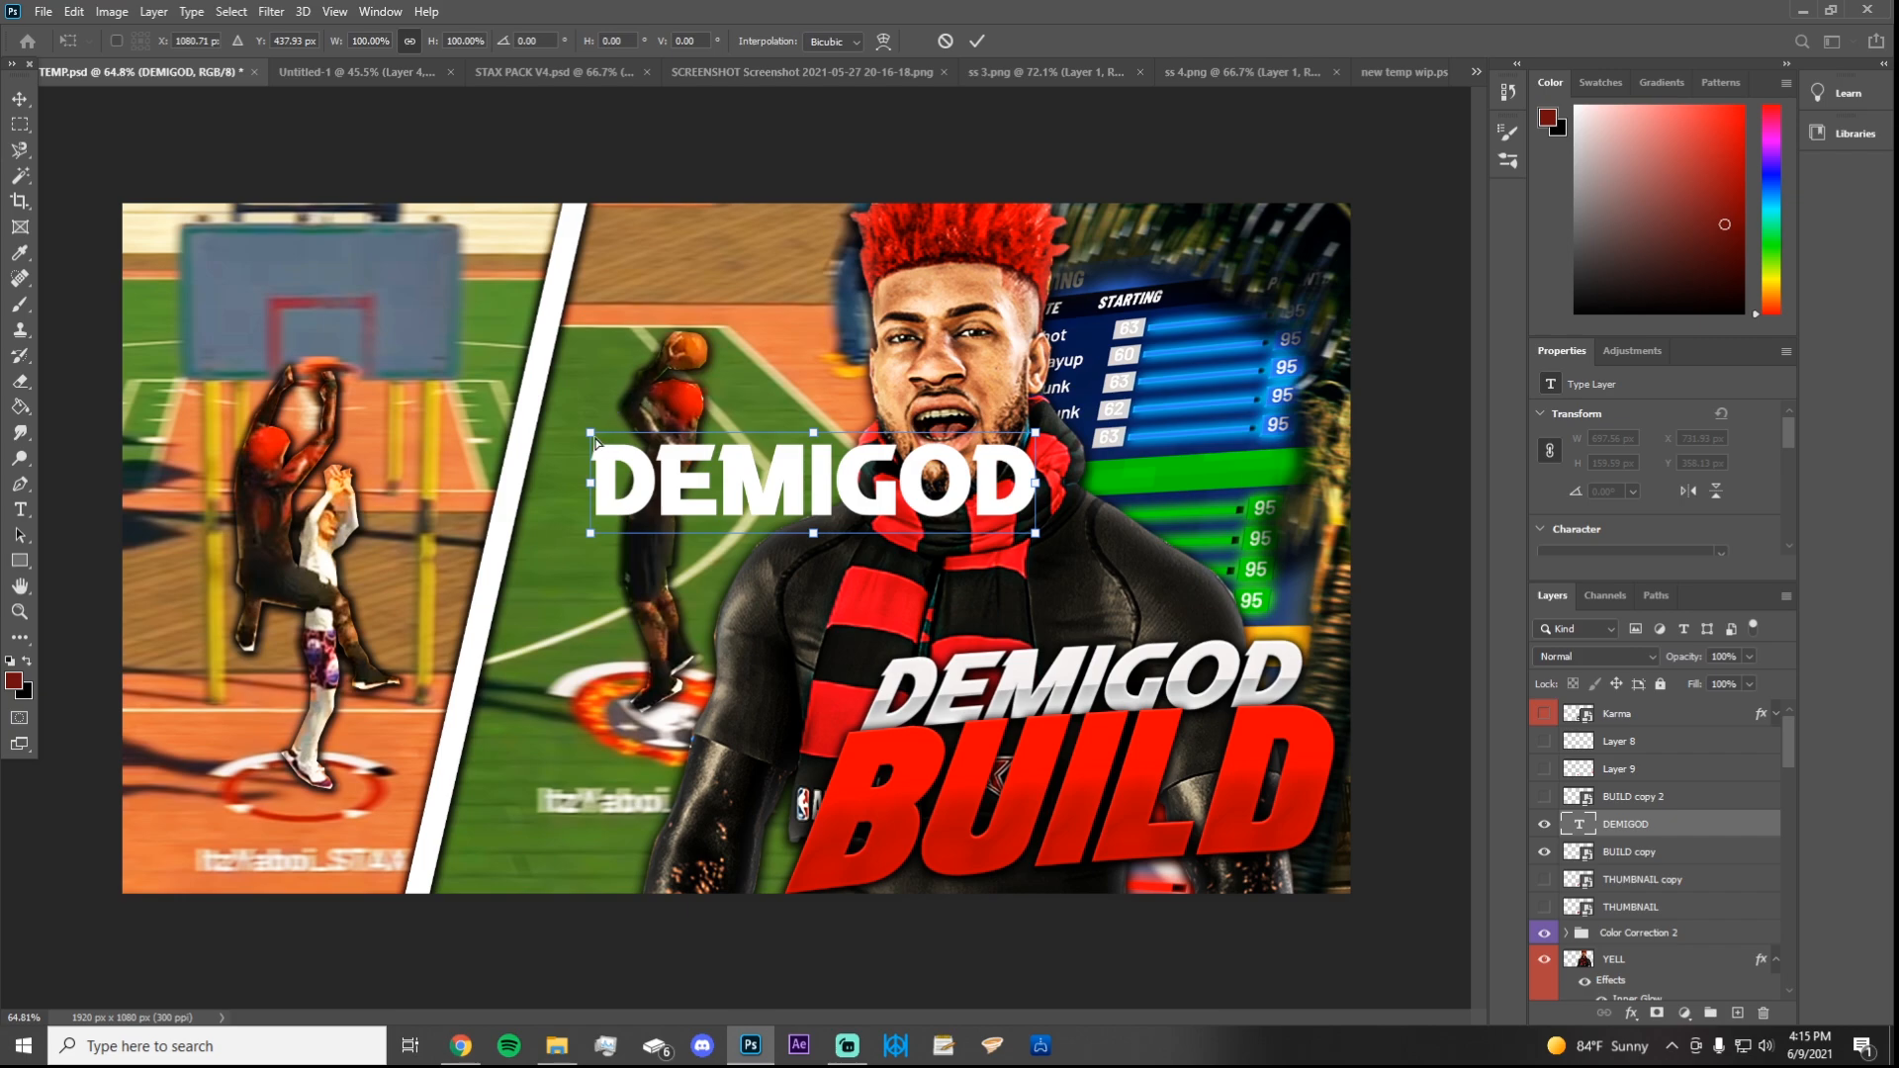
left_click_drag(596, 442, 656, 448)
key("ctrl+z")
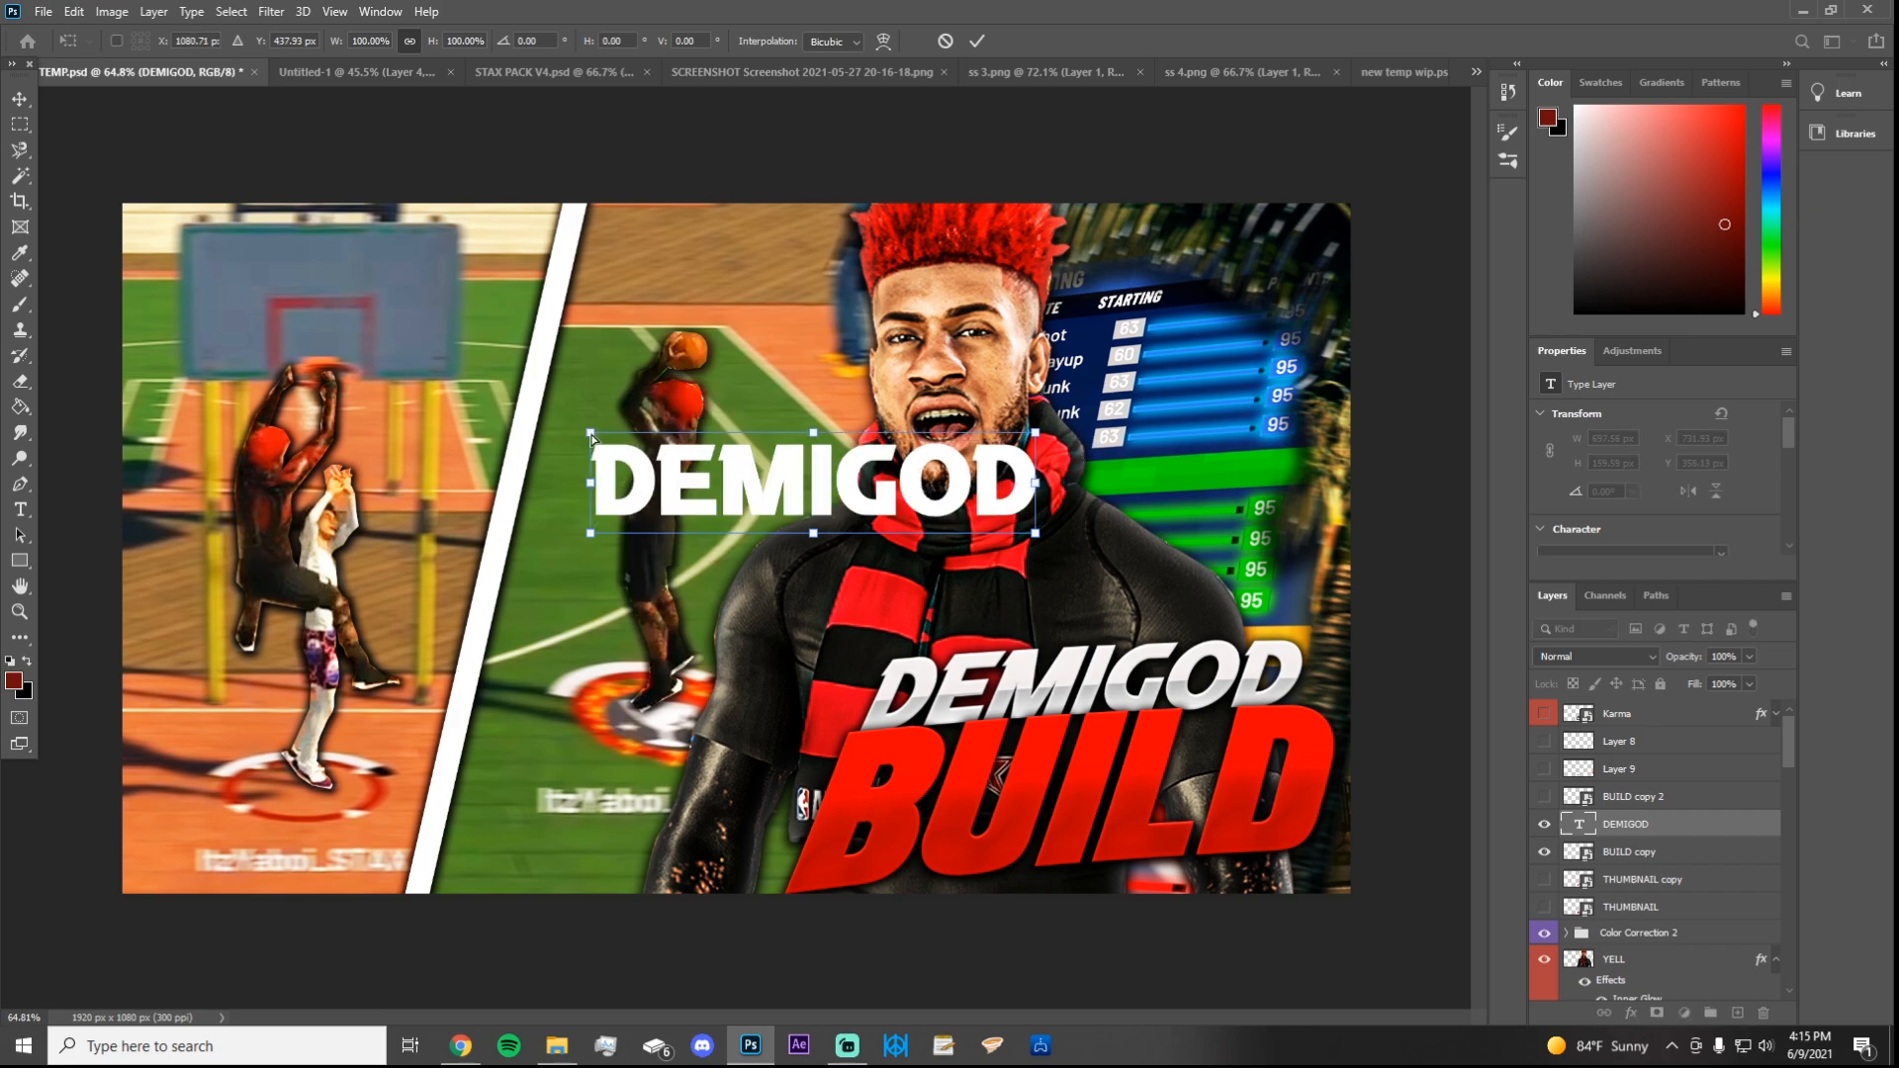
left_click_drag(592, 438, 618, 440)
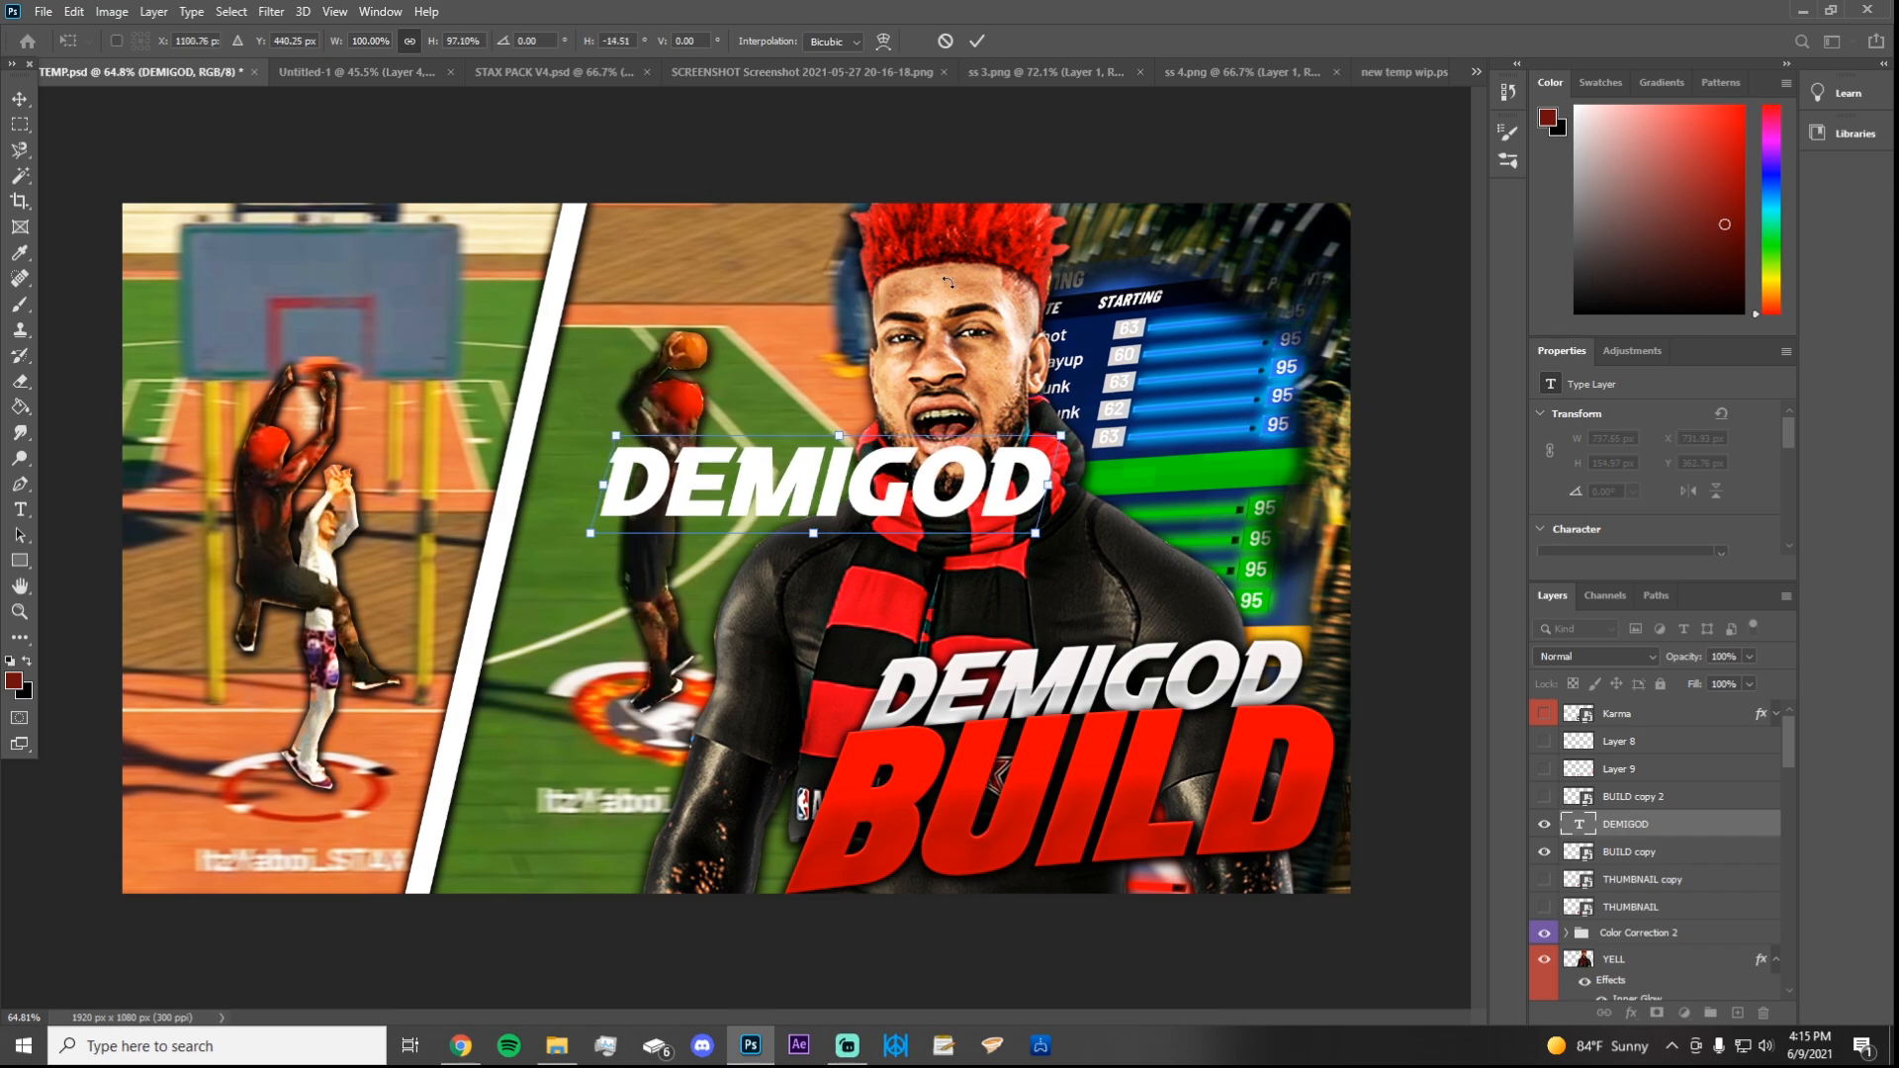
left_click(973, 40)
left_click_drag(859, 469, 825, 434)
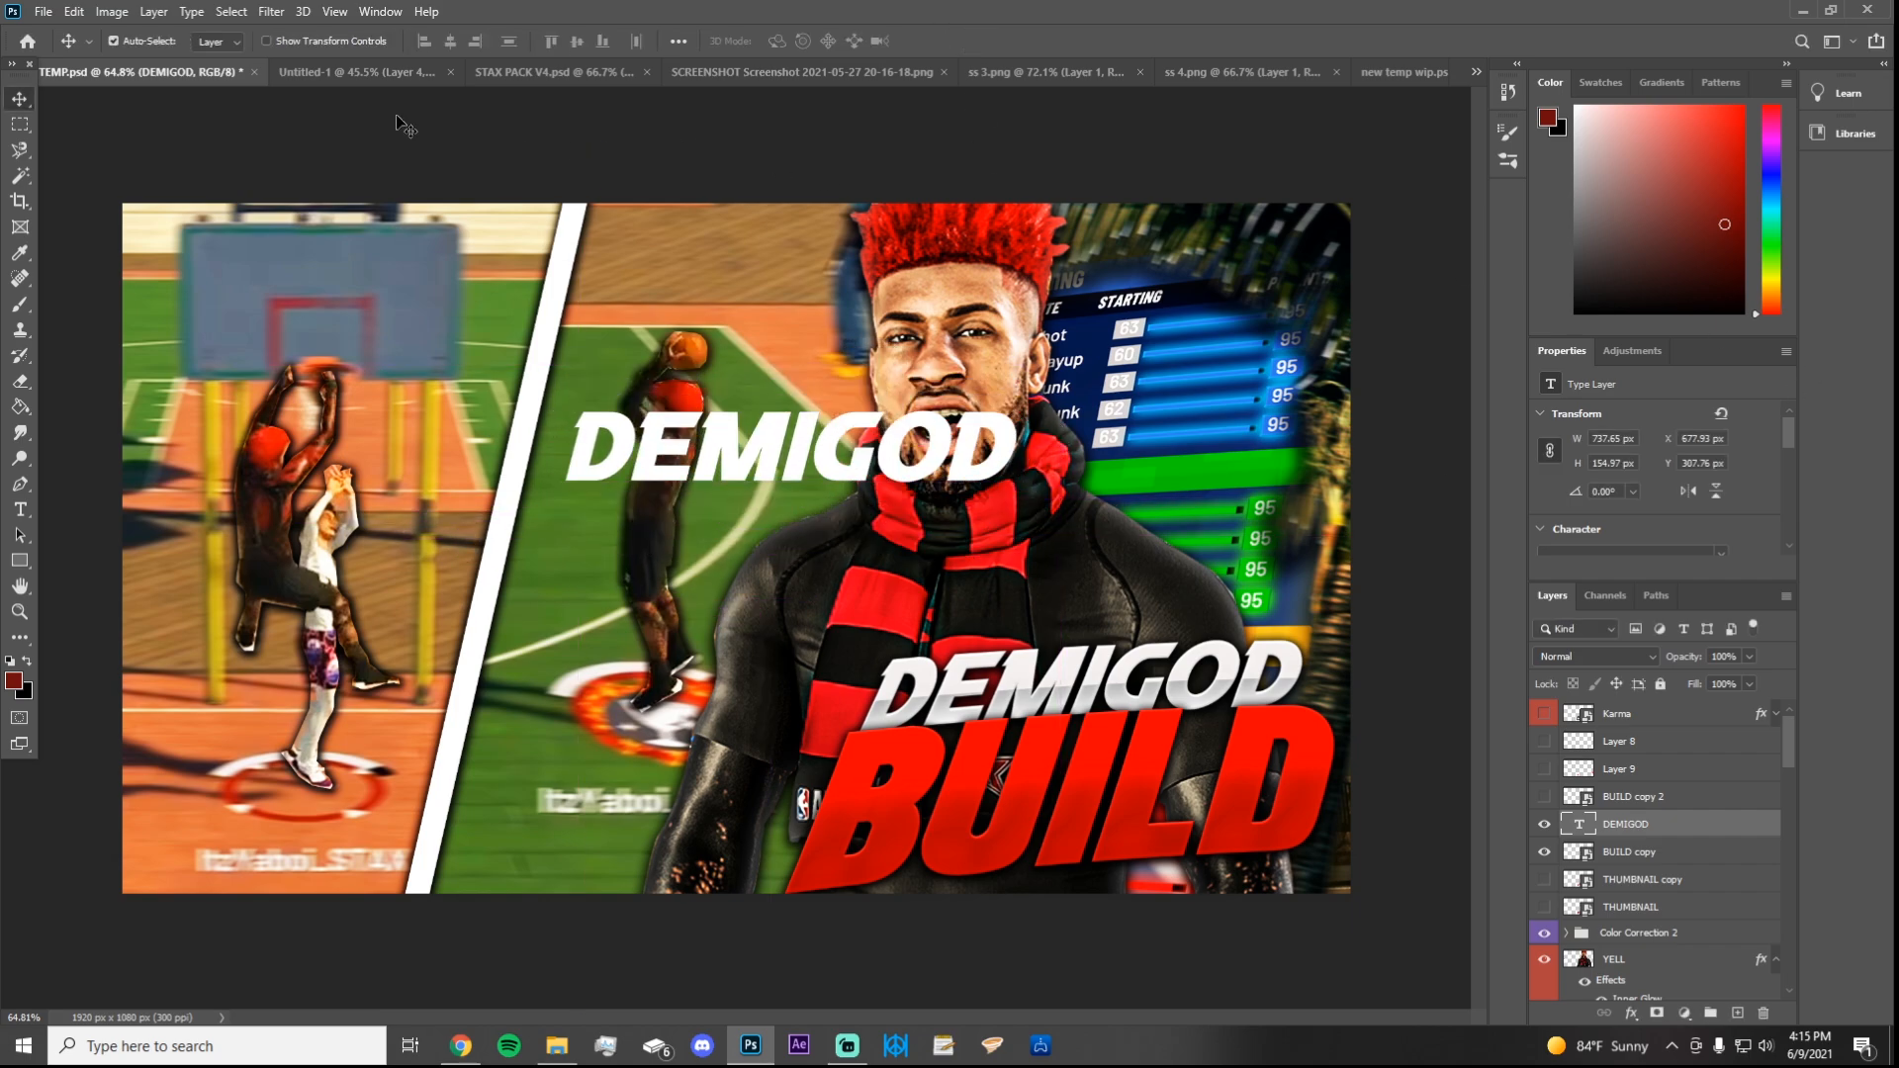
Step: Switch to STAX PACK V4.psd, hide the ATTRIBUTES group, show the LAYERSTYLE group and select the SILVER sample text
left_click(518, 63)
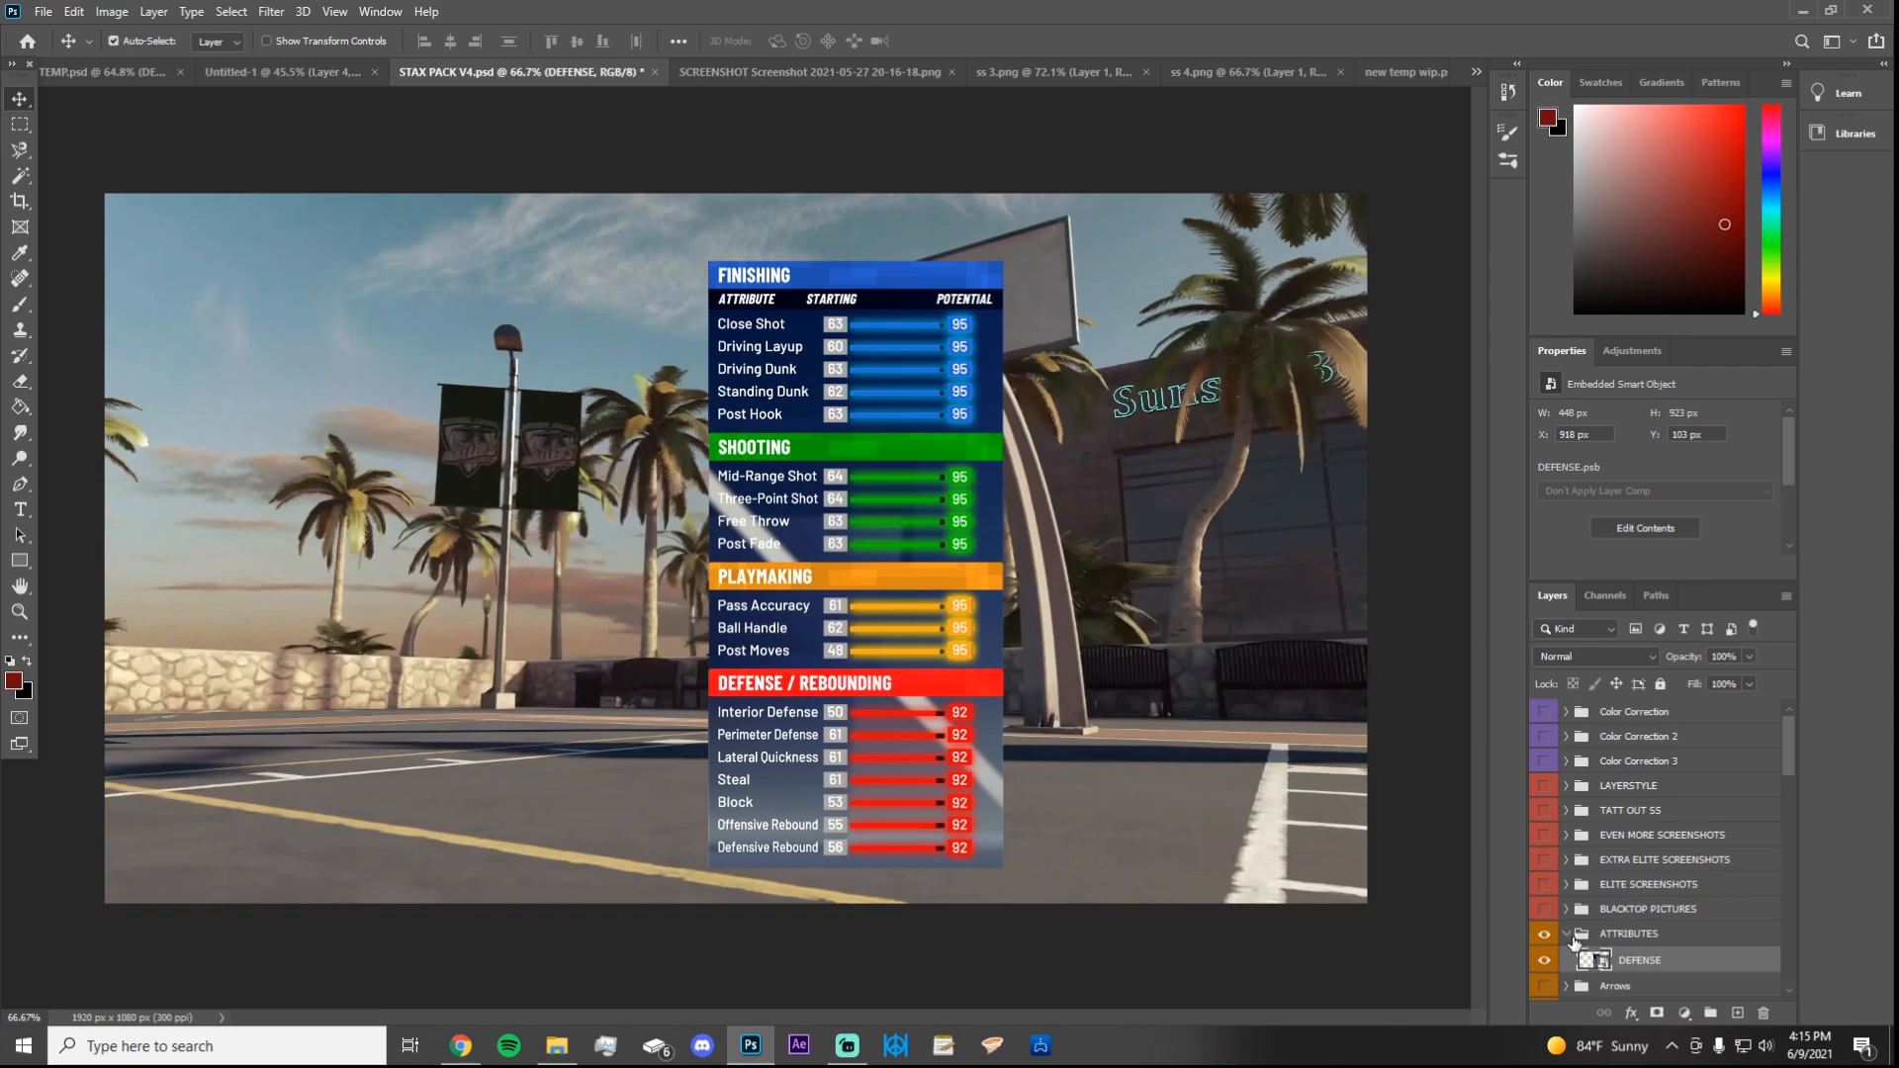
left_click(1541, 933)
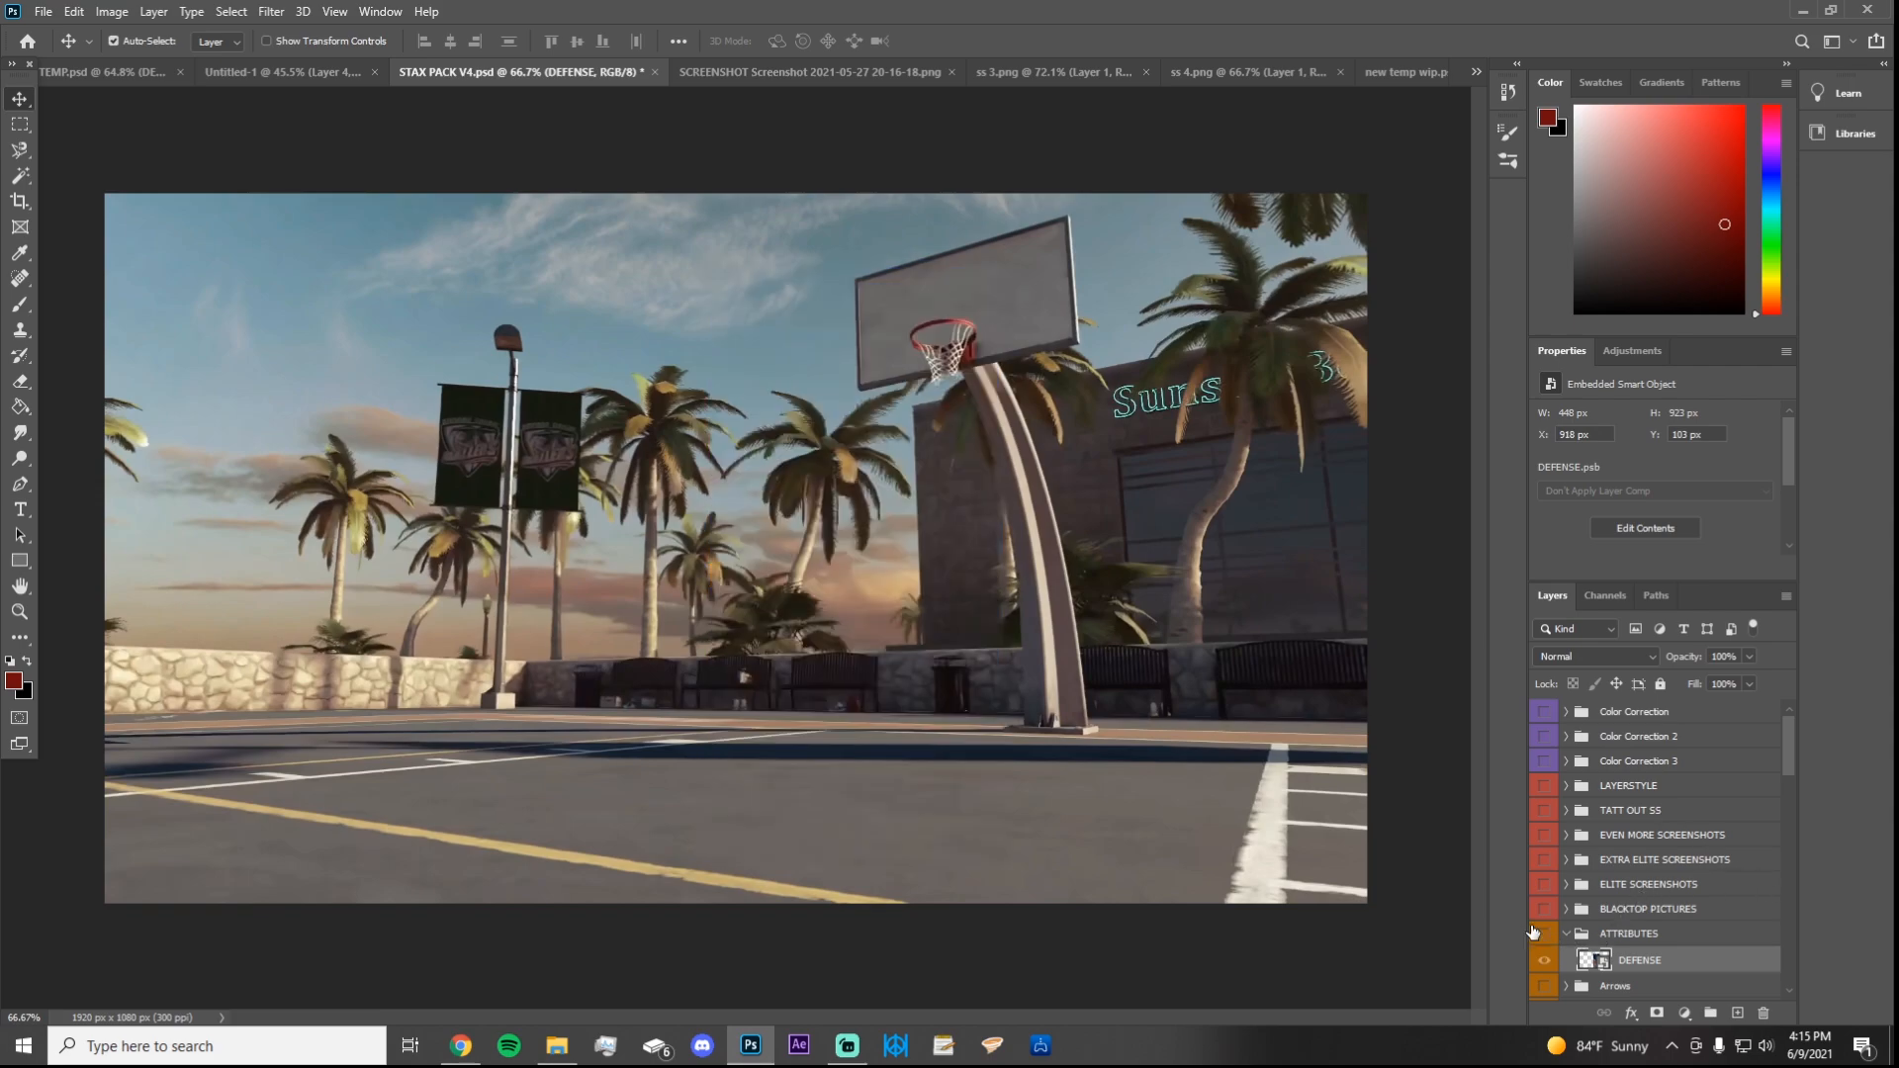
left_click(1542, 787)
left_click(705, 812)
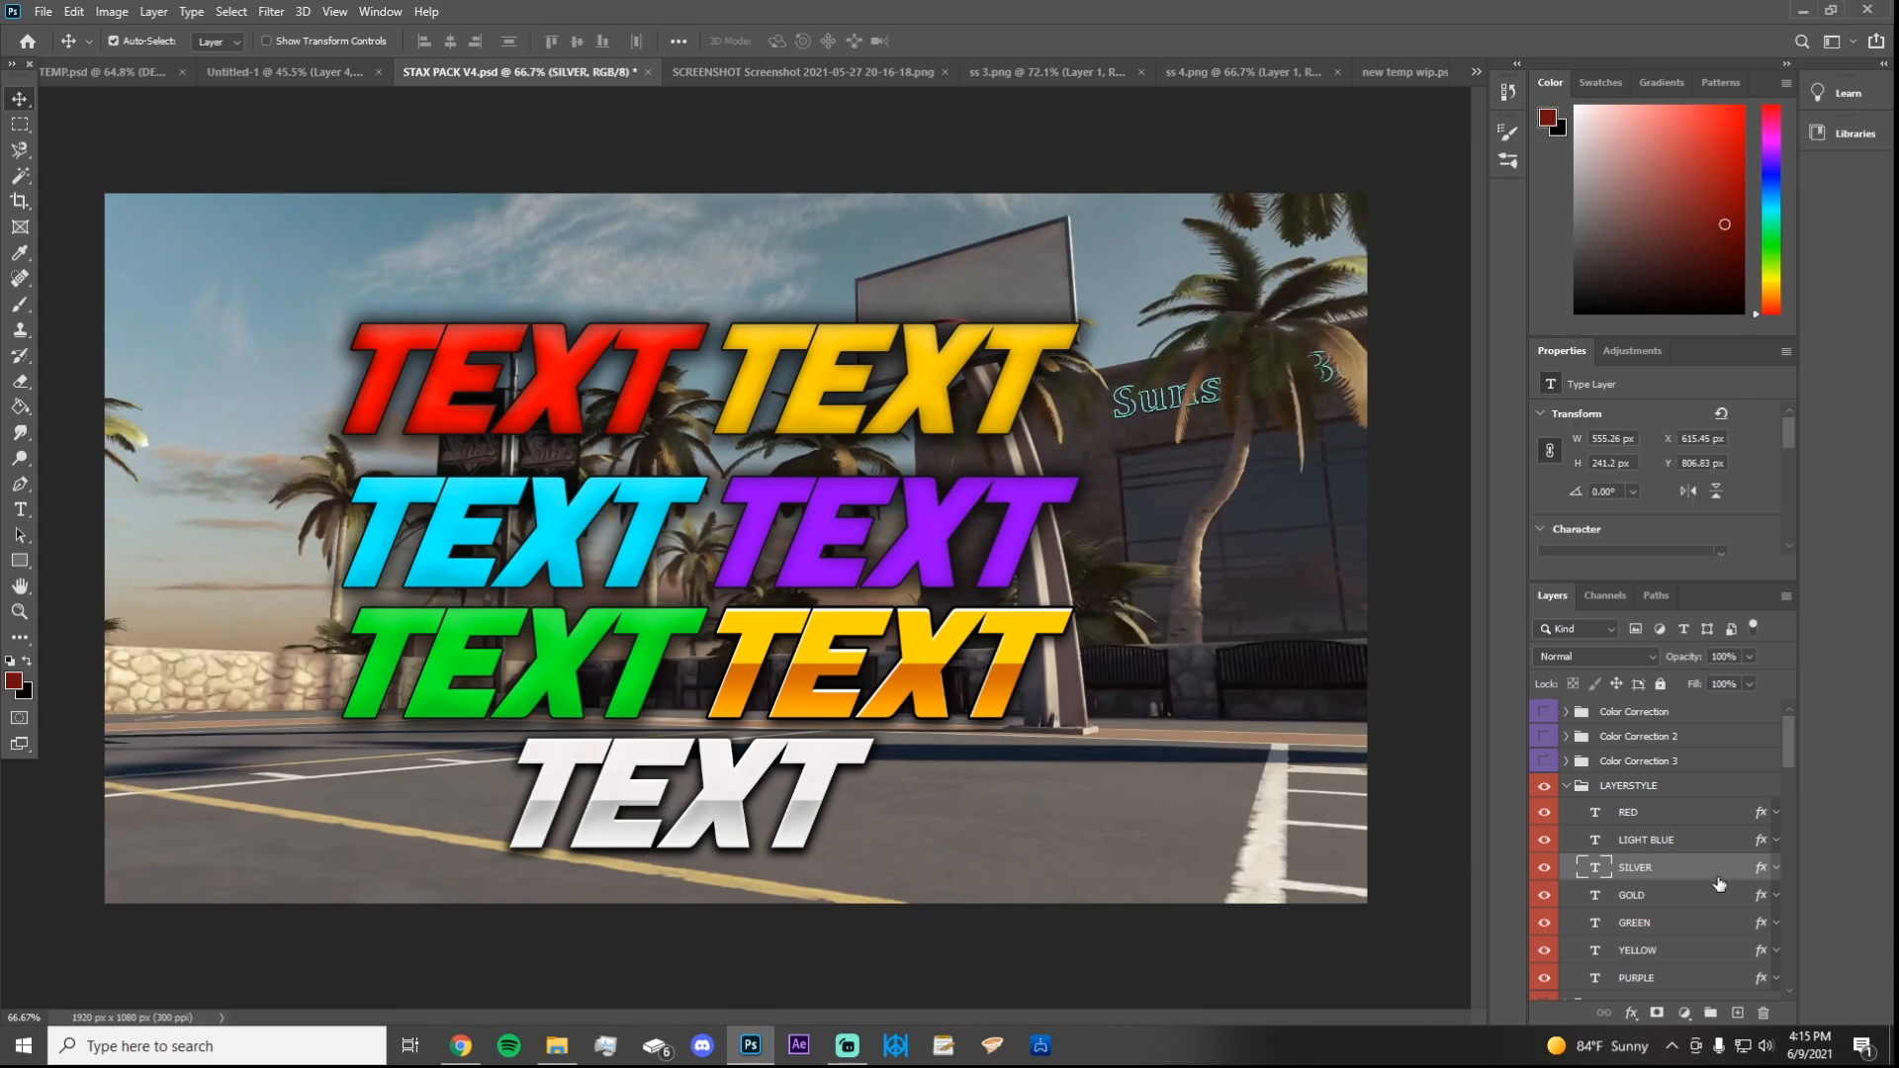
left_click(20, 509)
left_click(630, 791)
double_click(630, 791)
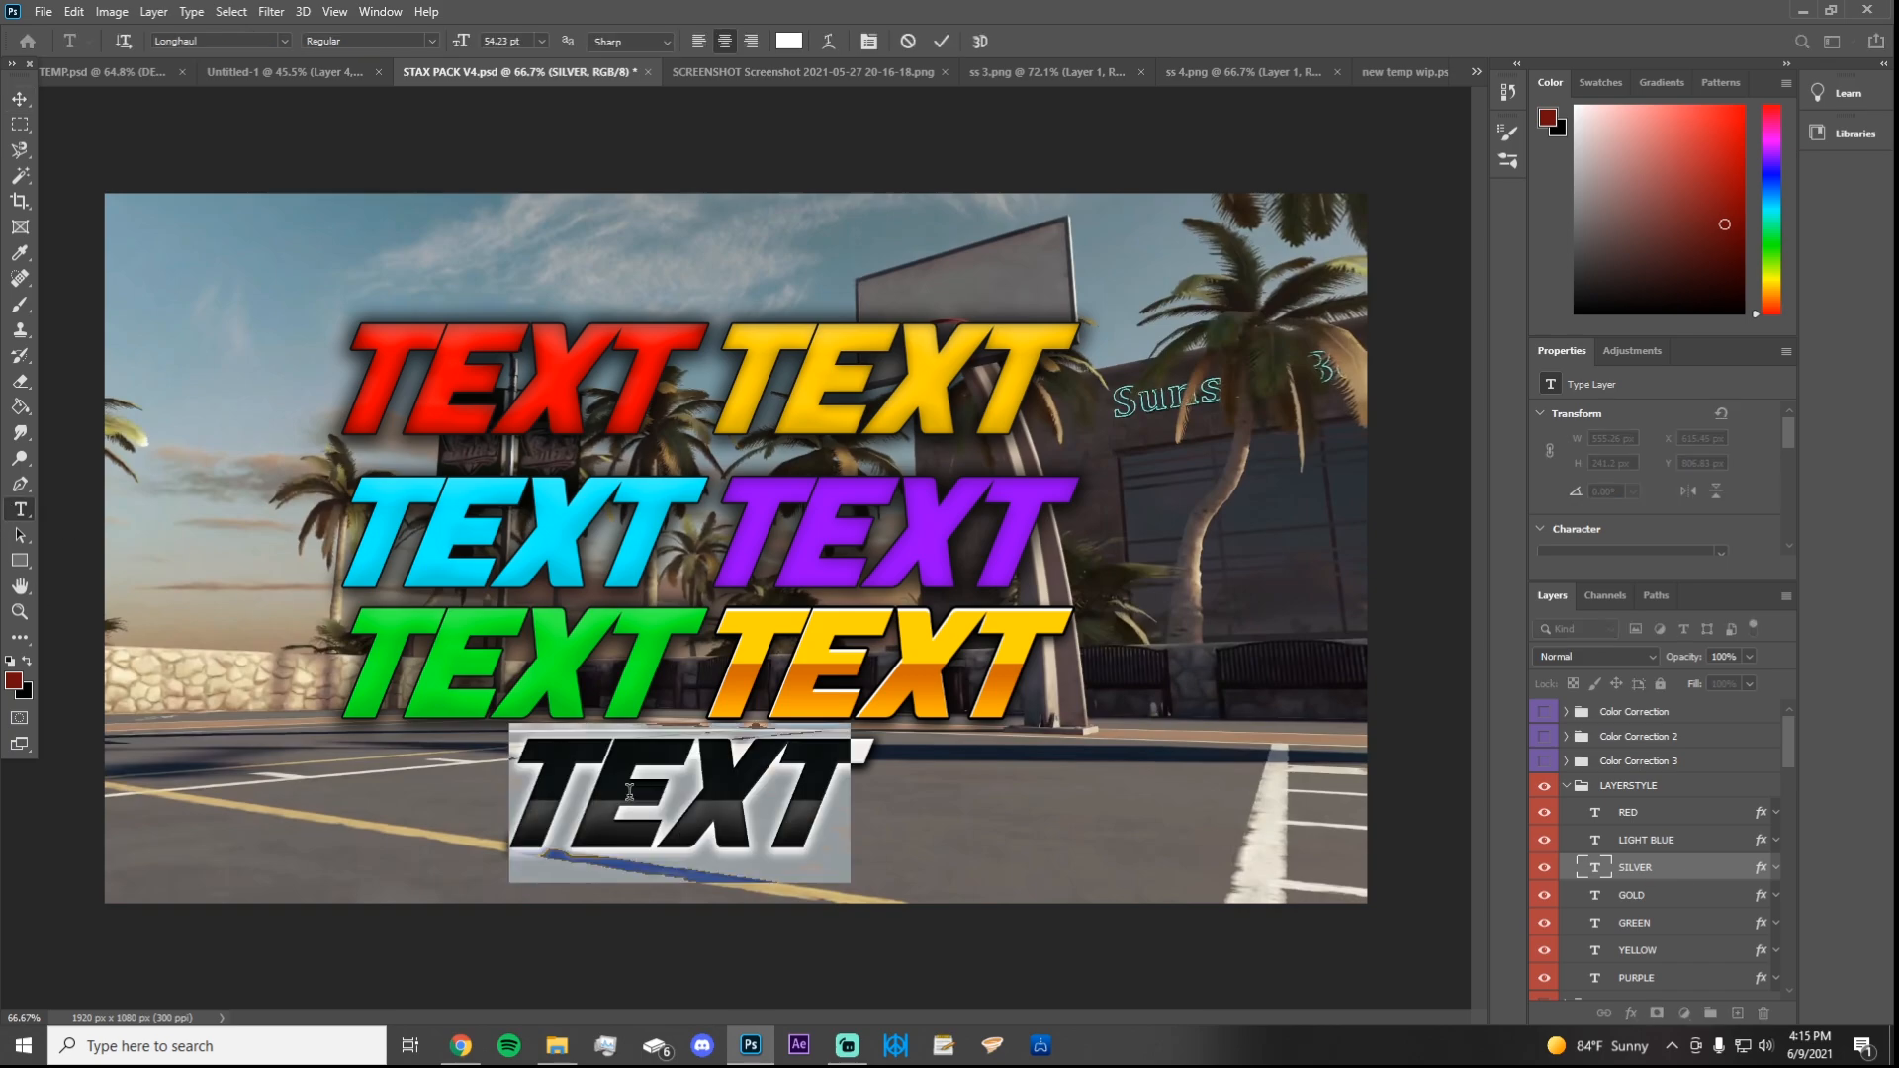
type("DEMIFO")
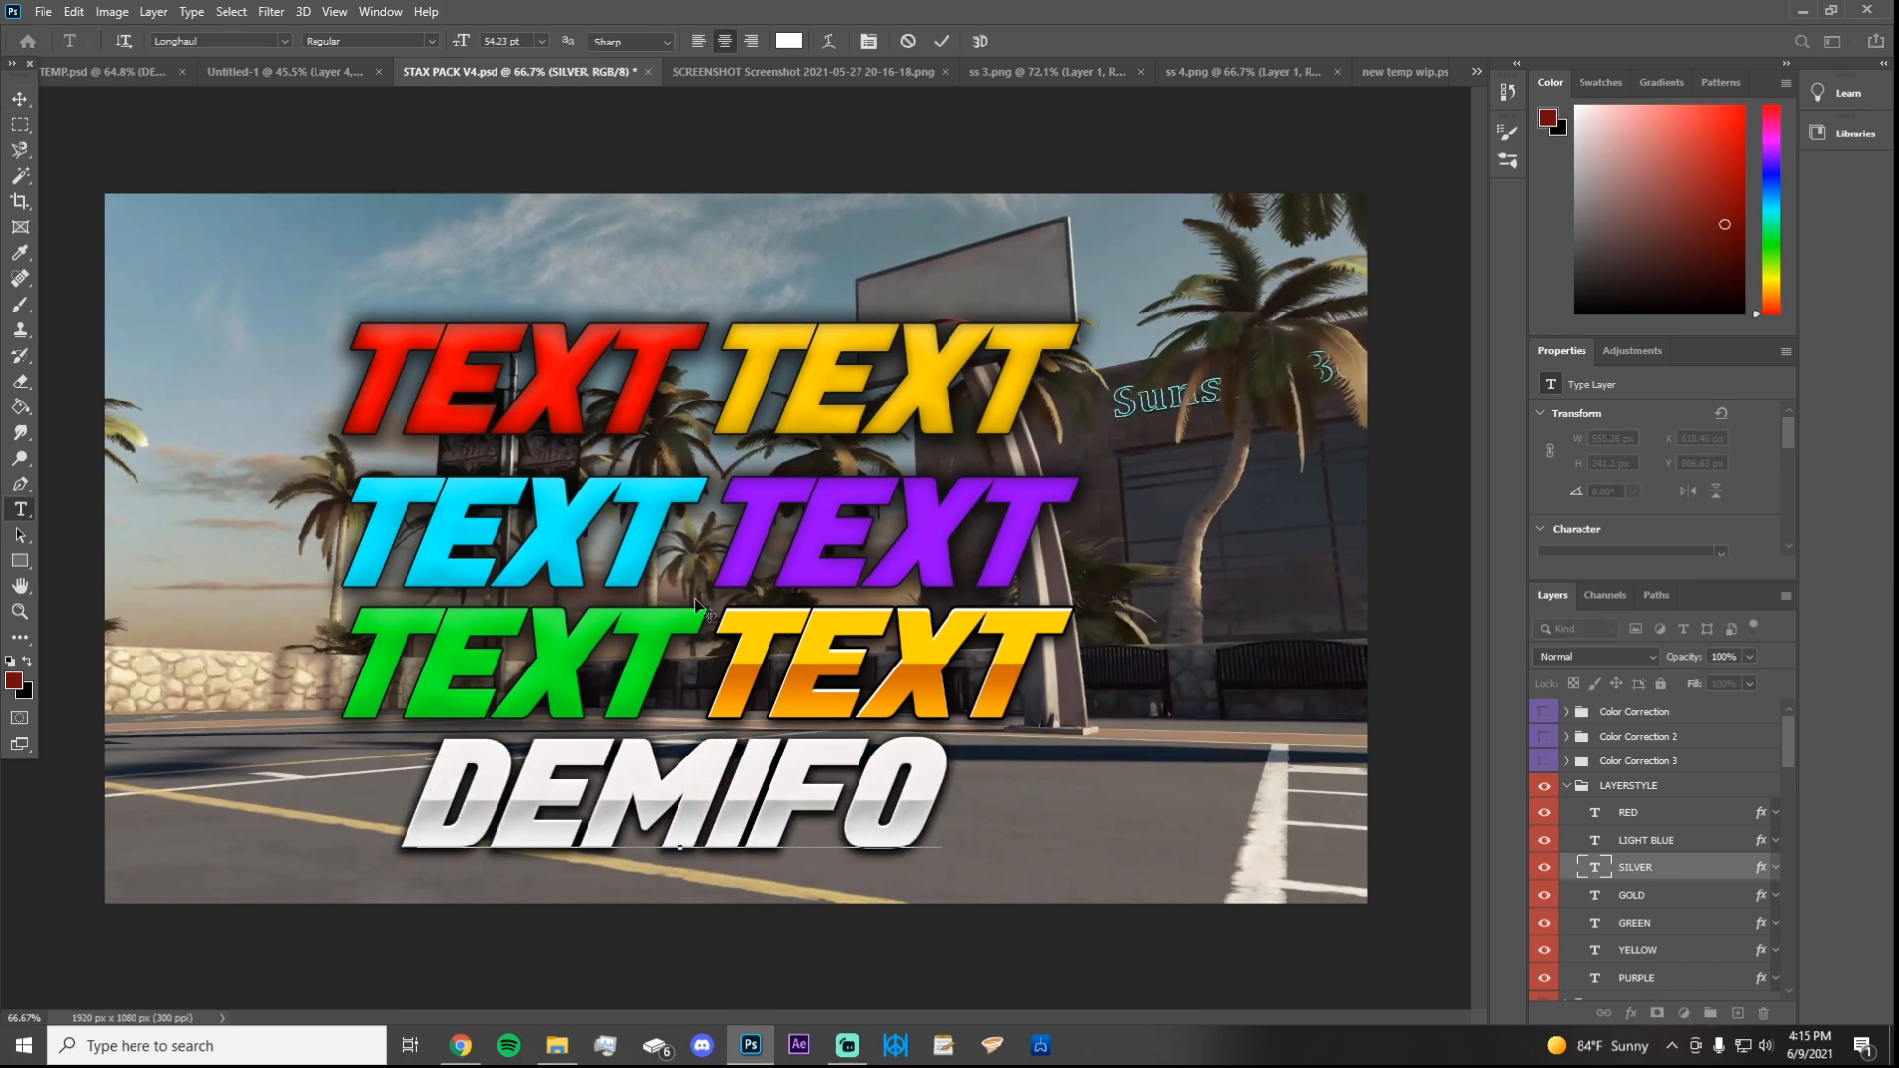
left_click(908, 41)
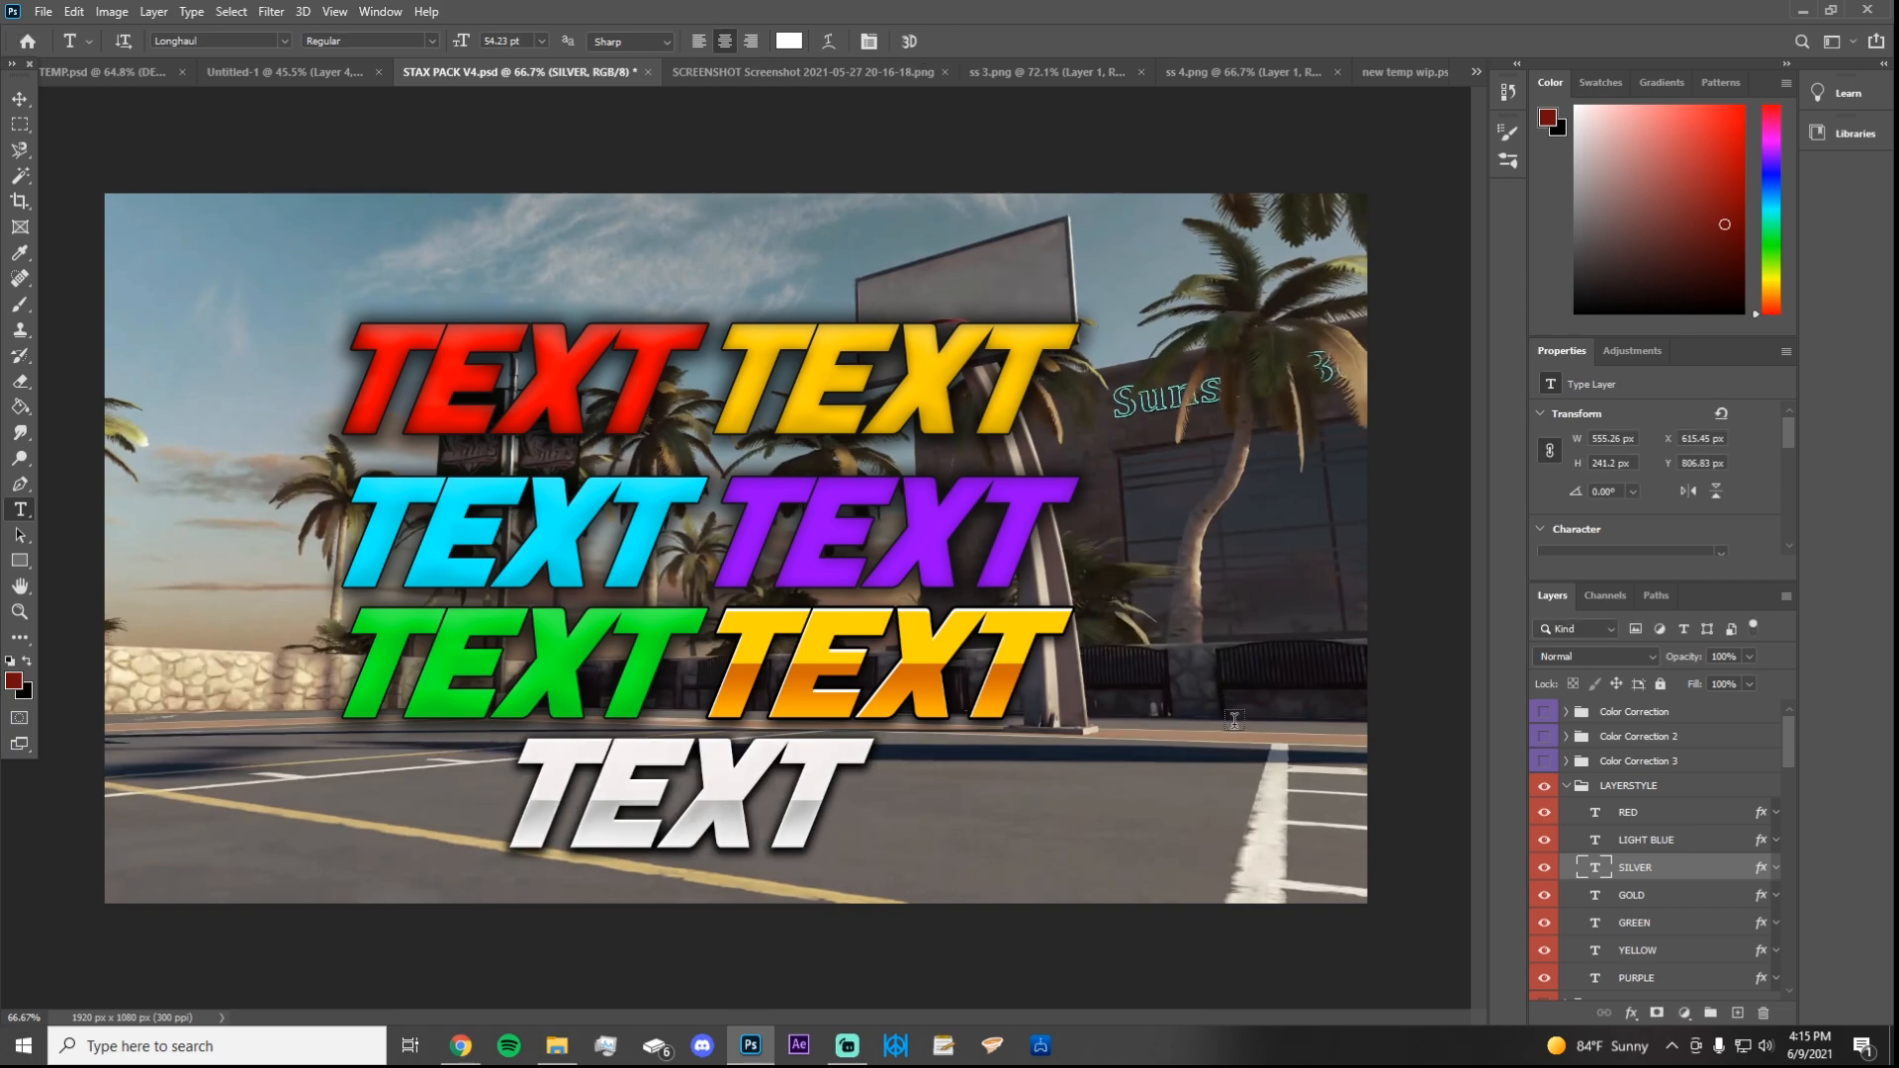
Step: Copy the SILVER sample text's layer style and paste it onto the DEMIGOD text layer in TEMP.psd
right_click(1712, 875)
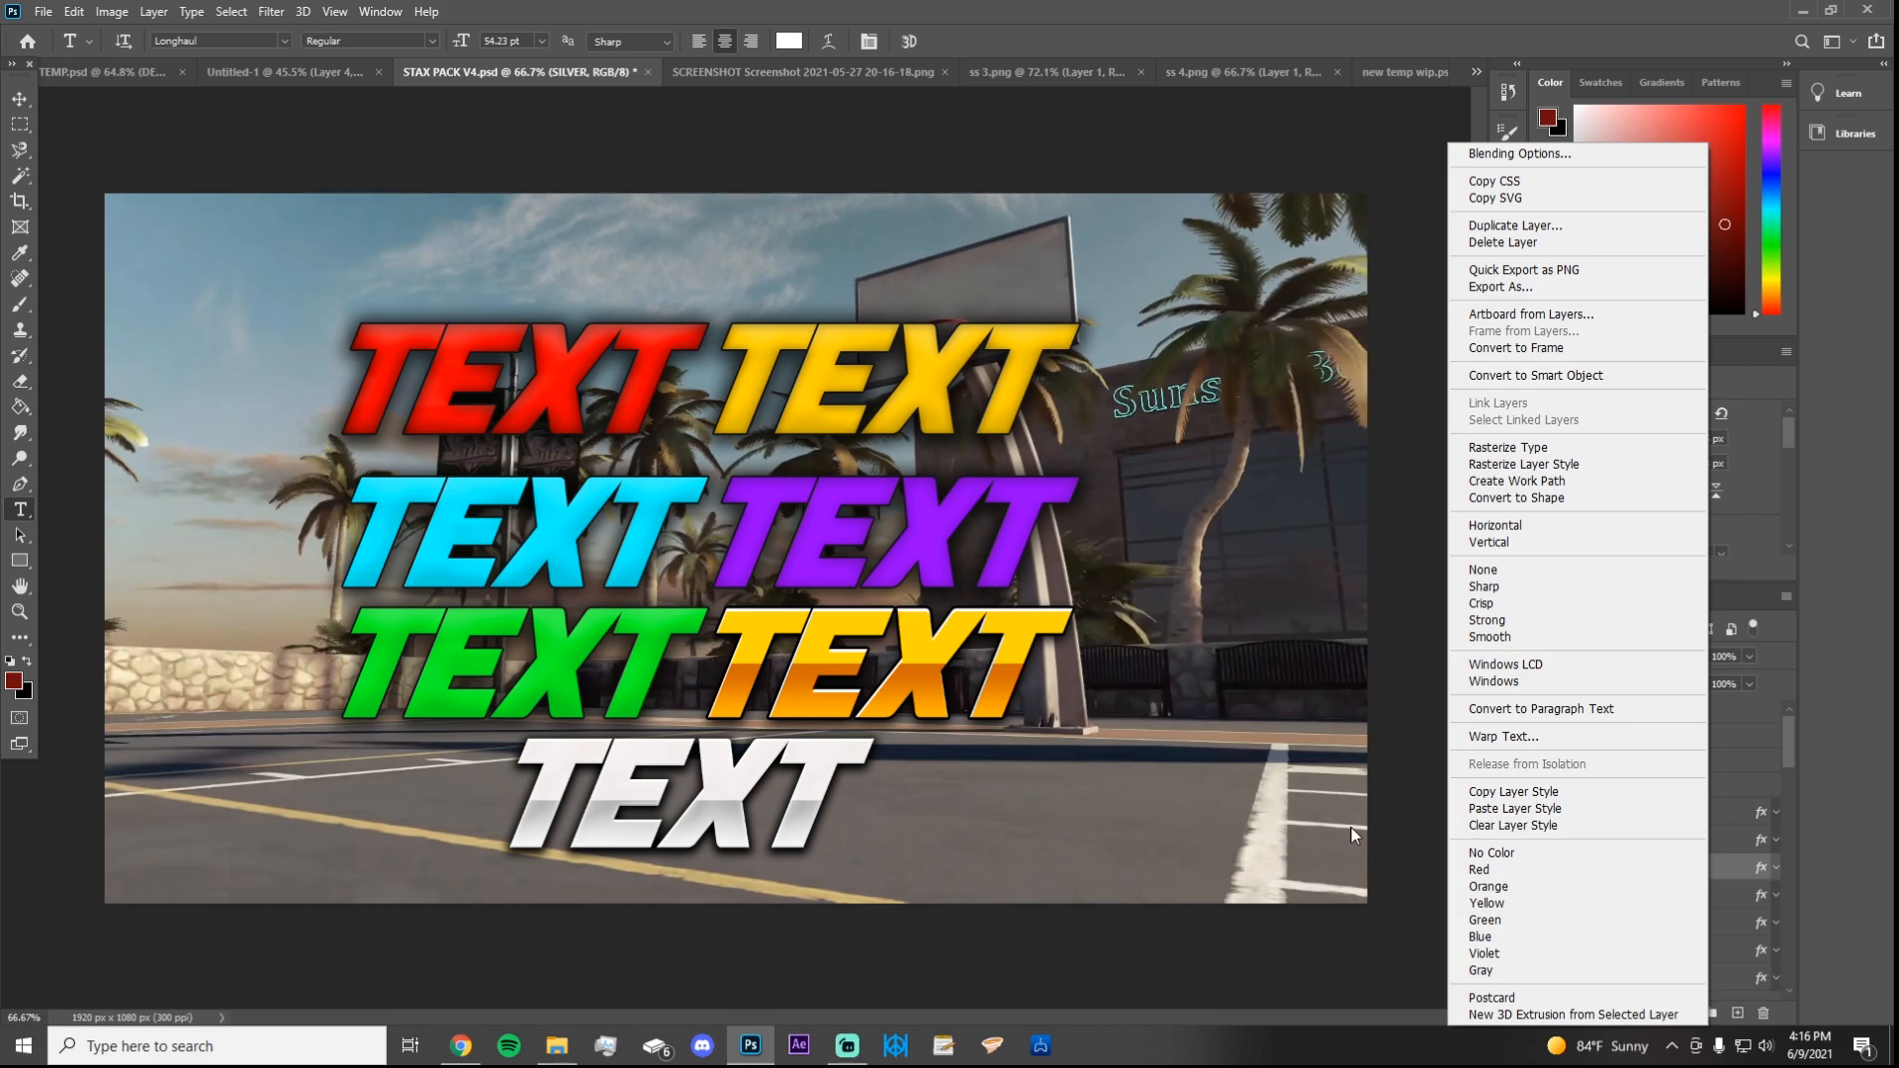
left_click(1561, 792)
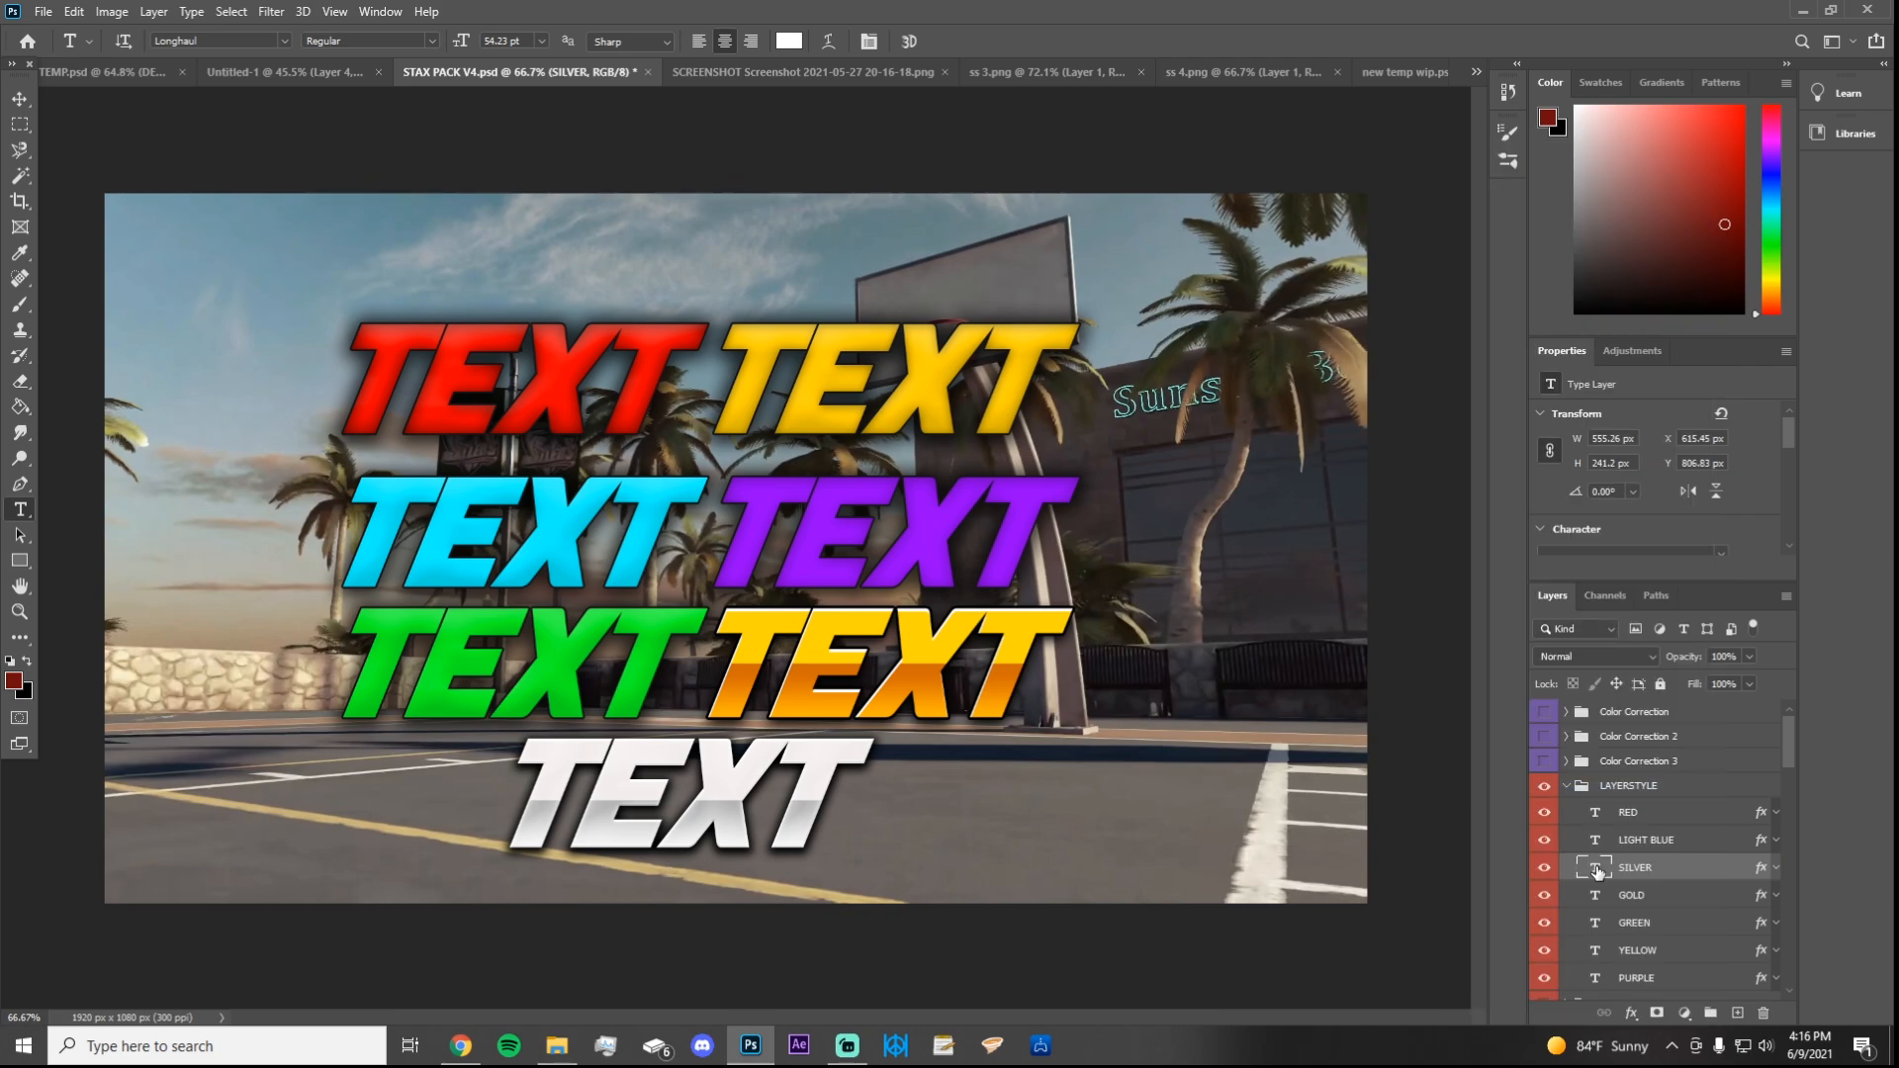
left_click(97, 75)
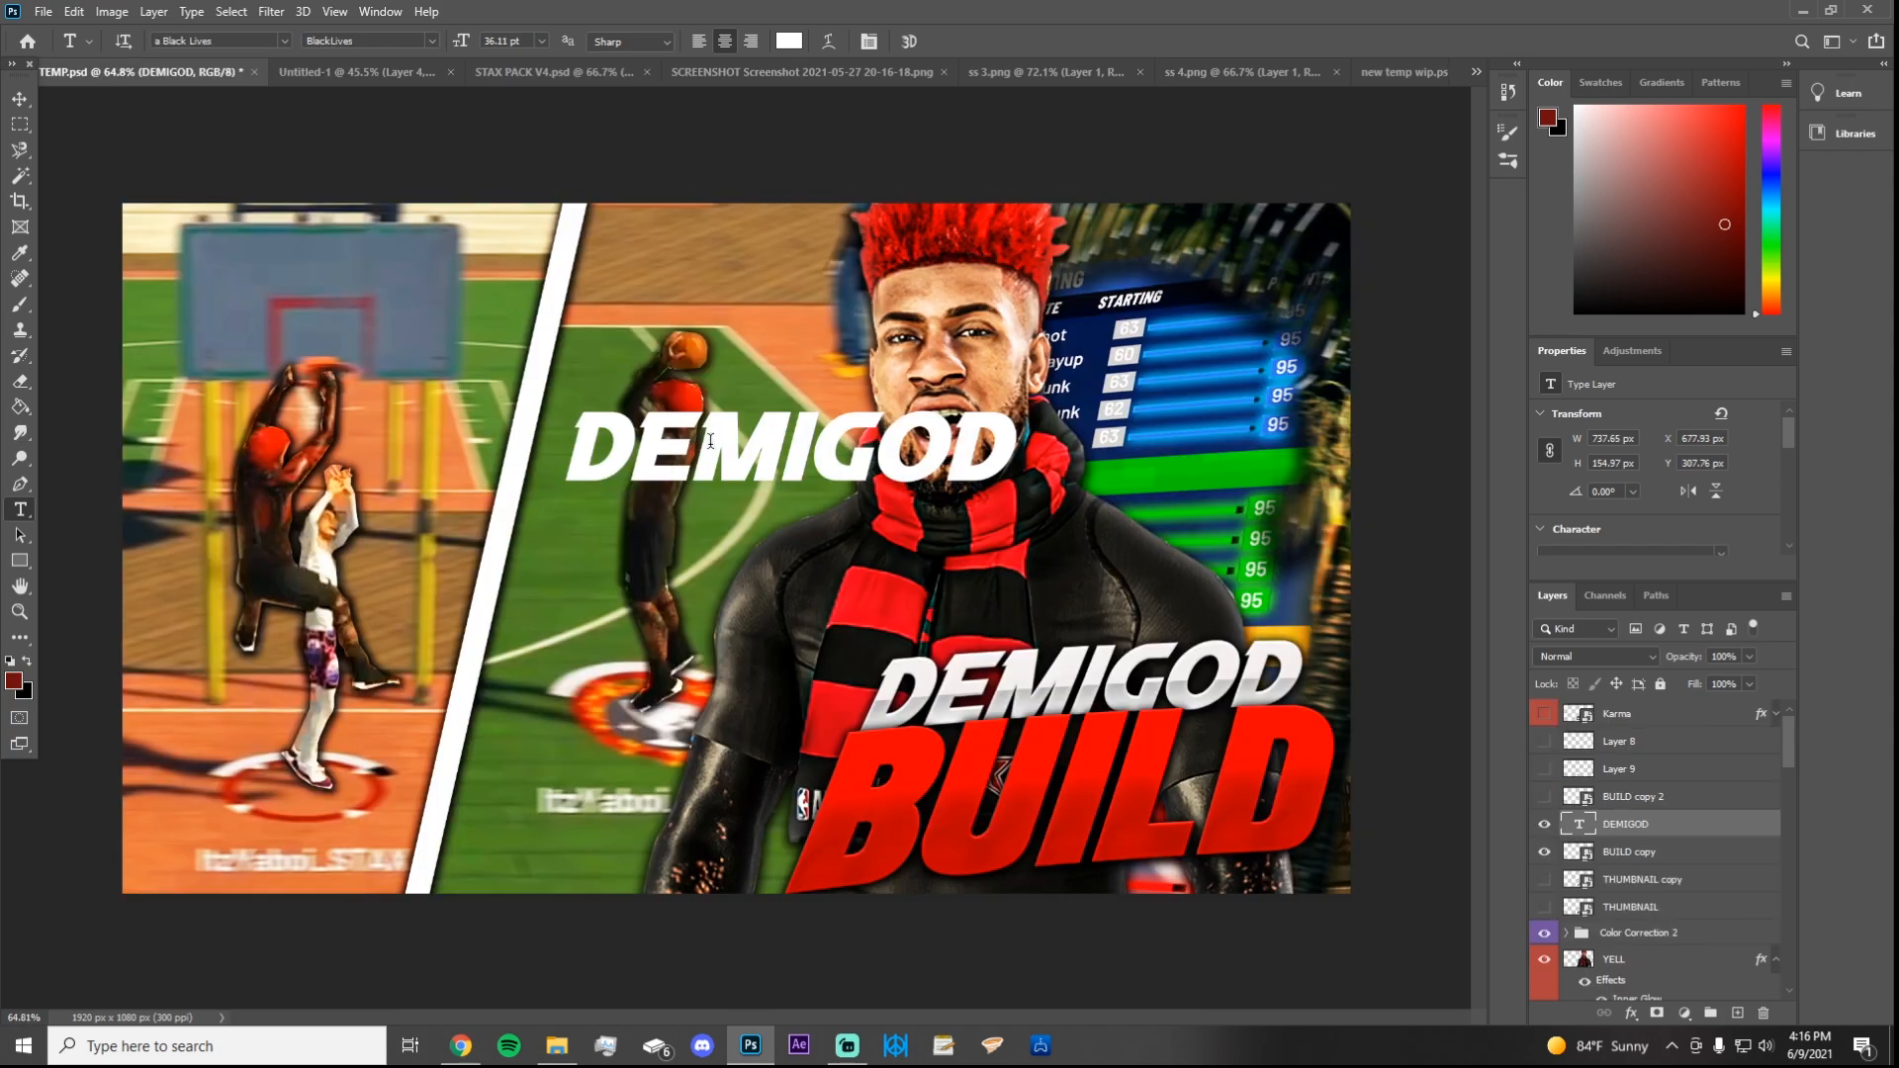
key("v")
left_click_drag(761, 474, 761, 491)
right_click(1678, 823)
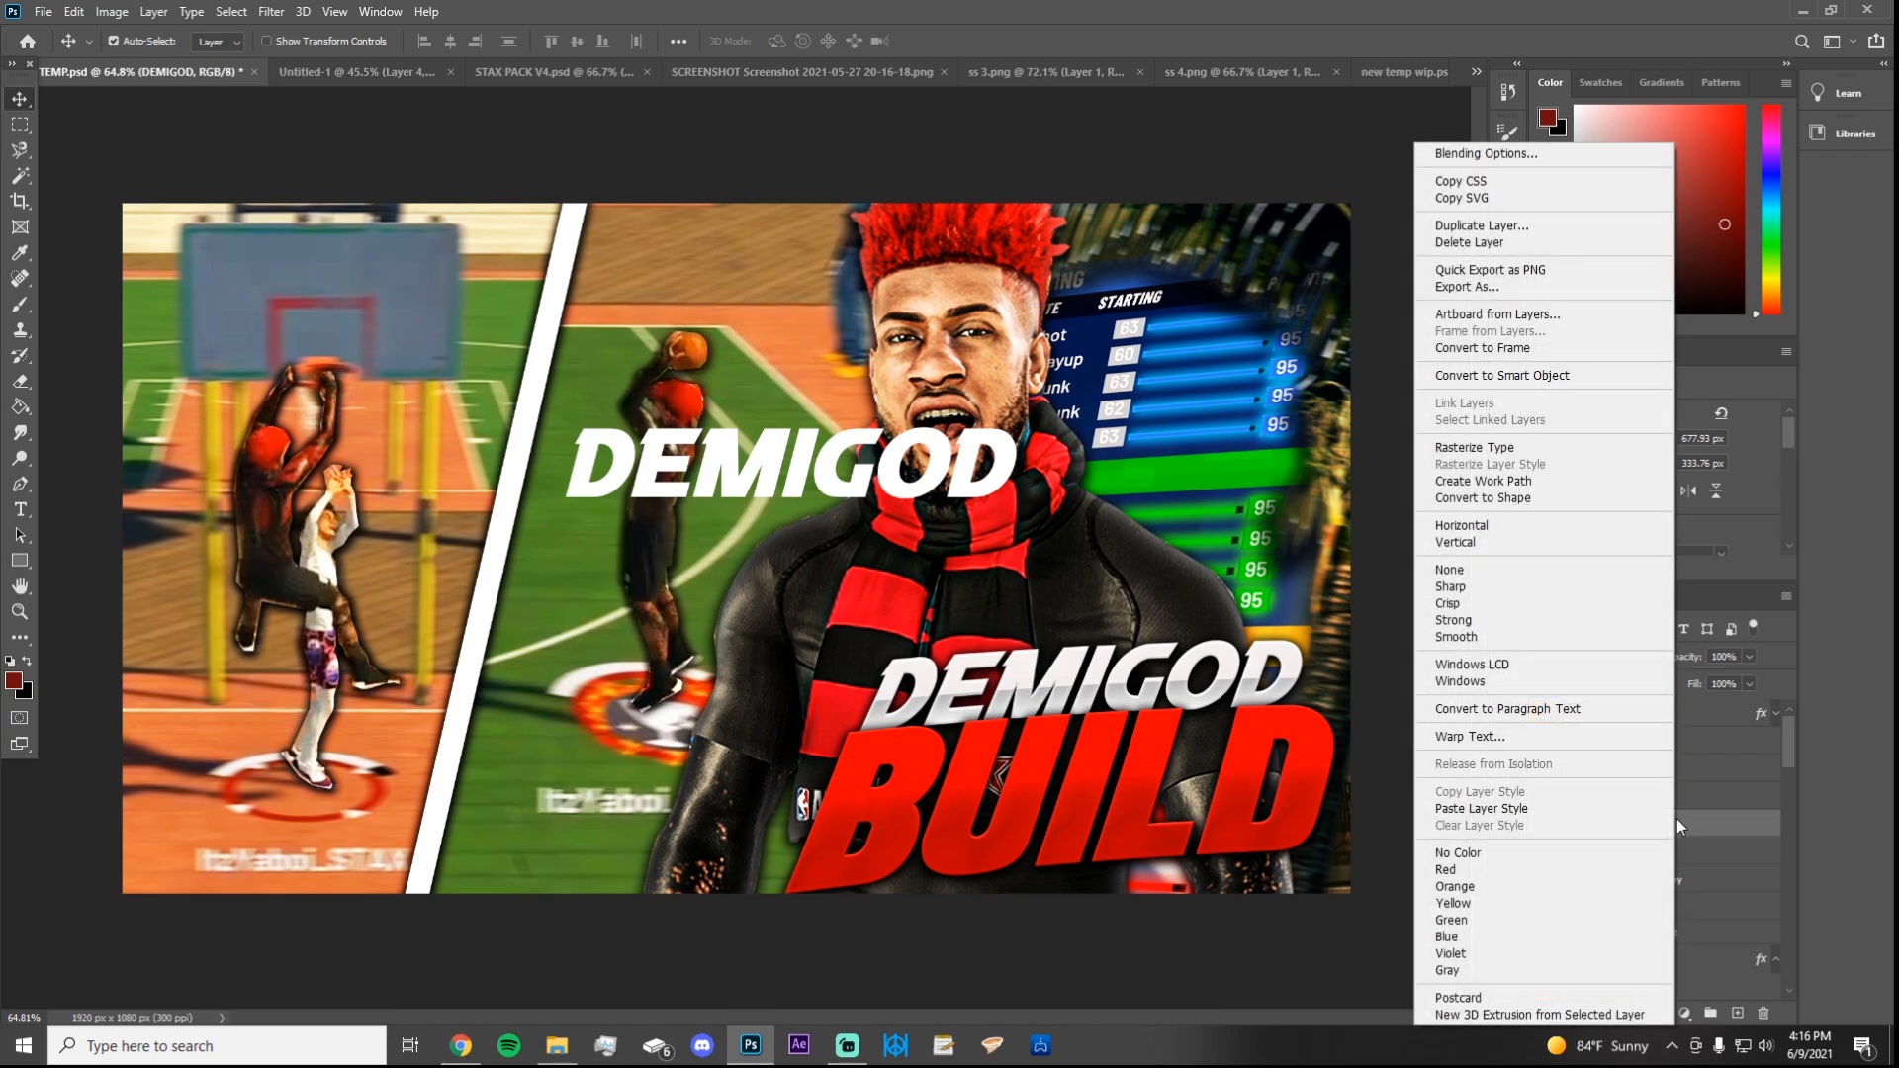
left_click(1568, 809)
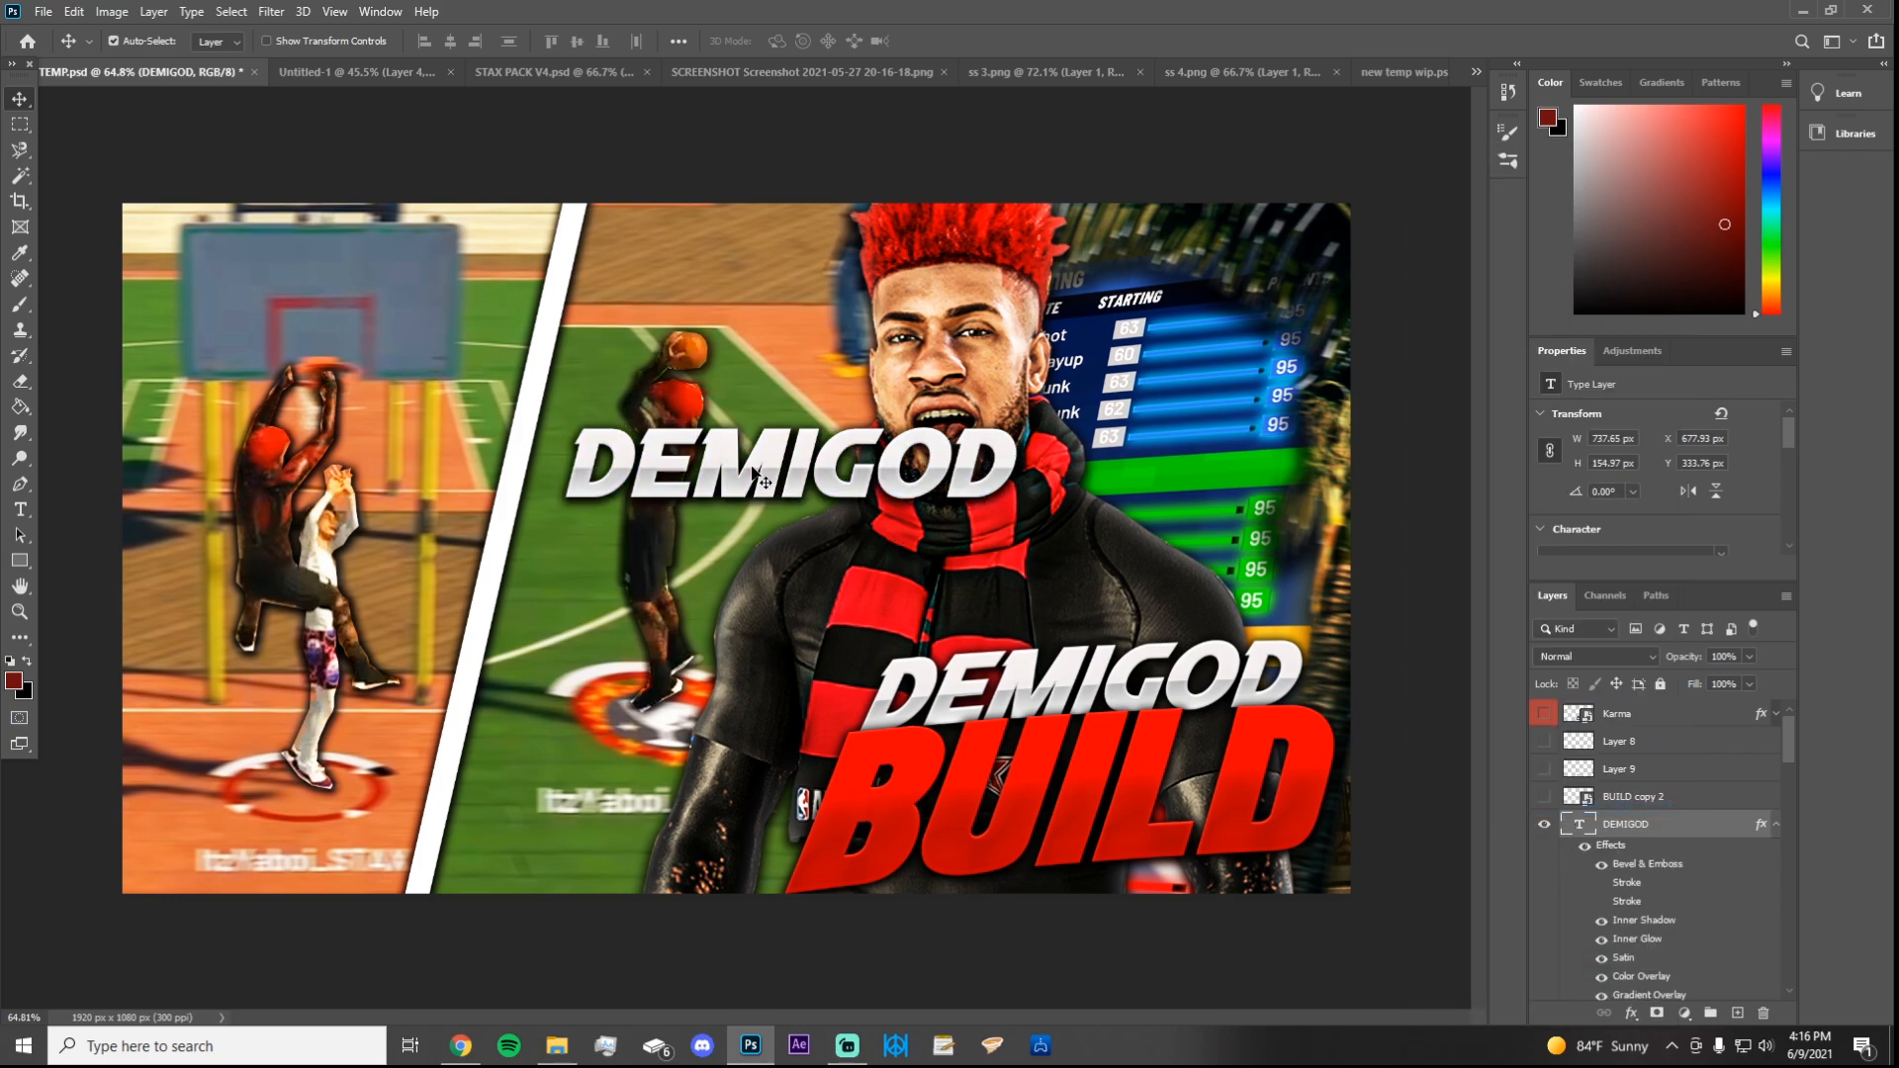
Step: Place the silver DEMIGOD text just above the red BUILD text, nudging it down by 2 px
left_click_drag(754, 469, 538, 490)
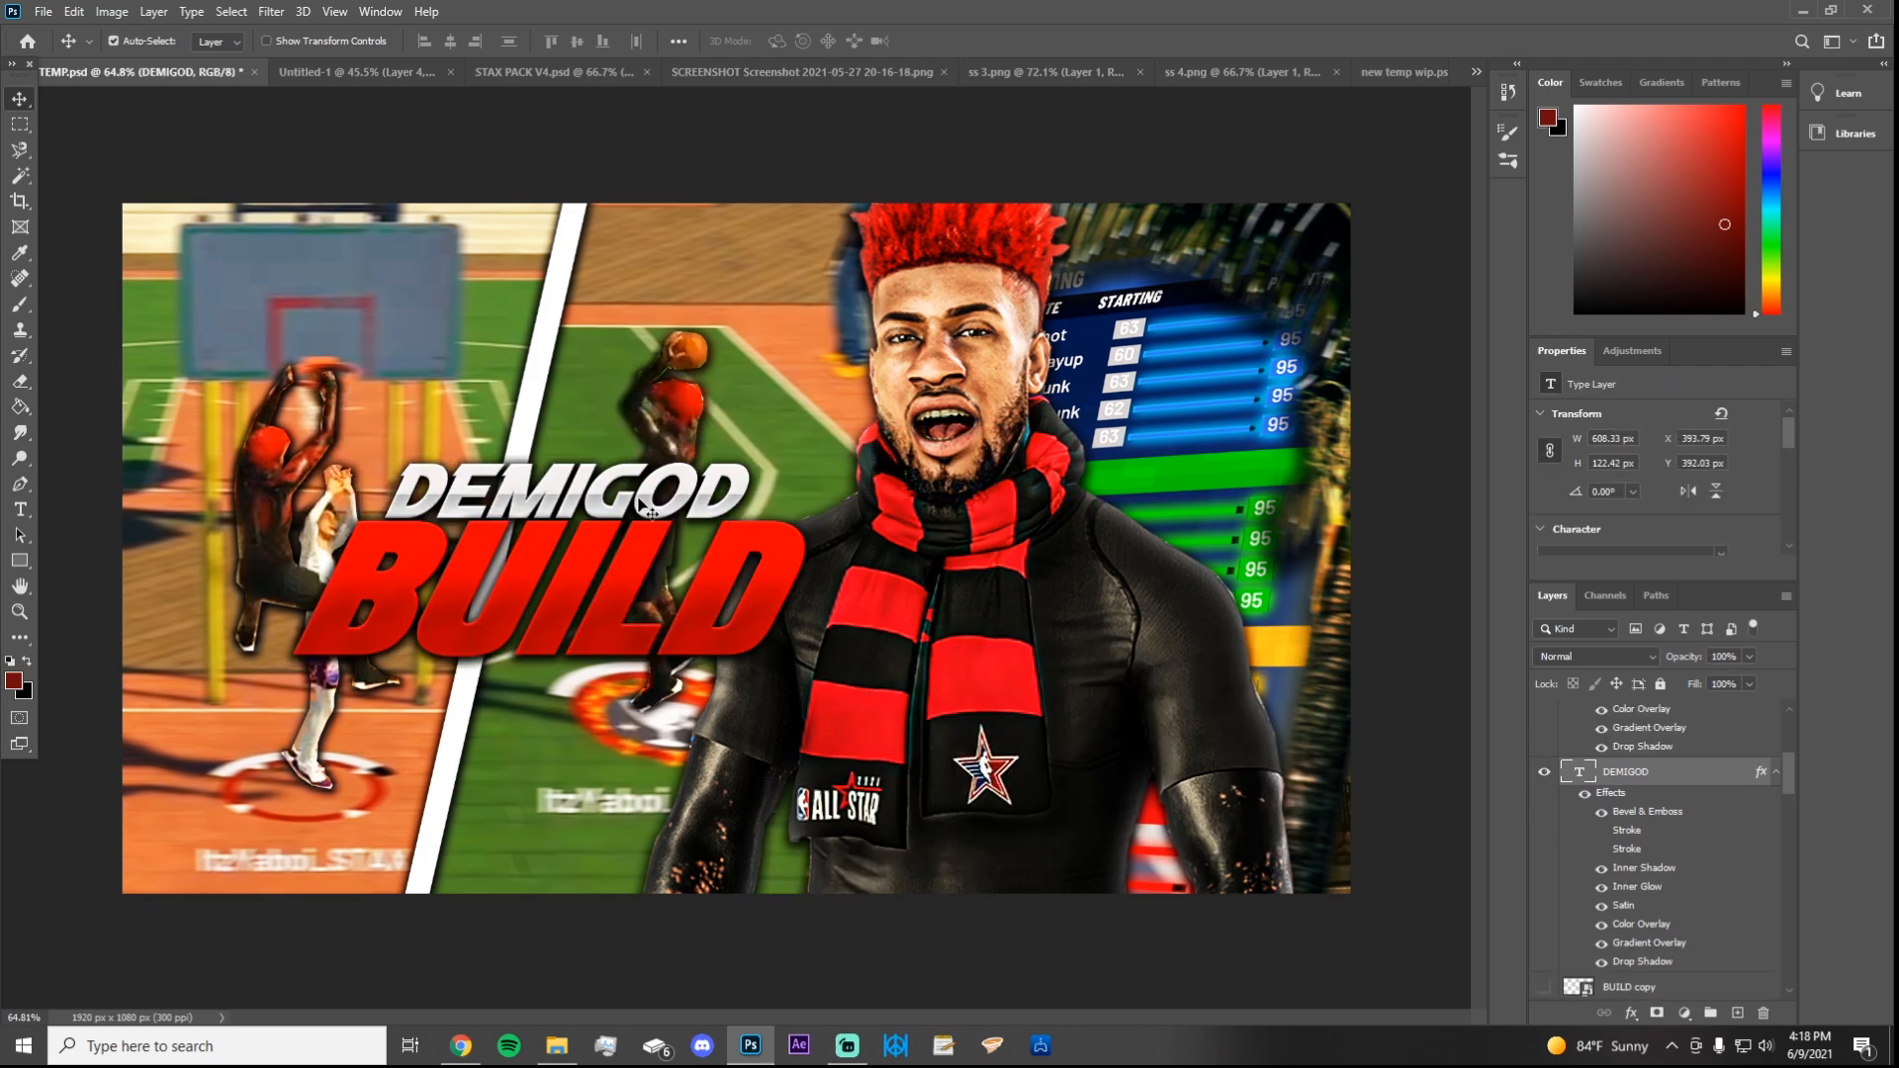
key("Down")
key("Down")
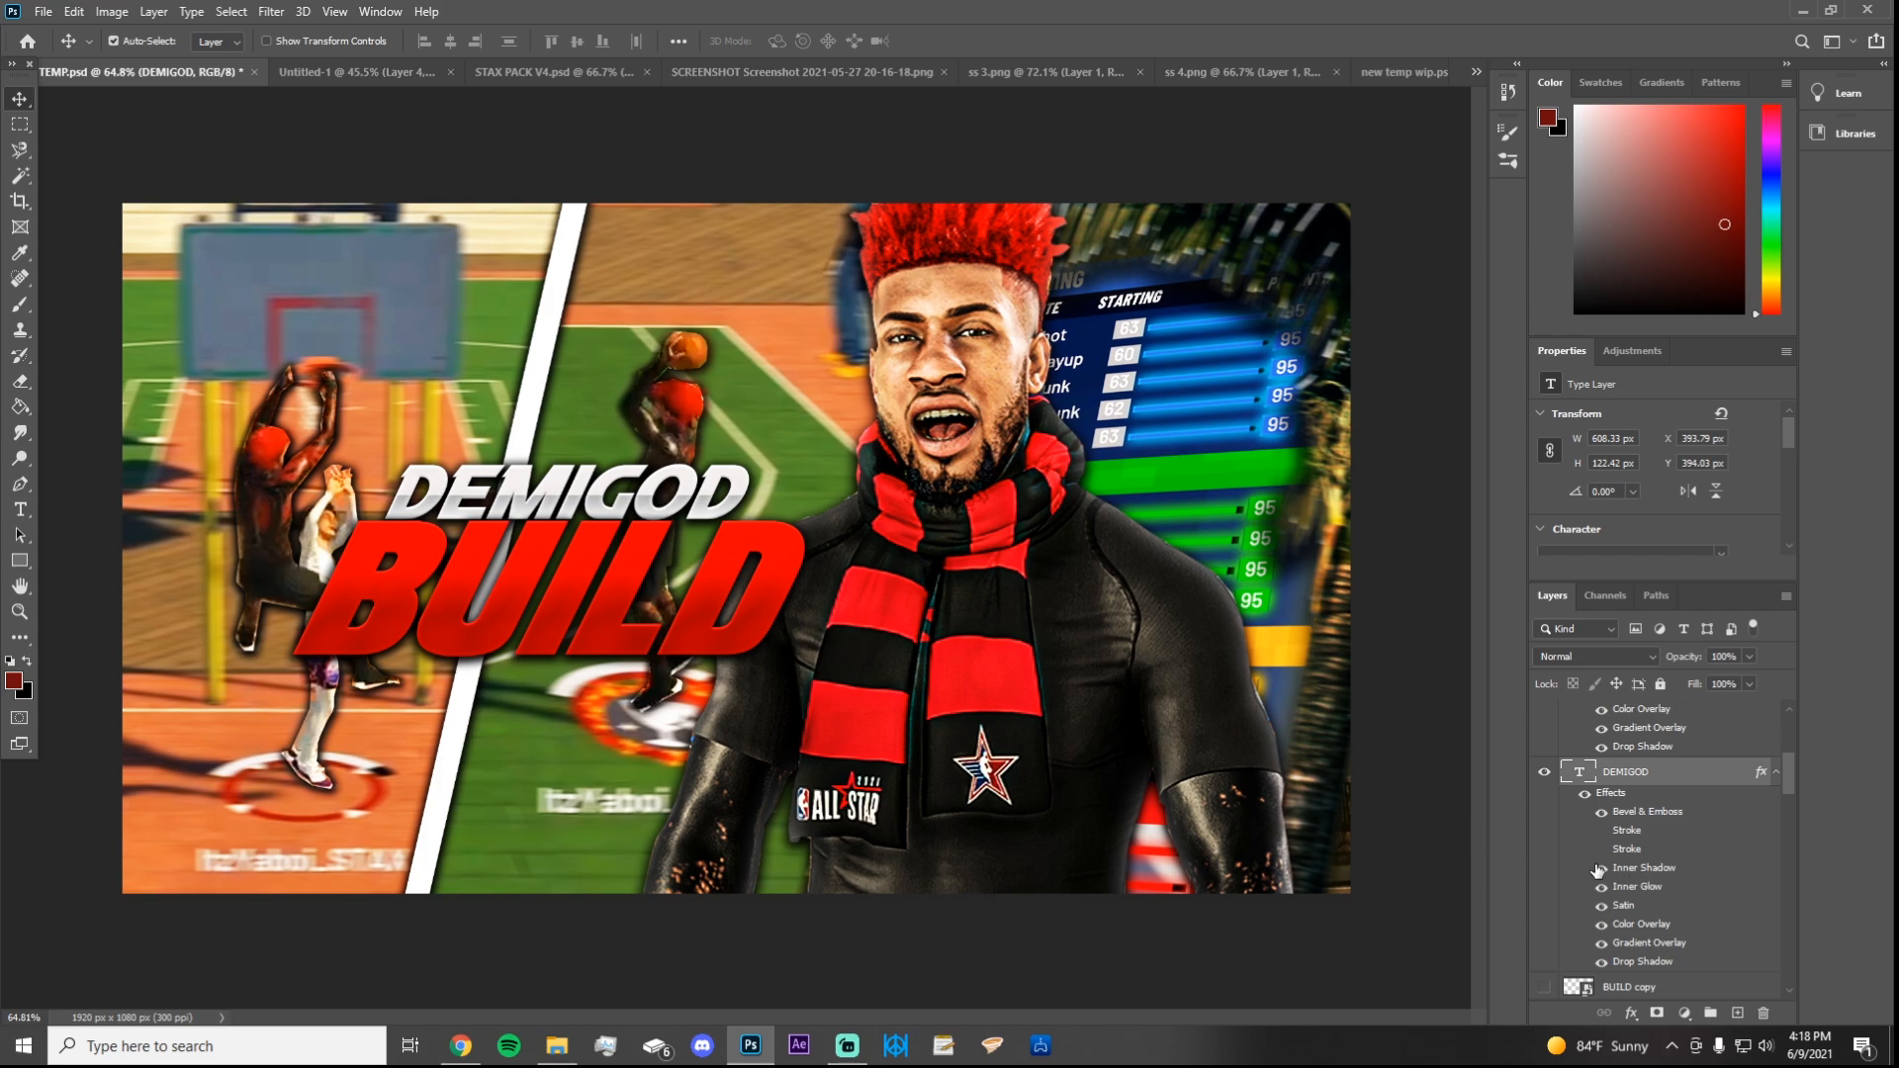
Step: Convert the BUILD and DEMIGOD text layers together into one smart object and move it over the main character's lower torso
scroll(1604, 870, "up", 2)
scroll(1605, 870, "up", 2)
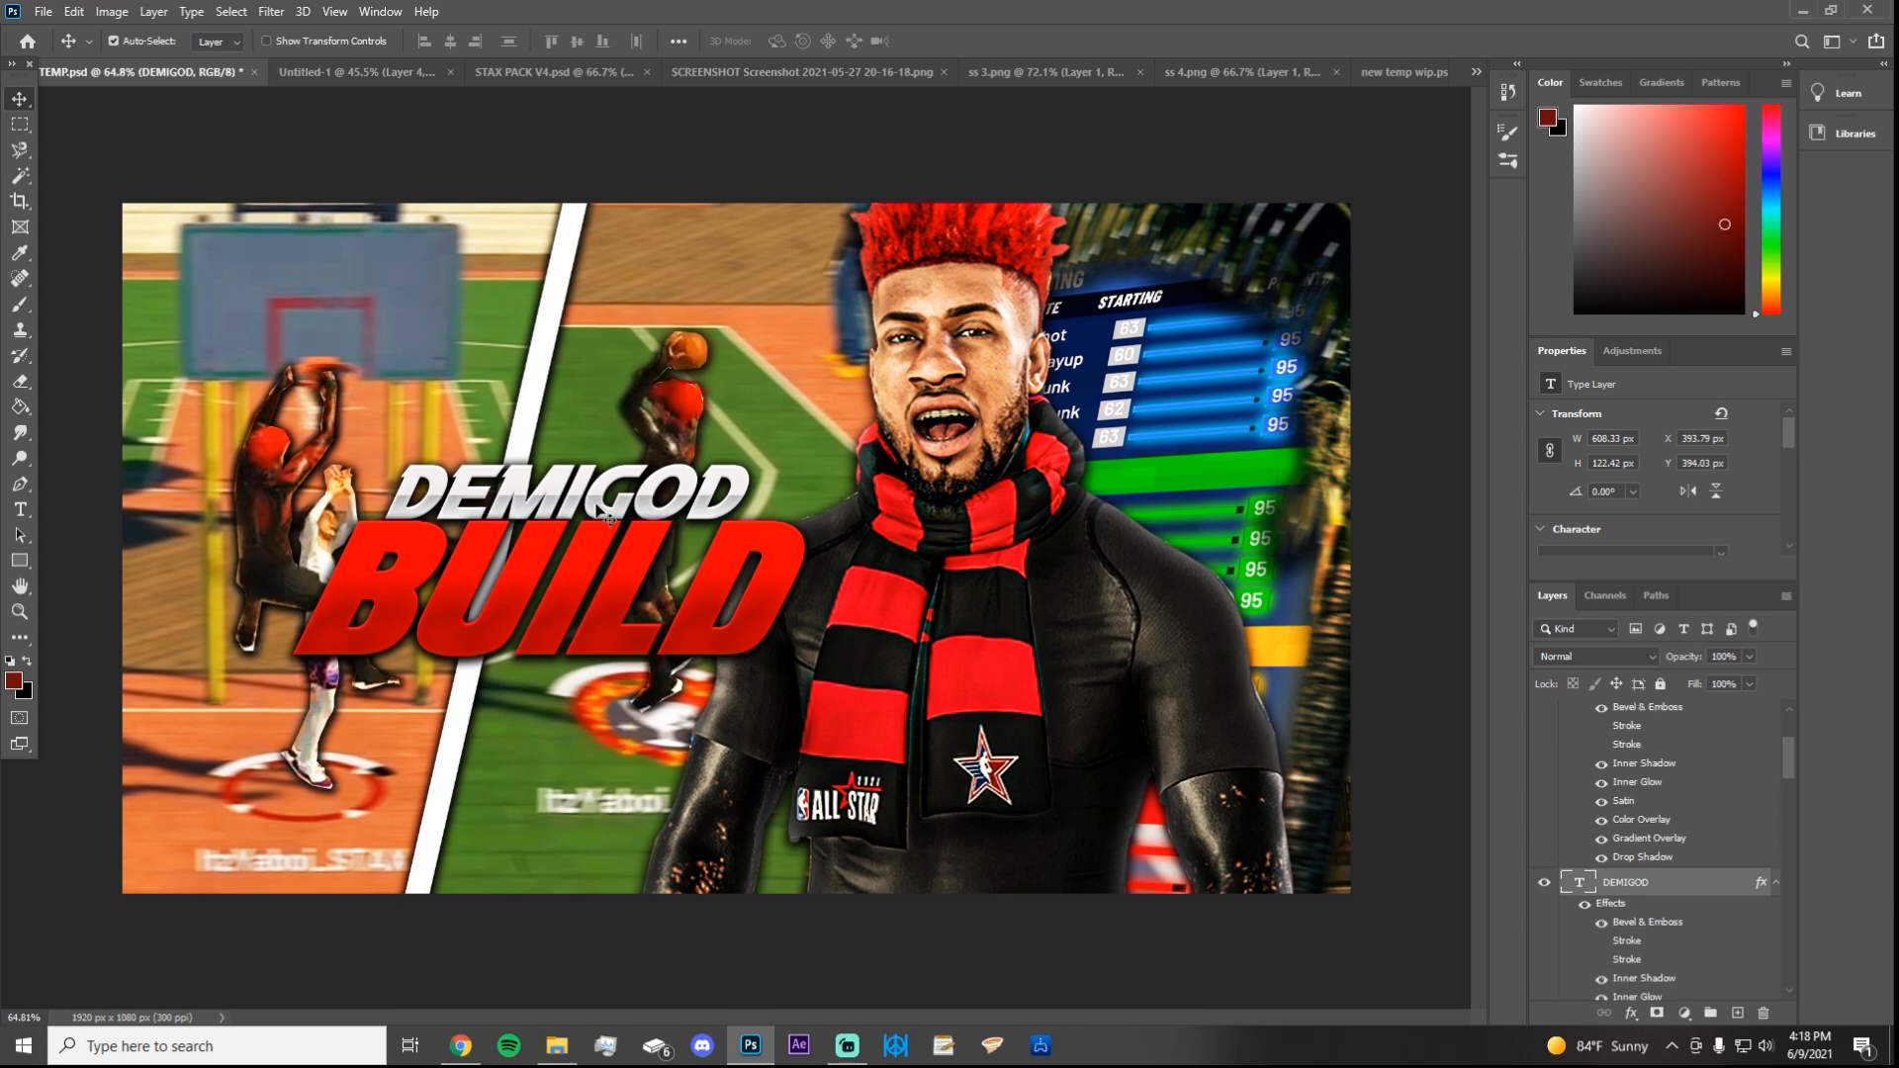
left_click(591, 600)
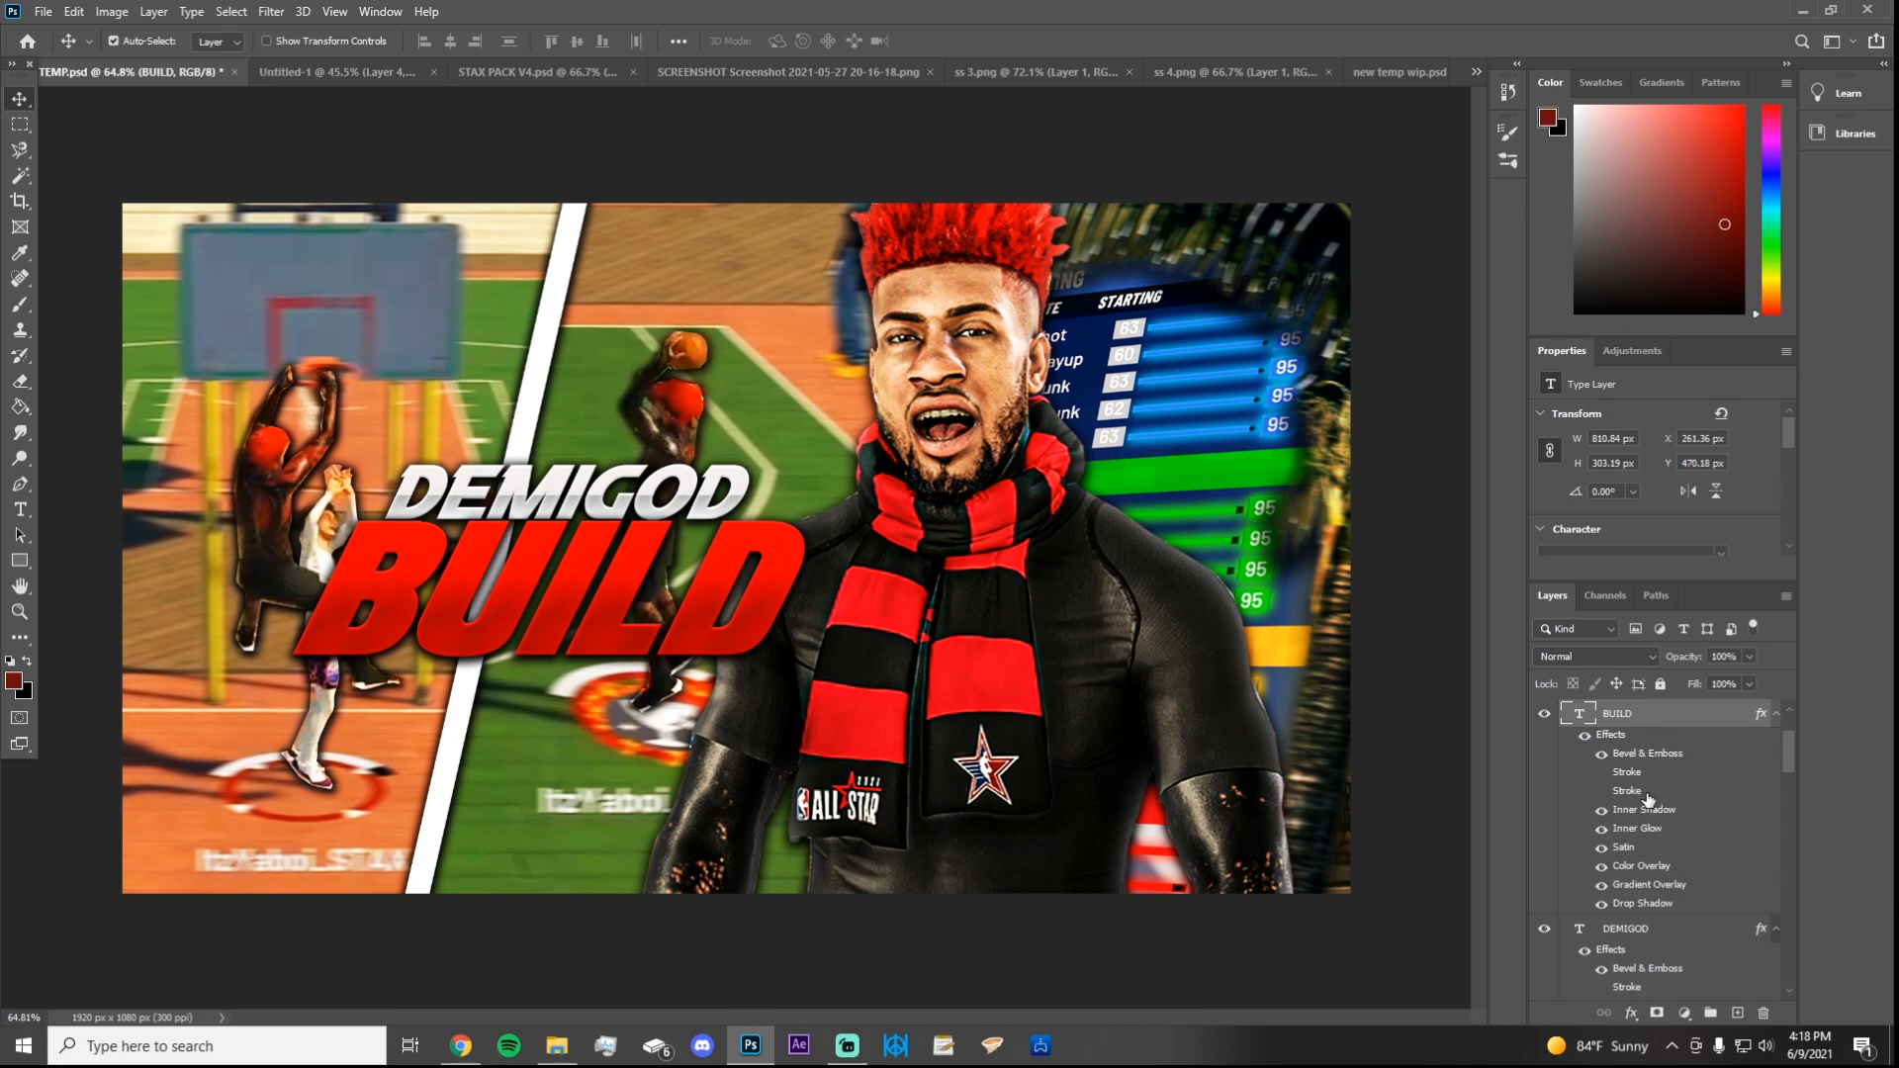
left_click(1665, 936, "shift")
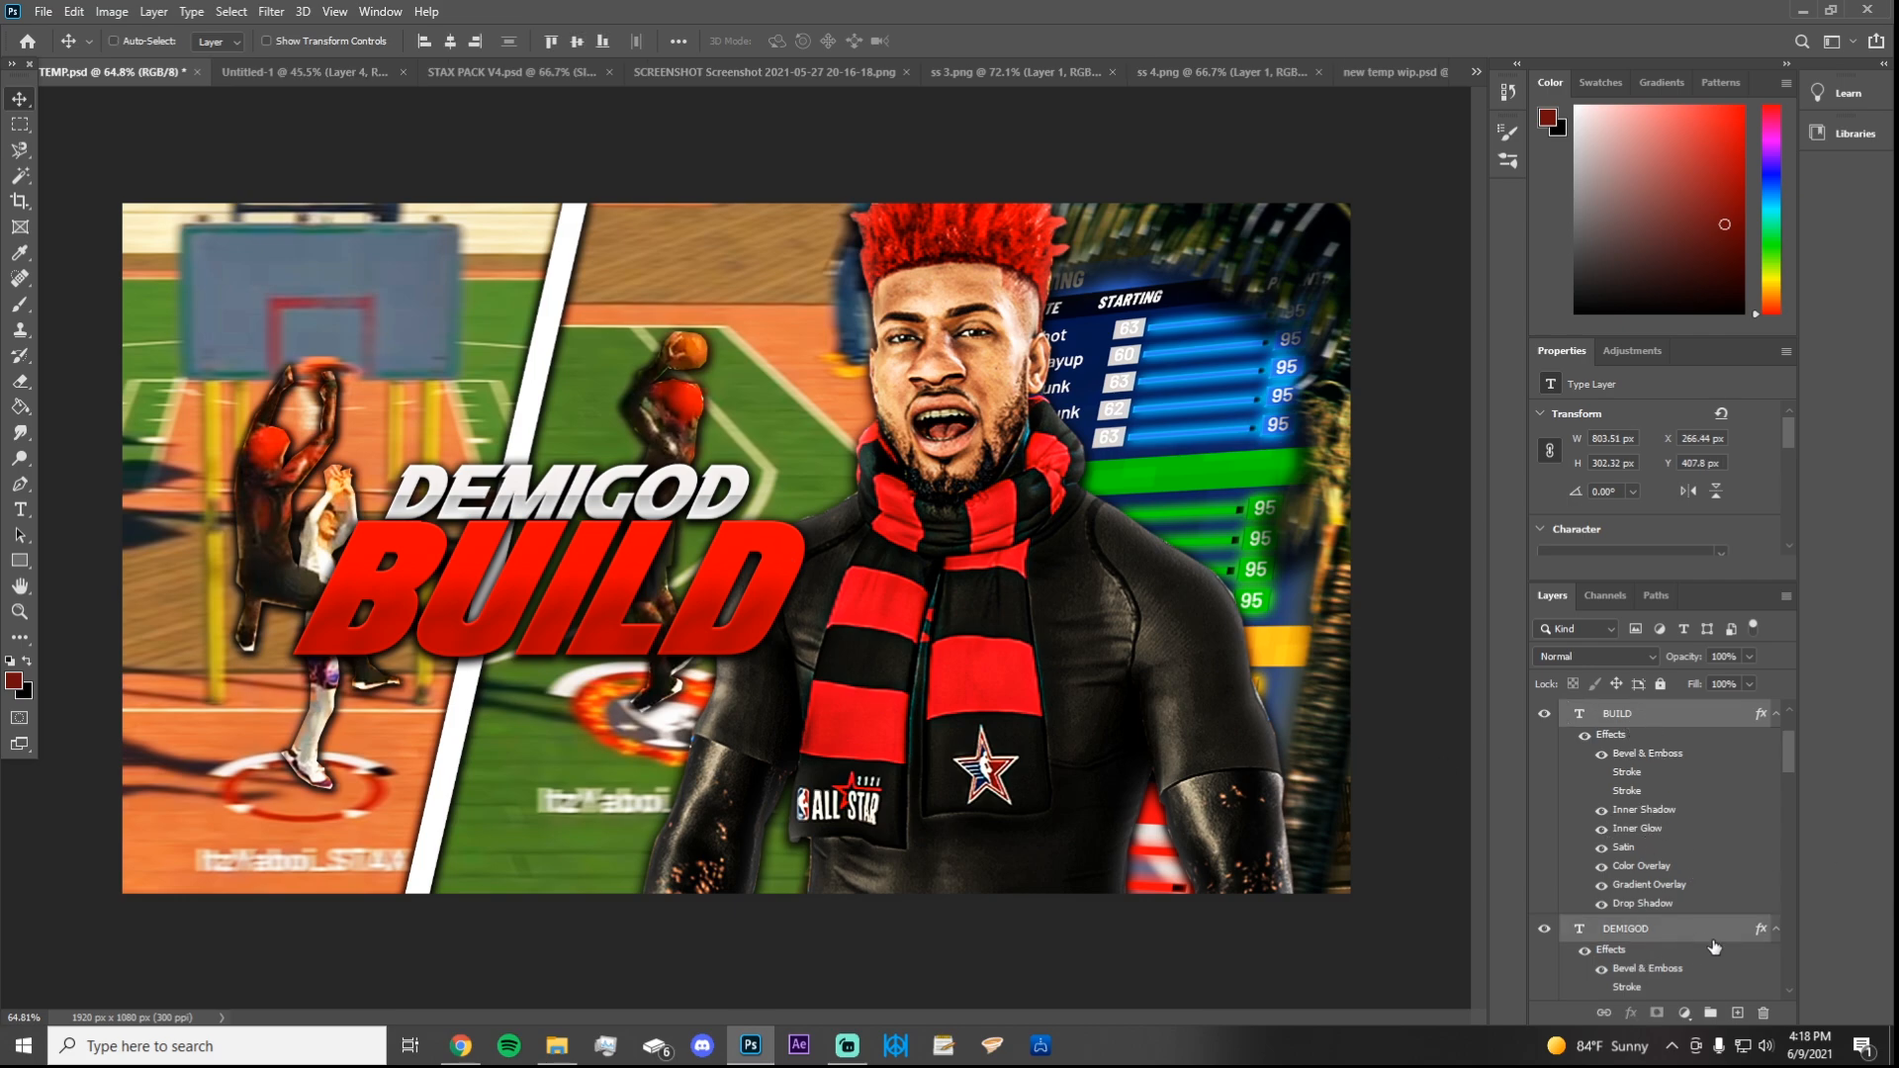
right_click(1671, 716)
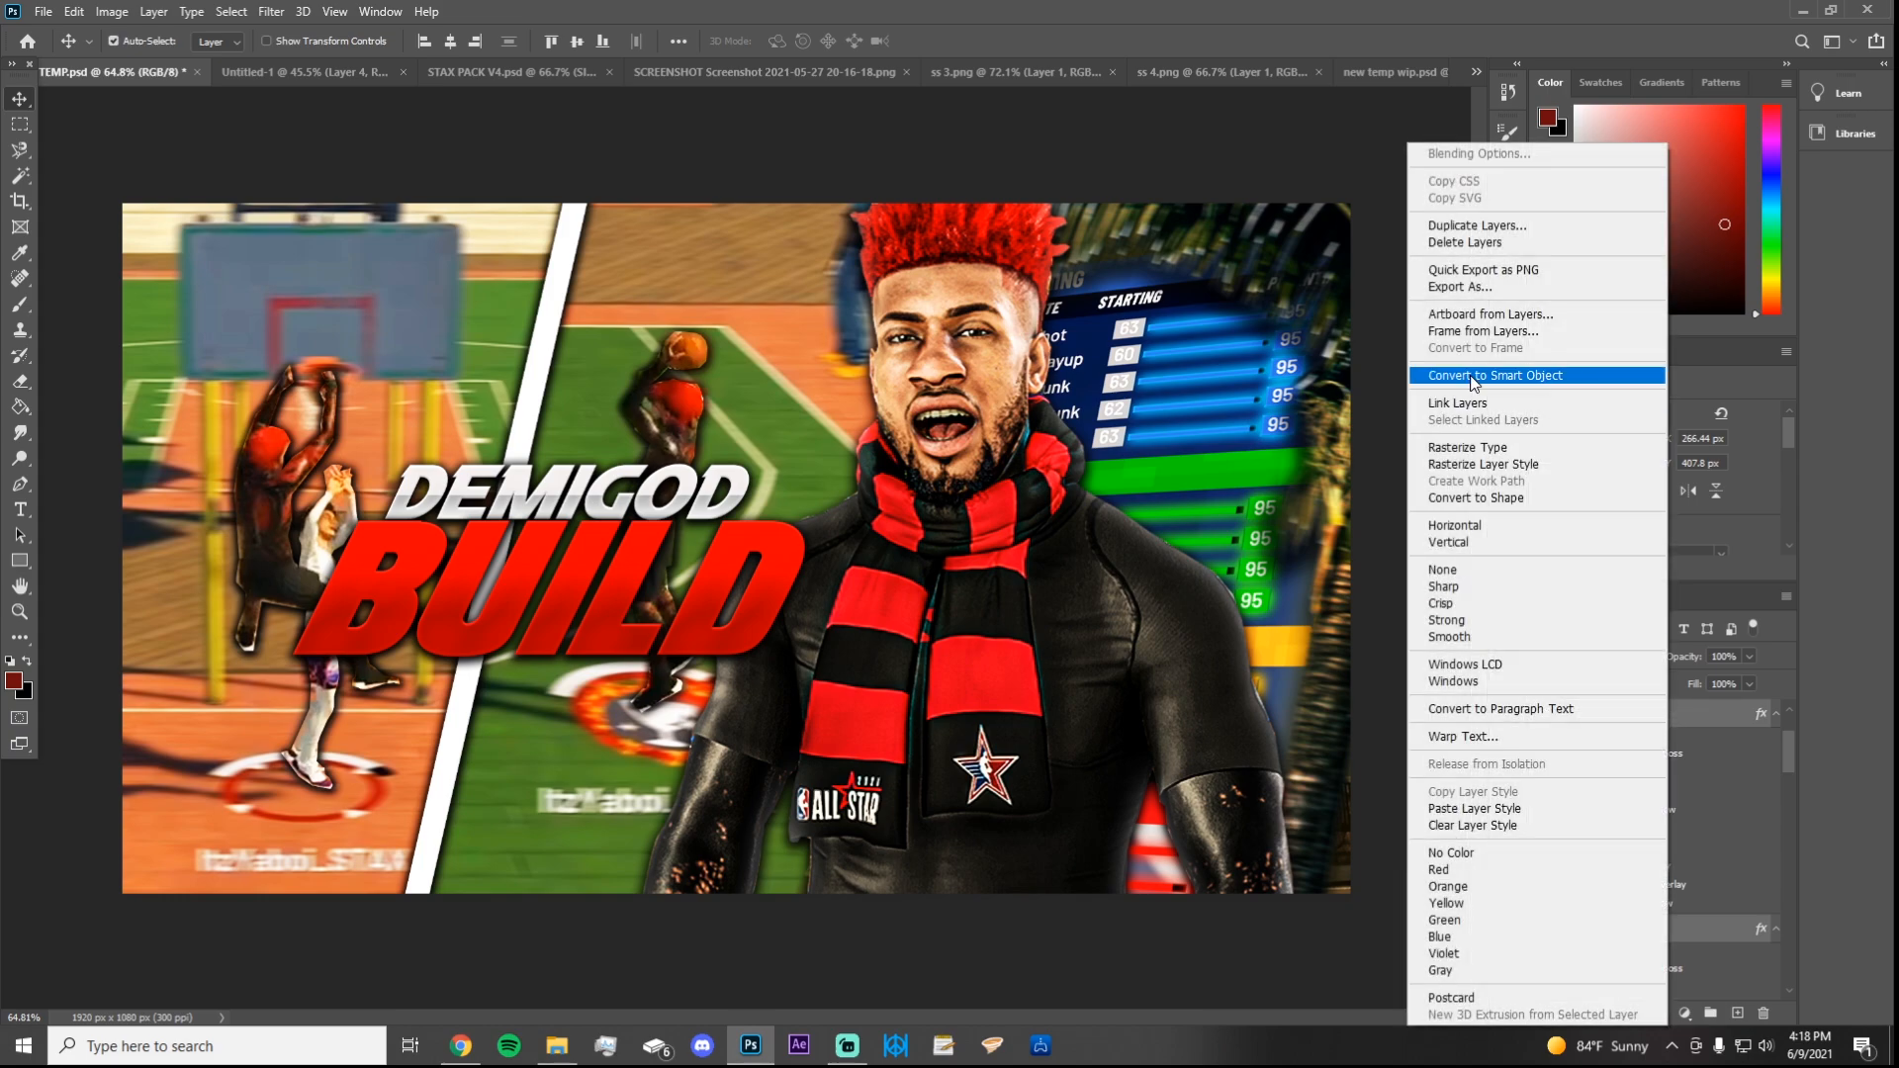
key("Escape")
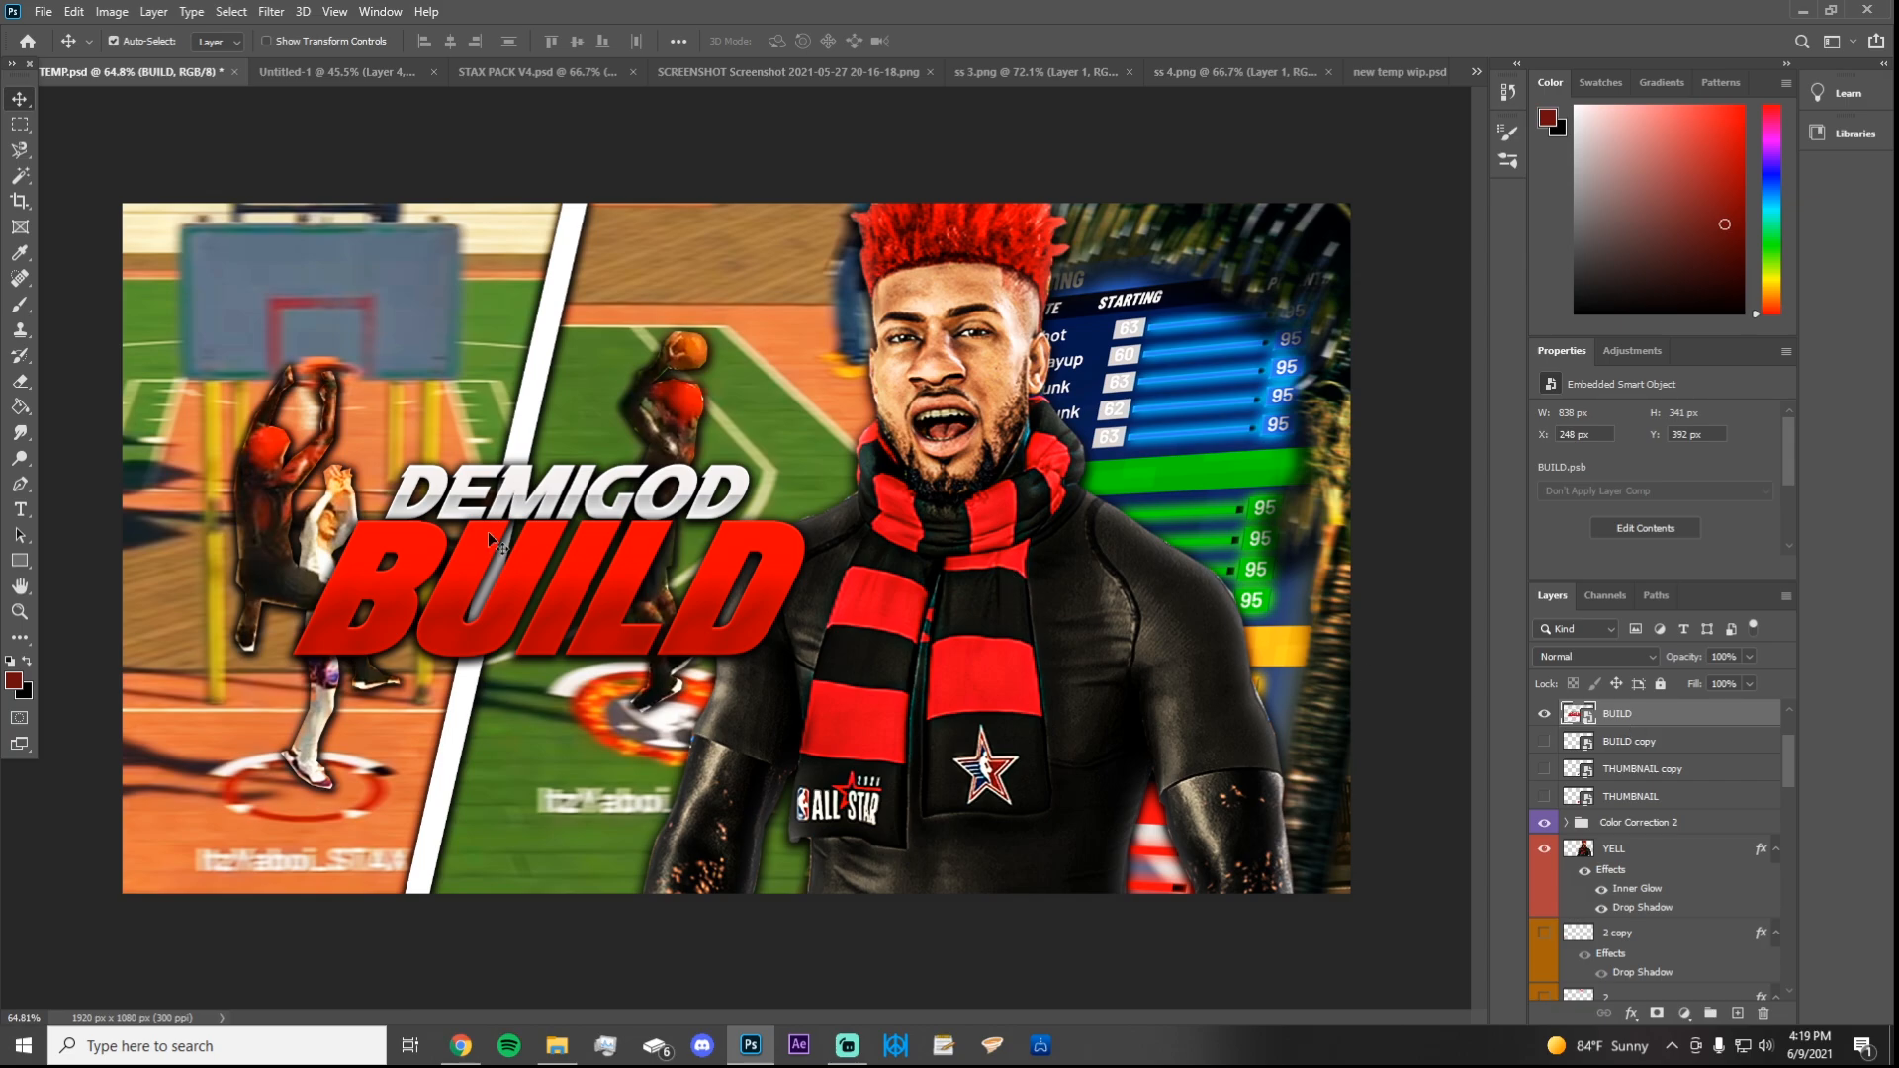
left_click_drag(553, 565, 1039, 754)
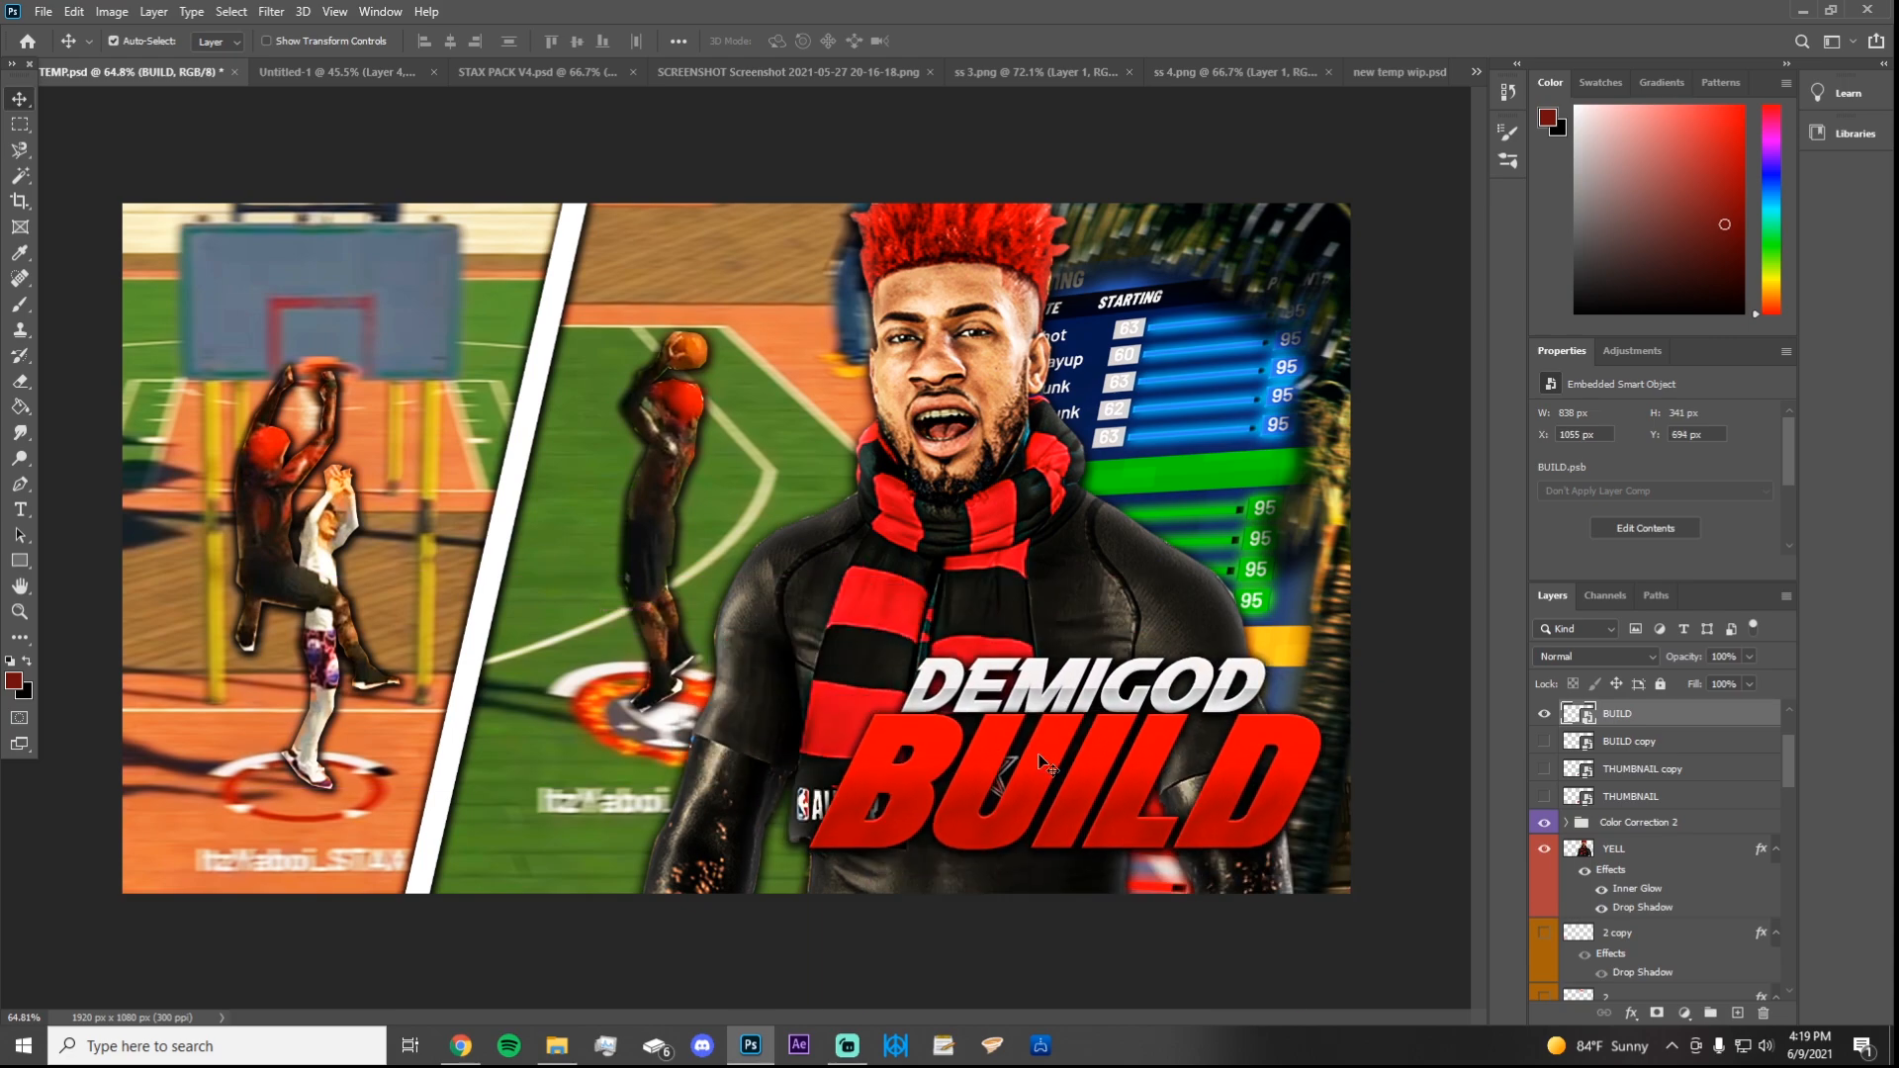
Step: Warp the DEMIGOD BUILD smart object with the Arch preset after trying Arc, Arc Lower and Arc Upper
key("ctrl+t")
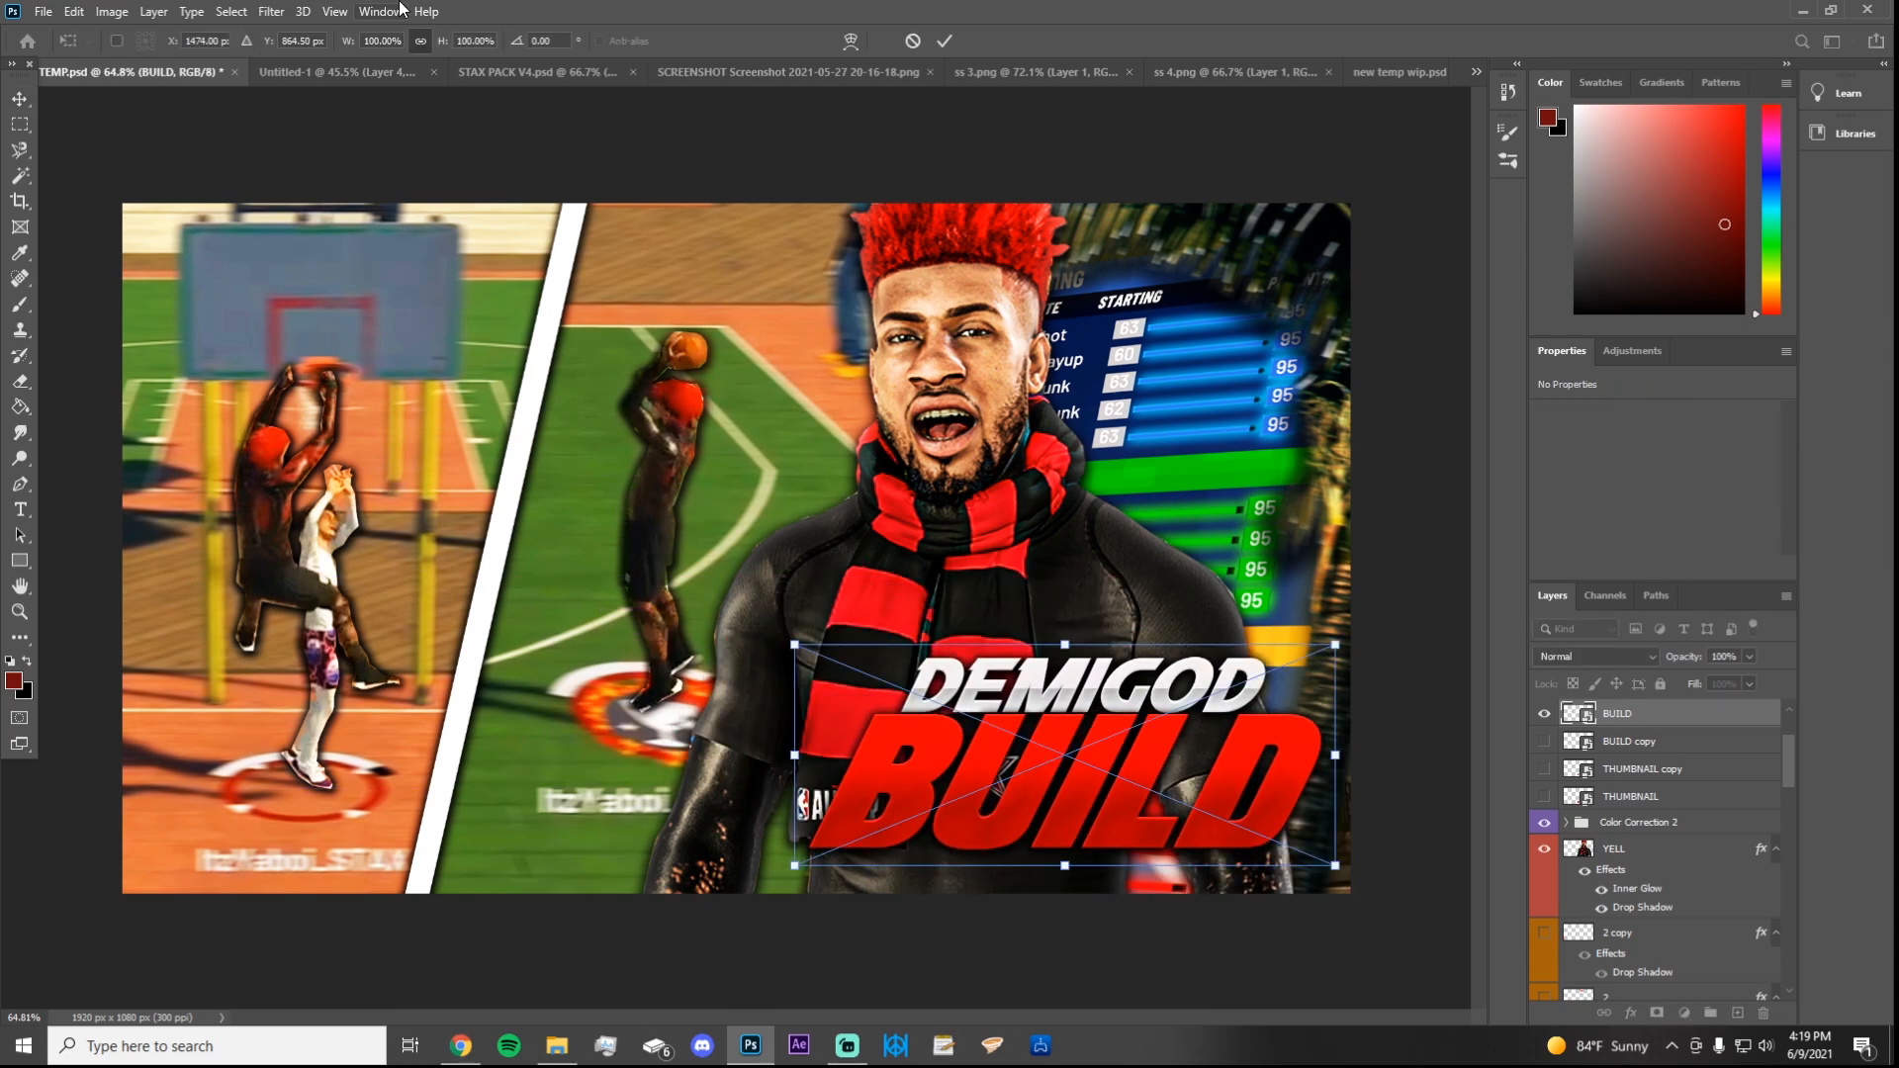
left_click(850, 40)
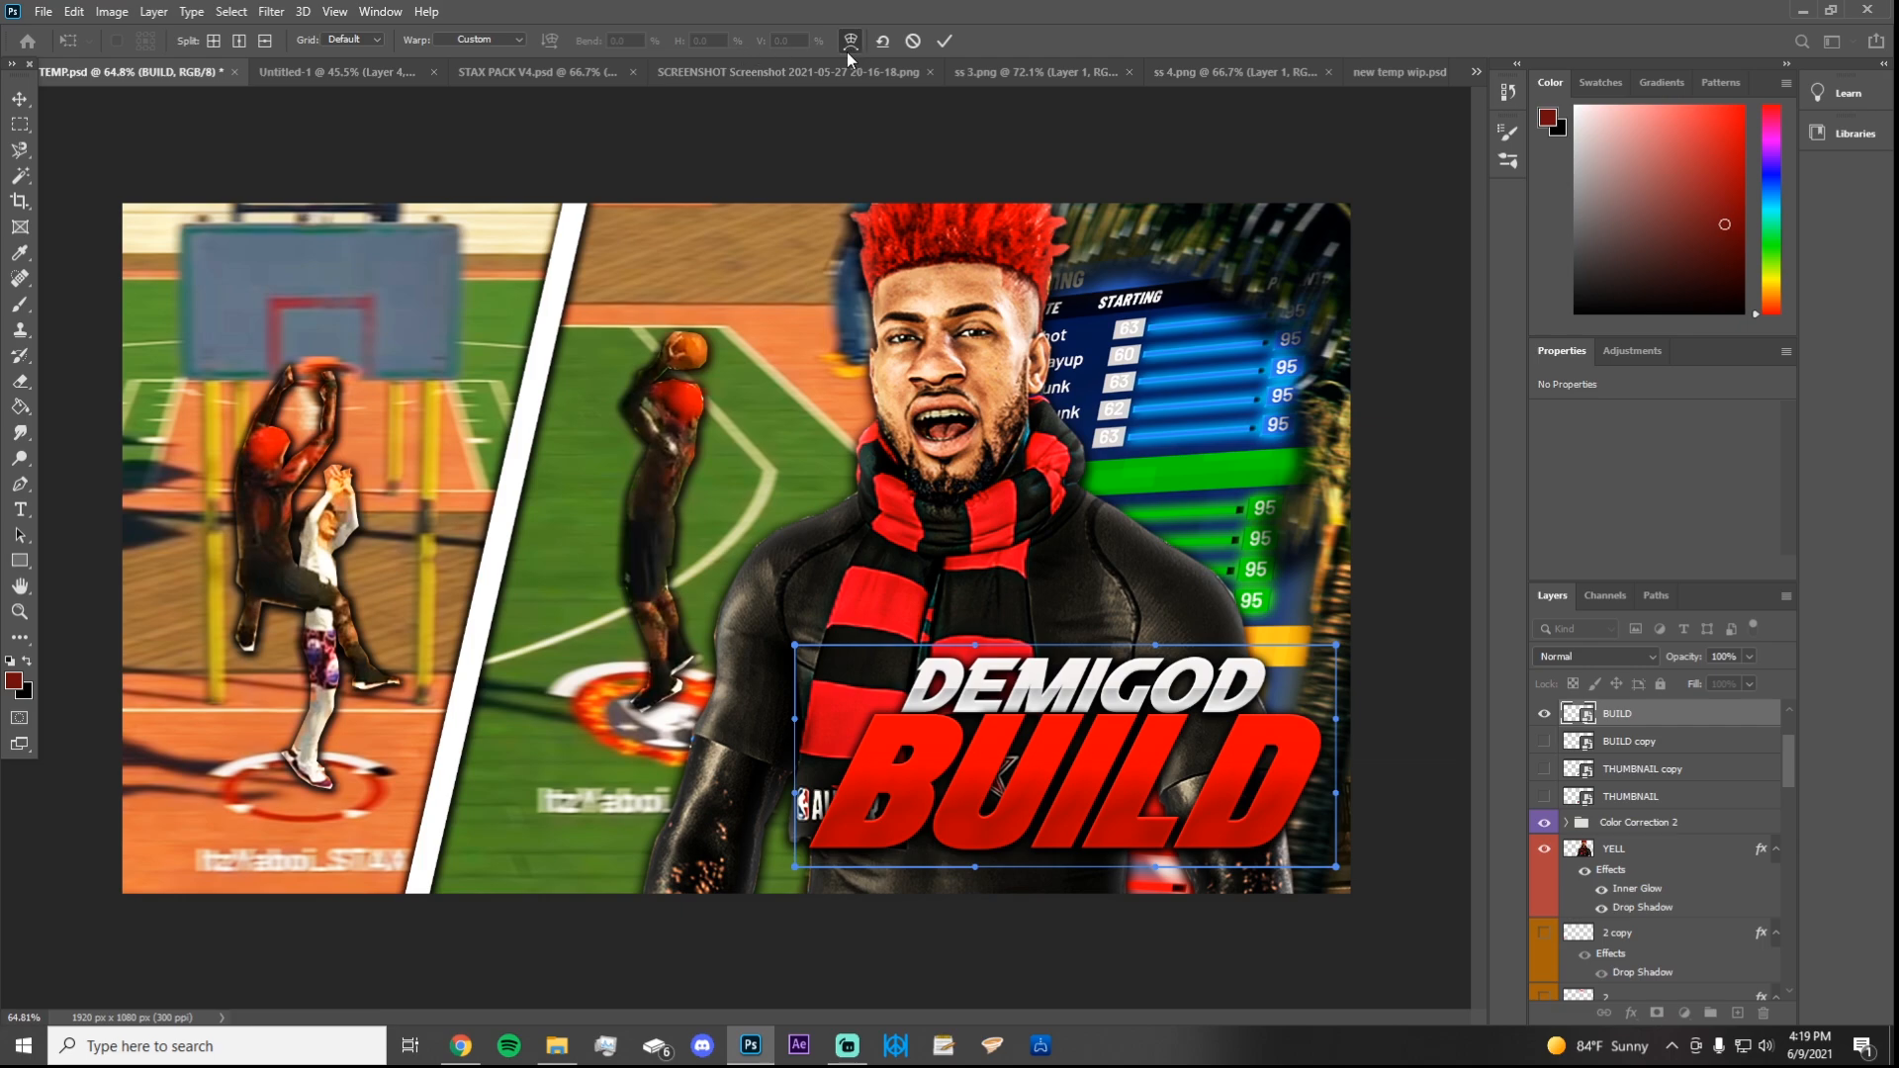
left_click(467, 41)
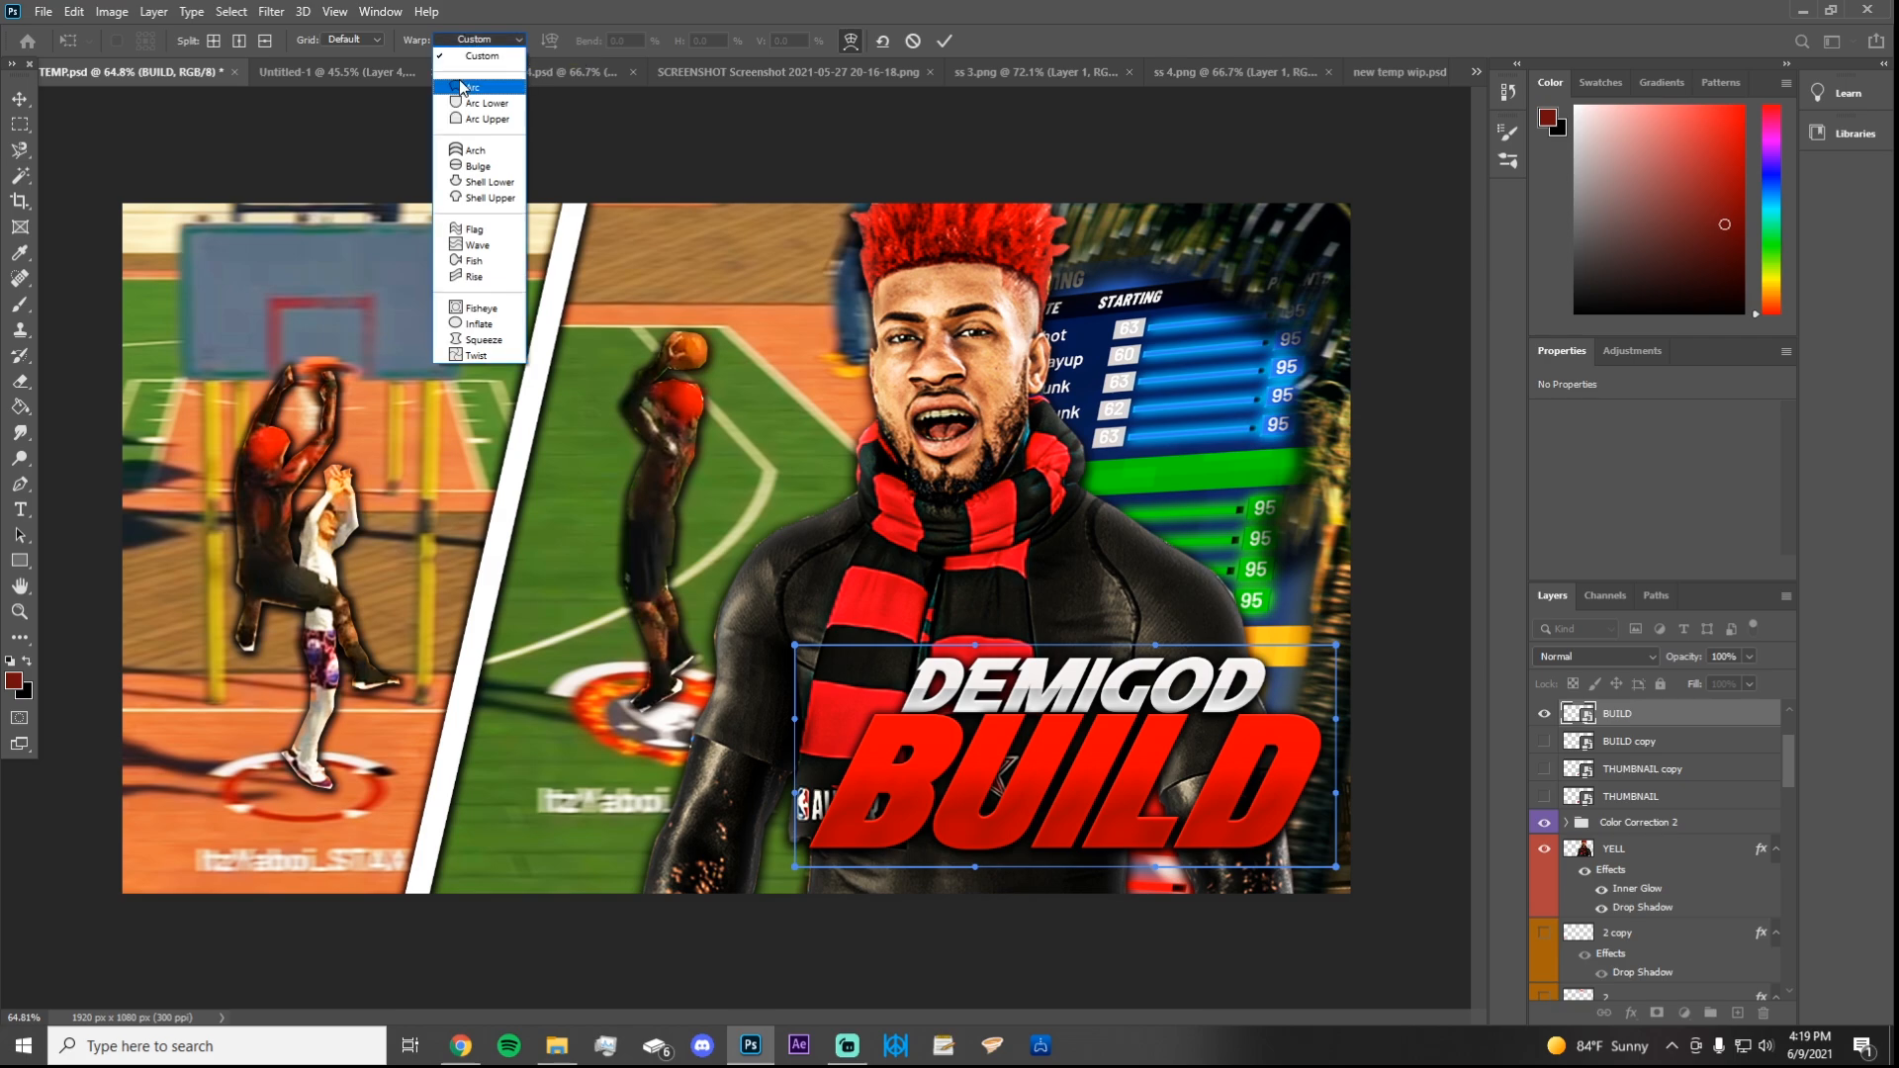
left_click(462, 88)
left_click(484, 38)
left_click(479, 101)
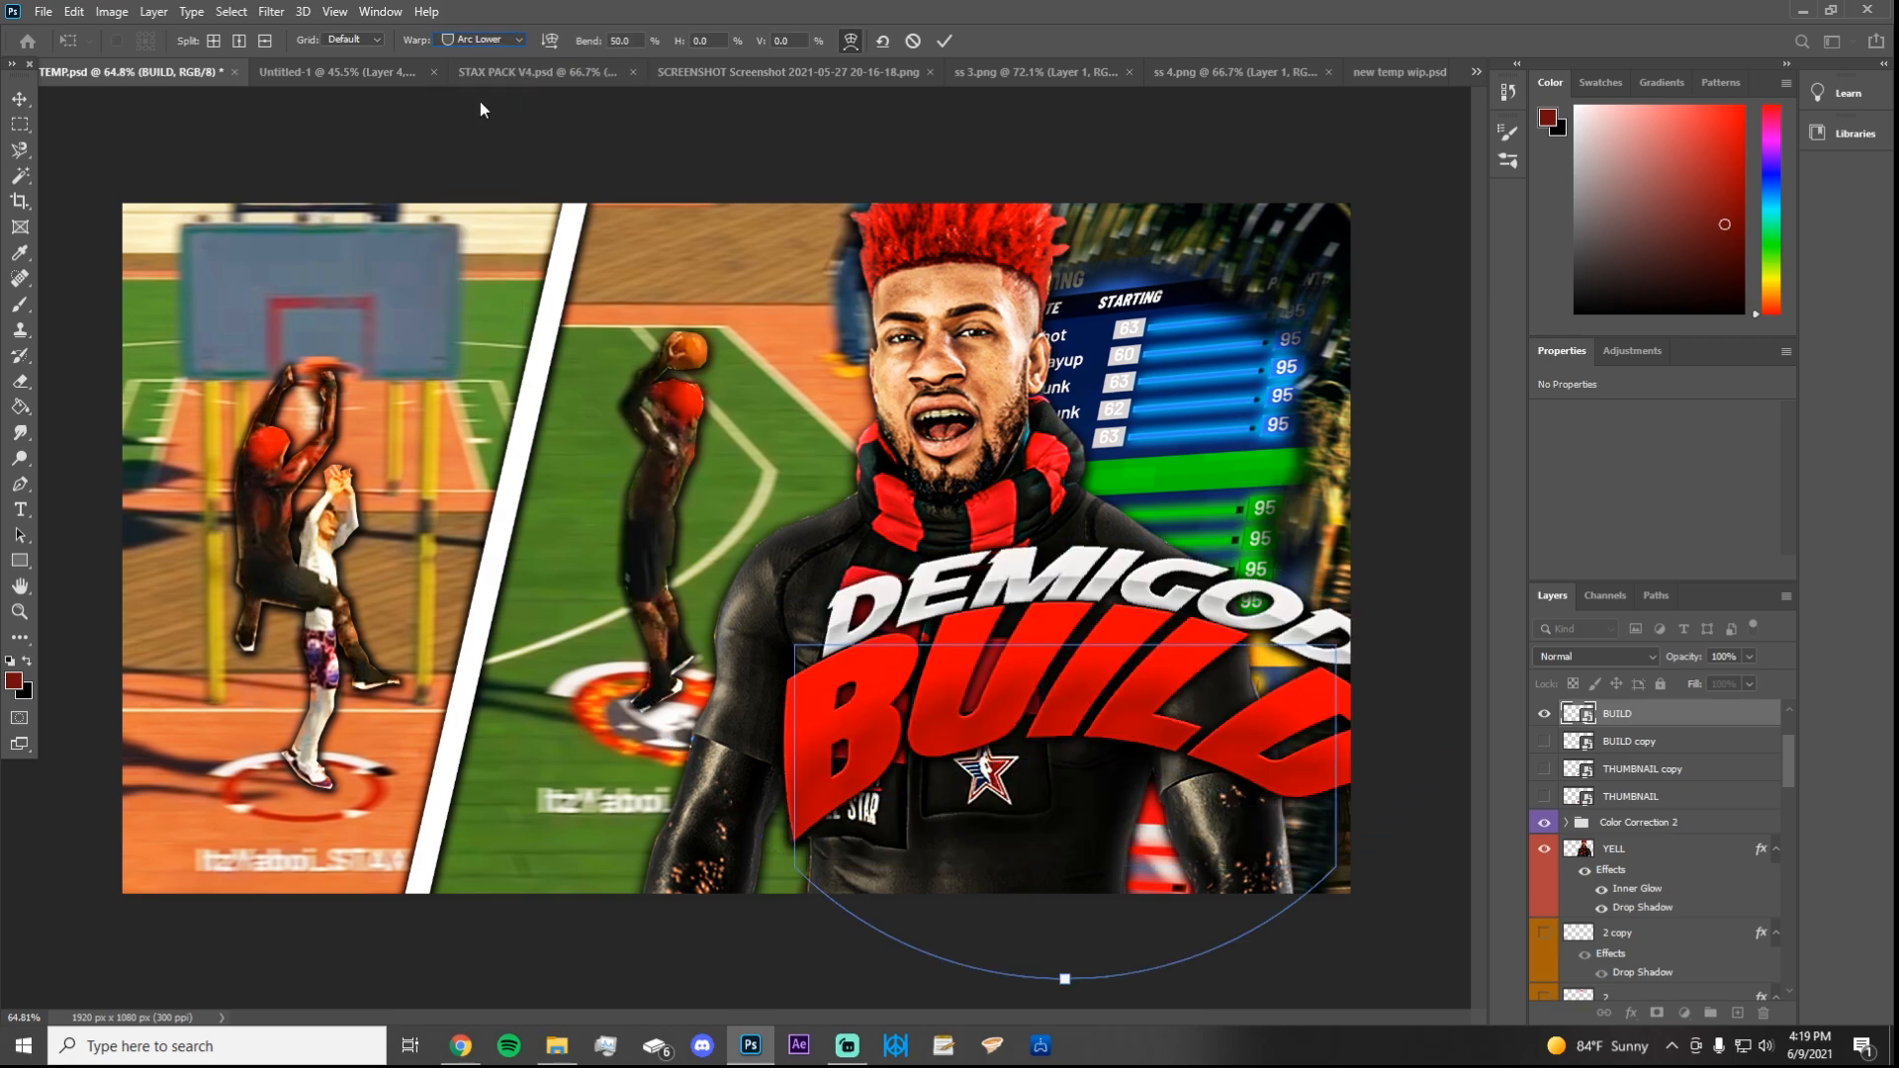
left_click(473, 39)
left_click(478, 120)
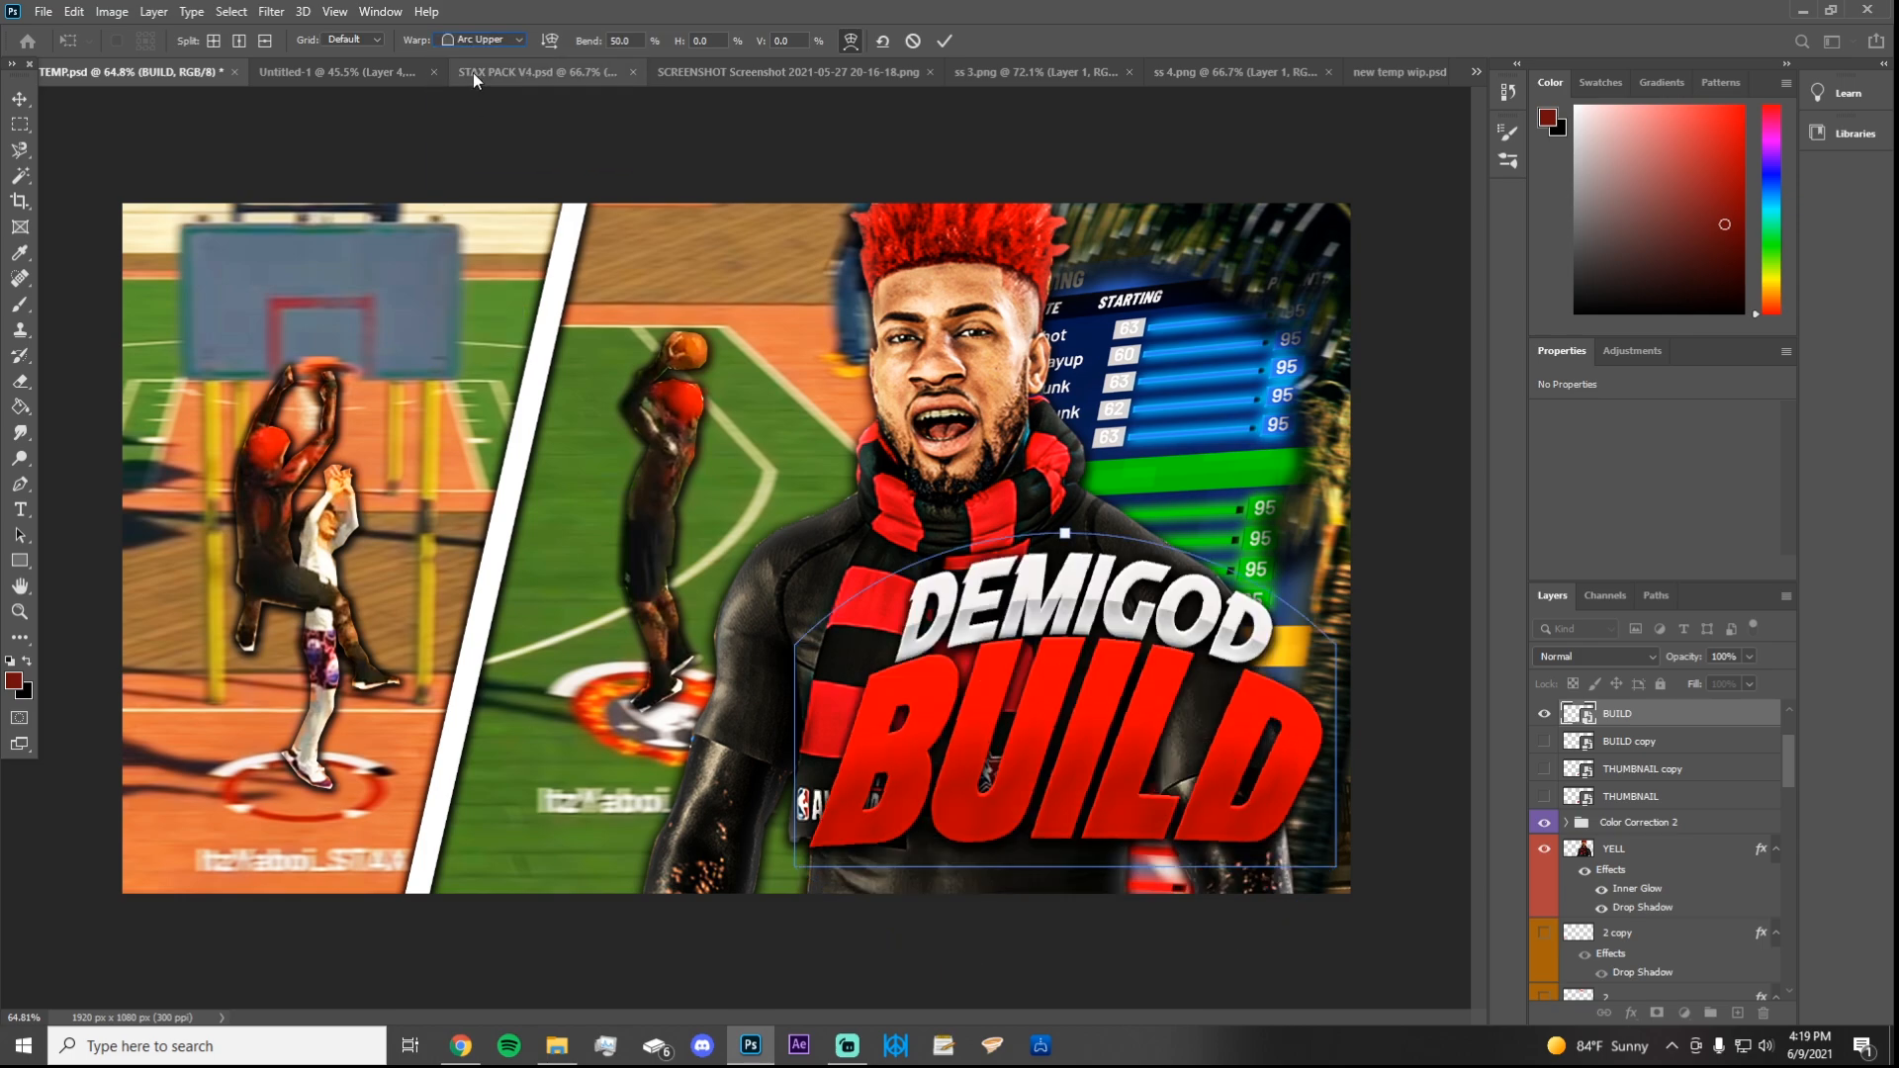
left_click(474, 40)
left_click(470, 148)
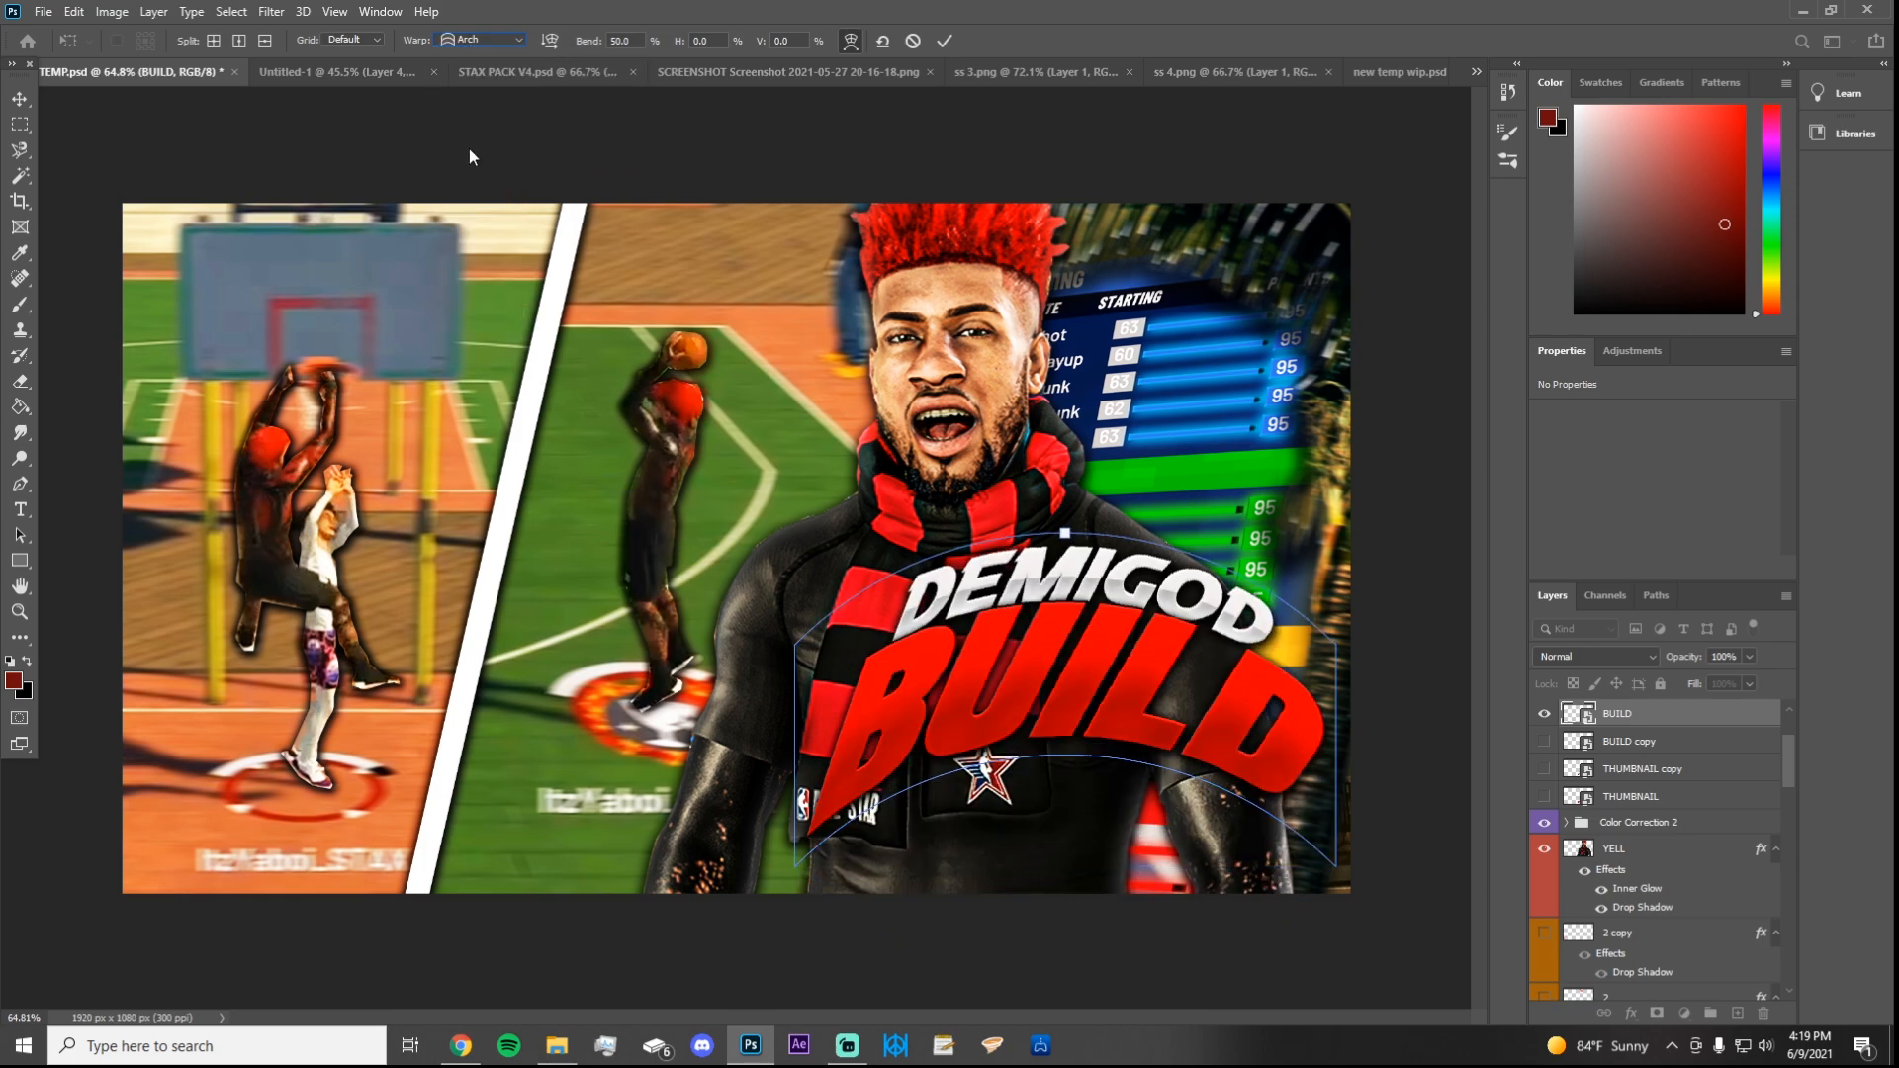
Step: Reduce the Arch bend to a slight curve, apply the warp and nudge the DEMIGOD BUILD title slightly upward
left_click(462, 42)
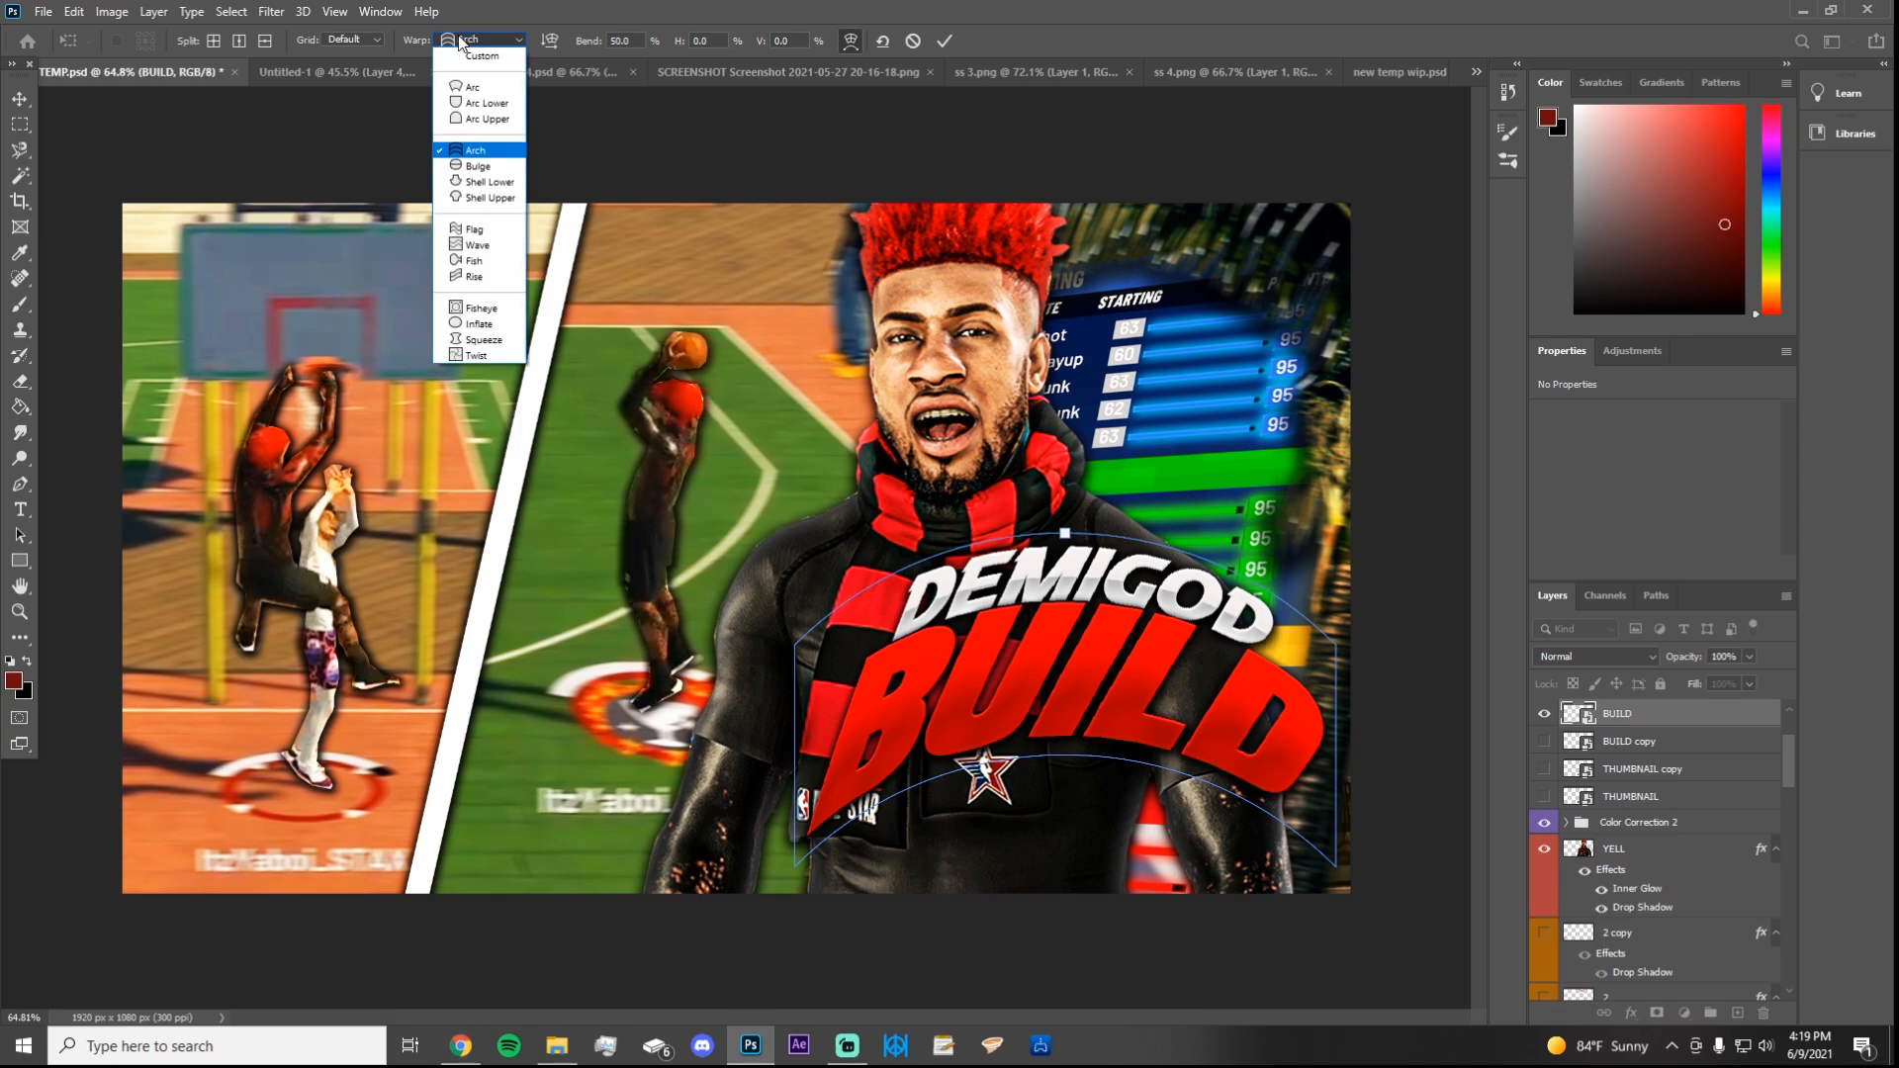
left_click(473, 151)
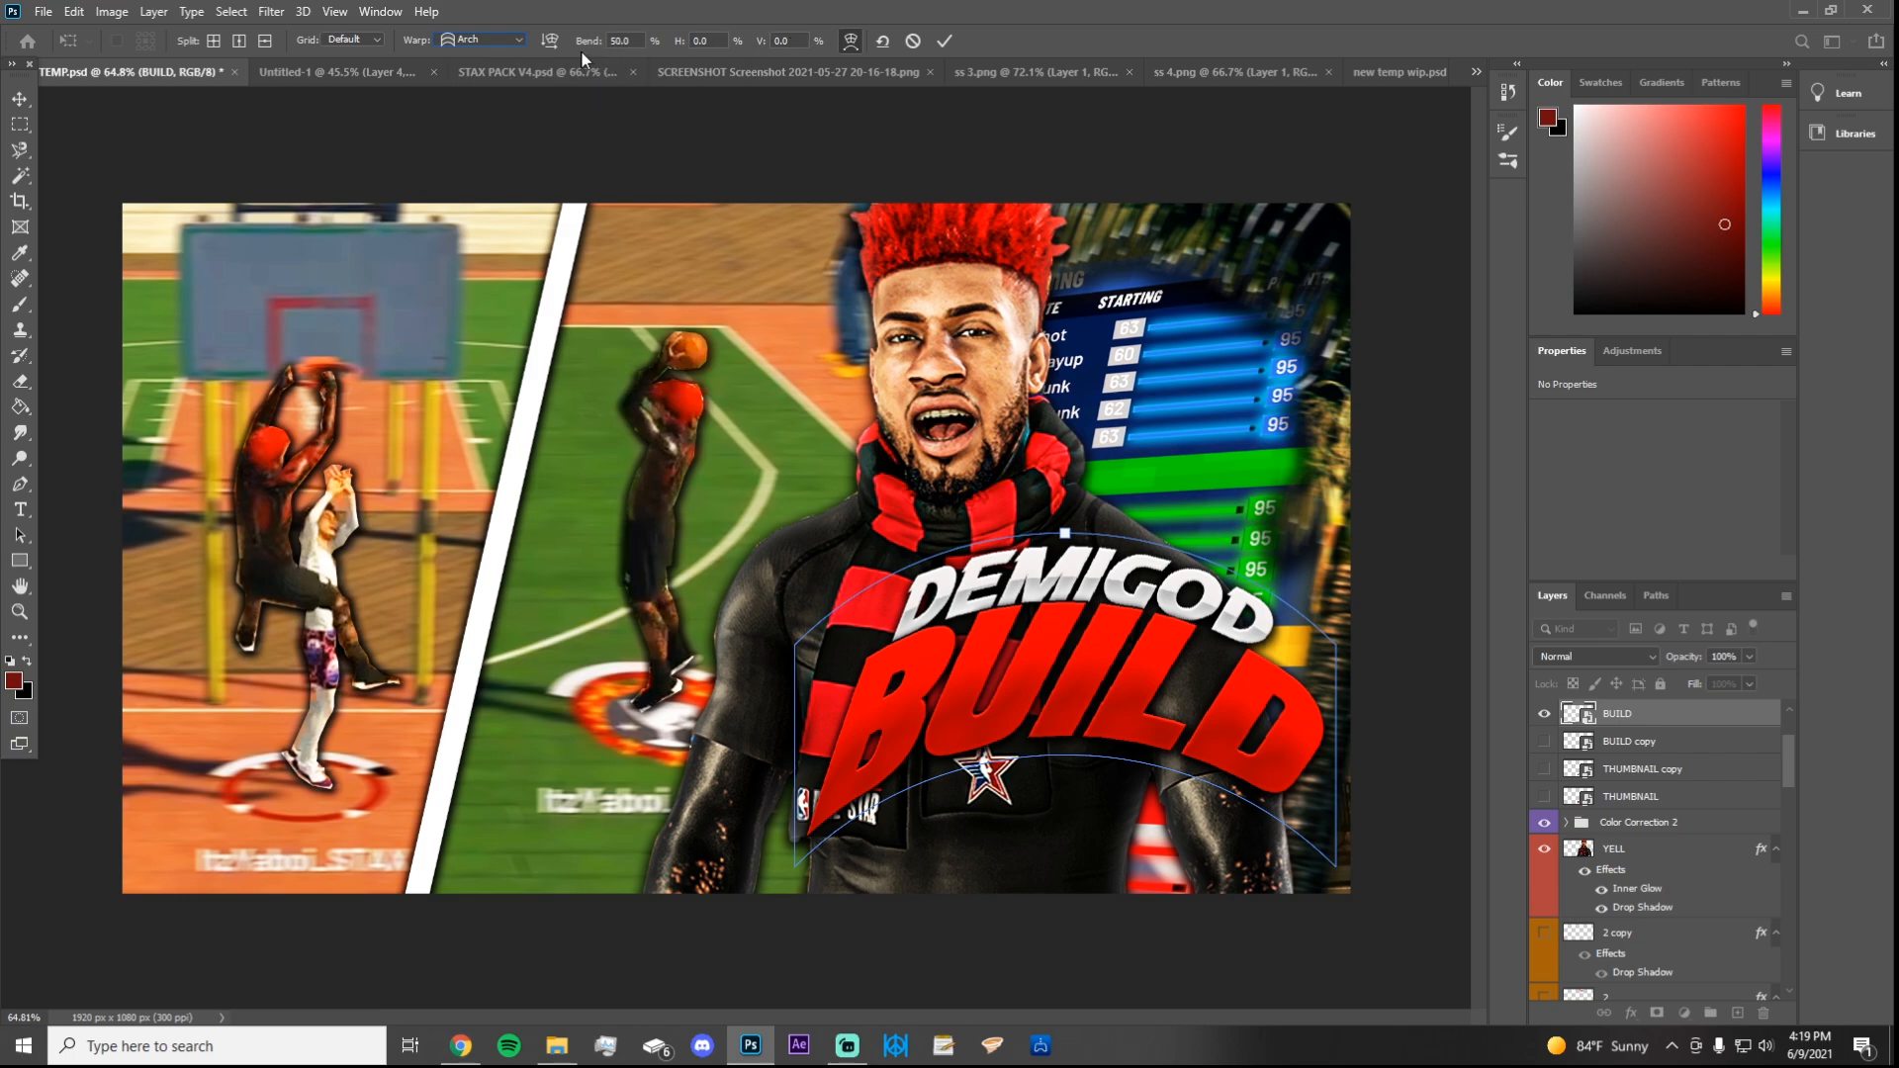
left_click_drag(587, 47, 148, 184)
left_click(945, 40)
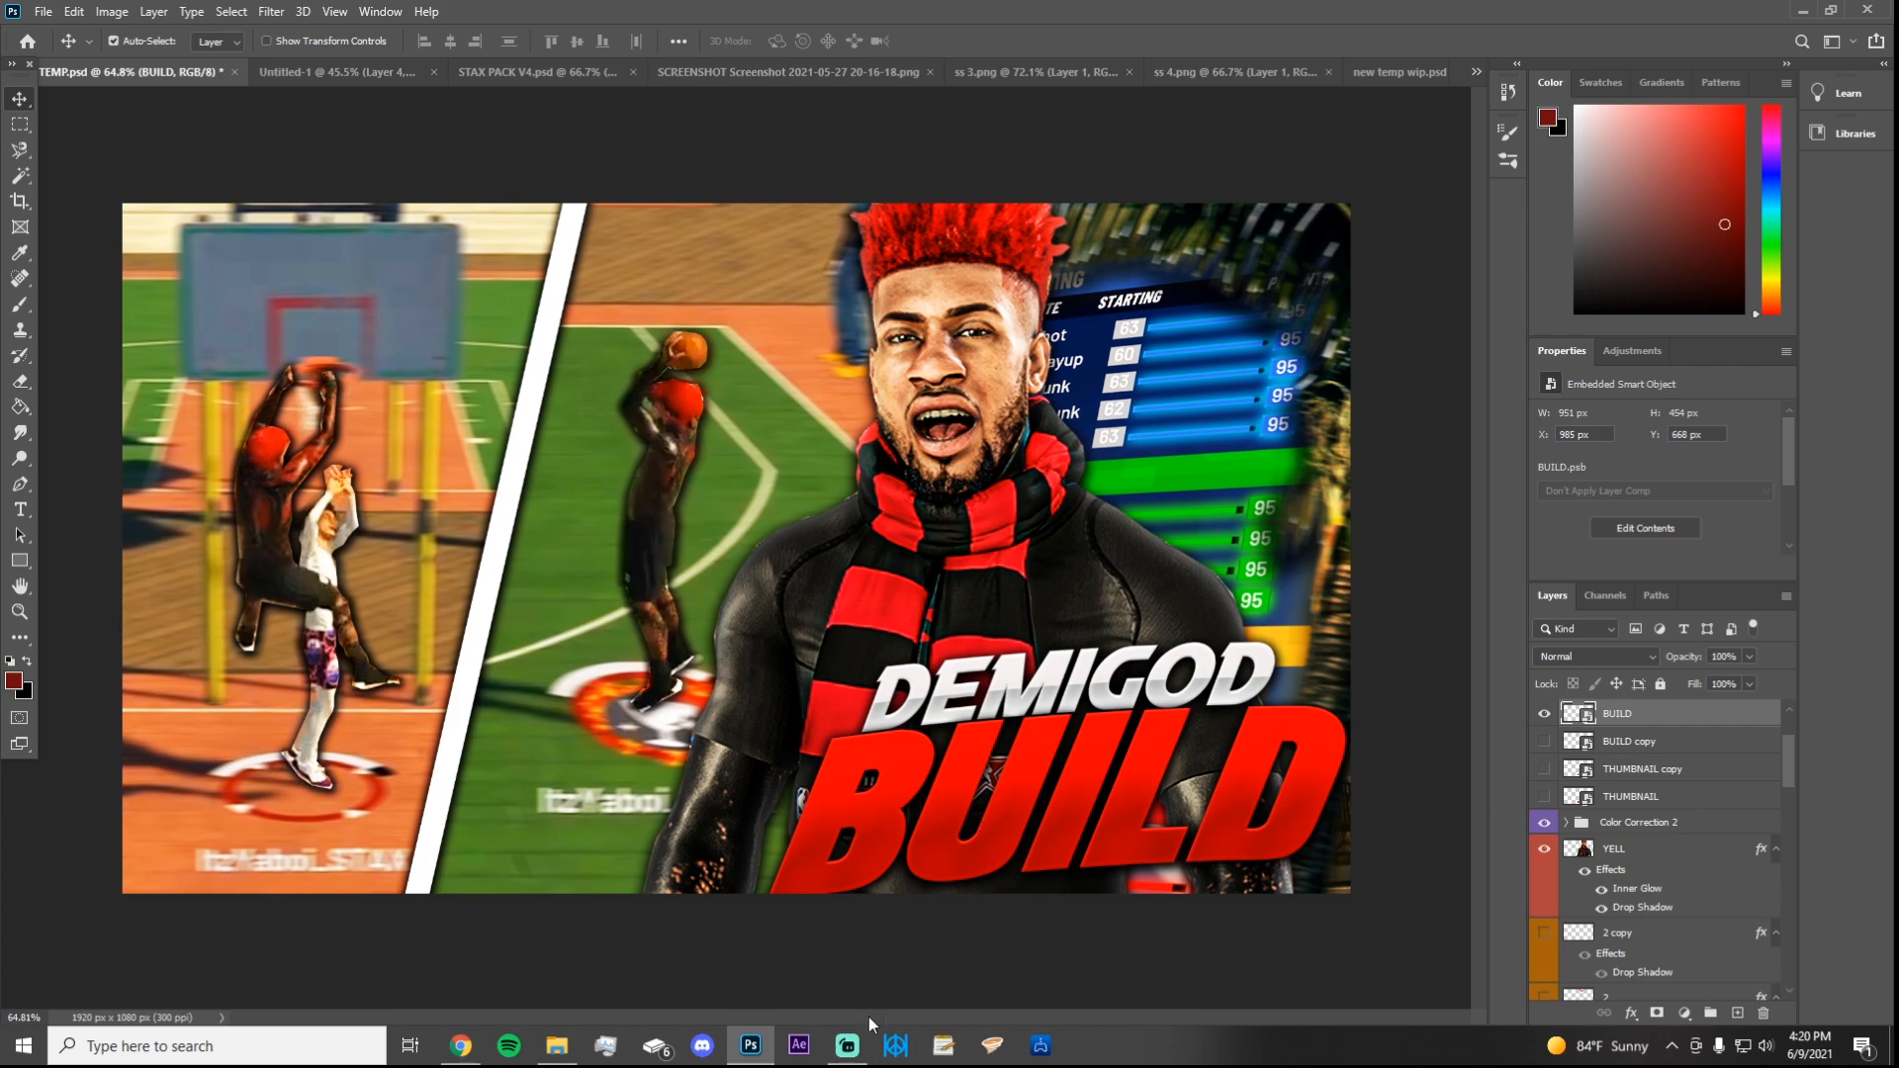
left_click_drag(883, 710, 883, 707)
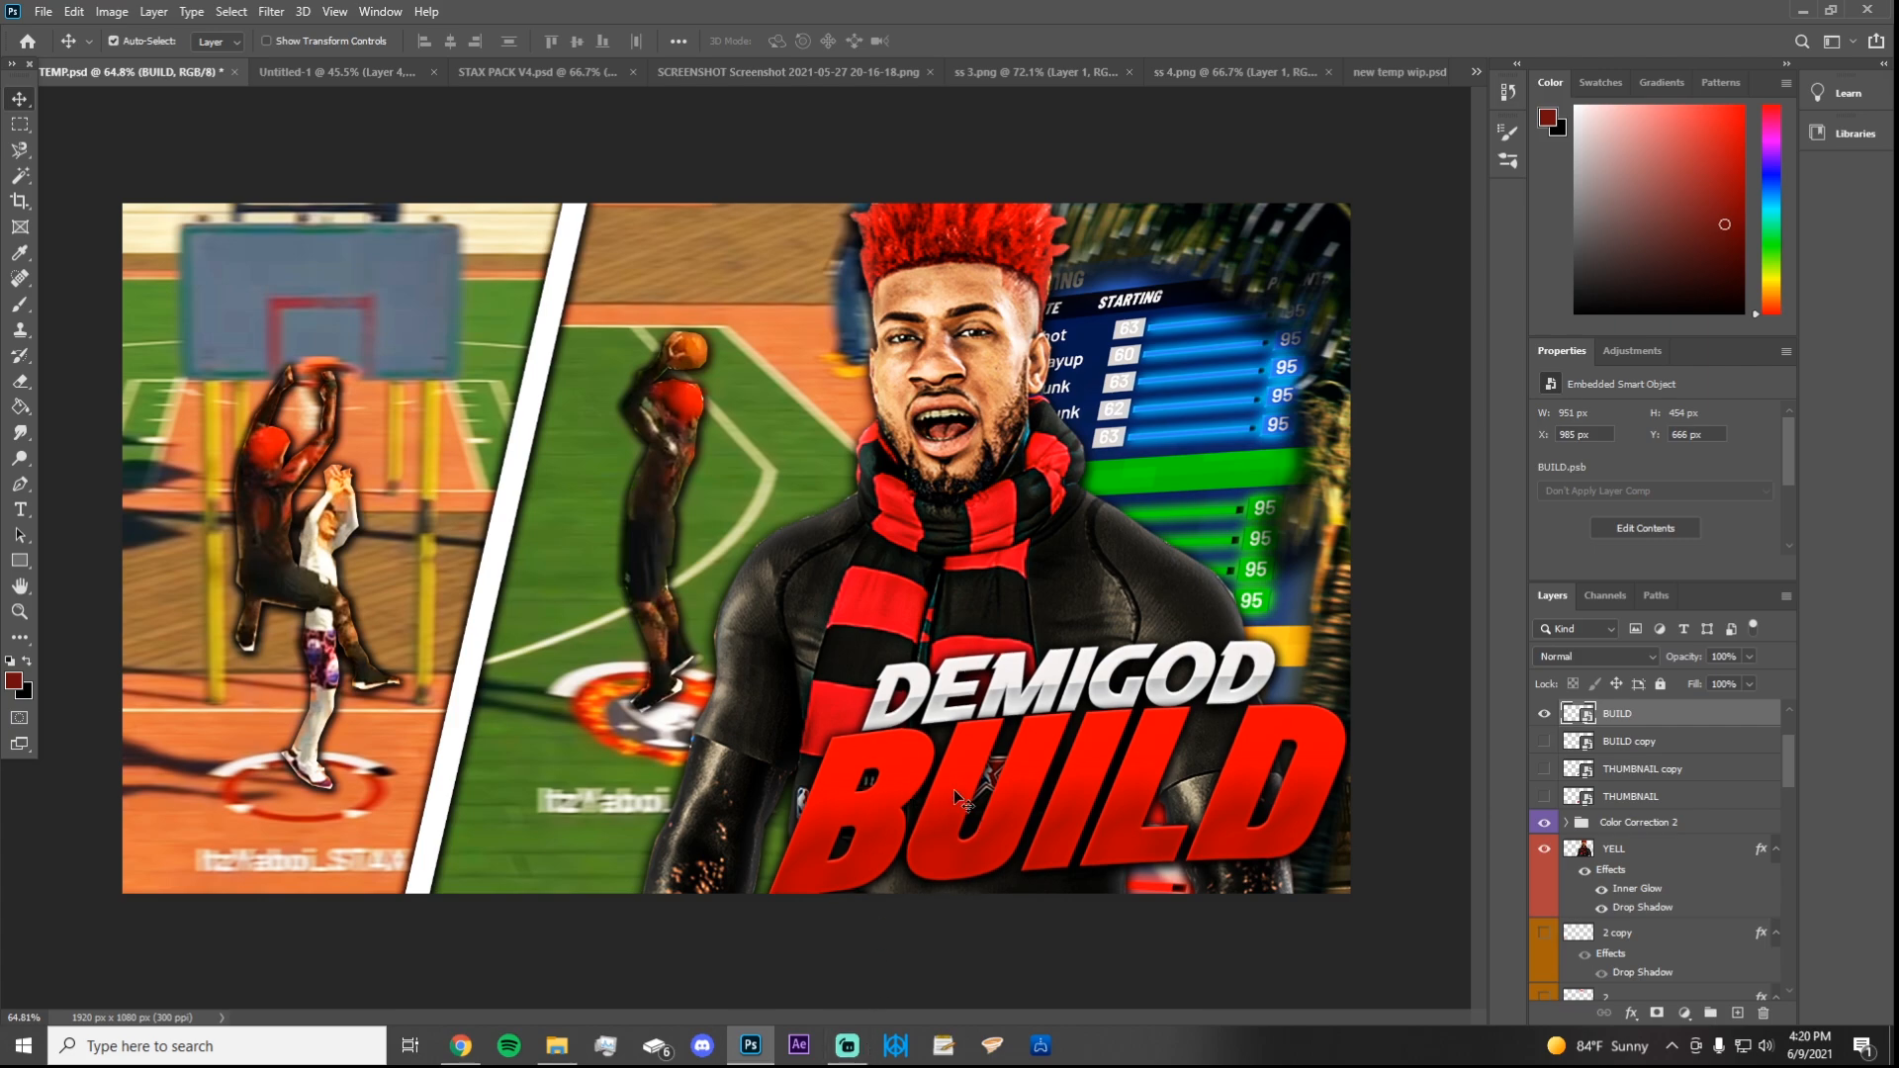
left_click_drag(959, 762, 961, 755)
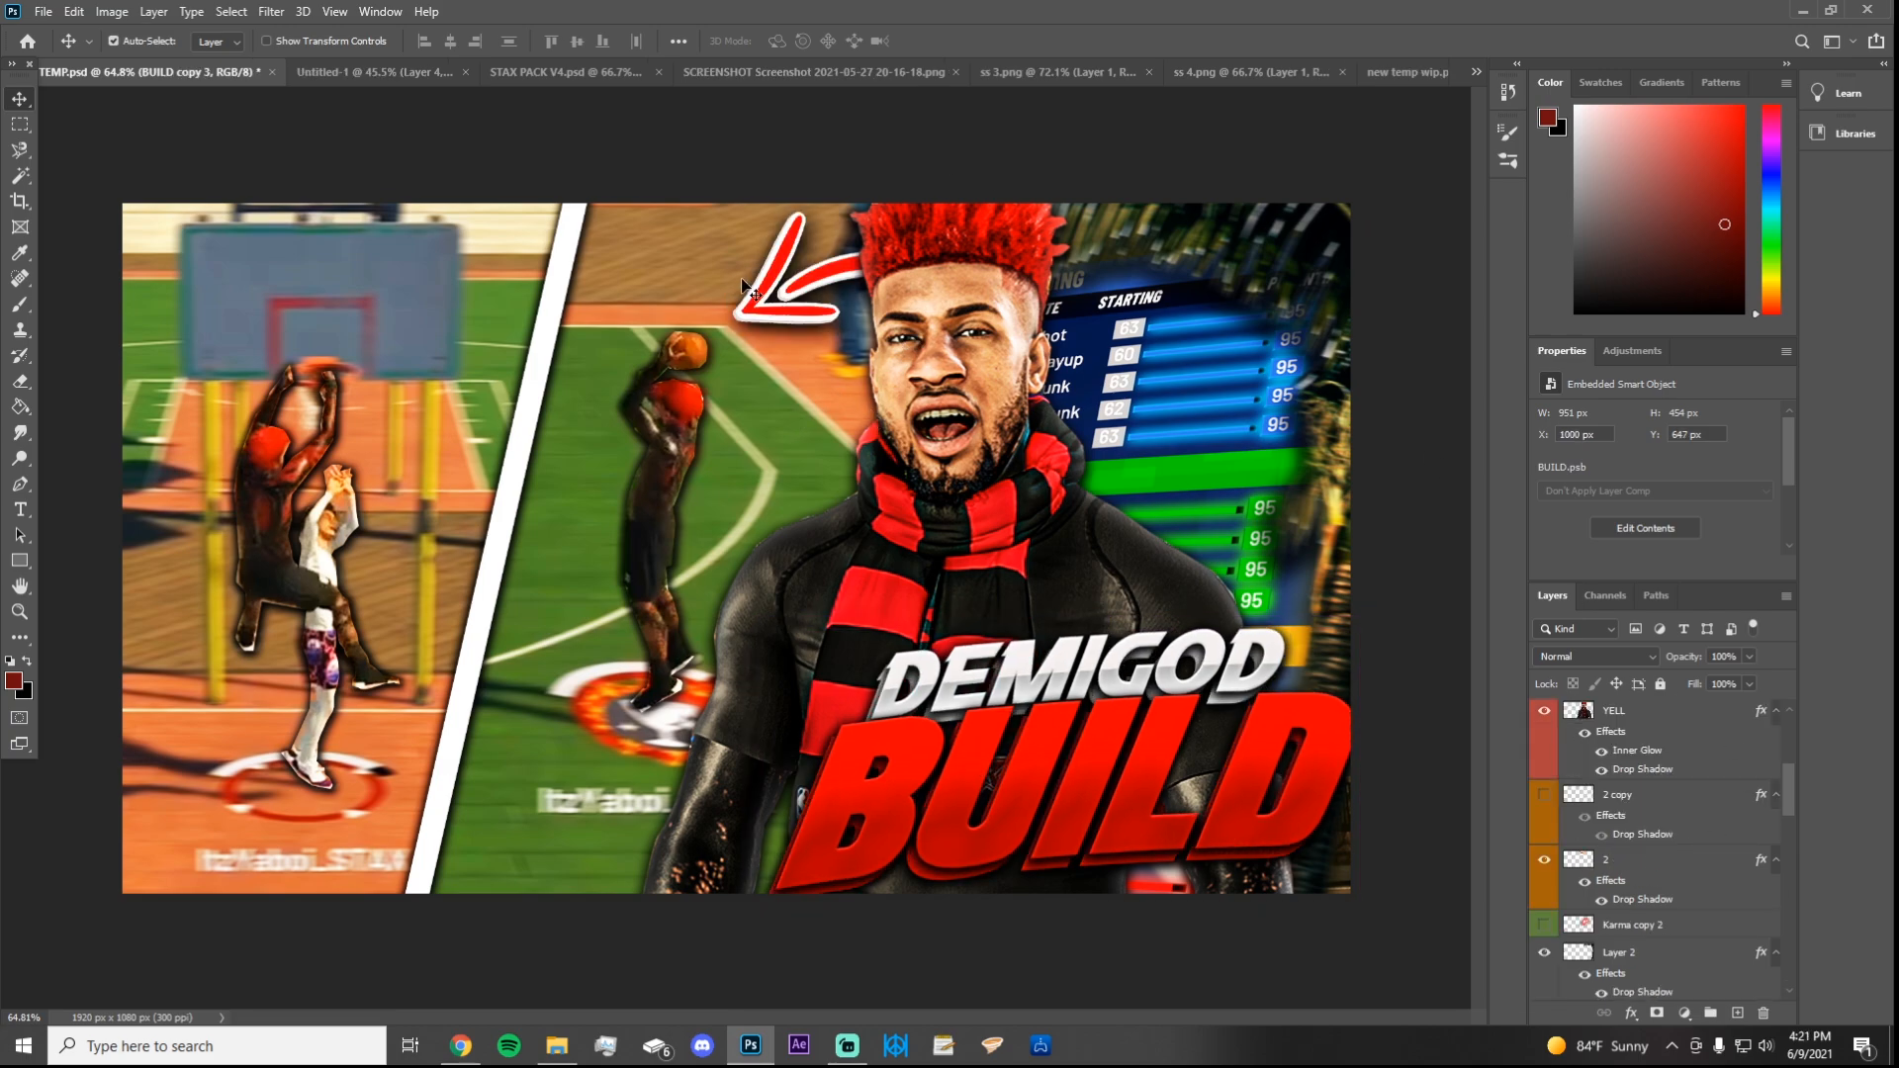
Step: Adjust the position of the arrow beside the main character's hair and toggle the visibility of Layer 7
left_click_drag(835, 289, 887, 280)
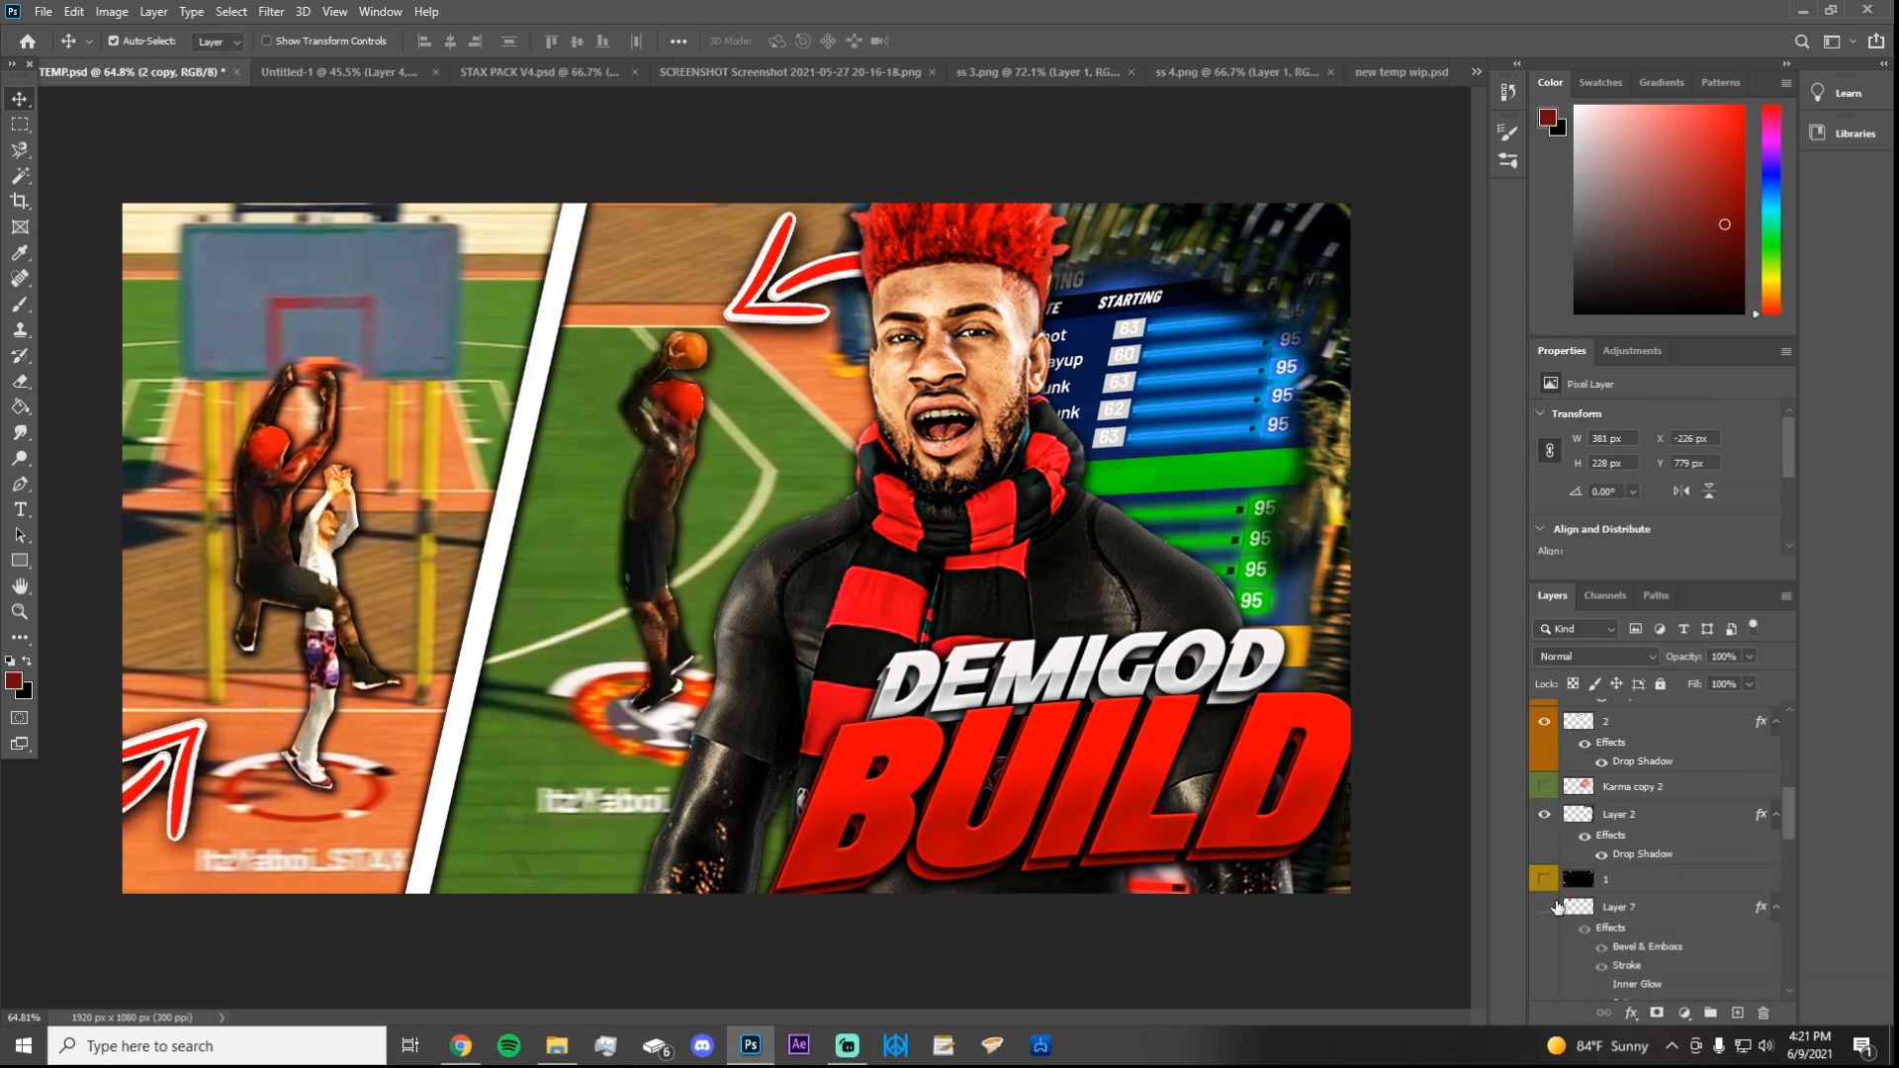
scroll(1556, 905, "down", 1)
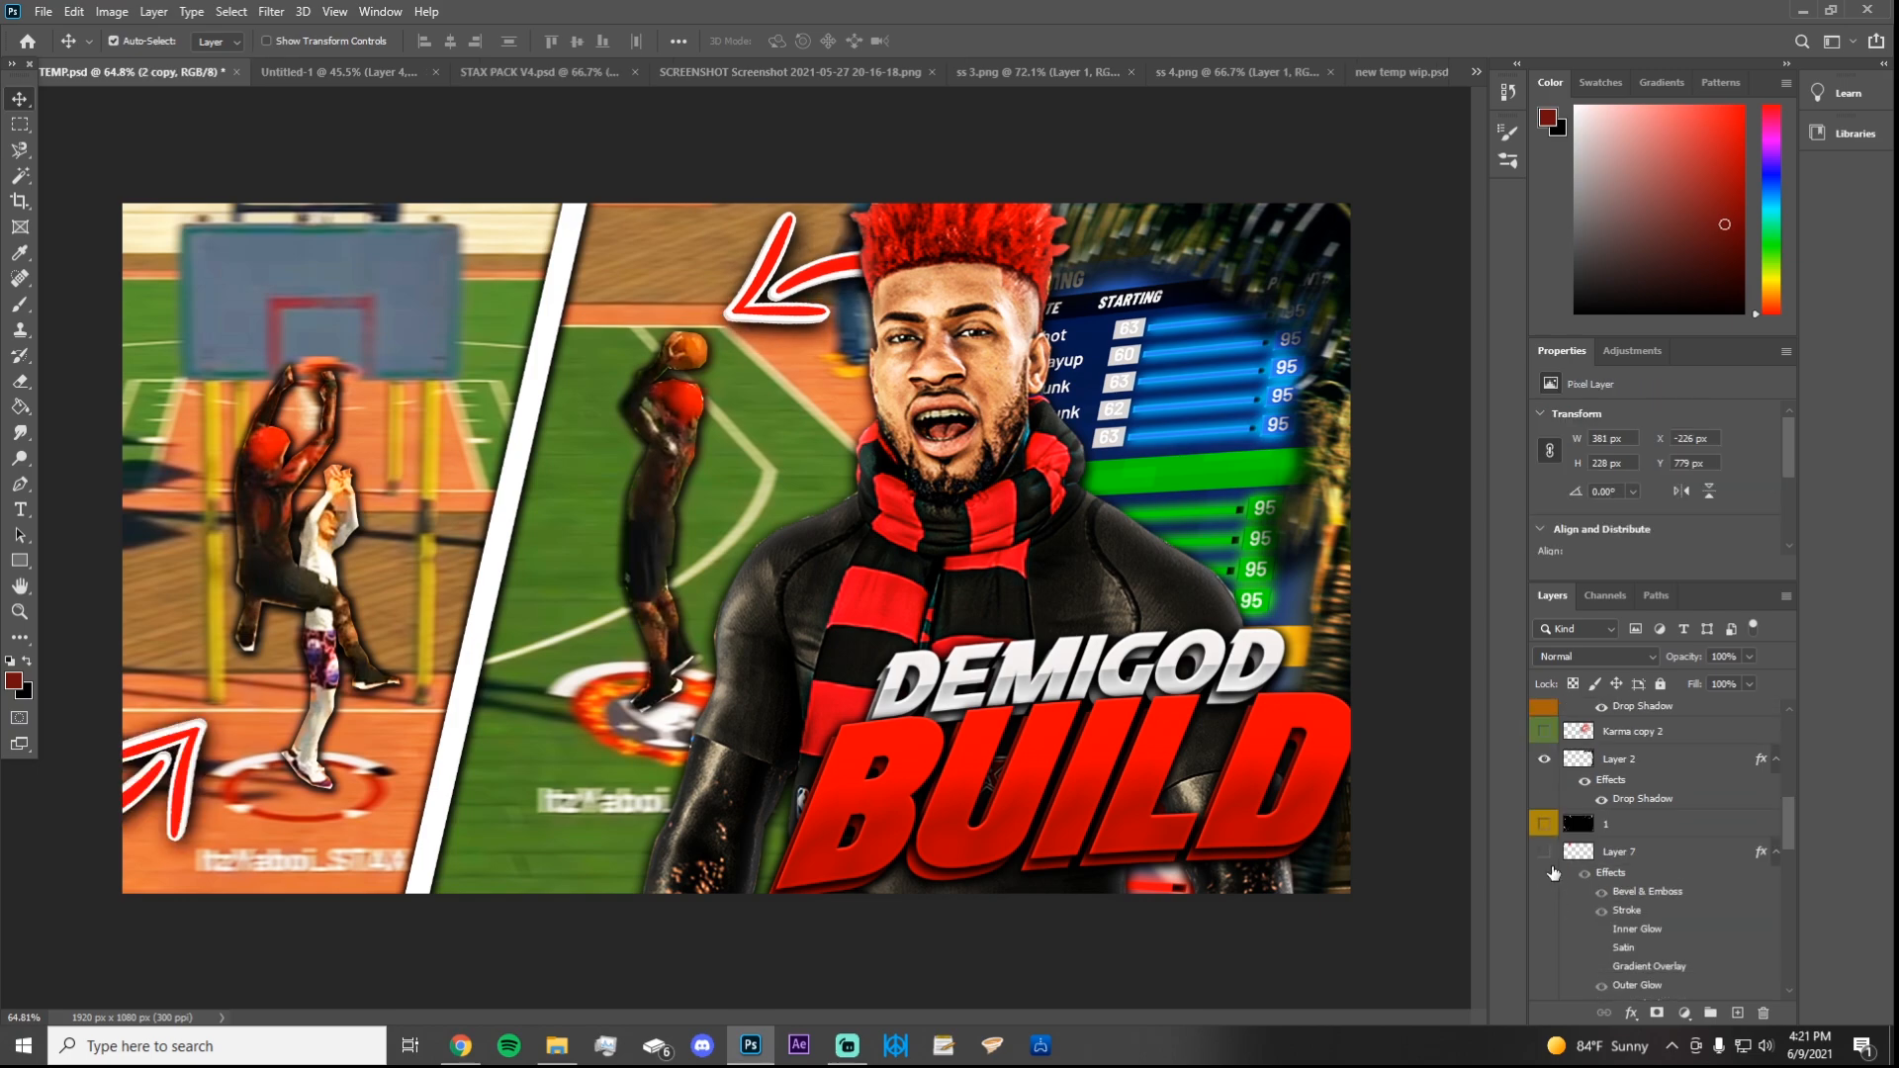
left_click(1547, 854)
left_click(1544, 853)
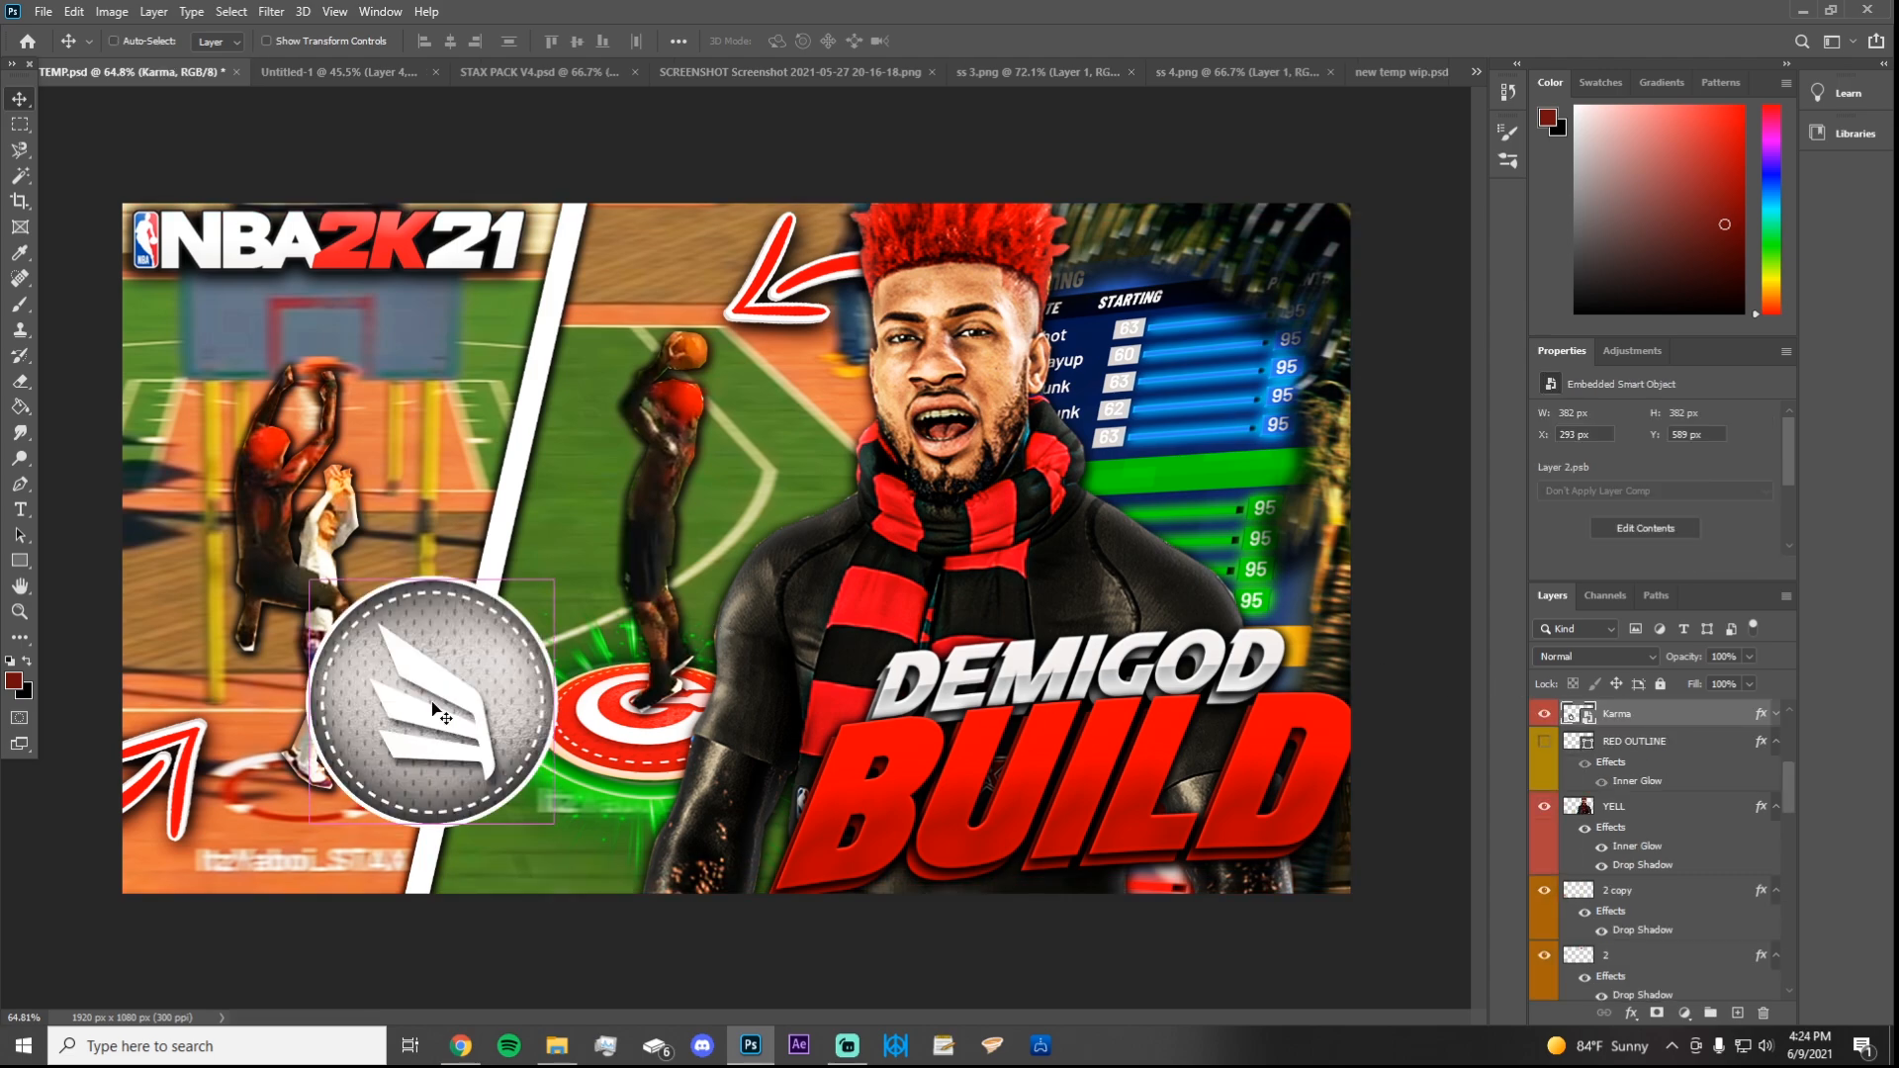
Step: Flatten the grey Karma badge into an ellipse about 337 by 177 px and place it under the dunking players
key("ctrl+t")
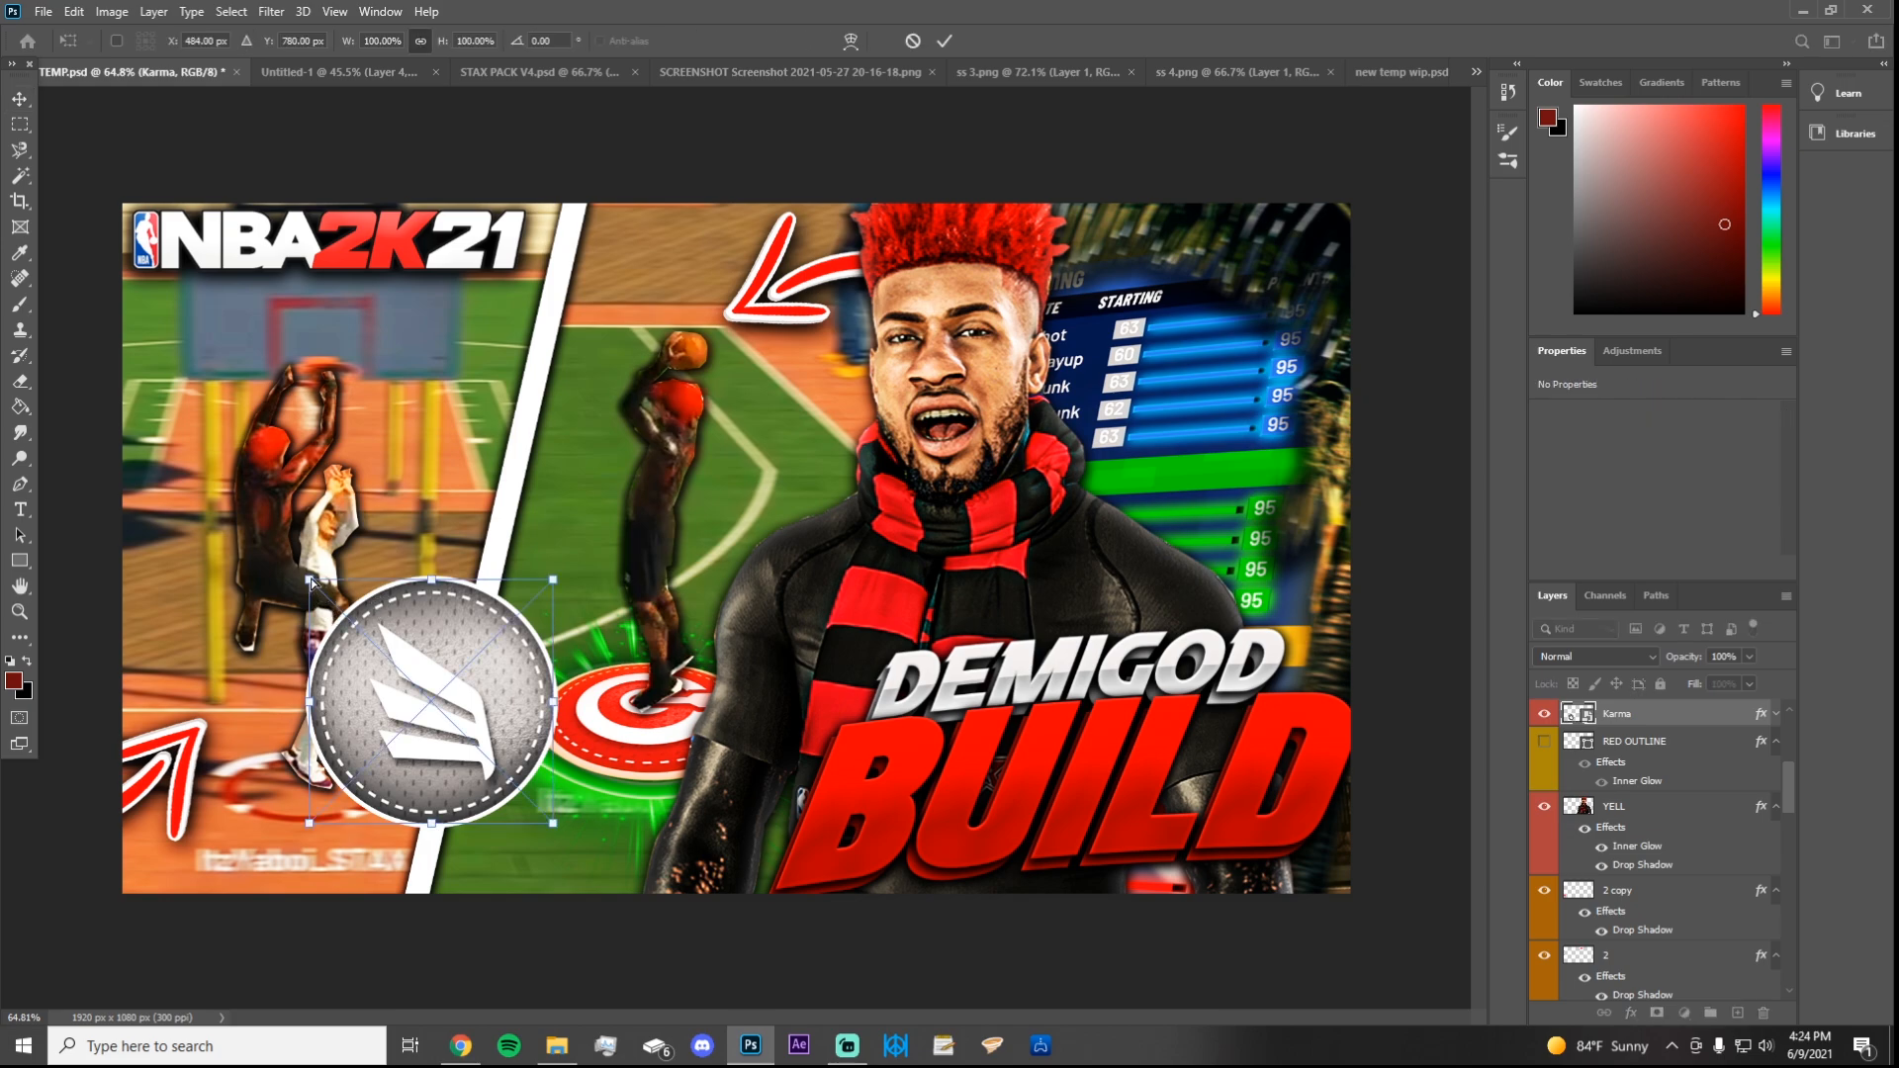
left_click_drag(311, 582, 327, 787)
left_click_drag(396, 732, 253, 796)
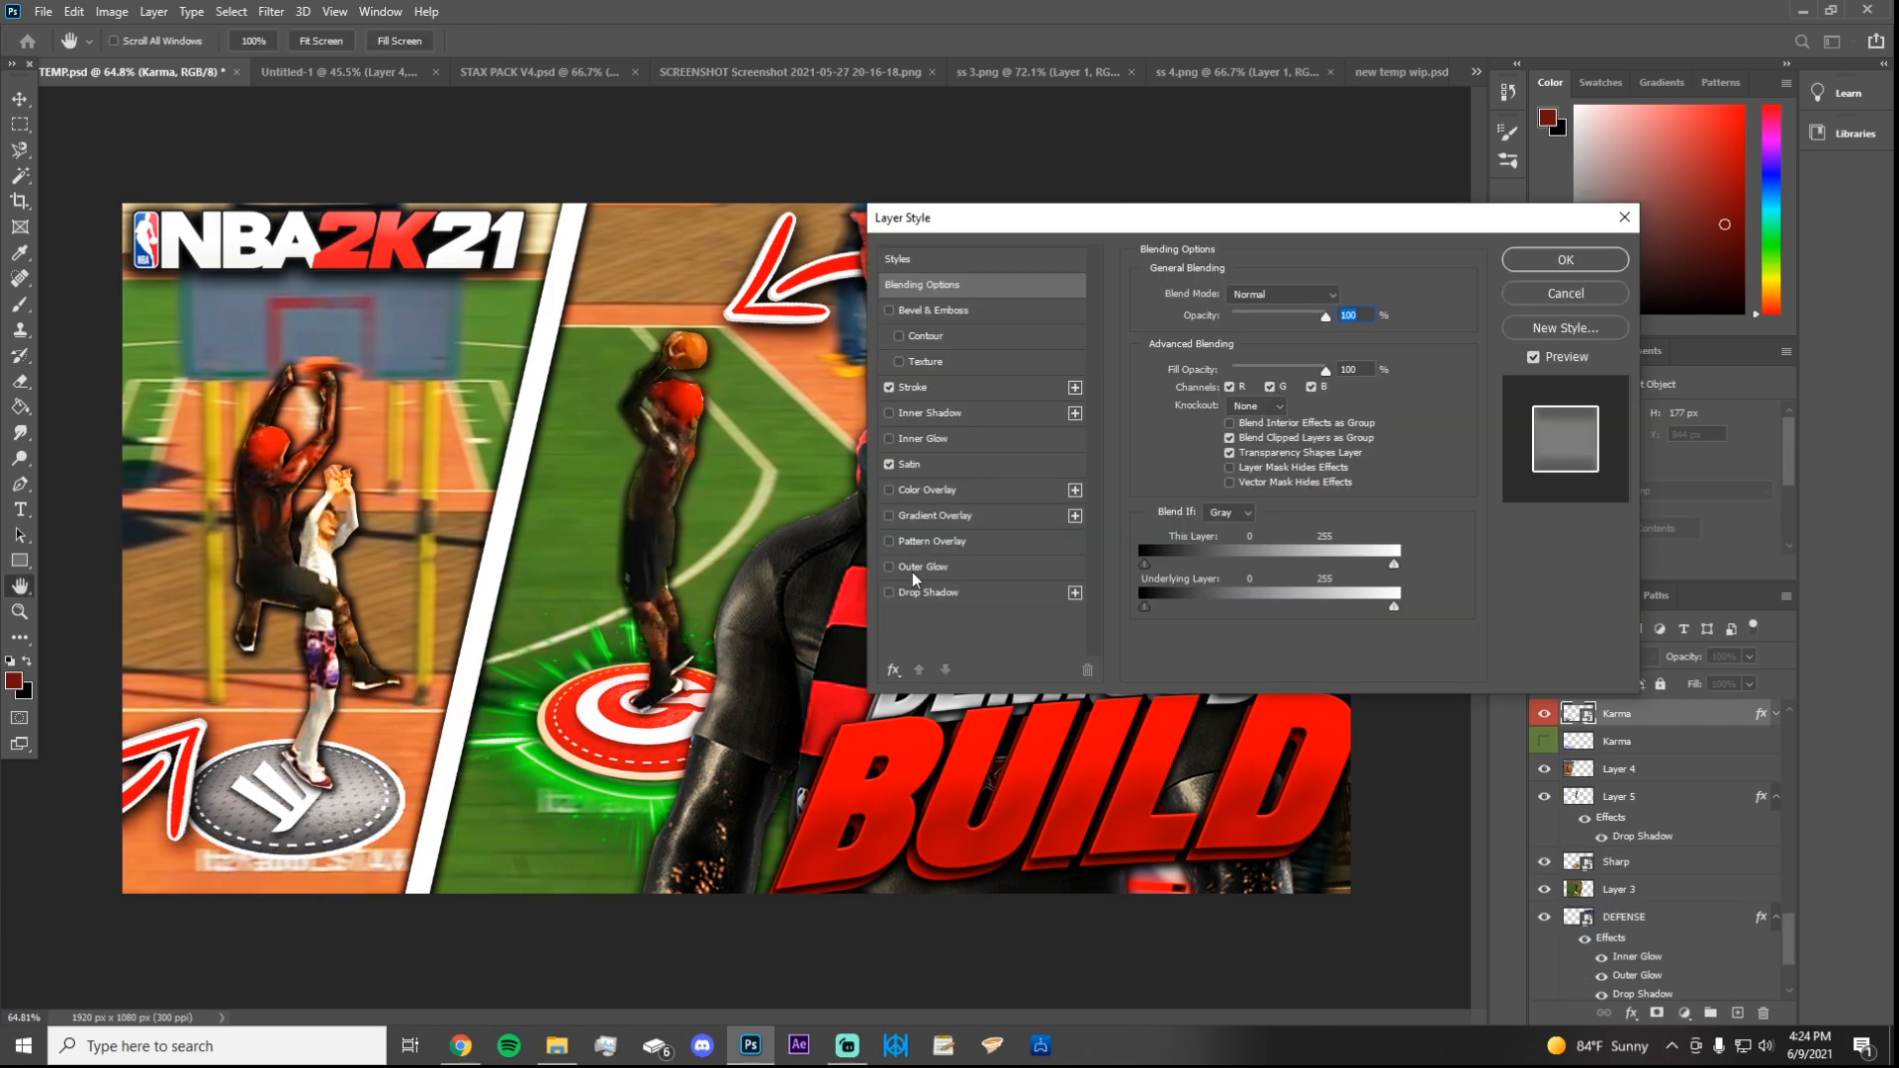
Step: Give the Karma badge a drop shadow without global light: 100% opacity, 120° angle, 12 px distance, 23% spread and 73 px size
left_click(916, 594)
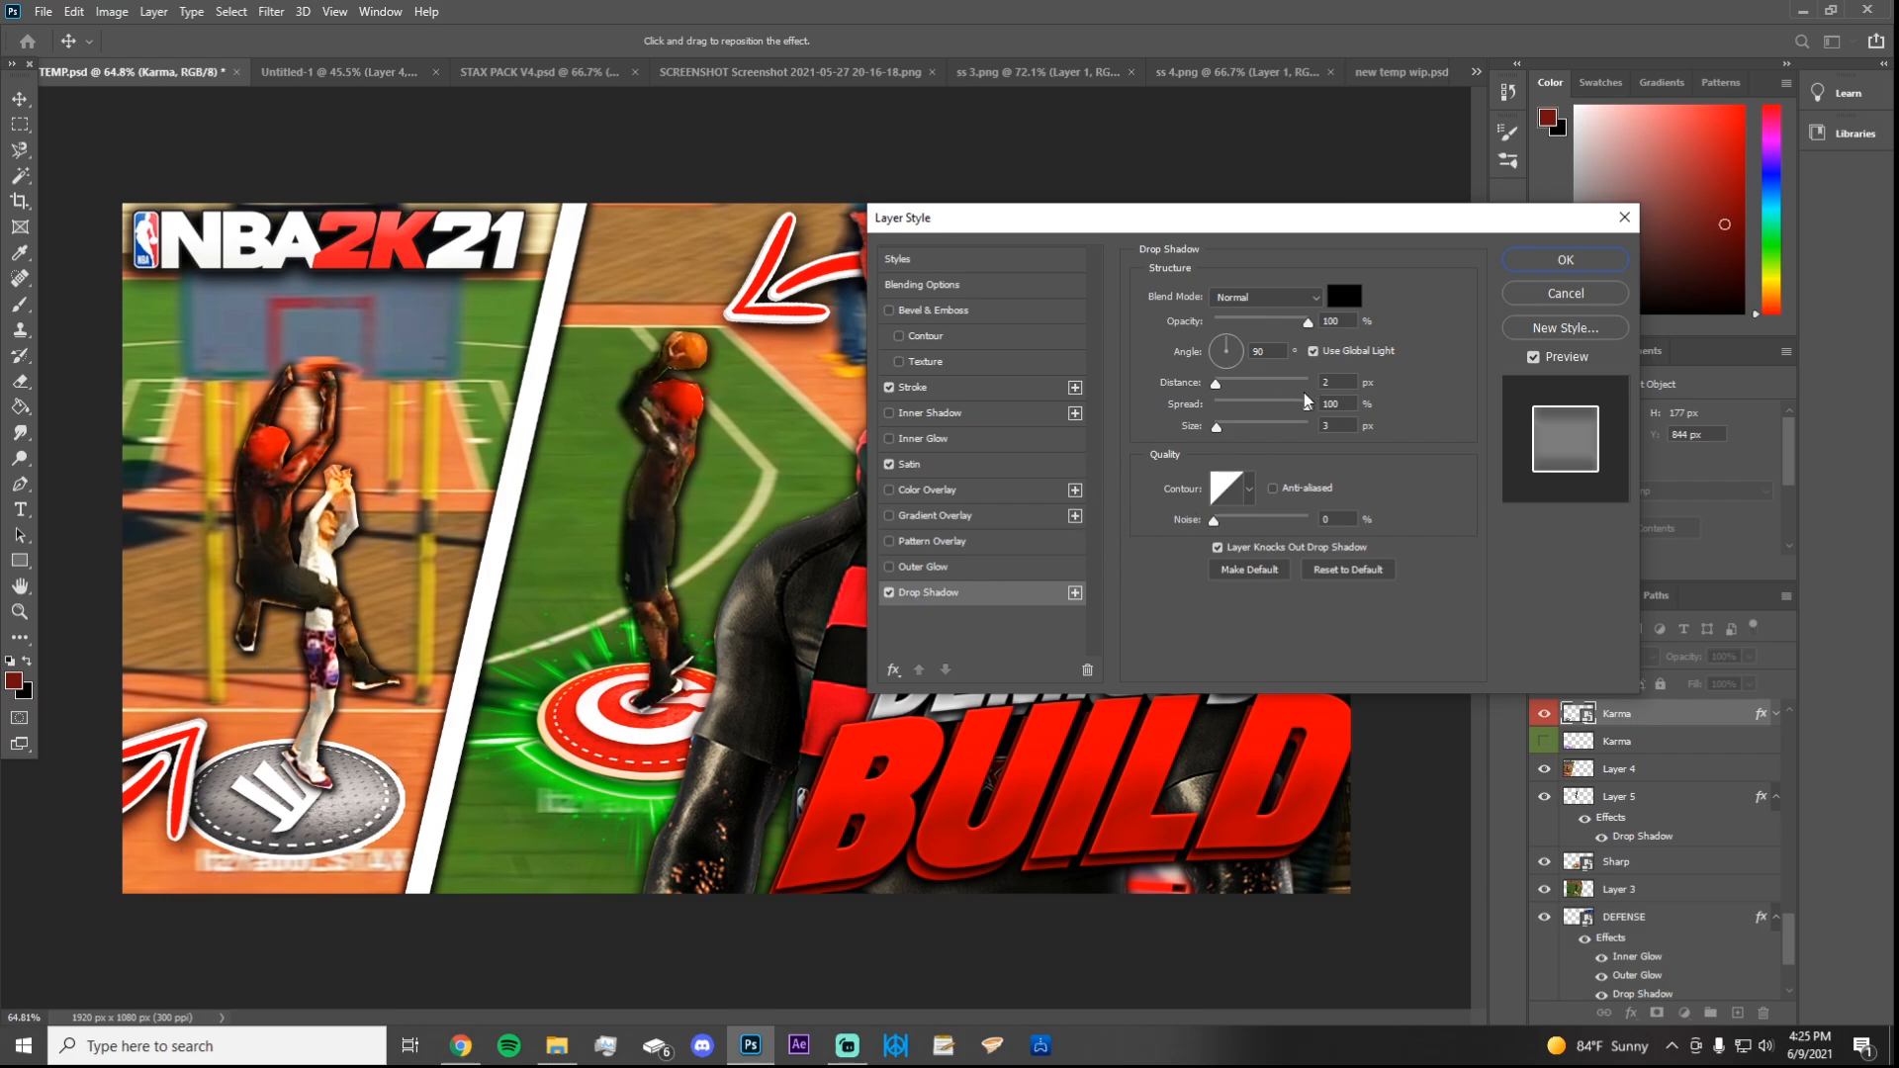
left_click_drag(1244, 407, 1221, 343)
left_click(1313, 351)
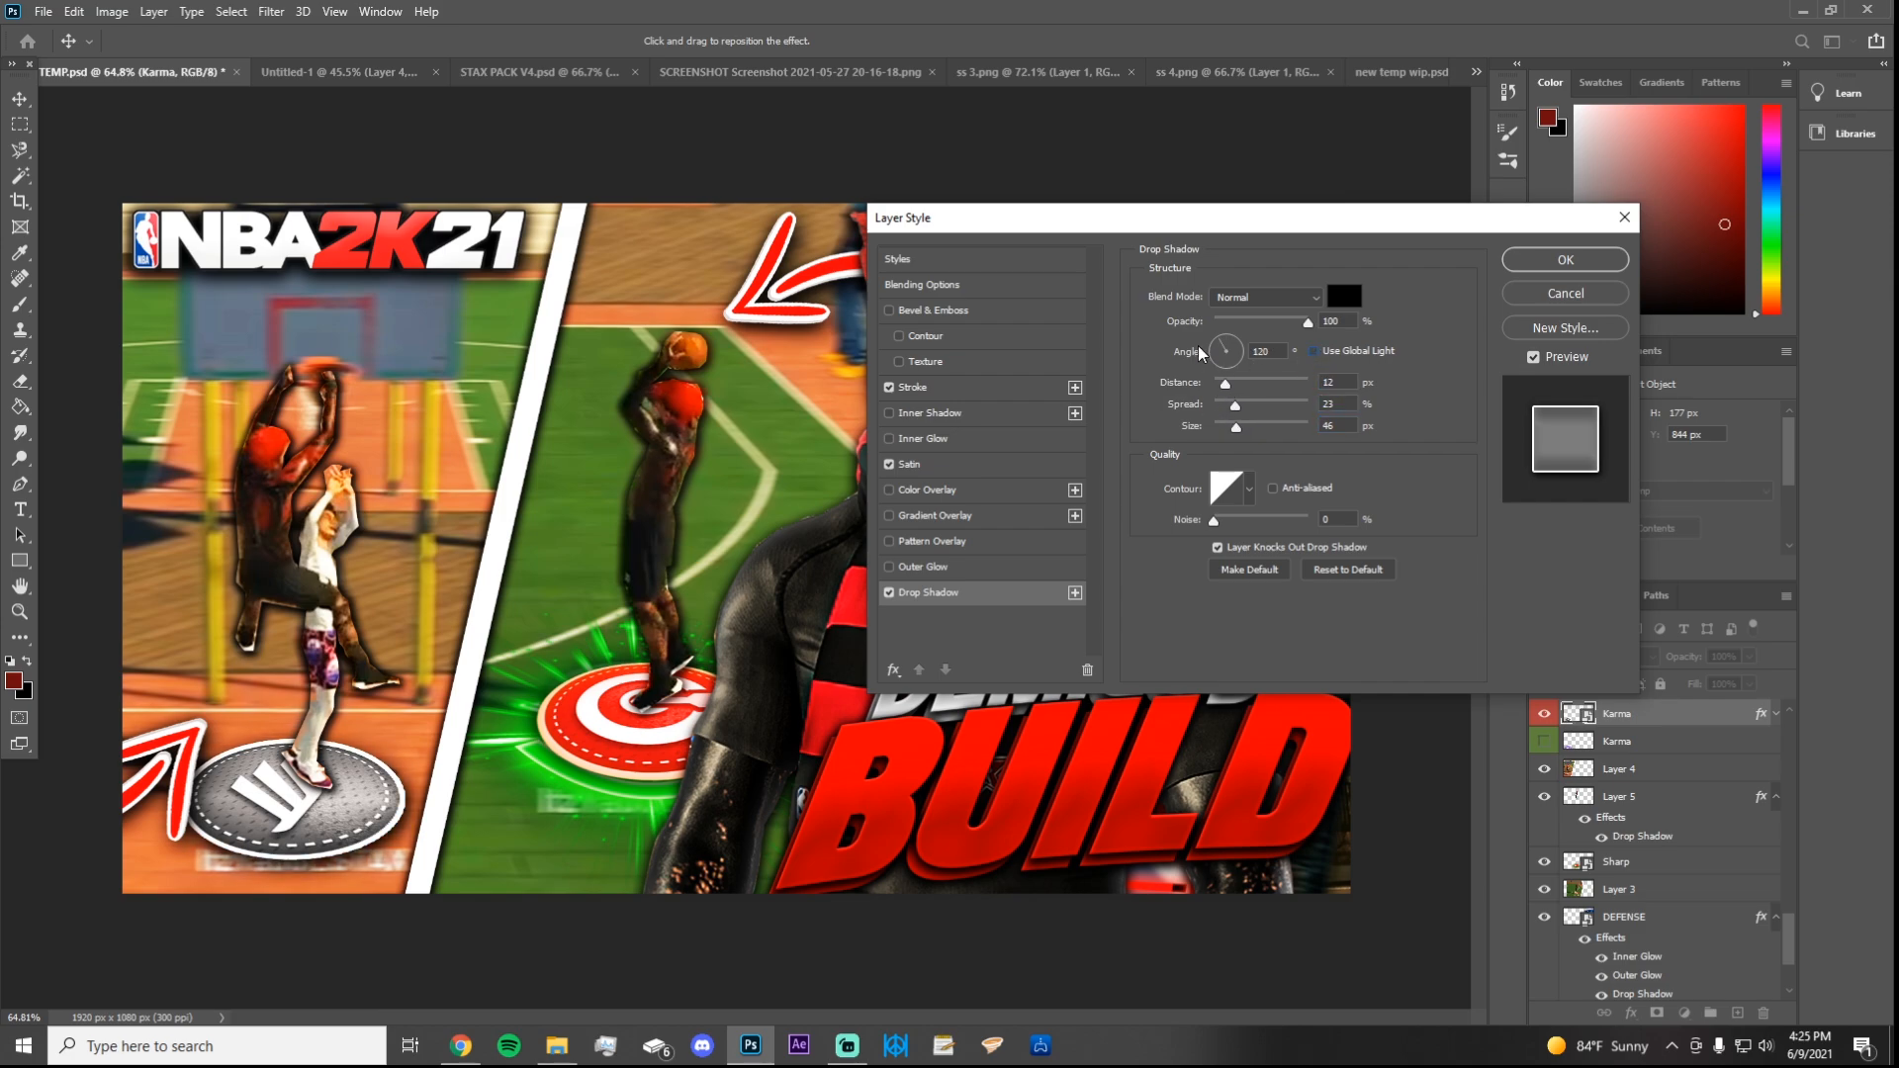
left_click_drag(1236, 427, 1248, 433)
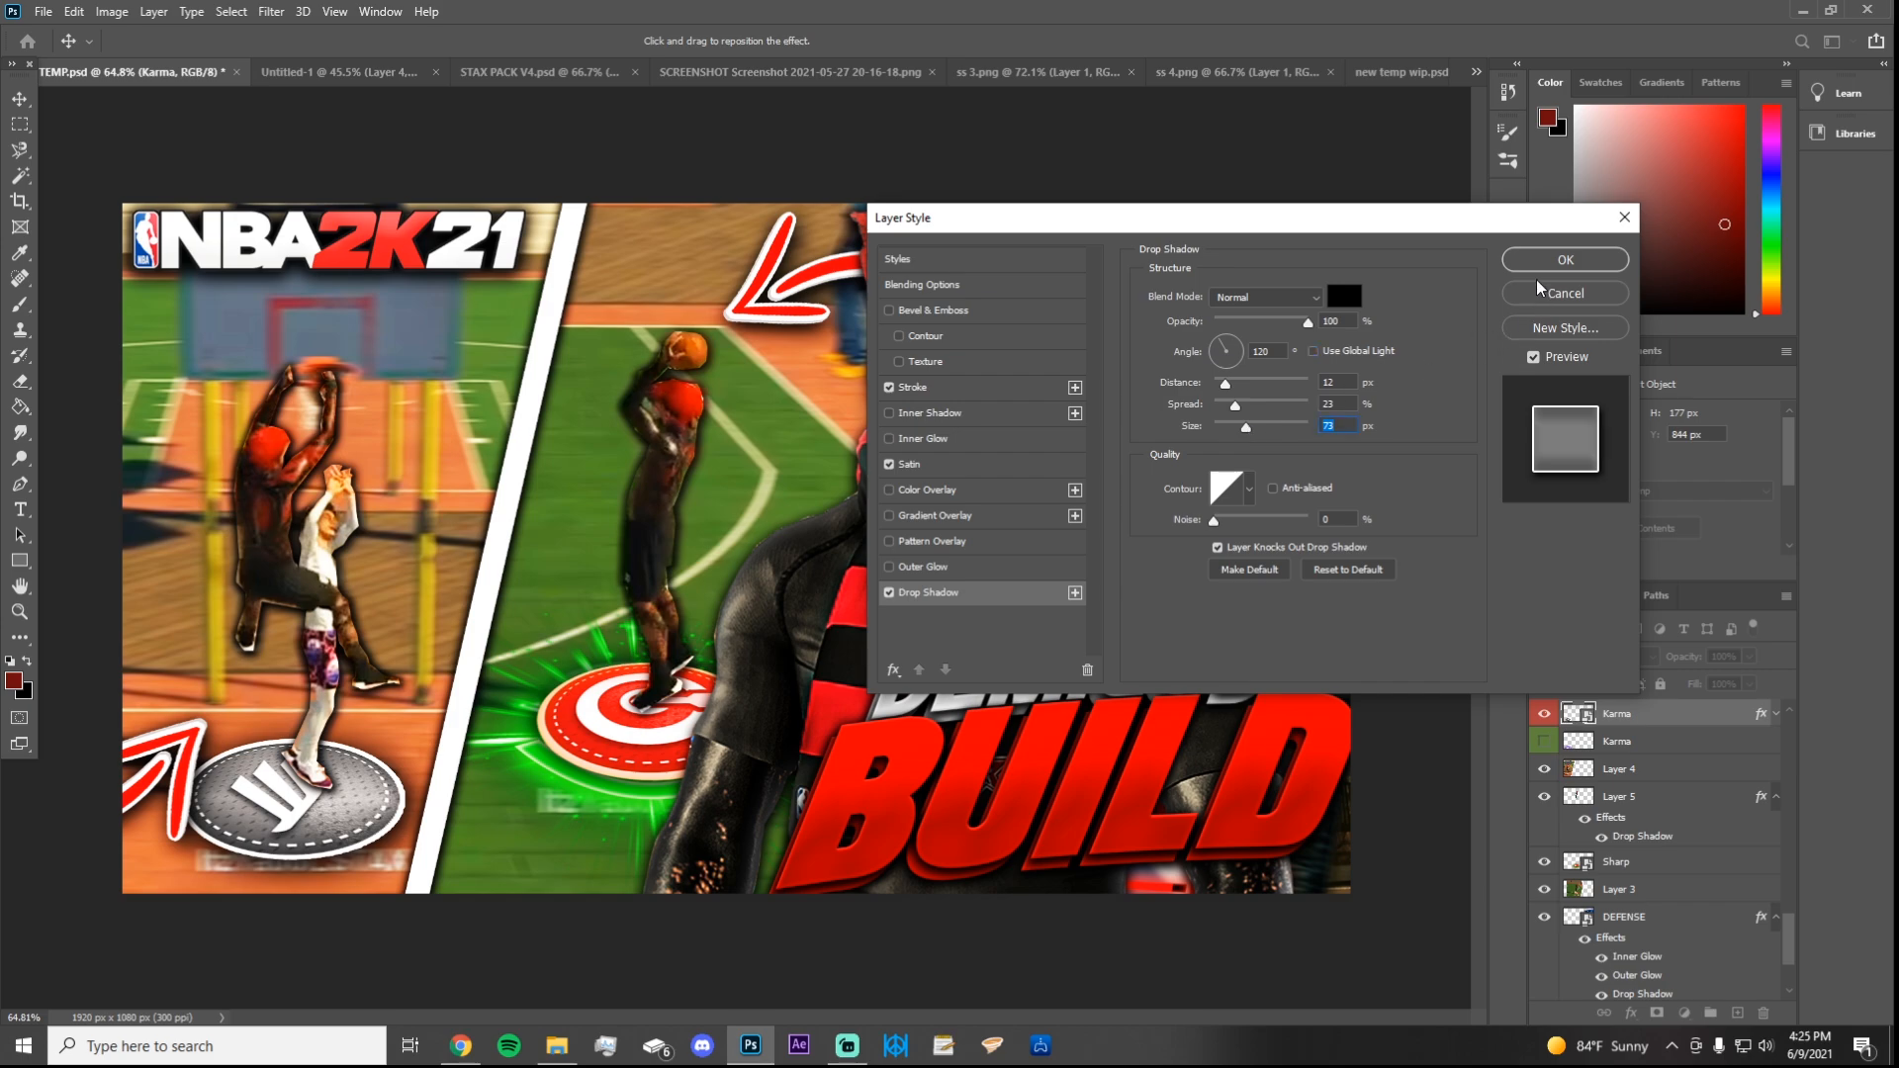
left_click(1566, 259)
Step: Colorize the Karma badge red with Hue/Saturation, using hue 0 and saturation 100
key("ctrl+u")
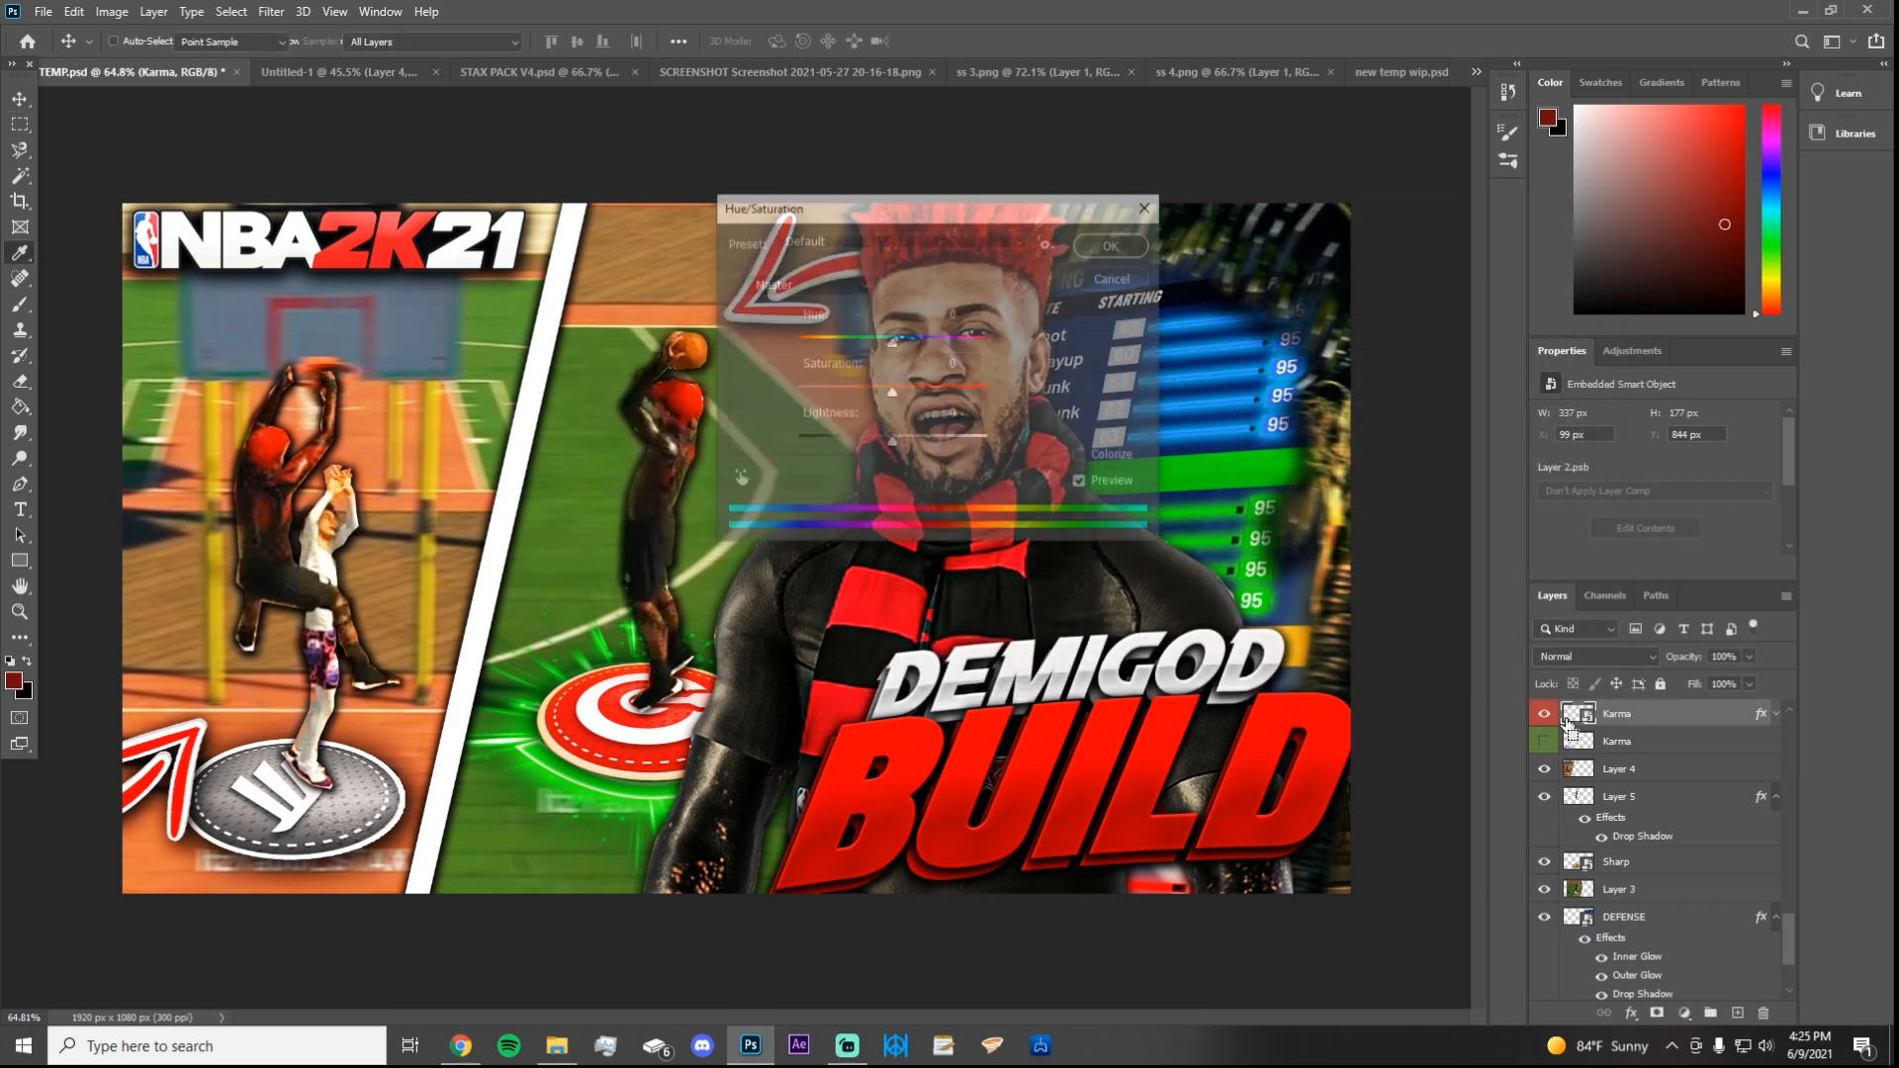
left_click(1082, 457)
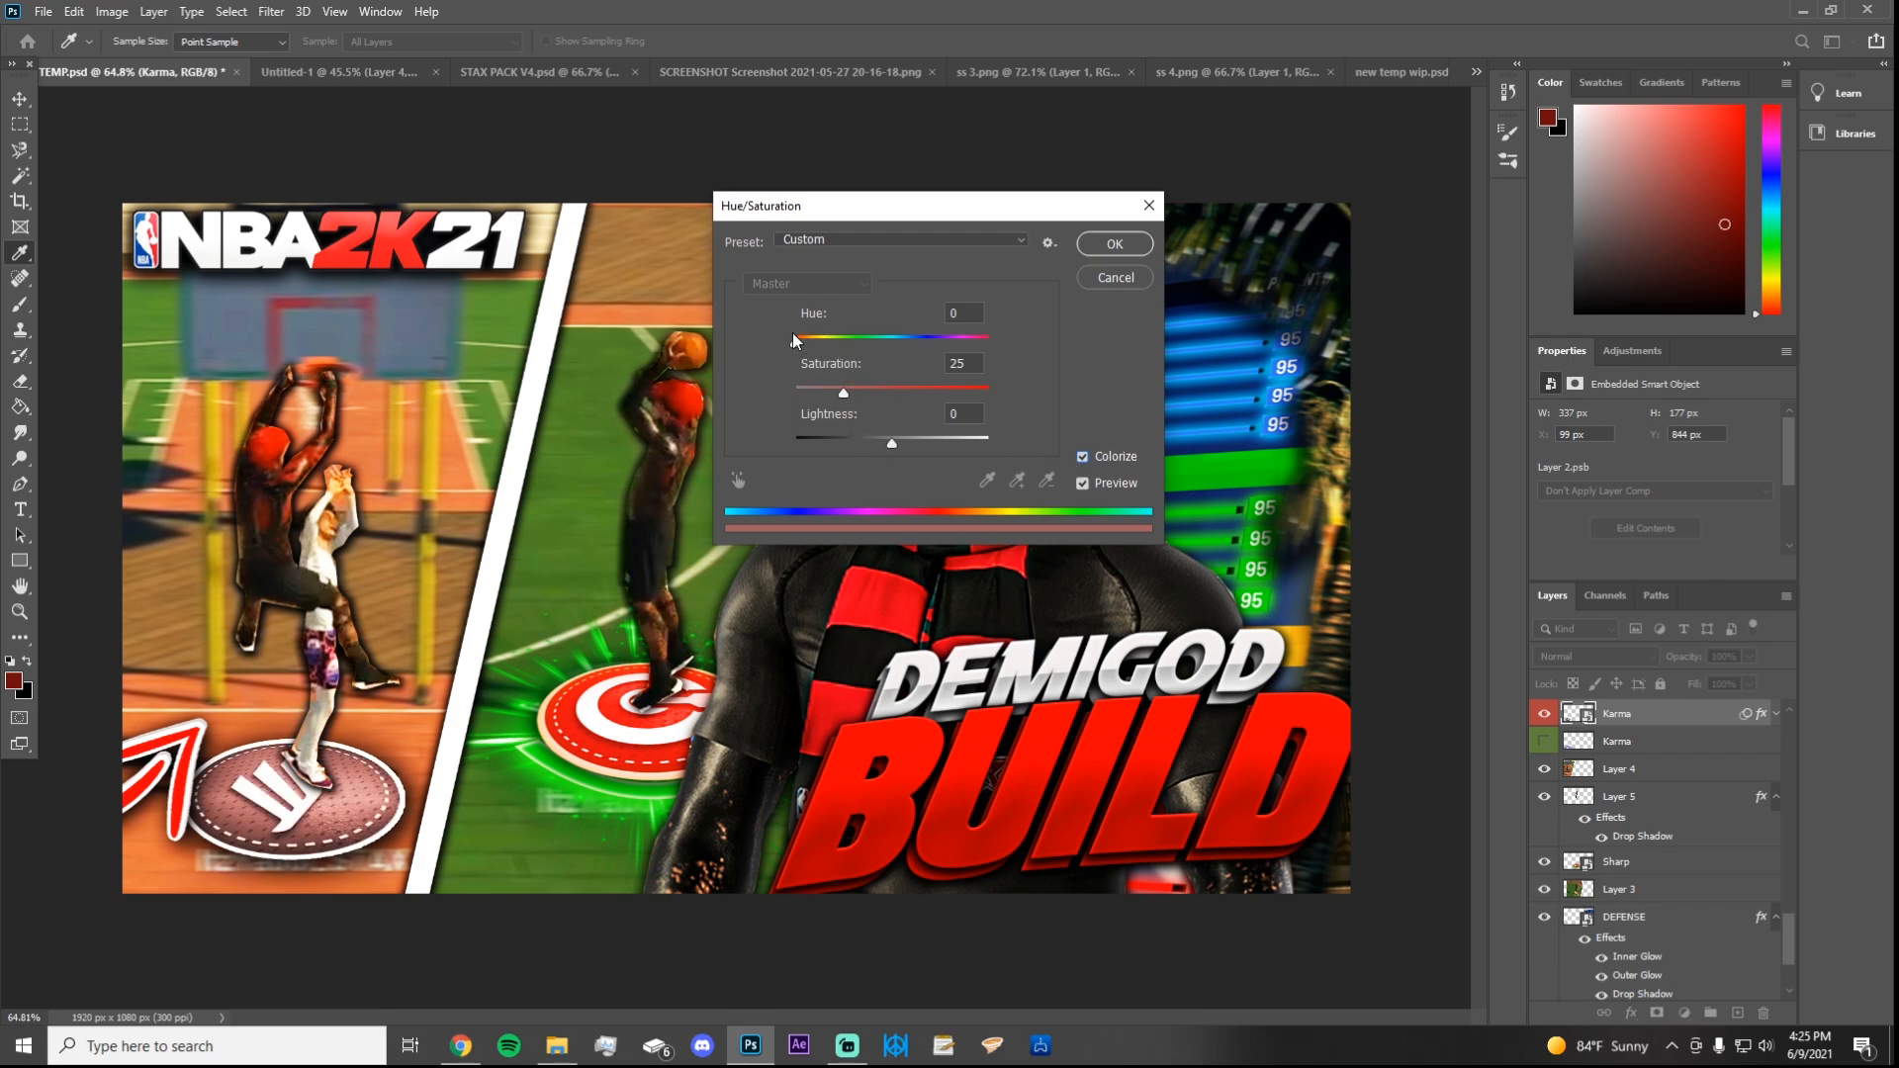
left_click_drag(844, 392, 992, 393)
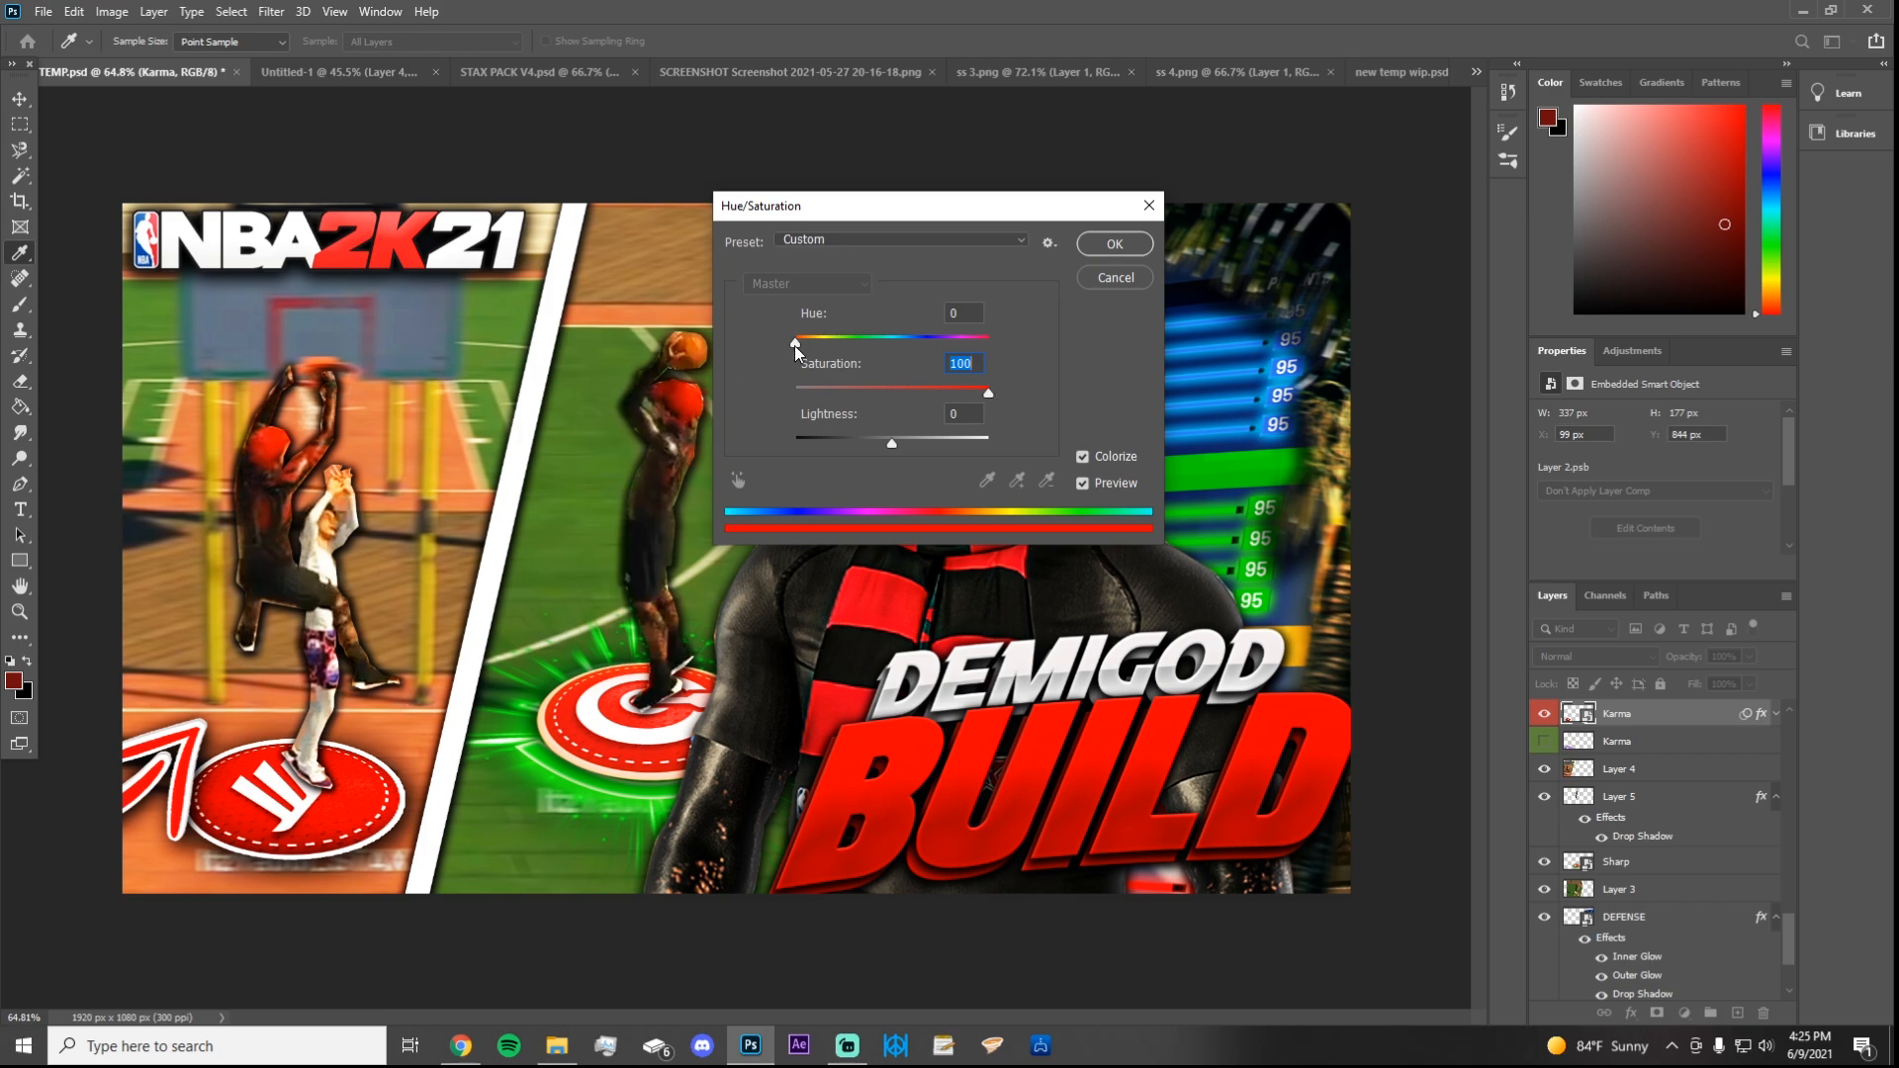
left_click_drag(797, 346, 718, 388)
left_click(1090, 249)
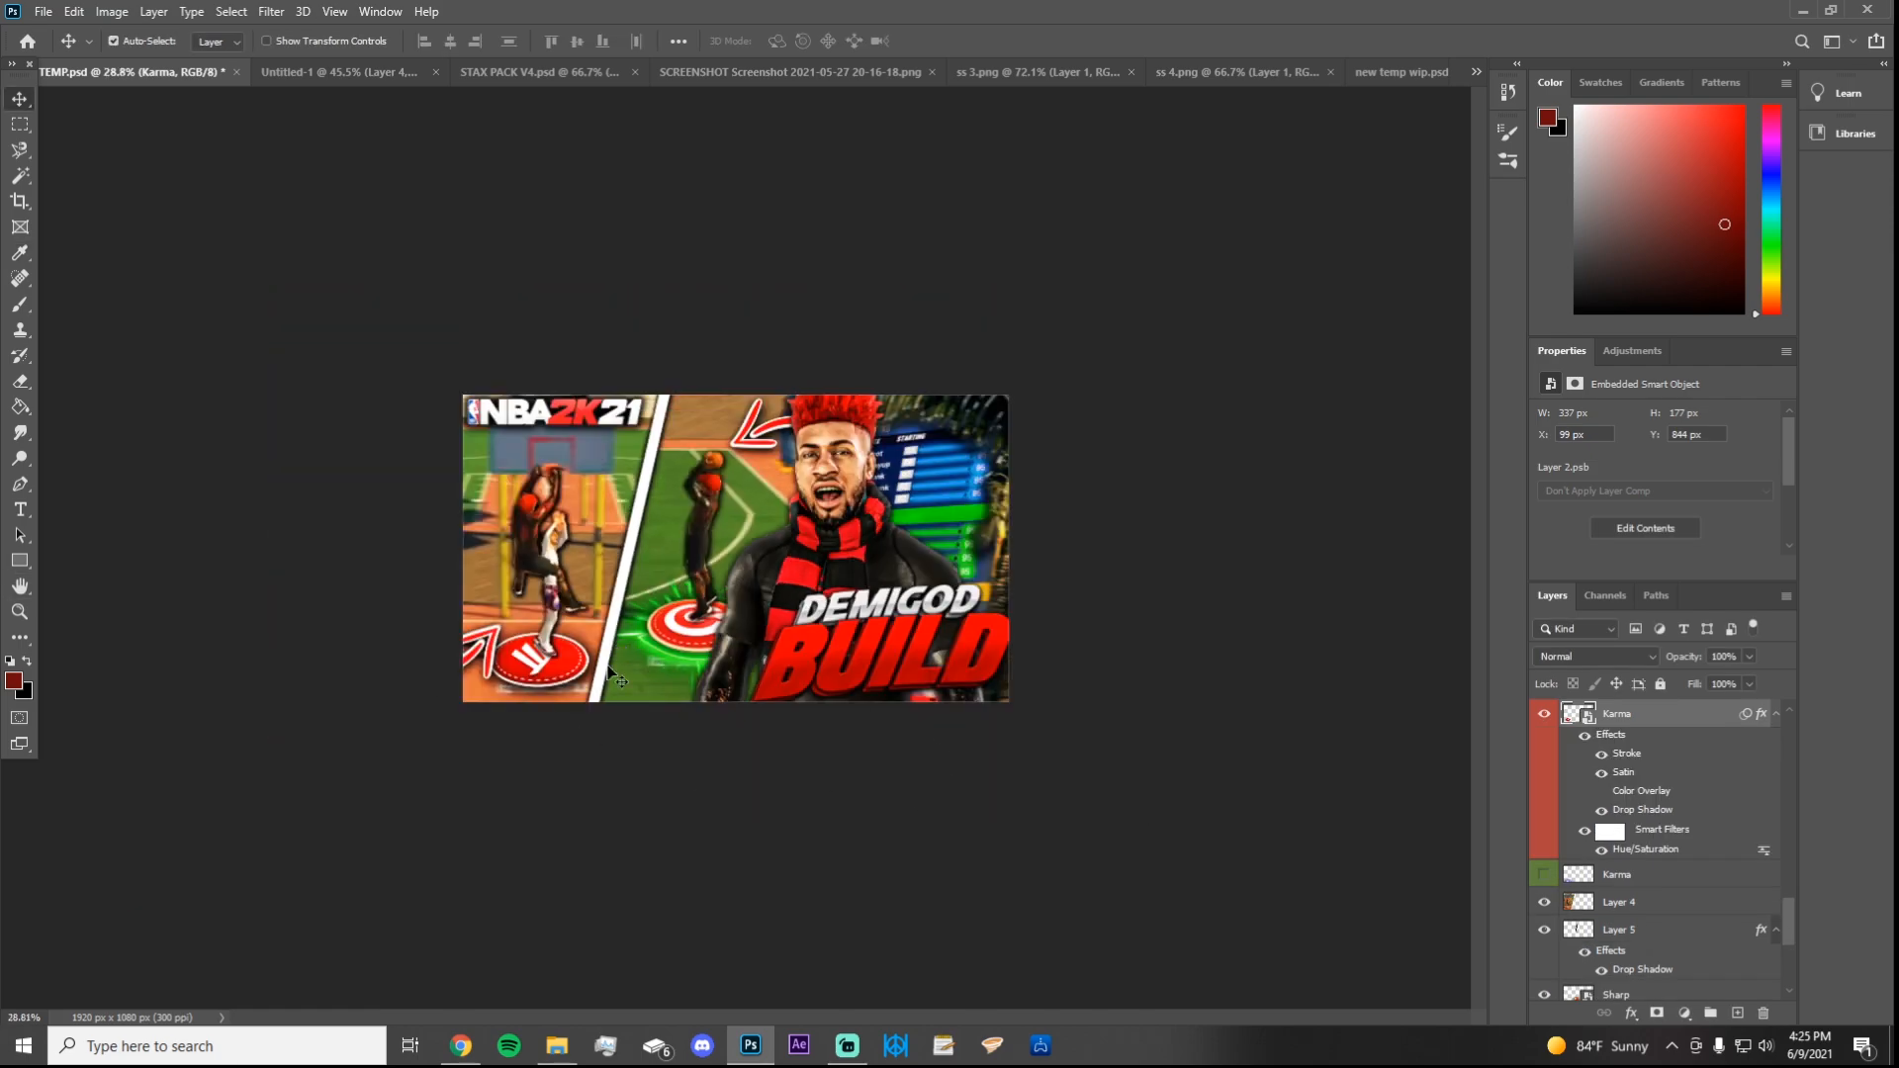
Step: Switch to Chrome to examine the video thumbnails on the STAX YouTube channel, and return to the thumbnail in Photoshop
scroll(821, 815, "up", 3)
scroll(911, 699, "up", 1)
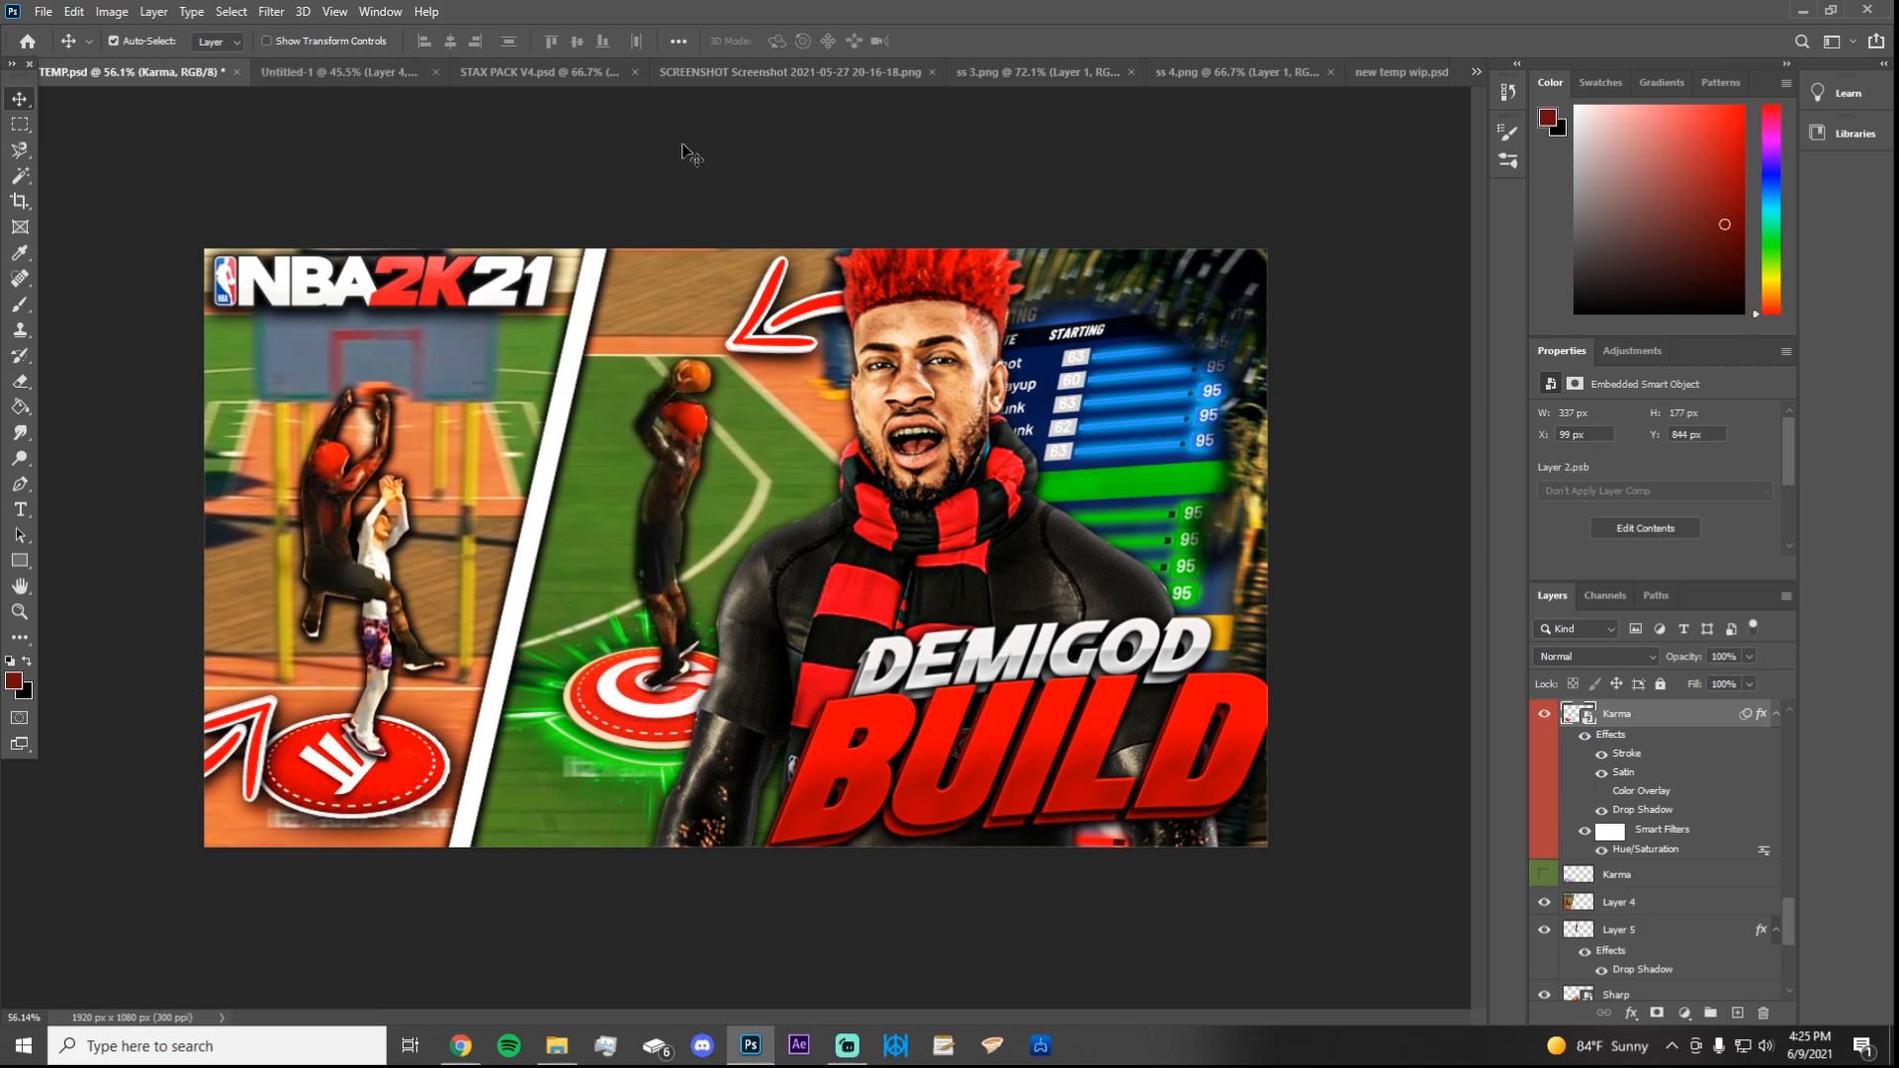
left_click(460, 1046)
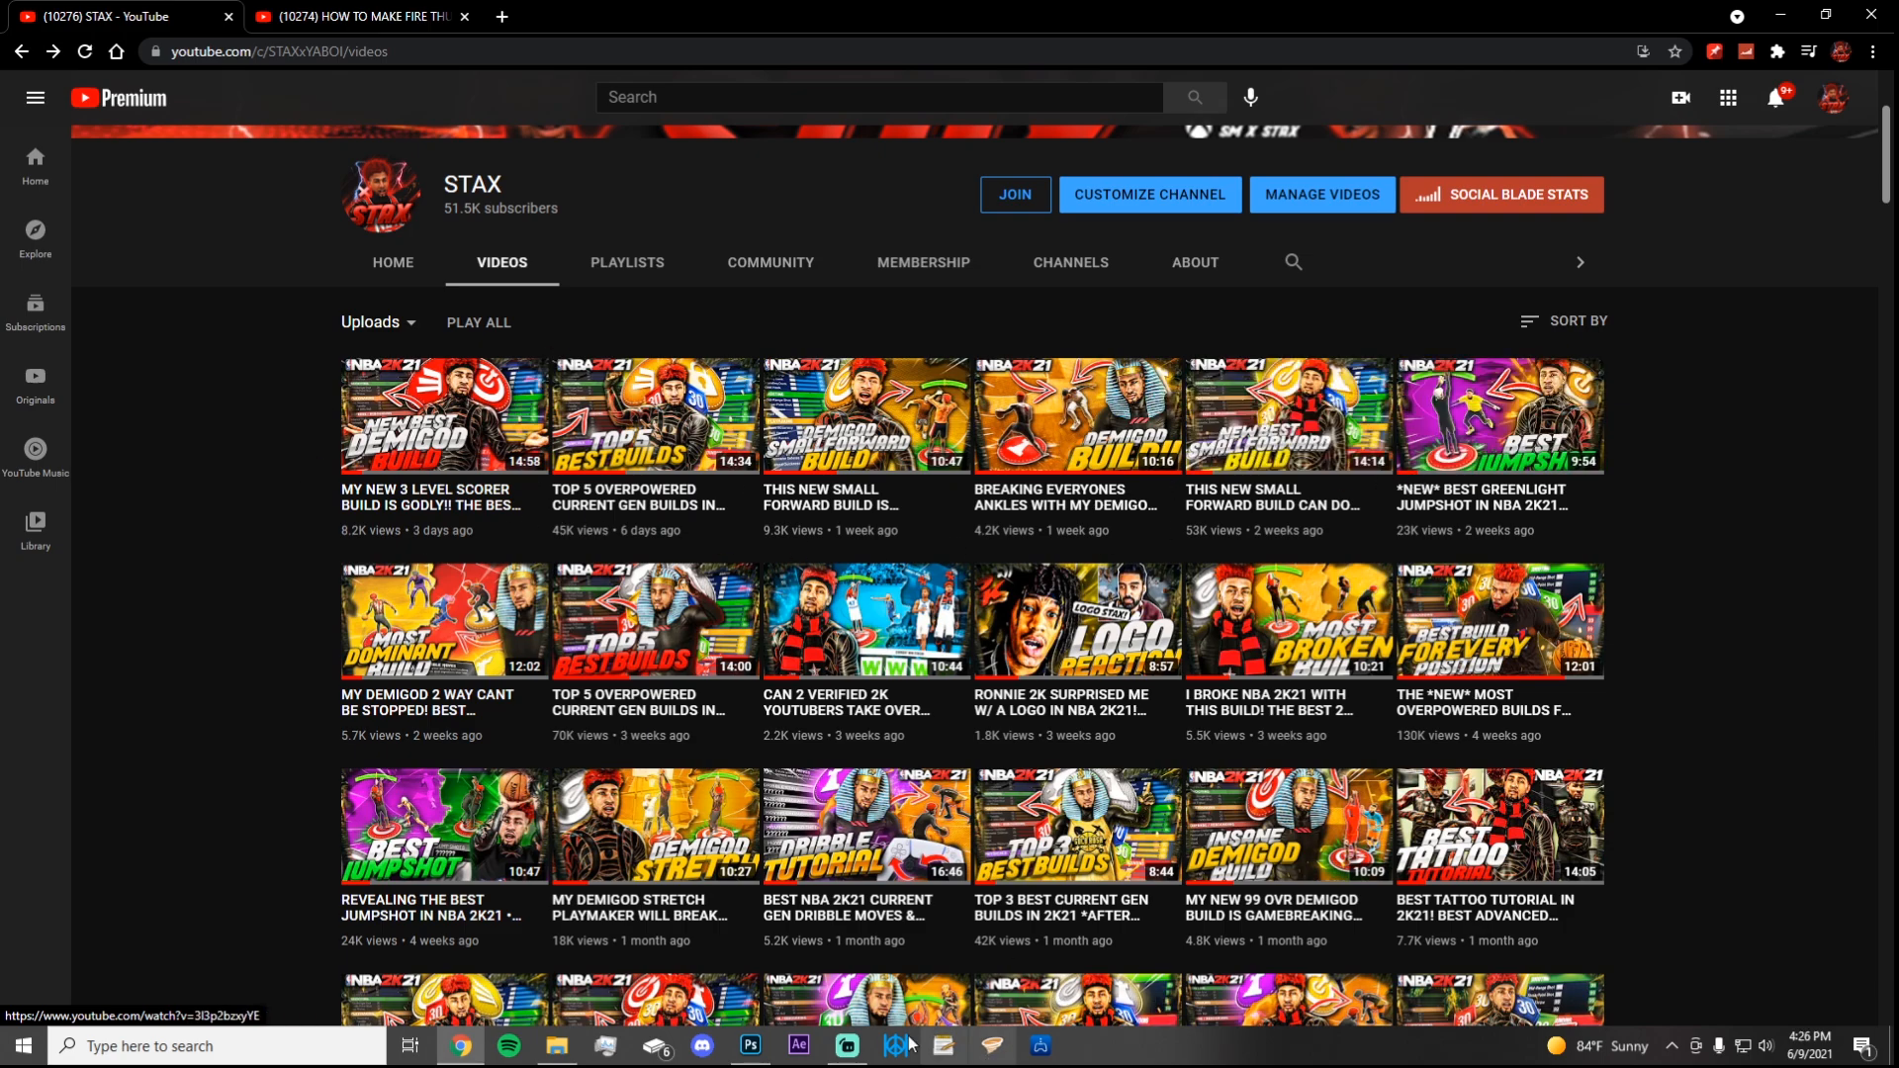
left_click(750, 1046)
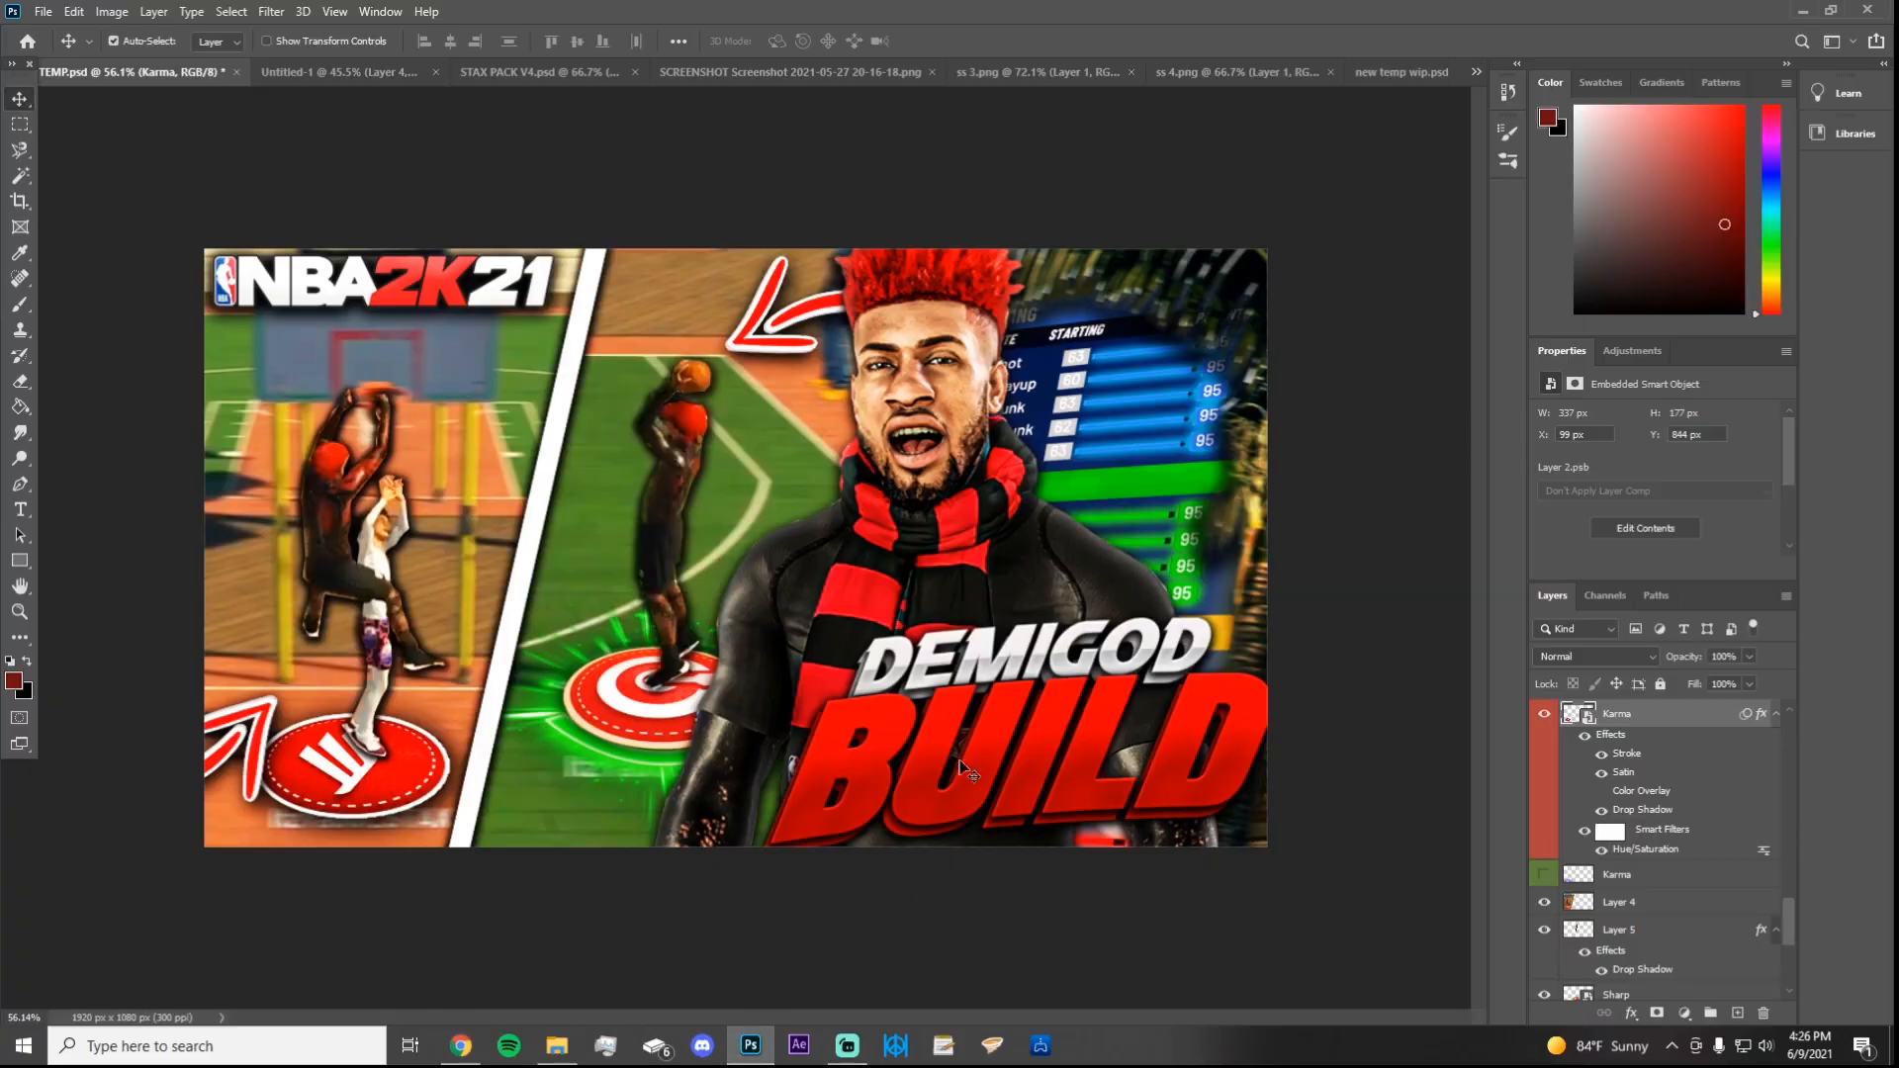